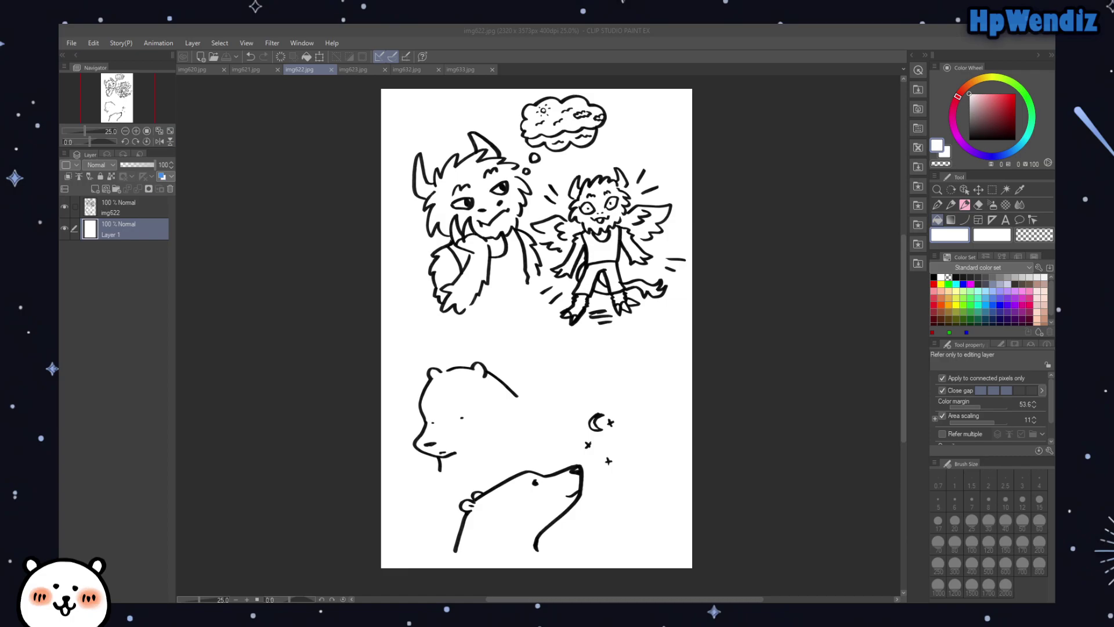
# Step: Crop img620.jpg to about 2990 × 4680 px around the drawings, cutting off the spiral binding and the dark page edge
pyautogui.click(194, 69)
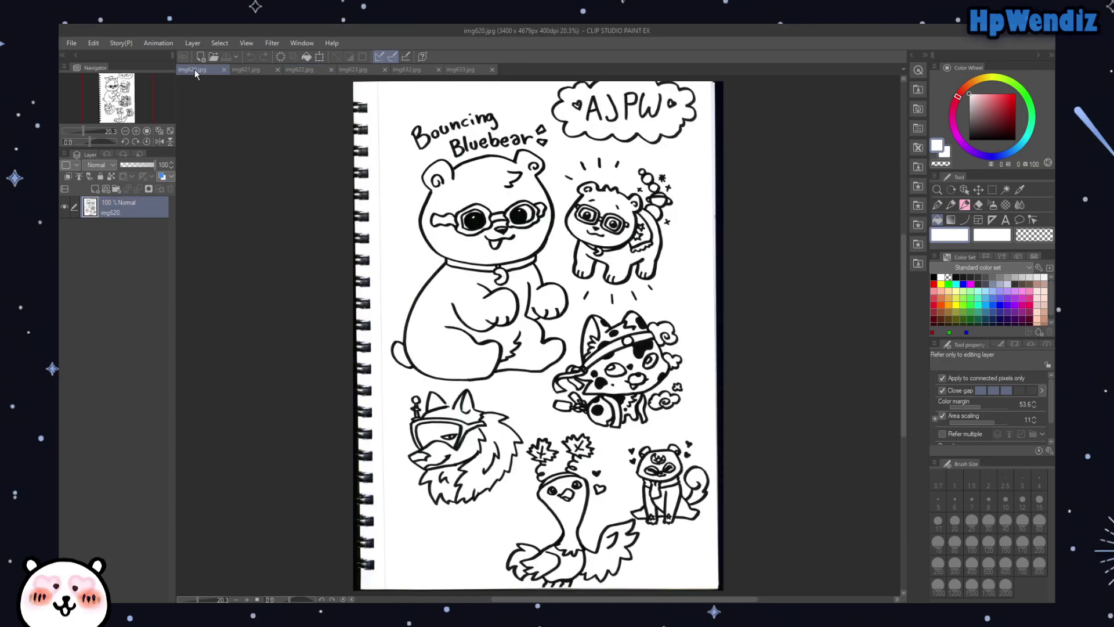
pyautogui.click(992, 190)
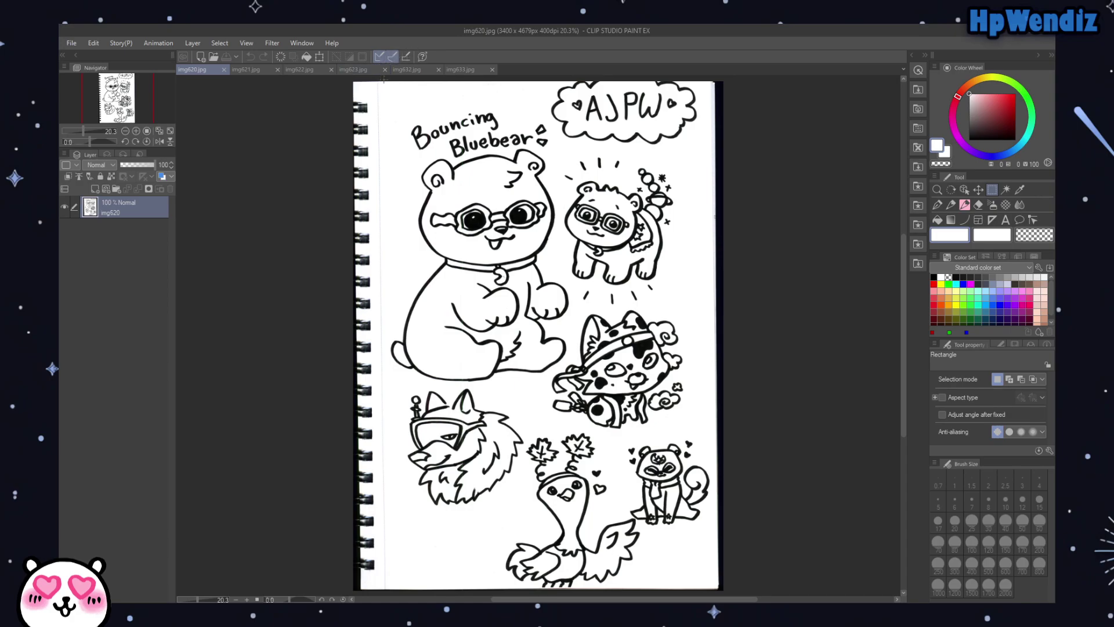
pyautogui.moveTo(385, 80); pyautogui.dragTo(712, 594)
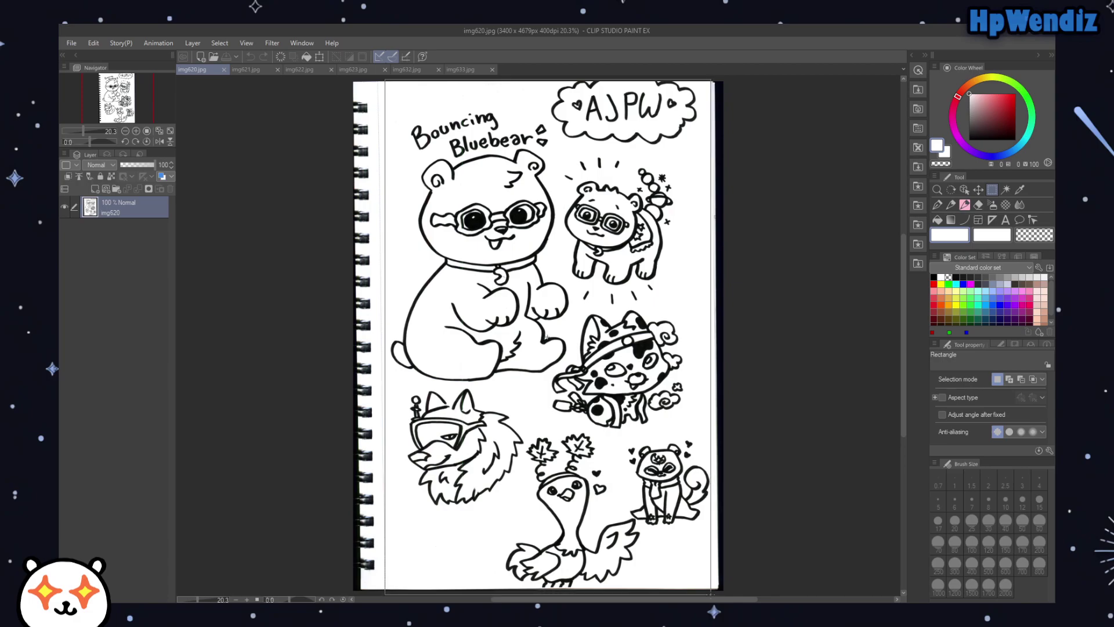
pyautogui.moveTo(712, 594); pyautogui.dragTo(711, 593)
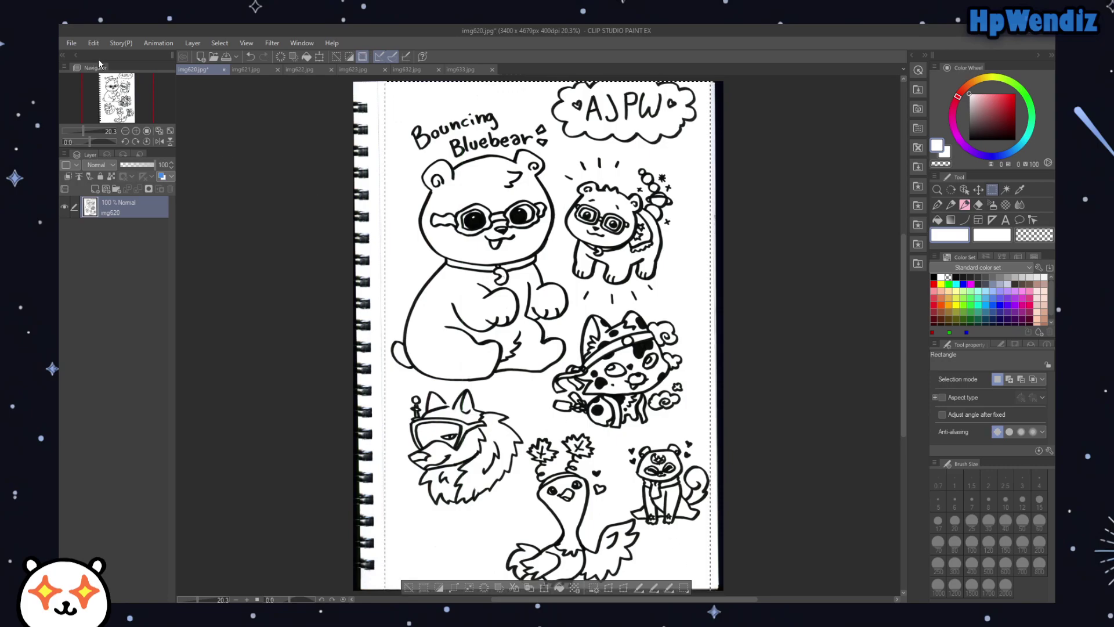
pyautogui.click(123, 361)
pyautogui.hotkey('ctrl', 'd')
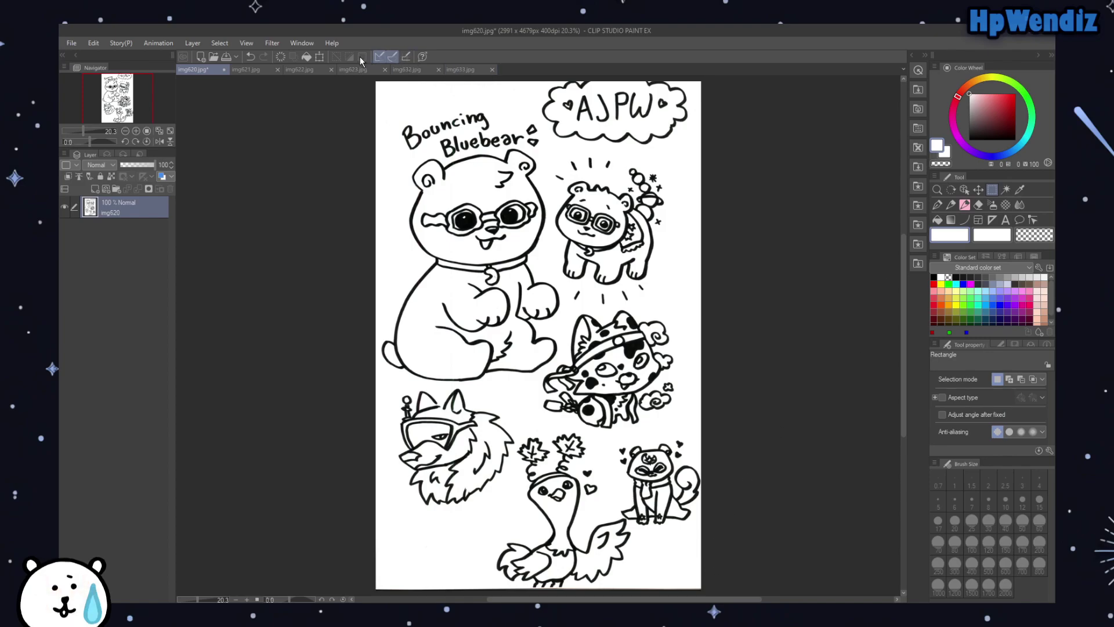
# Step: Trim the remaining thin borders of the img620 page with a second crop to about 2950 × 4640 px
pyautogui.click(318, 56)
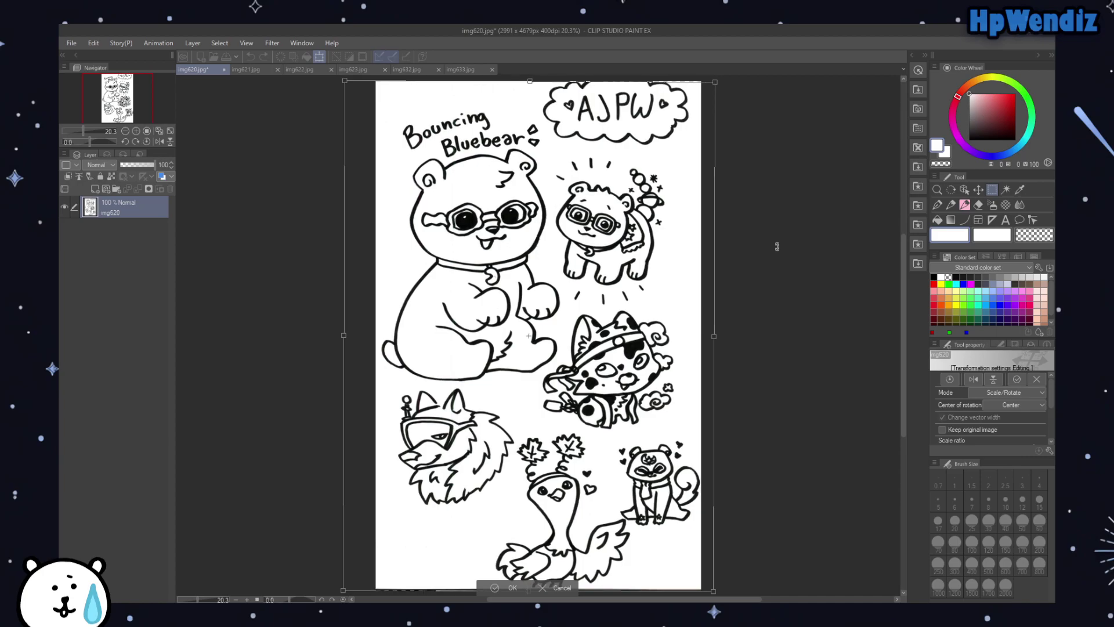
pyautogui.click(496, 589)
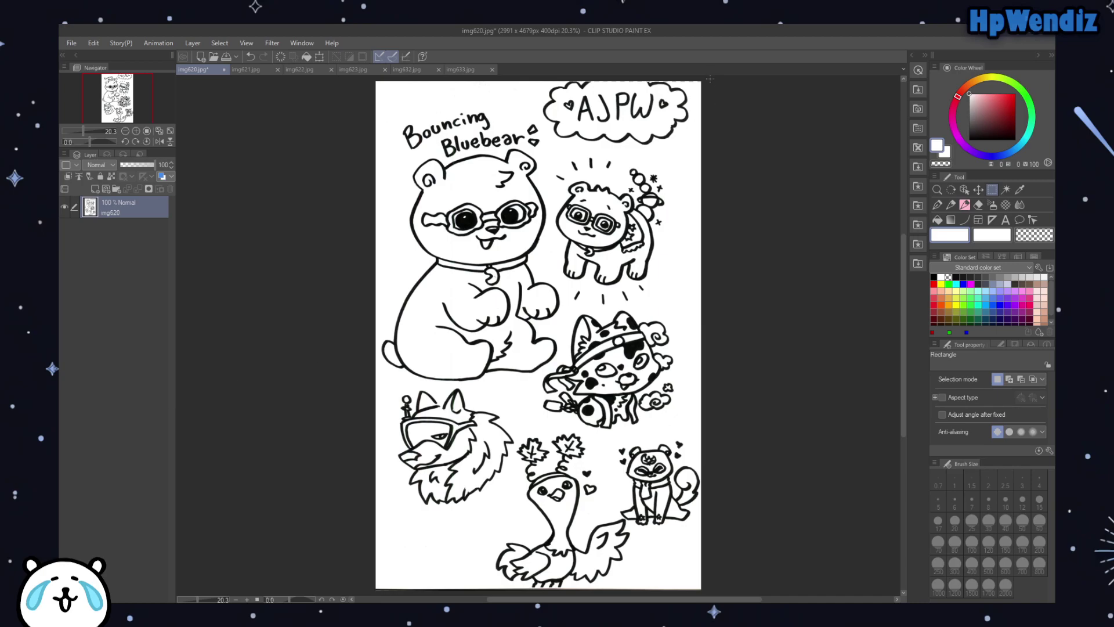
pyautogui.moveTo(706, 80); pyautogui.dragTo(380, 587)
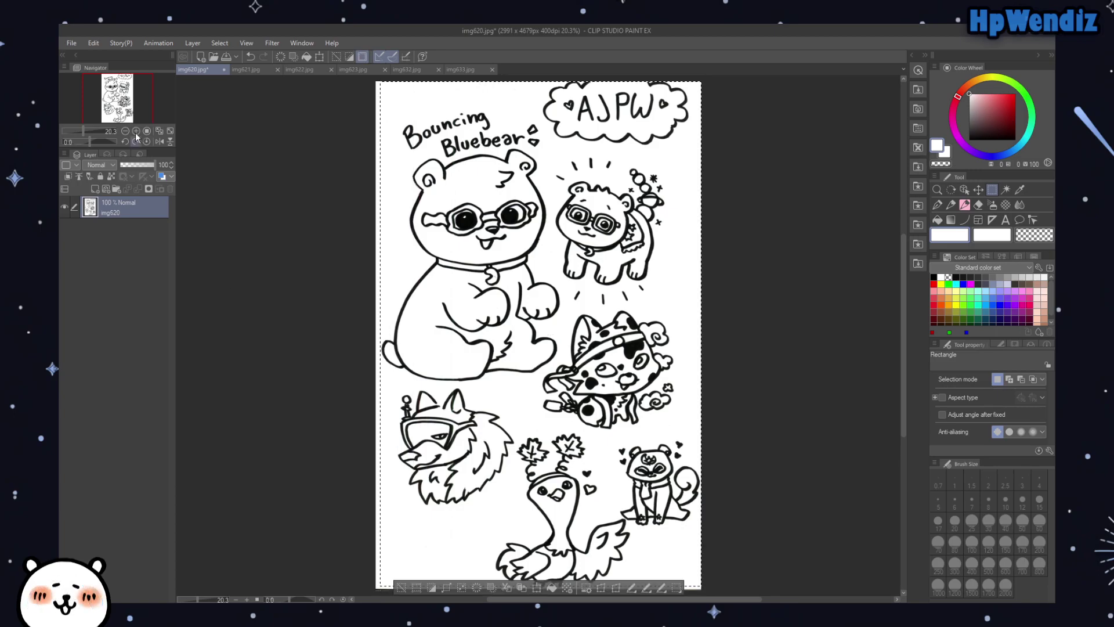
pyautogui.click(100, 43)
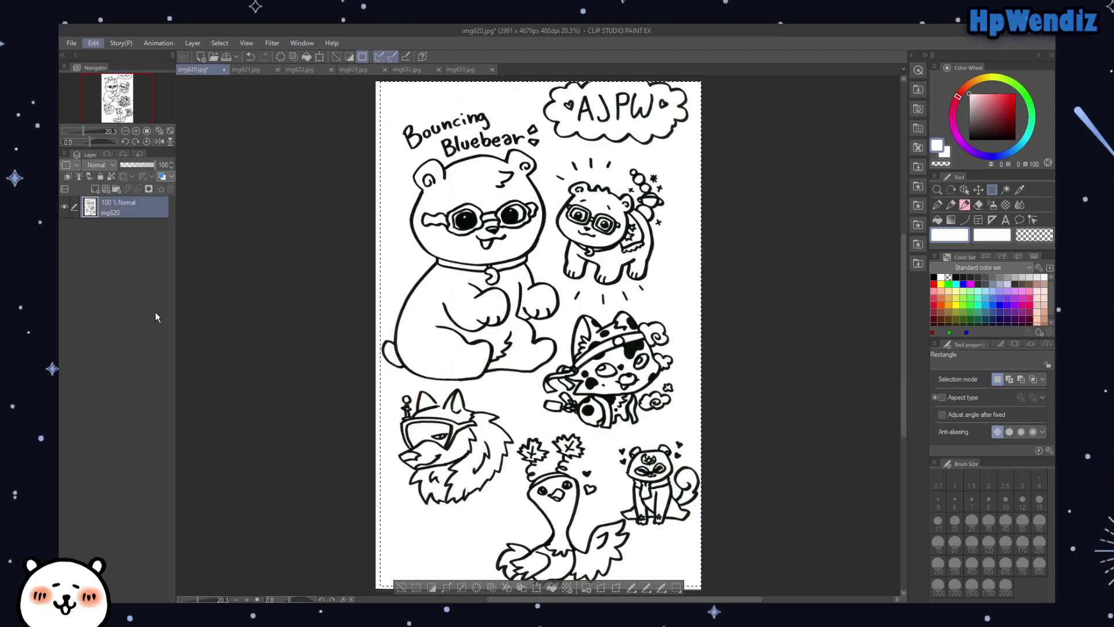
pyautogui.click(128, 358)
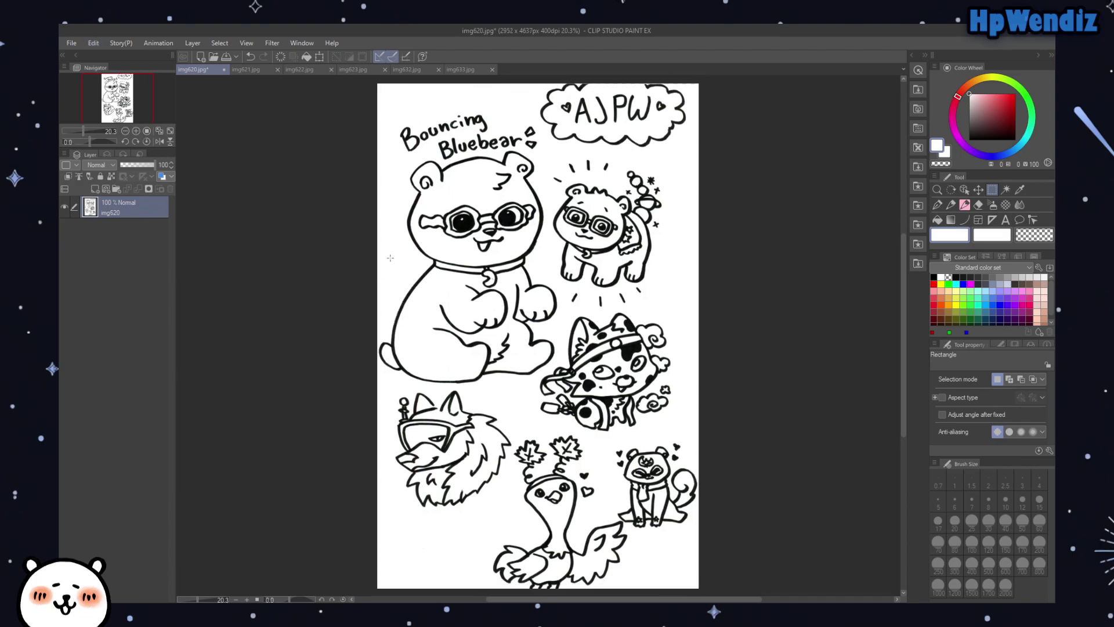
# Step: Apply a tonal correction to the img620 drawings that darkens the lines and cleans the paper to pure white
pyautogui.scroll(4, 529, 208)
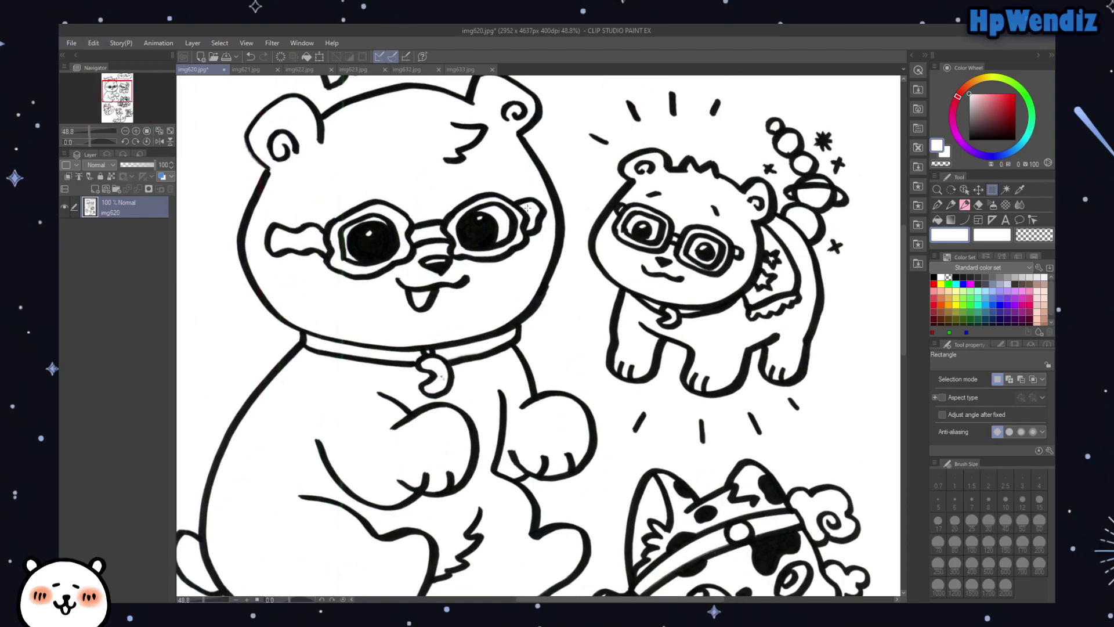
pyautogui.moveTo(111, 97); pyautogui.dragTo(114, 120)
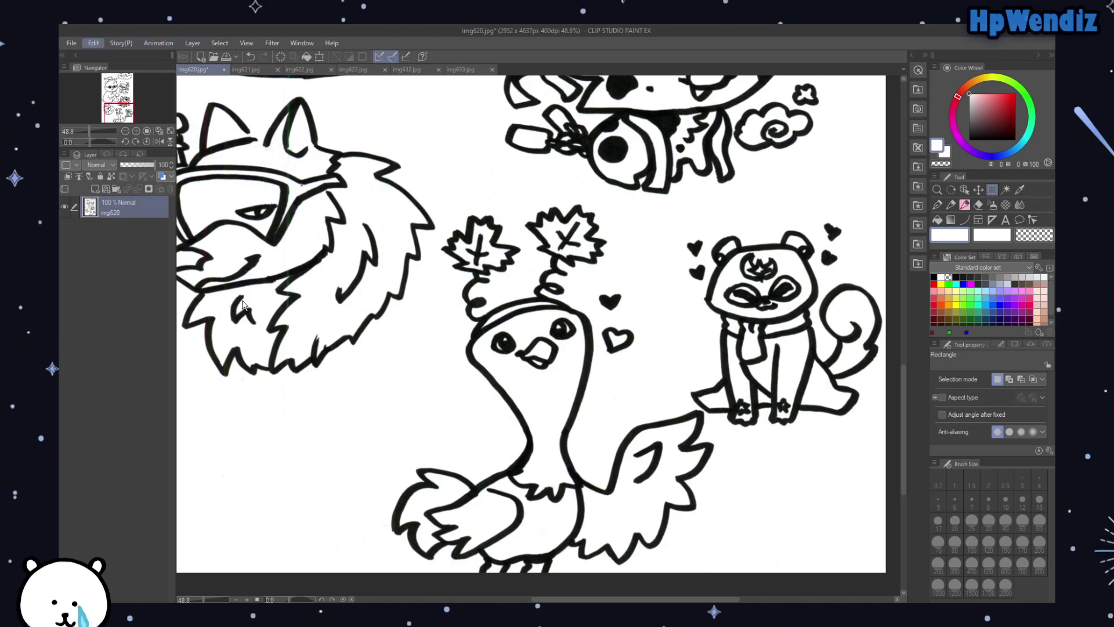
pyautogui.click(302, 302)
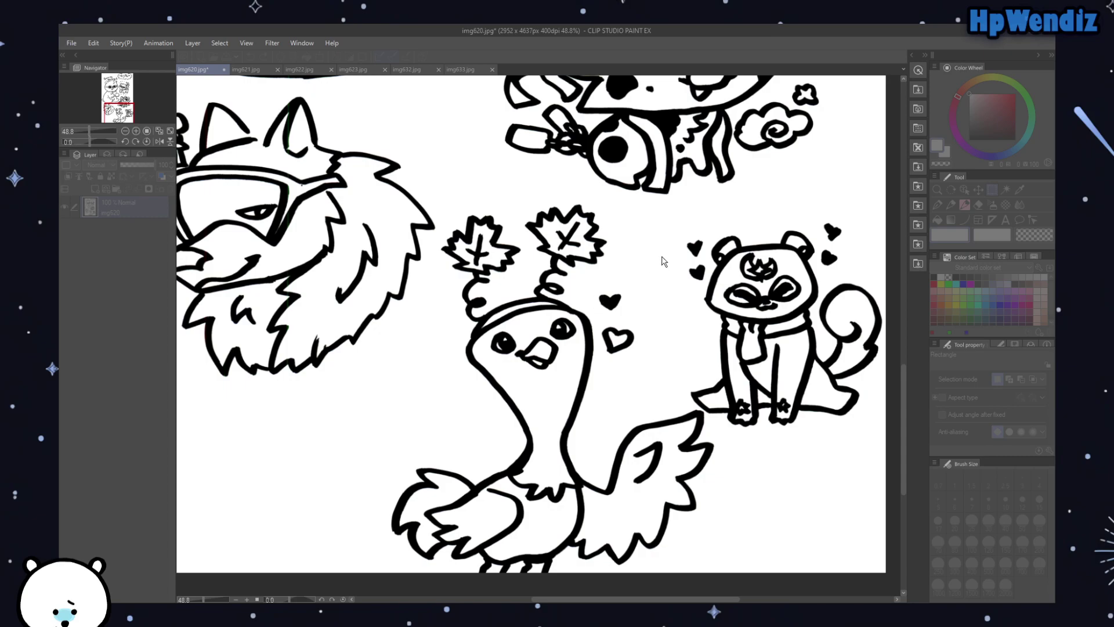
# Step: Make the white background of img620 transparent, leaving only the black line art, and save the image
pyautogui.click(171, 132)
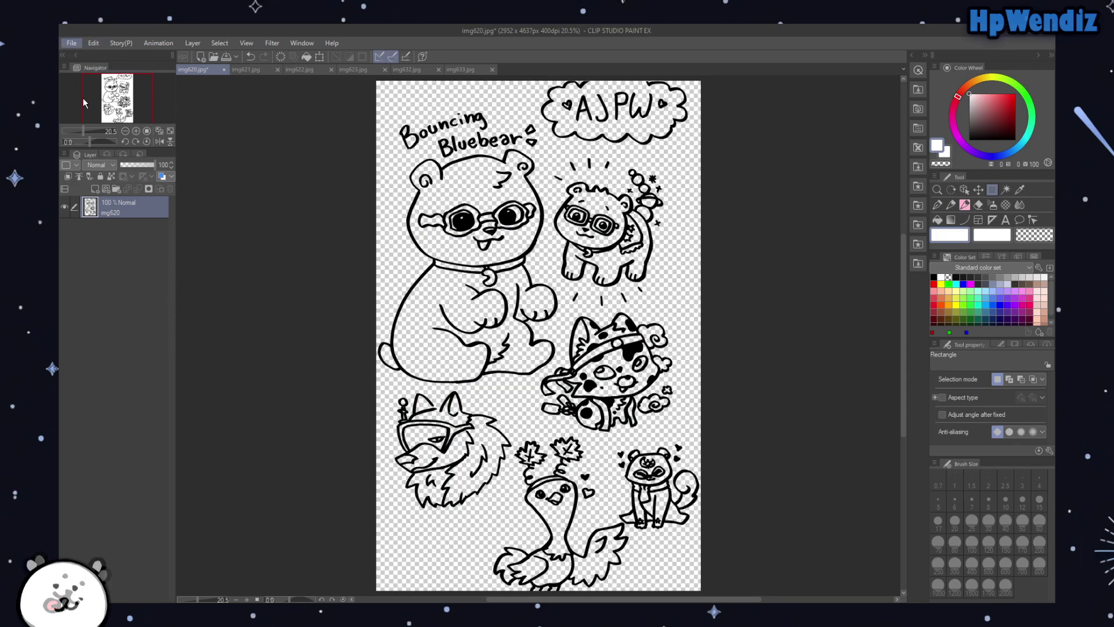
pyautogui.click(94, 130)
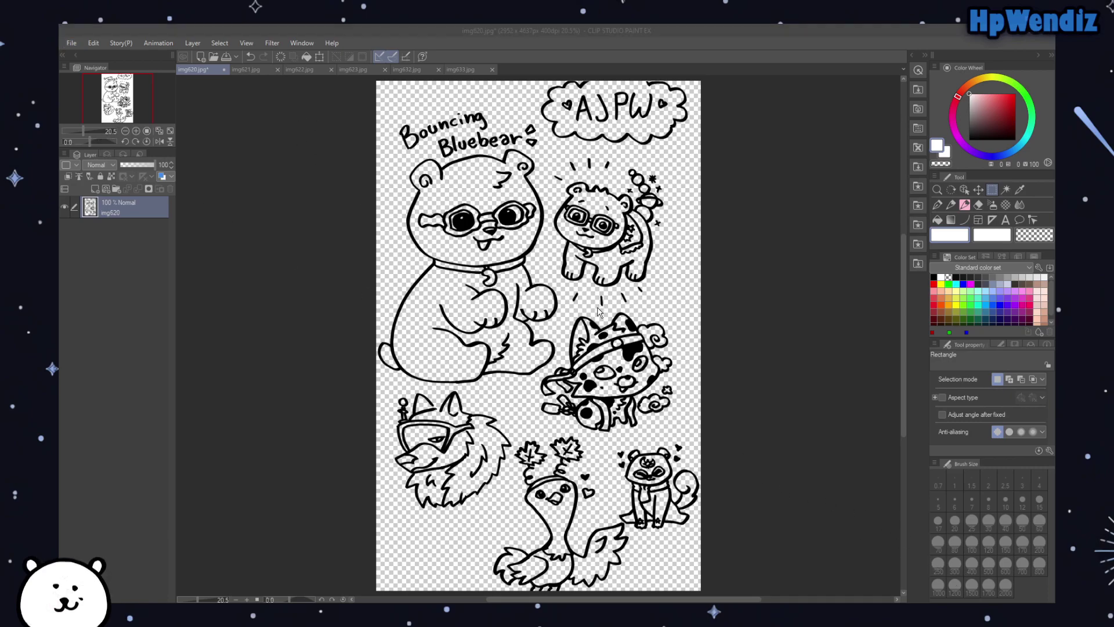
# Step: Straighten the tilted scan in img621.jpg by rotating it slightly counterclockwise and shifting it upward on the canvas
pyautogui.click(241, 70)
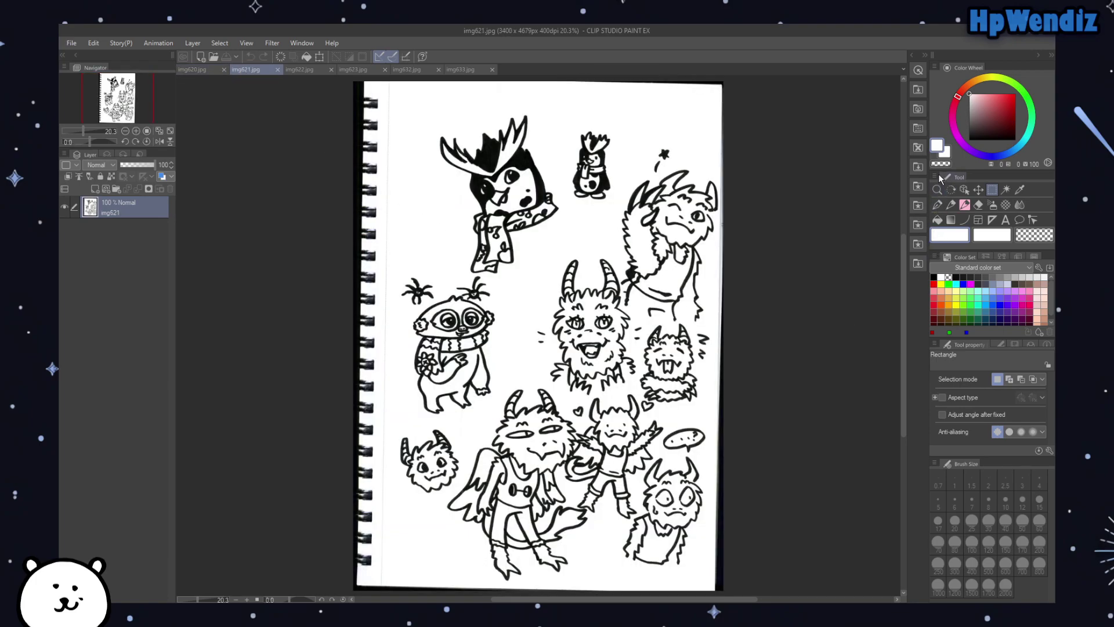
pyautogui.click(321, 57)
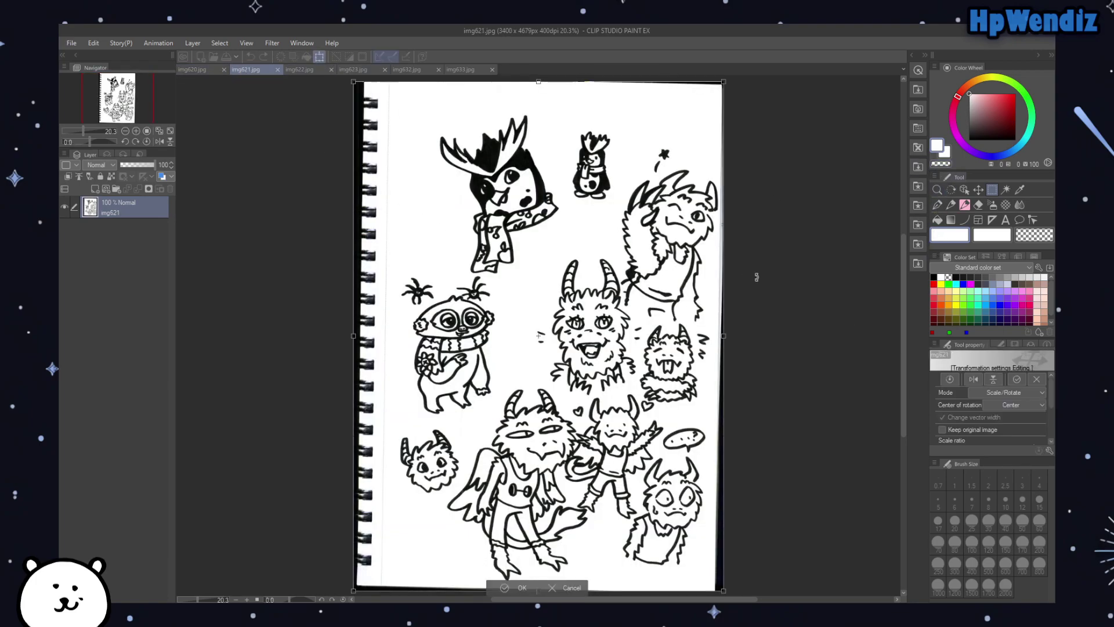
pyautogui.moveTo(756, 276); pyautogui.dragTo(753, 266)
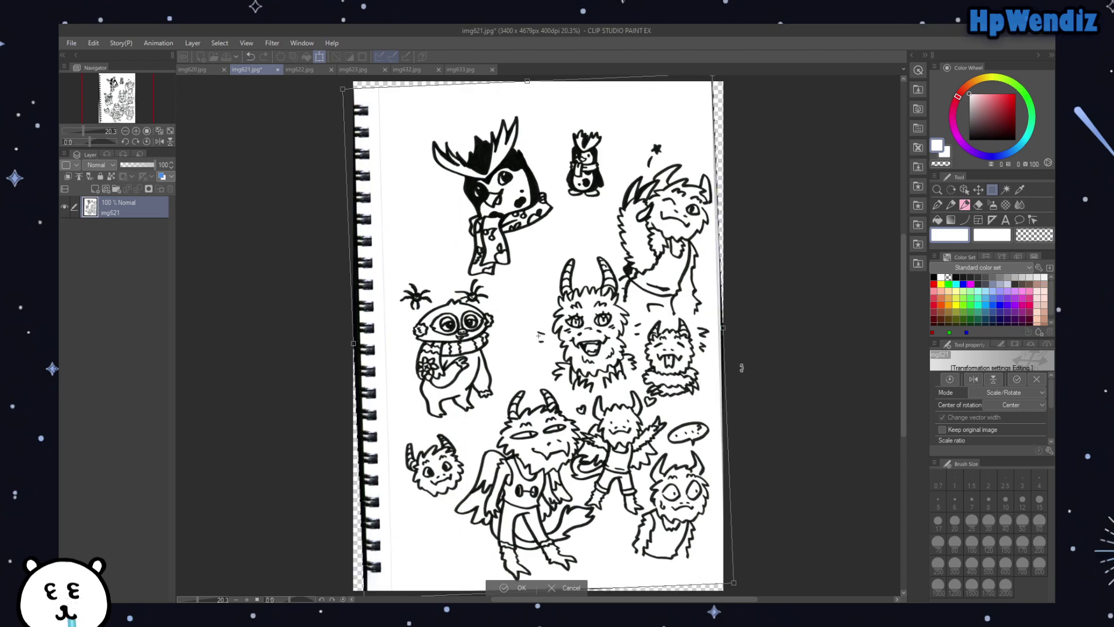
pyautogui.moveTo(776, 372); pyautogui.dragTo(775, 377)
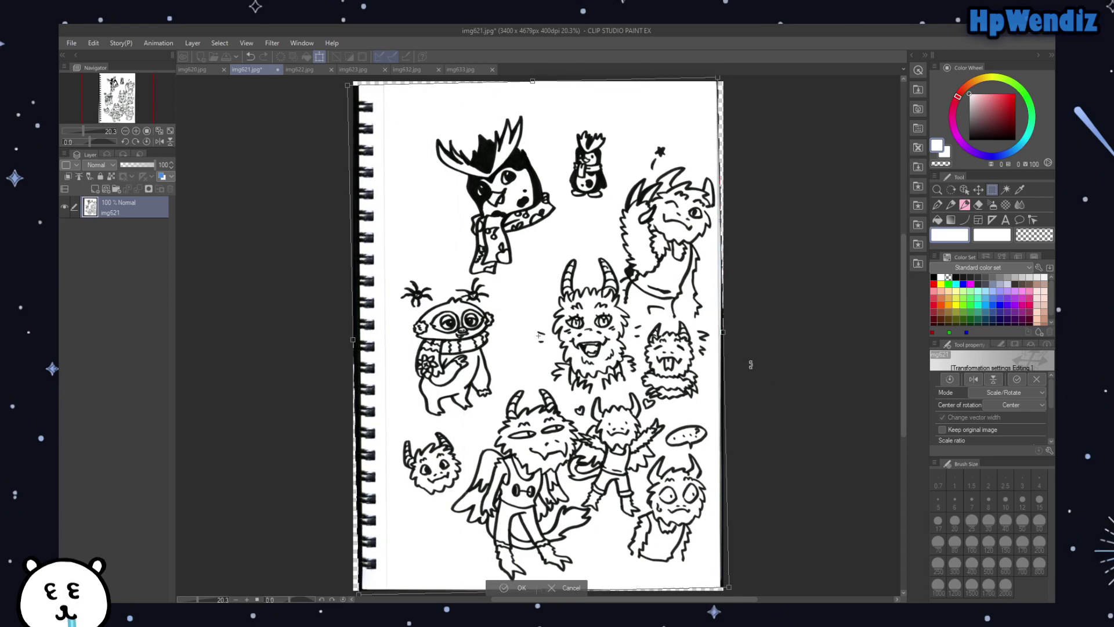
pyautogui.moveTo(678, 344); pyautogui.dragTo(685, 316)
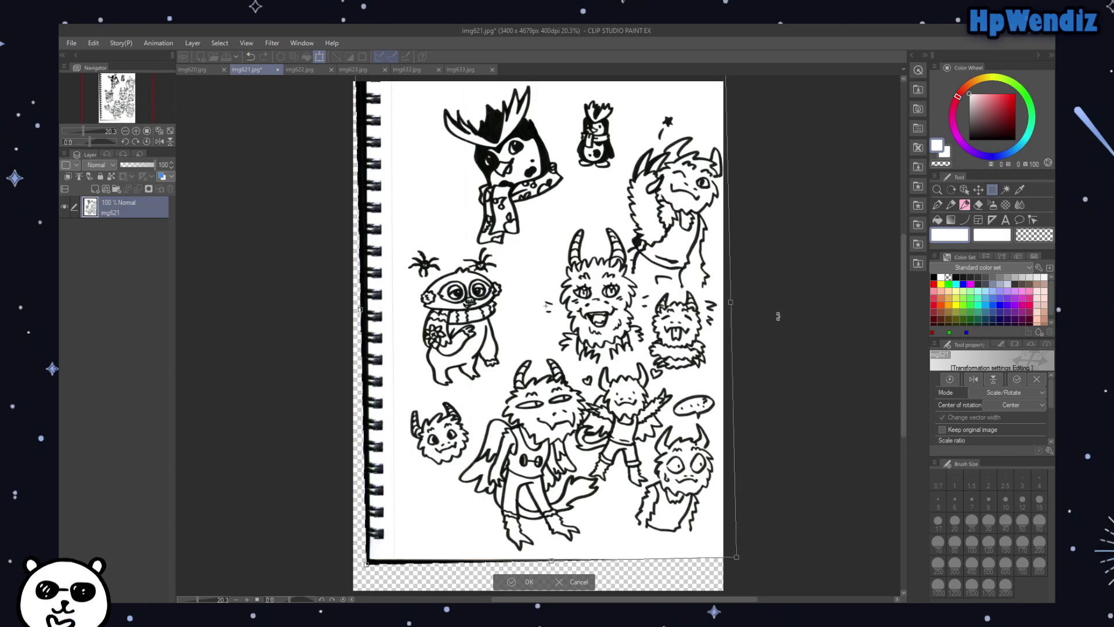
pyautogui.click(529, 580)
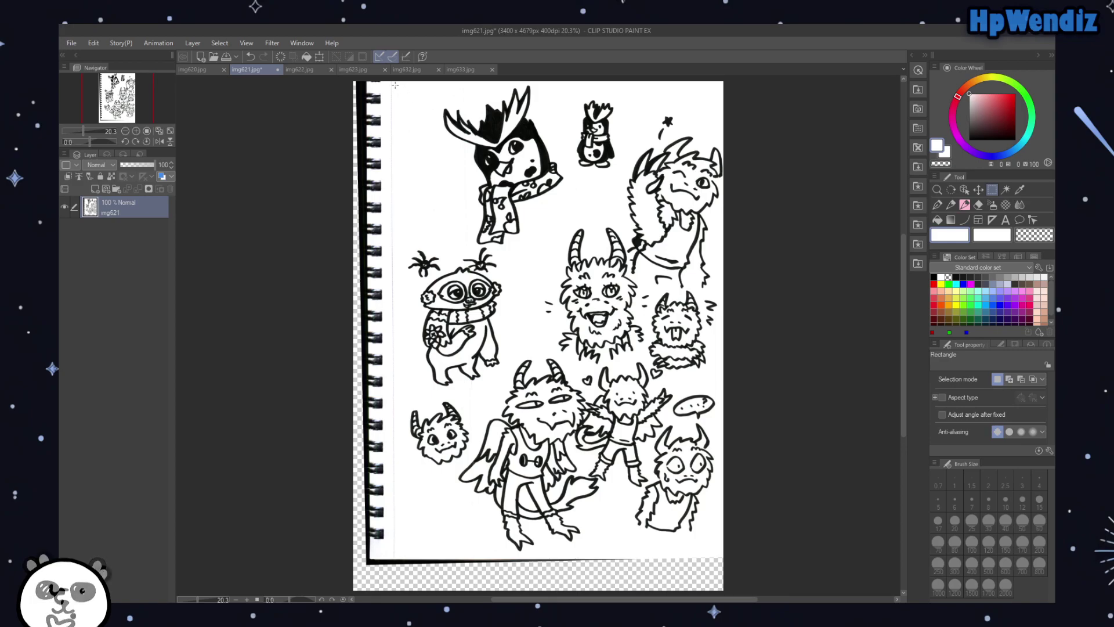
# Step: Crop img621 to about 2980 × 4310 px, removing the spiral binding, the black edge and the empty transparent strip
pyautogui.moveTo(398, 87)
pyautogui.mouseDown()
pyautogui.moveTo(505, 186)
pyautogui.moveTo(598, 310)
pyautogui.mouseUp()
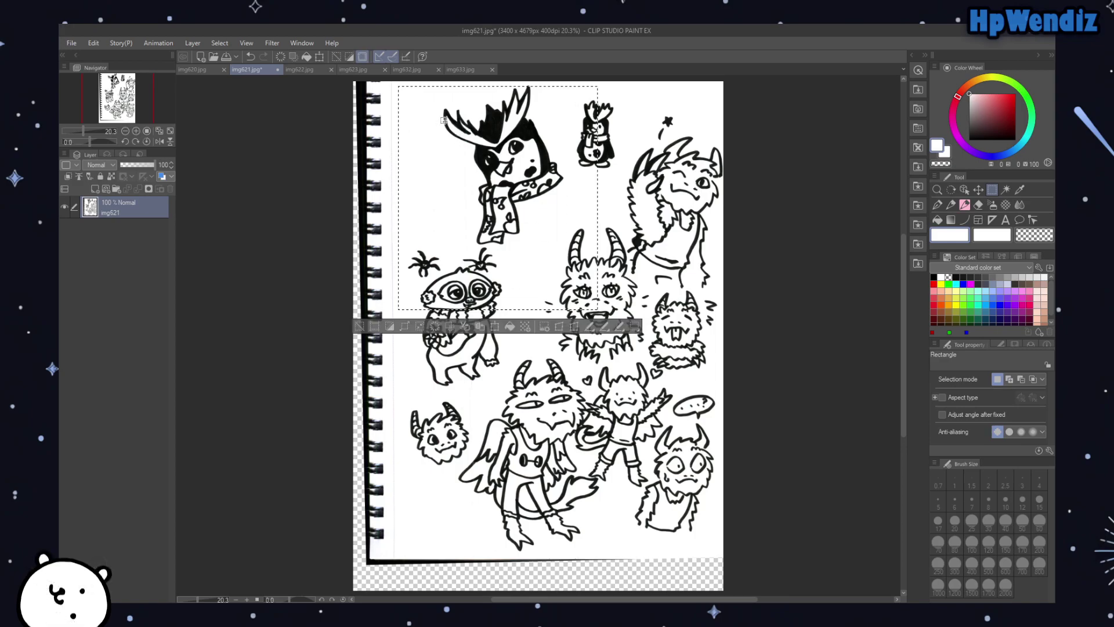
pyautogui.moveTo(399, 83); pyautogui.dragTo(748, 562)
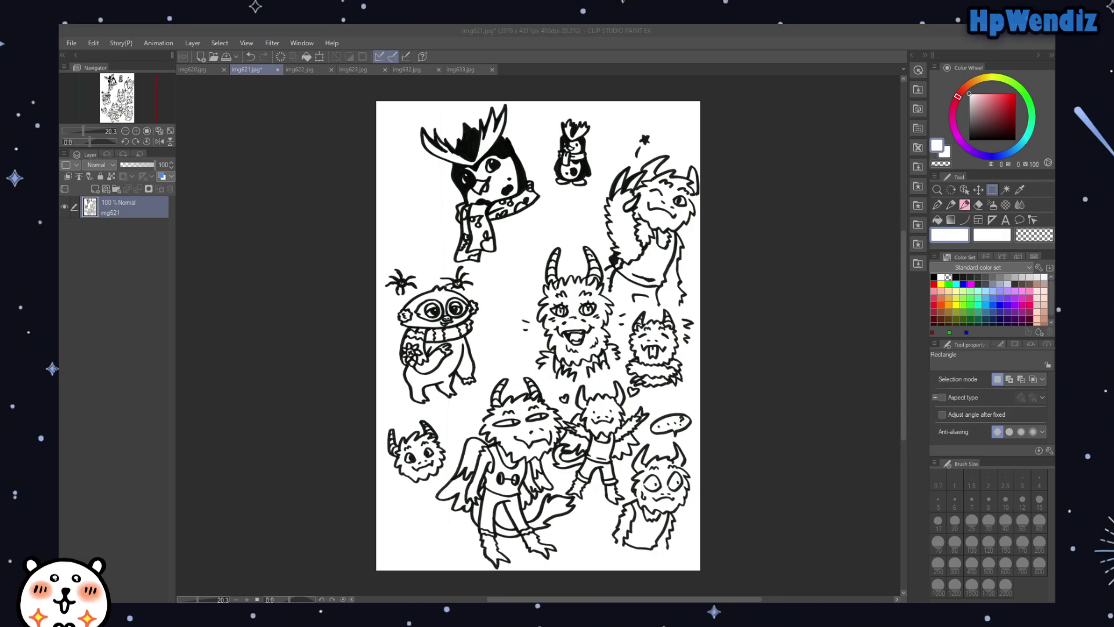
pyautogui.scroll(1, 538, 335)
pyautogui.scroll(-1, 538, 335)
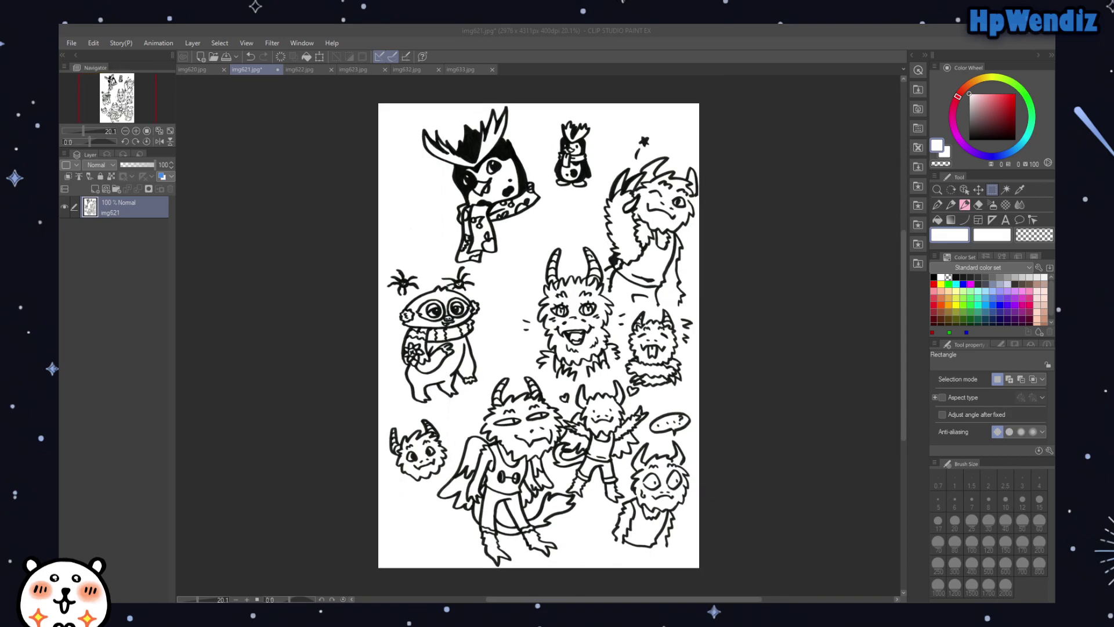
# Step: Trim narrow strips off the left edge of the img621 drawing page, cropping it to about 2920 × 4310 px
pyautogui.click(589, 499)
pyautogui.moveTo(717, 560); pyautogui.dragTo(382, 84)
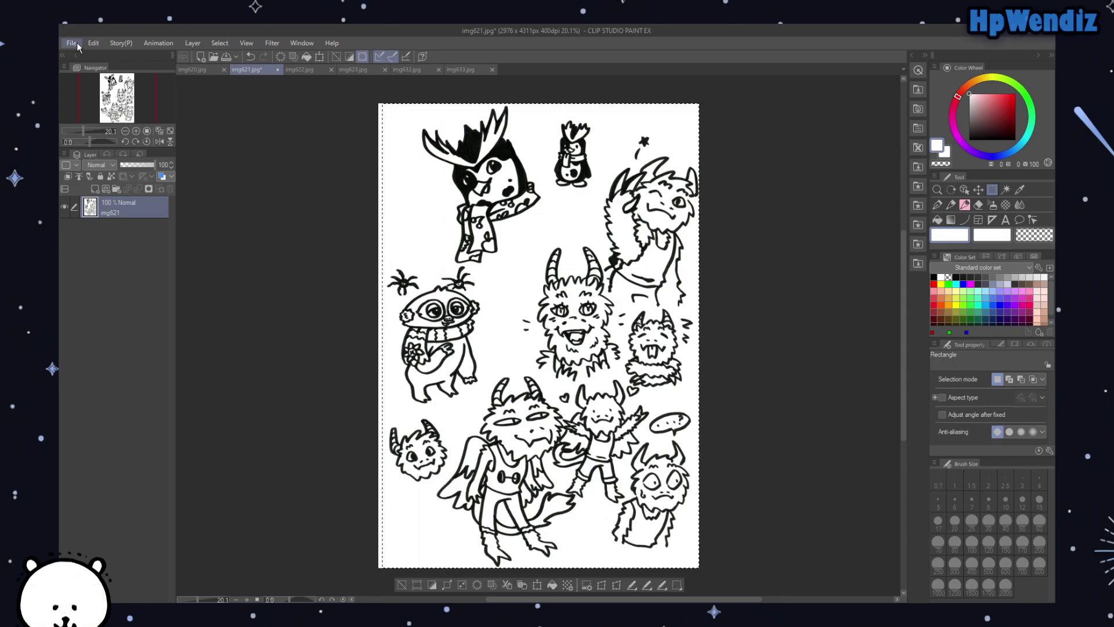
pyautogui.click(124, 361)
pyautogui.moveTo(746, 574); pyautogui.dragTo(381, 82)
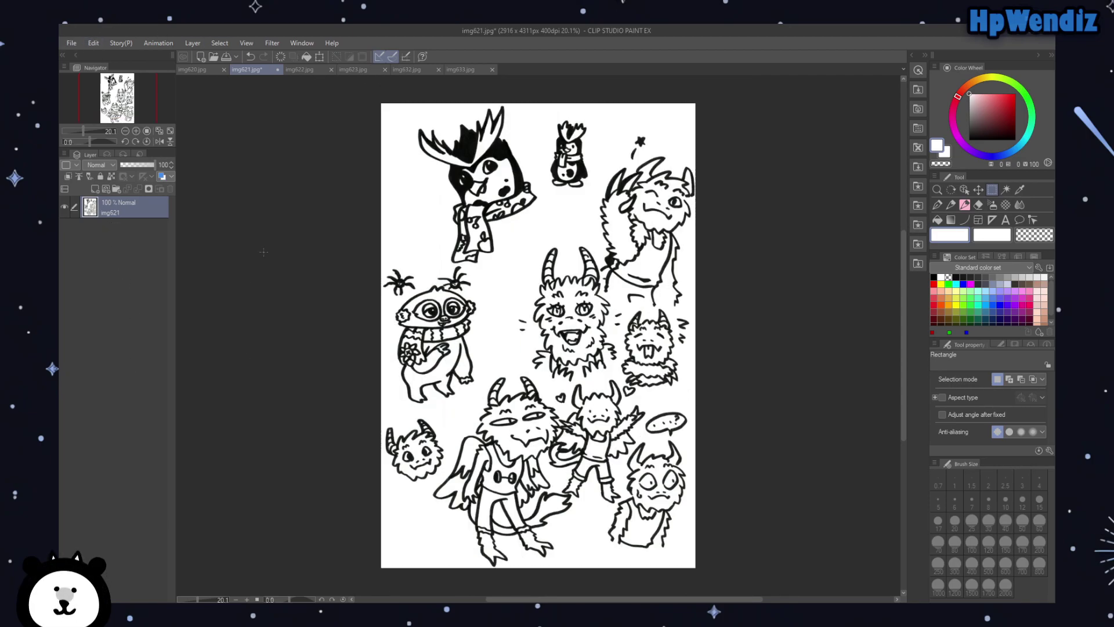
# Step: Apply a tonal correction to img621 that deepens the black lines and removes faint paper marks, and save the image
pyautogui.scroll(4, 560, 288)
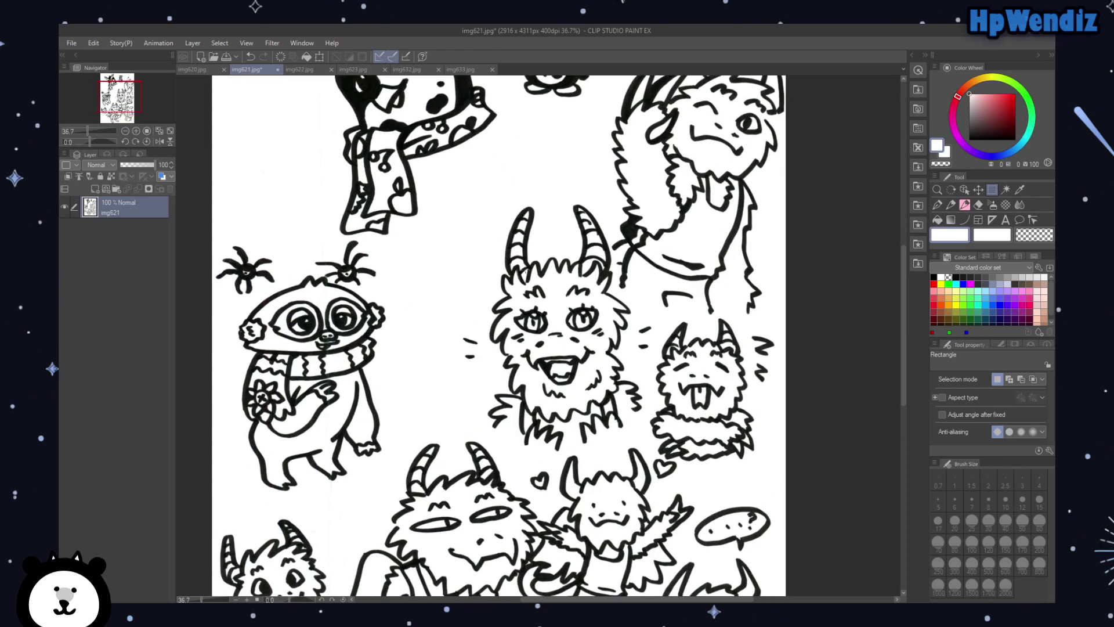
pyautogui.moveTo(903, 324); pyautogui.dragTo(900, 263)
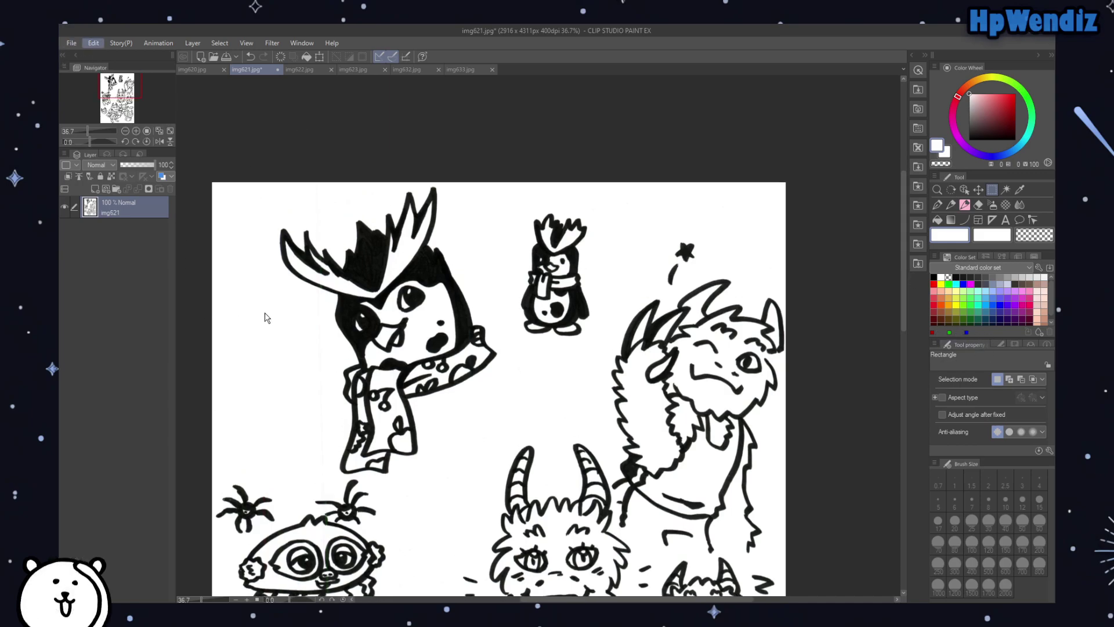
pyautogui.click(280, 306)
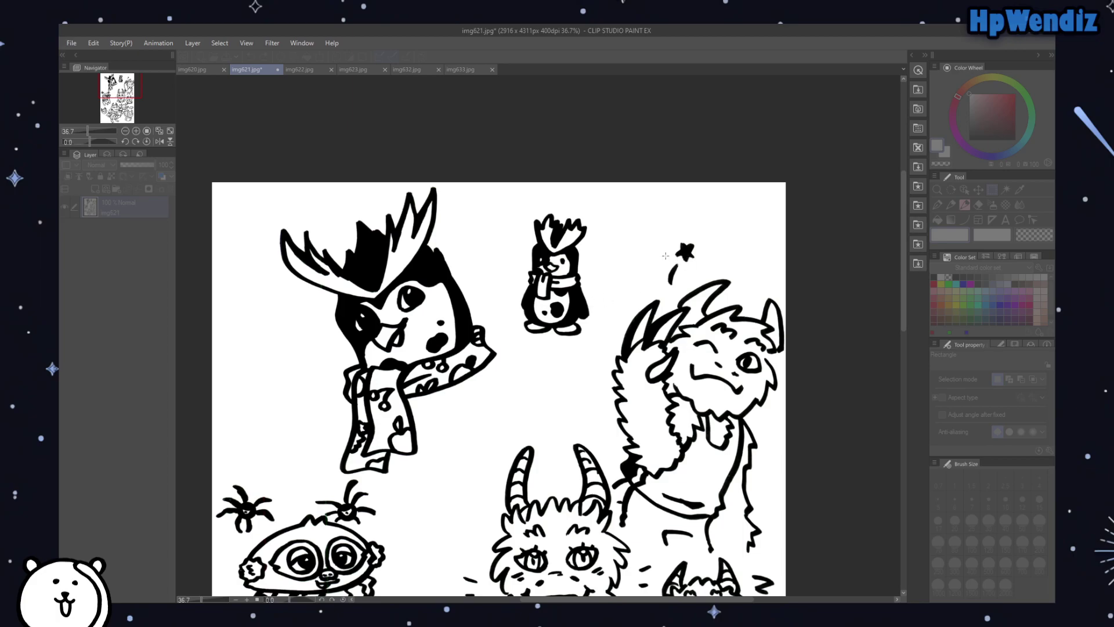
pyautogui.click(79, 124)
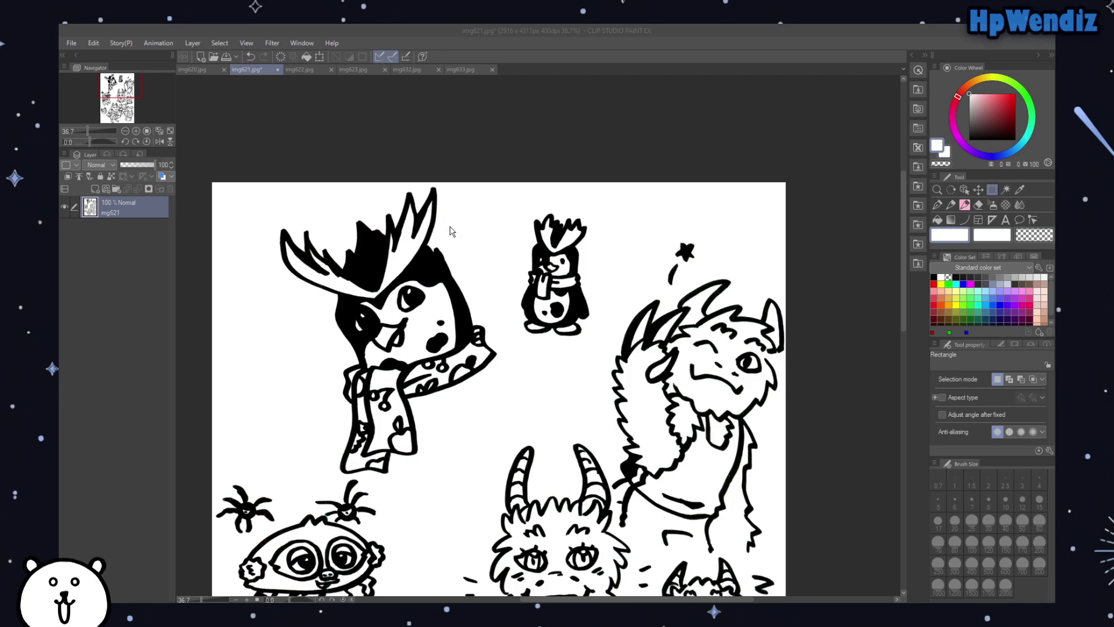
# Step: Crop img623.jpg tightly around its drawings, excluding the spiral binding and the dark page edge
pyautogui.click(307, 69)
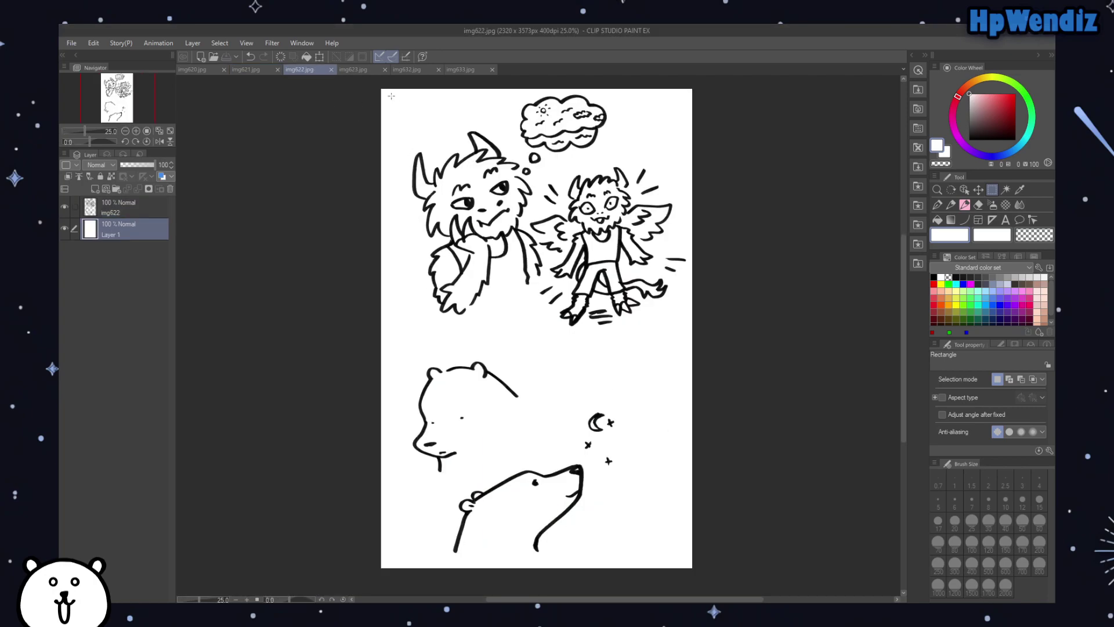
pyautogui.click(340, 71)
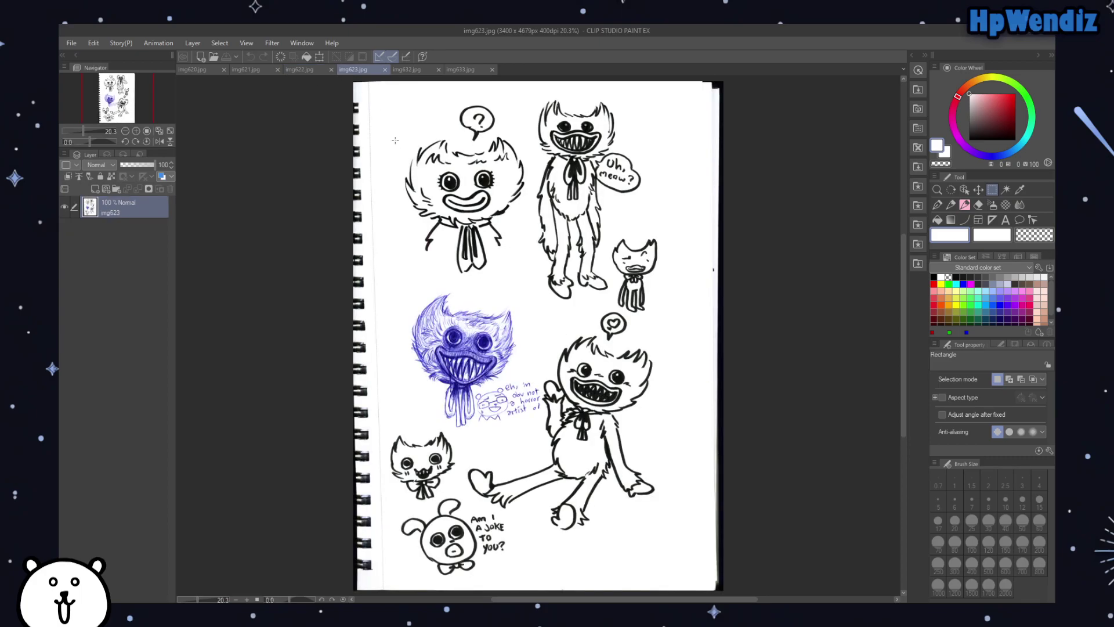
pyautogui.moveTo(380, 95)
pyautogui.mouseDown()
pyautogui.moveTo(548, 332)
pyautogui.moveTo(604, 522)
pyautogui.moveTo(673, 576)
pyautogui.mouseUp()
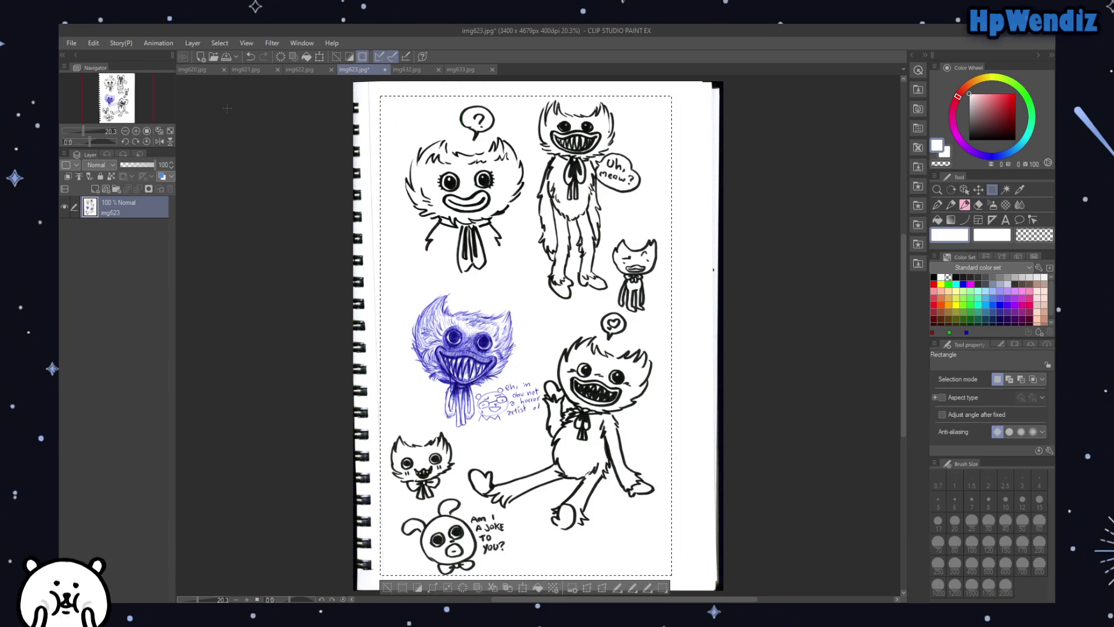
pyautogui.click(91, 46)
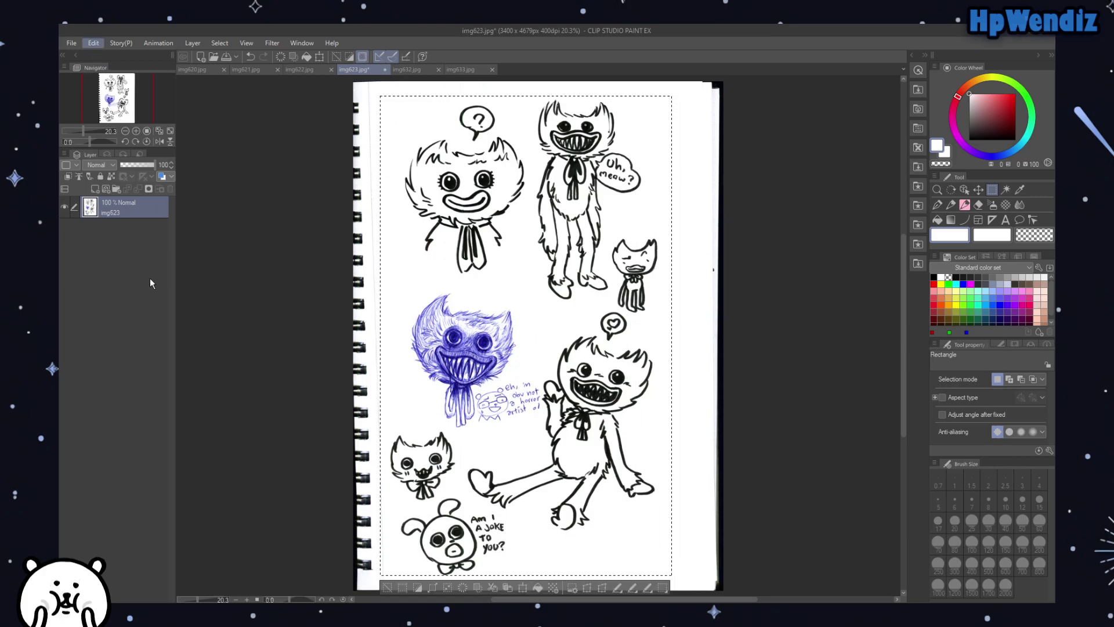
pyautogui.click(177, 357)
pyautogui.hotkey('ctrl', 'd')
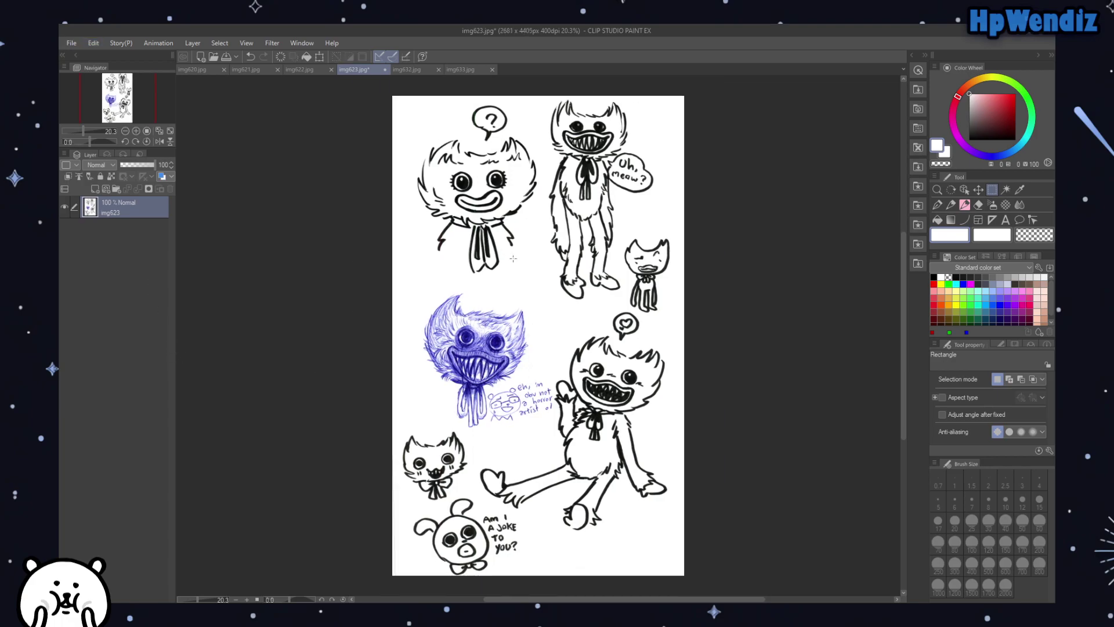
# Step: Apply a tonal correction to img623 that deepens its lines and clears the faint paper marks, and save the image
pyautogui.scroll(3, 606, 237)
pyautogui.moveTo(903, 301); pyautogui.dragTo(904, 243)
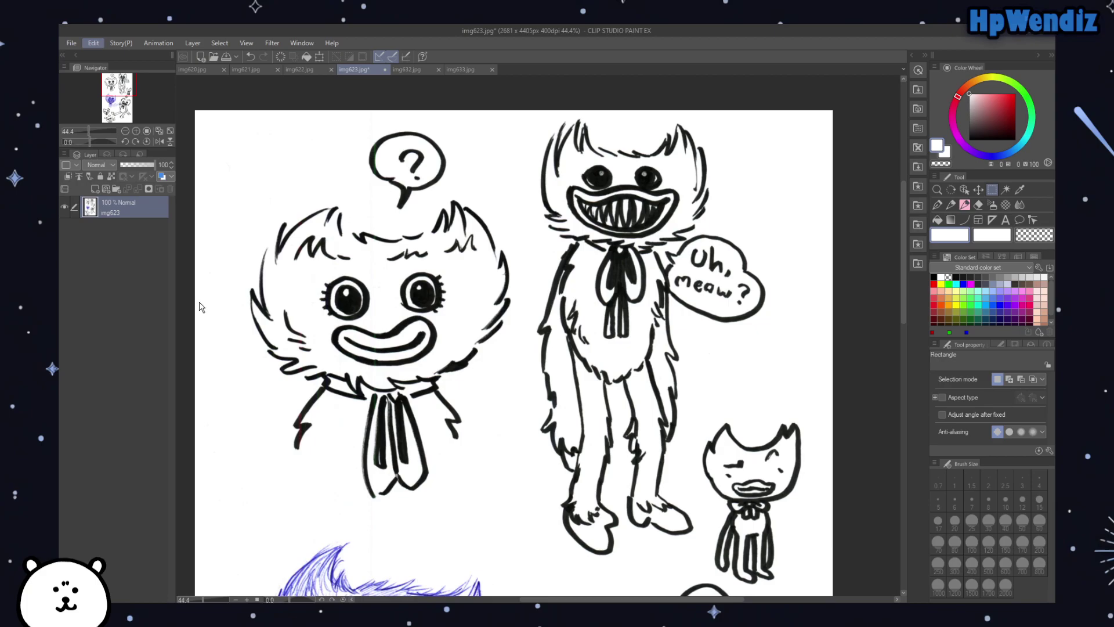
pyautogui.click(299, 302)
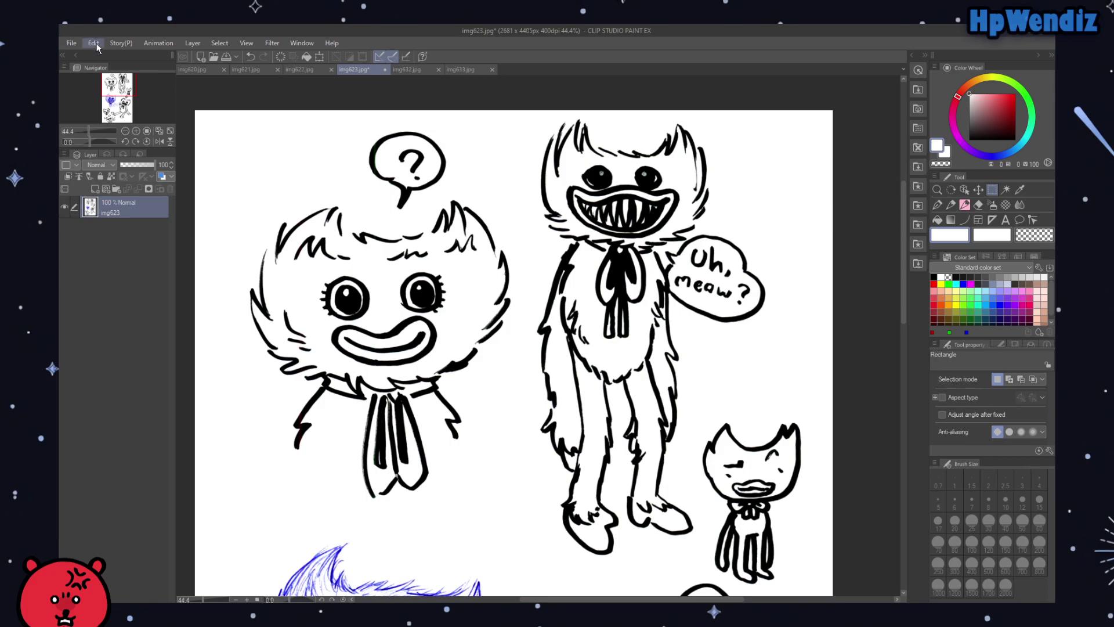
pyautogui.click(93, 124)
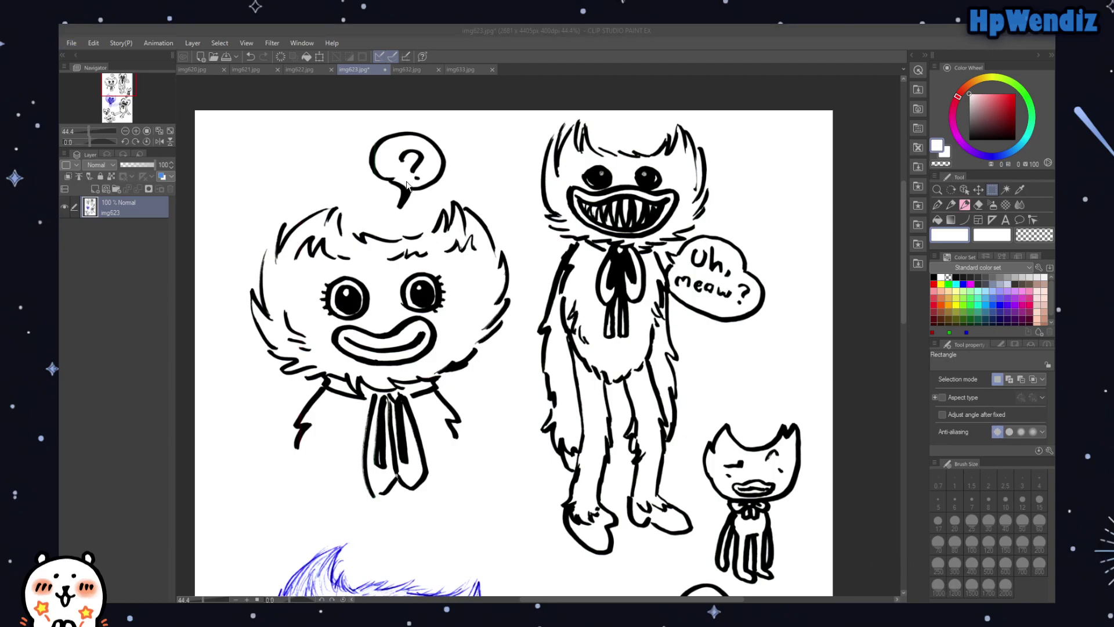
# Step: Crop img632.jpg to about 3020 × 4330 px, excluding the spiral binding and the dark page edge
pyautogui.click(410, 71)
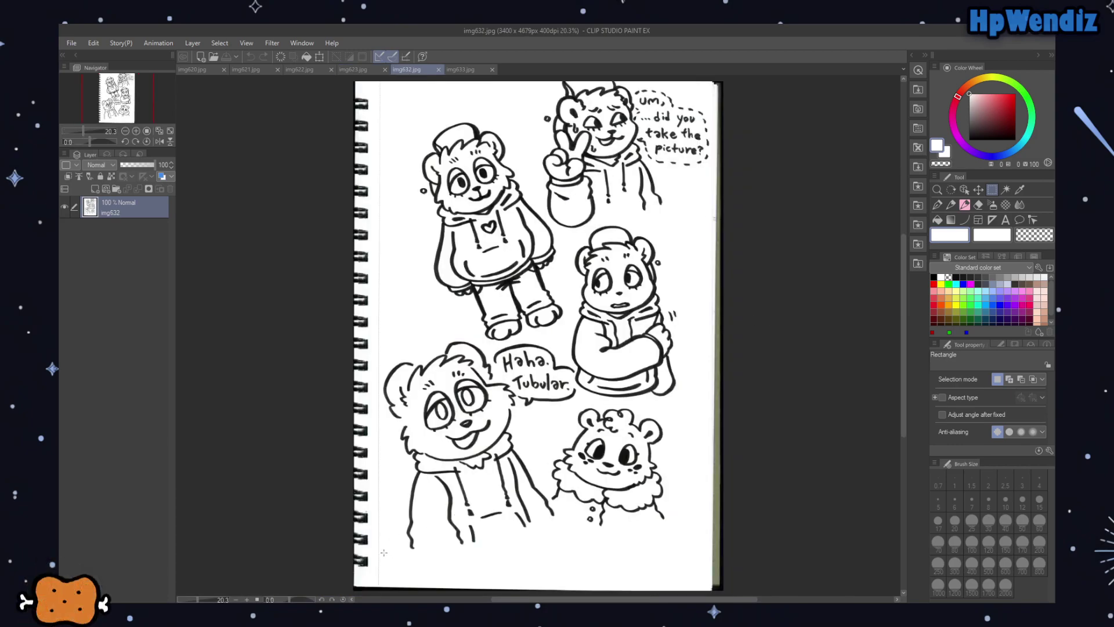
pyautogui.moveTo(381, 552)
pyautogui.mouseDown()
pyautogui.moveTo(597, 409)
pyautogui.moveTo(717, 209)
pyautogui.moveTo(710, 76)
pyautogui.mouseUp()
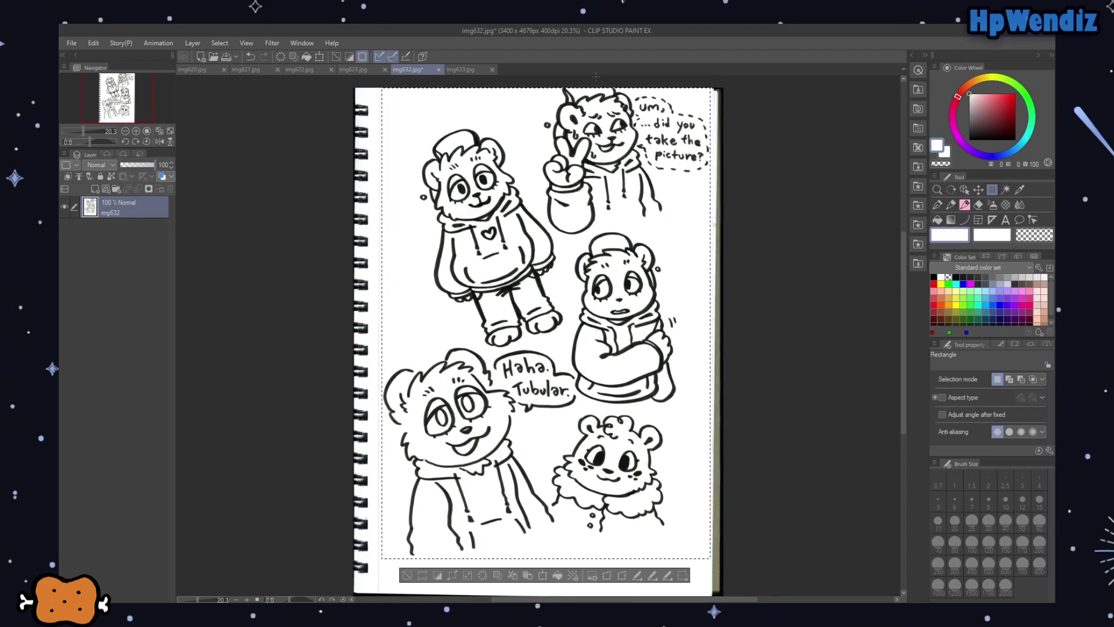
pyautogui.click(95, 43)
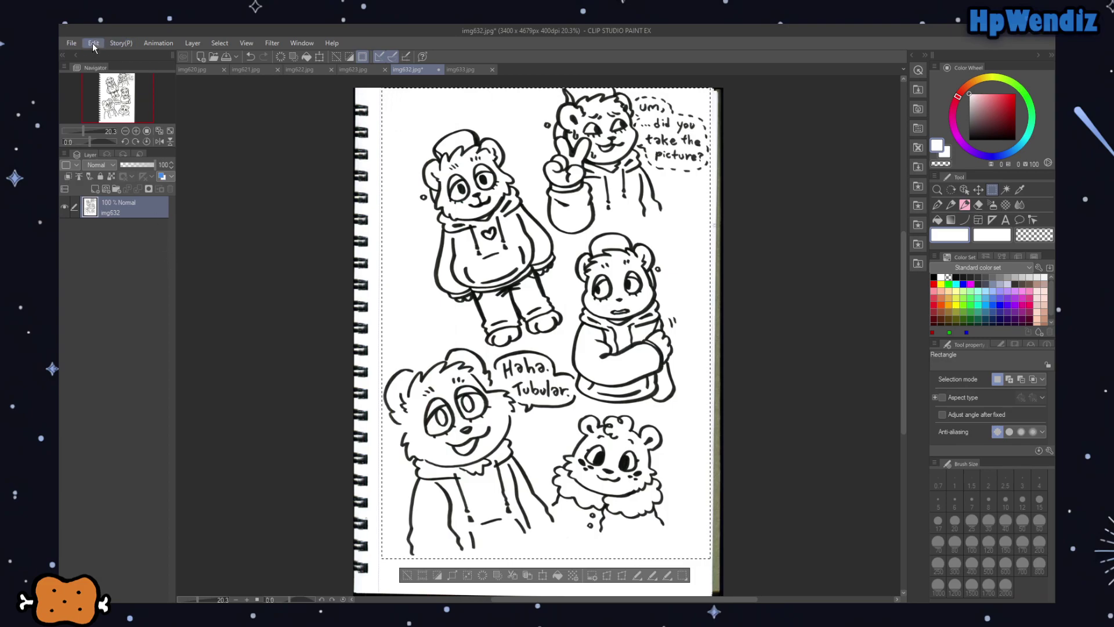
pyautogui.click(113, 352)
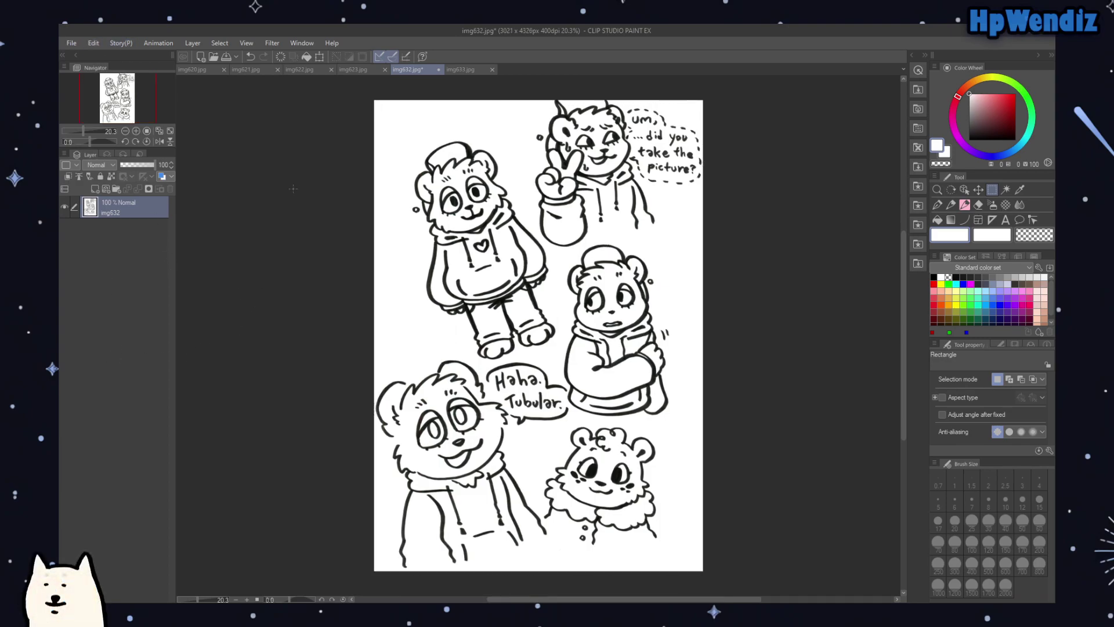
# Step: Apply a tonal correction to img632 that turns the line art a deeper black, and save the image
pyautogui.scroll(-1, 535, 291)
pyautogui.scroll(4, 534, 290)
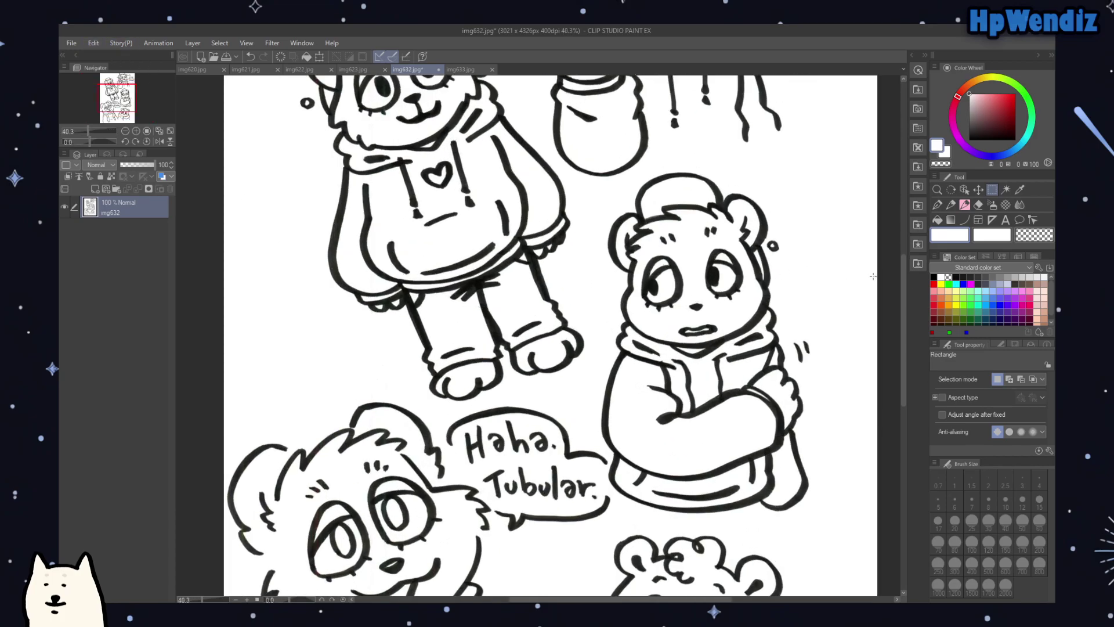
pyautogui.moveTo(902, 270); pyautogui.dragTo(866, 313)
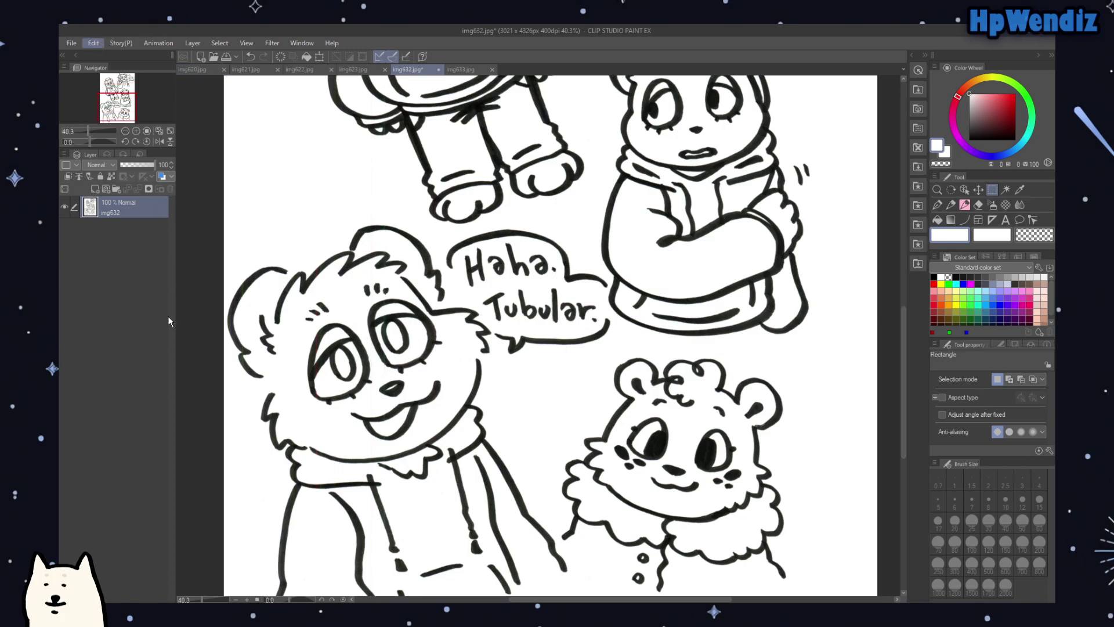
pyautogui.click(300, 300)
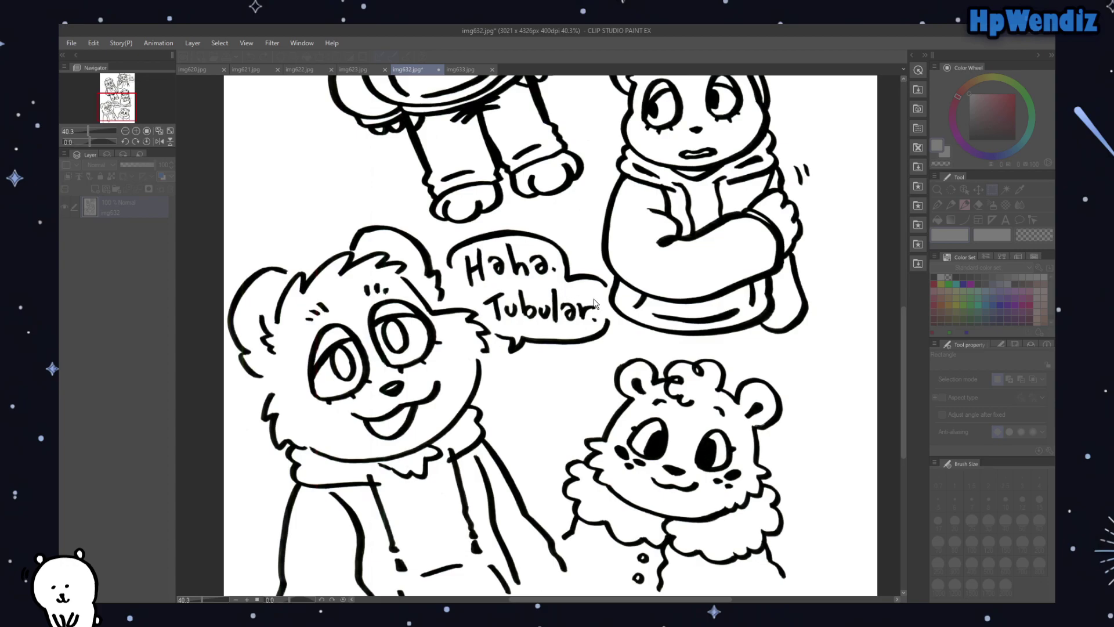
pyautogui.click(649, 260)
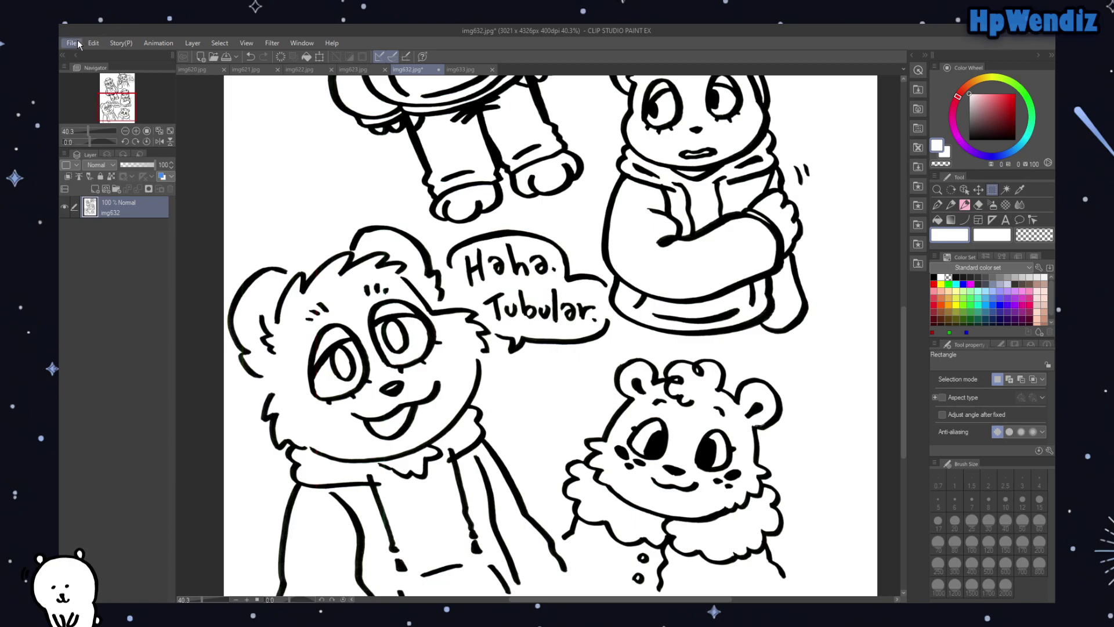
pyautogui.click(85, 124)
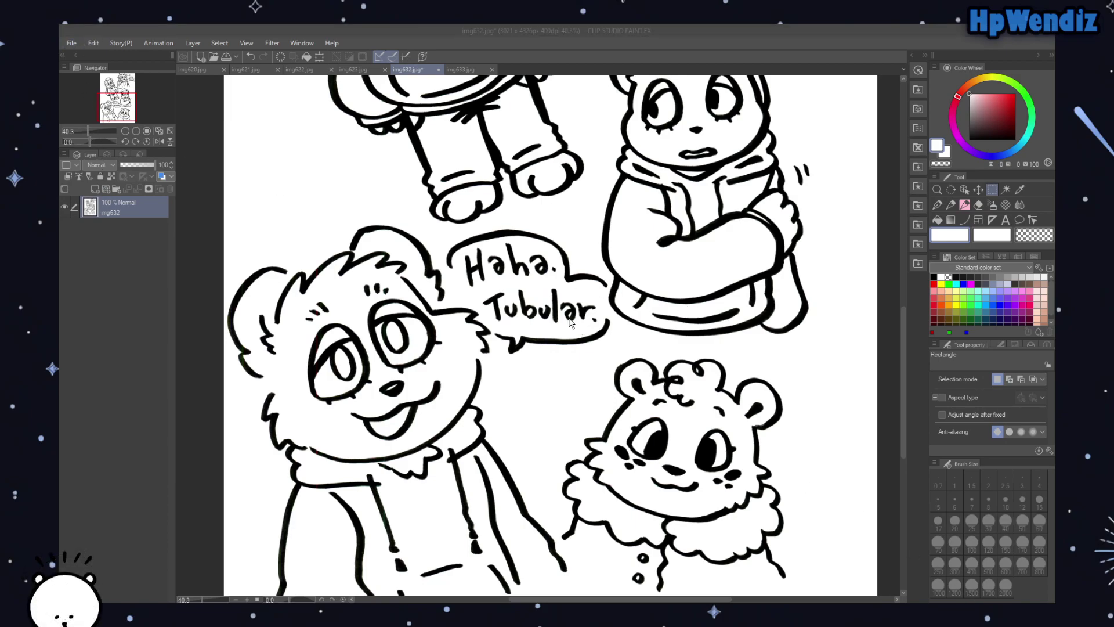
# Step: Crop img633.jpg to about 2850 × 4440 px around its bear drawings, leaving out the spiral binding and dark edges
pyautogui.click(460, 70)
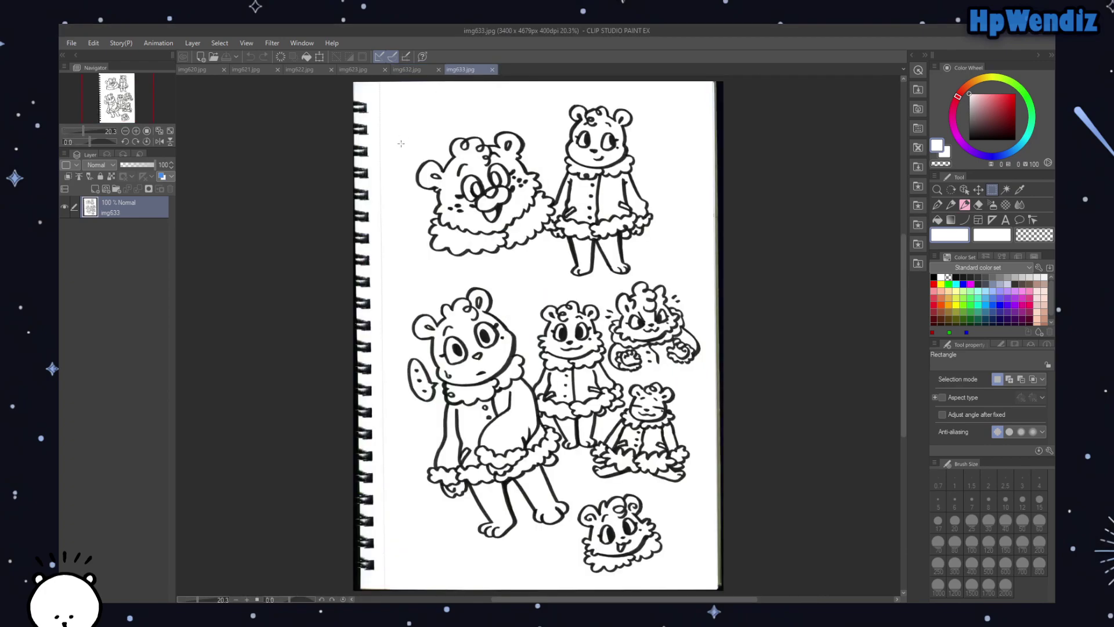
pyautogui.moveTo(396, 105); pyautogui.dragTo(692, 529)
pyautogui.moveTo(396, 97); pyautogui.dragTo(706, 578)
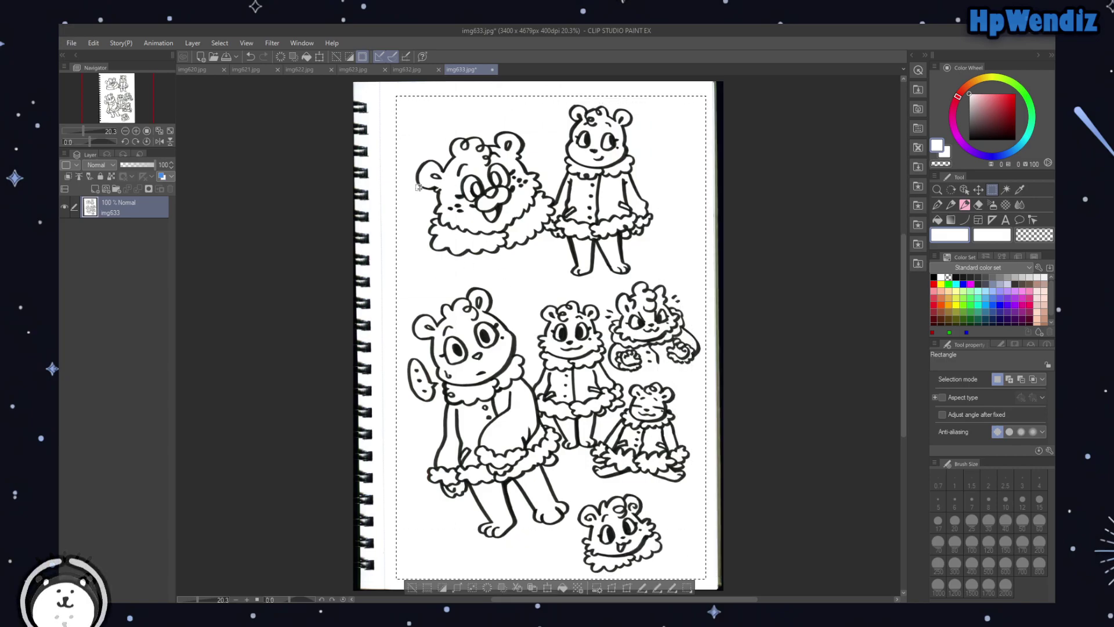
pyautogui.click(93, 46)
pyautogui.click(126, 339)
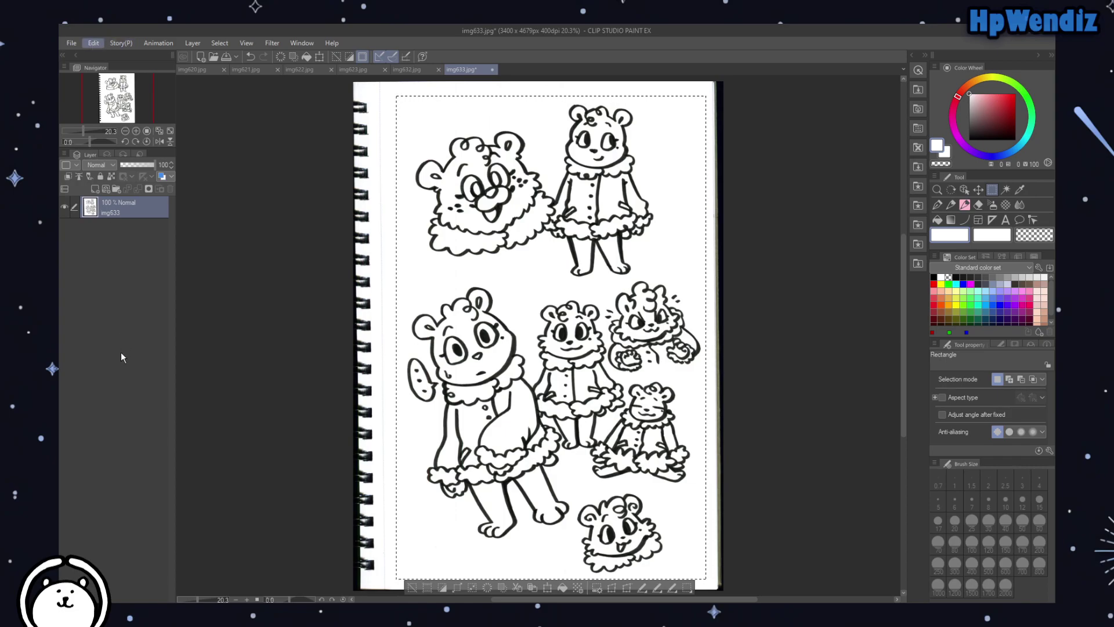
# Step: Apply a tonal correction to img633 that deepens the black lines and clears the paper marks, and save the image
pyautogui.scroll(6, 501, 369)
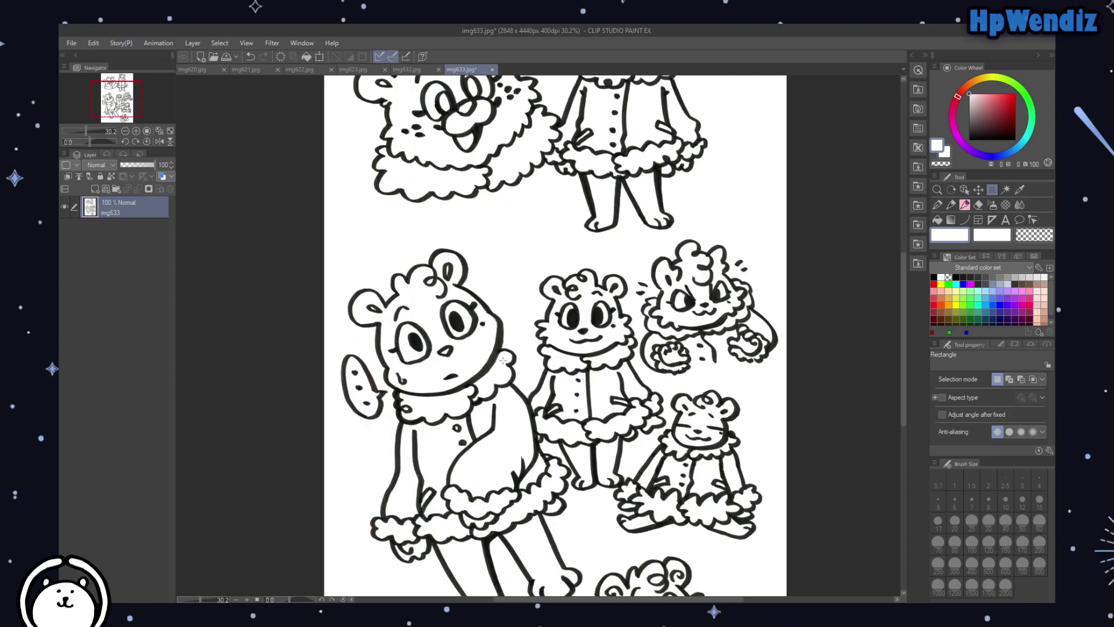
pyautogui.moveTo(138, 103)
pyautogui.mouseDown()
pyautogui.moveTo(133, 116)
pyautogui.moveTo(131, 87)
pyautogui.mouseUp()
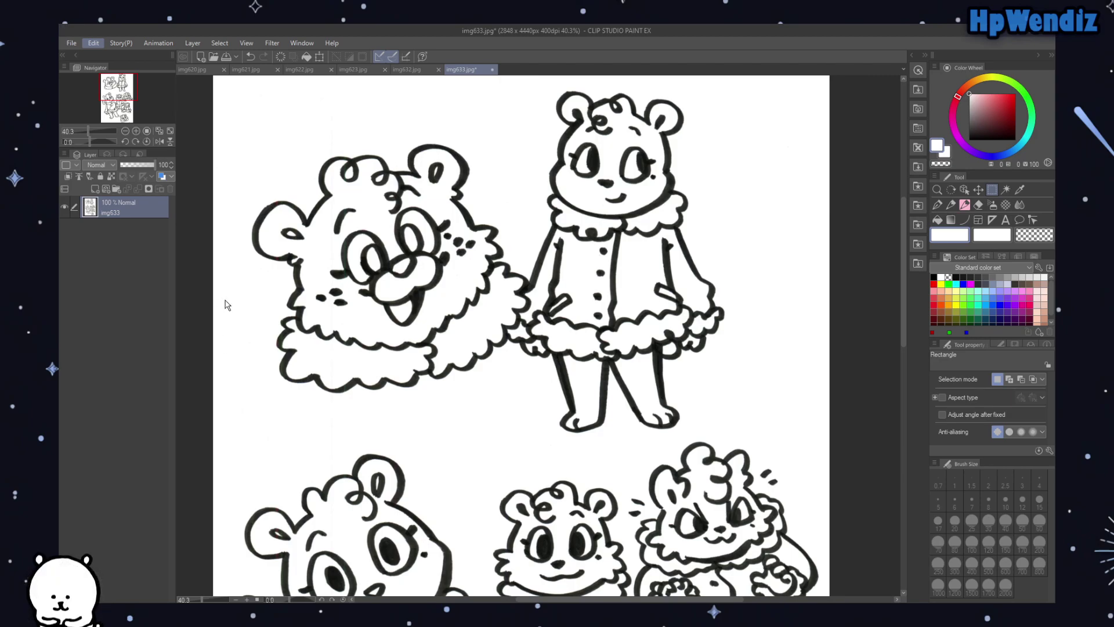
pyautogui.click(281, 306)
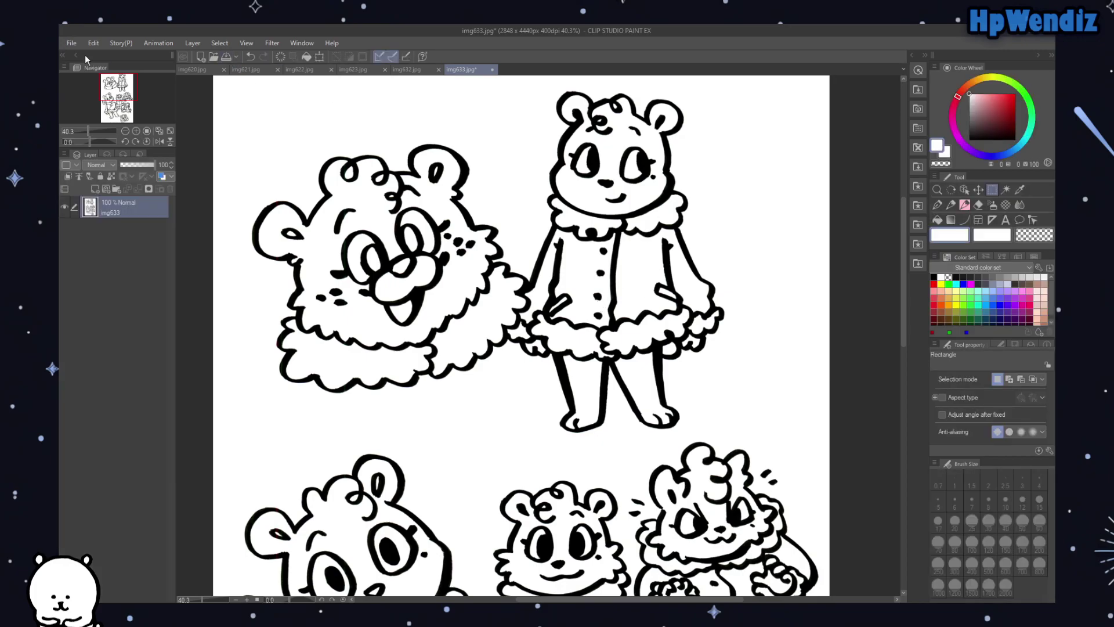
pyautogui.hotkey('alt', 'Tab')
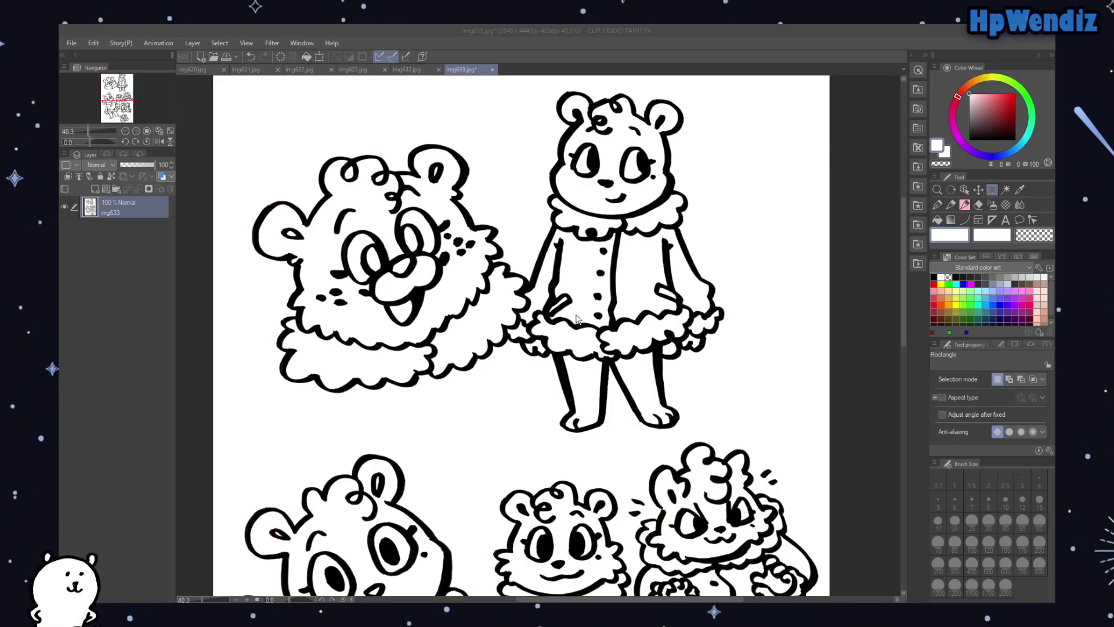
pyautogui.hotkey('ctrl', 's')
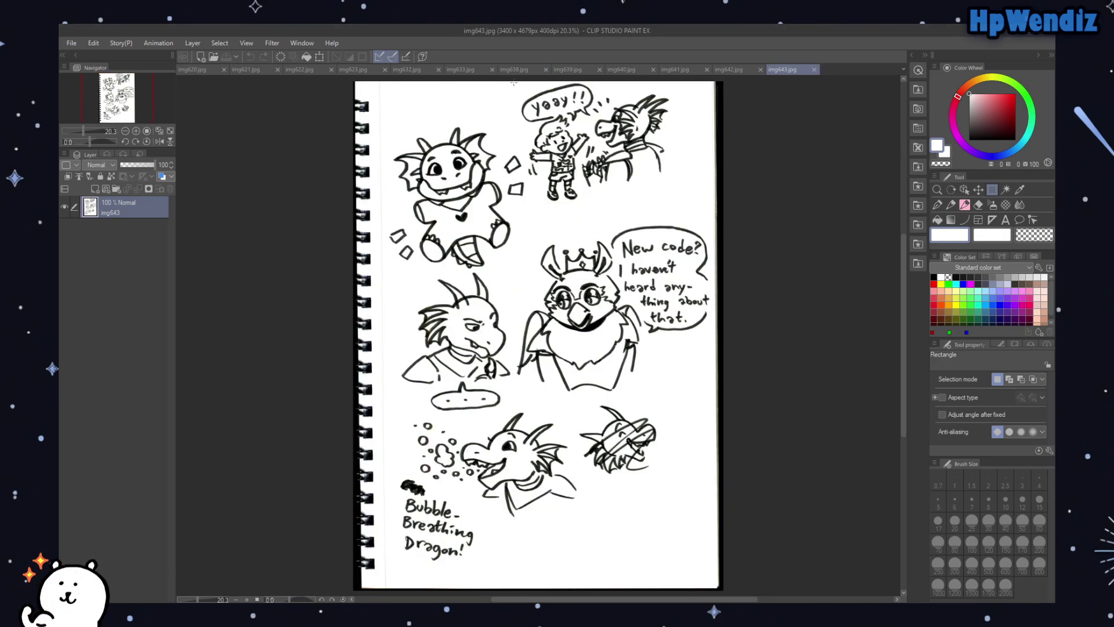
# Step: Straighten the scanned page in img638.jpg by rotating it slightly with the Scale/Rotate transformation
pyautogui.click(454, 68)
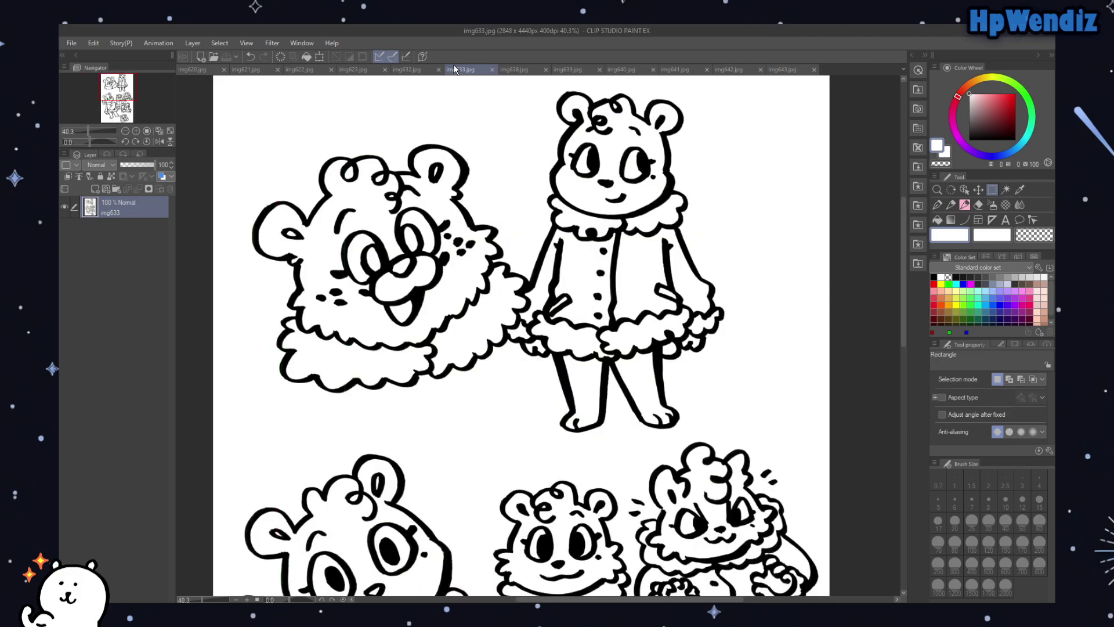
pyautogui.click(519, 68)
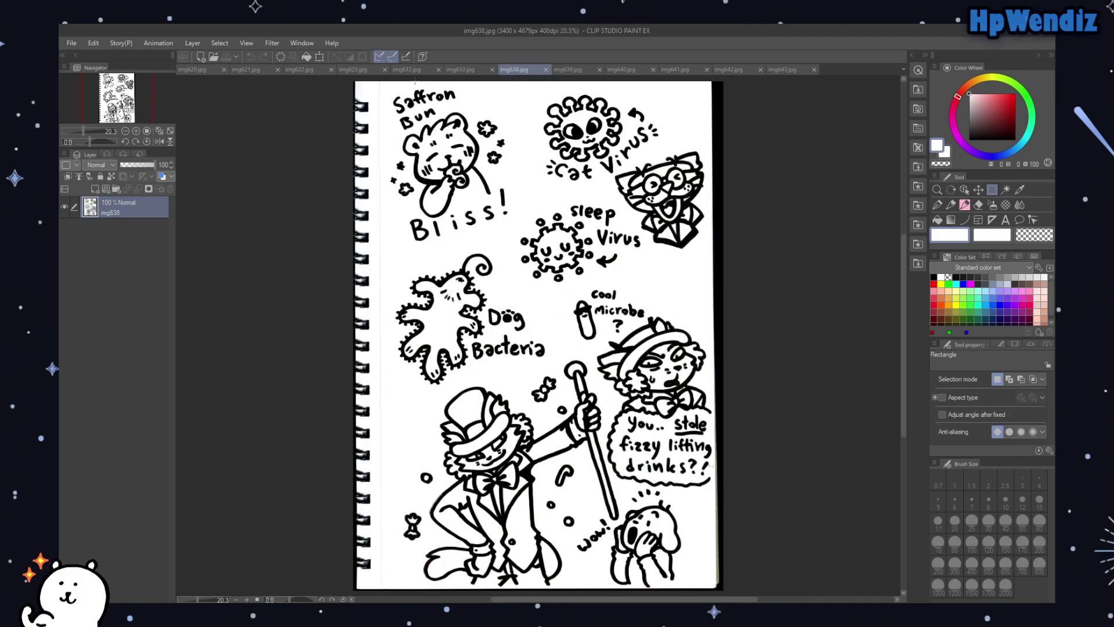
pyautogui.moveTo(383, 84)
pyautogui.mouseDown()
pyautogui.moveTo(407, 111)
pyautogui.moveTo(464, 406)
pyautogui.moveTo(703, 545)
pyautogui.moveTo(713, 594)
pyautogui.mouseUp()
pyautogui.click(860, 481)
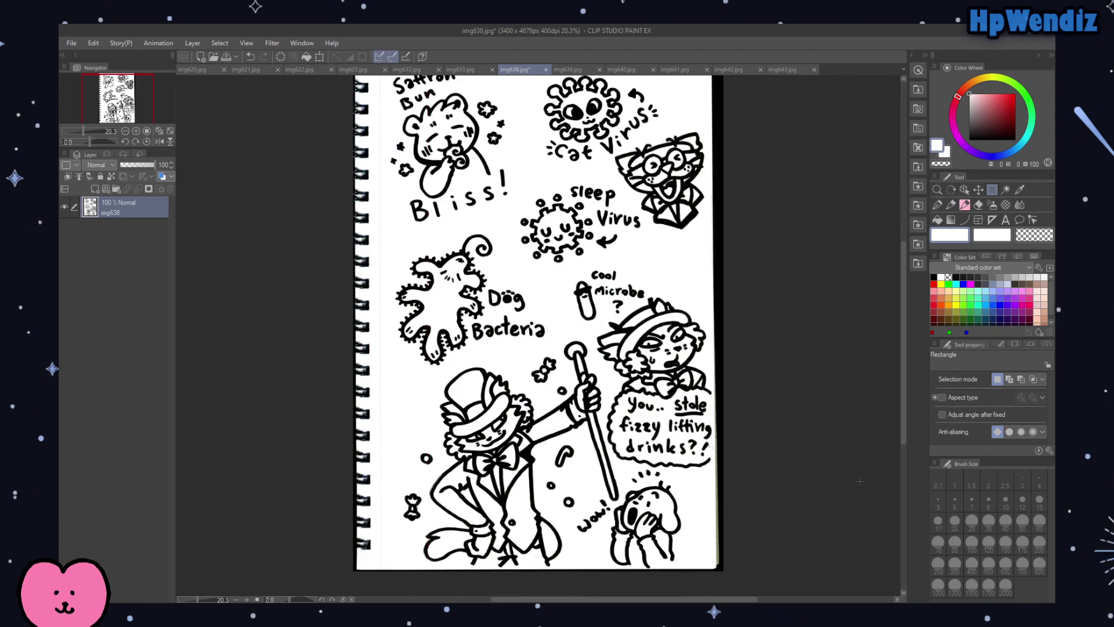
pyautogui.scroll(1, 903, 364)
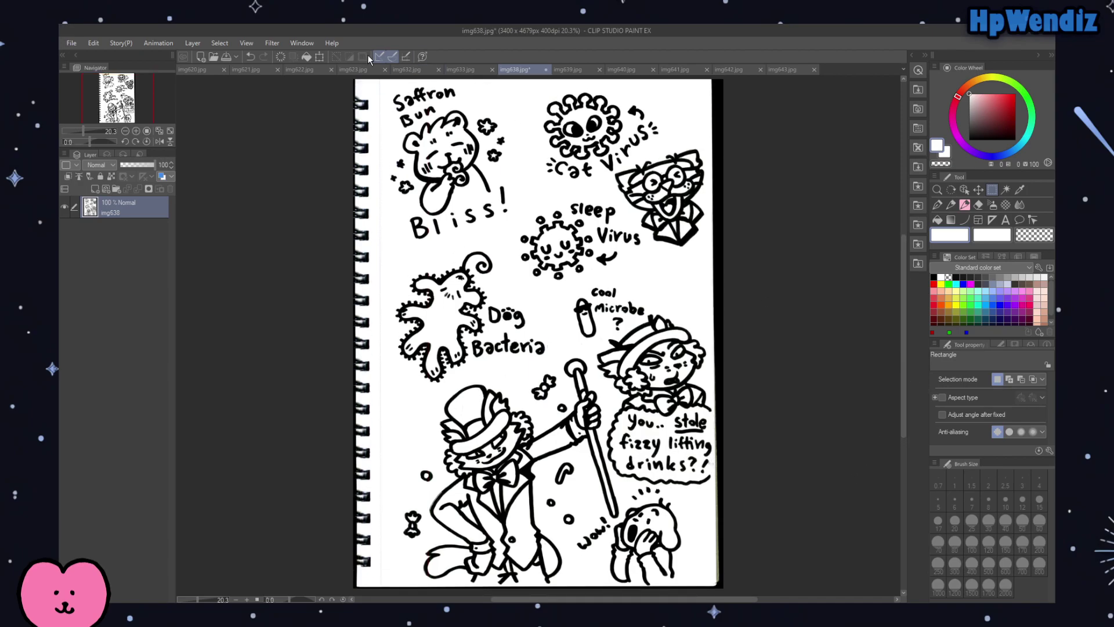
pyautogui.click(319, 56)
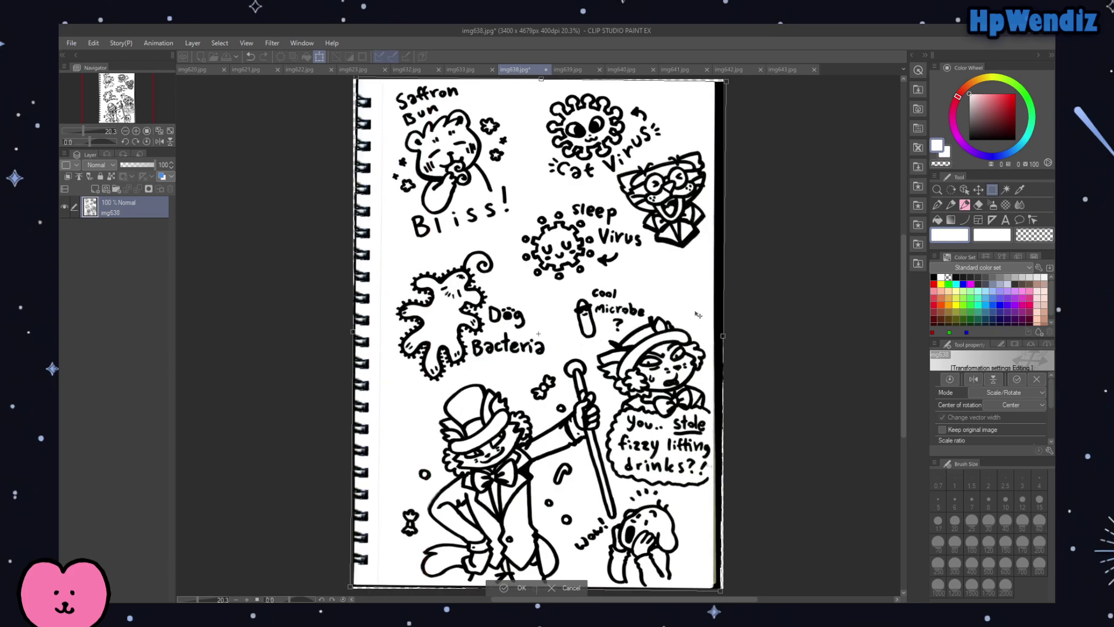
pyautogui.moveTo(691, 307); pyautogui.dragTo(693, 304)
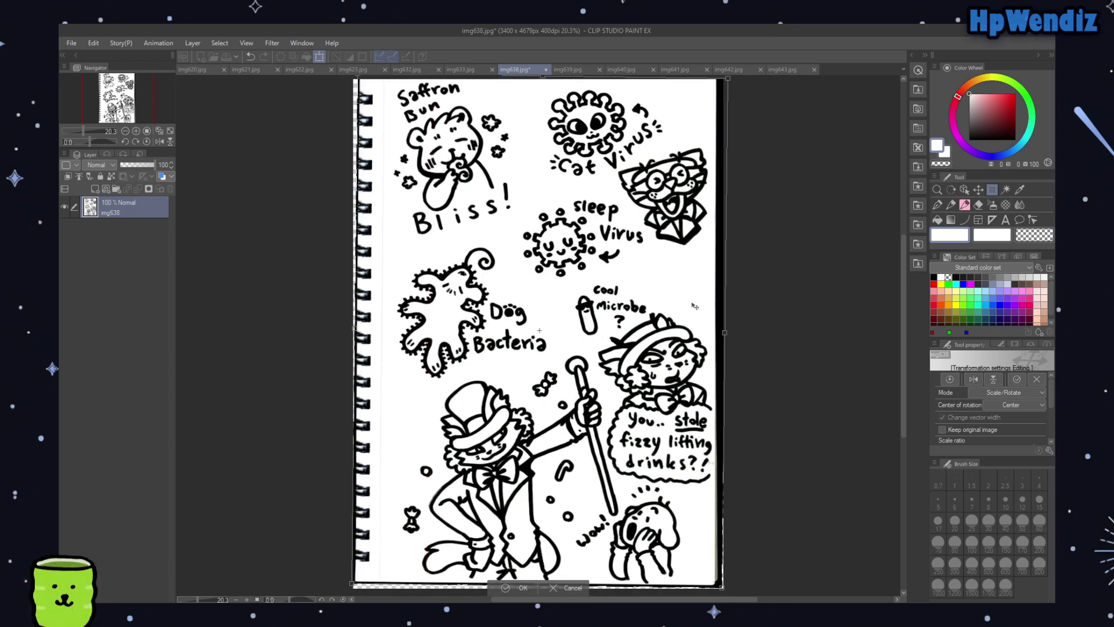
pyautogui.moveTo(773, 336); pyautogui.dragTo(774, 330)
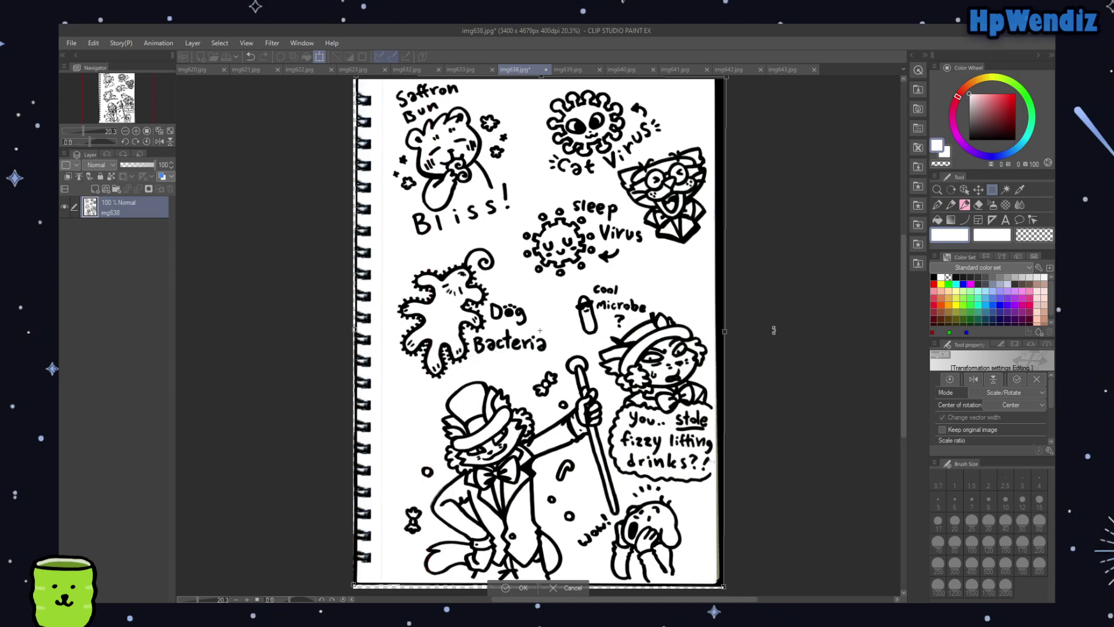
pyautogui.click(525, 587)
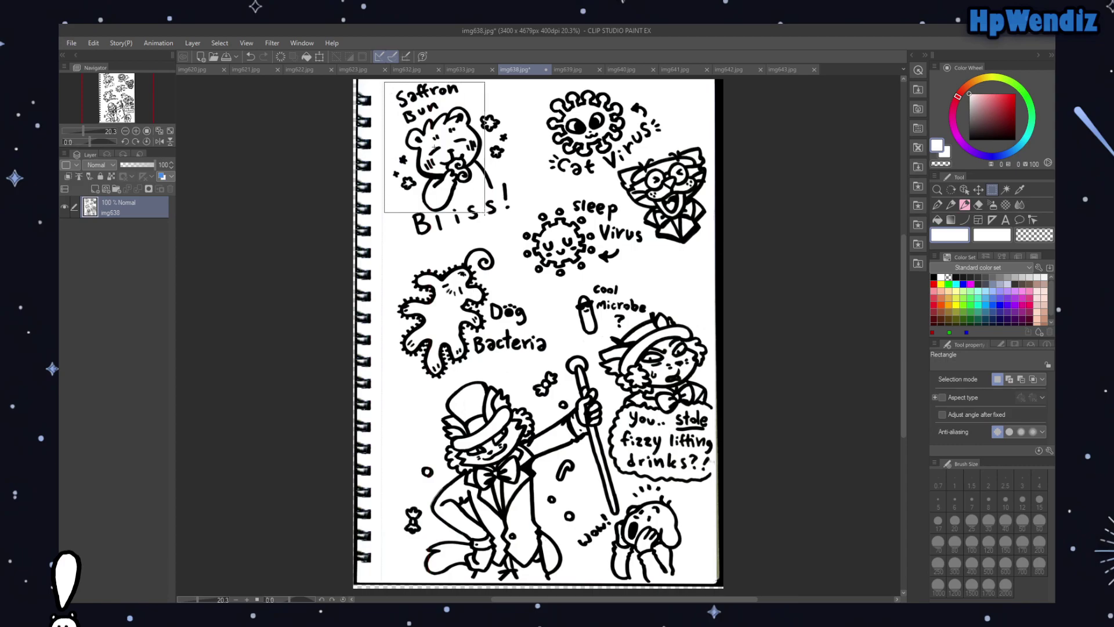
# Step: Crop img638 to about 3035 × 4563 px, excluding the spiral binding, the dark edges and the transparent strip
pyautogui.moveTo(571, 326); pyautogui.dragTo(570, 326)
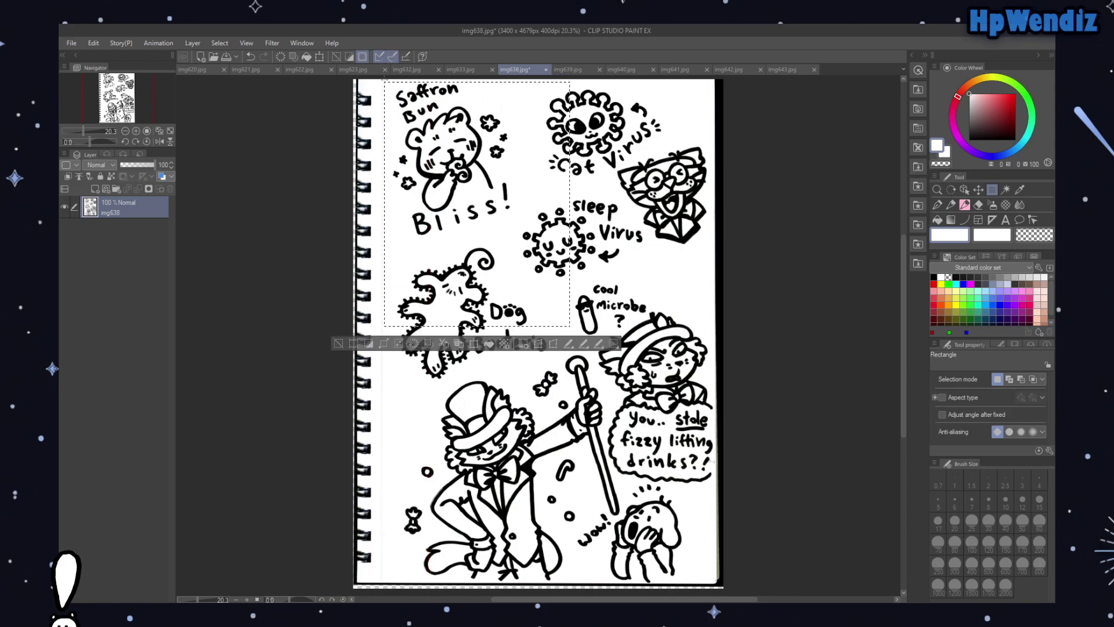
pyautogui.moveTo(384, 79)
pyautogui.mouseDown()
pyautogui.moveTo(662, 561)
pyautogui.moveTo(715, 579)
pyautogui.mouseUp()
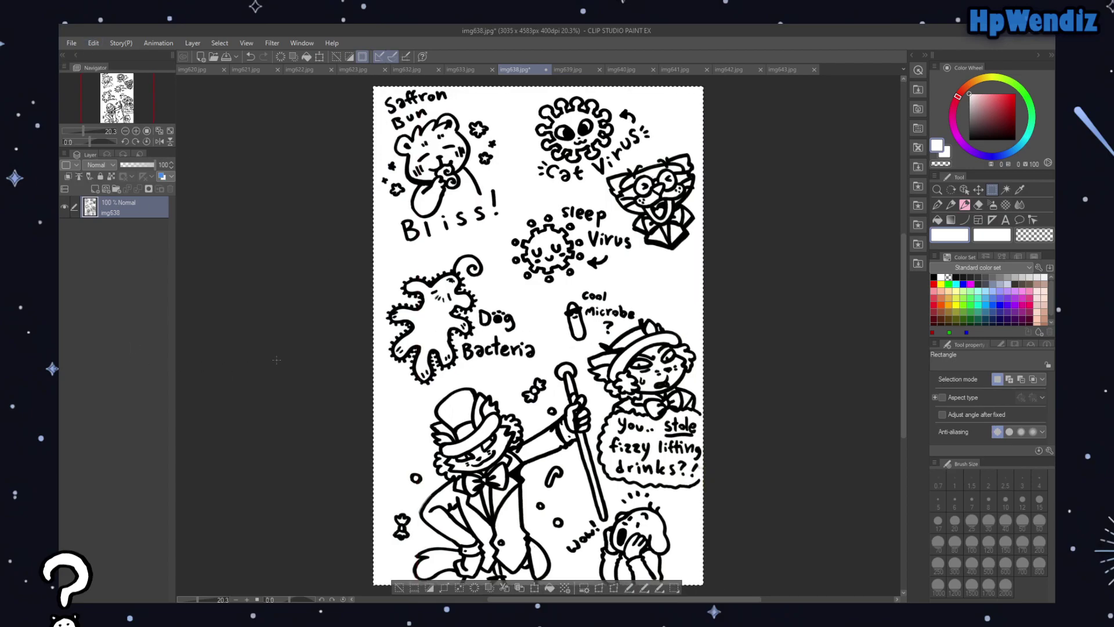
# Step: Apply a tonal correction to the line art of img638 and save the image
pyautogui.scroll(3, 610, 290)
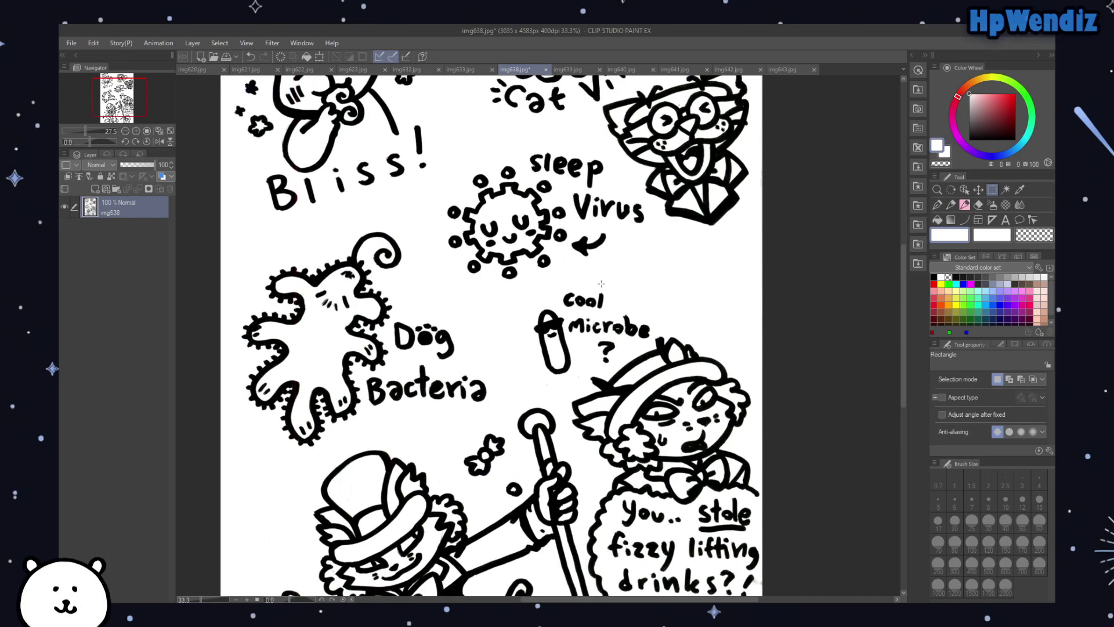
pyautogui.moveTo(906, 281); pyautogui.dragTo(886, 252)
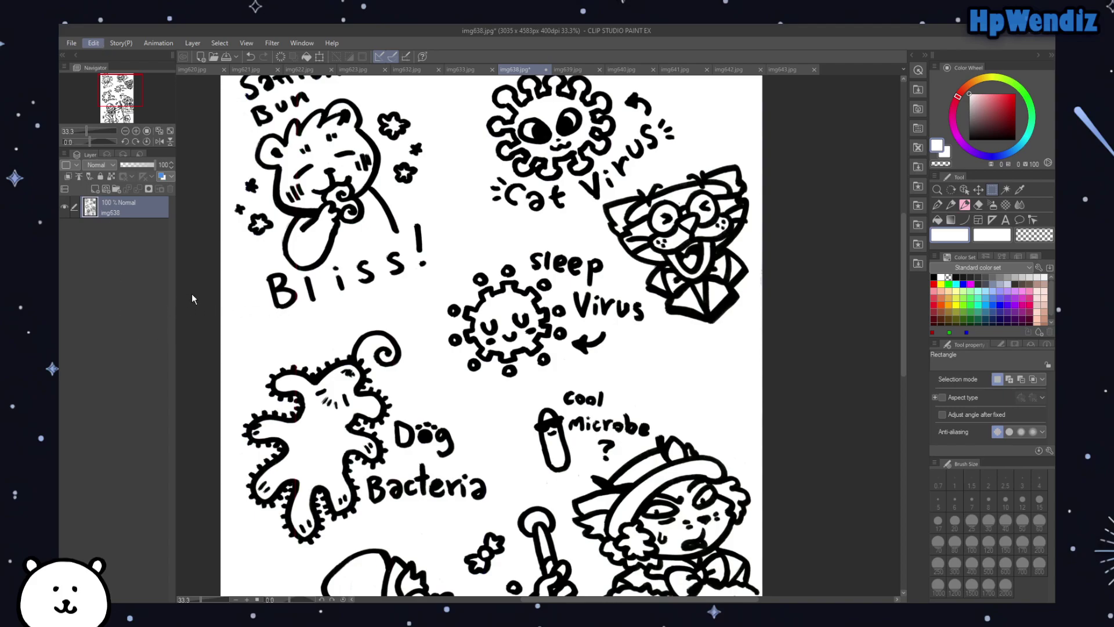
pyautogui.click(313, 312)
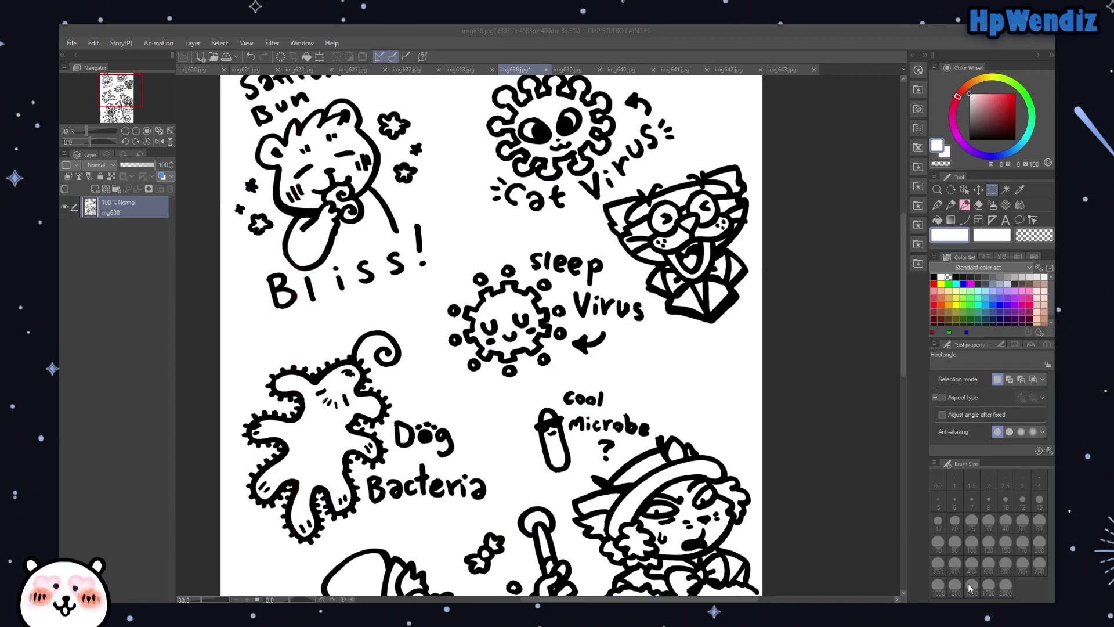
# Step: Straighten the scanned page in img639.jpg with the Scale/Rotate transformation and shift it so the spiral binding falls outside the canvas
pyautogui.click(566, 70)
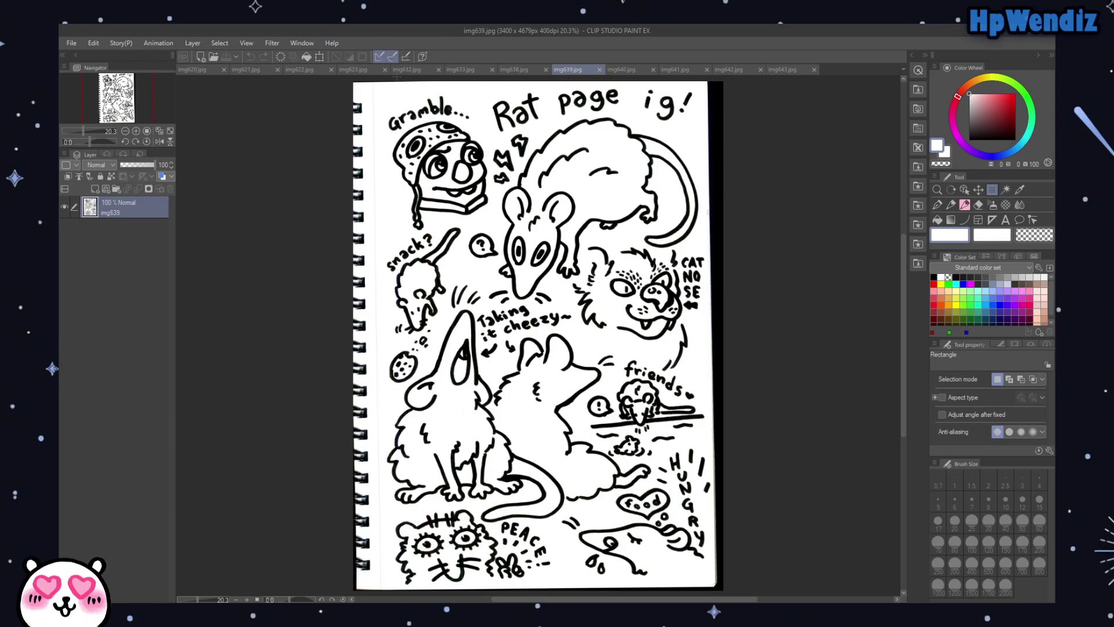
pyautogui.click(319, 57)
pyautogui.moveTo(756, 252); pyautogui.dragTo(756, 255)
pyautogui.moveTo(612, 261); pyautogui.dragTo(586, 254)
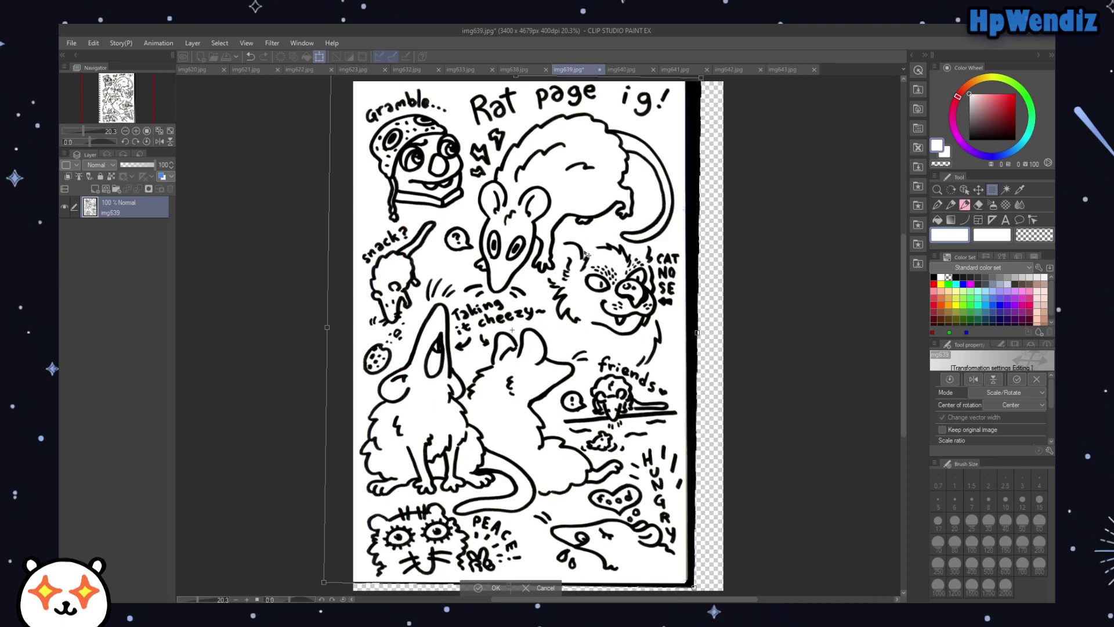
pyautogui.moveTo(801, 323); pyautogui.dragTo(801, 321)
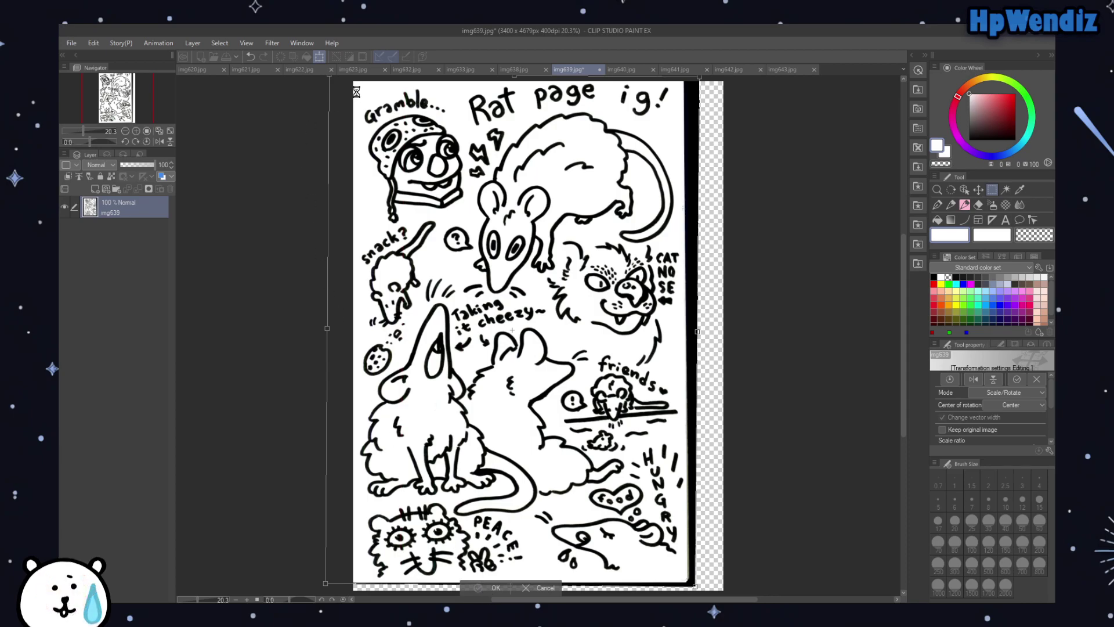
pyautogui.press('Return')
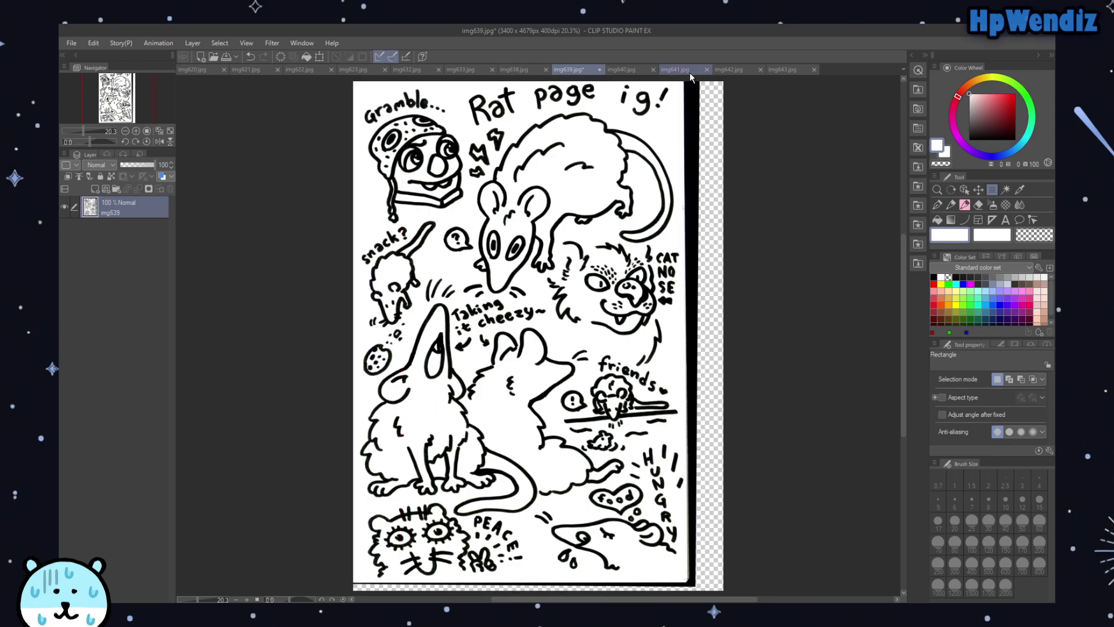
# Step: Clear the upper part of the dark scan edge along the right side of the page in img639
pyautogui.moveTo(682, 78); pyautogui.dragTo(752, 457)
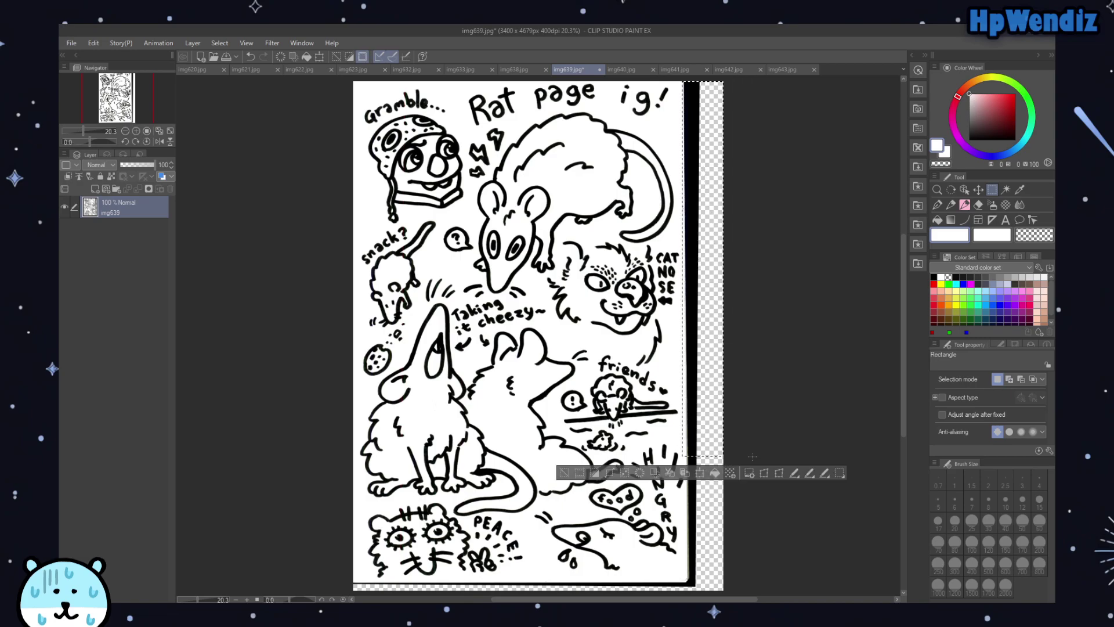
pyautogui.click(640, 474)
pyautogui.click(725, 502)
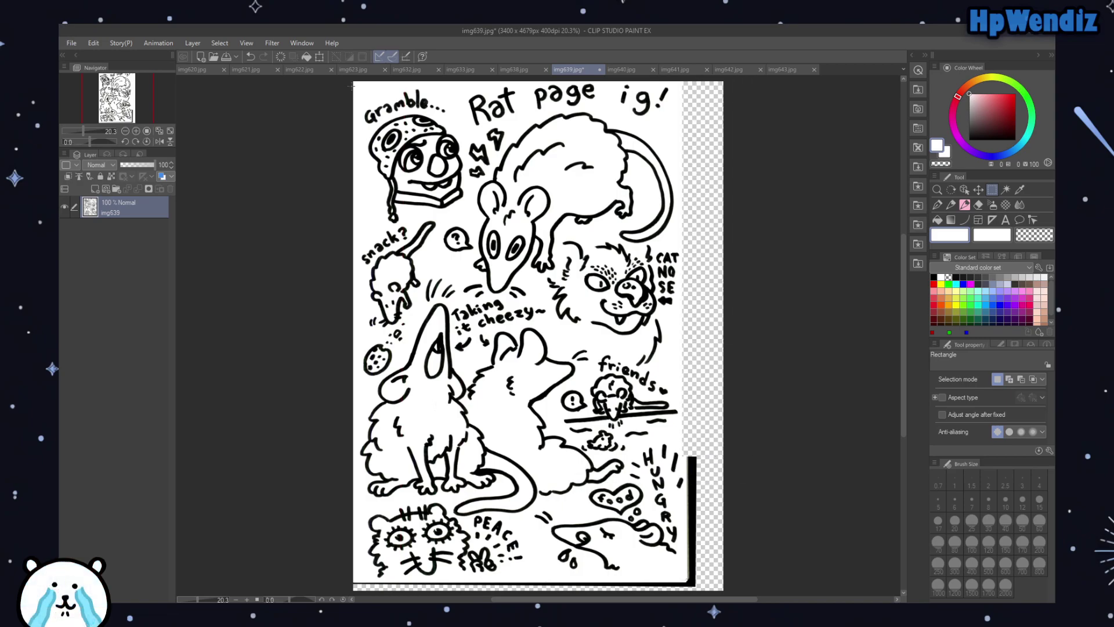
# Step: Crop img639 to about 3050 × 4583 px, excluding the remaining dark edges and the transparent strip, and save the image
pyautogui.moveTo(349, 81); pyautogui.dragTo(686, 581)
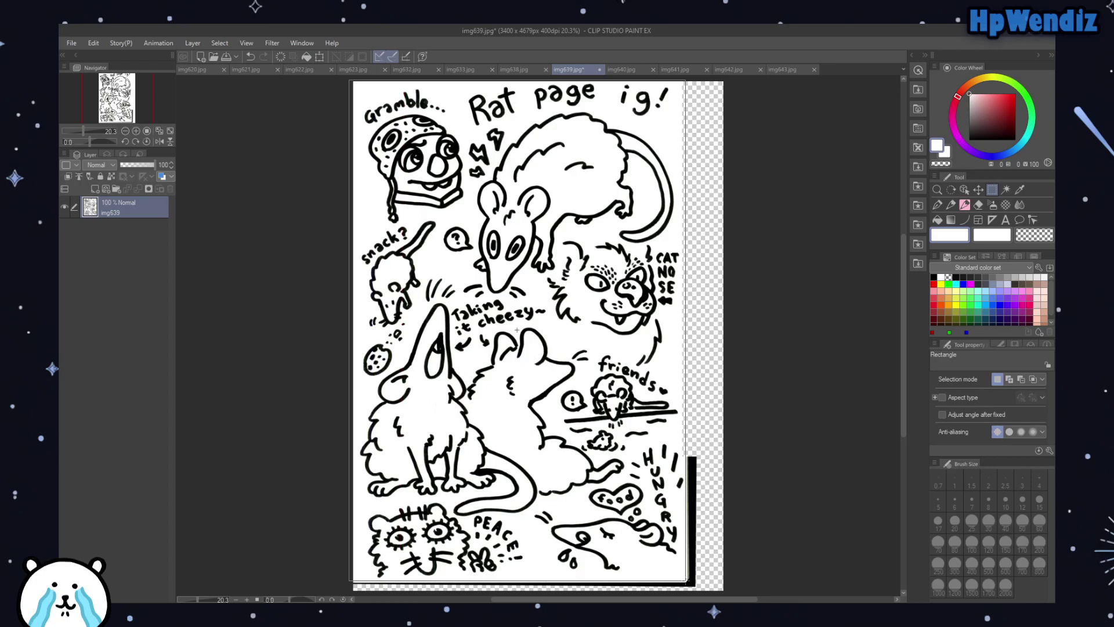
pyautogui.click(99, 43)
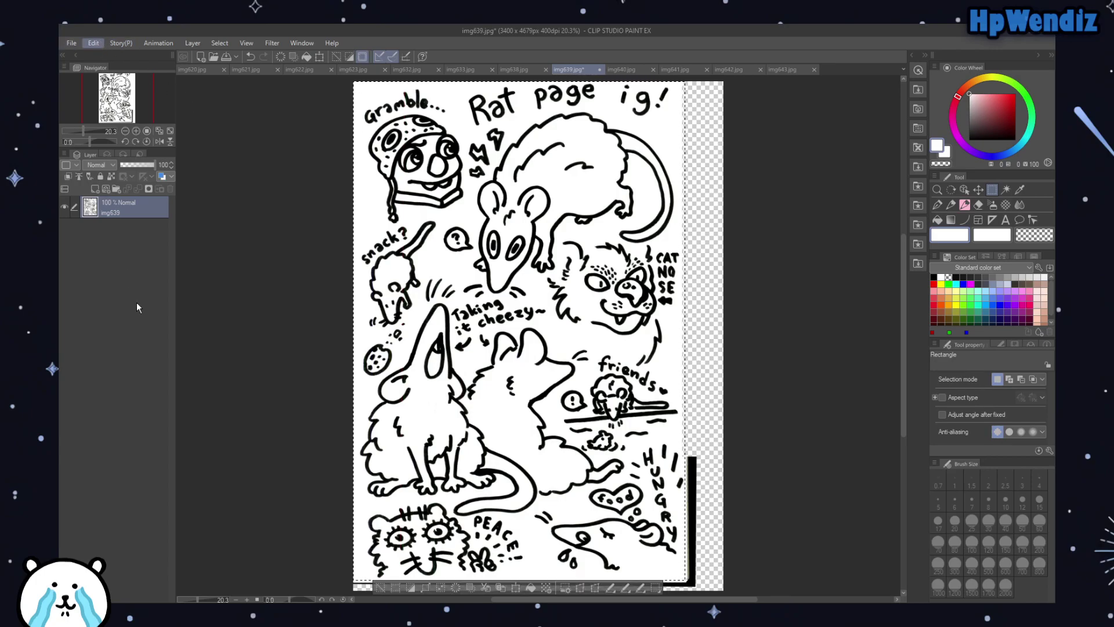
pyautogui.click(133, 354)
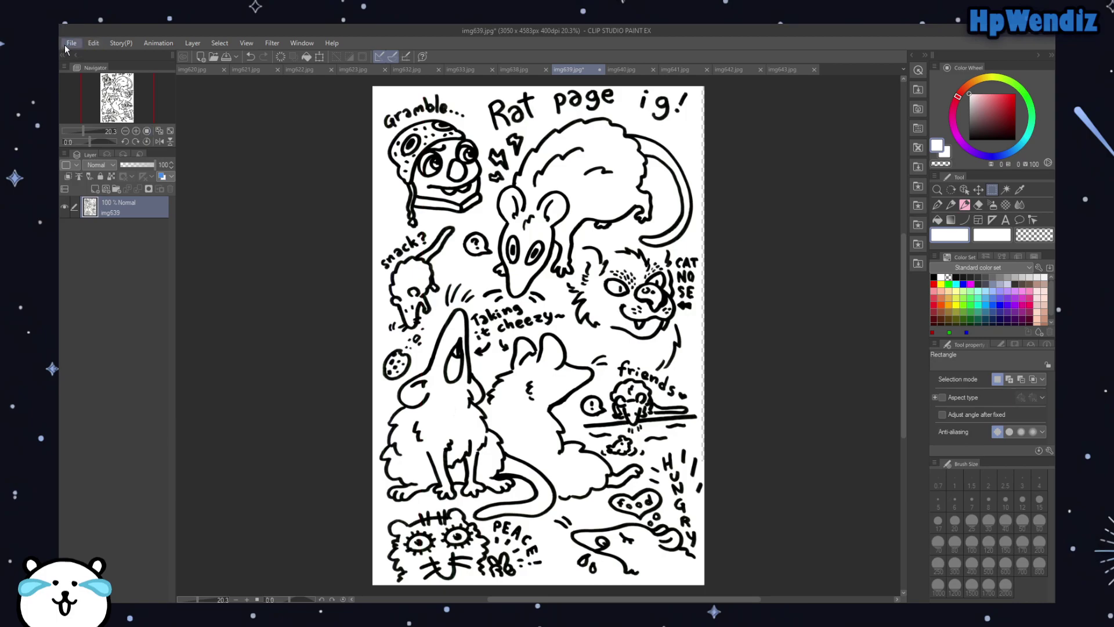
pyautogui.click(166, 140)
# Step: Inspect the page in img640.jpg up close, also in a mirrored view, and close img641.jpg and img640.jpg
pyautogui.click(617, 68)
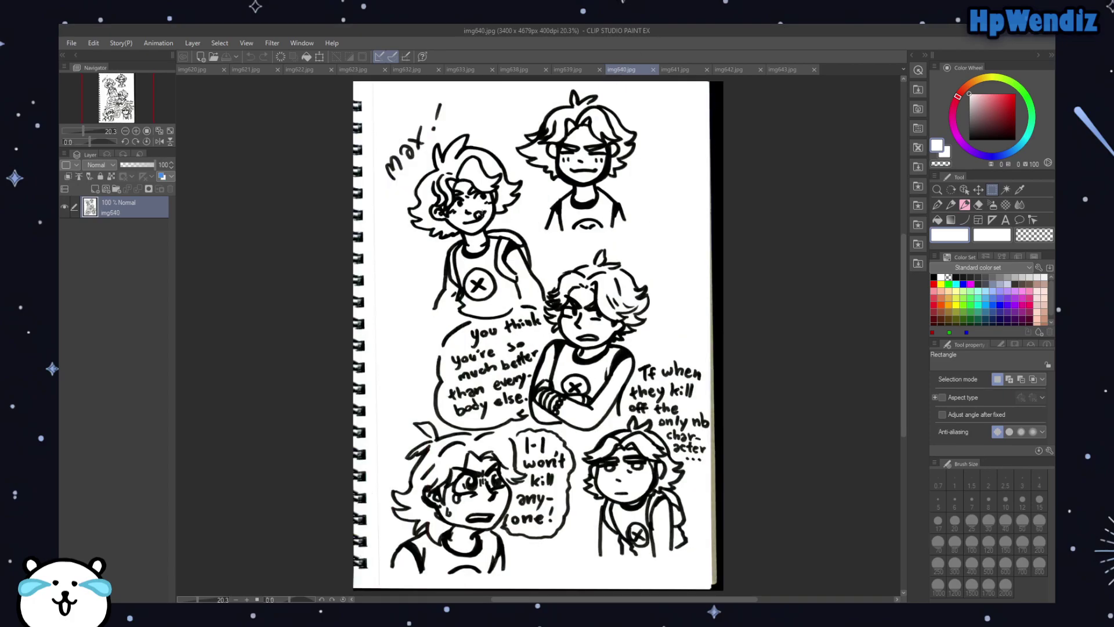
pyautogui.scroll(4, 547, 533)
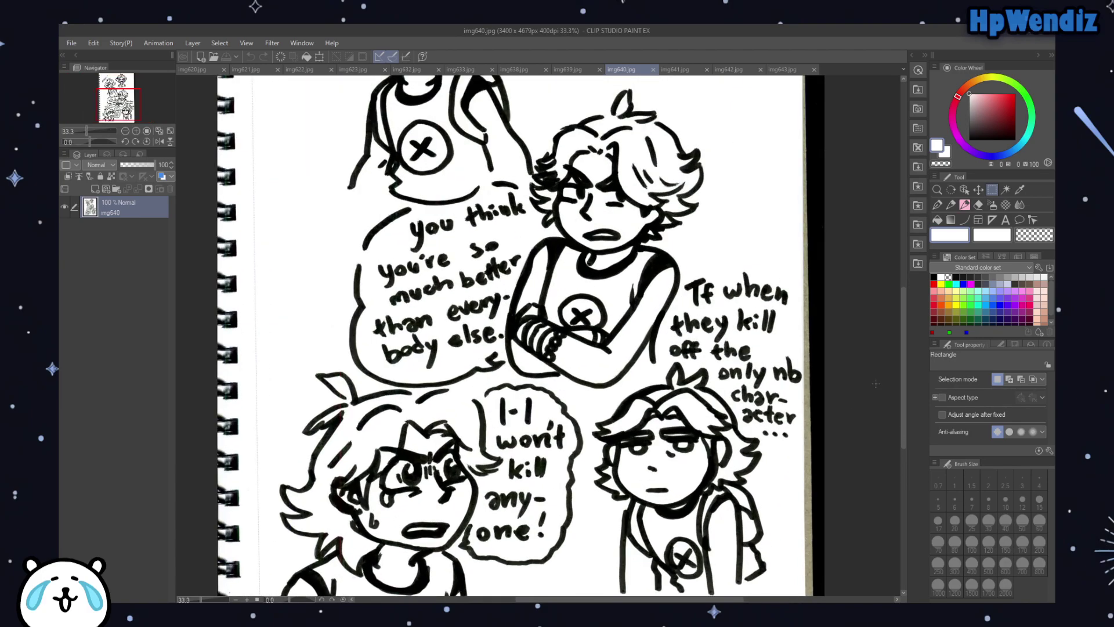
pyautogui.moveTo(905, 345); pyautogui.dragTo(899, 350)
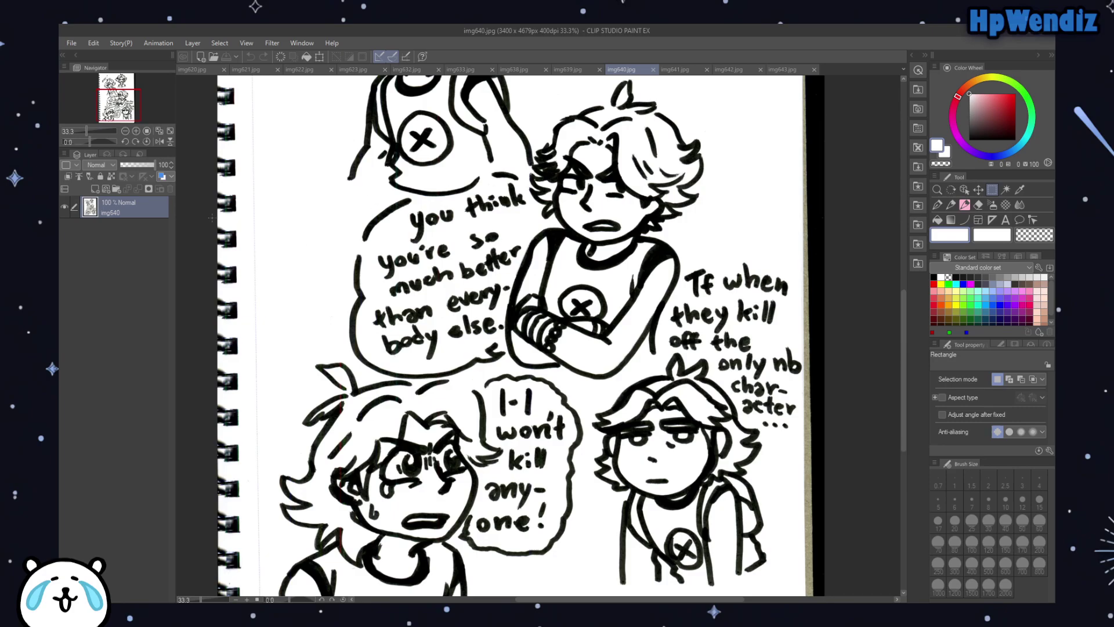
pyautogui.click(160, 142)
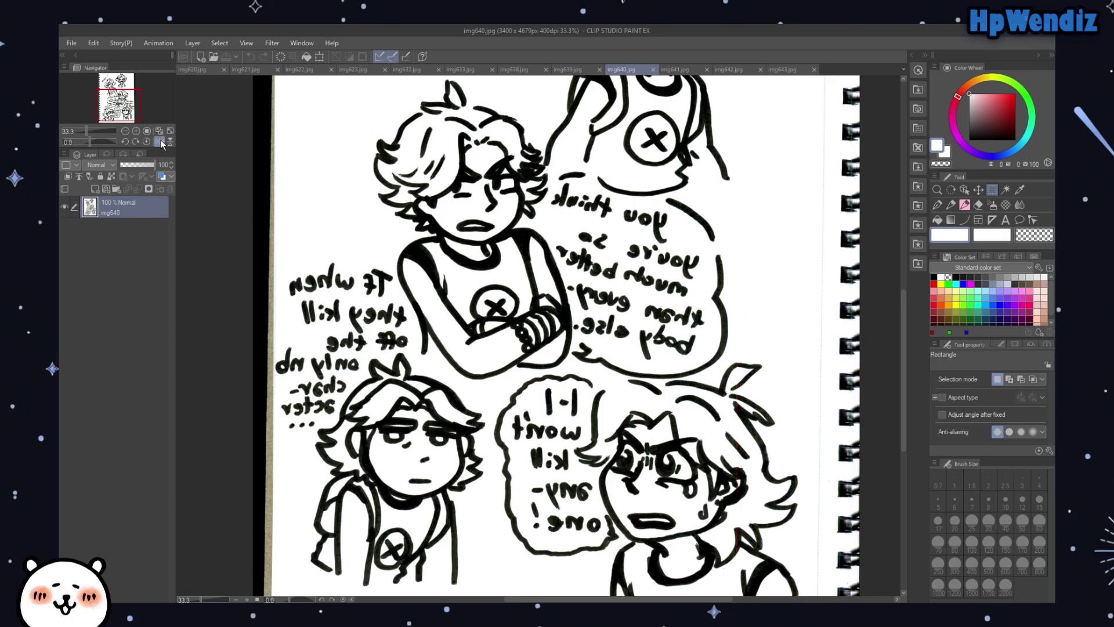
pyautogui.click(161, 143)
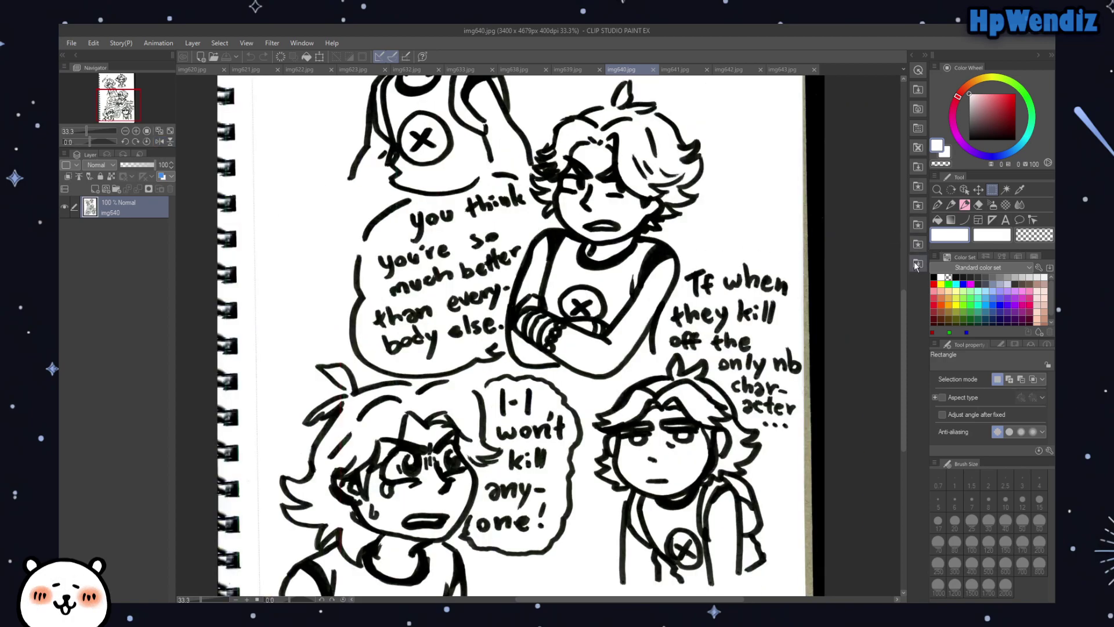
pyautogui.moveTo(904, 301)
pyautogui.mouseDown()
pyautogui.moveTo(920, 246)
pyautogui.moveTo(915, 206)
pyautogui.moveTo(900, 347)
pyautogui.moveTo(876, 222)
pyautogui.moveTo(851, 316)
pyautogui.mouseUp()
pyautogui.click(707, 69)
pyautogui.click(653, 70)
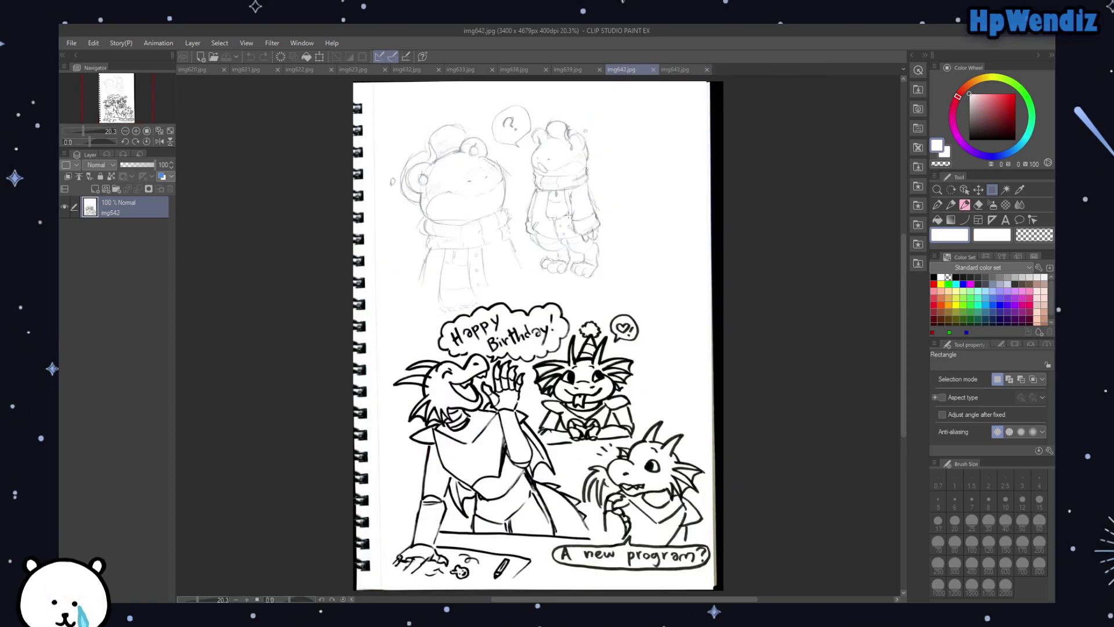
# Step: Examine the inked dragon drawings and the pencil sketches in img642.jpg up close
pyautogui.scroll(5, 547, 204)
pyautogui.click(108, 80)
pyautogui.moveTo(108, 80); pyautogui.dragTo(120, 113)
pyautogui.scroll(-3, 727, 295)
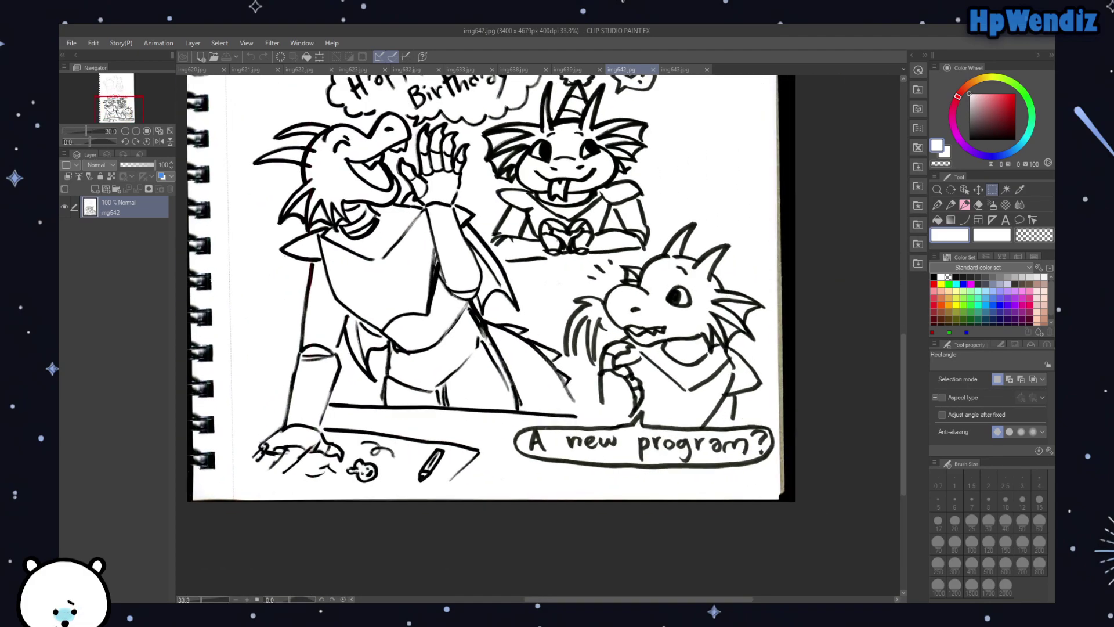
pyautogui.scroll(1, 728, 295)
pyautogui.moveTo(119, 115); pyautogui.dragTo(123, 93)
pyautogui.click(147, 131)
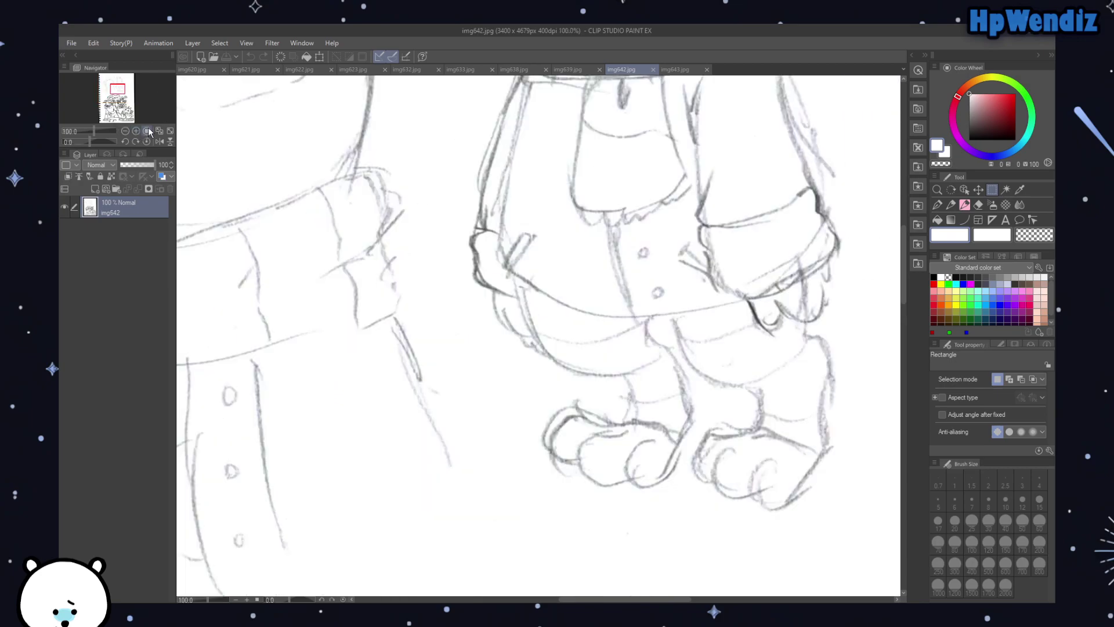
pyautogui.click(171, 132)
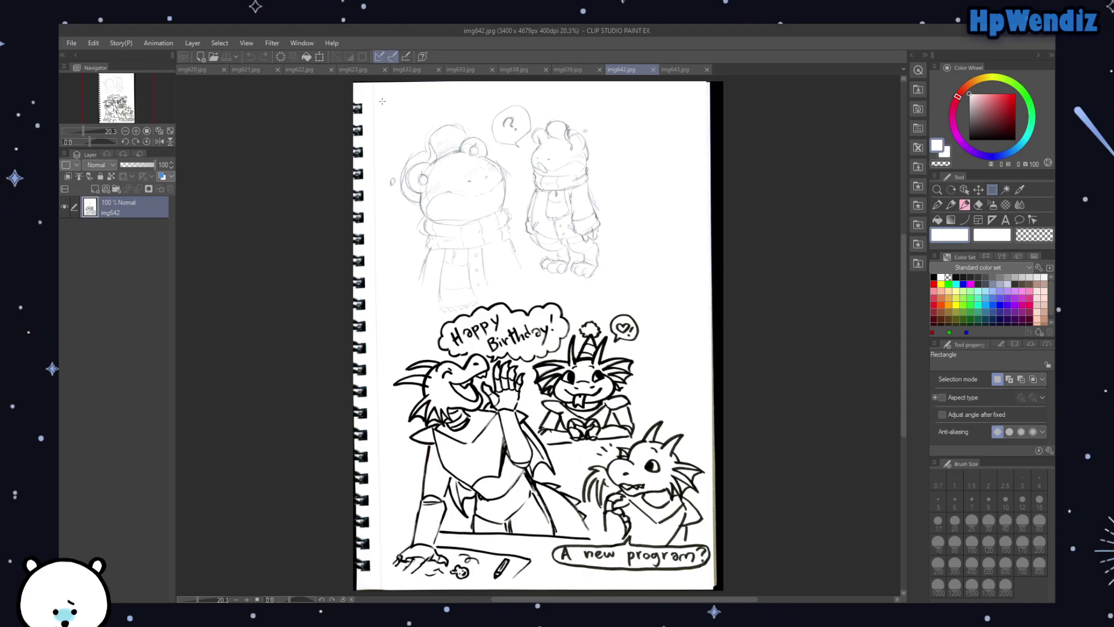
# Step: Shift the page in img642.jpg with Scale/Rotate until the spiral binding lies off the canvas, and crop it to about 2991 × 4435 px
pyautogui.moveTo(382, 100); pyautogui.dragTo(712, 580)
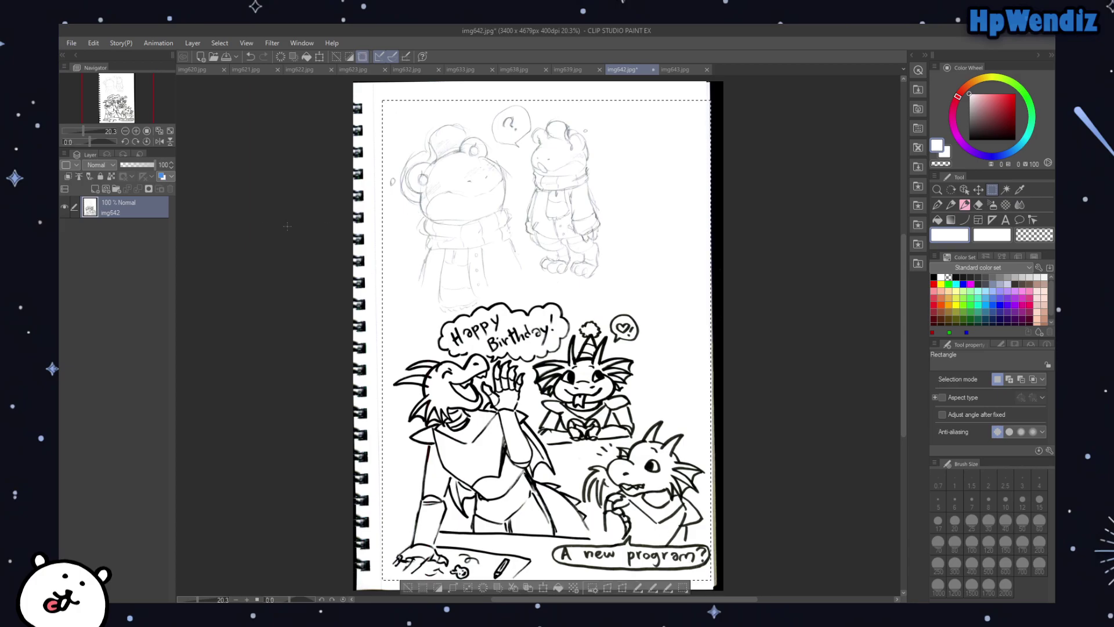
pyautogui.click(321, 57)
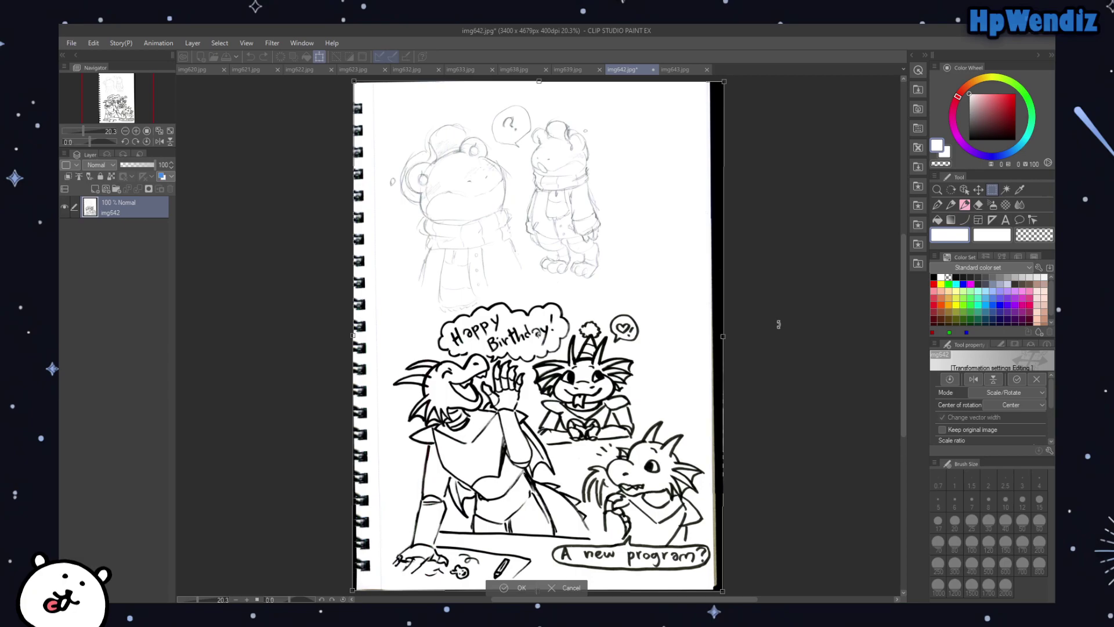
pyautogui.moveTo(674, 372); pyautogui.dragTo(644, 350)
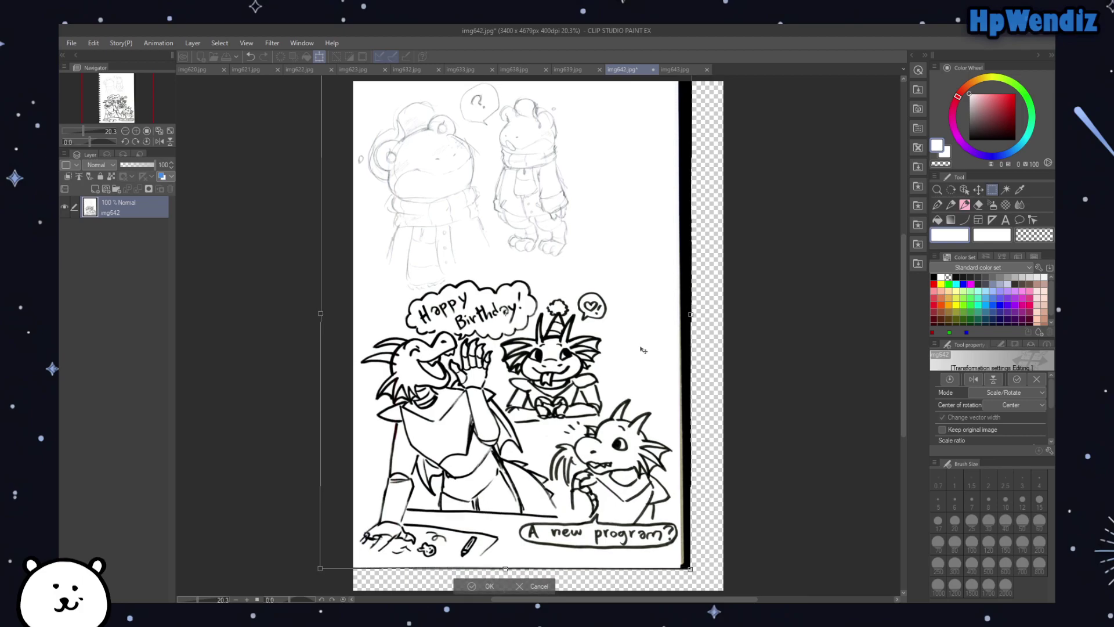
pyautogui.click(474, 586)
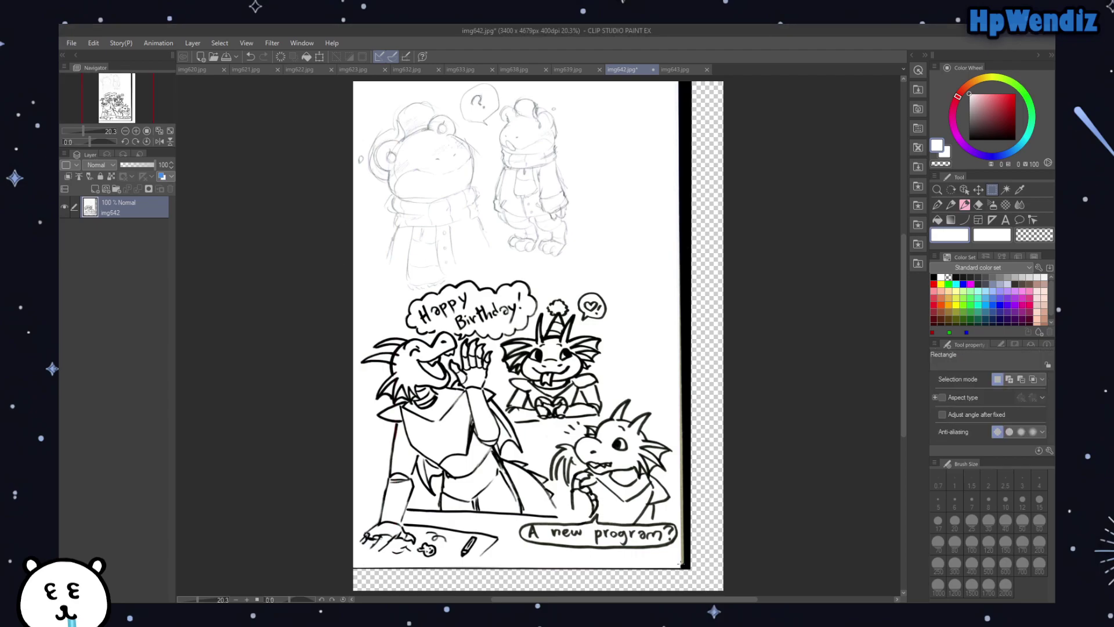
pyautogui.moveTo(678, 563)
pyautogui.mouseDown()
pyautogui.moveTo(376, 373)
pyautogui.moveTo(226, 142)
pyautogui.moveTo(200, 64)
pyautogui.mouseUp()
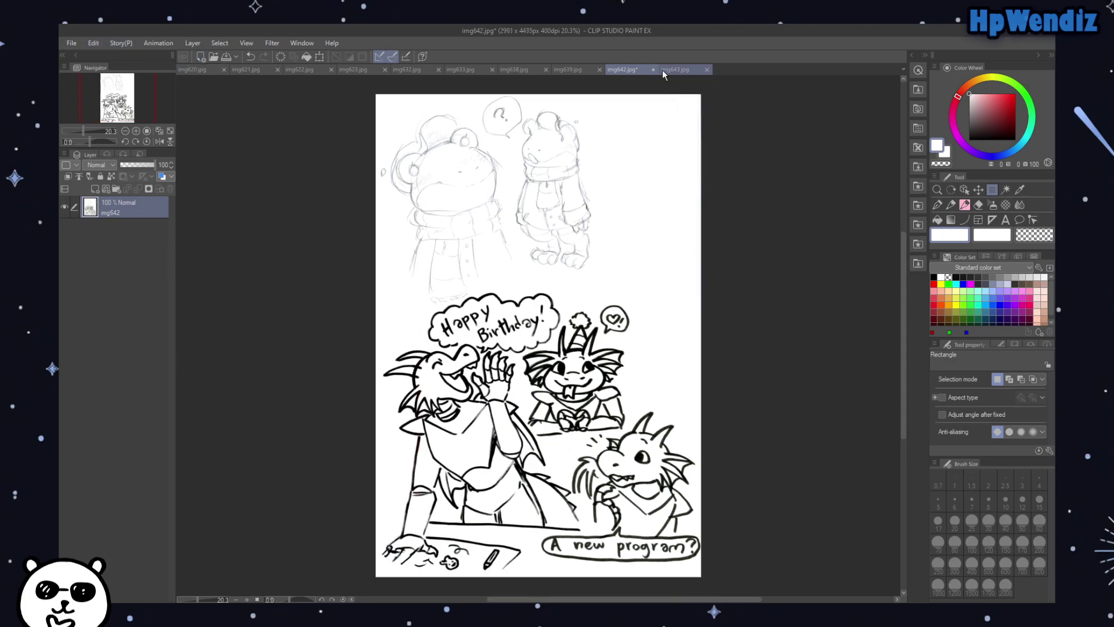
# Step: Clear the blank rectangle of paper beside the pencil sketches in the upper right of img642 to transparency
pyautogui.moveTo(635, 85); pyautogui.dragTo(790, 400)
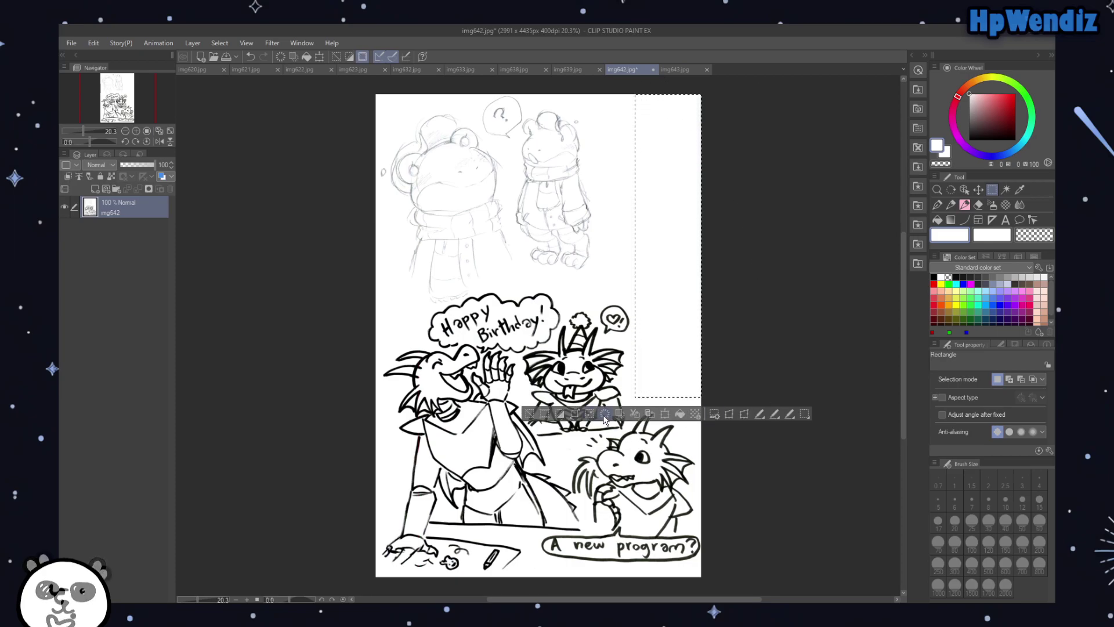
pyautogui.click(535, 413)
pyautogui.click(535, 413)
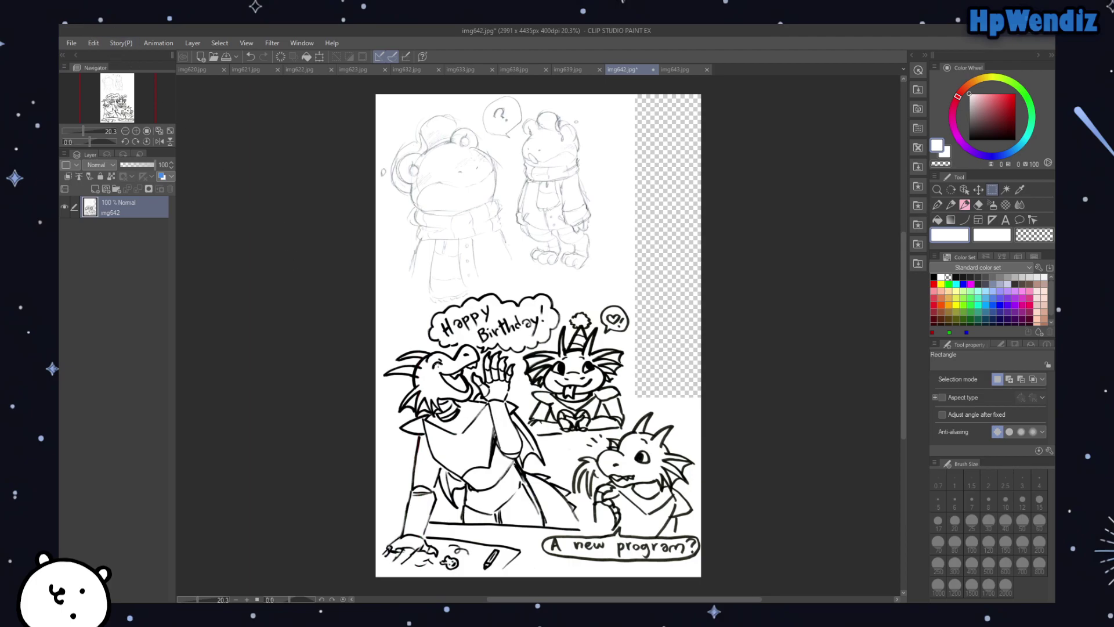
# Step: Apply a tonal correction to img642, check the ink lines and pencil sketches, and save the image
pyautogui.scroll(2, 437, 365)
pyautogui.scroll(2, 524, 398)
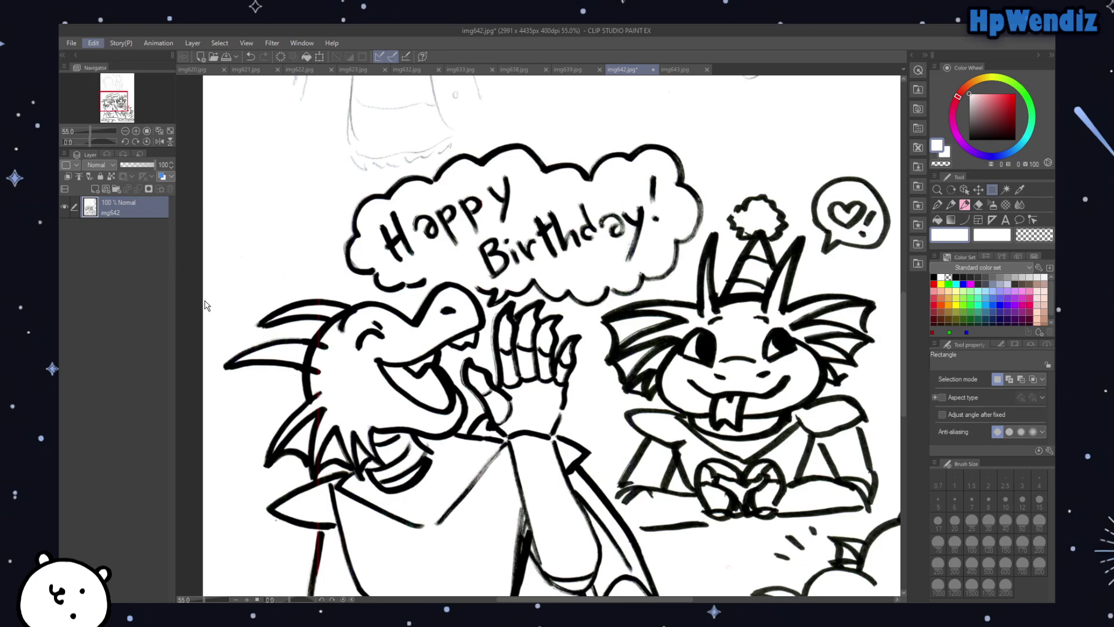
pyautogui.click(267, 304)
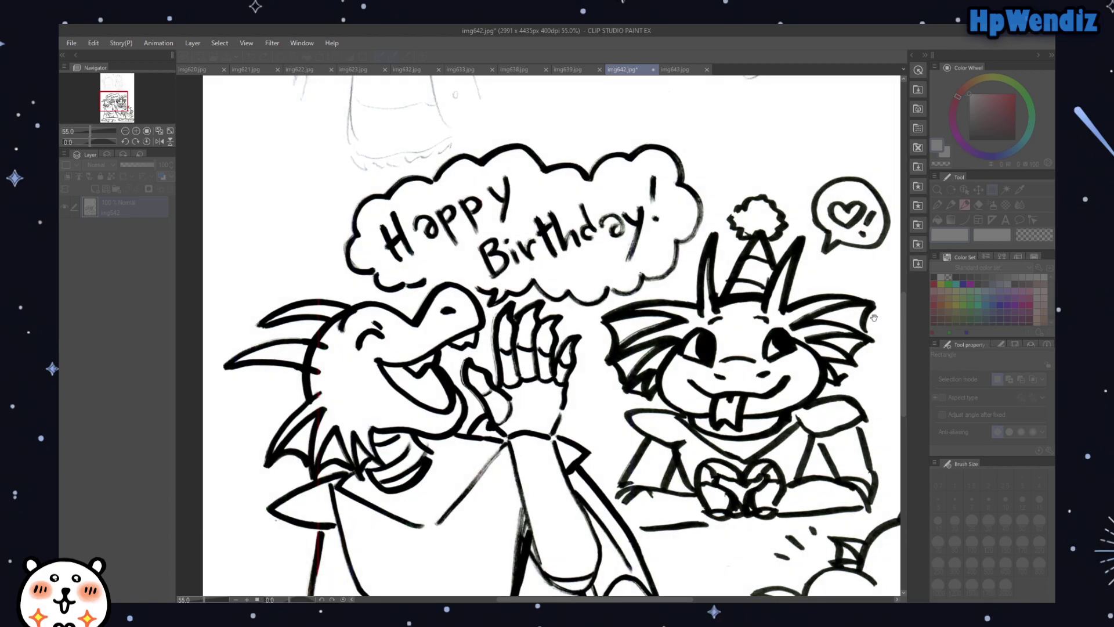
pyautogui.moveTo(903, 312)
pyautogui.mouseDown()
pyautogui.moveTo(901, 186)
pyautogui.moveTo(894, 199)
pyautogui.mouseUp()
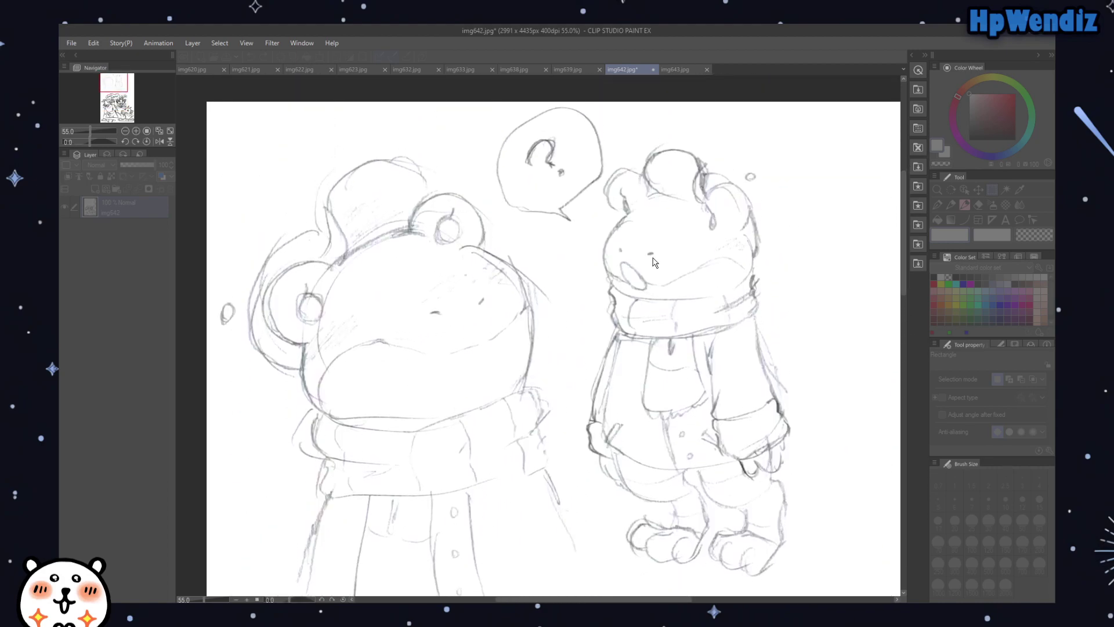
pyautogui.click(170, 130)
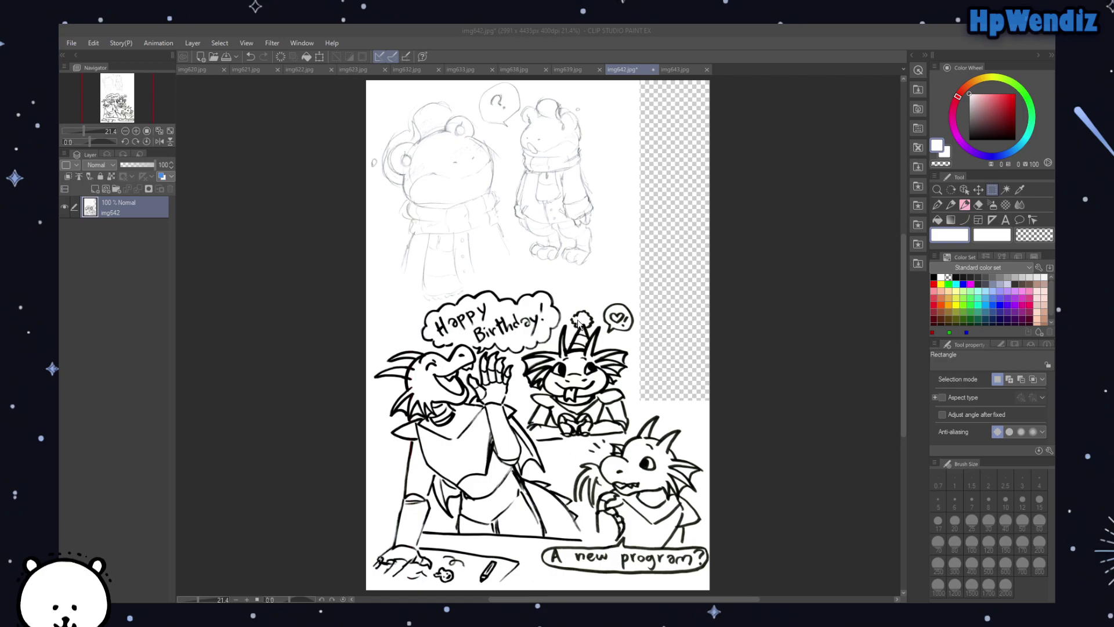
# Step: Crop img643.jpg to about 2986 × 4415 px, excluding the spiral binding and the dark scan edges
pyautogui.click(682, 69)
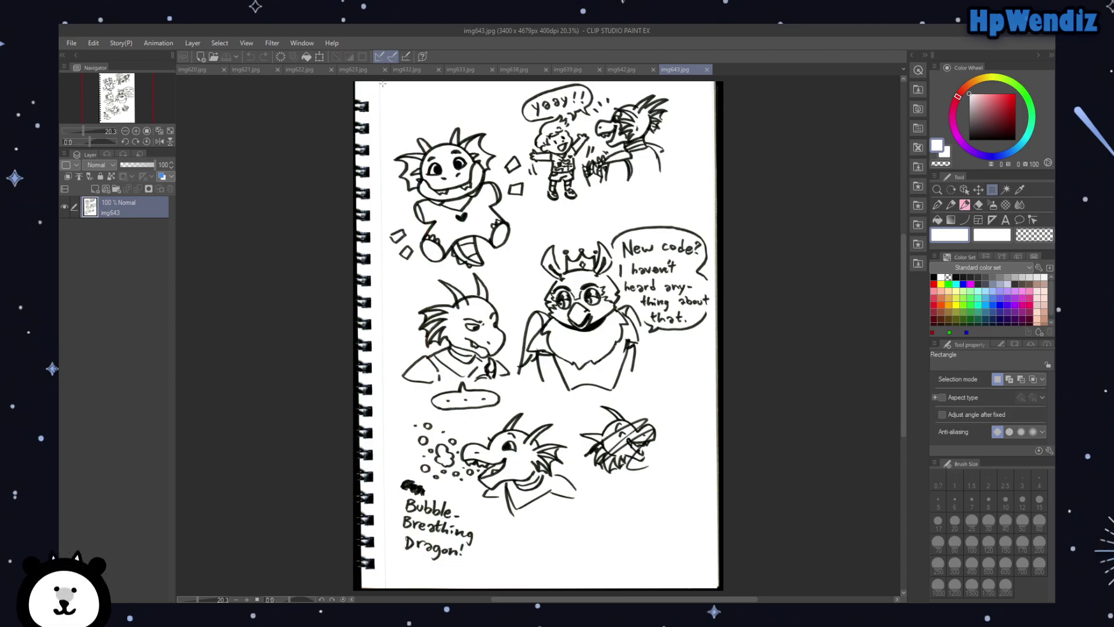
pyautogui.moveTo(382, 84); pyautogui.dragTo(617, 352)
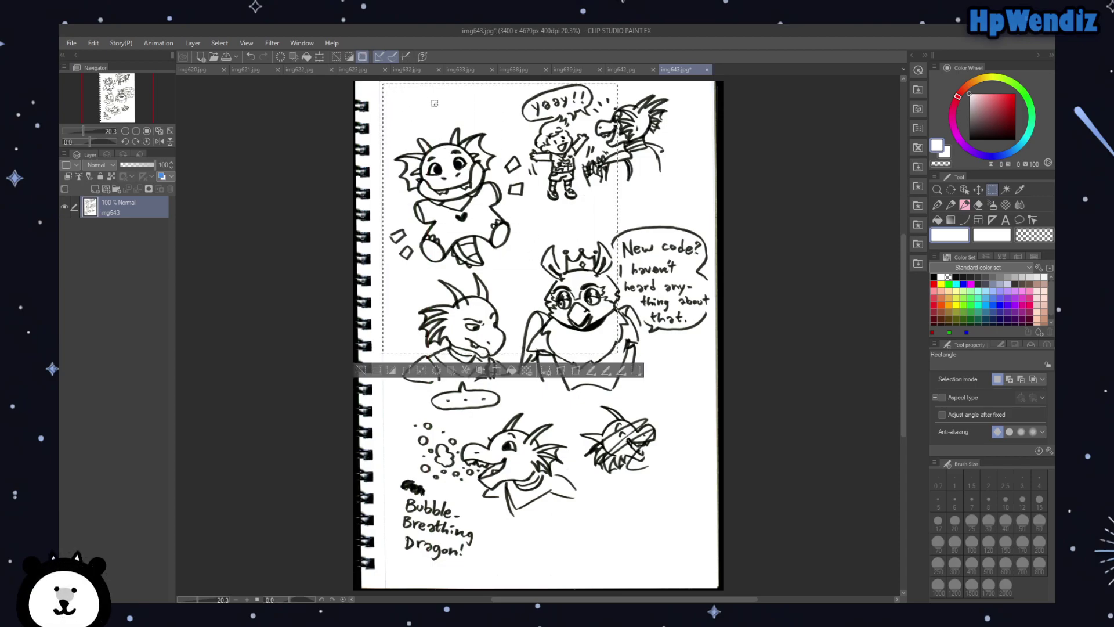
pyautogui.moveTo(384, 83); pyautogui.dragTo(713, 566)
pyautogui.click(813, 478)
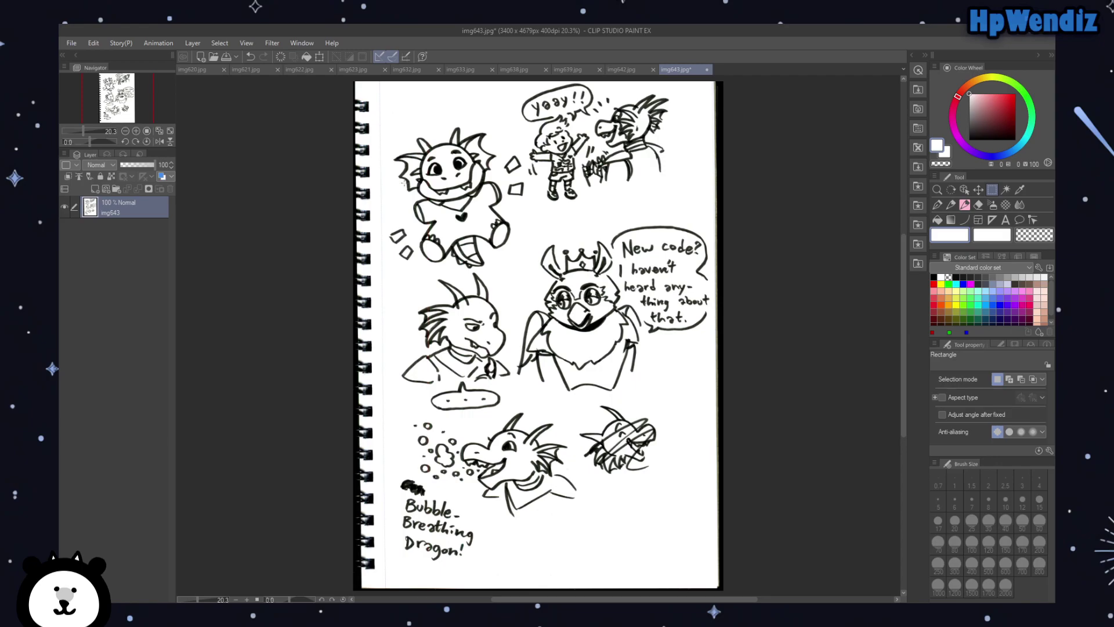
pyautogui.moveTo(386, 80)
pyautogui.mouseDown()
pyautogui.moveTo(693, 566)
pyautogui.moveTo(714, 572)
pyautogui.moveTo(712, 562)
pyautogui.mouseUp()
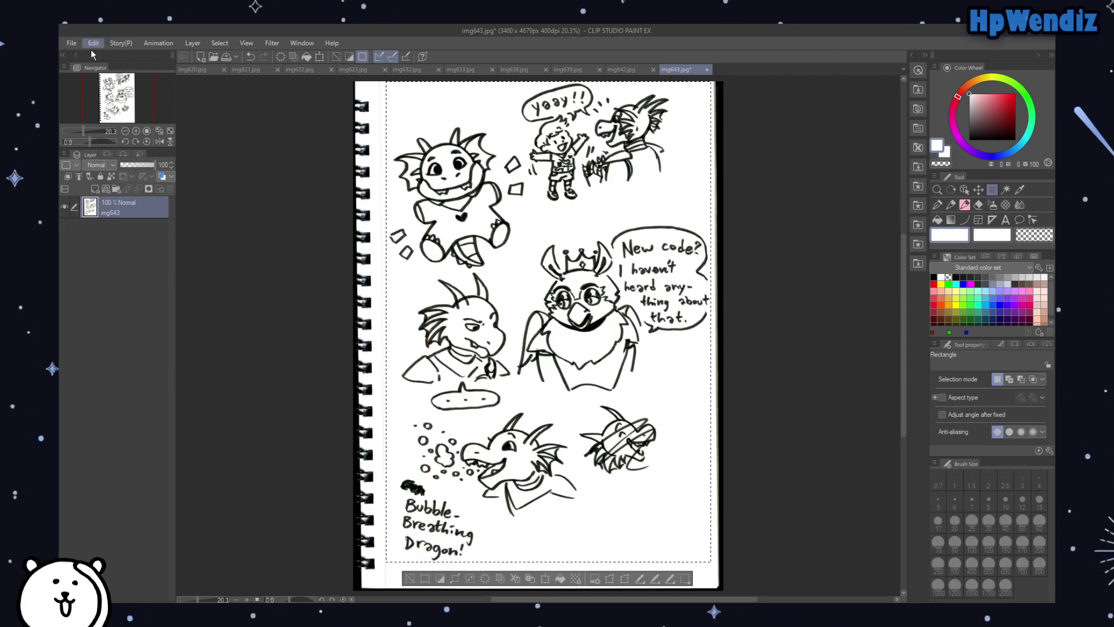
pyautogui.click(111, 361)
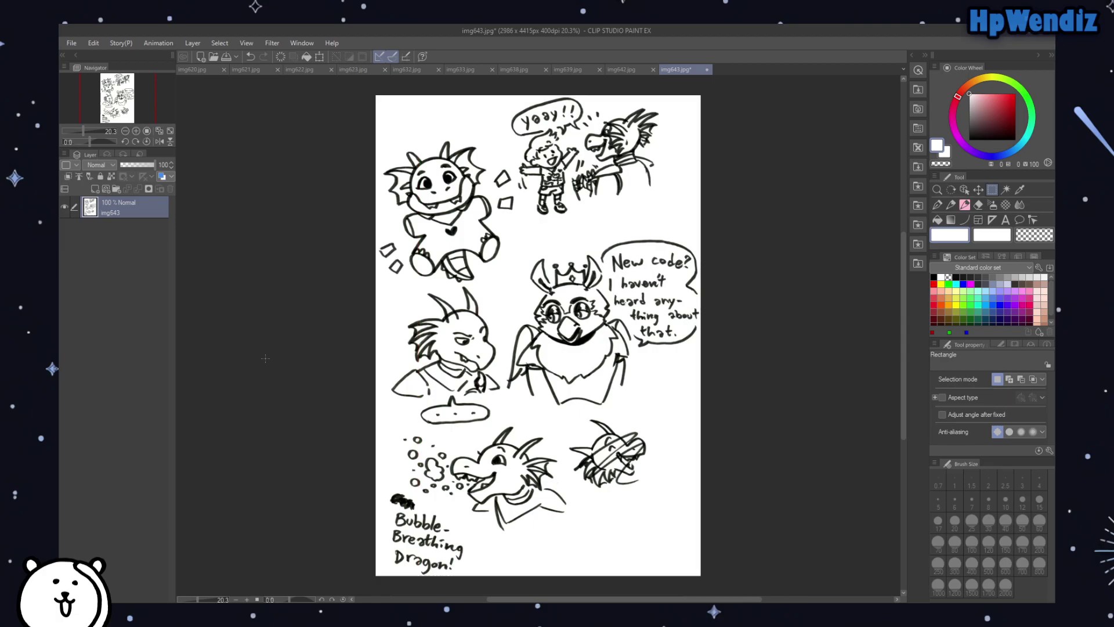
# Step: Select the page in img643.jpg without its thin edge strip, crop the canvas to 2981 × 4415 px, and save the image
pyautogui.moveTo(704, 92); pyautogui.dragTo(413, 566)
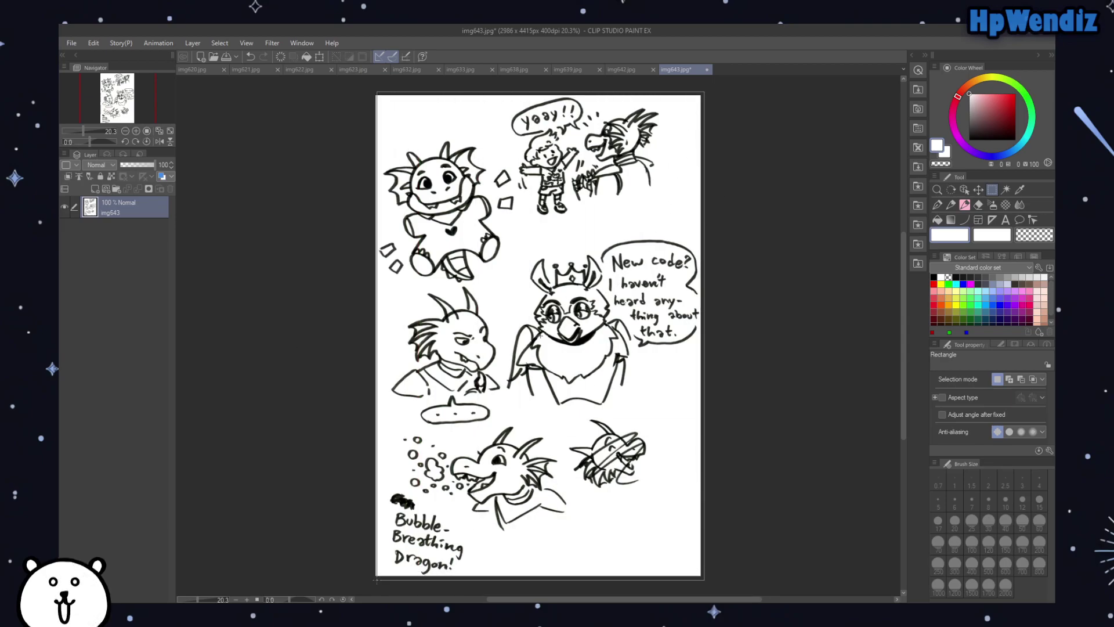
pyautogui.moveTo(376, 579); pyautogui.dragTo(376, 578)
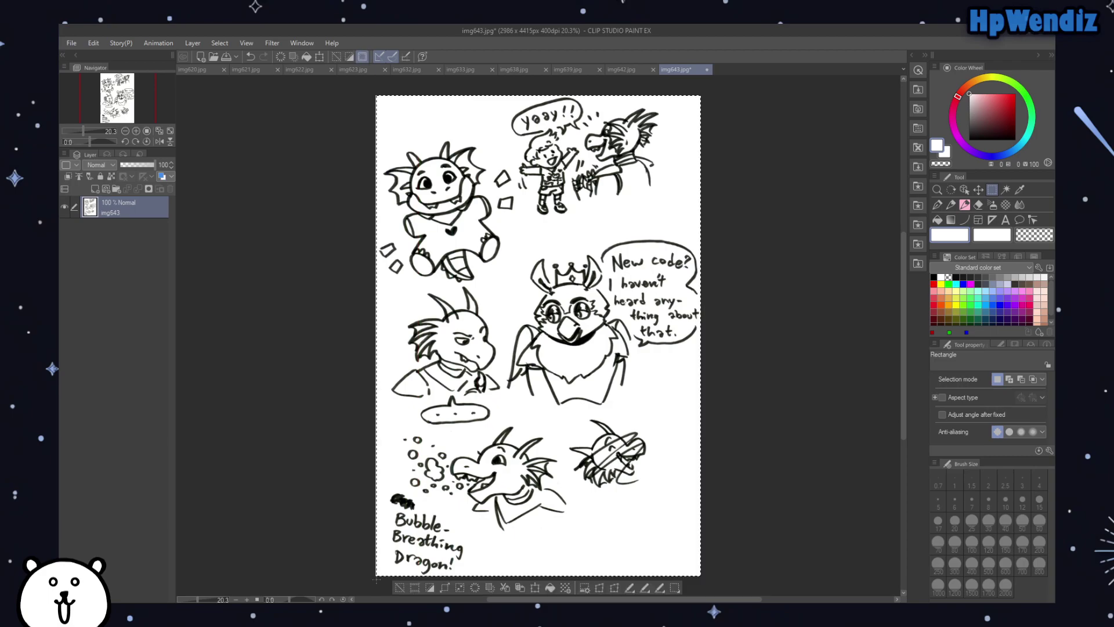
pyautogui.click(93, 43)
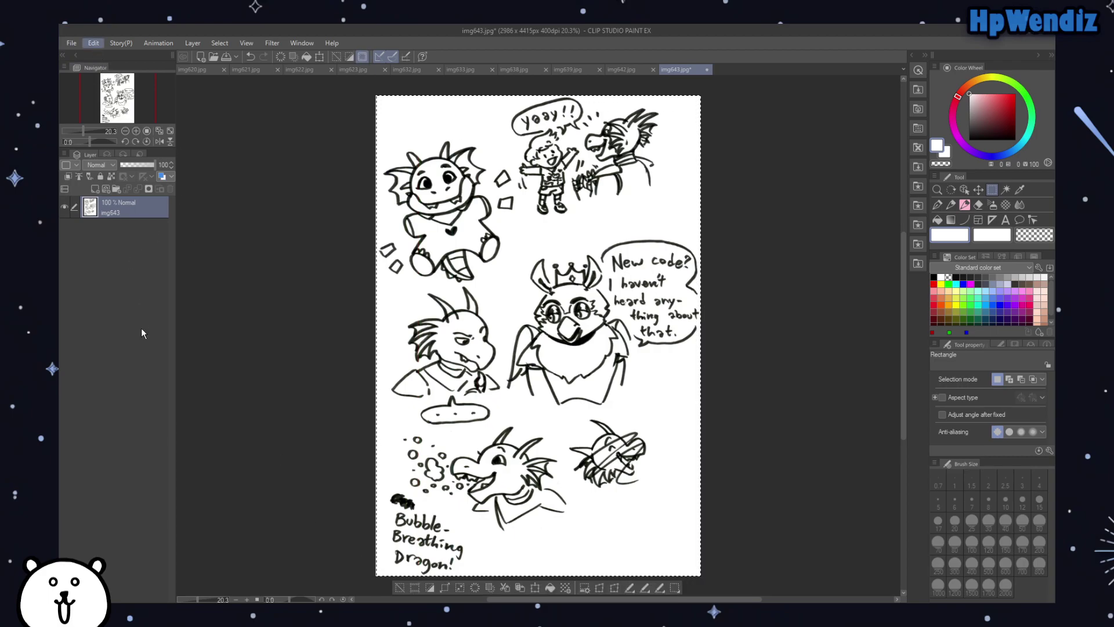
pyautogui.click(127, 353)
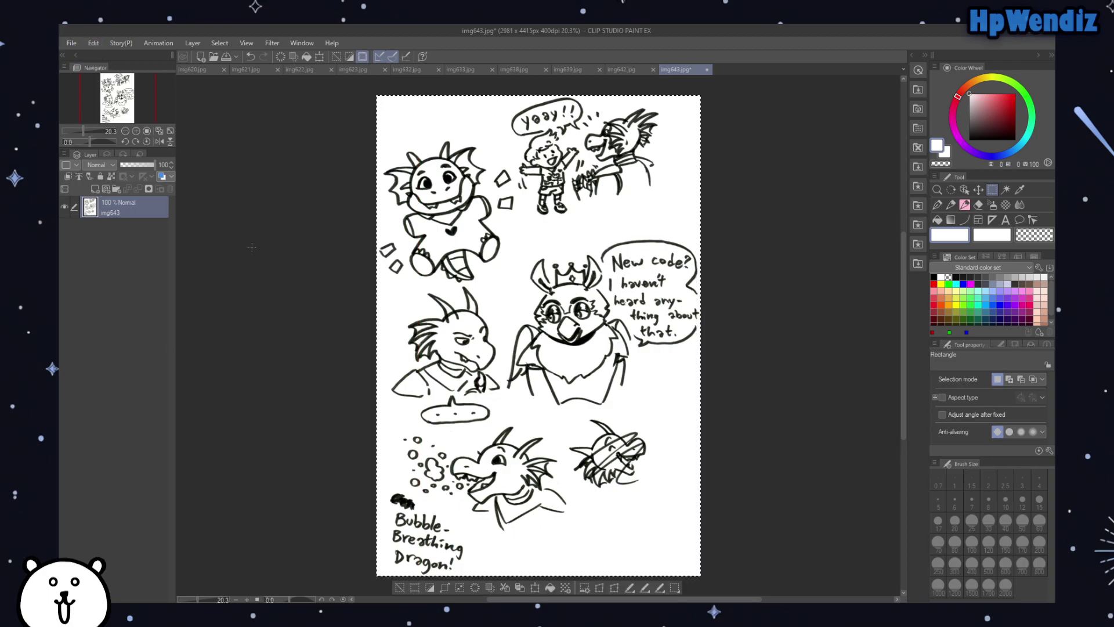
pyautogui.click(98, 127)
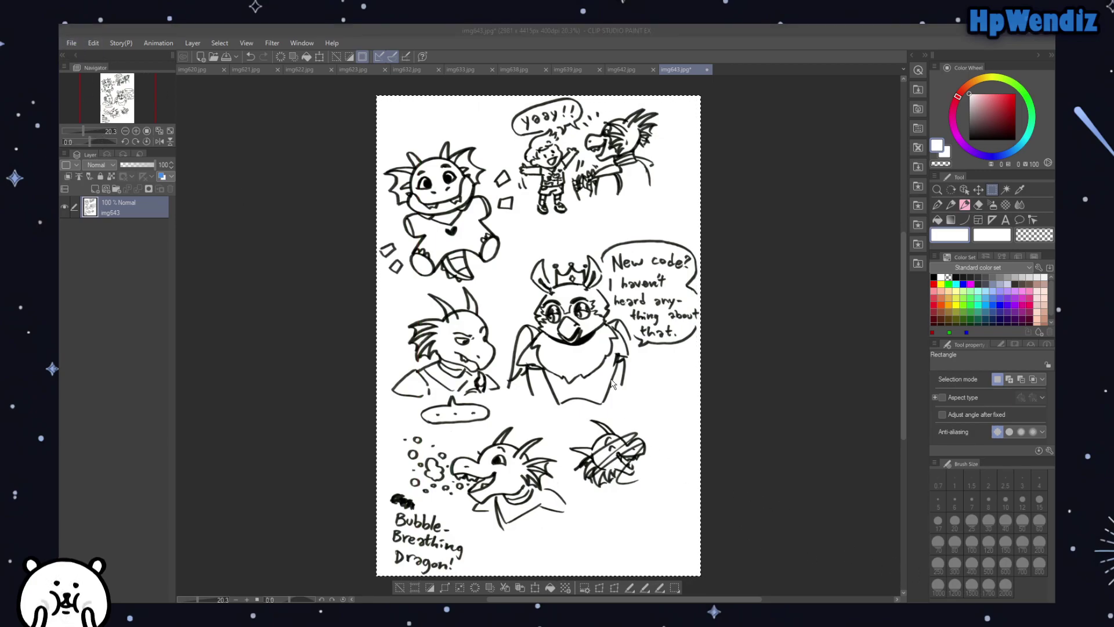
pyautogui.hotkey('ctrl', 's')
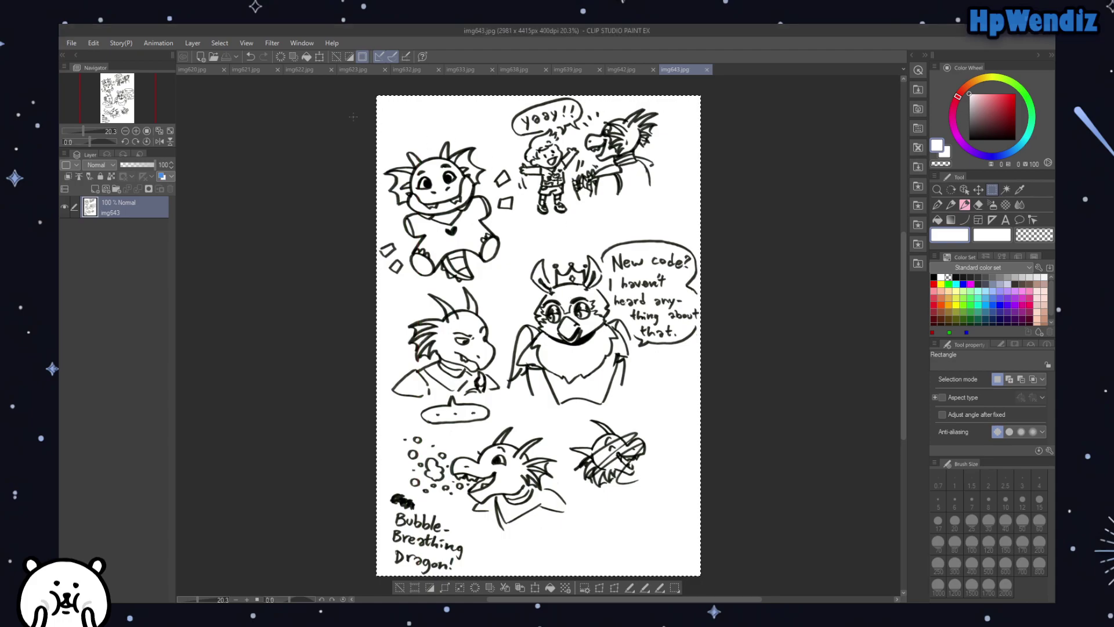
# Step: Close all the open sketchbook page images, from img620.jpg through img643.jpg
pyautogui.click(225, 70)
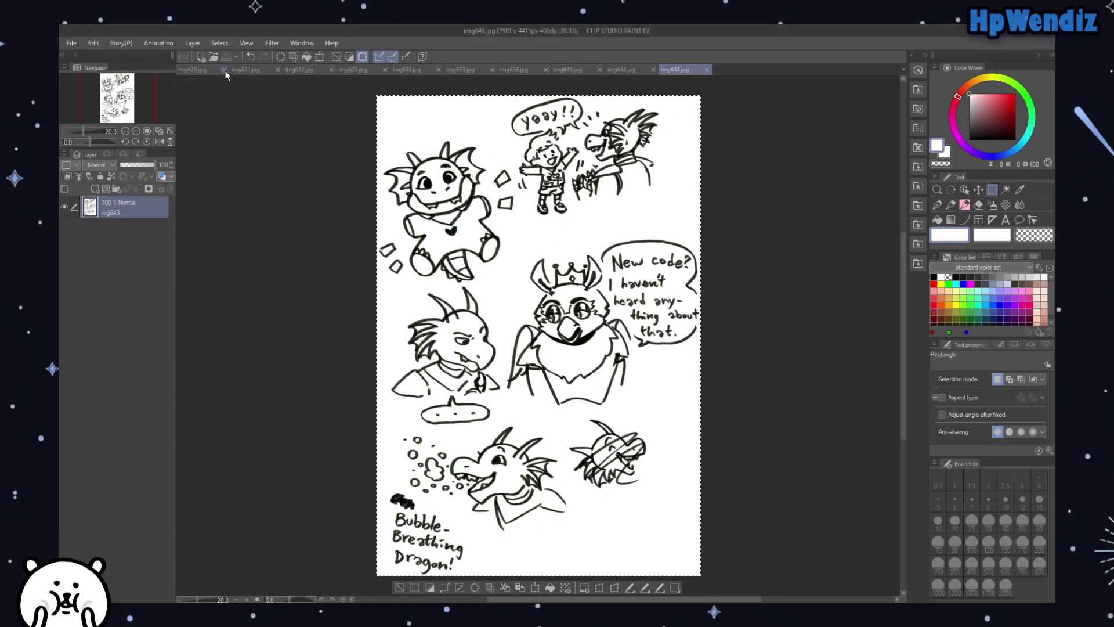
pyautogui.click(224, 70)
pyautogui.click(224, 70)
pyautogui.click(224, 70)
pyautogui.click(225, 70)
pyautogui.click(224, 70)
pyautogui.click(225, 69)
pyautogui.click(224, 70)
pyautogui.click(224, 70)
pyautogui.click(225, 70)
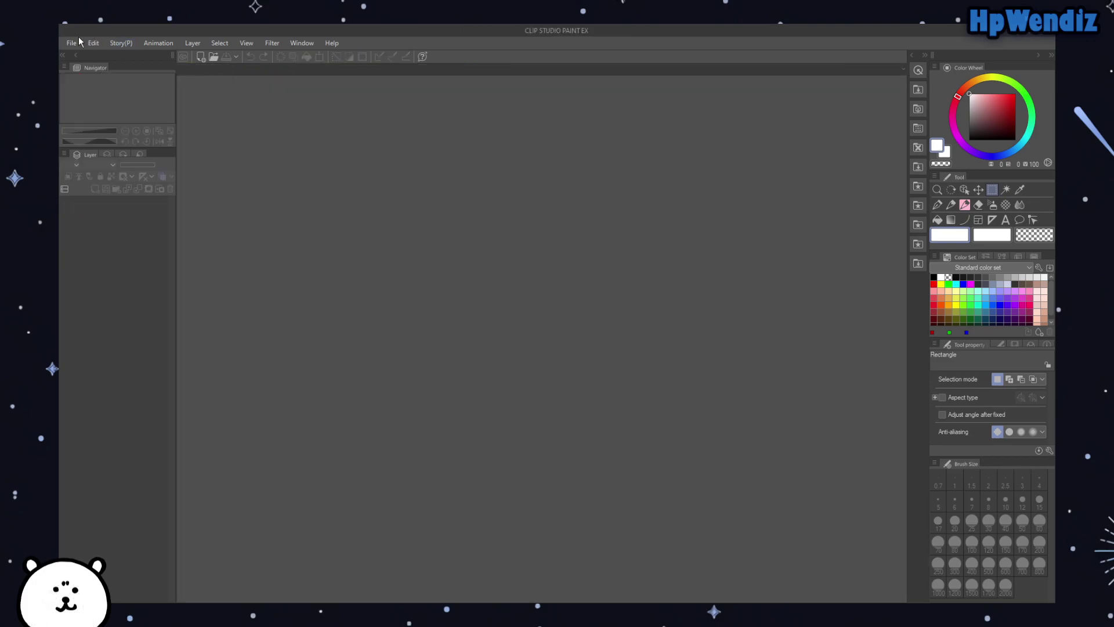
# Step: Open img632.jpg, img633.jpg and img638.jpg, and ready the Lasso selection tool on img632.jpg
pyautogui.click(92, 84)
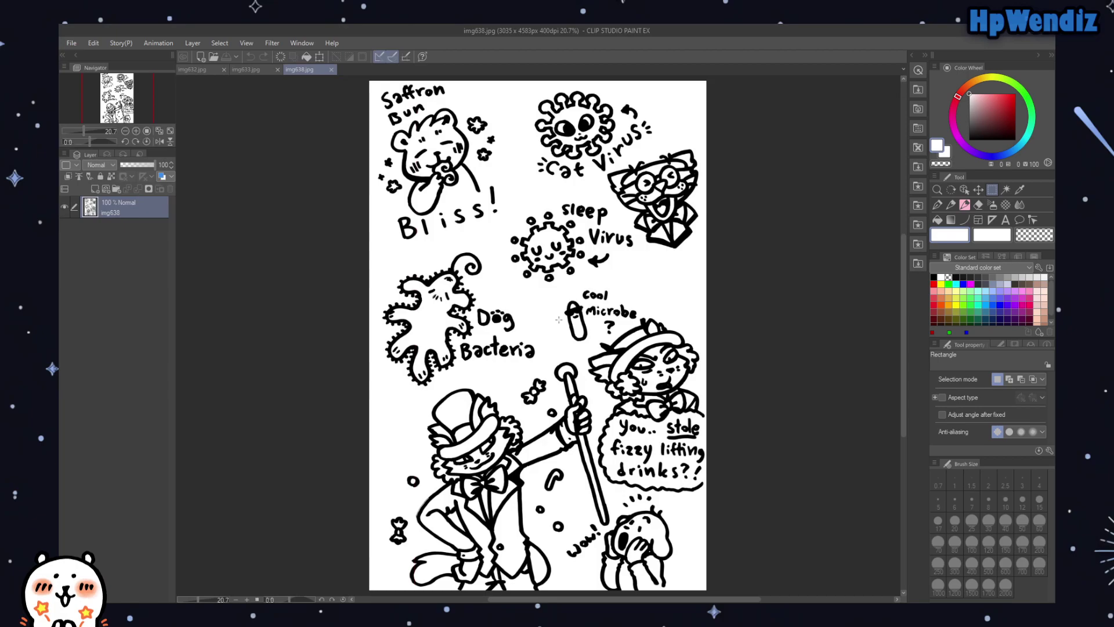
pyautogui.click(197, 72)
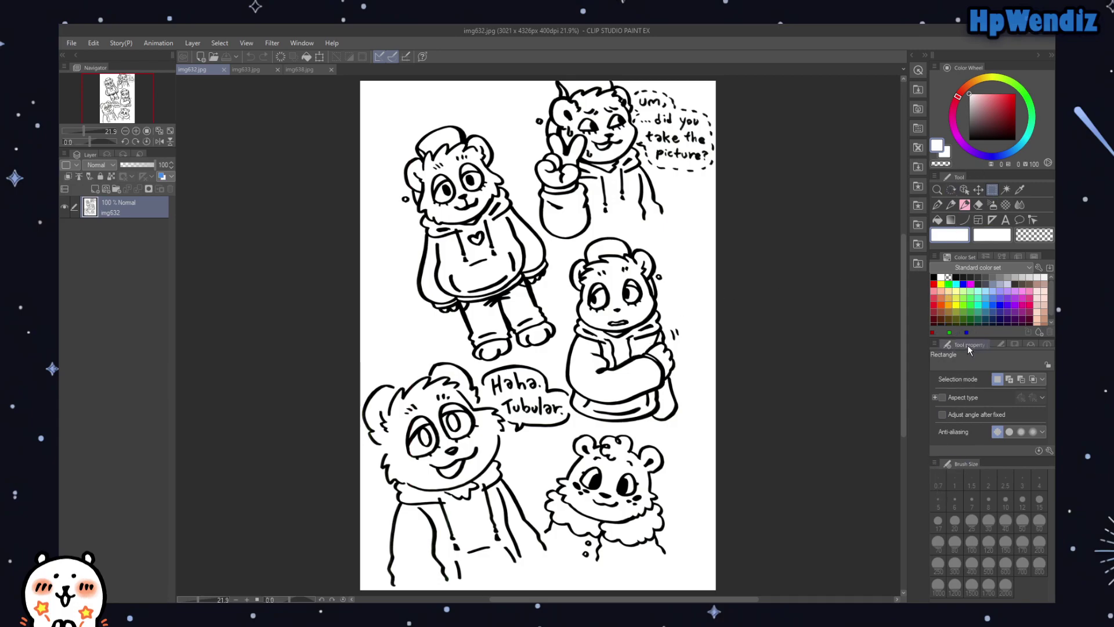
pyautogui.click(998, 343)
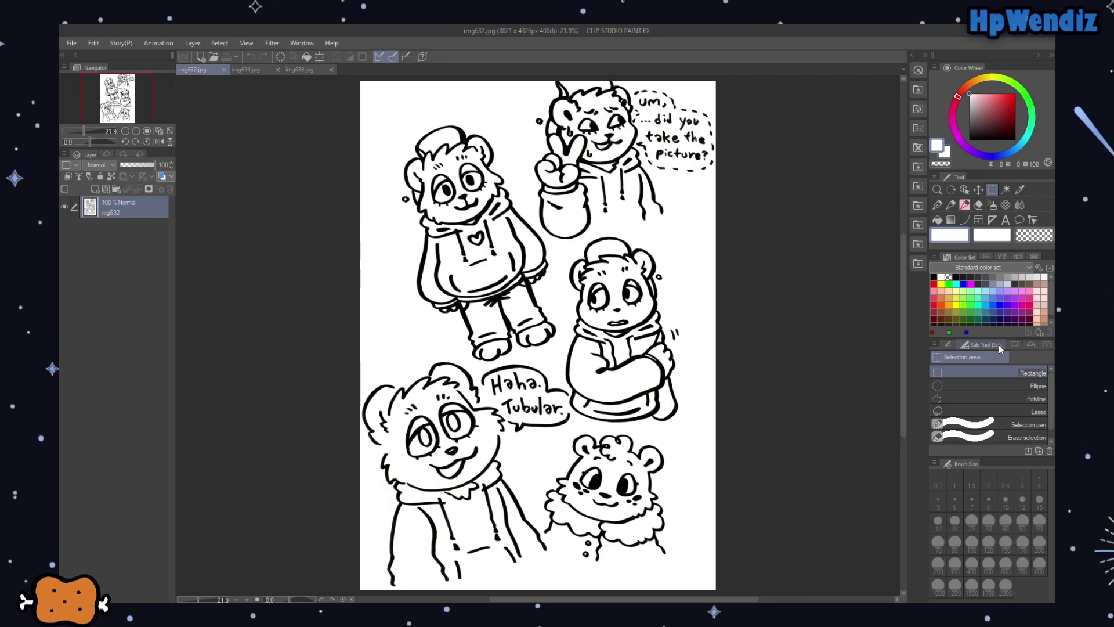
pyautogui.click(954, 411)
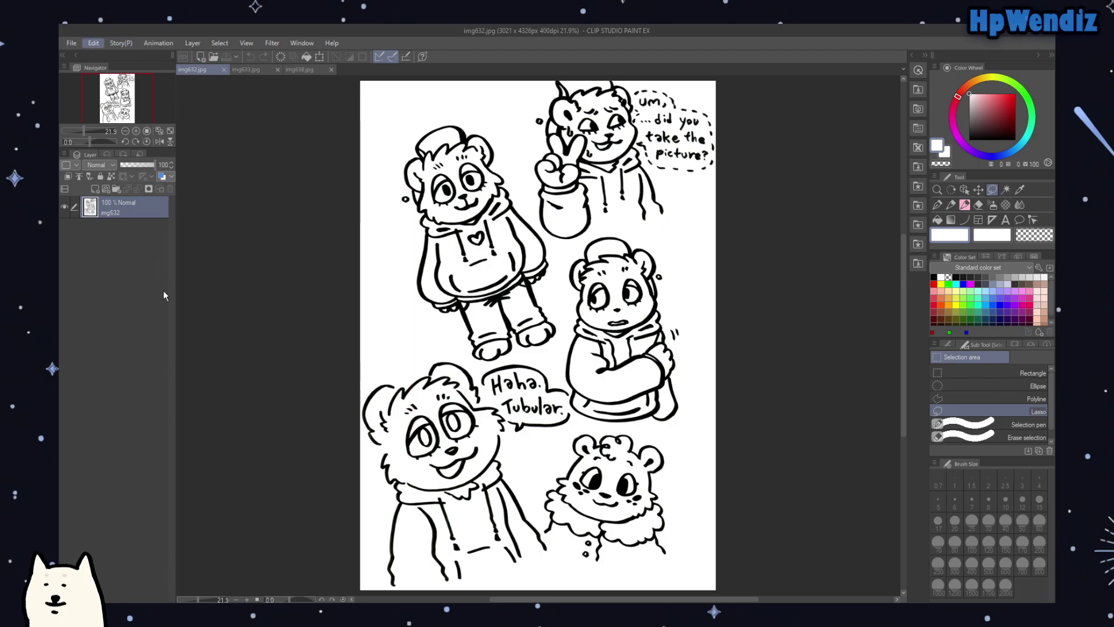
# Step: Convert the white of img632 to transparency and add a white-filled layer beneath the line art
pyautogui.click(95, 189)
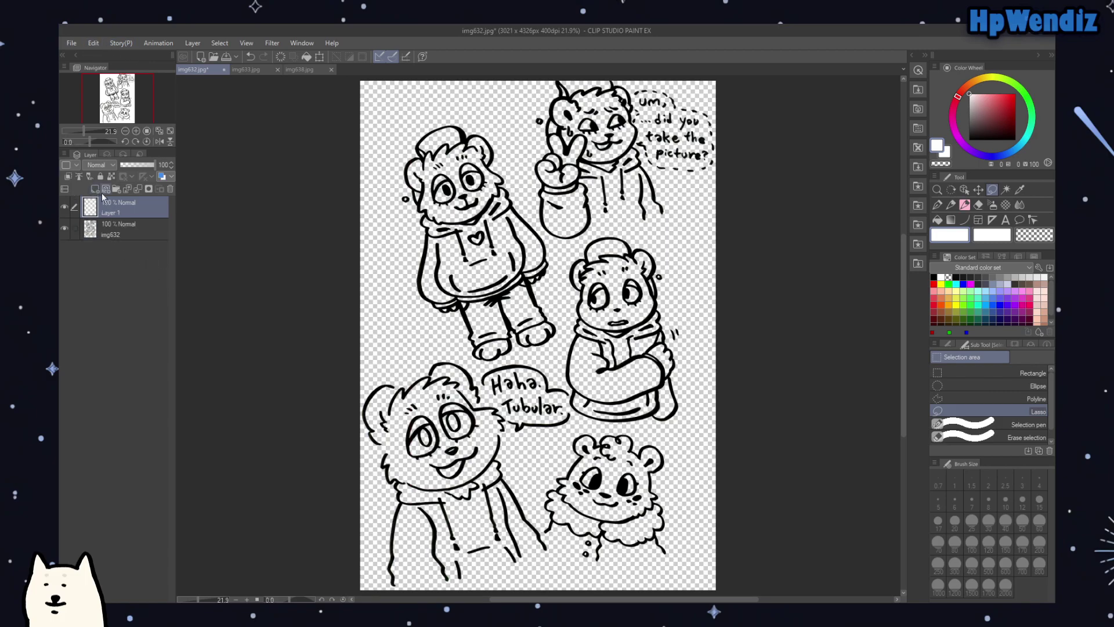
pyautogui.click(937, 220)
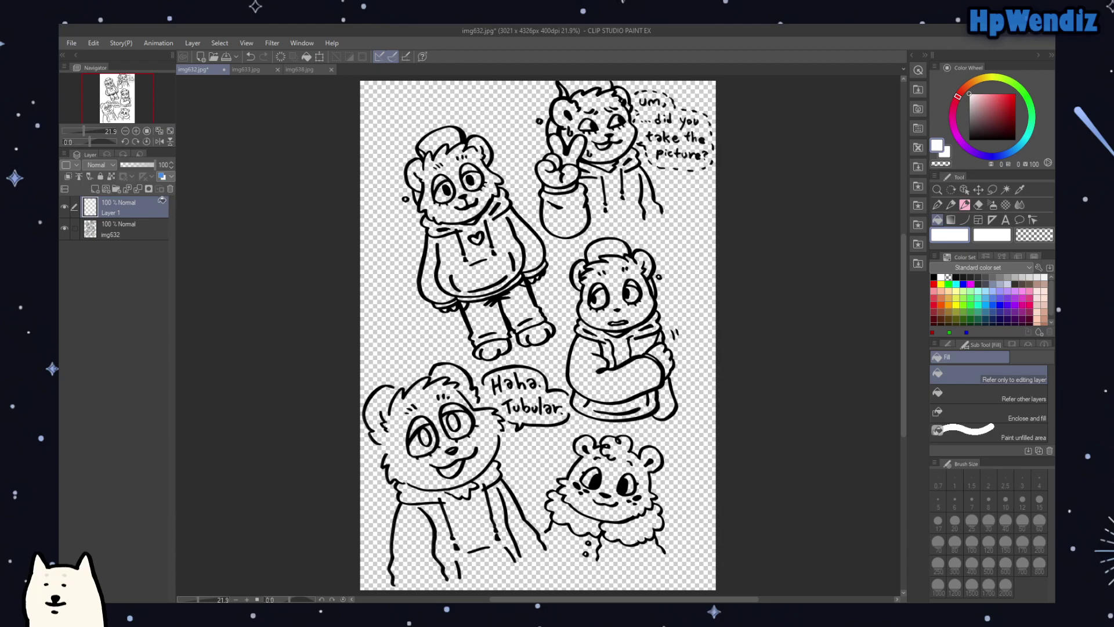
pyautogui.hotkey('alt', 'Delete')
pyautogui.moveTo(117, 203); pyautogui.dragTo(122, 234)
pyautogui.click(123, 212)
# Step: Lasso the full-body standing bear on the img632 layer, cut and paste it onto its own layer, and deselect
pyautogui.click(992, 189)
pyautogui.scroll(2, 562, 278)
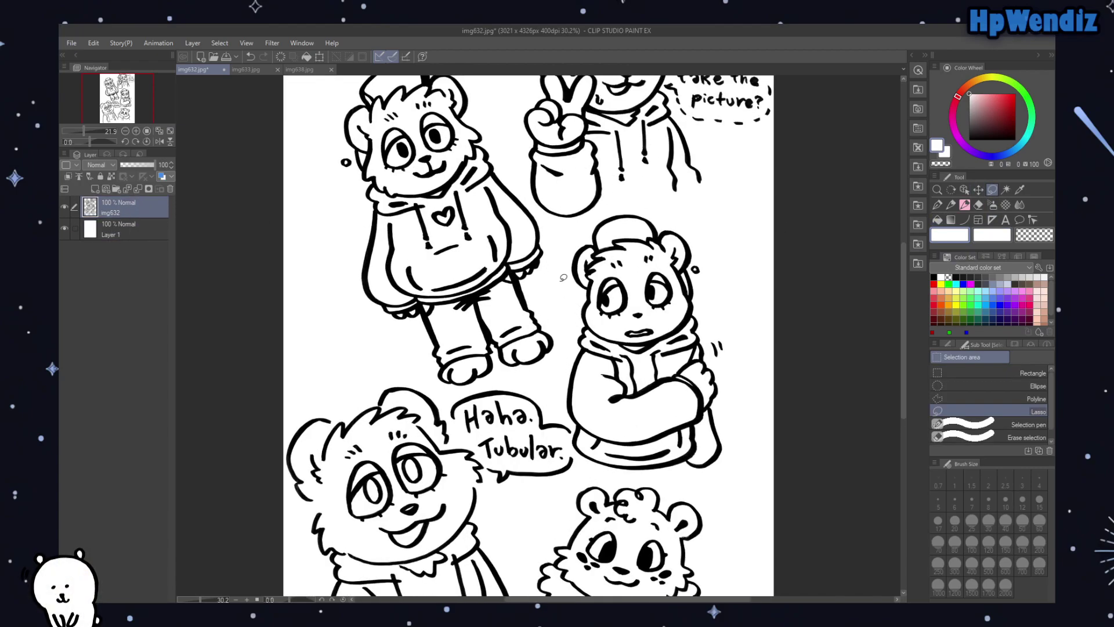
pyautogui.scroll(2, 563, 277)
pyautogui.moveTo(123, 94); pyautogui.dragTo(125, 89)
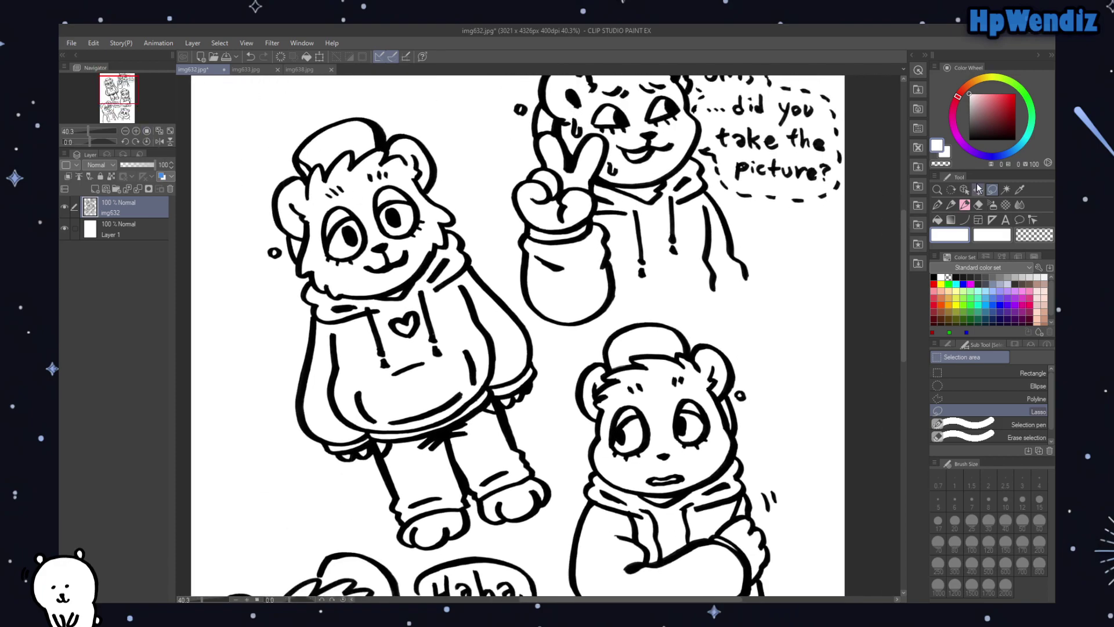
pyautogui.moveTo(249, 192)
pyautogui.mouseDown()
pyautogui.moveTo(319, 103)
pyautogui.moveTo(485, 165)
pyautogui.moveTo(557, 424)
pyautogui.moveTo(560, 515)
pyautogui.moveTo(500, 545)
pyautogui.moveTo(416, 558)
pyautogui.moveTo(290, 461)
pyautogui.moveTo(233, 224)
pyautogui.mouseUp()
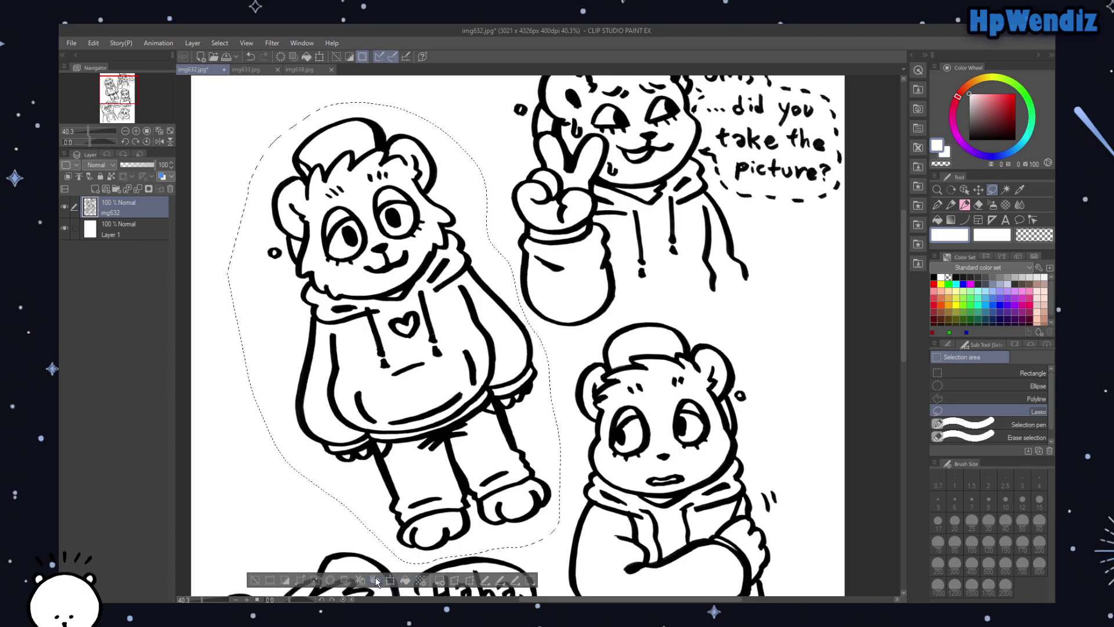
pyautogui.click(376, 576)
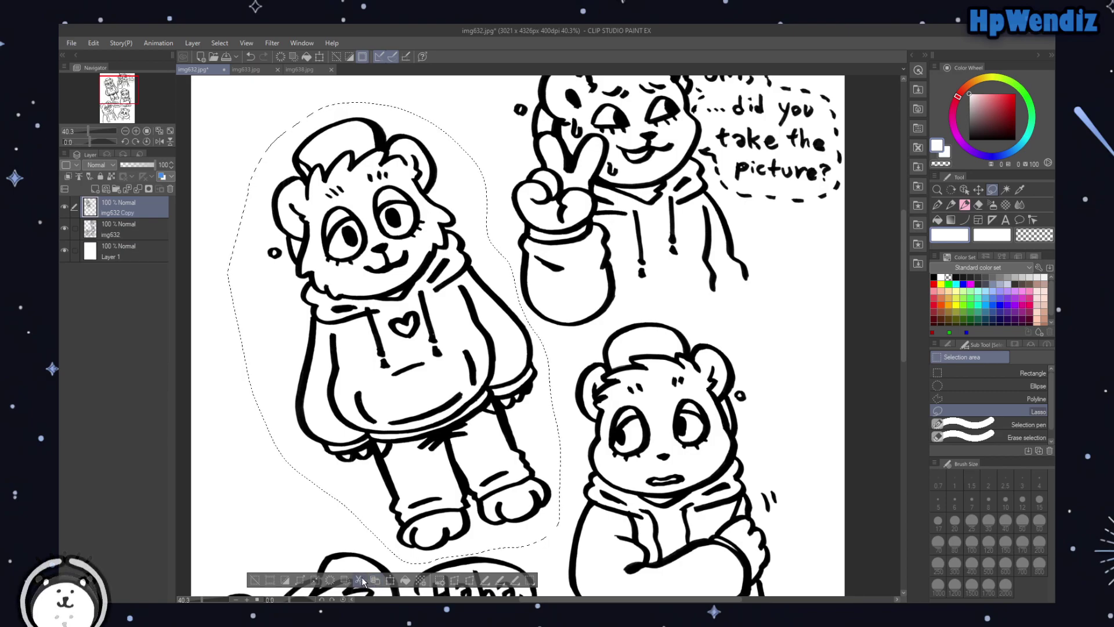
pyautogui.click(215, 179)
# Step: Lasso the peace-sign character with its speech bubble on the img632 layer and cut and paste both onto a separate layer
pyautogui.click(145, 223)
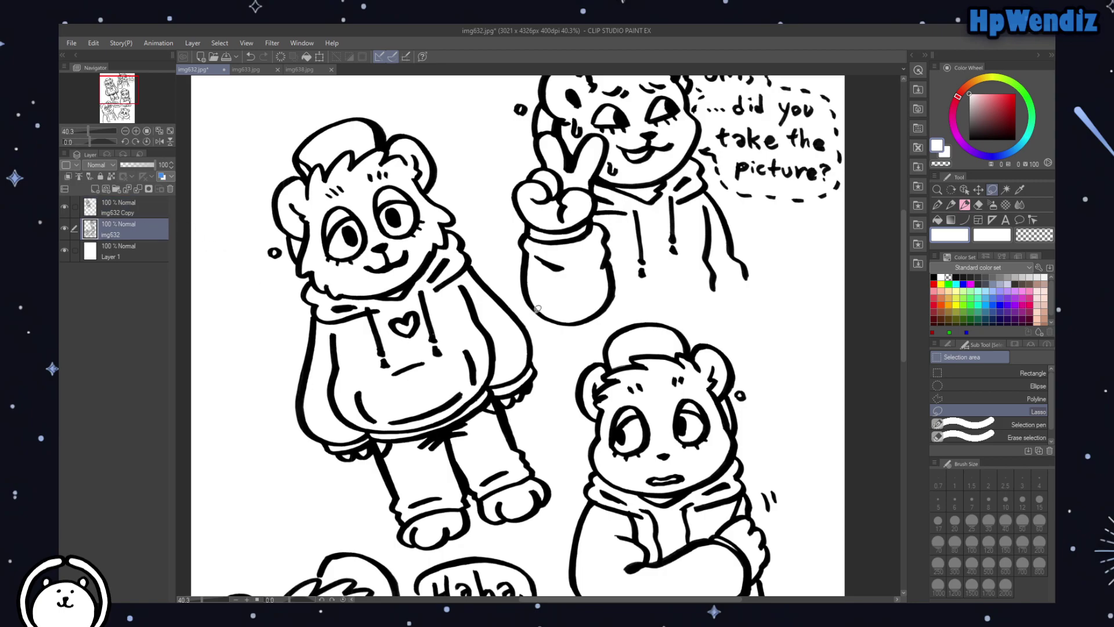
pyautogui.scroll(3, 904, 276)
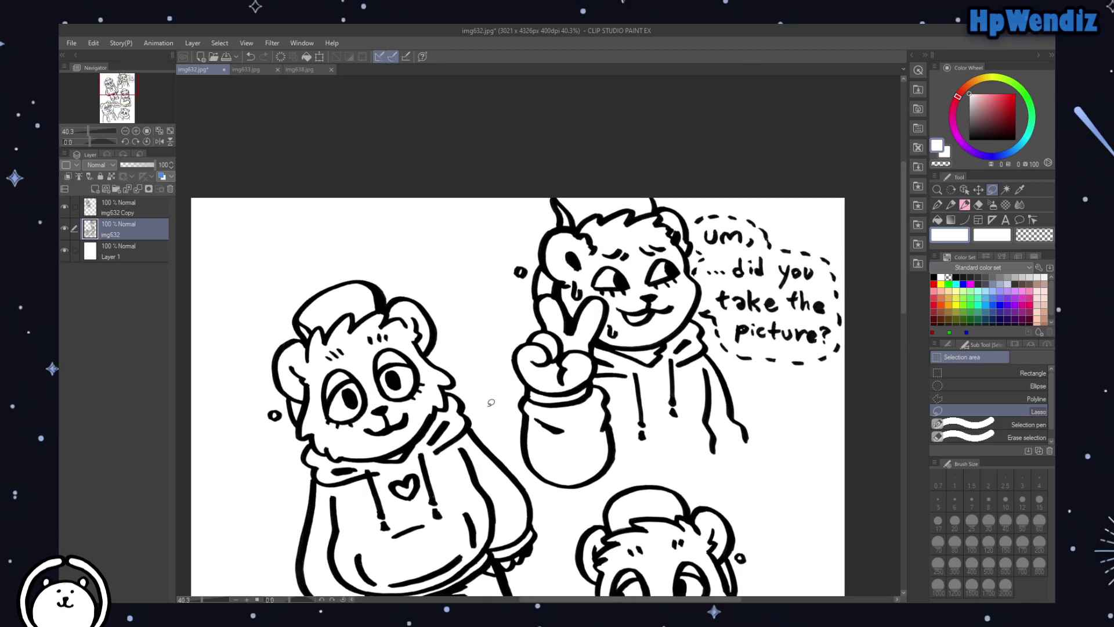
pyautogui.moveTo(501, 431)
pyautogui.mouseDown()
pyautogui.moveTo(554, 505)
pyautogui.moveTo(819, 447)
pyautogui.moveTo(746, 137)
pyautogui.moveTo(498, 430)
pyautogui.mouseUp()
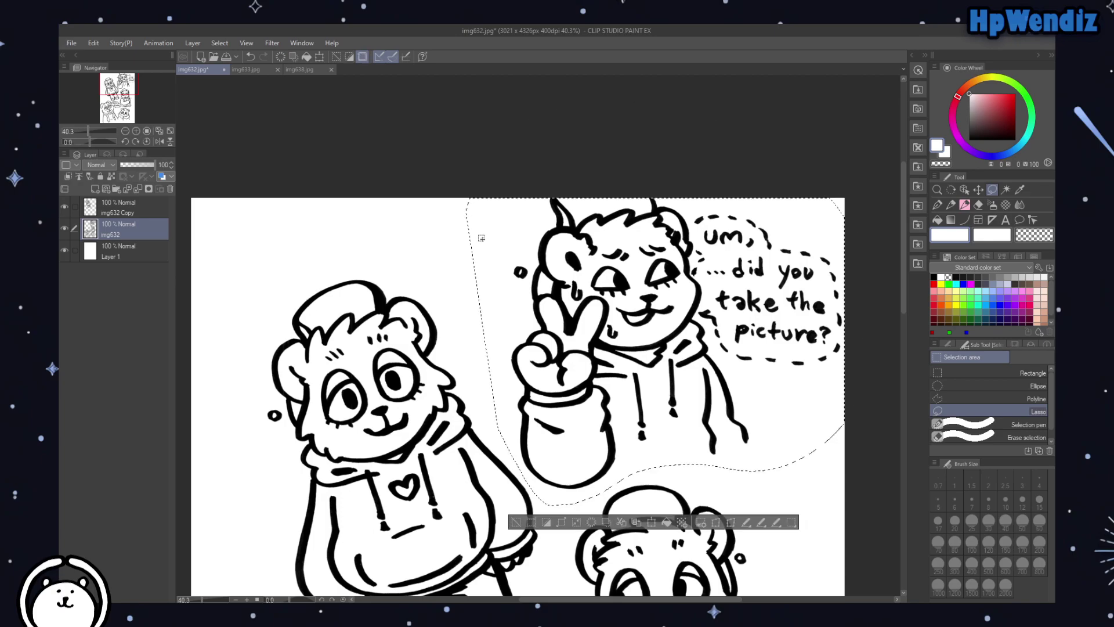
pyautogui.click(621, 523)
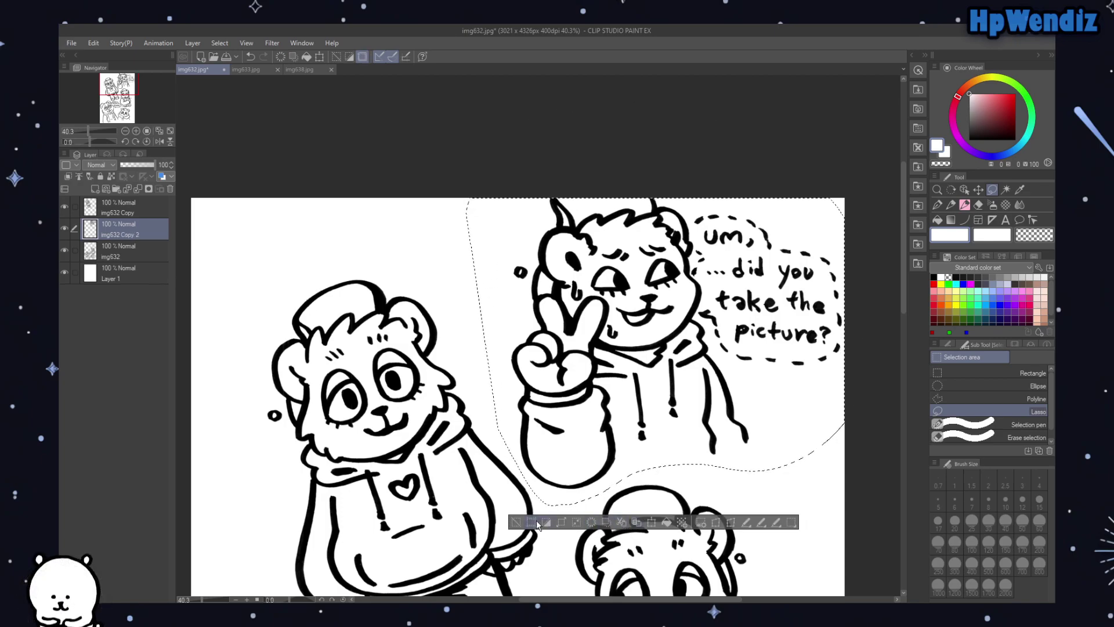
pyautogui.click(516, 522)
pyautogui.click(145, 250)
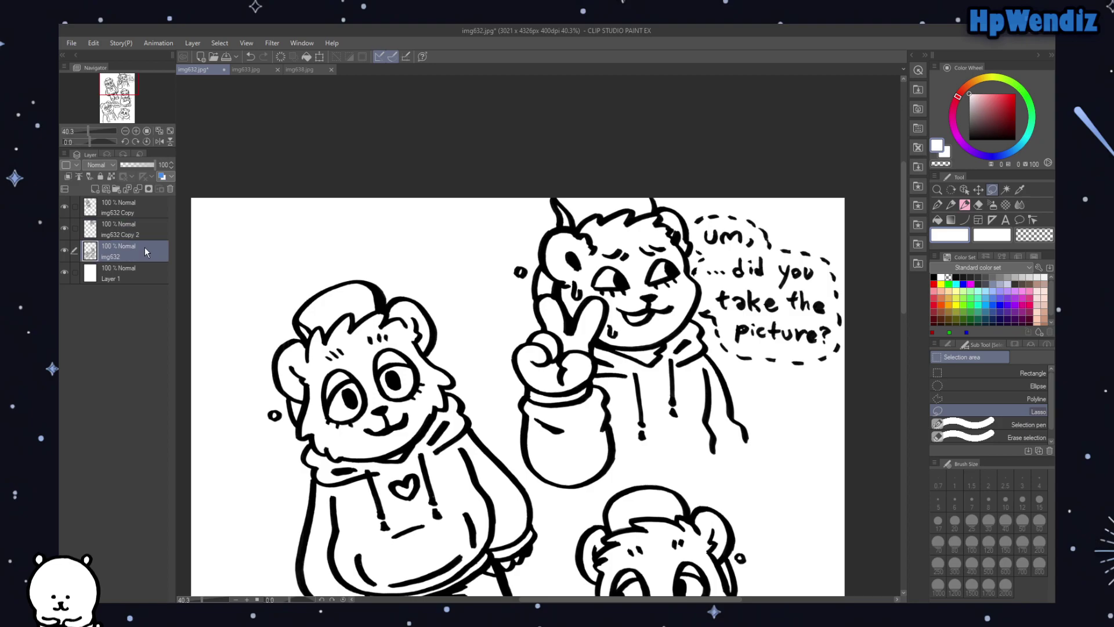
# Step: Rotate the standing bear on the img632 Copy layer upright with Scale/Rotate, and reposition it in the blank area beside the peace-sign character
pyautogui.click(145, 204)
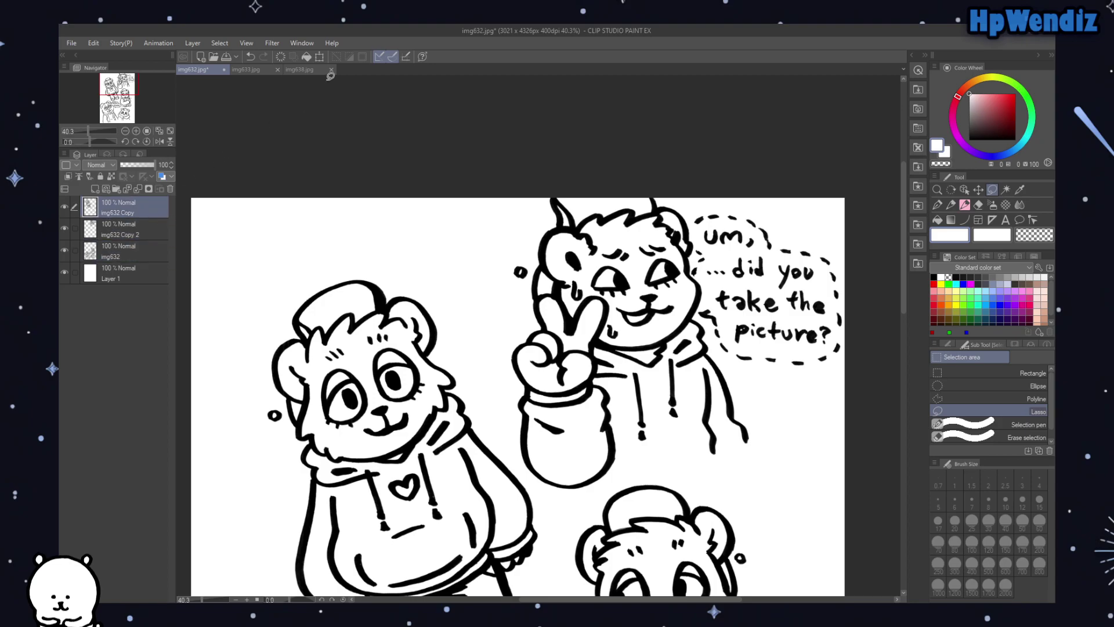
pyautogui.click(125, 131)
pyautogui.moveTo(130, 96); pyautogui.dragTo(128, 103)
pyautogui.click(319, 56)
pyautogui.moveTo(557, 343); pyautogui.dragTo(565, 422)
pyautogui.moveTo(483, 431); pyautogui.dragTo(442, 424)
pyautogui.moveTo(554, 446); pyautogui.dragTo(552, 447)
pyautogui.moveTo(459, 443); pyautogui.dragTo(457, 434)
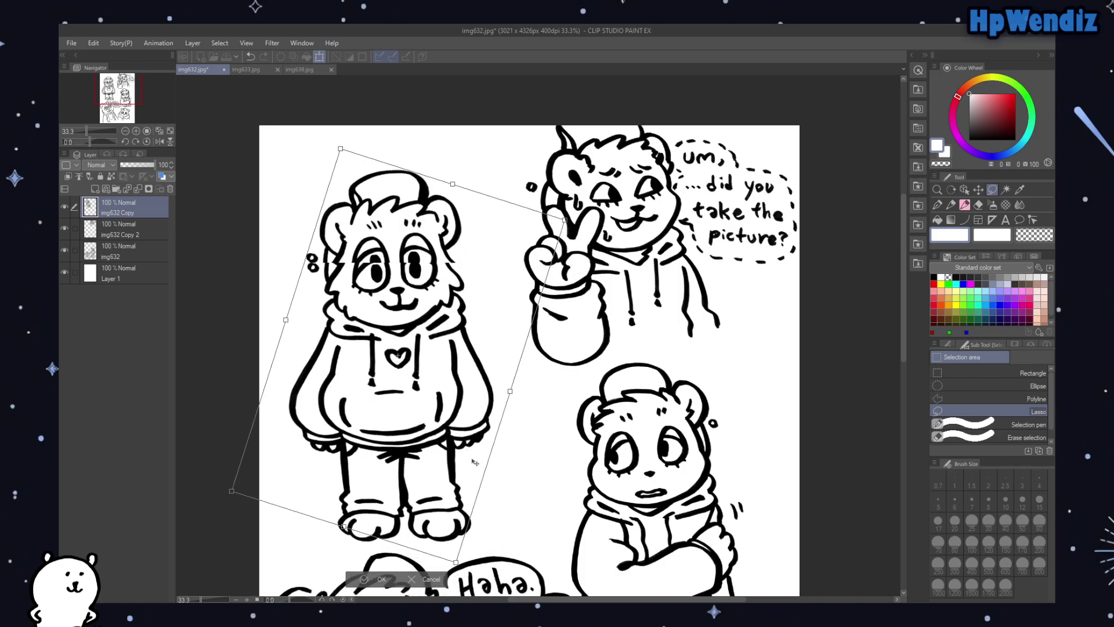
pyautogui.click(400, 579)
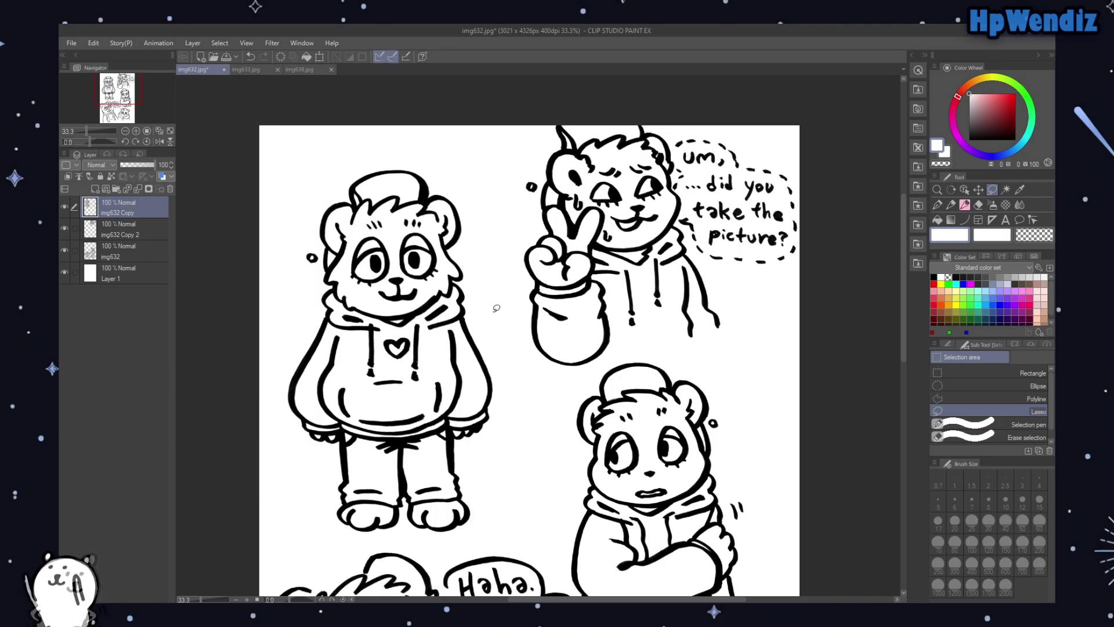
# Step: Enclose the standing bear in a rectangular selection, try a slight corner distortion, and flip the canvas view horizontally to judge its symmetry
pyautogui.click(963, 371)
pyautogui.moveTo(284, 169); pyautogui.dragTo(512, 548)
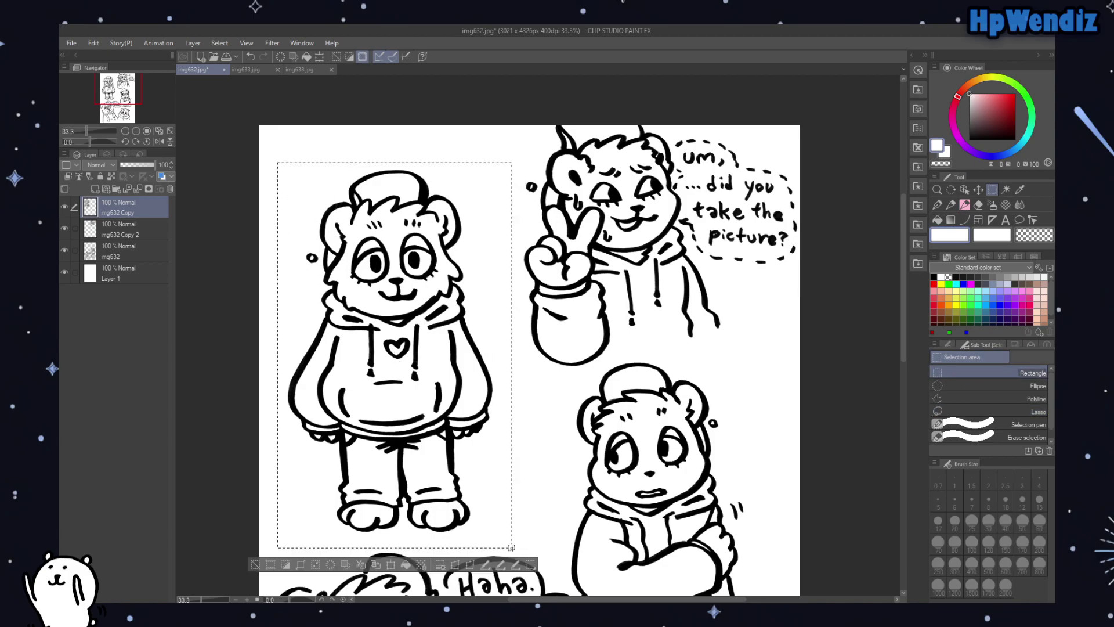
pyautogui.click(470, 565)
pyautogui.moveTo(279, 549); pyautogui.dragTo(281, 546)
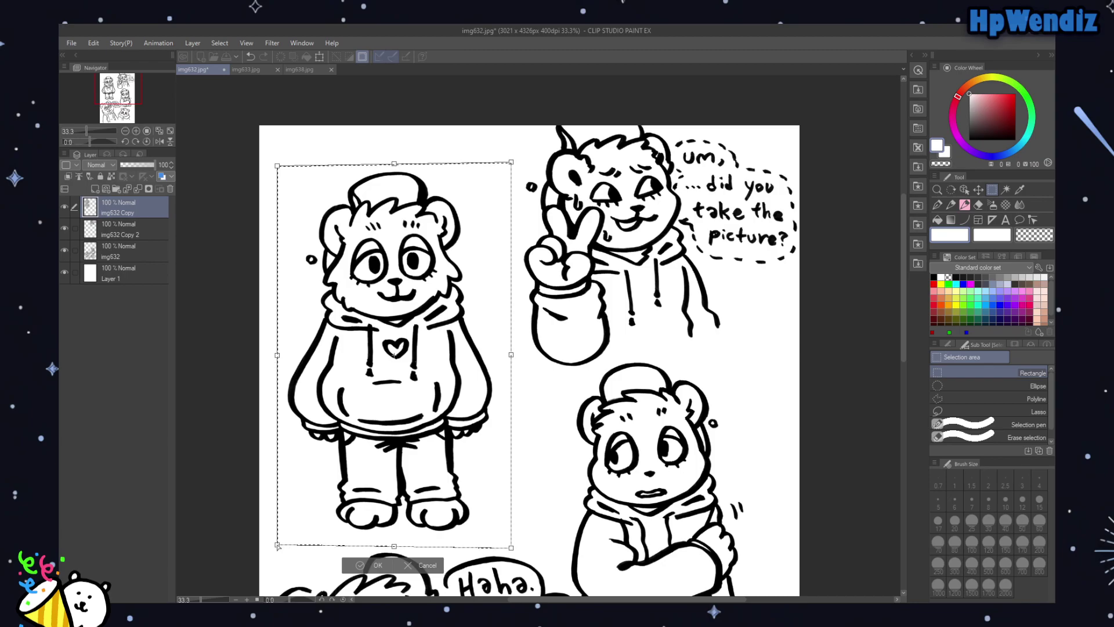
pyautogui.click(159, 141)
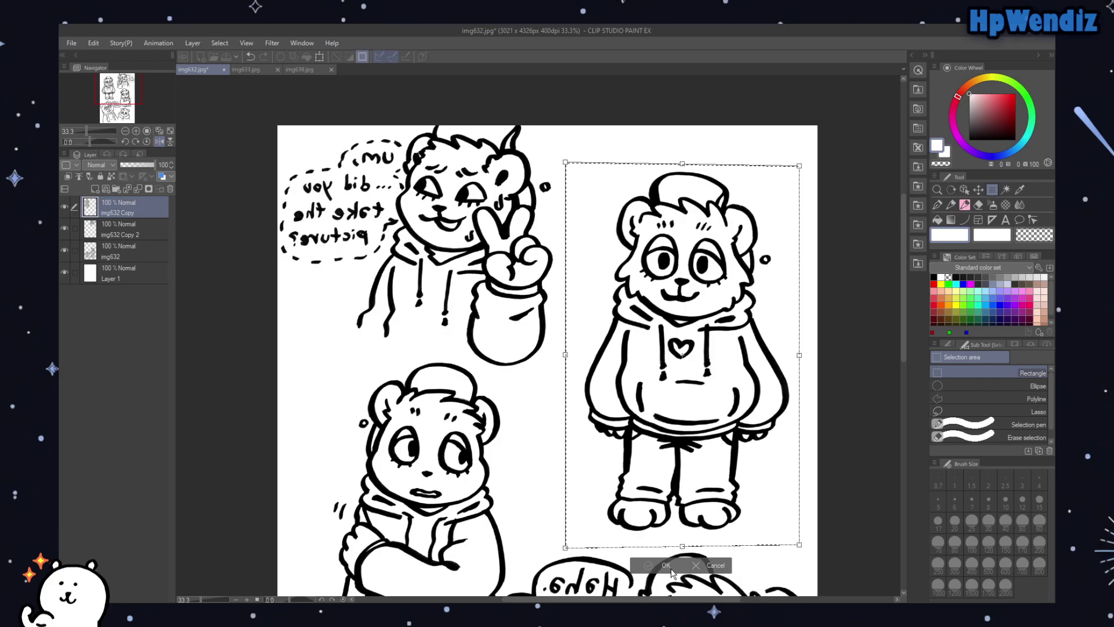
pyautogui.click(712, 566)
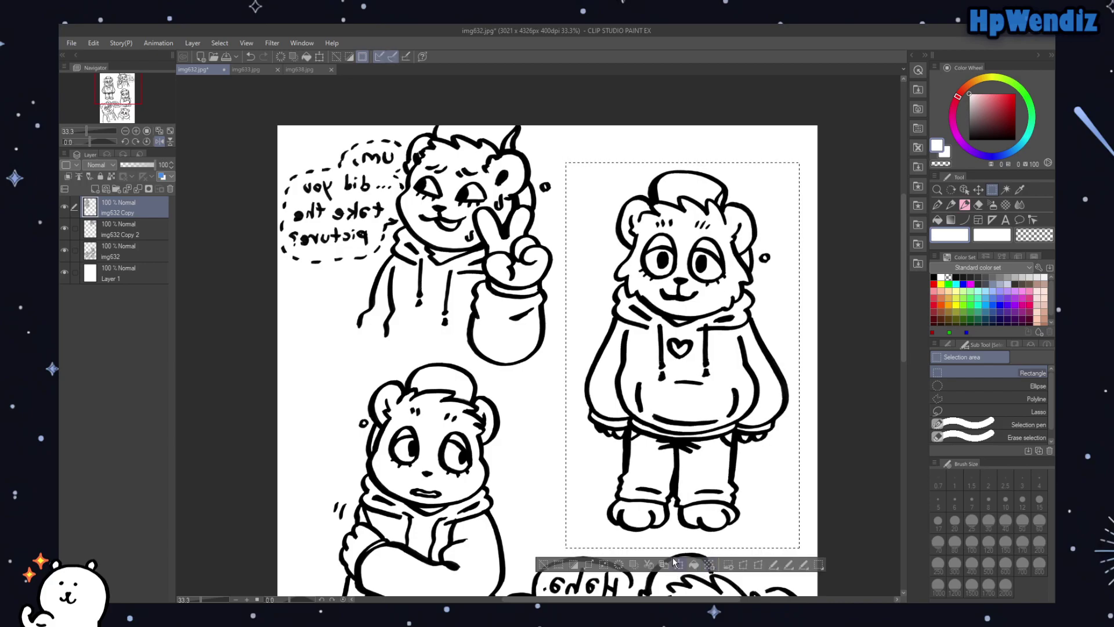
# Step: Even out the mirrored standing bear with Free Transform by pulling in one upper corner and shifting its lower edge sideways, and deselect
pyautogui.click(744, 564)
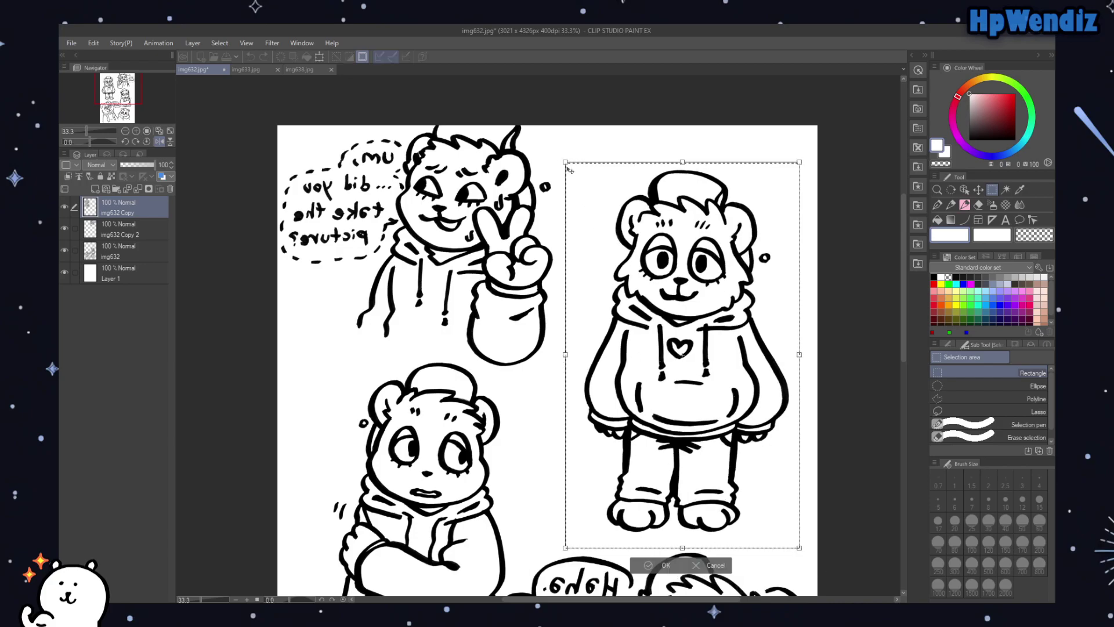
pyautogui.moveTo(568, 164); pyautogui.dragTo(575, 171)
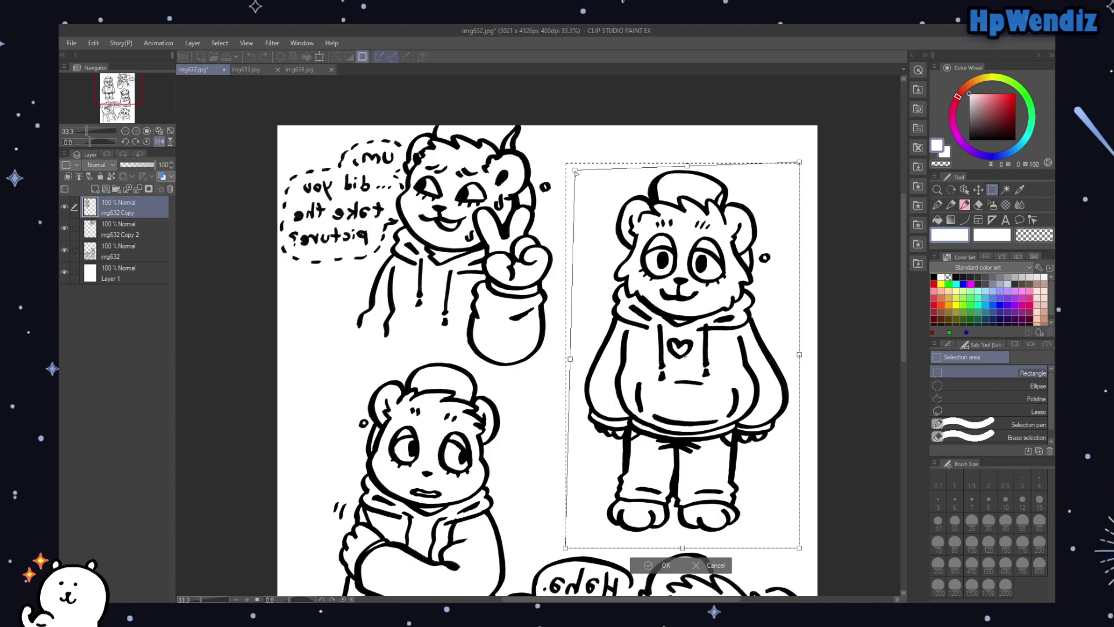
pyautogui.moveTo(576, 174); pyautogui.dragTo(578, 181)
pyautogui.moveTo(687, 551); pyautogui.dragTo(705, 546)
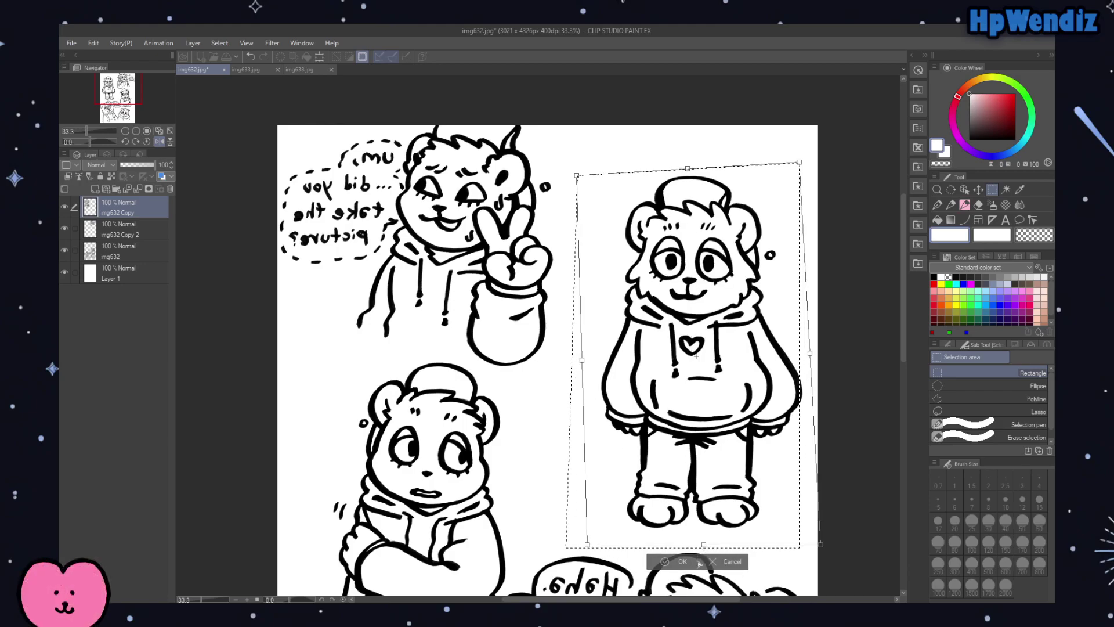
pyautogui.click(693, 568)
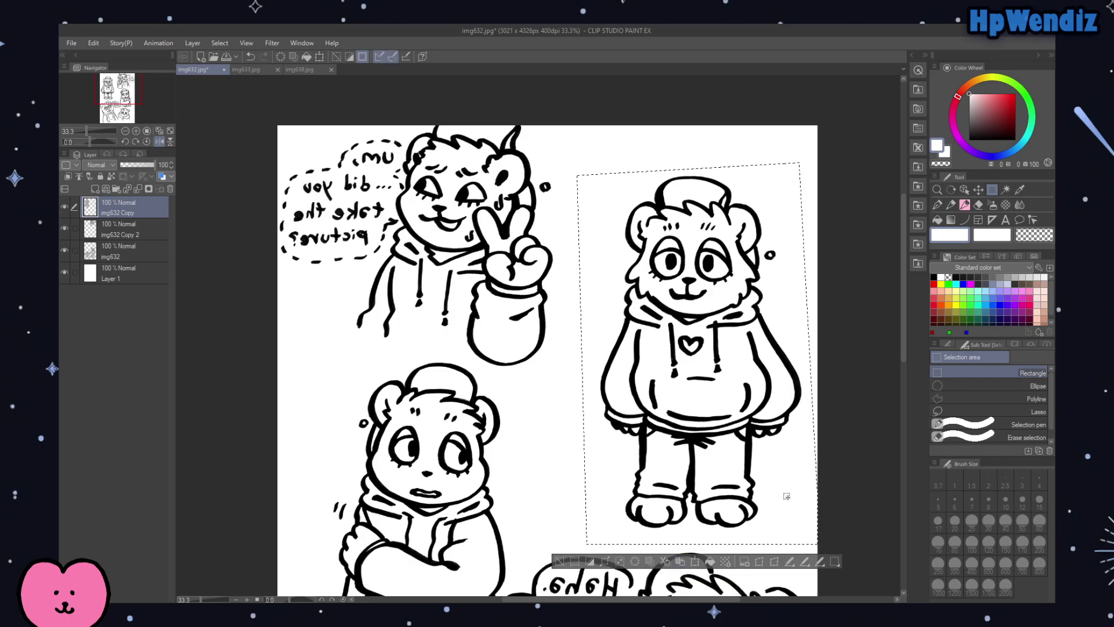
pyautogui.hotkey('ctrl', 'd')
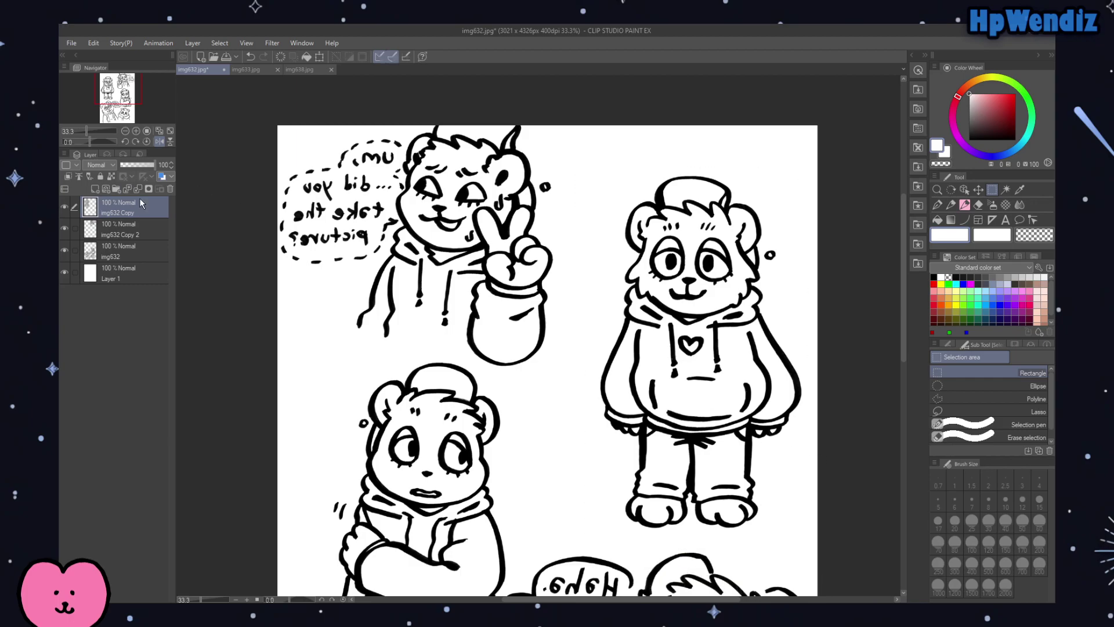
# Step: Restore the unflipped canvas view and make the peace-sign character's img632 Copy 2 layer active, framing that figure closely
pyautogui.click(162, 142)
pyautogui.click(65, 228)
pyautogui.click(64, 227)
pyautogui.click(122, 229)
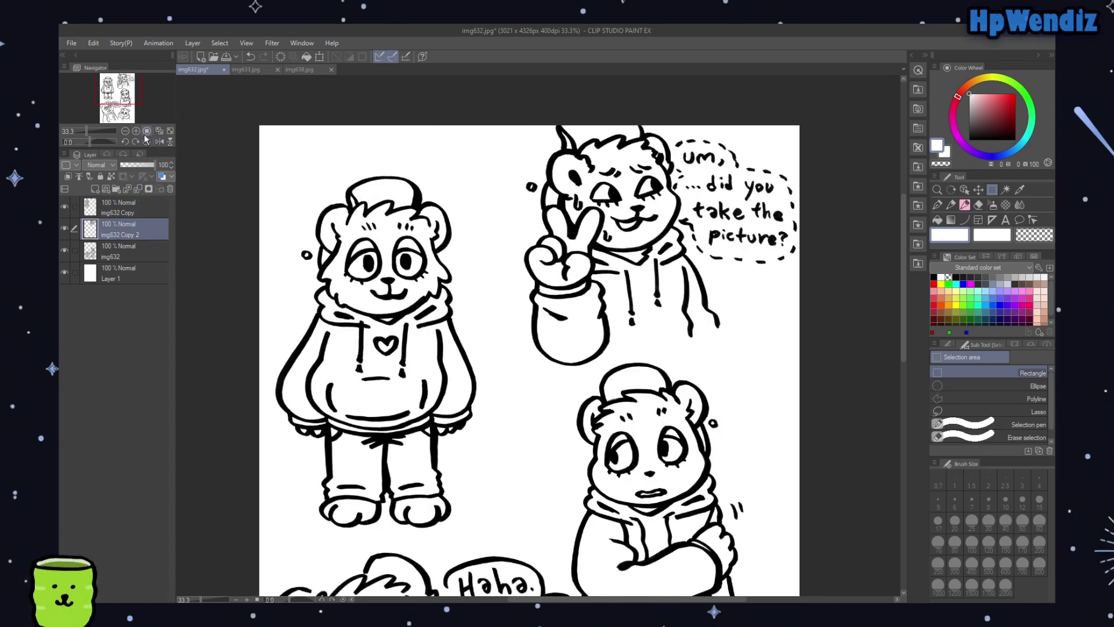
pyautogui.click(146, 131)
pyautogui.moveTo(120, 88)
pyautogui.mouseDown()
pyautogui.moveTo(124, 78)
pyautogui.moveTo(126, 87)
pyautogui.mouseUp()
pyautogui.click(124, 131)
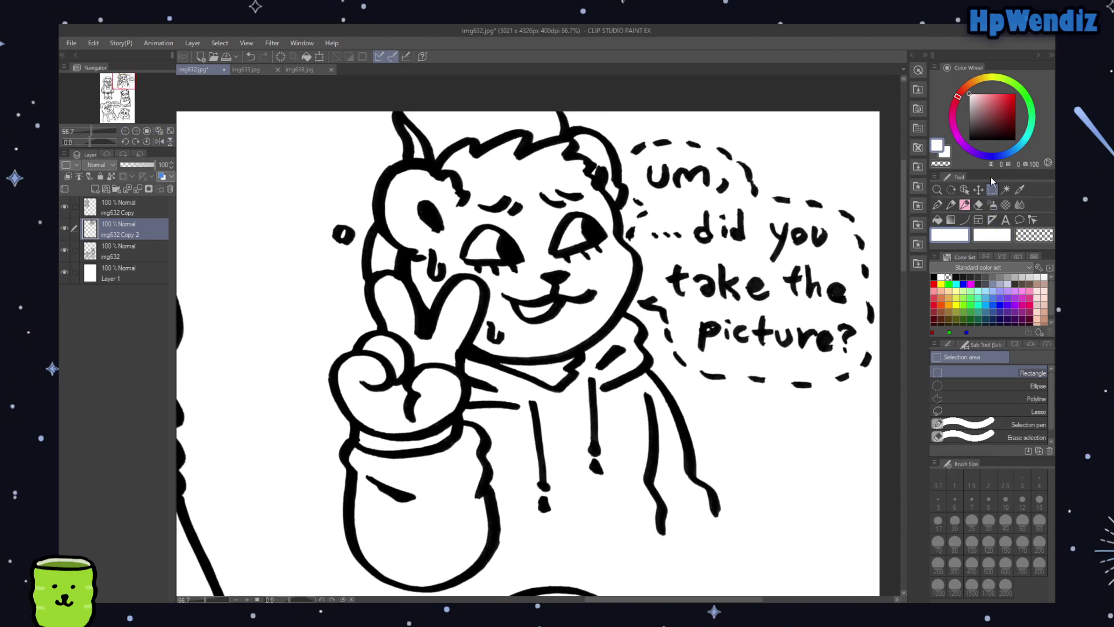
# Step: Lasso the peace-sign hand with its cuff and sleeve, and cut and paste them onto a separate layer
pyautogui.click(966, 410)
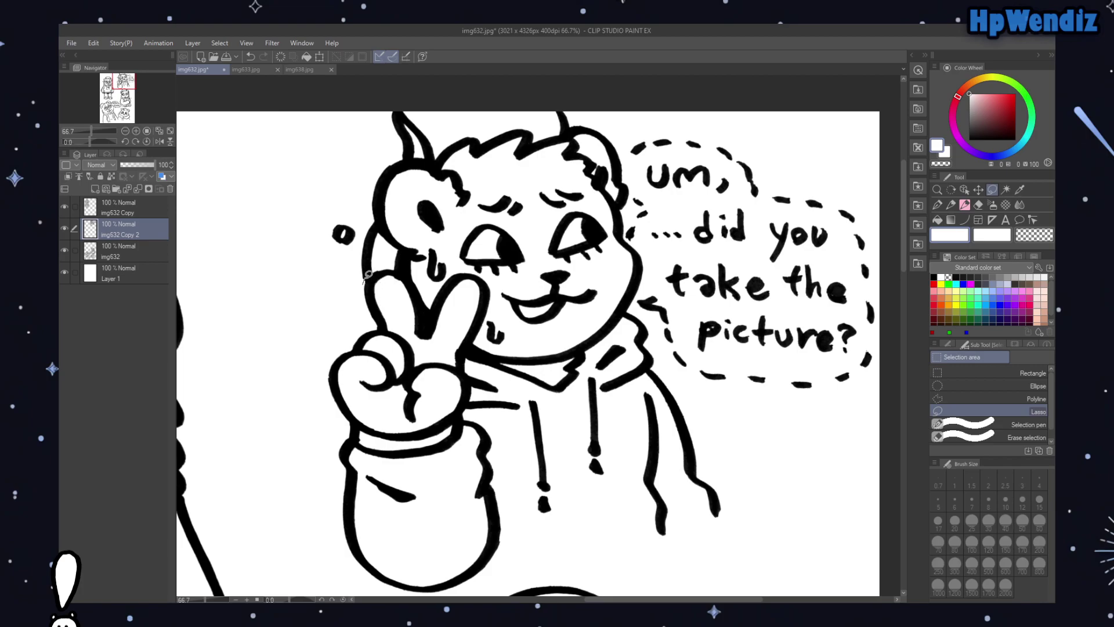
pyautogui.moveTo(367, 275); pyautogui.dragTo(361, 286)
pyautogui.click(333, 330)
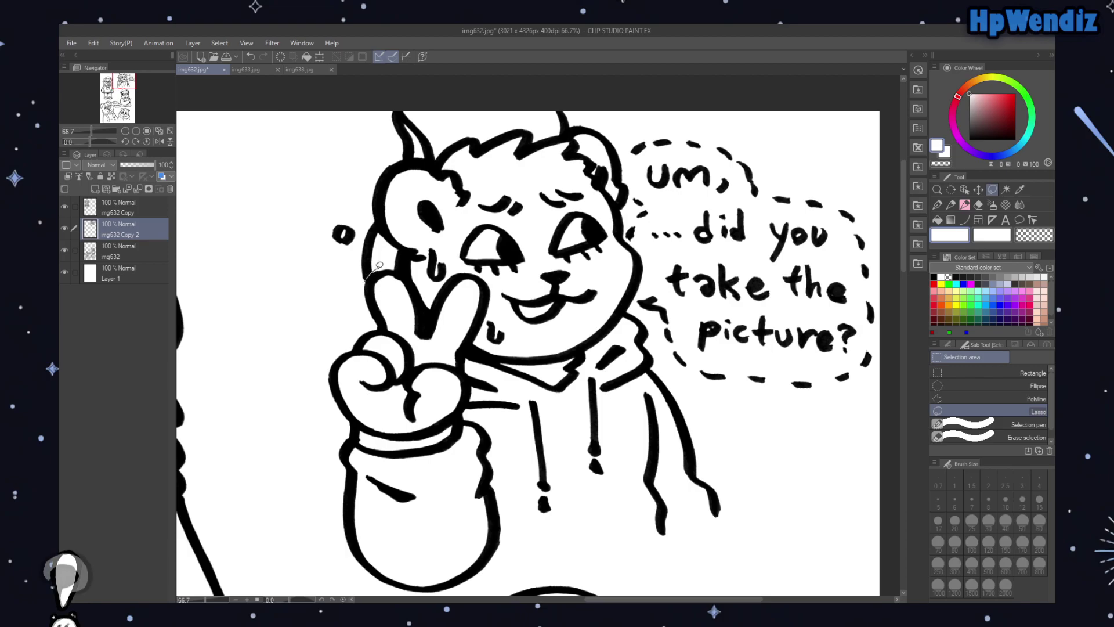
pyautogui.moveTo(398, 266); pyautogui.dragTo(409, 269)
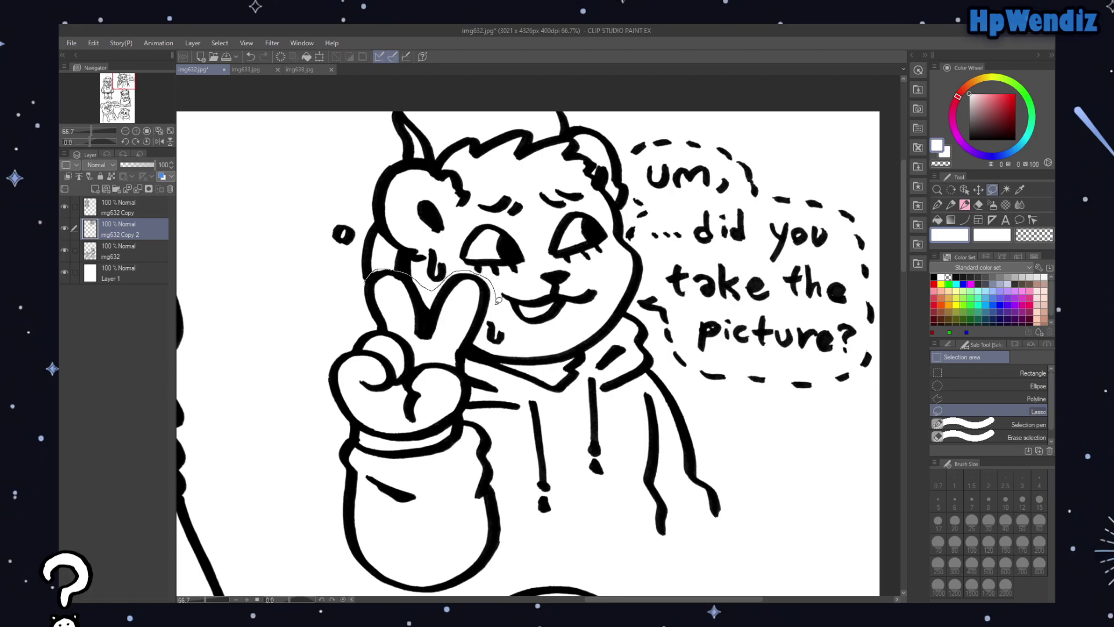
pyautogui.moveTo(480, 332)
pyautogui.mouseDown()
pyautogui.moveTo(471, 345)
pyautogui.moveTo(482, 373)
pyautogui.mouseUp()
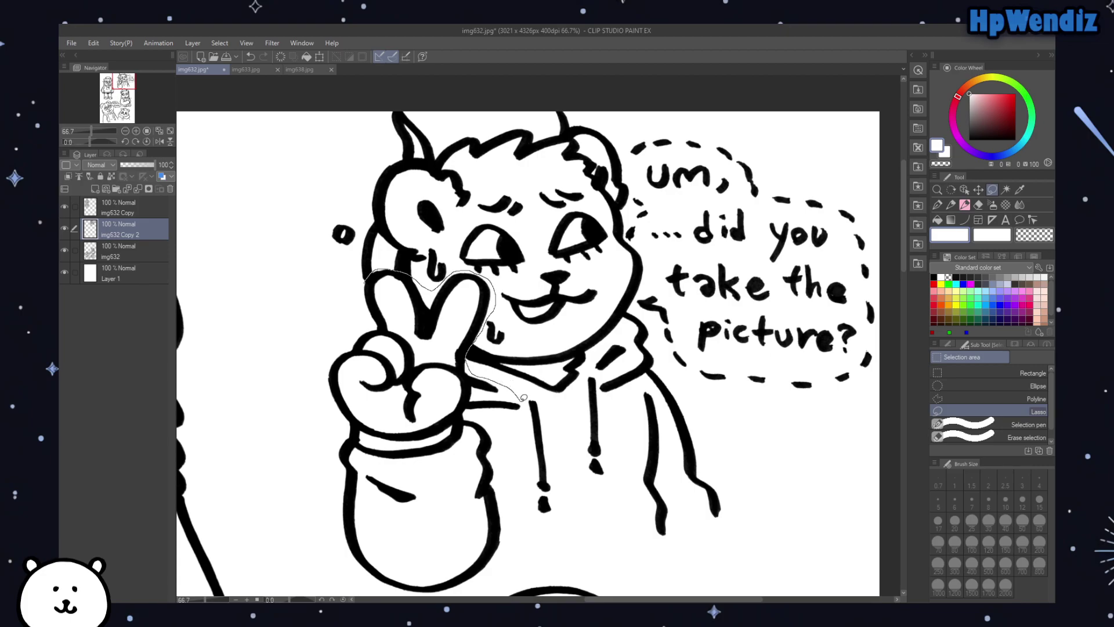
pyautogui.moveTo(526, 427)
pyautogui.mouseDown()
pyautogui.moveTo(529, 507)
pyautogui.moveTo(500, 562)
pyautogui.moveTo(464, 589)
pyautogui.moveTo(375, 593)
pyautogui.moveTo(286, 438)
pyautogui.moveTo(290, 341)
pyautogui.mouseUp()
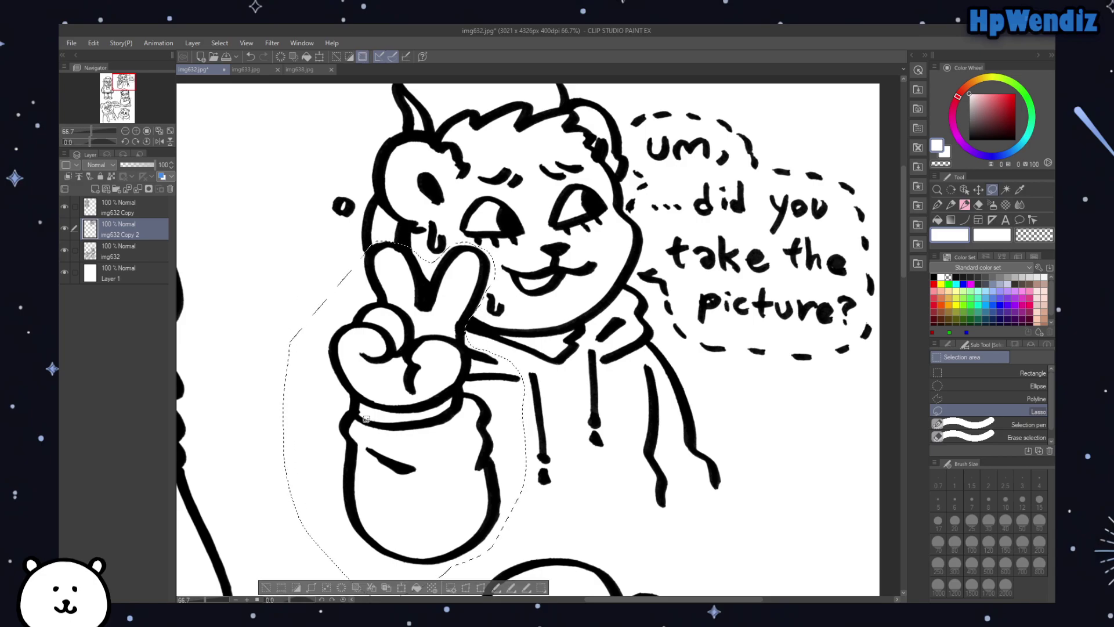
pyautogui.hotkey('ctrl', 'x')
pyautogui.hotkey('ctrl', 'v')
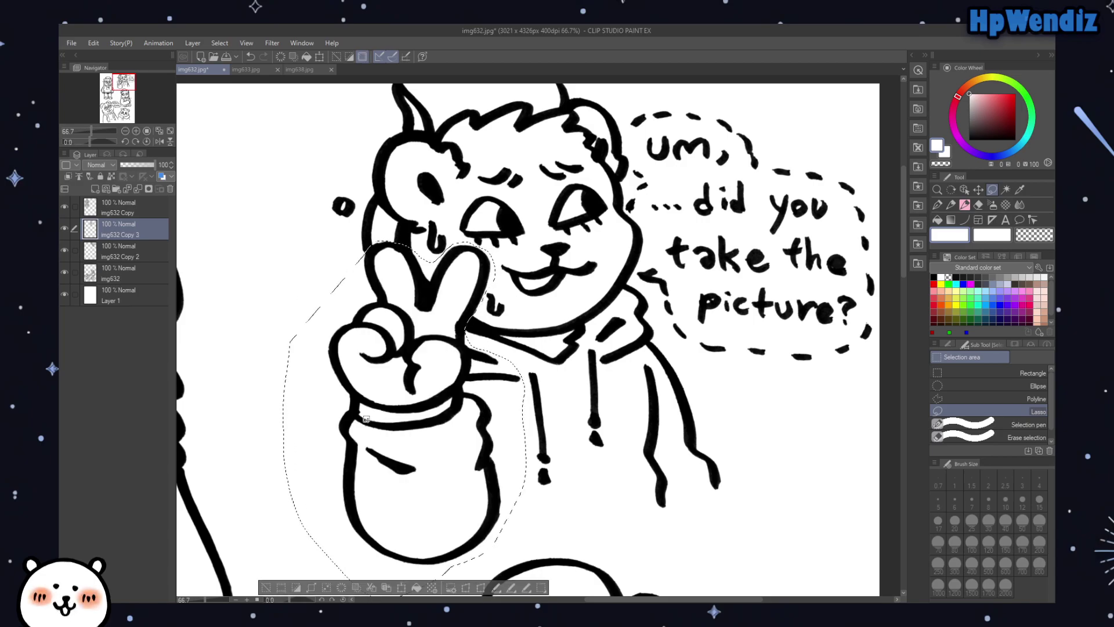
# Step: Shrink the peace-sign hand and sleeve with Scale/Rotate, position them against the chest, and merge them into img632 Copy 2
pyautogui.click(320, 56)
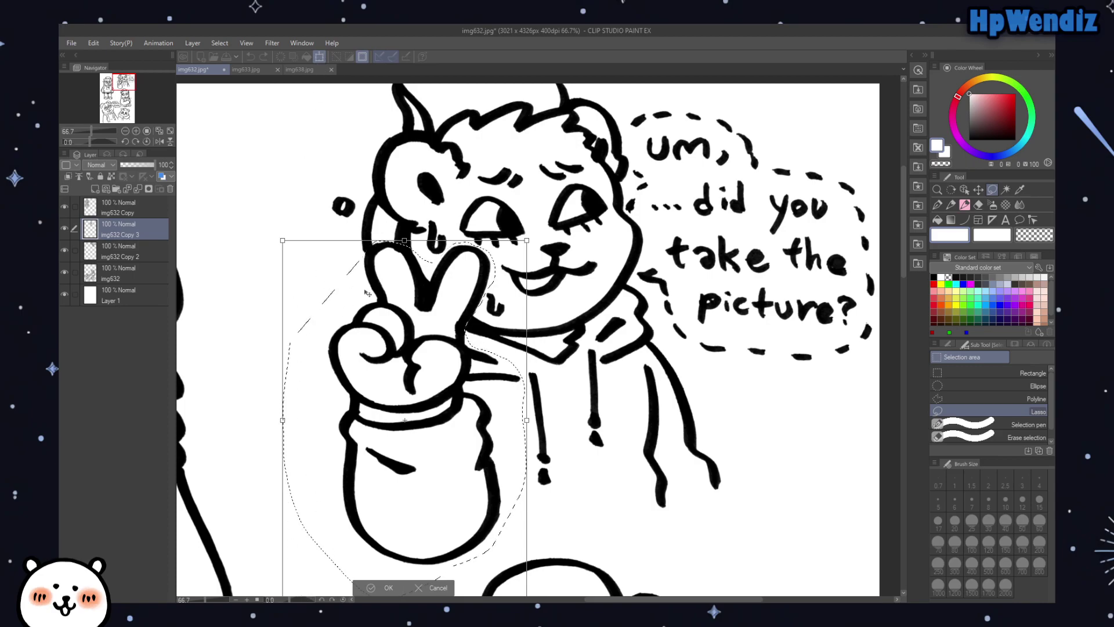
pyautogui.scroll(-1, 903, 269)
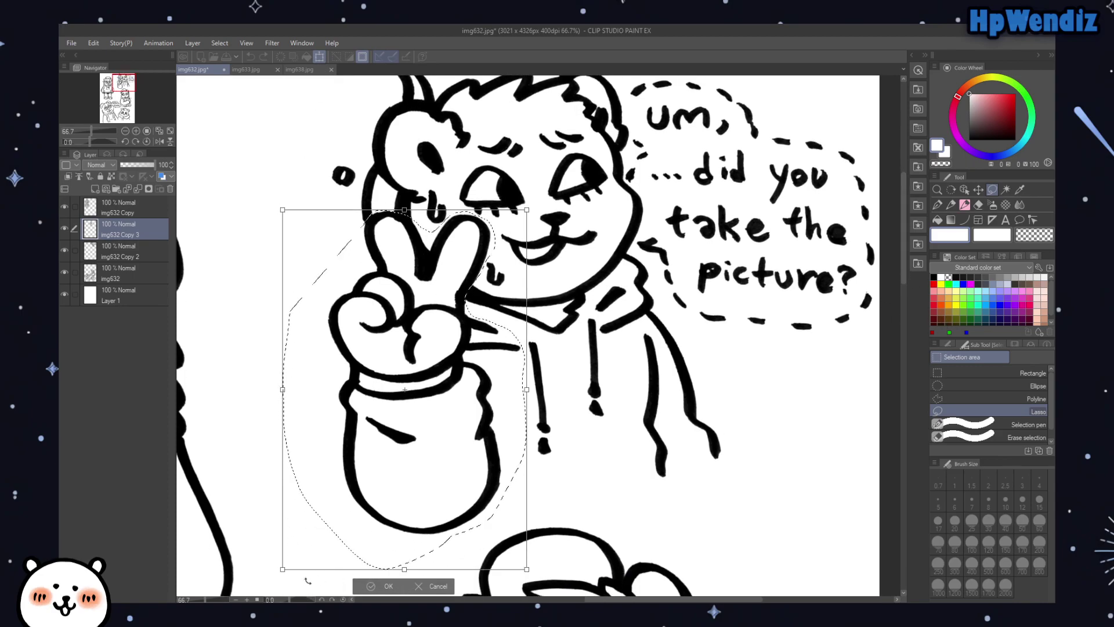
pyautogui.moveTo(283, 569); pyautogui.dragTo(341, 482)
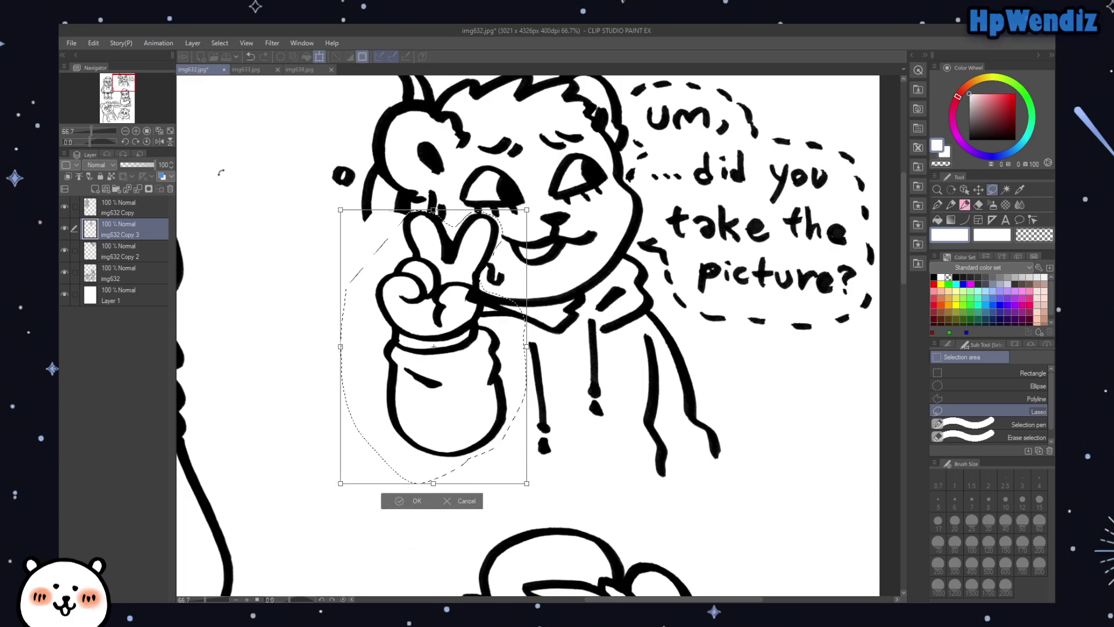
pyautogui.click(125, 131)
pyautogui.moveTo(460, 375)
pyautogui.mouseDown()
pyautogui.moveTo(446, 398)
pyautogui.moveTo(456, 391)
pyautogui.mouseUp()
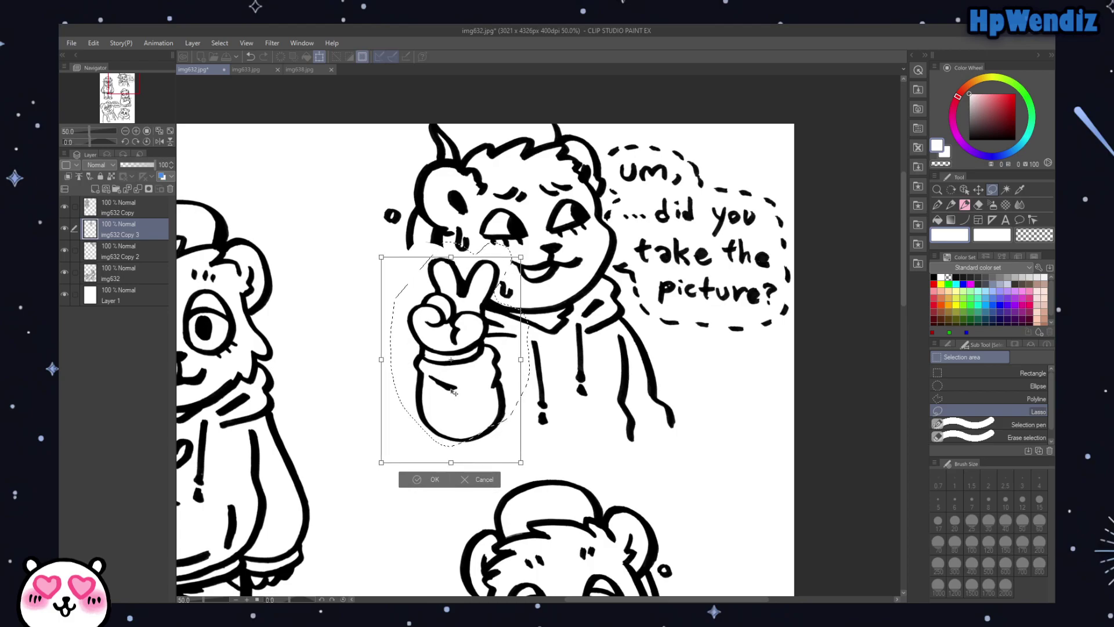
pyautogui.click(437, 479)
pyautogui.click(438, 502)
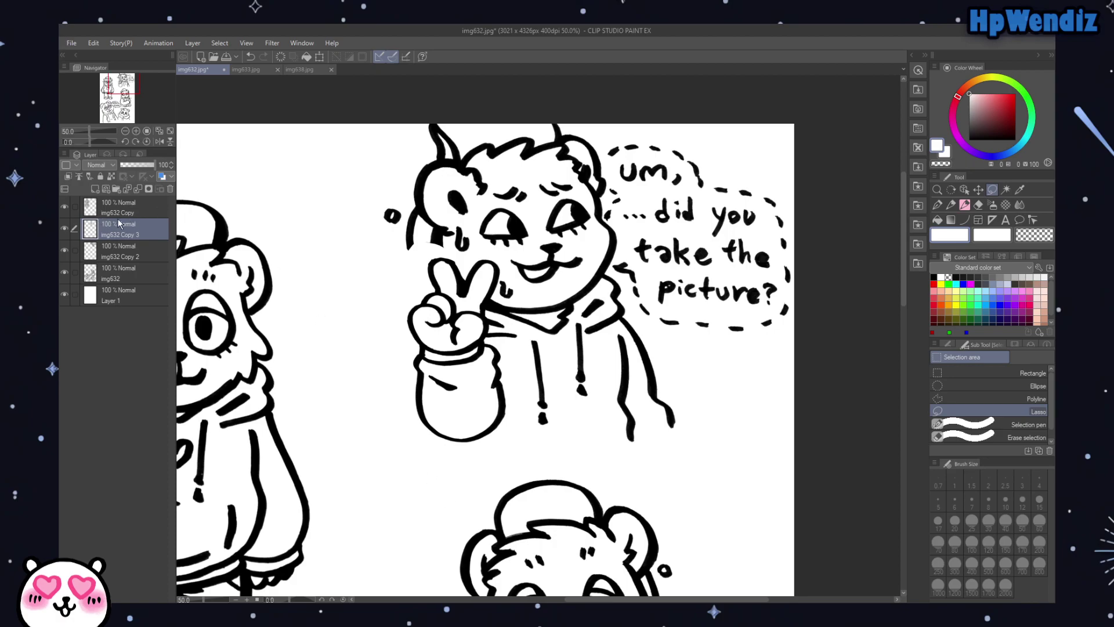
pyautogui.click(140, 189)
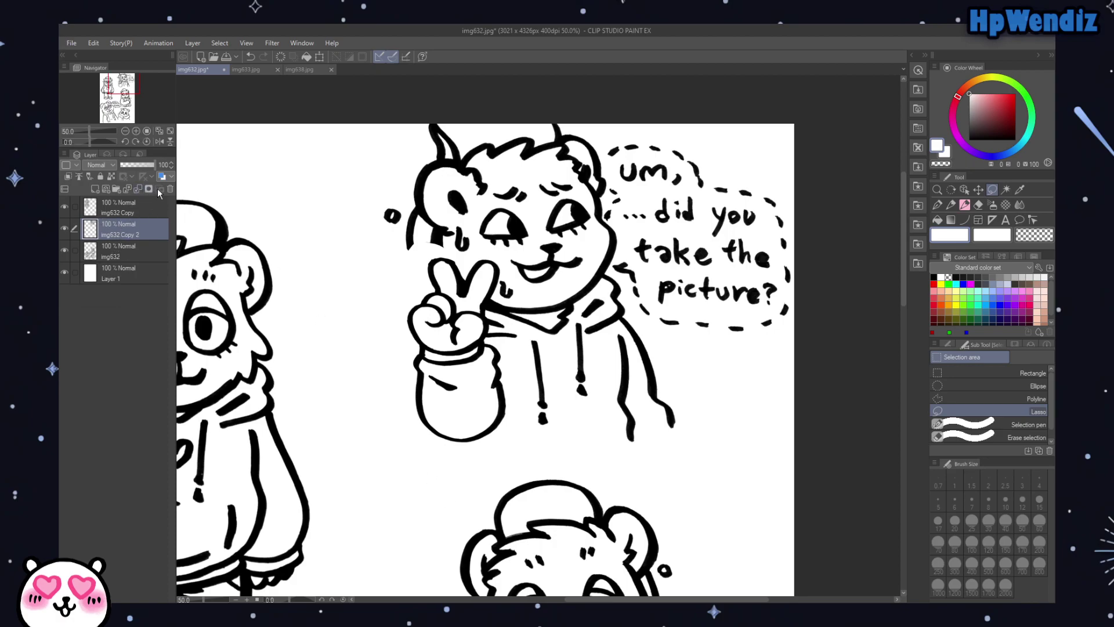
# Step: Flip the canvas view horizontally and lasso only the raised arm's puffy sleeve, just below the wrist cuff
pyautogui.click(162, 141)
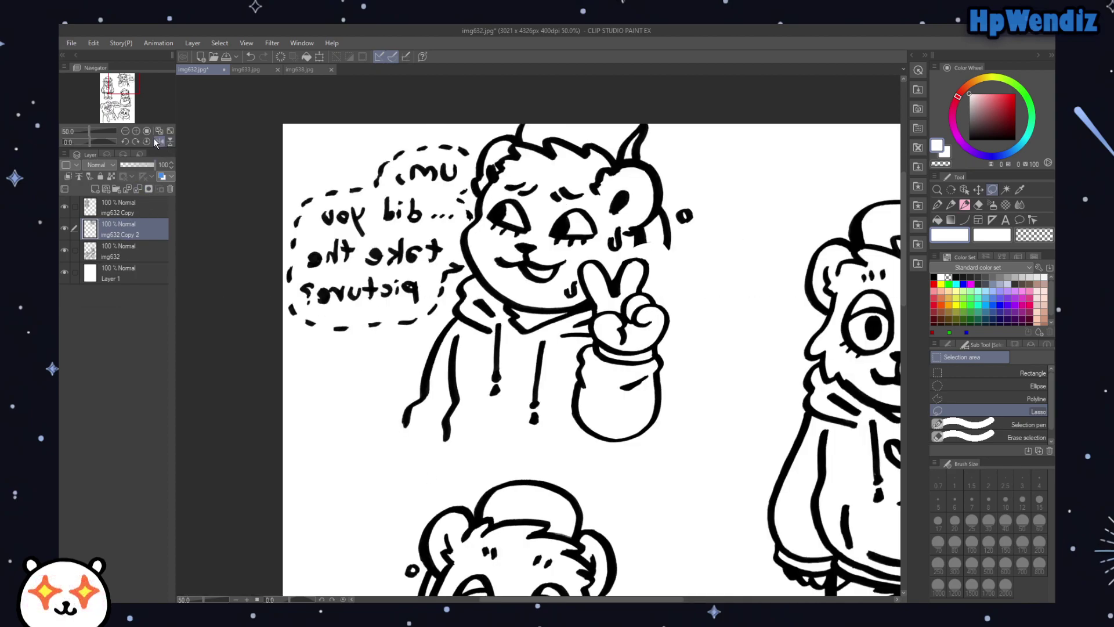
pyautogui.click(136, 131)
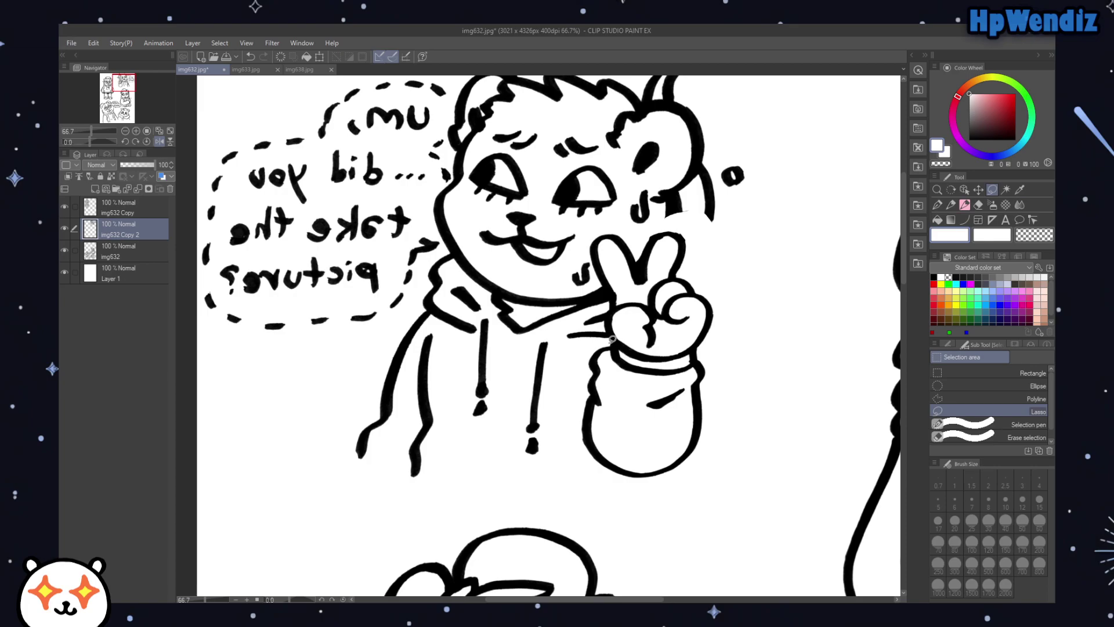
pyautogui.moveTo(613, 350)
pyautogui.mouseDown()
pyautogui.moveTo(624, 380)
pyautogui.moveTo(659, 384)
pyautogui.mouseUp()
pyautogui.hotkey('ctrl', 'd')
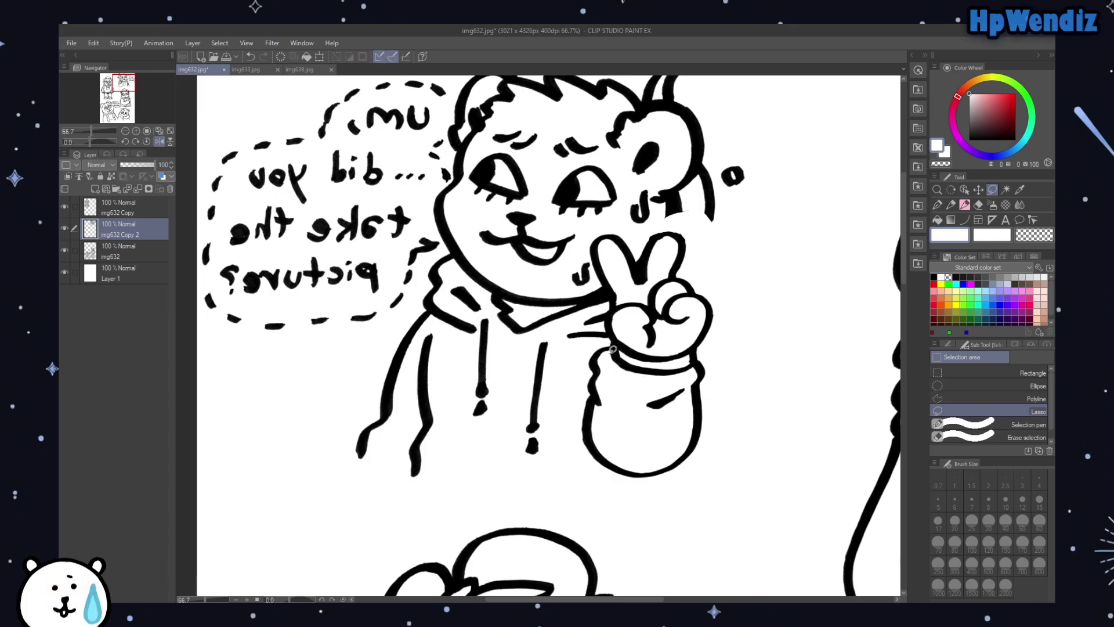
pyautogui.moveTo(600, 336)
pyautogui.mouseDown()
pyautogui.moveTo(572, 381)
pyautogui.moveTo(588, 476)
pyautogui.moveTo(697, 507)
pyautogui.moveTo(748, 409)
pyautogui.moveTo(714, 349)
pyautogui.moveTo(637, 387)
pyautogui.mouseUp()
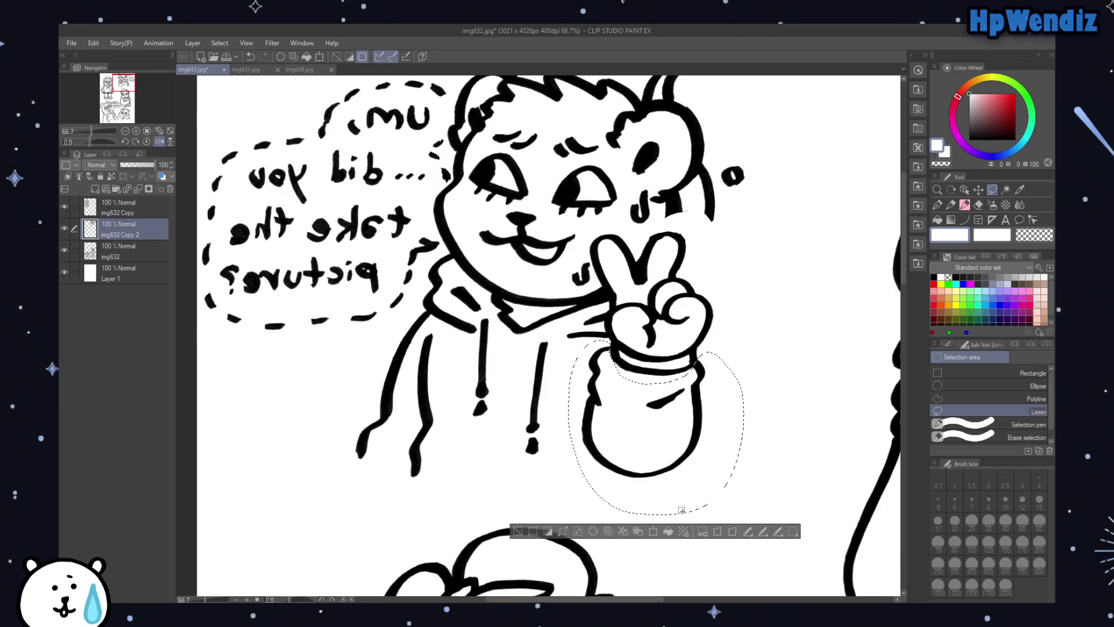
# Step: Skew and slightly lengthen the selected sleeve by shifting its lower edge and pulling in both upper corners, and deselect
pyautogui.click(718, 531)
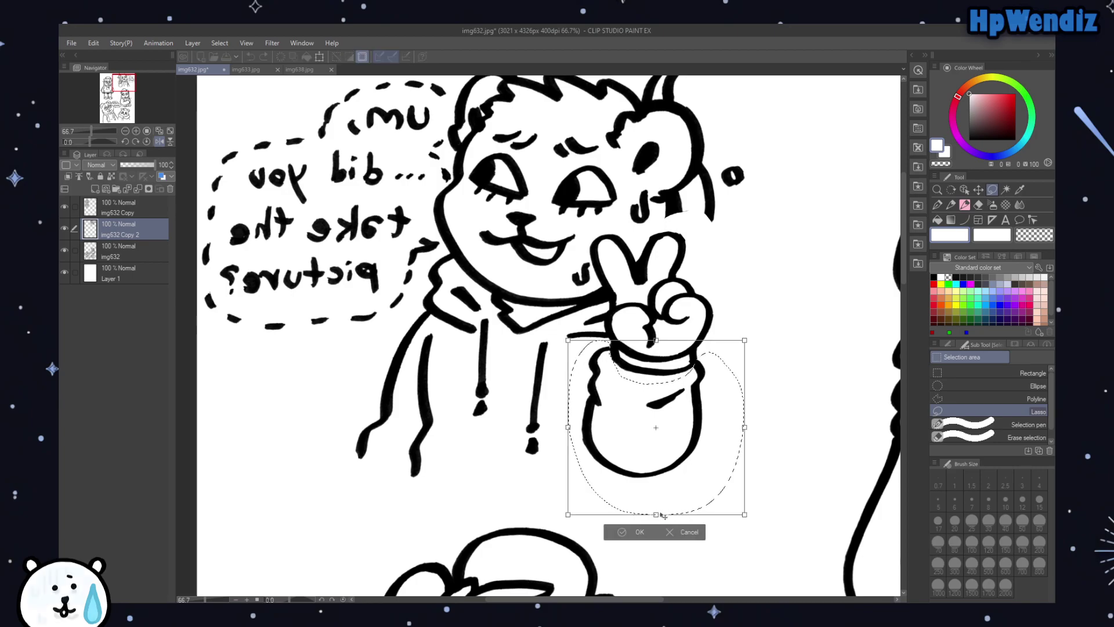
pyautogui.moveTo(664, 514); pyautogui.dragTo(672, 530)
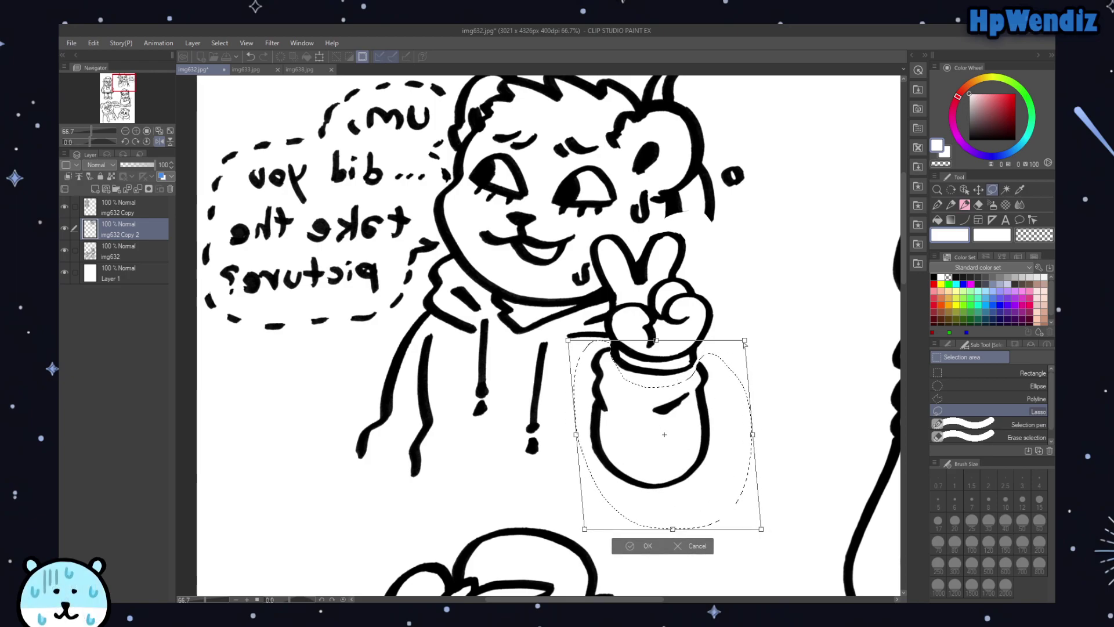
pyautogui.moveTo(743, 339); pyautogui.dragTo(737, 338)
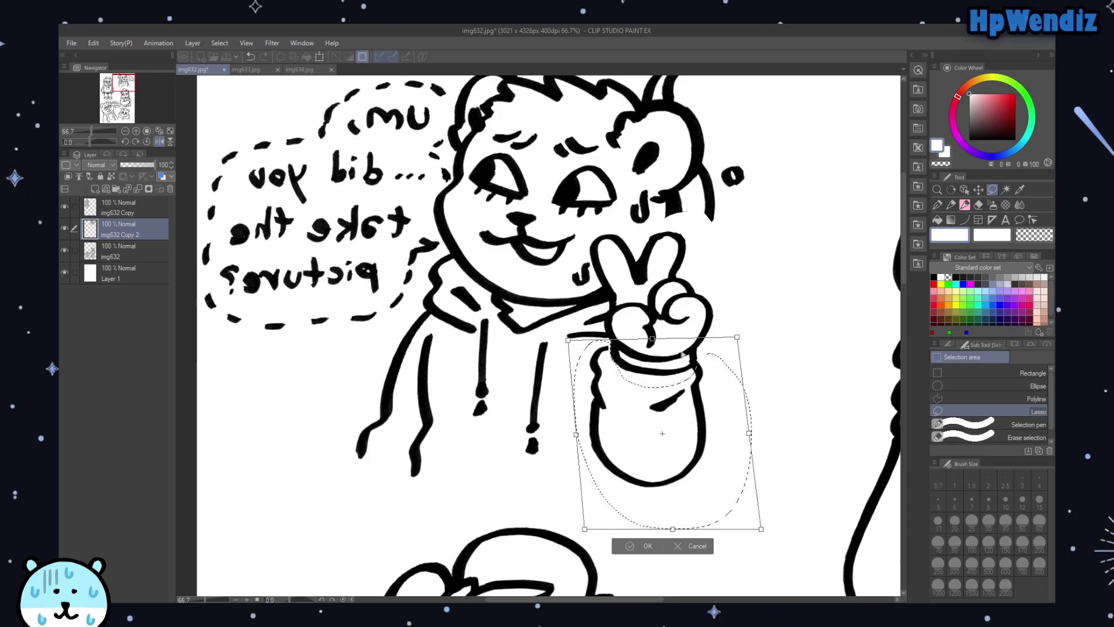
pyautogui.moveTo(568, 340); pyautogui.dragTo(578, 347)
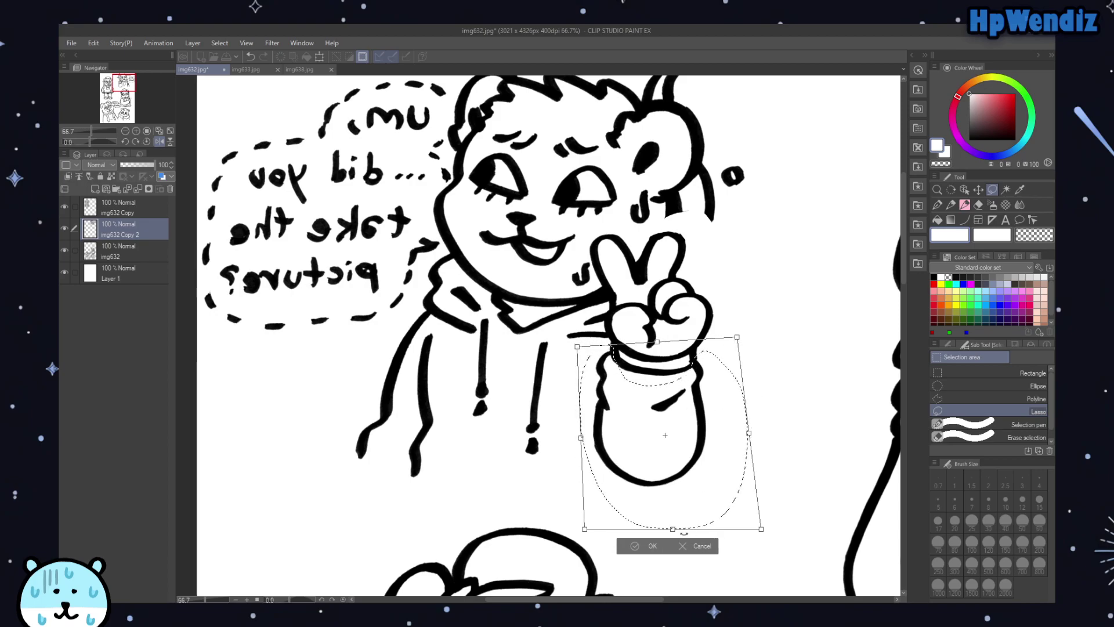
pyautogui.moveTo(673, 529); pyautogui.dragTo(676, 530)
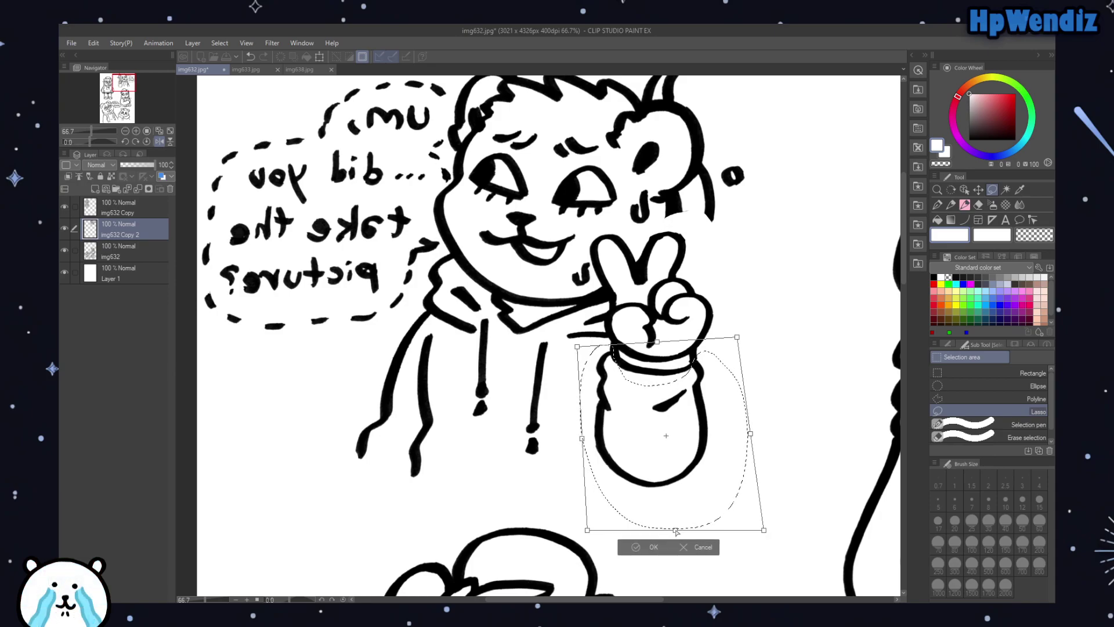
pyautogui.click(650, 554)
pyautogui.click(667, 567)
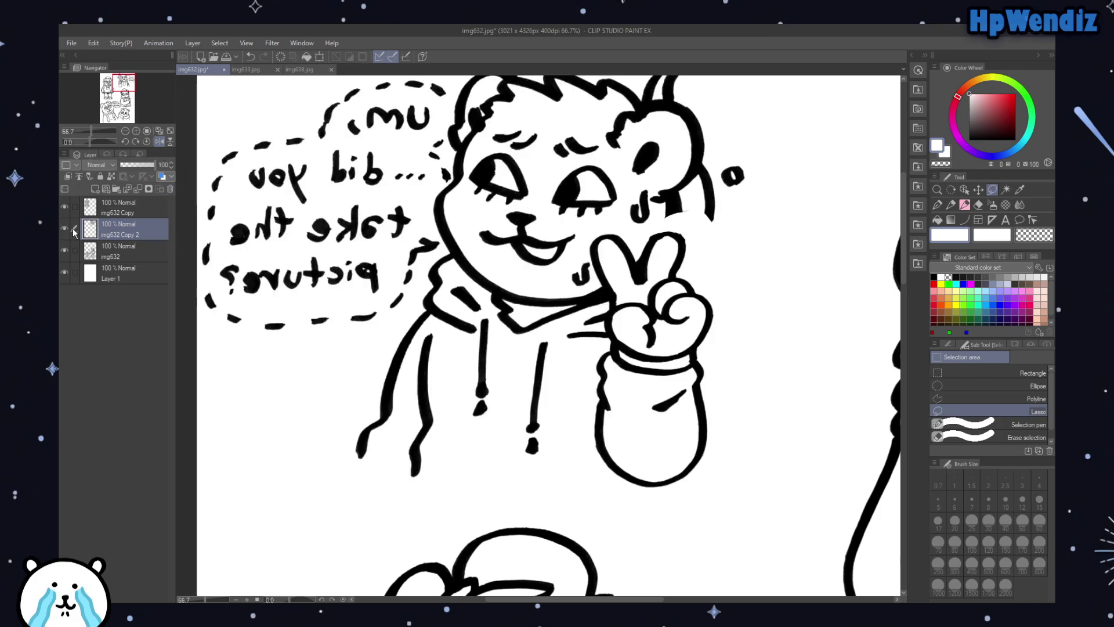
# Step: Trim the cut line end below the ear with the Hard eraser, and try a black SU-Cream Pencil stroke on the nearby fingertip
pyautogui.click(978, 204)
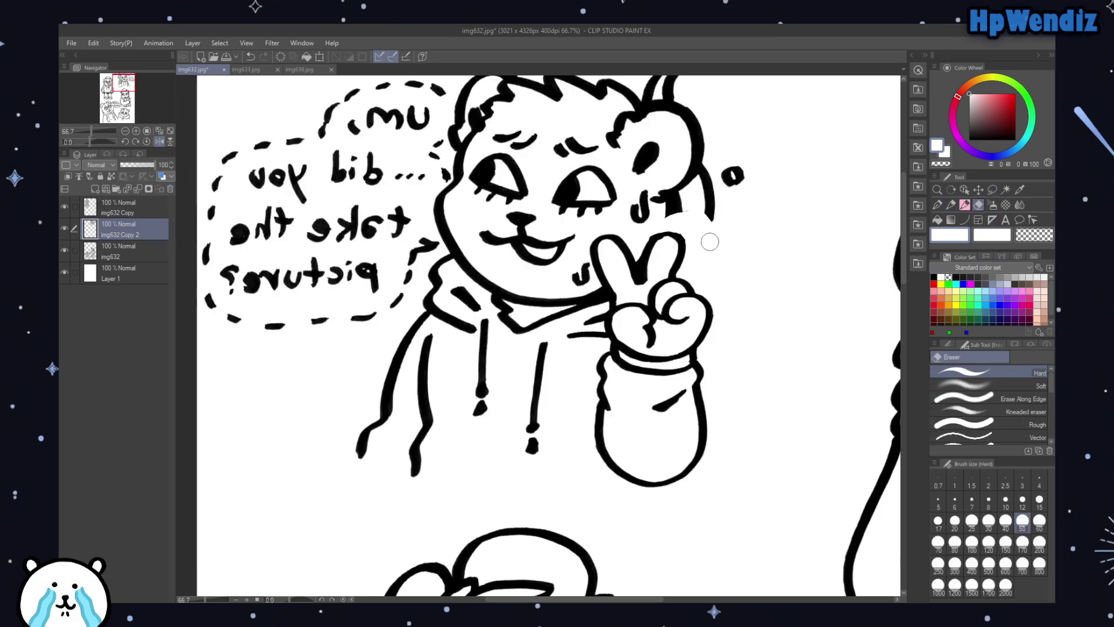
pyautogui.moveTo(687, 209); pyautogui.dragTo(683, 210)
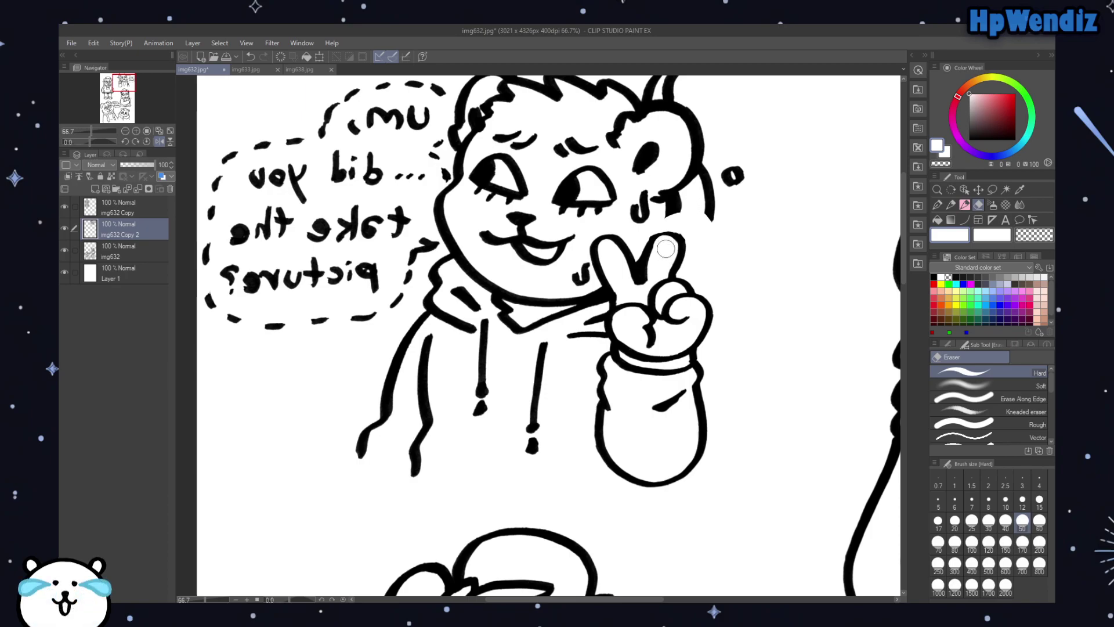
pyautogui.click(964, 204)
pyautogui.click(1014, 139)
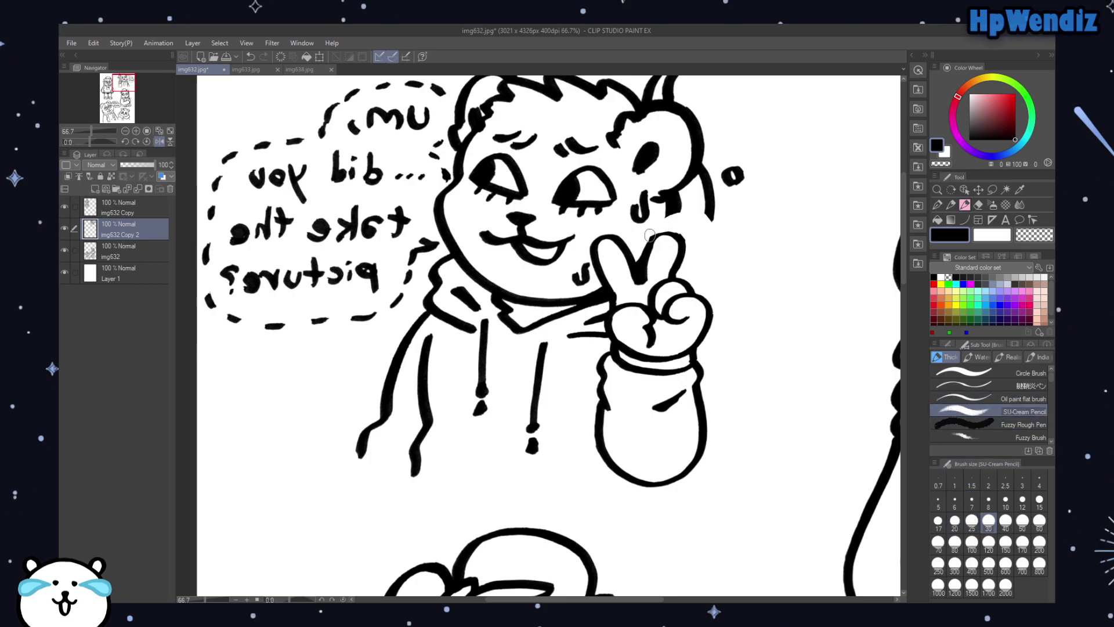
pyautogui.moveTo(648, 249)
pyautogui.mouseDown()
pyautogui.moveTo(662, 229)
pyautogui.moveTo(677, 230)
pyautogui.moveTo(681, 250)
pyautogui.mouseUp()
pyautogui.click(159, 141)
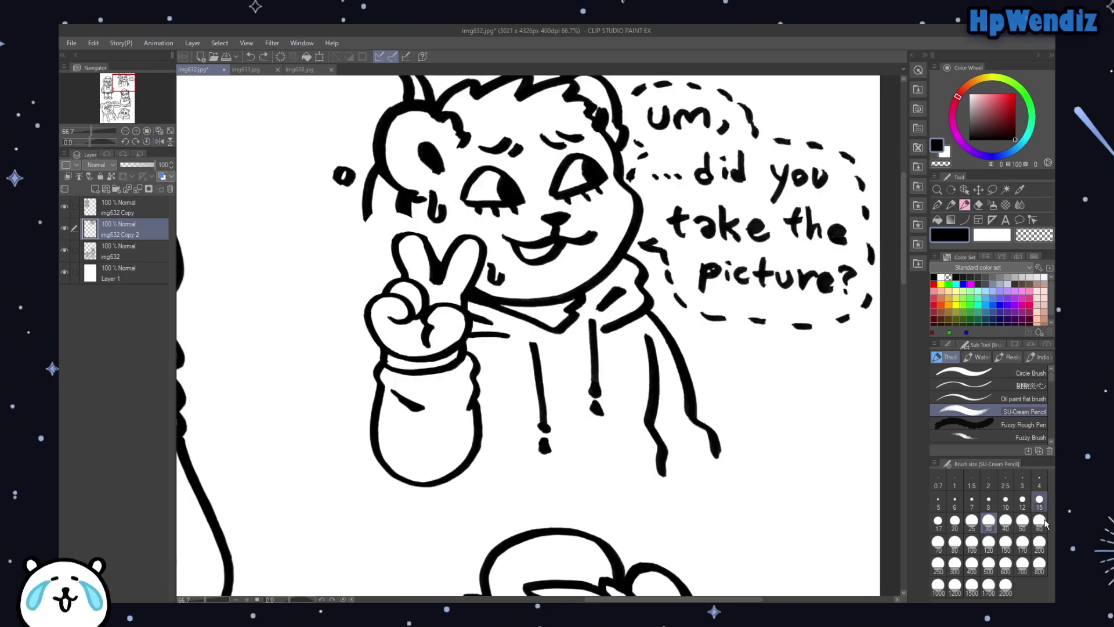
# Step: Thicken the peace sign's outer fingertip outline with the SU-Cream Pencil at size 25, undoing and redrawing the stroke as needed
pyautogui.click(971, 520)
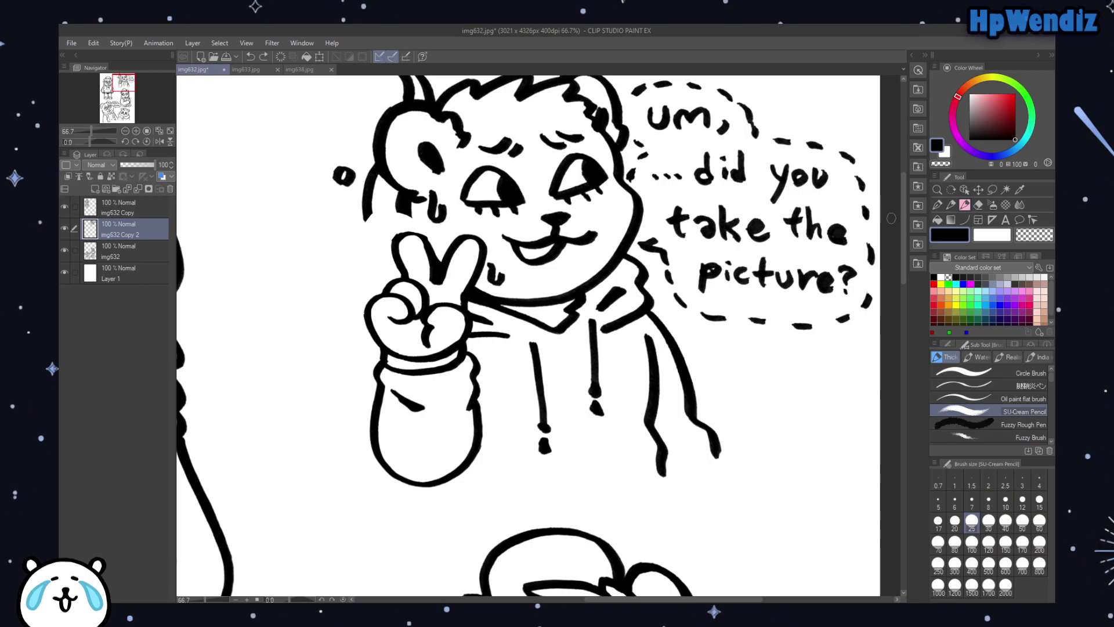
pyautogui.moveTo(903, 227); pyautogui.dragTo(902, 215)
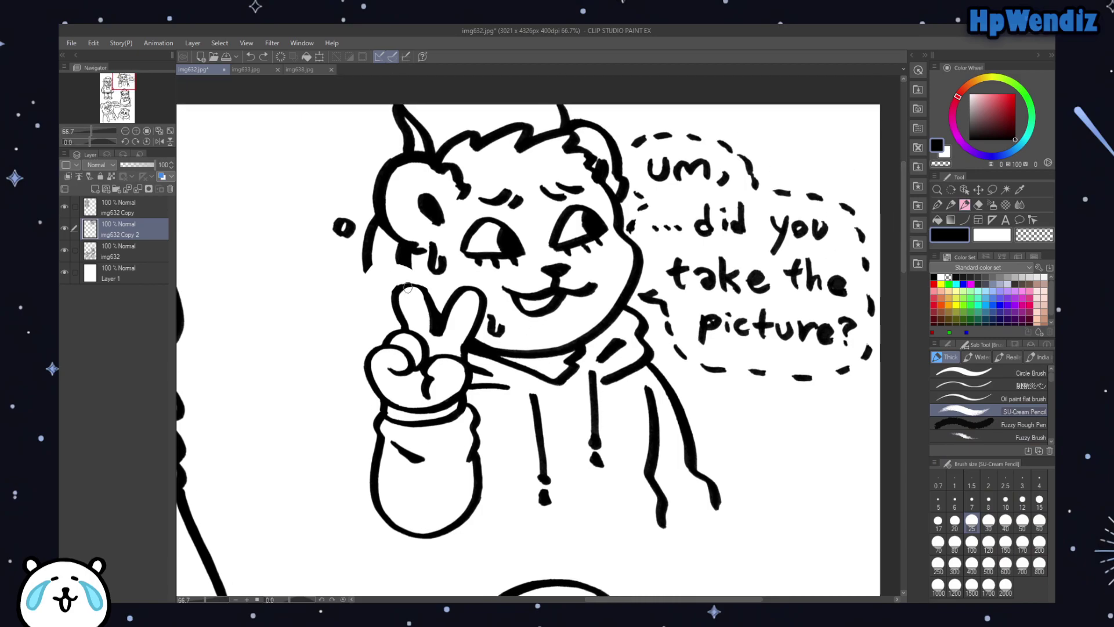
pyautogui.moveTo(395, 292)
pyautogui.mouseDown()
pyautogui.moveTo(417, 278)
pyautogui.moveTo(439, 316)
pyautogui.mouseUp()
pyautogui.click(250, 57)
pyautogui.moveTo(395, 293)
pyautogui.mouseDown()
pyautogui.moveTo(411, 280)
pyautogui.moveTo(431, 303)
pyautogui.mouseUp()
pyautogui.click(250, 56)
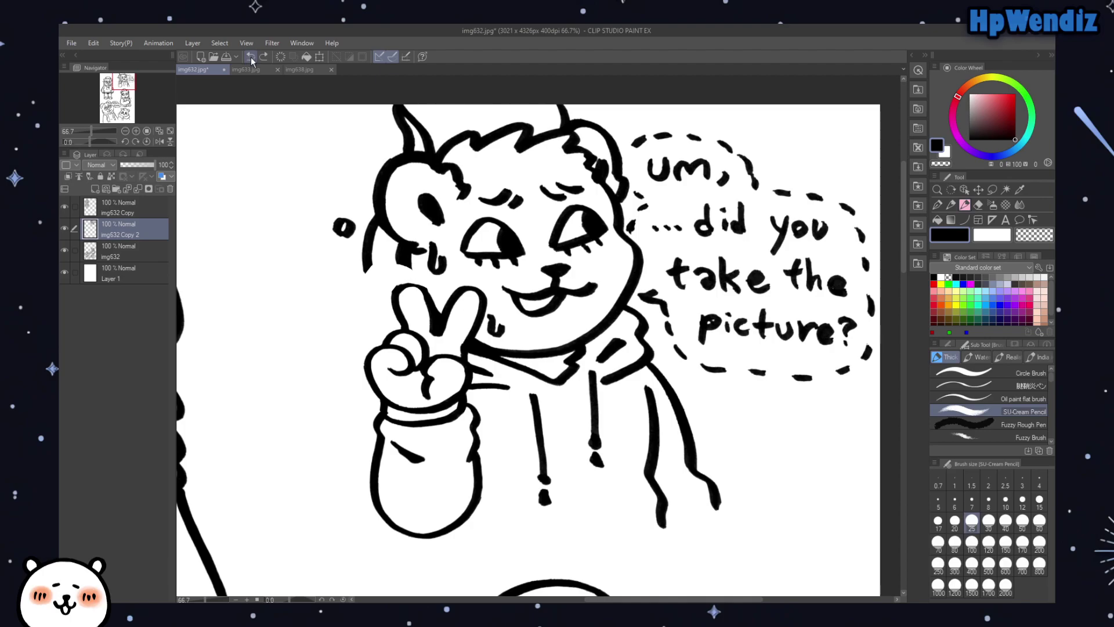
pyautogui.moveTo(400, 287)
pyautogui.mouseDown()
pyautogui.moveTo(416, 282)
pyautogui.moveTo(431, 307)
pyautogui.mouseUp()
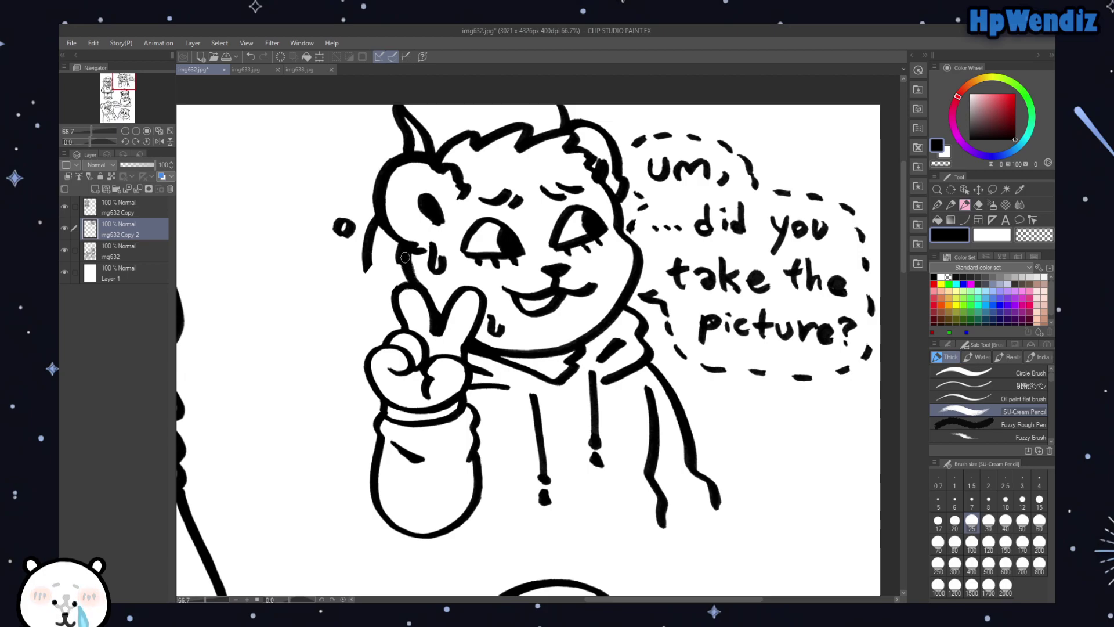
# Step: Extend the broken head lines below the ear down to the fingers in black, and thin the outer line's edge using transparent colour
pyautogui.moveTo(398, 263)
pyautogui.mouseDown()
pyautogui.moveTo(396, 305)
pyautogui.moveTo(367, 260)
pyautogui.moveTo(403, 325)
pyautogui.moveTo(373, 276)
pyautogui.moveTo(387, 303)
pyautogui.moveTo(372, 239)
pyautogui.mouseUp()
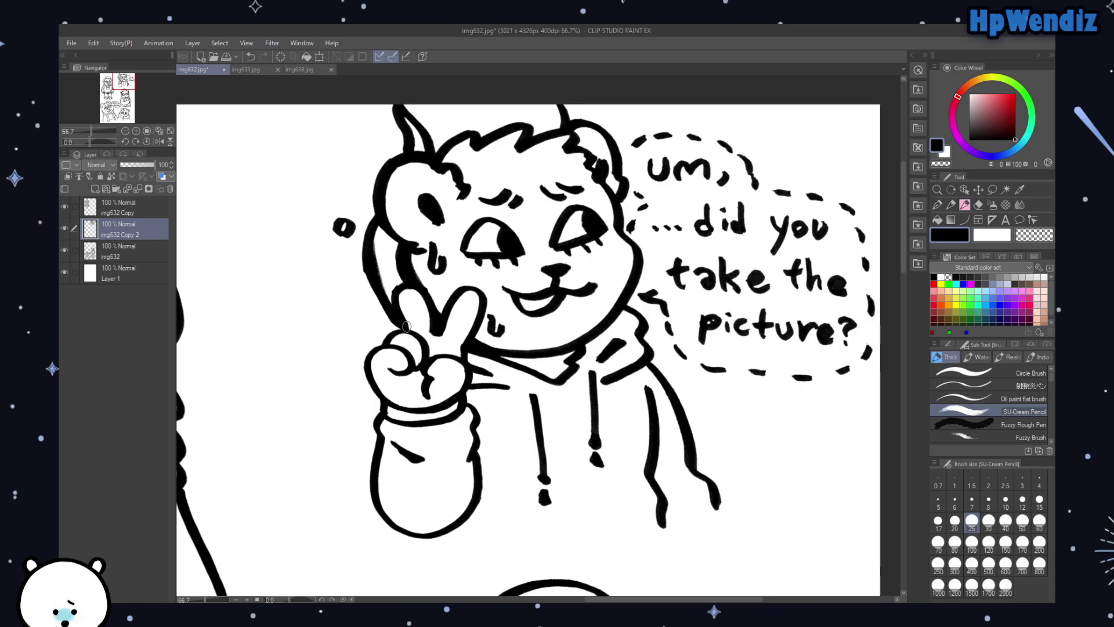
pyautogui.click(942, 163)
pyautogui.moveTo(360, 255); pyautogui.dragTo(376, 298)
pyautogui.moveTo(359, 235); pyautogui.dragTo(376, 303)
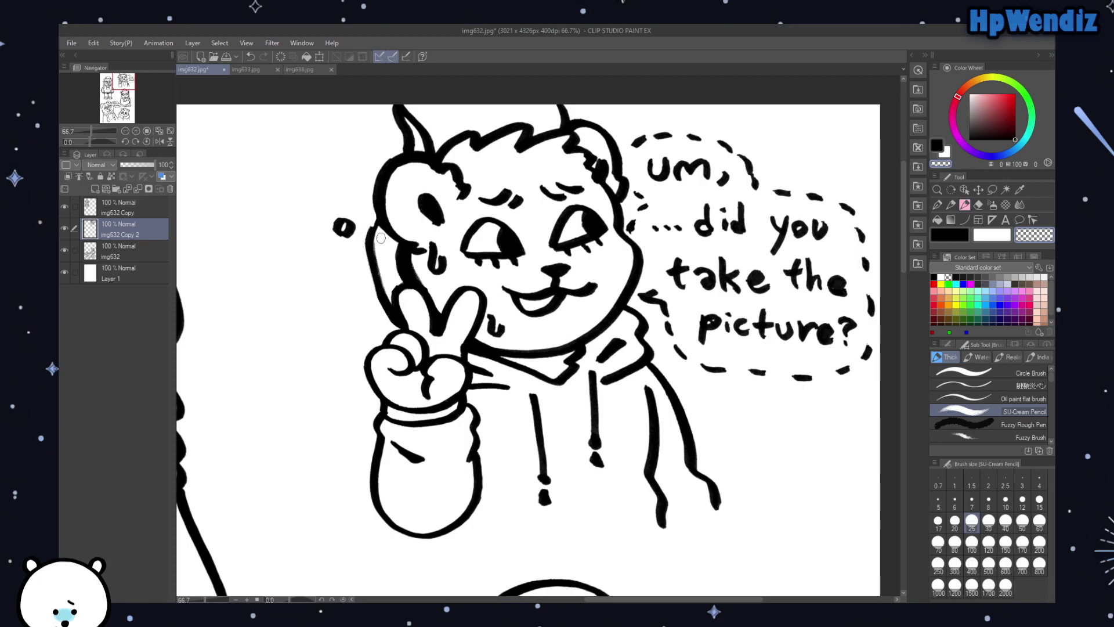
pyautogui.click(936, 145)
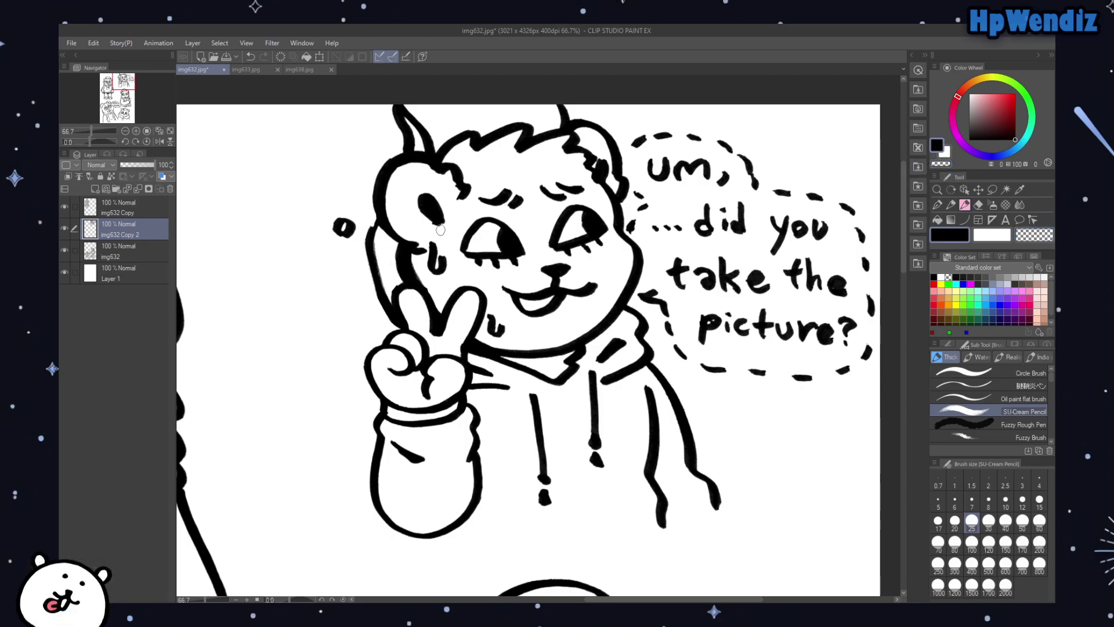
# Step: Redraw the cheek line below the ear in black with the SU-Cream Pencil, trimming its outer edge with transparent colour
pyautogui.moveTo(374, 220); pyautogui.dragTo(377, 216)
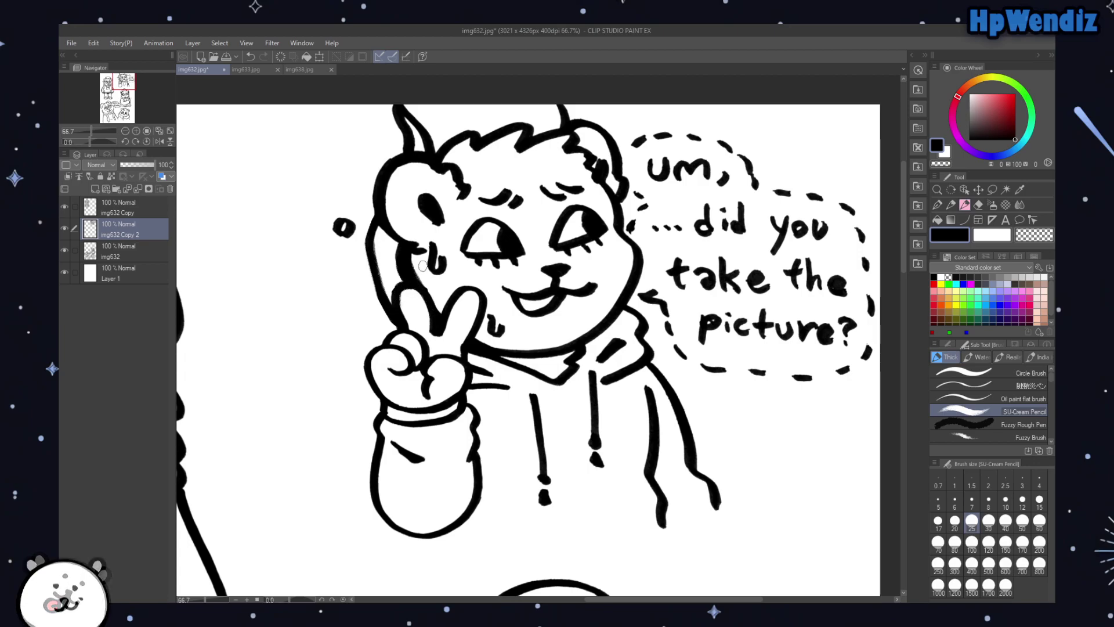
pyautogui.moveTo(413, 255); pyautogui.dragTo(430, 293)
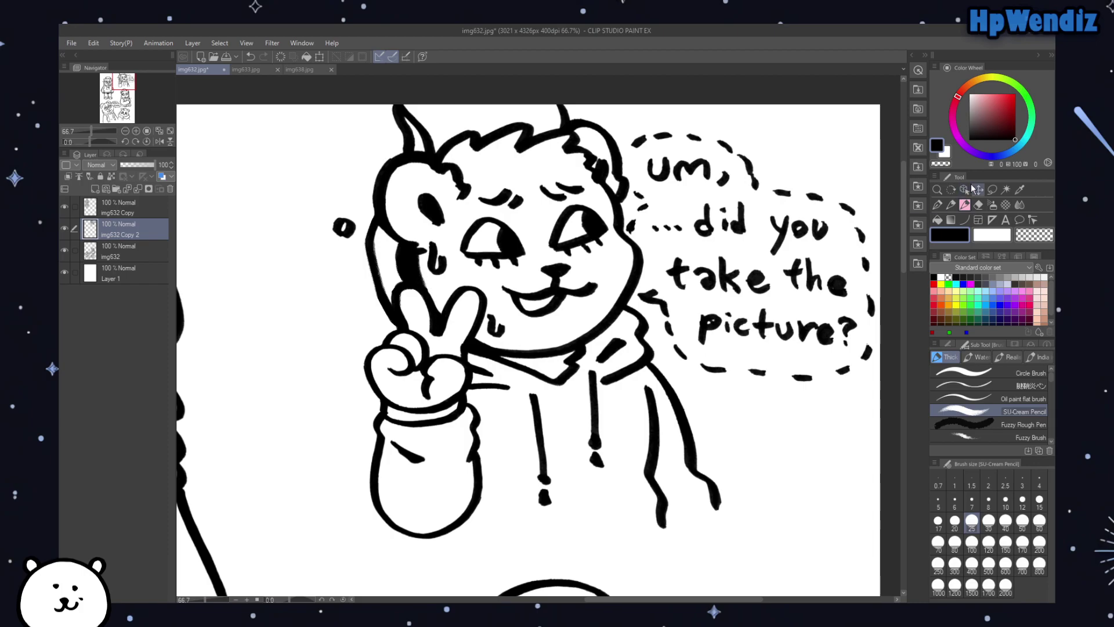
pyautogui.click(941, 163)
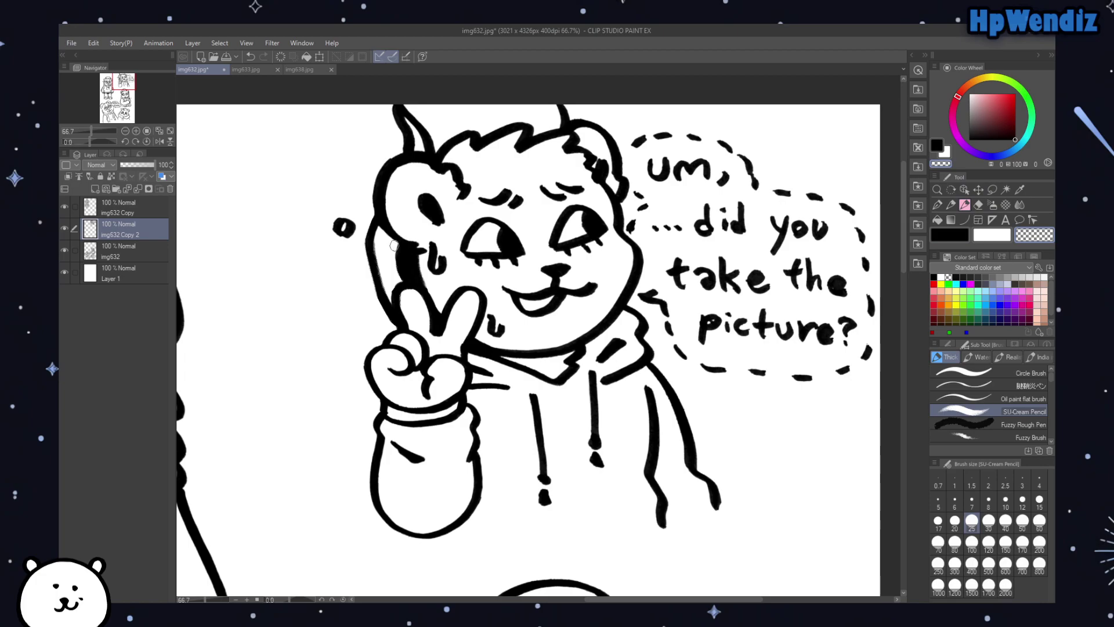
pyautogui.moveTo(402, 249)
pyautogui.mouseDown()
pyautogui.moveTo(390, 246)
pyautogui.moveTo(410, 277)
pyautogui.mouseUp()
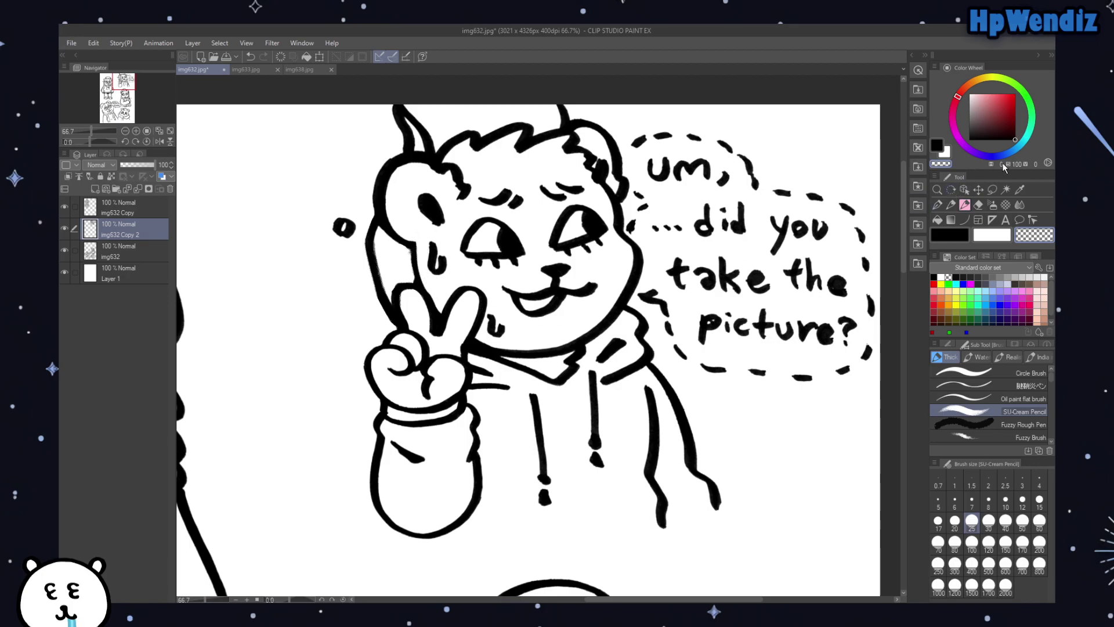
pyautogui.click(936, 145)
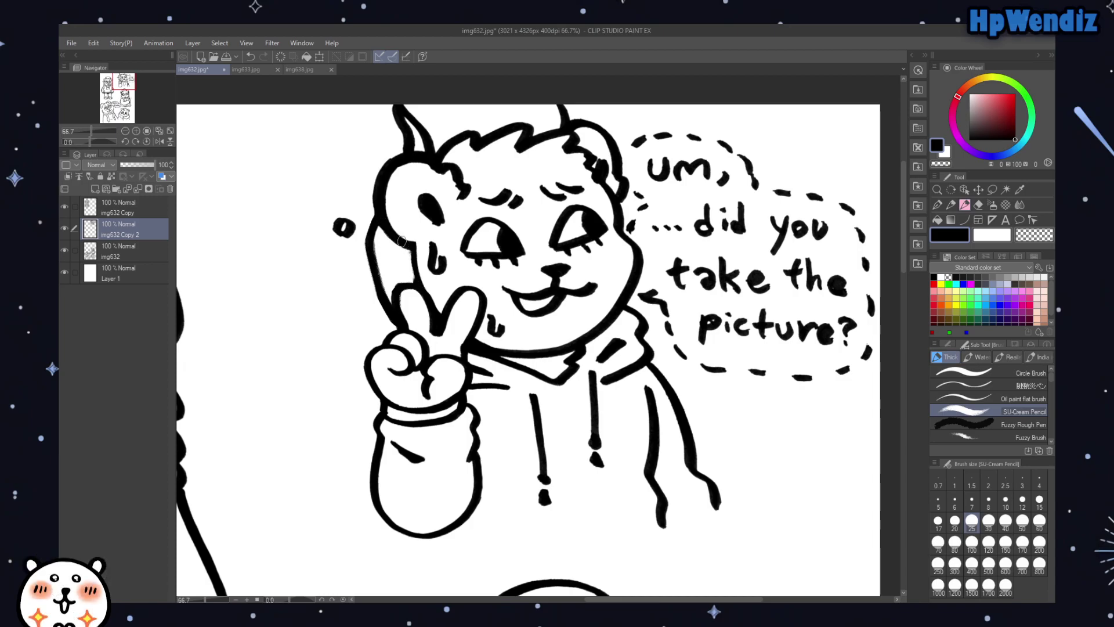
pyautogui.moveTo(414, 243); pyautogui.dragTo(420, 287)
pyautogui.moveTo(409, 246); pyautogui.dragTo(409, 272)
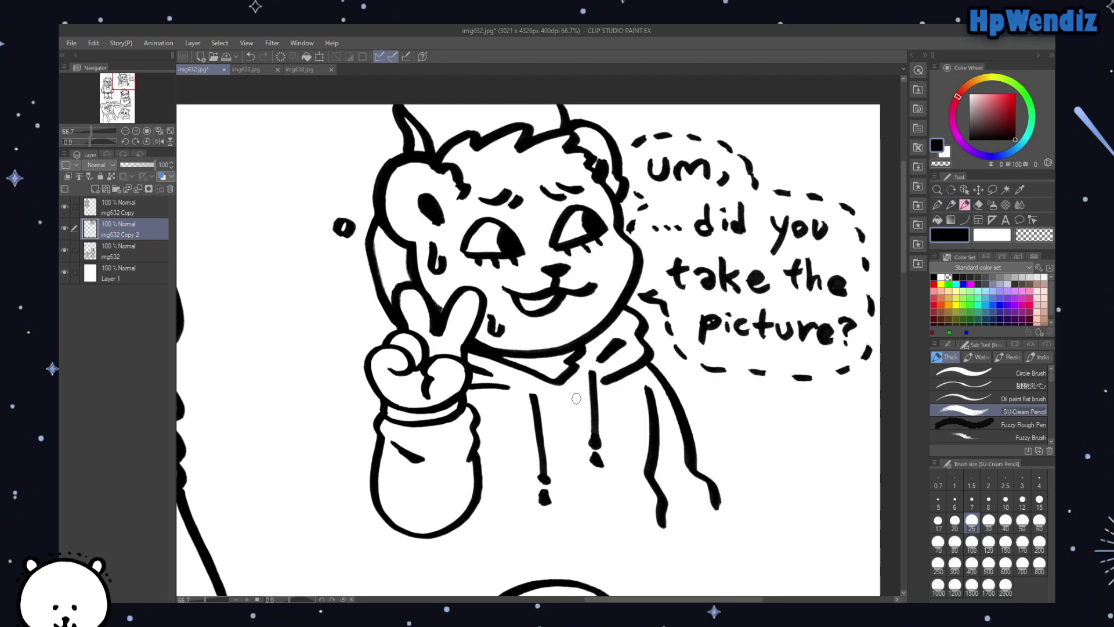
# Step: Rework the fur tuft at the inner edge of the far ear, alternating black and transparent colour
pyautogui.click(941, 165)
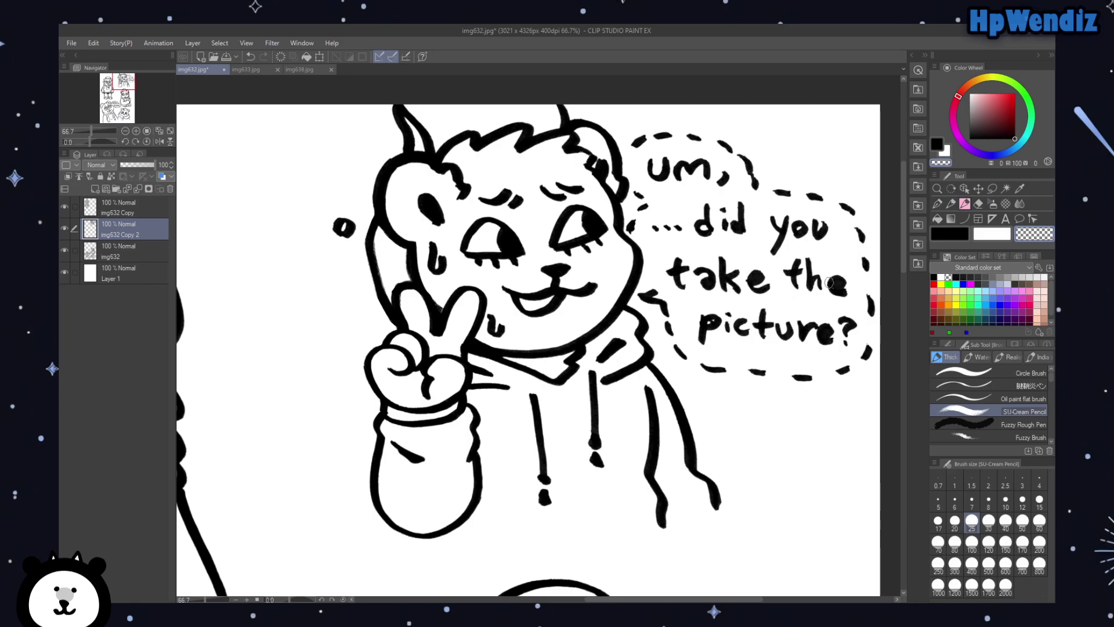
pyautogui.click(941, 148)
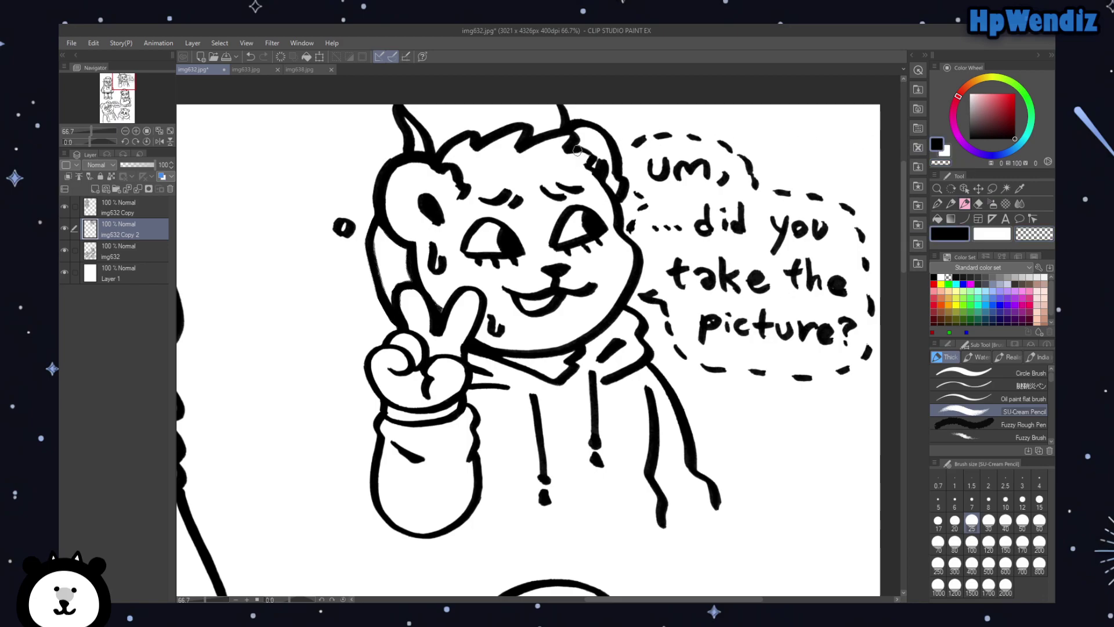
pyautogui.moveTo(589, 155)
pyautogui.mouseDown()
pyautogui.moveTo(583, 168)
pyautogui.moveTo(599, 179)
pyautogui.mouseUp()
pyautogui.click(940, 163)
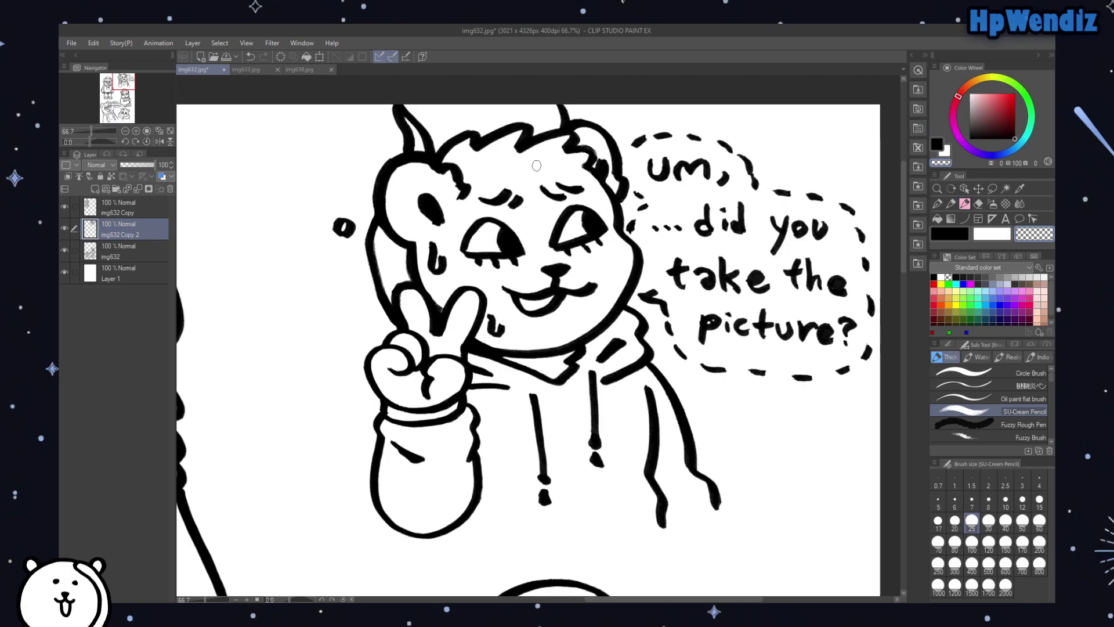
pyautogui.click(939, 152)
pyautogui.moveTo(903, 203); pyautogui.dragTo(904, 205)
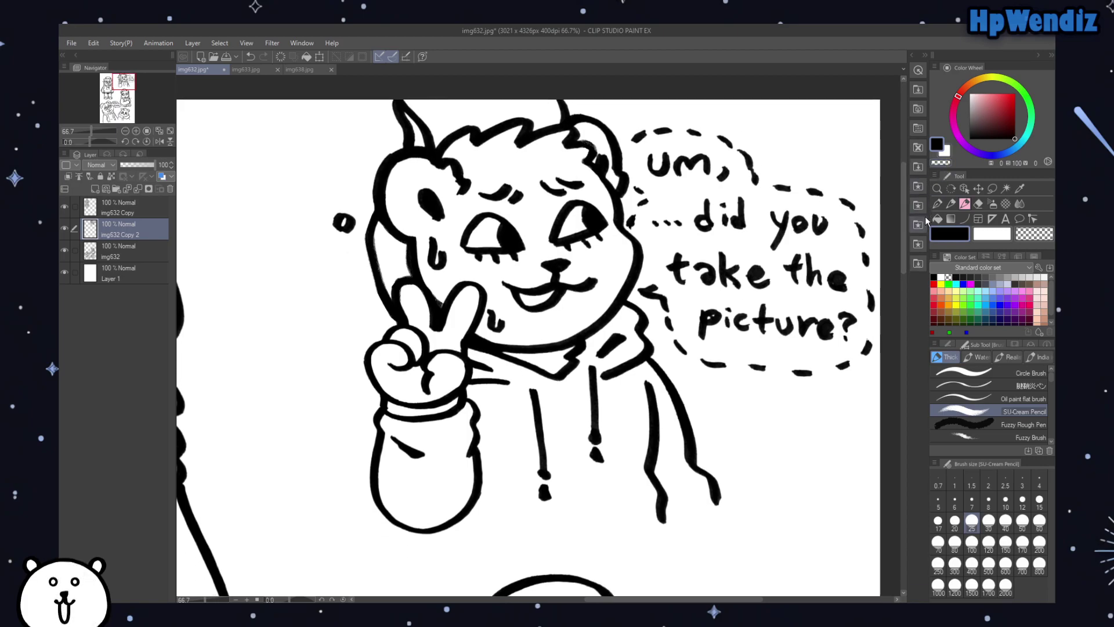
pyautogui.click(939, 153)
# Step: Undo the last stroke and add a black dash to the speech bubble's outline next to the far ear
pyautogui.click(945, 161)
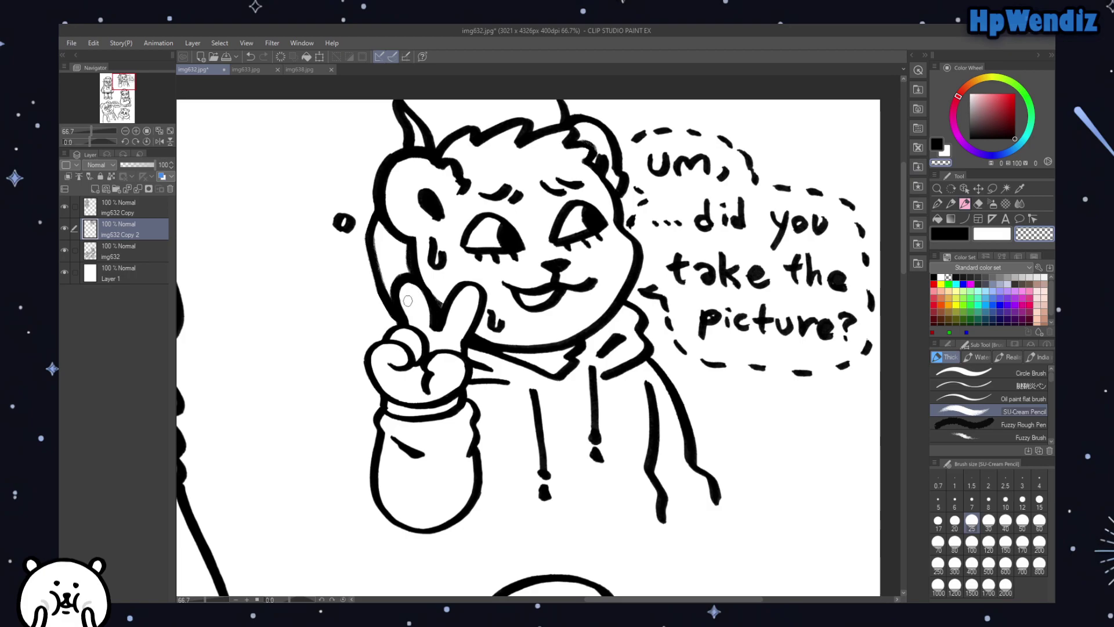
pyautogui.hotkey('ctrl', 'z')
pyautogui.click(935, 142)
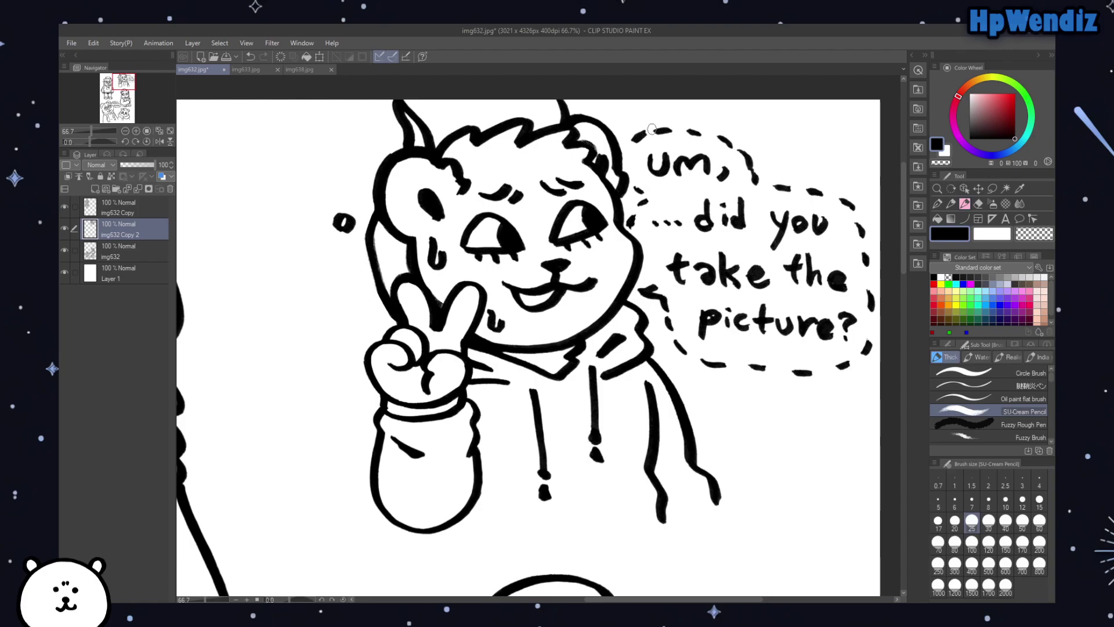
pyautogui.moveTo(629, 163); pyautogui.dragTo(629, 149)
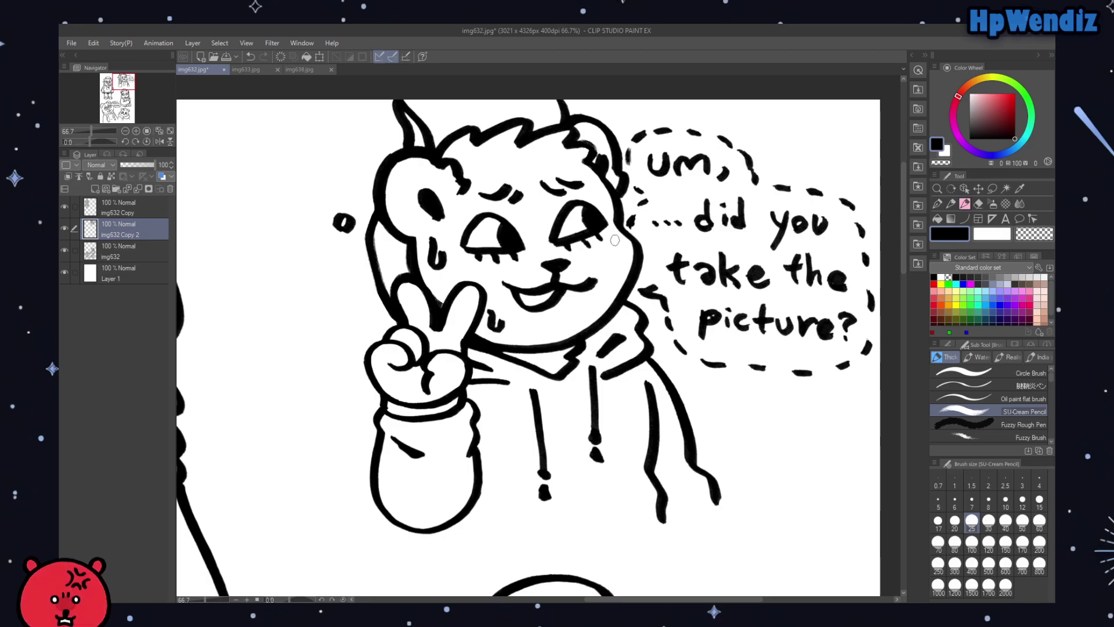
# Step: Set the canvas width to 4000 px
pyautogui.click(157, 133)
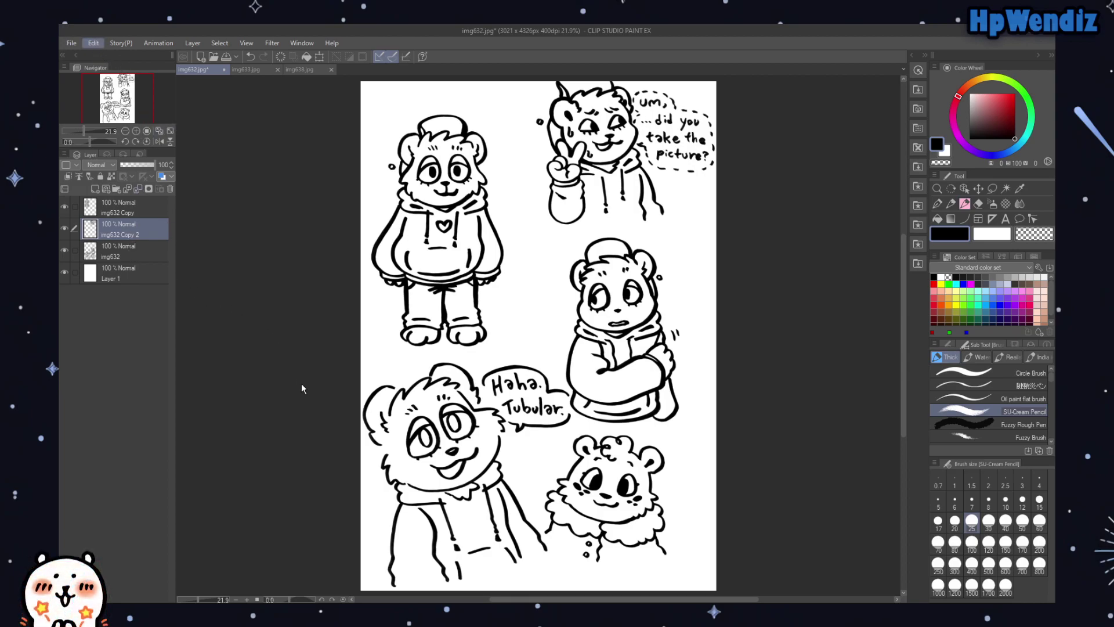
pyautogui.hotkey('ctrl', 't')
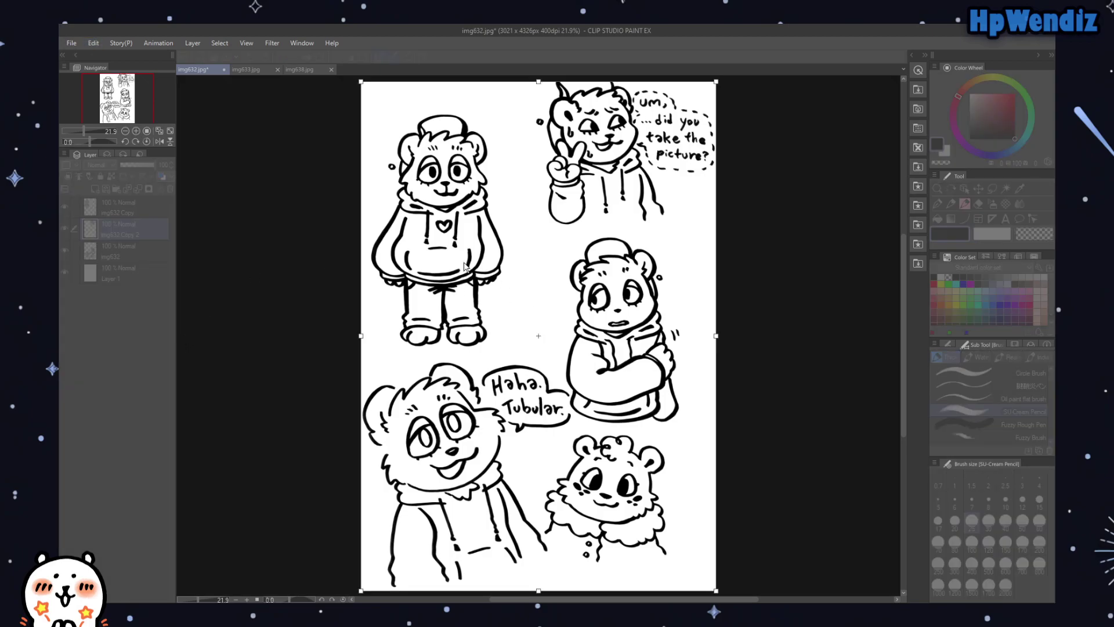
pyautogui.press('BackSpace')
pyautogui.write('4000')
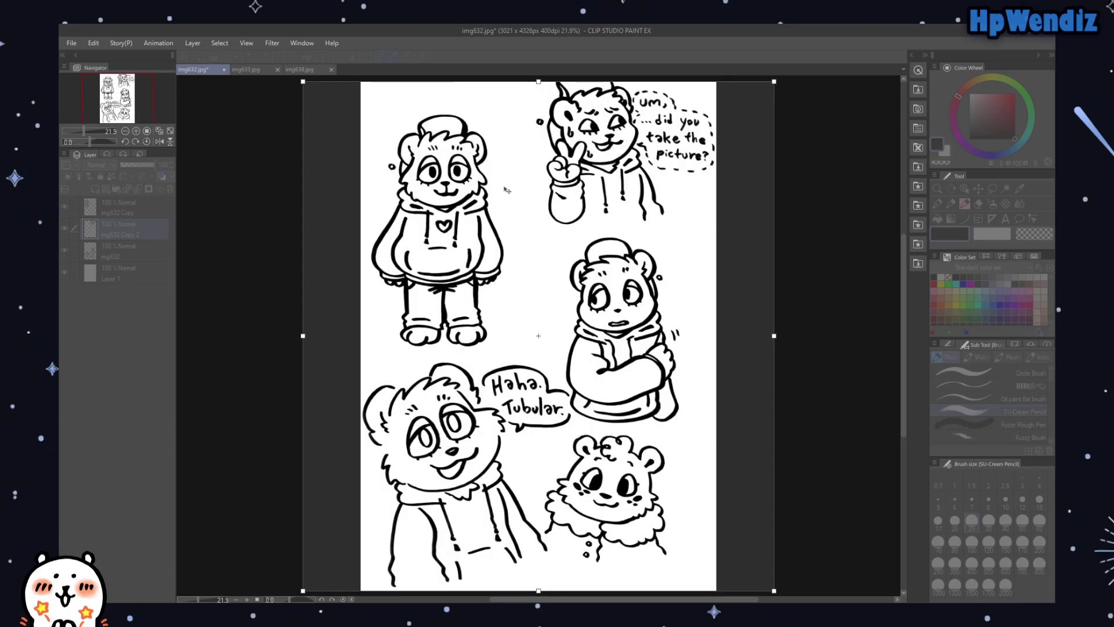
pyautogui.press('Return')
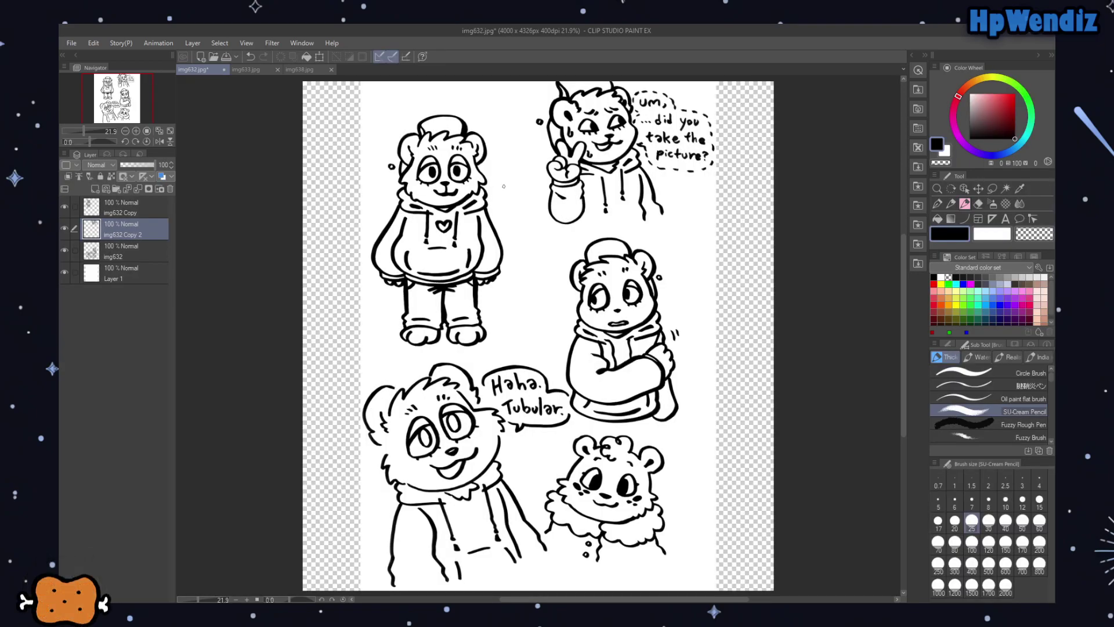
pyautogui.click(140, 207)
pyautogui.click(138, 188)
pyautogui.click(138, 188)
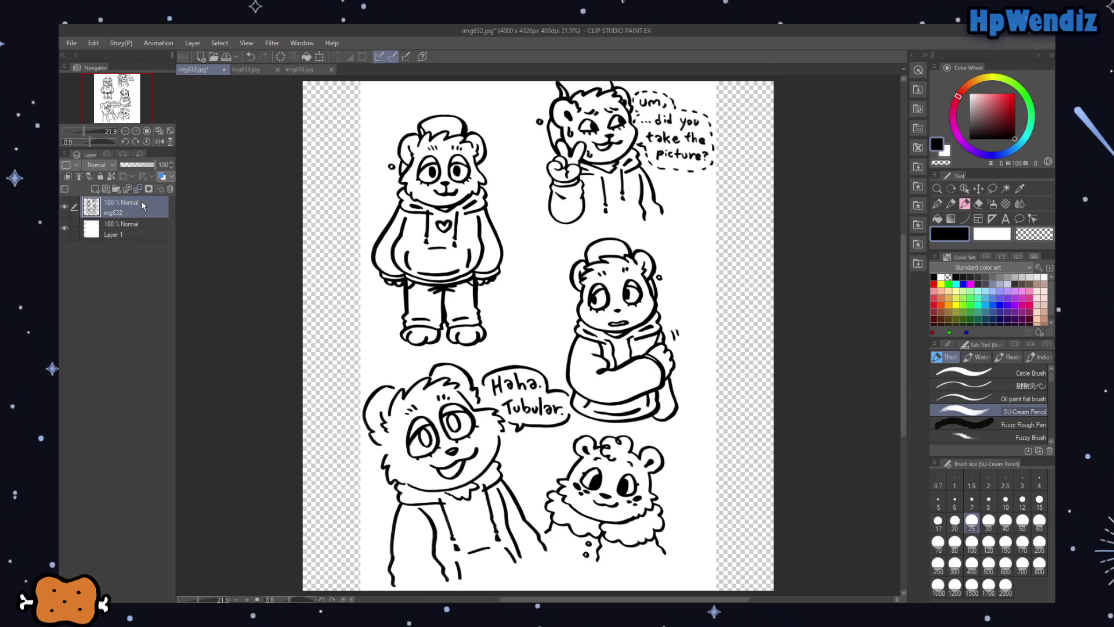
pyautogui.click(138, 230)
pyautogui.press('g')
pyautogui.press('x')
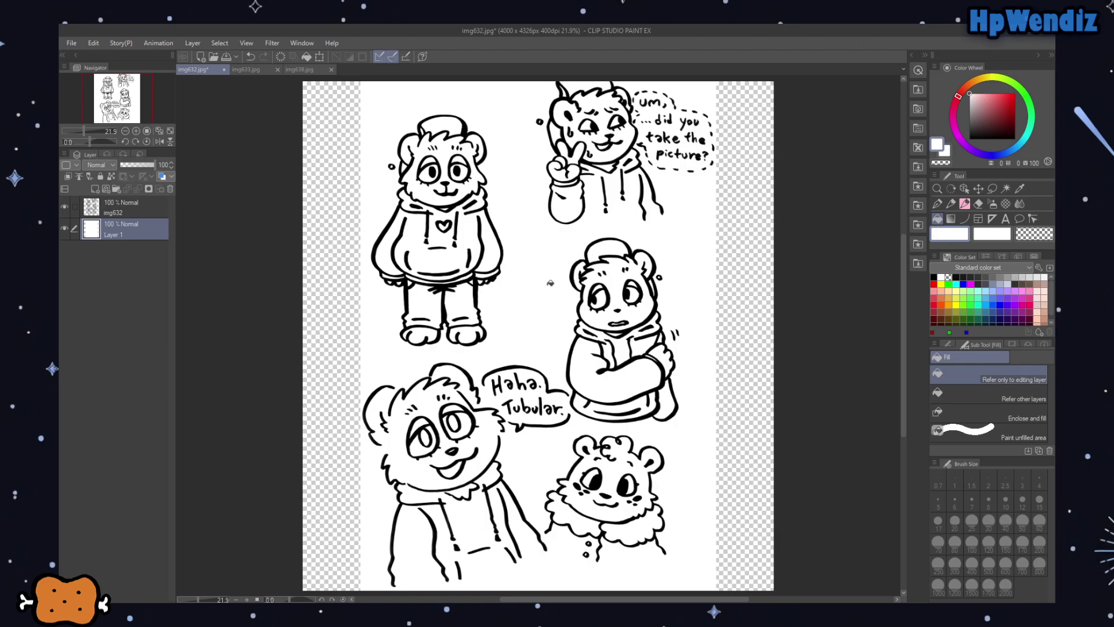
pyautogui.click(745, 278)
pyautogui.click(331, 293)
pyautogui.click(122, 209)
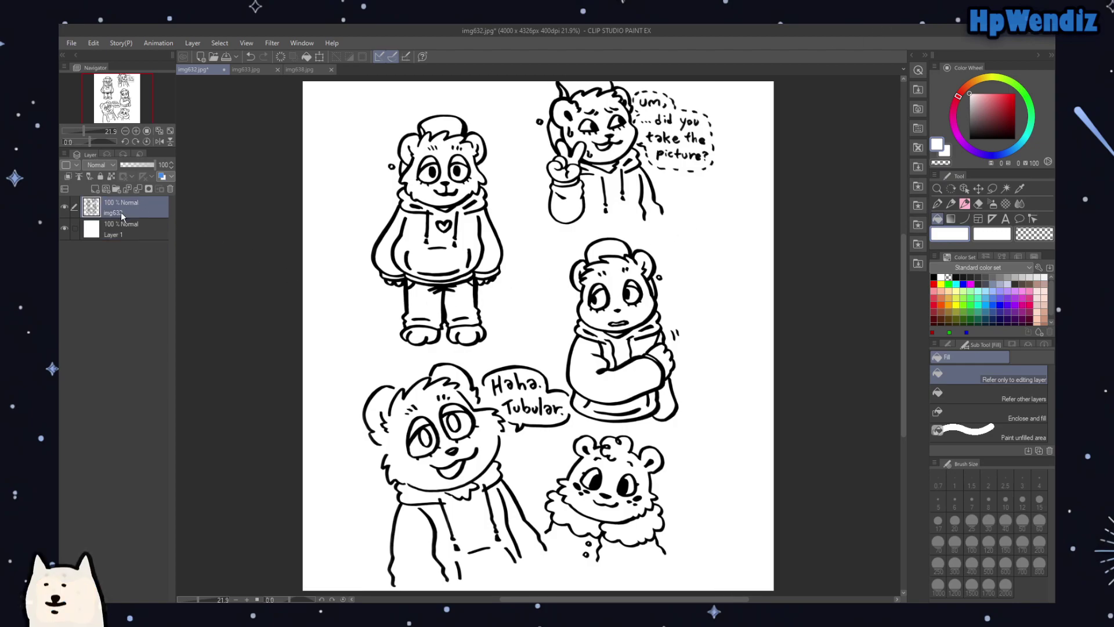
pyautogui.click(251, 57)
pyautogui.click(250, 57)
pyautogui.click(250, 56)
pyautogui.click(251, 54)
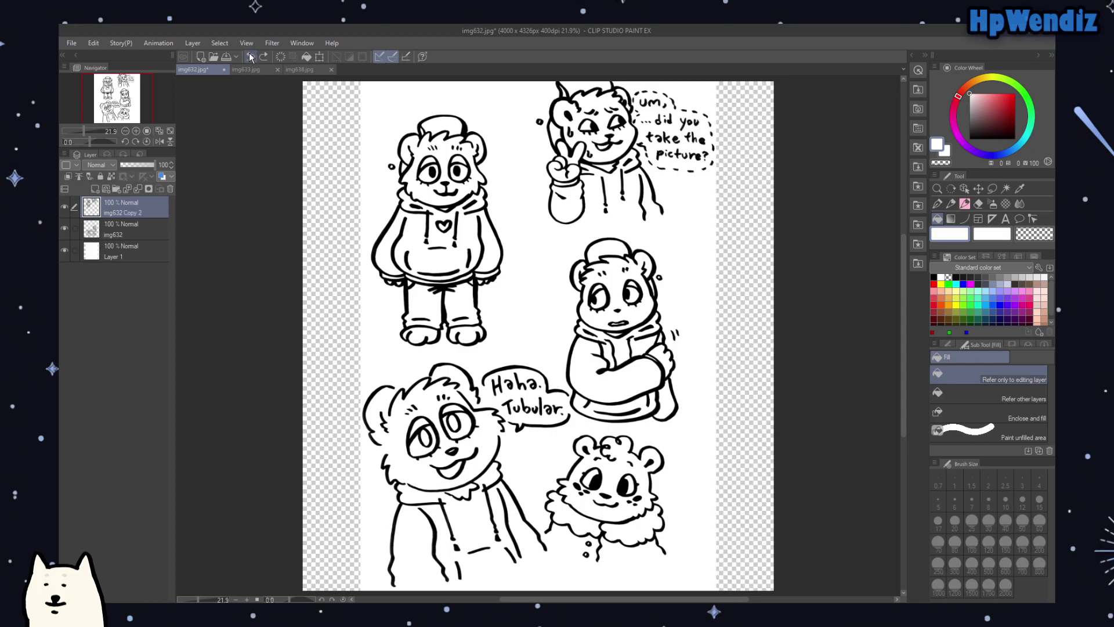
# Step: Fill both transparent side strips of Layer 1 with white
pyautogui.click(333, 215)
pyautogui.click(728, 333)
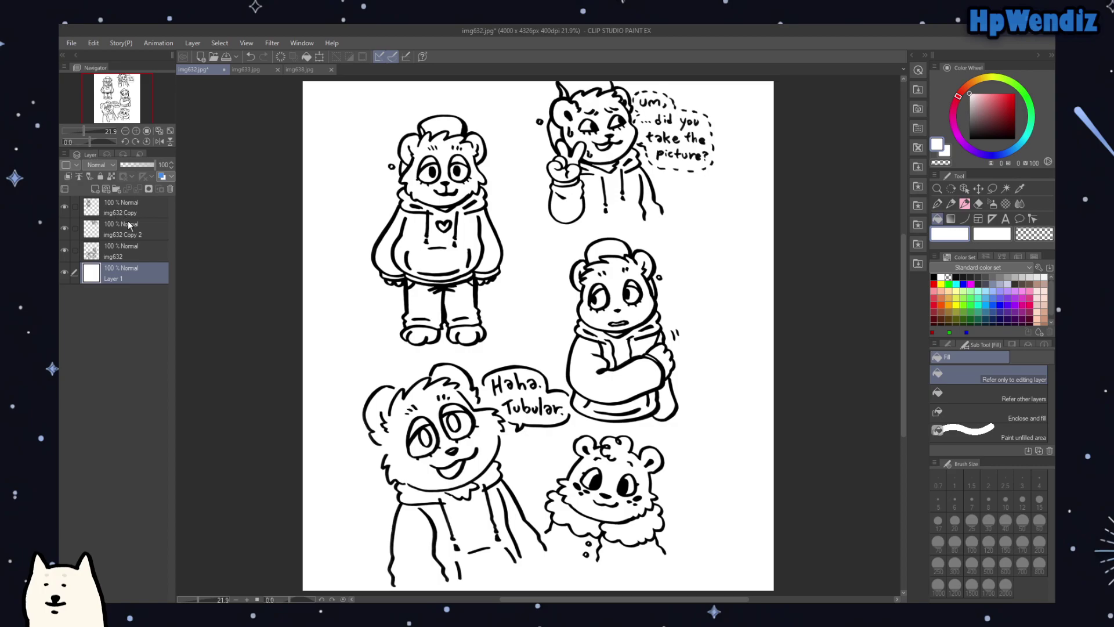
# Step: Move the img632 layer's figures to the right and bring the peace-sign figure on img632 Copy 2 down above the grinning bear
pyautogui.click(129, 248)
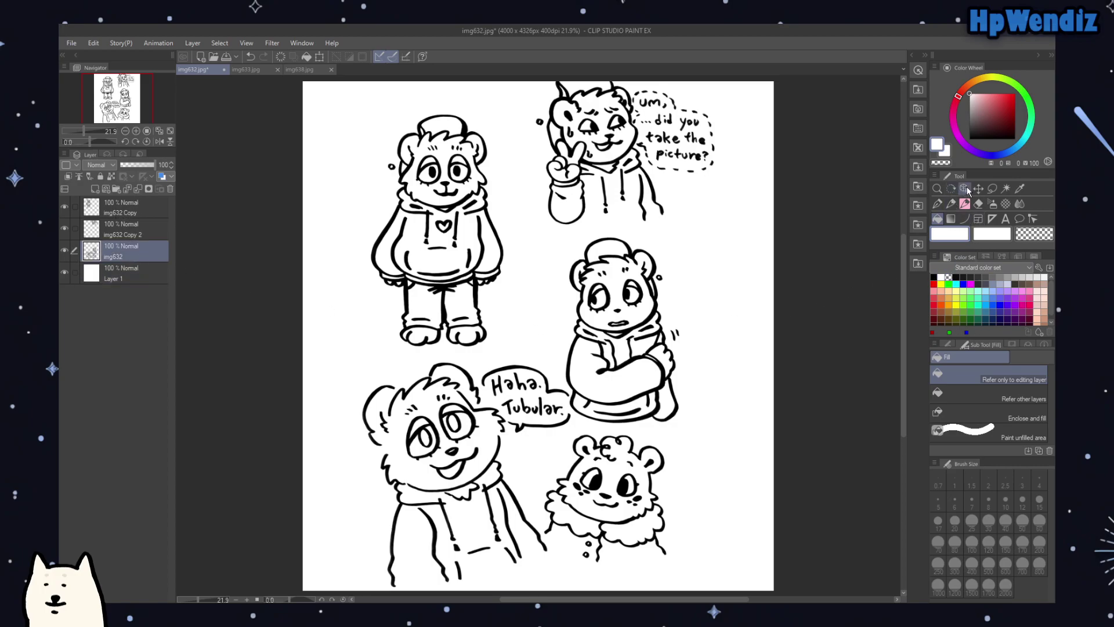
pyautogui.click(978, 189)
pyautogui.moveTo(557, 438); pyautogui.dragTo(636, 440)
pyautogui.click(134, 231)
pyautogui.moveTo(634, 174); pyautogui.dragTo(564, 315)
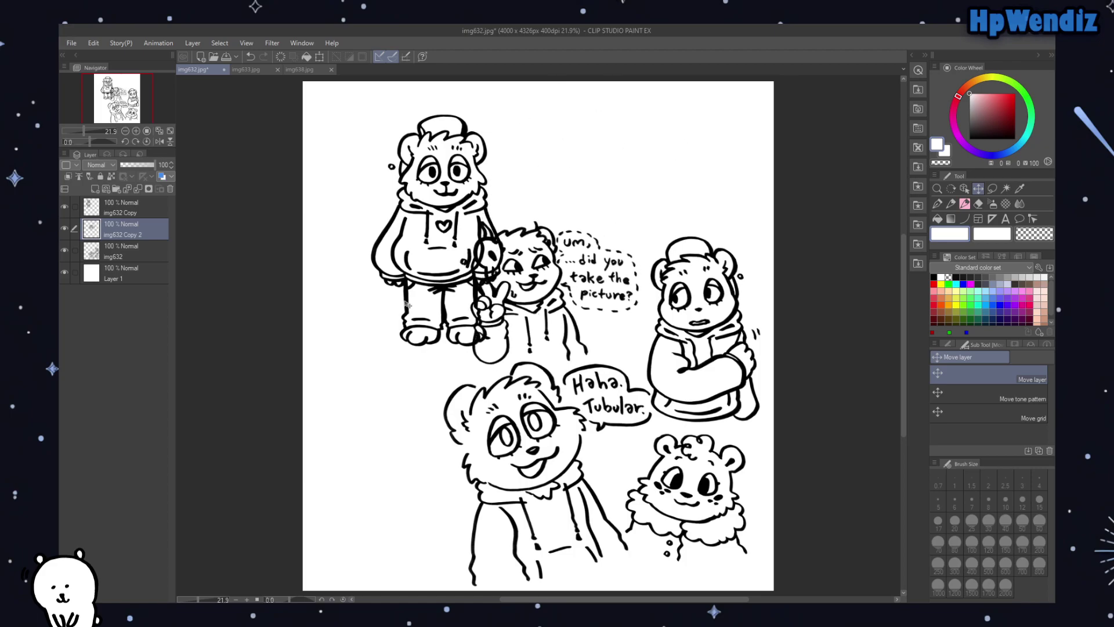
# Step: Place the standing figure at the lower right of the page, and shift the img632 and img632 Copy 2 figures towards the left edge
pyautogui.click(144, 213)
pyautogui.moveTo(500, 211); pyautogui.dragTo(673, 221)
pyautogui.click(139, 258)
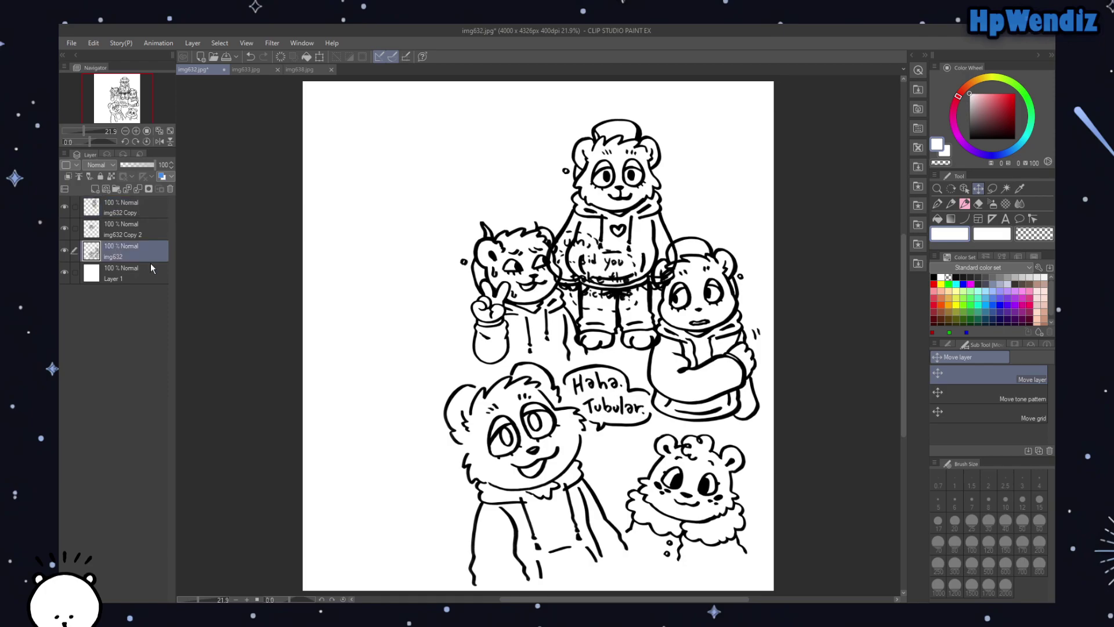
pyautogui.moveTo(519, 479); pyautogui.dragTo(387, 476)
pyautogui.click(141, 231)
pyautogui.moveTo(521, 320); pyautogui.dragTo(387, 307)
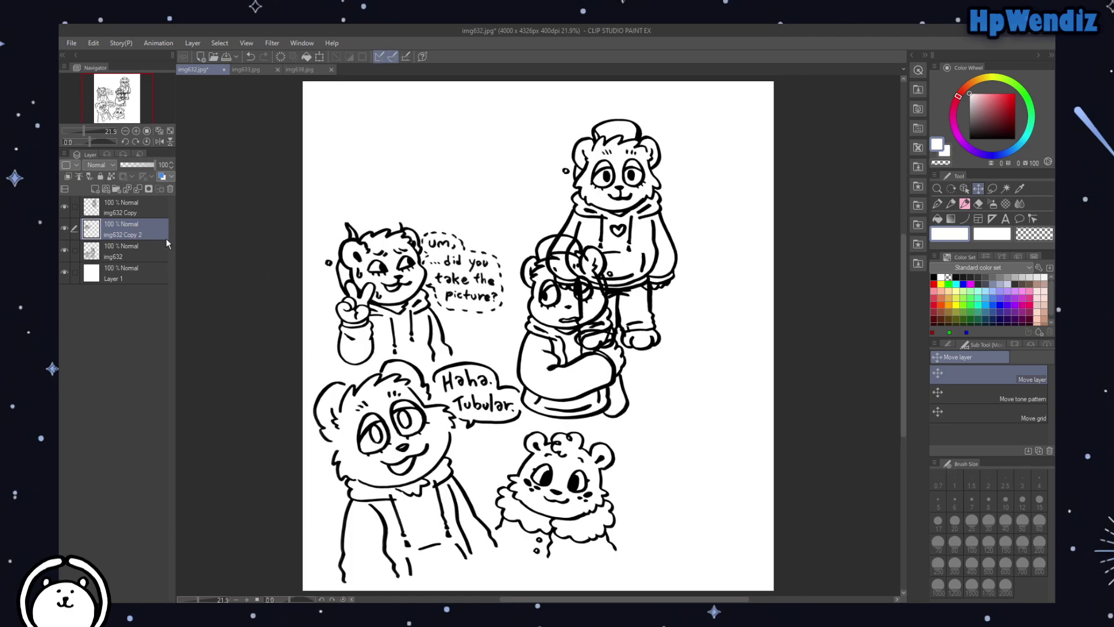
pyautogui.click(143, 208)
pyautogui.moveTo(629, 238); pyautogui.dragTo(703, 425)
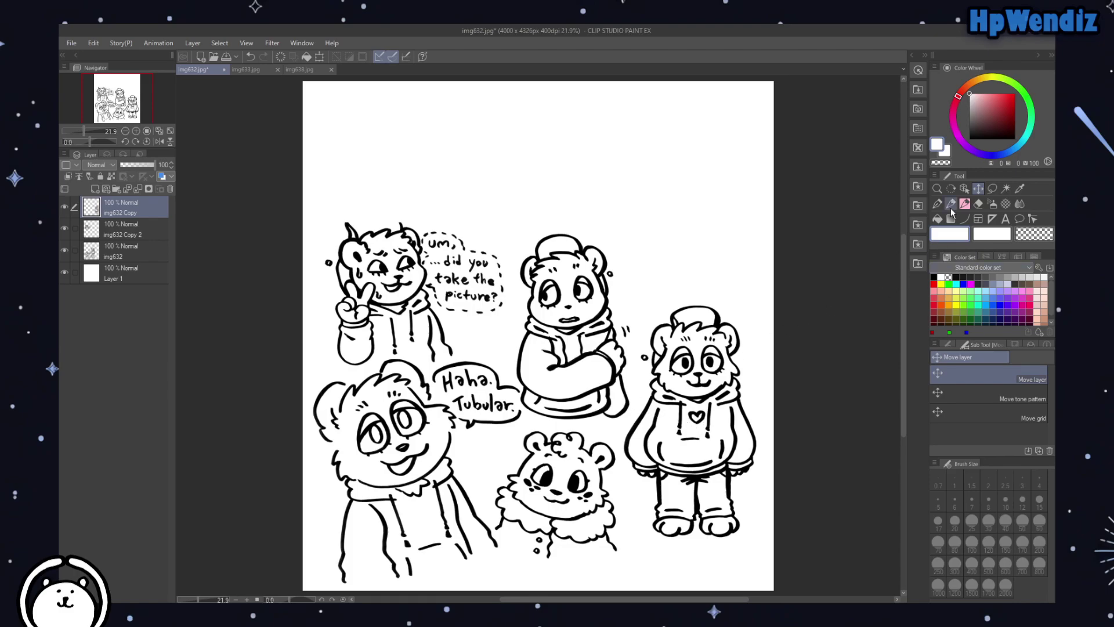
# Step: Crop the canvas to a rectangular selection around all five figures
pyautogui.click(991, 189)
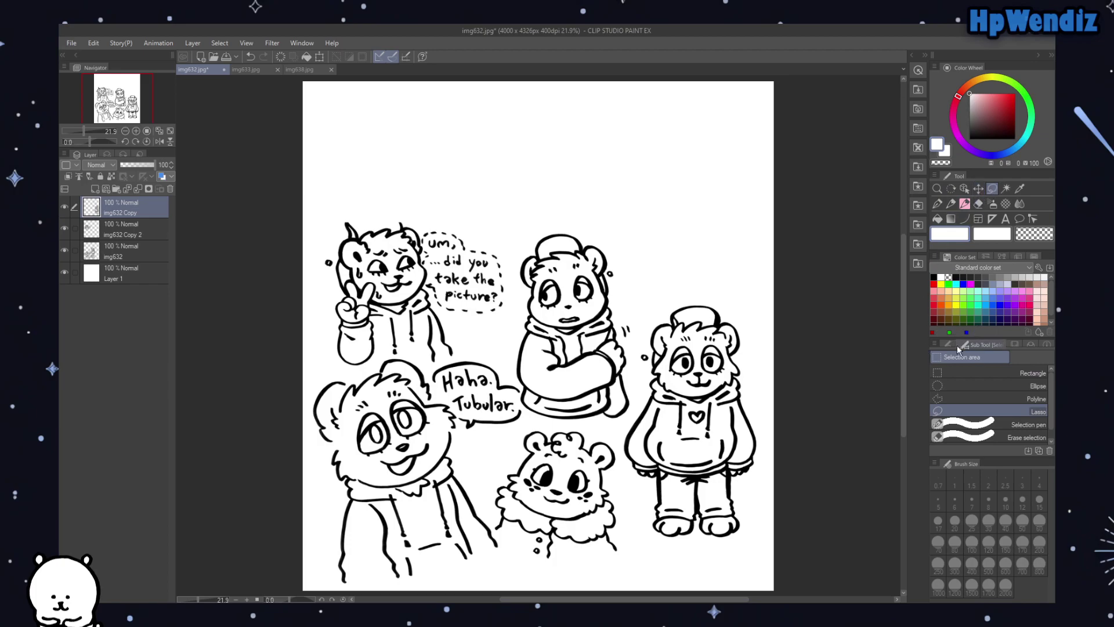
pyautogui.click(959, 370)
pyautogui.moveTo(307, 214)
pyautogui.mouseDown()
pyautogui.moveTo(614, 414)
pyautogui.moveTo(757, 558)
pyautogui.moveTo(763, 591)
pyautogui.mouseUp()
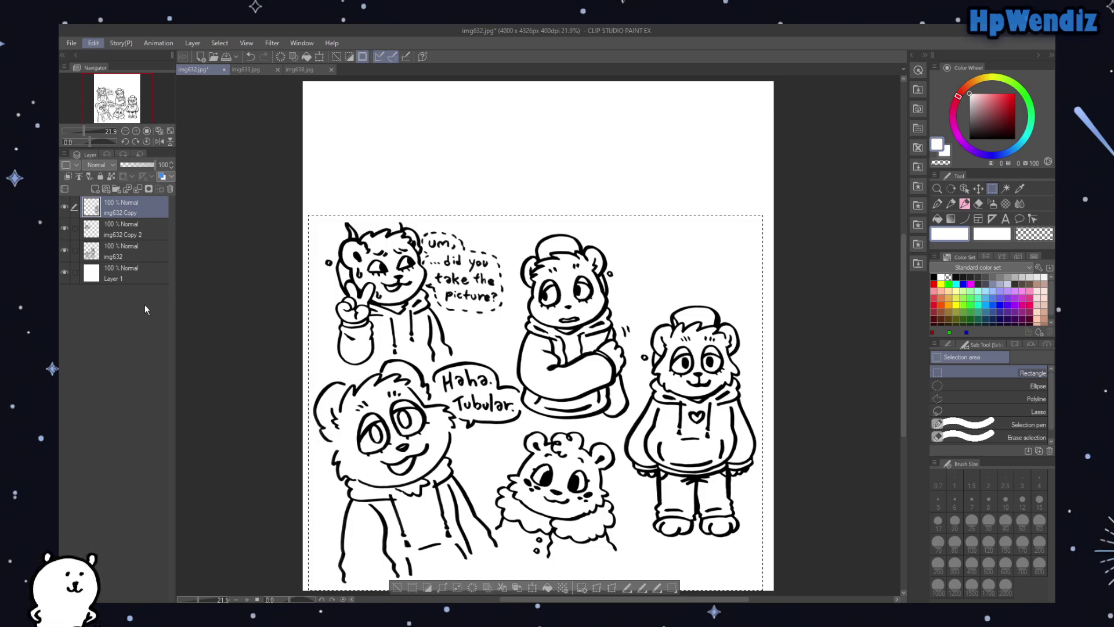
pyautogui.click(158, 358)
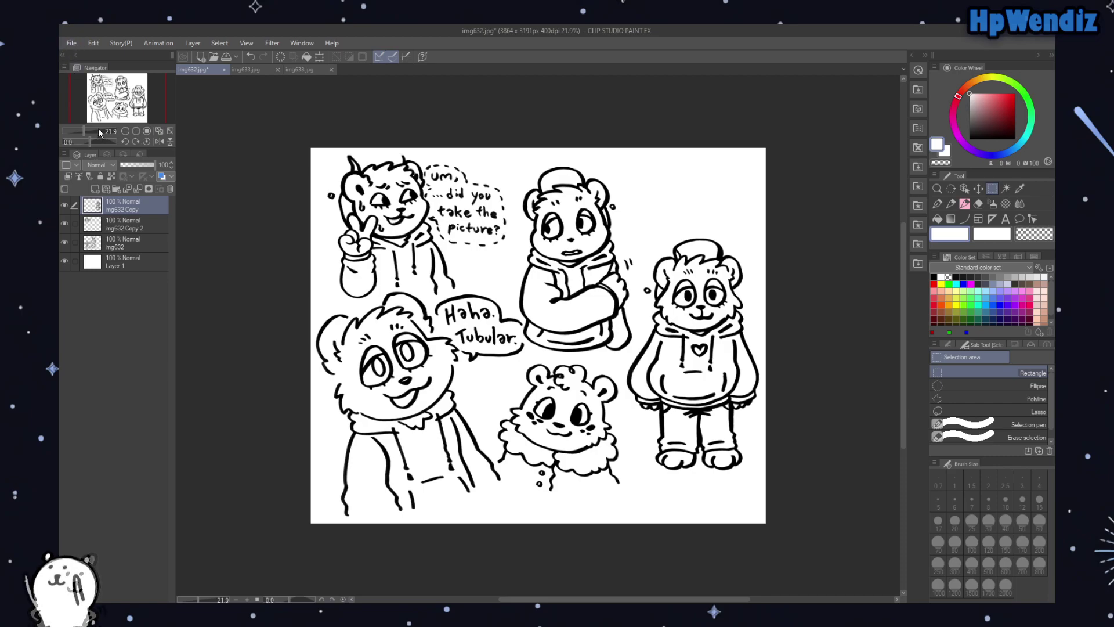
# Step: Save the rearranged and cropped page img632.jpg
pyautogui.click(74, 45)
pyautogui.click(101, 139)
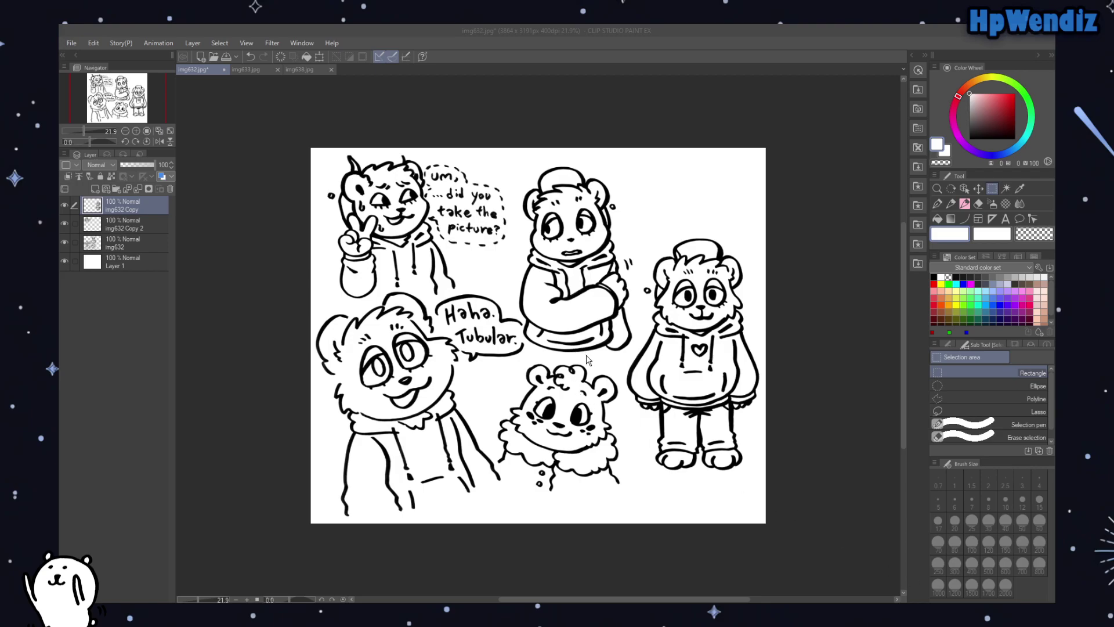
pyautogui.hotkey('ctrl', 's')
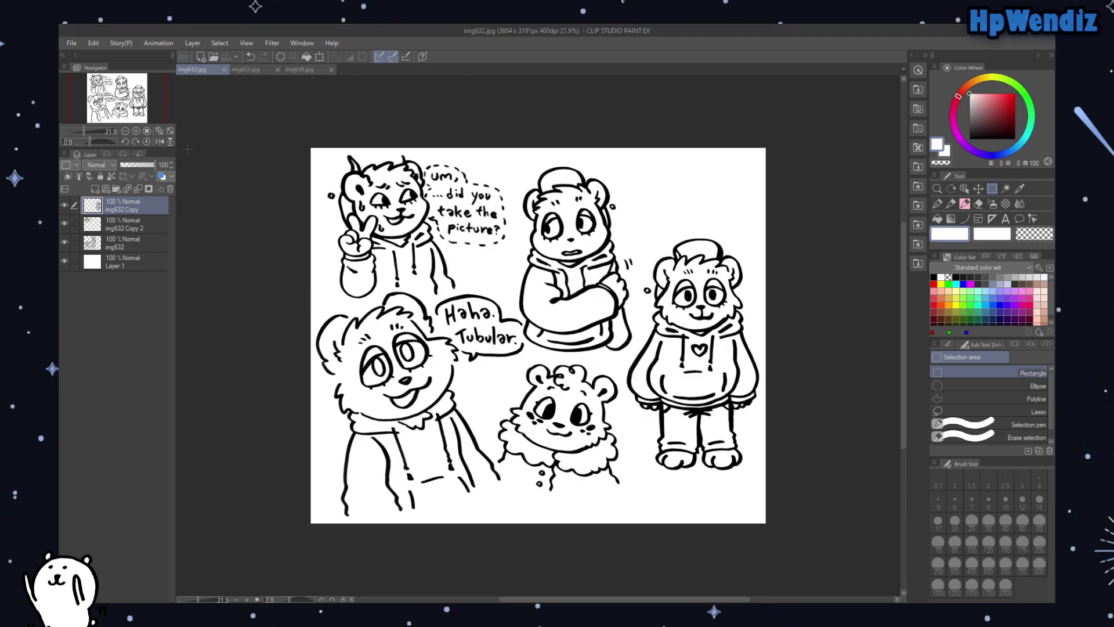
# Step: Look over the other open pages, img633.jpg and img638.jpg, and return to img632.jpg
pyautogui.click(242, 71)
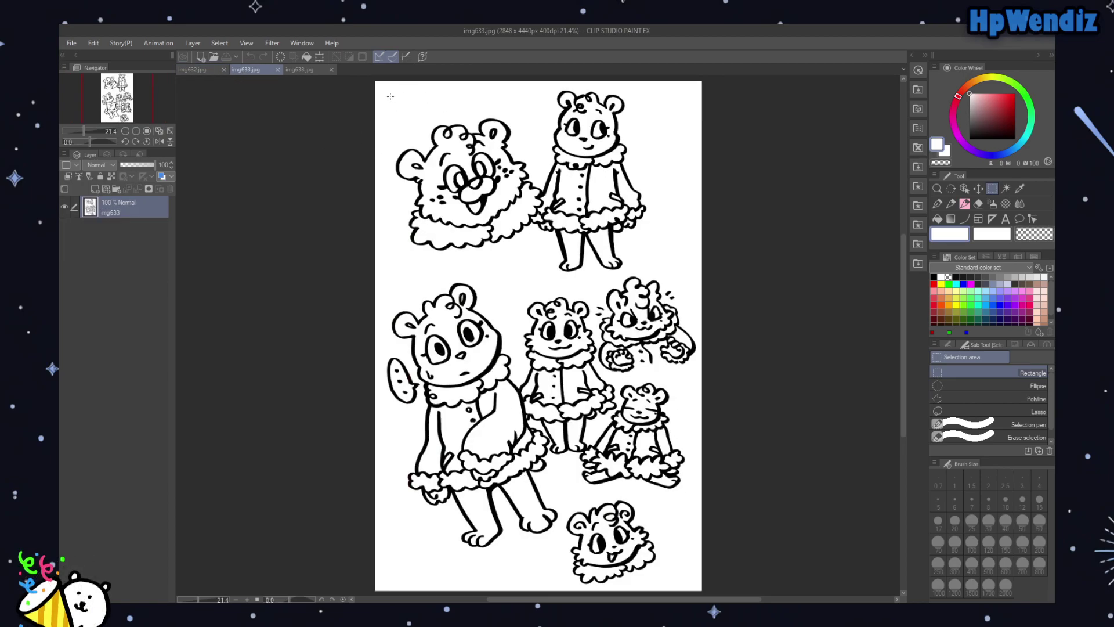
pyautogui.click(290, 69)
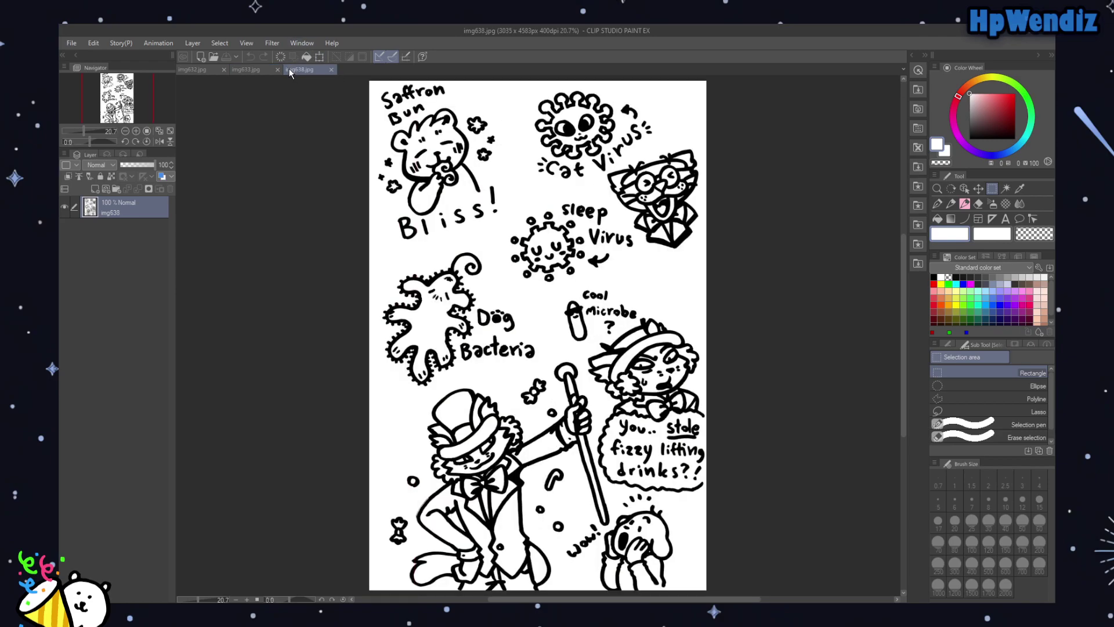
pyautogui.click(200, 72)
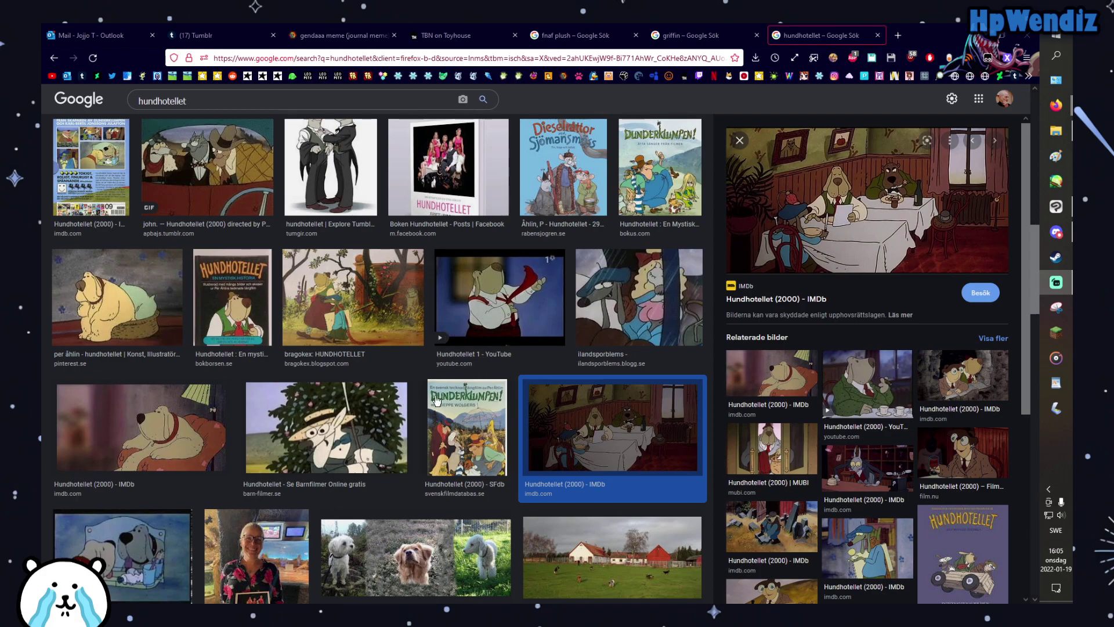
# Step: Look through the hundhotellet image results for reference pictures and preview the GIF of the giant statue on a hill
pyautogui.scroll(10, 525, 409)
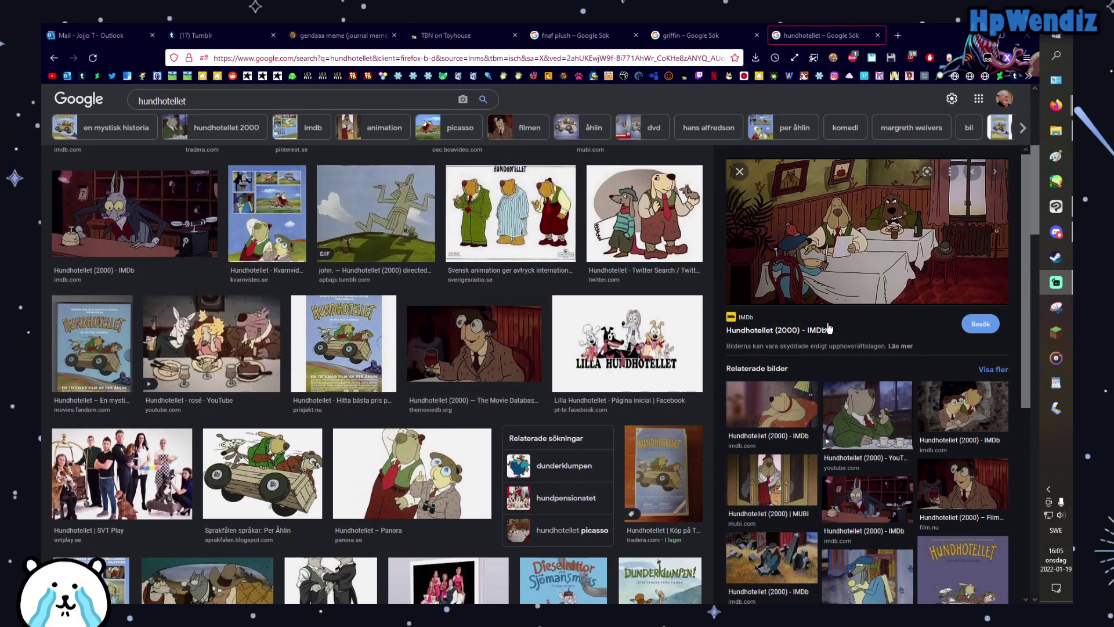
pyautogui.scroll(2, 935, 238)
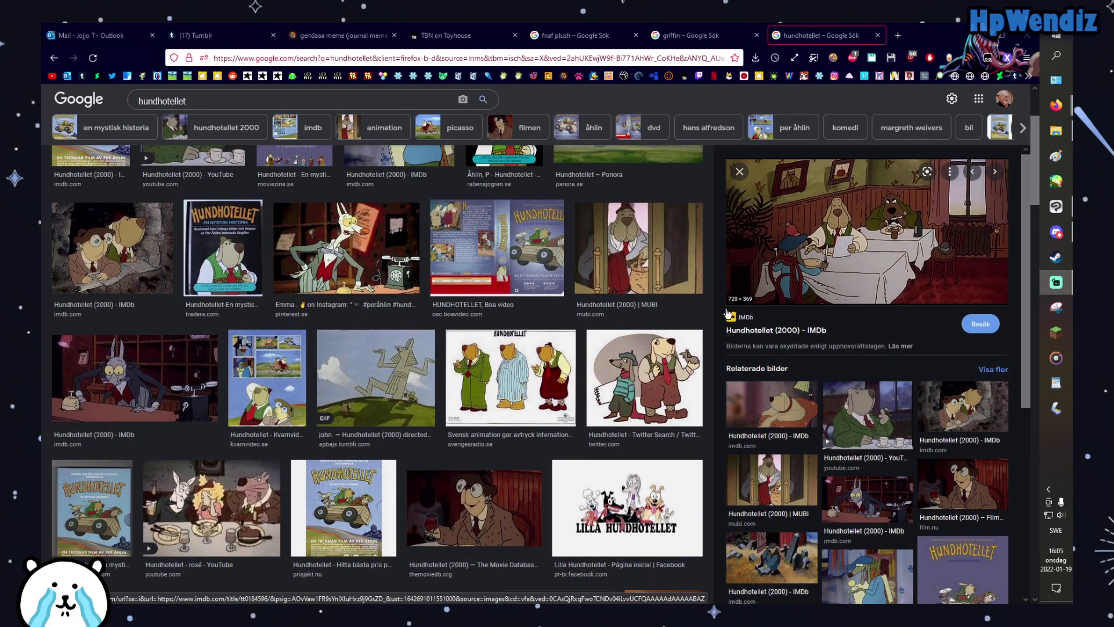
pyautogui.click(416, 378)
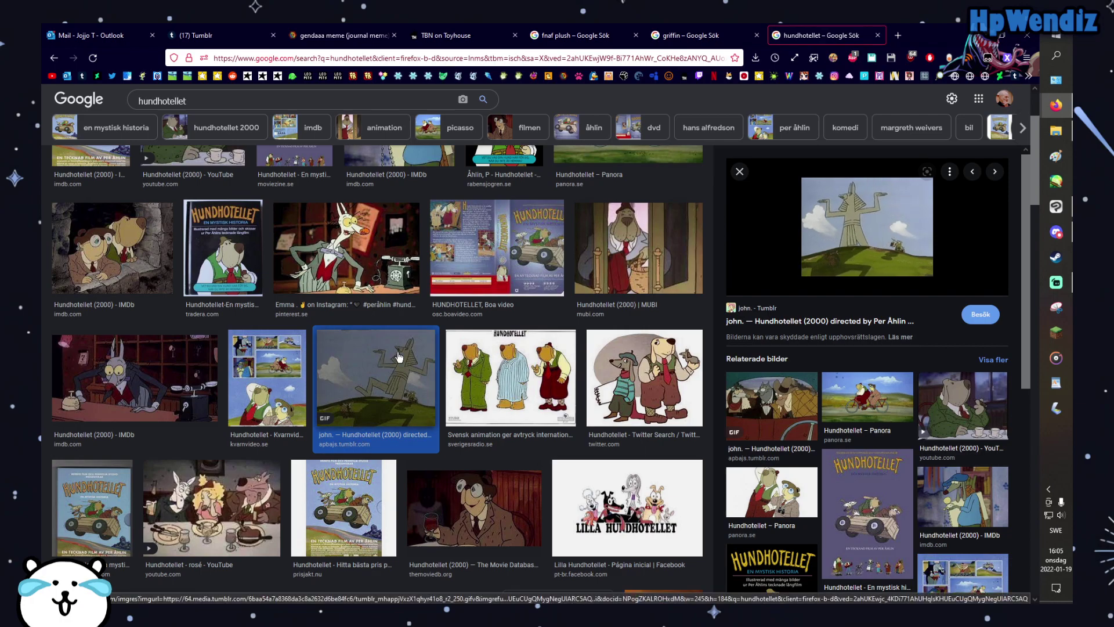
pyautogui.scroll(3, 423, 340)
pyautogui.scroll(-3, 423, 340)
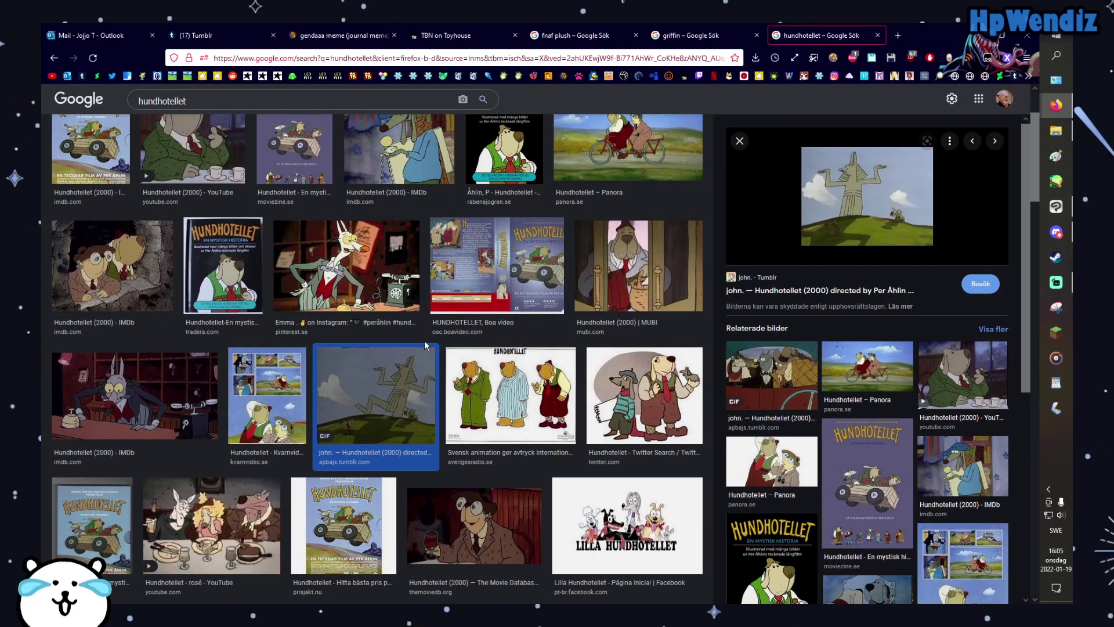
pyautogui.scroll(3, 424, 342)
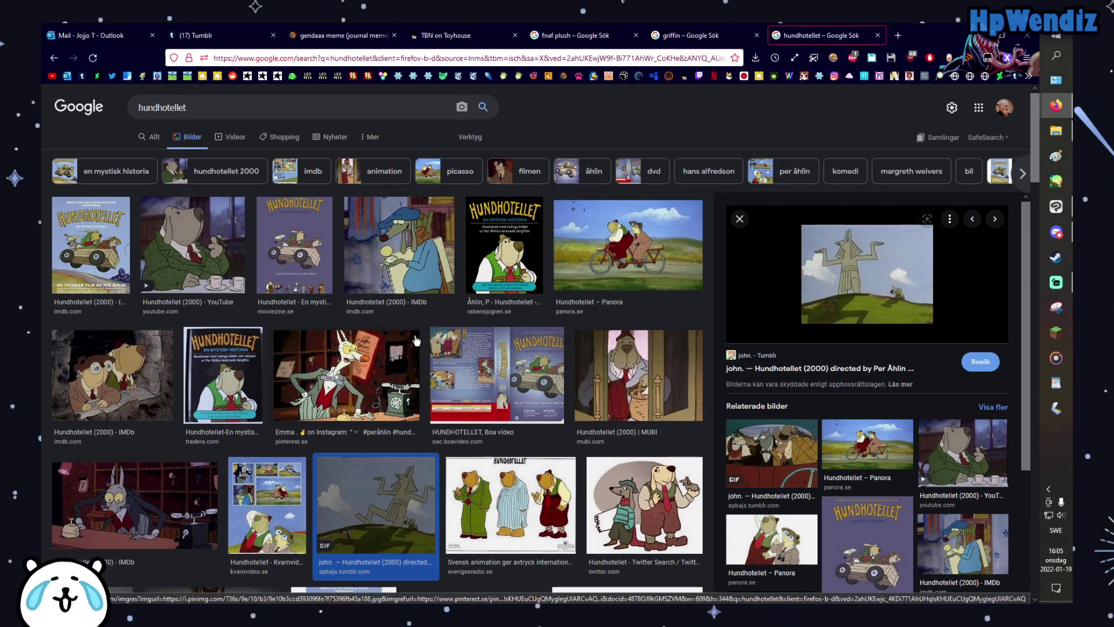
pyautogui.scroll(-4, 784, 441)
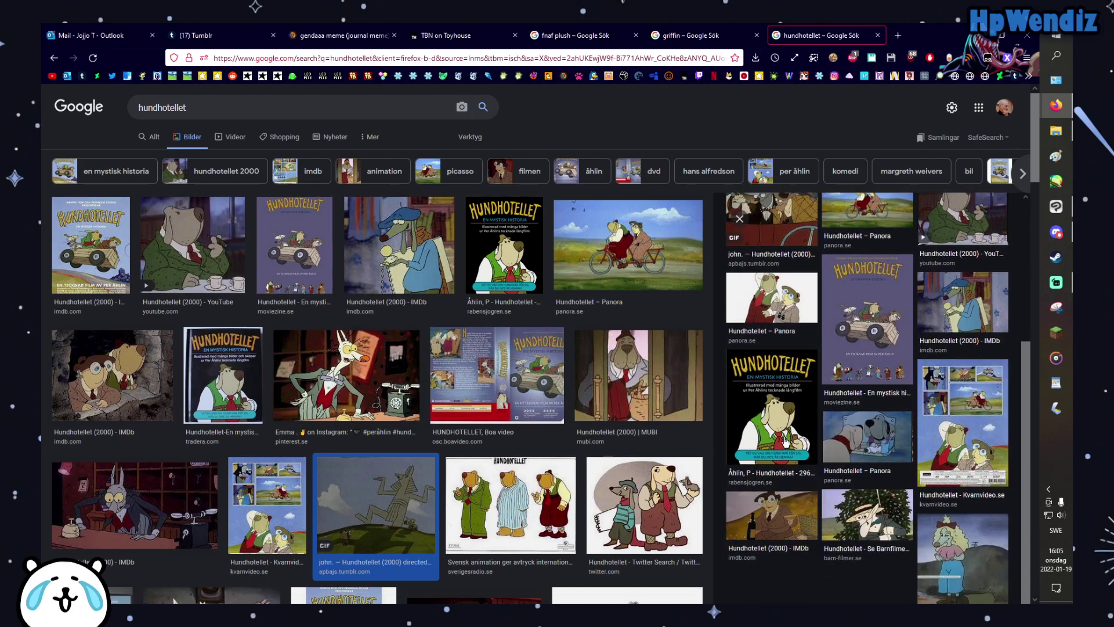
pyautogui.scroll(2, 780, 429)
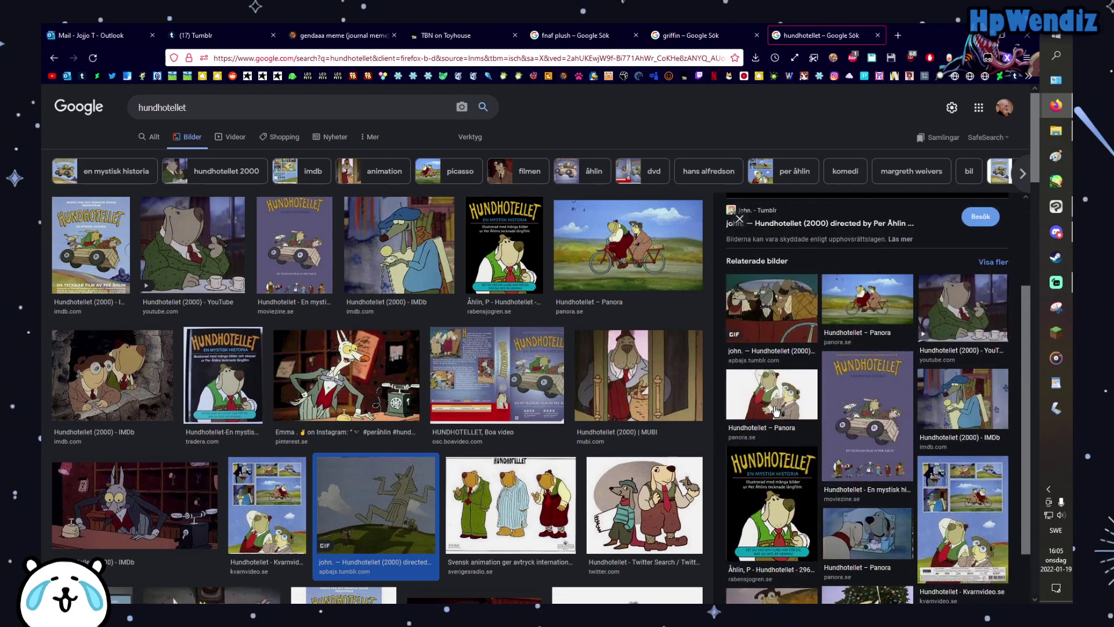
pyautogui.scroll(2, 775, 411)
pyautogui.scroll(-2, 696, 453)
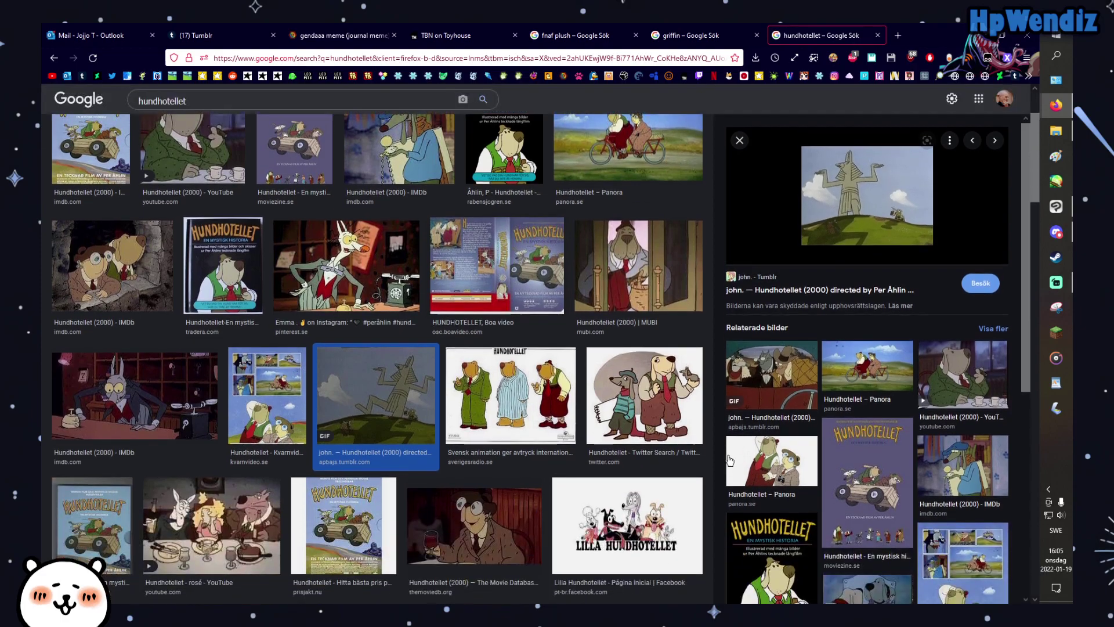
pyautogui.scroll(2, 247, 300)
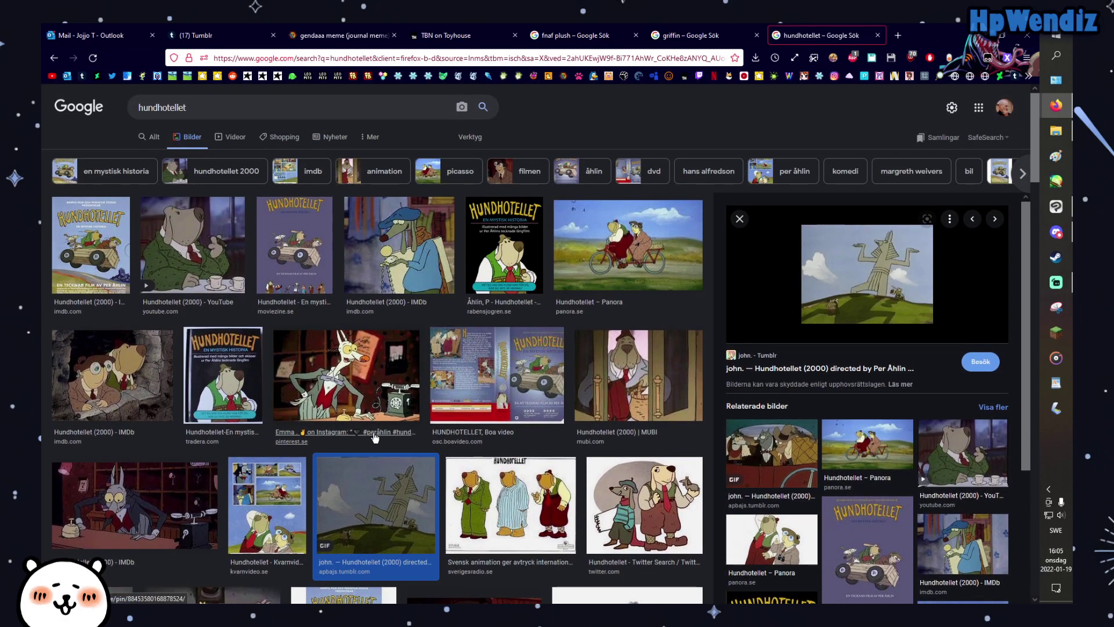
pyautogui.scroll(-6, 382, 432)
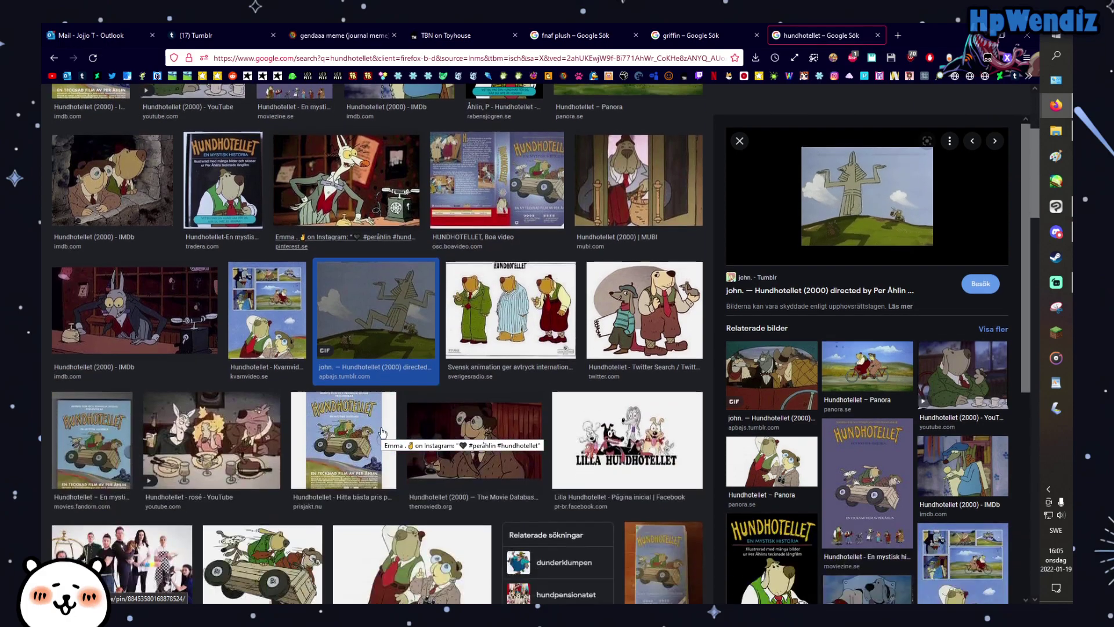
pyautogui.scroll(-15, 381, 432)
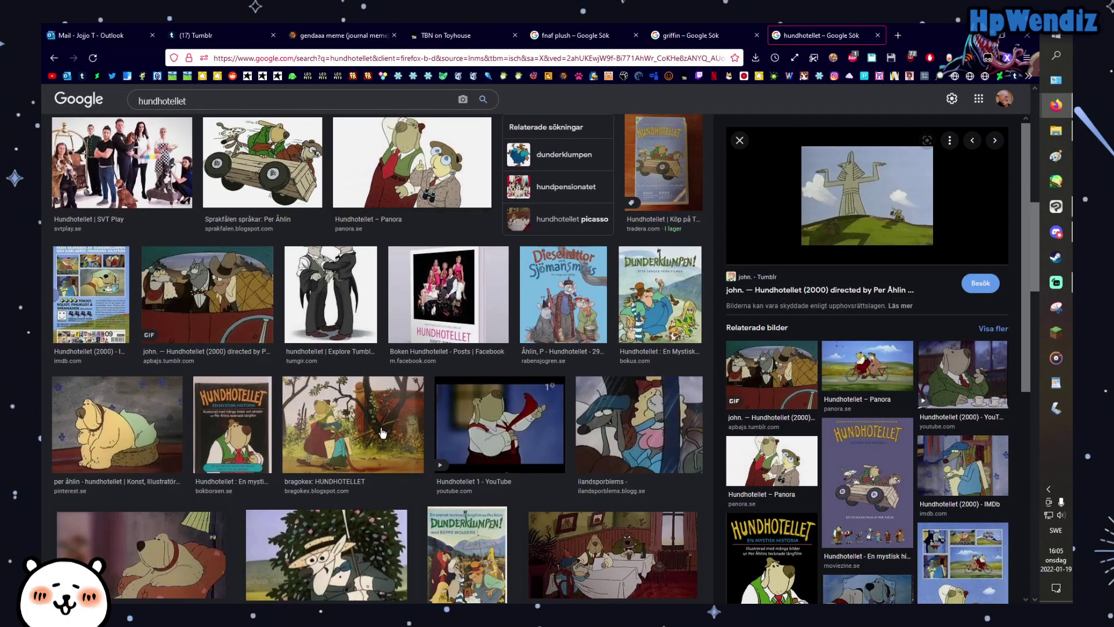
pyautogui.scroll(-5, 382, 432)
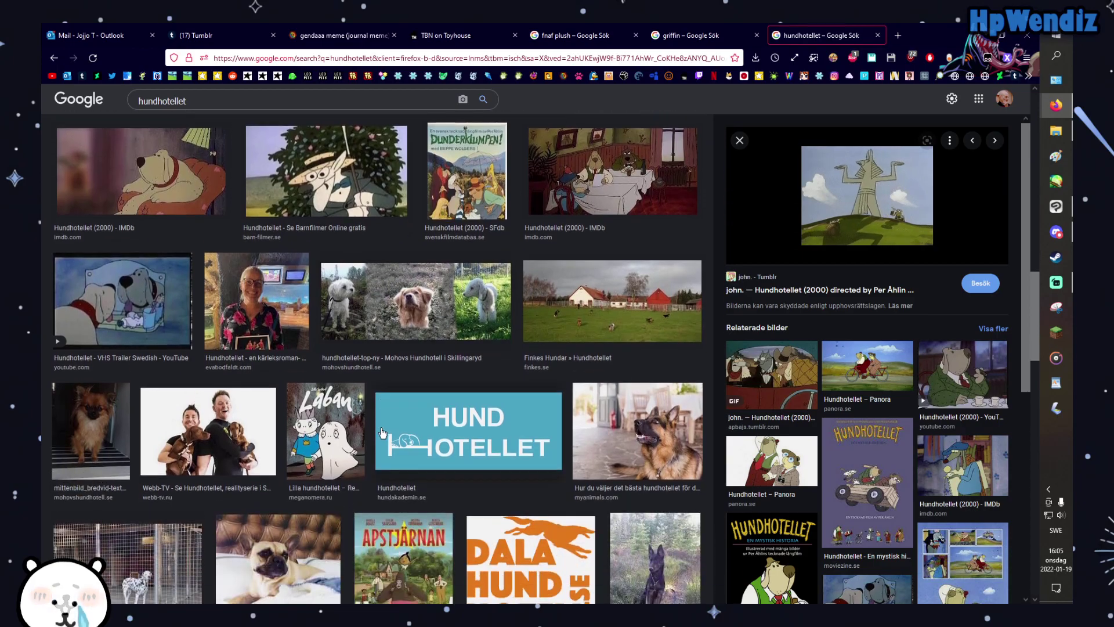
pyautogui.scroll(15, 382, 432)
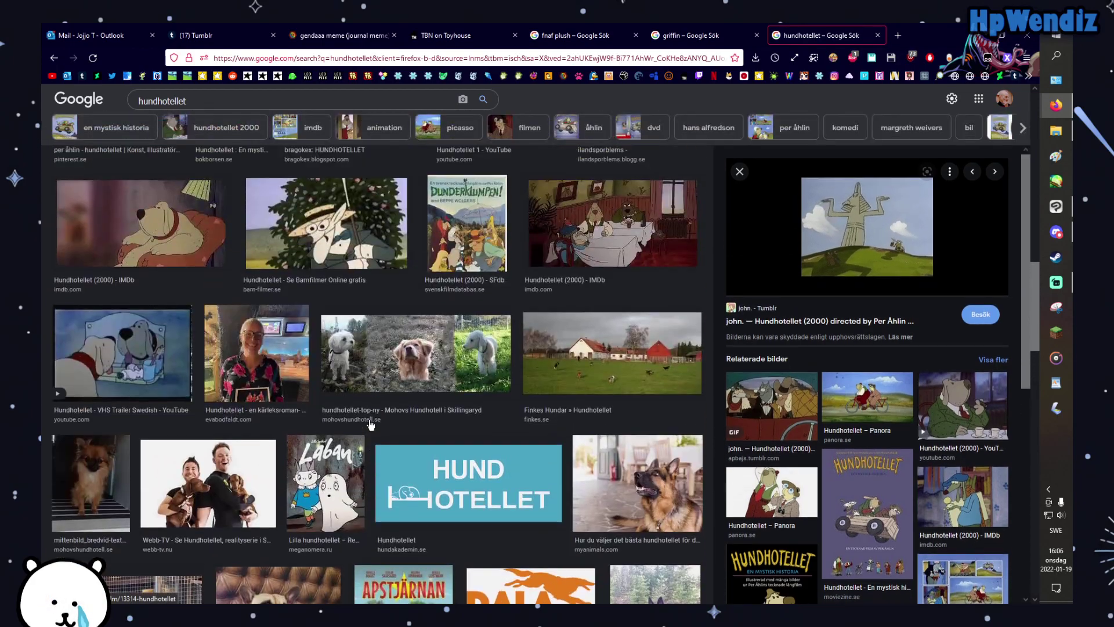
pyautogui.scroll(3, 370, 425)
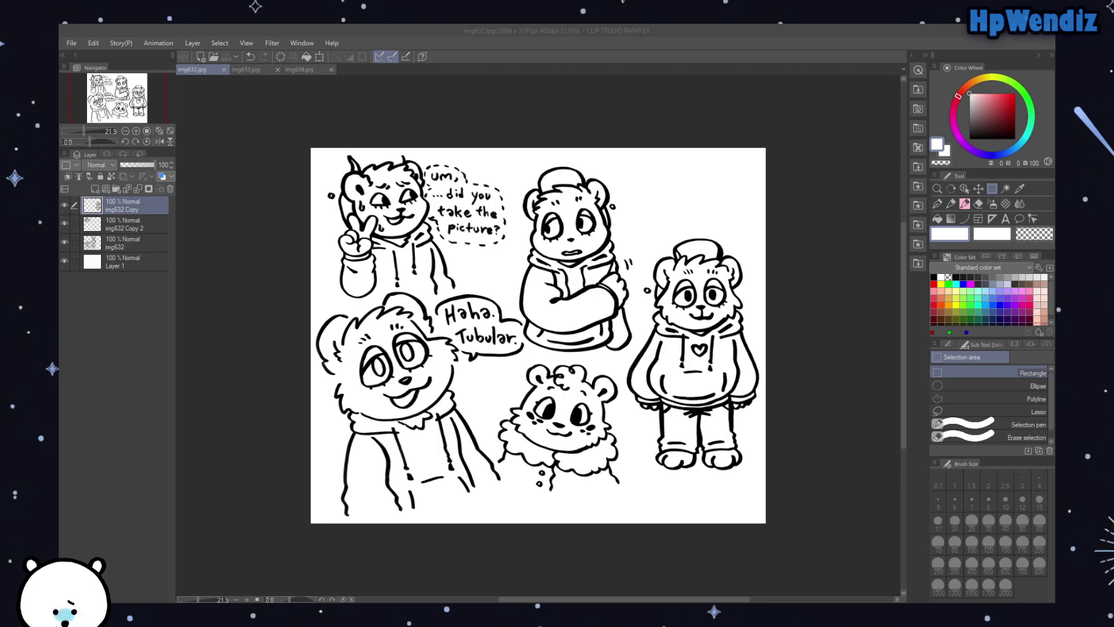
# Step: Switch to Clip Studio Paint and compare the open pages img632.jpg, img633.jpg and img638.jpg
pyautogui.hotkey('alt', 'Tab')
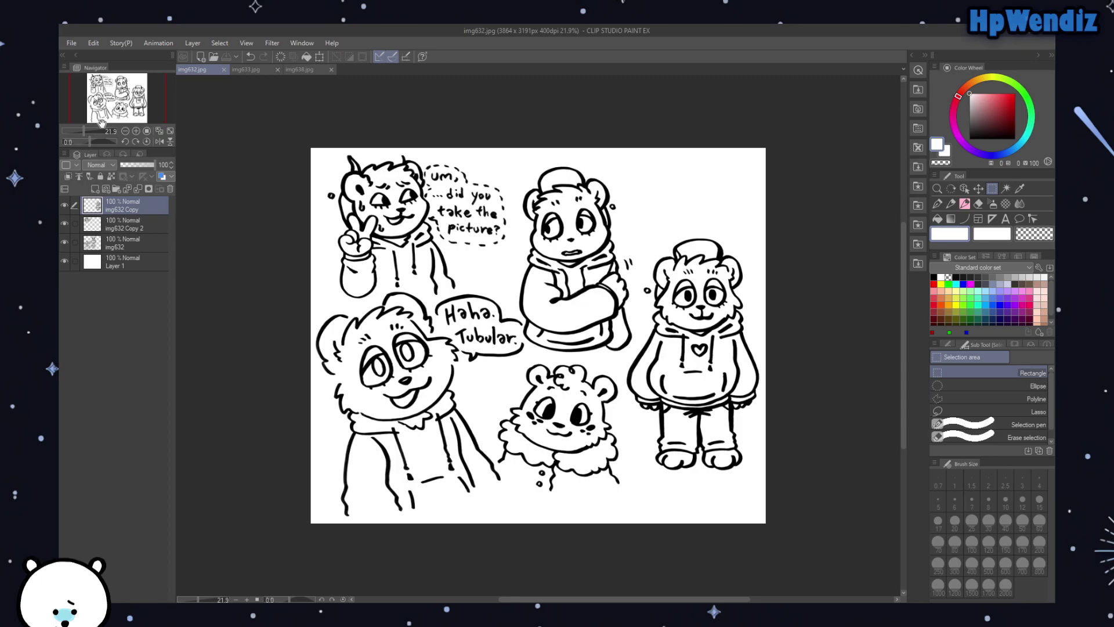
pyautogui.click(256, 70)
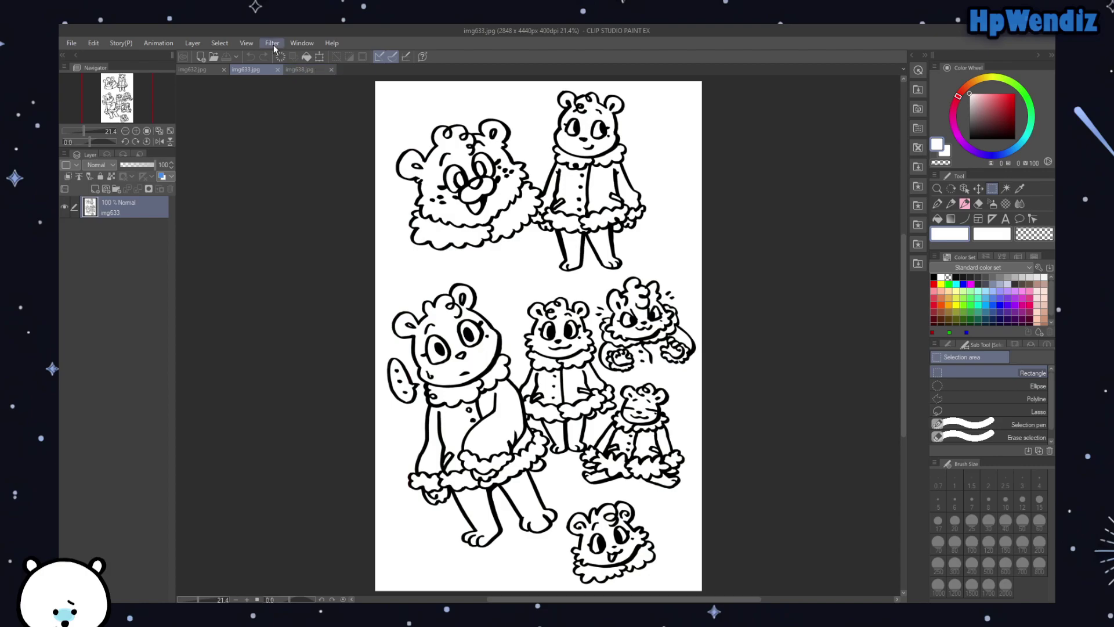
pyautogui.click(196, 68)
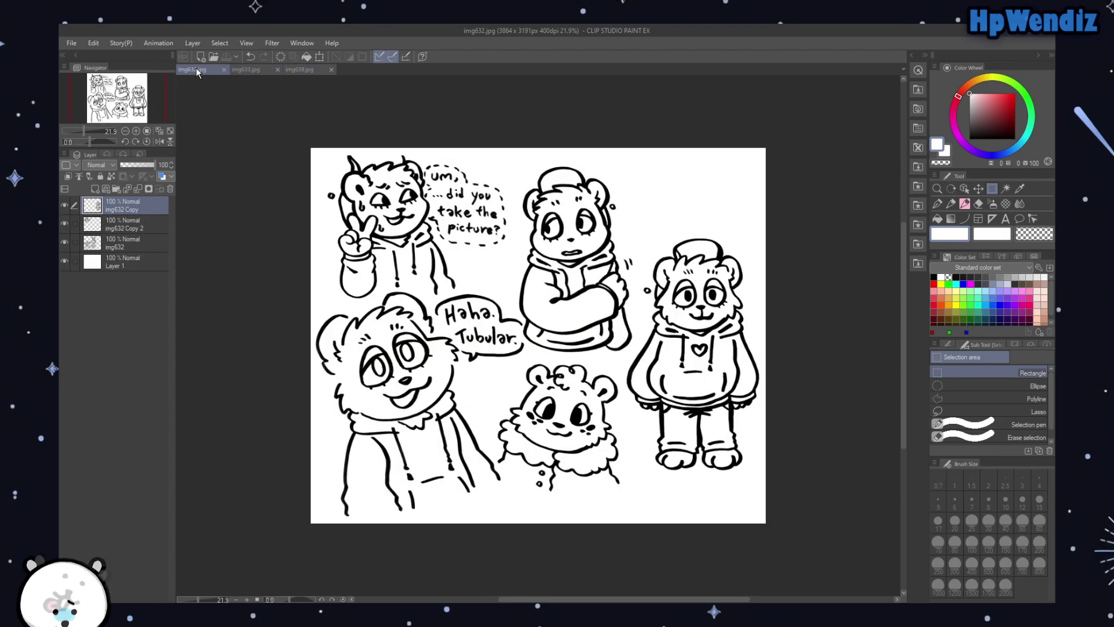
pyautogui.click(262, 67)
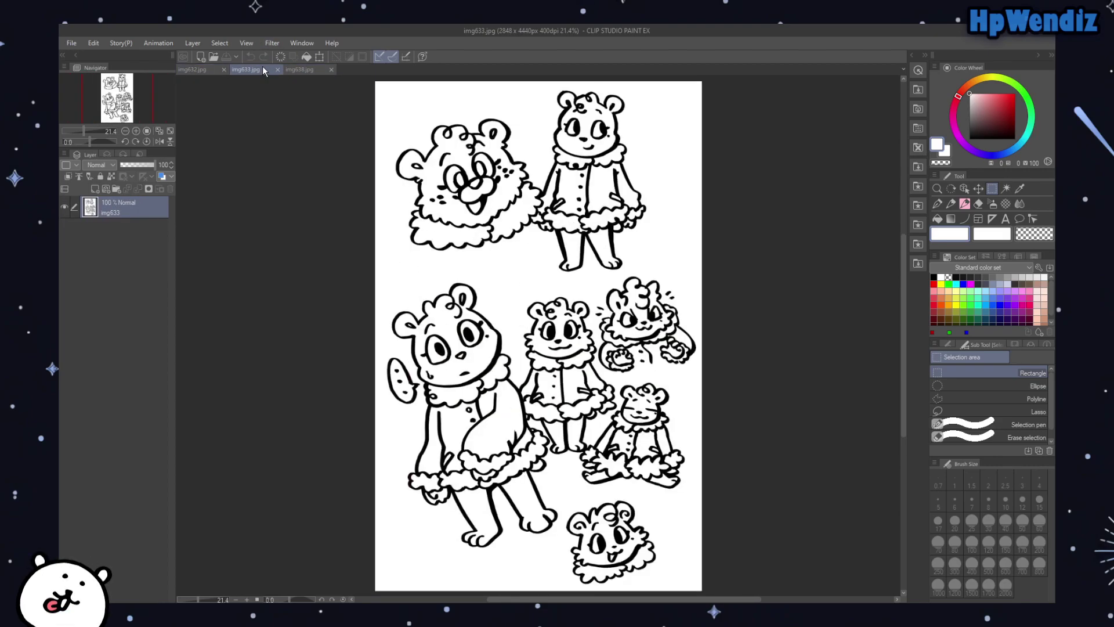
pyautogui.click(312, 70)
pyautogui.click(212, 72)
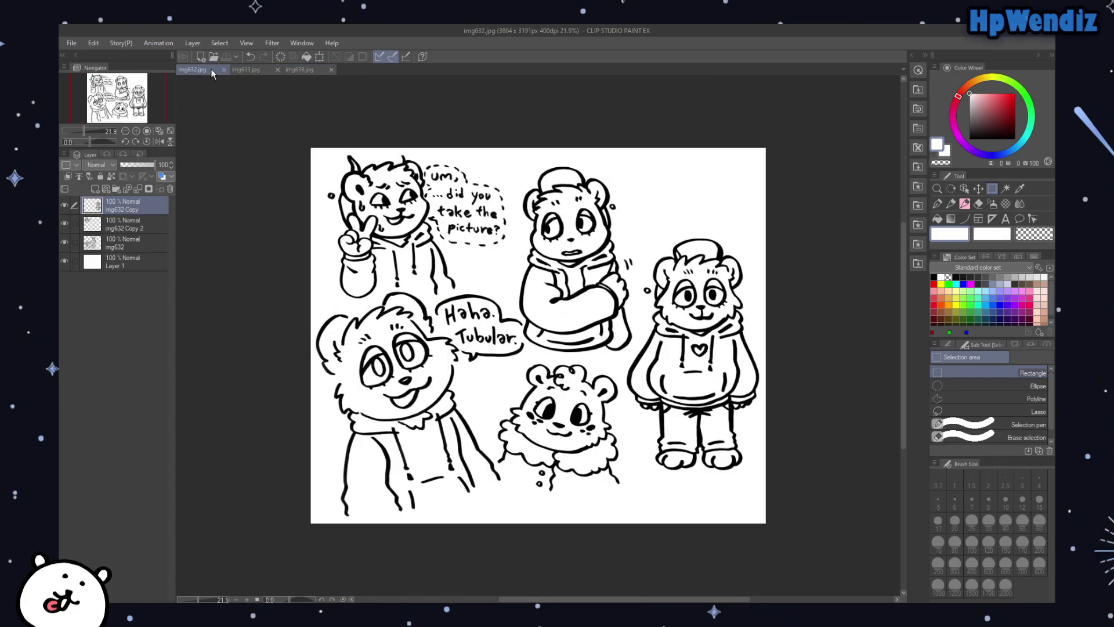
pyautogui.click(243, 71)
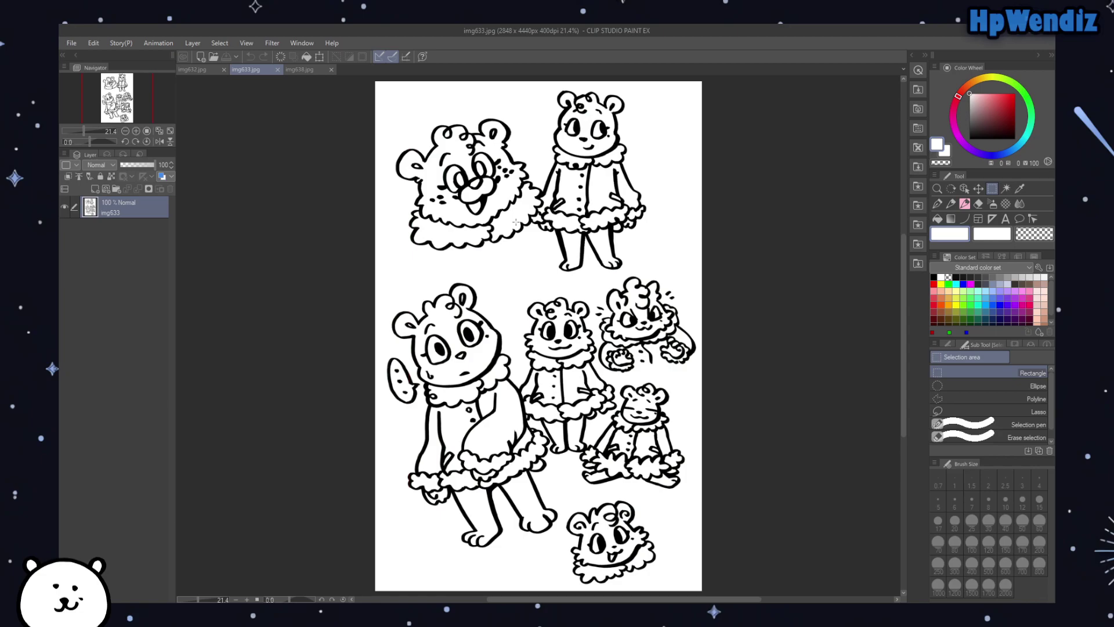
# Step: Check img633.jpg and img638.jpg in a horizontally mirrored view and examine the upper drawings of img638.jpg up close
pyautogui.click(159, 142)
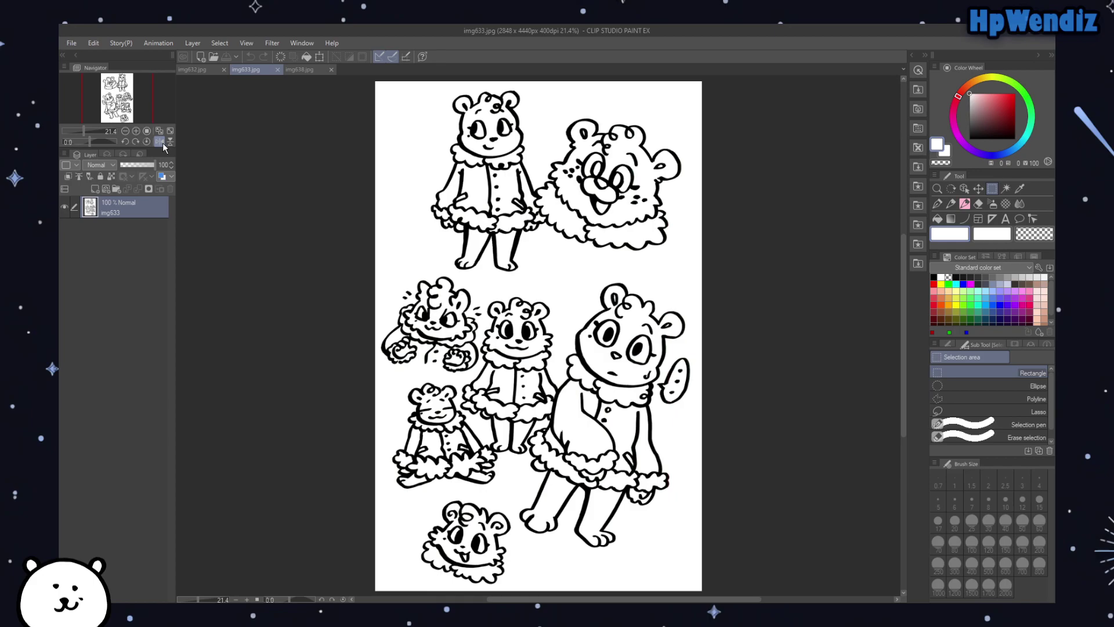
pyautogui.click(162, 142)
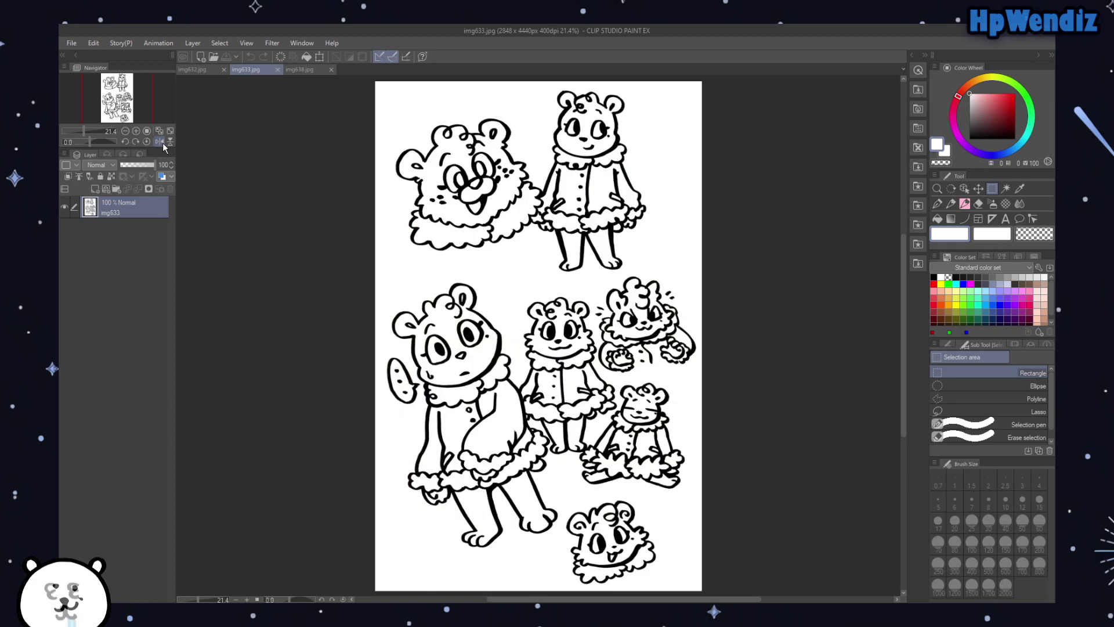
pyautogui.click(299, 70)
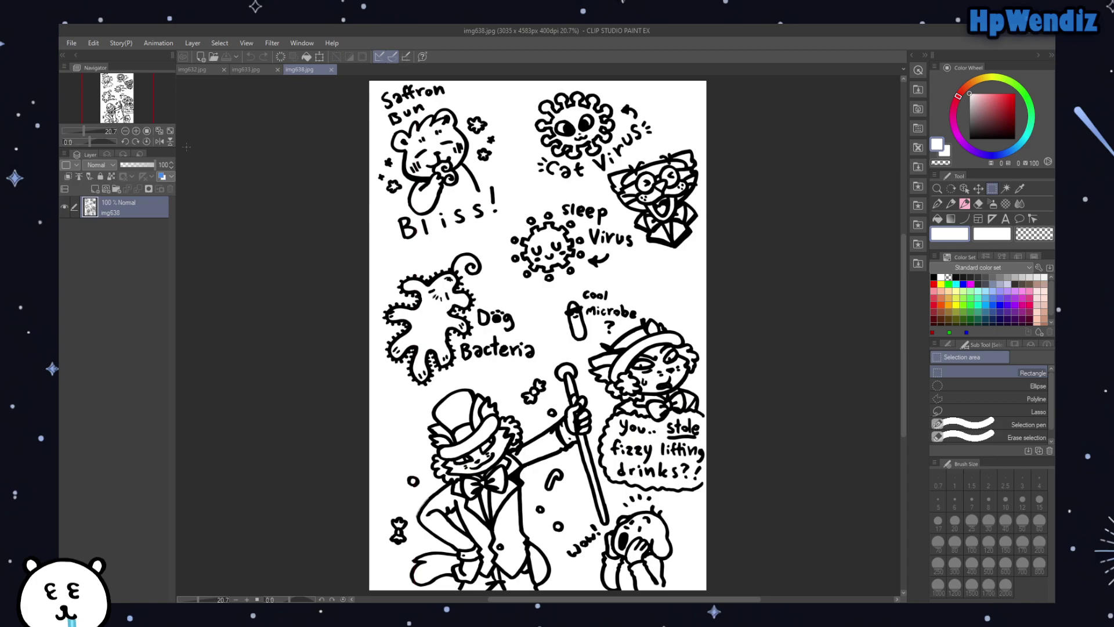
pyautogui.click(162, 143)
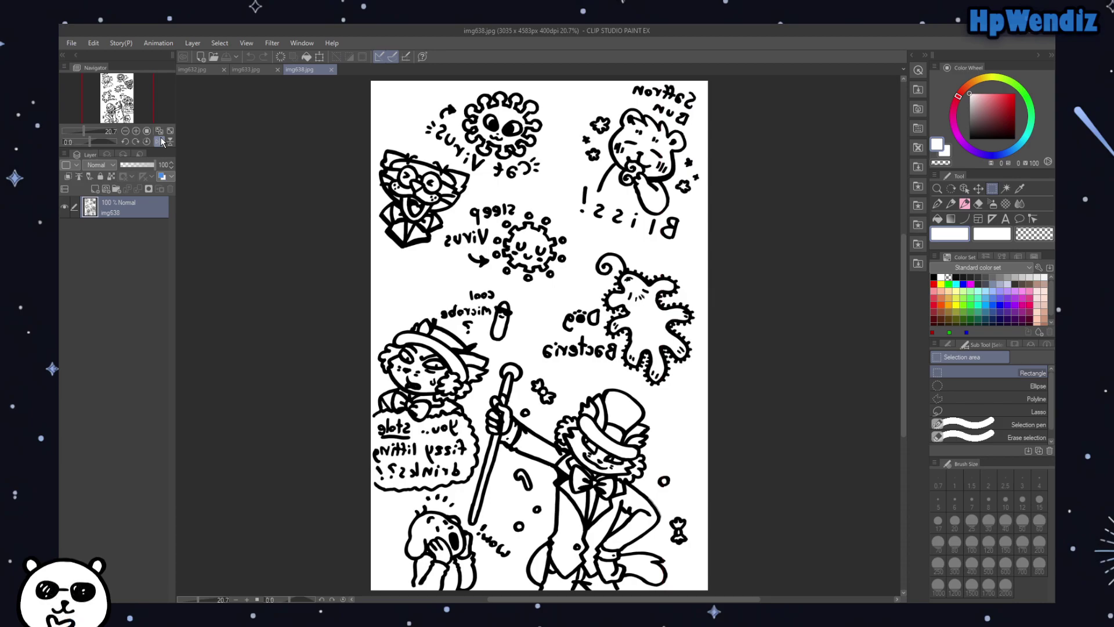
pyautogui.click(162, 142)
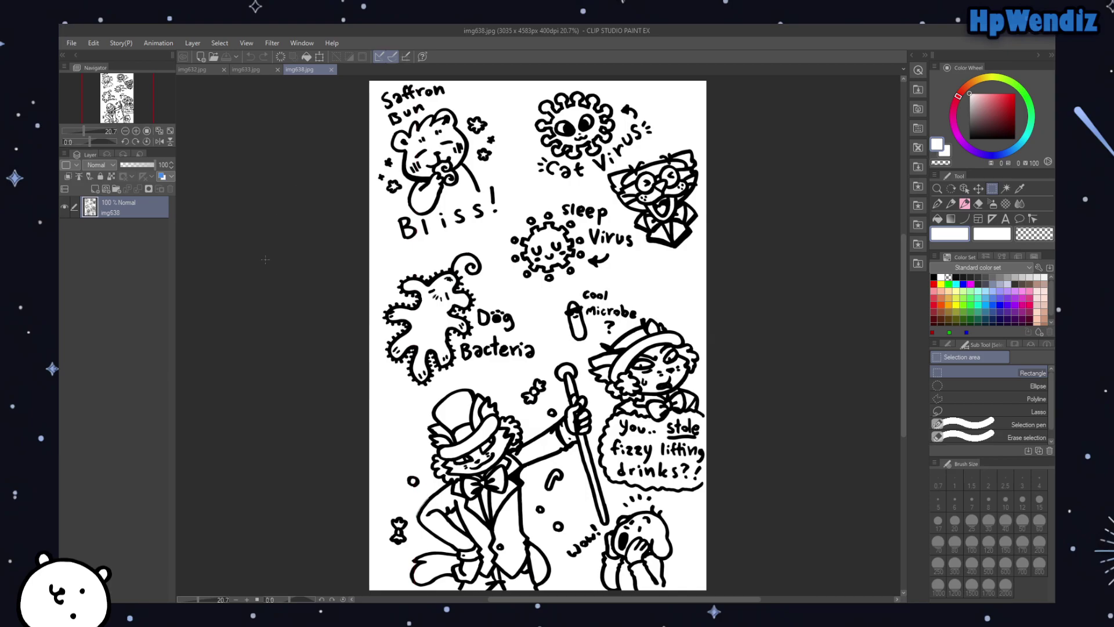
pyautogui.scroll(9, 487, 124)
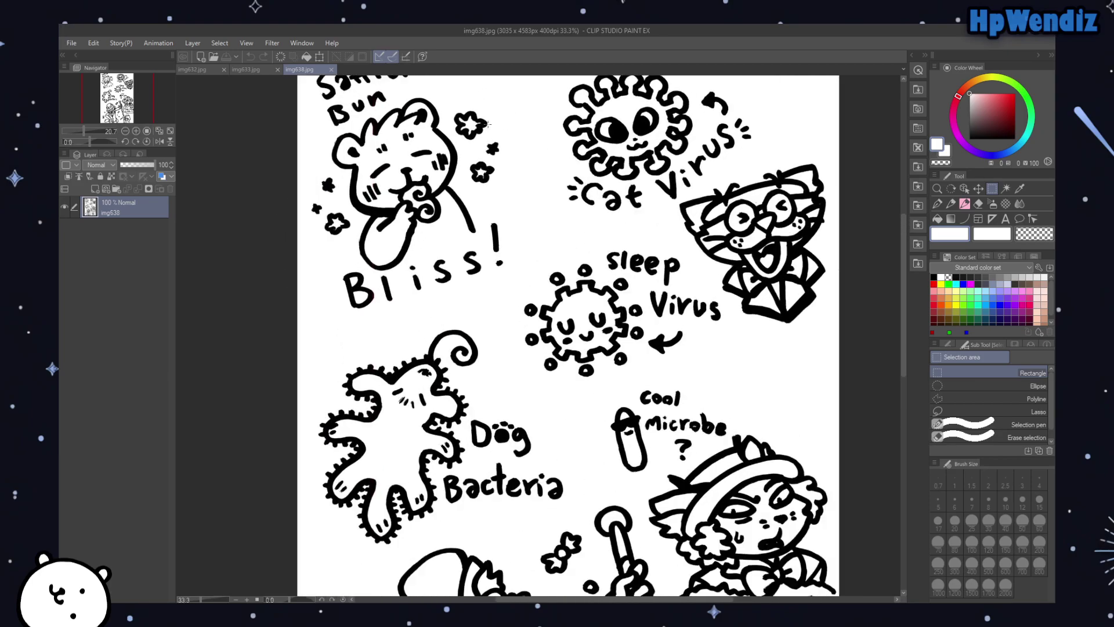
pyautogui.moveTo(120, 92)
pyautogui.mouseDown()
pyautogui.moveTo(129, 83)
pyautogui.moveTo(118, 98)
pyautogui.moveTo(115, 86)
pyautogui.moveTo(130, 103)
pyautogui.moveTo(122, 126)
pyautogui.moveTo(114, 79)
pyautogui.mouseUp()
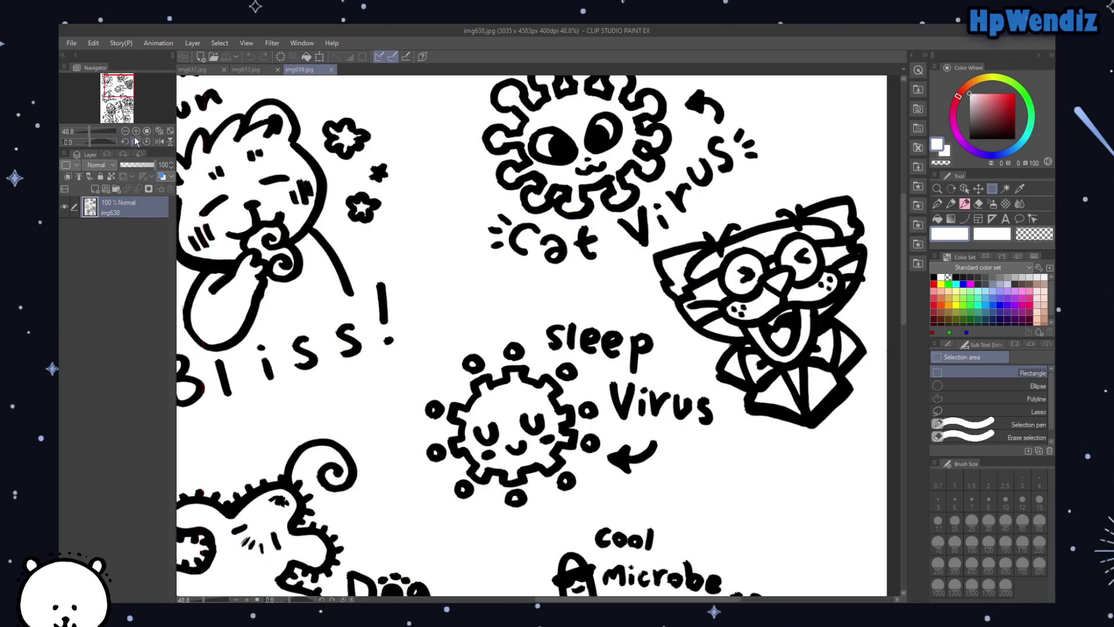
# Step: Make the white background of img638.jpg transparent and add a white-filled layer beneath the line art layer
pyautogui.click(169, 131)
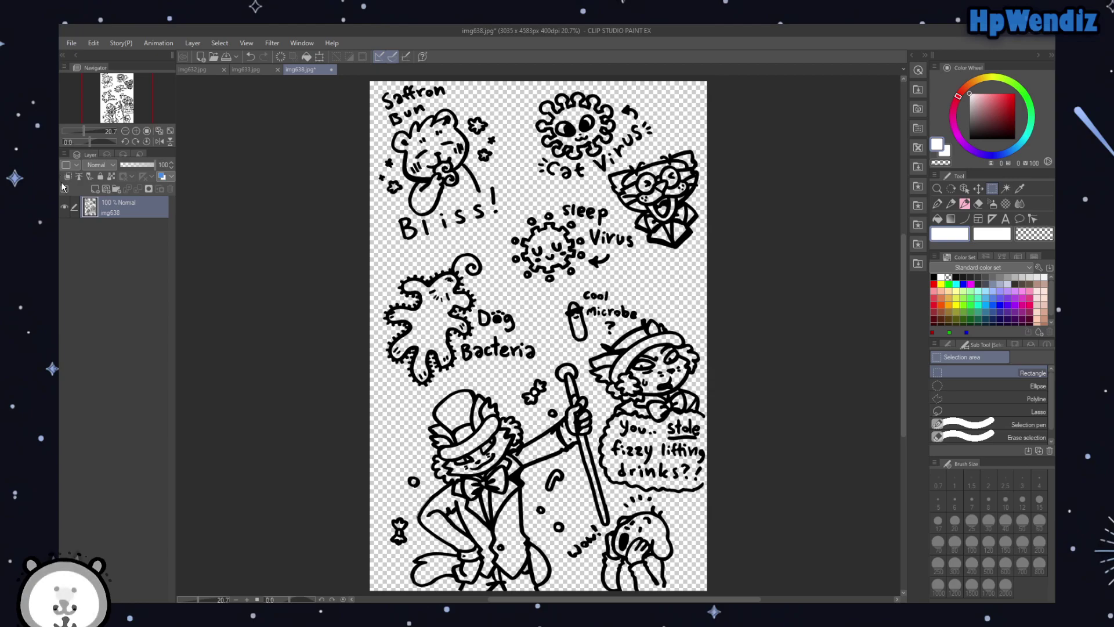
pyautogui.click(95, 189)
pyautogui.click(951, 219)
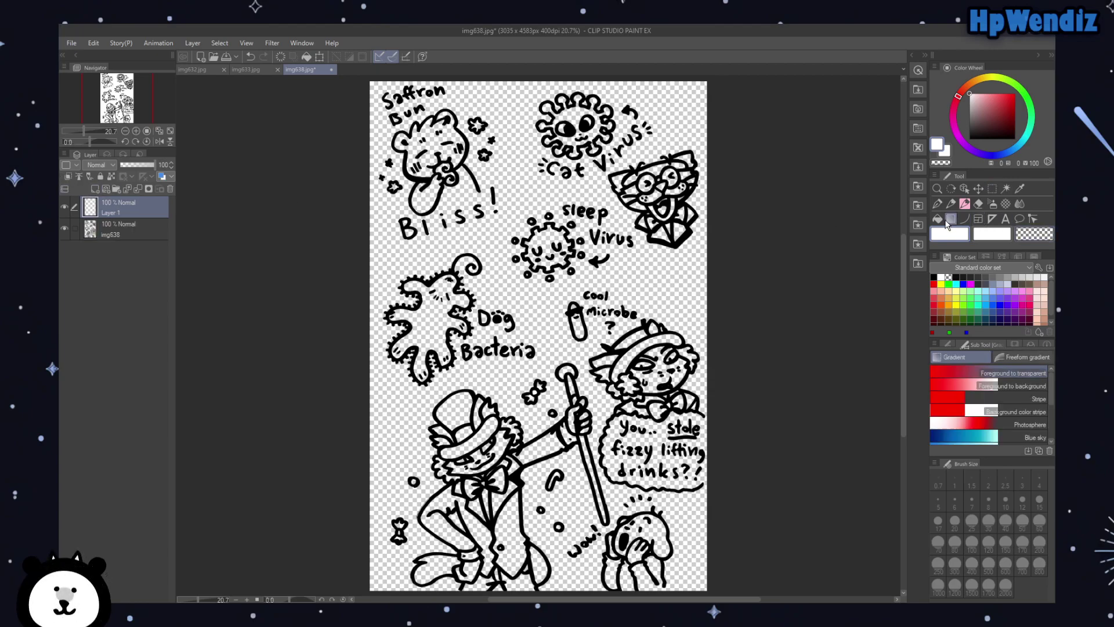
pyautogui.click(937, 218)
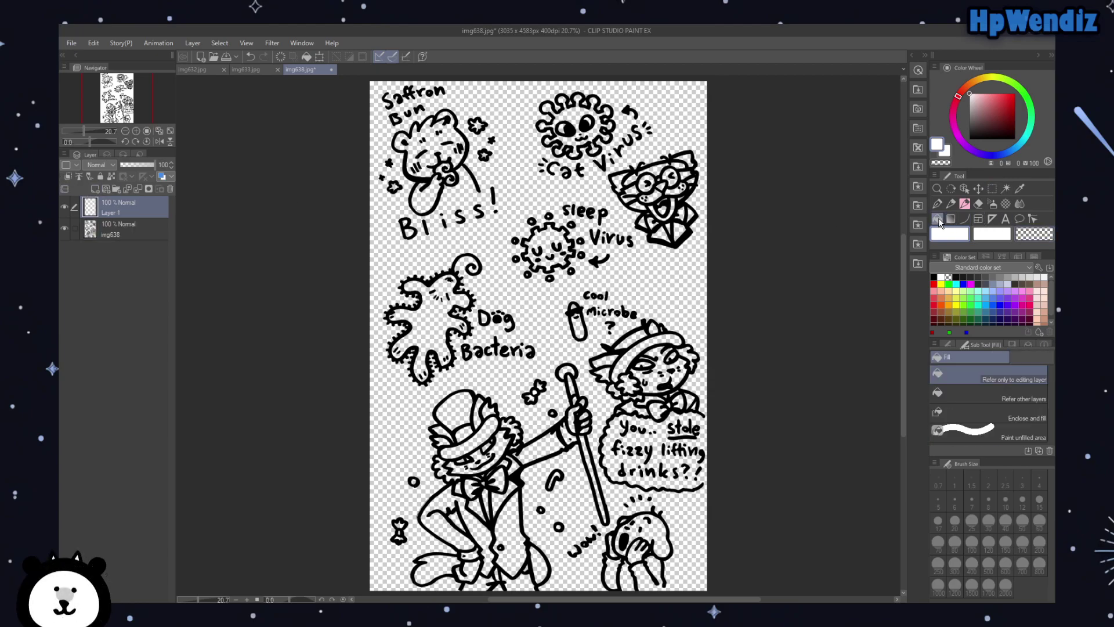
pyautogui.hotkey('alt', 'Delete')
pyautogui.moveTo(124, 215); pyautogui.dragTo(119, 237)
pyautogui.click(114, 213)
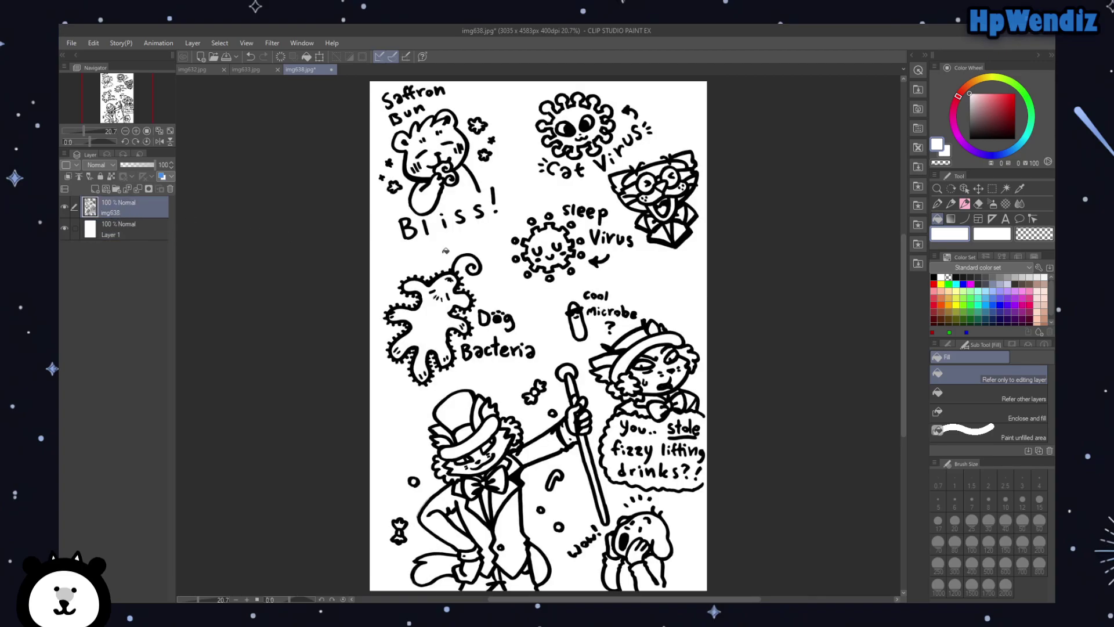
# Step: Choose the Lasso selection tool with the line art layer active and zoom in on the top-hat figure of img638.jpg
pyautogui.click(991, 188)
pyautogui.click(1021, 411)
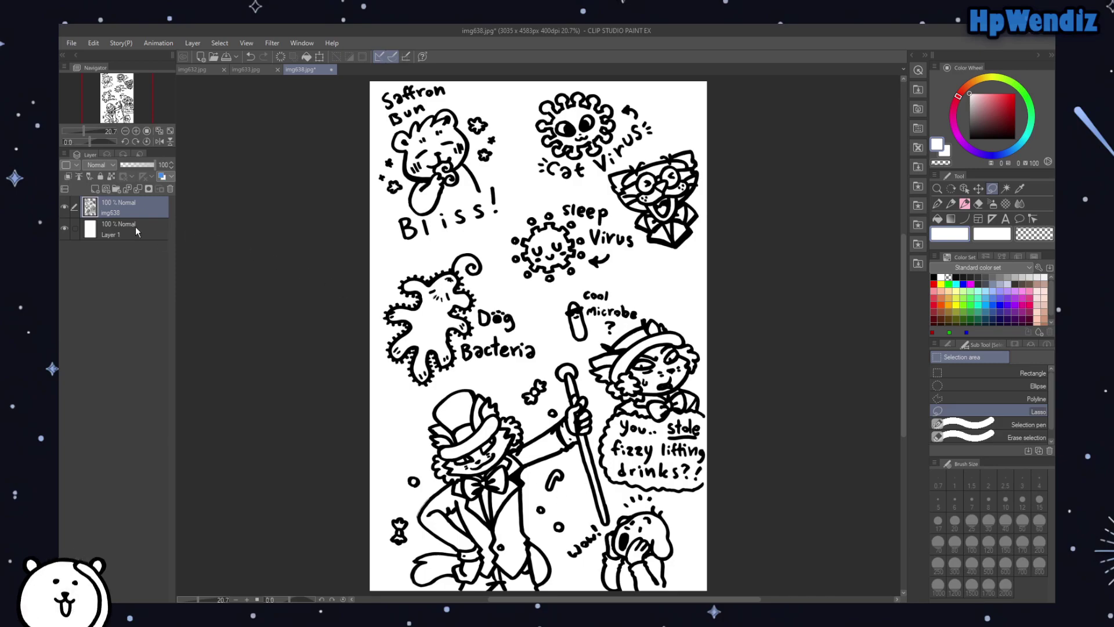
pyautogui.click(136, 131)
pyautogui.moveTo(130, 111); pyautogui.dragTo(131, 123)
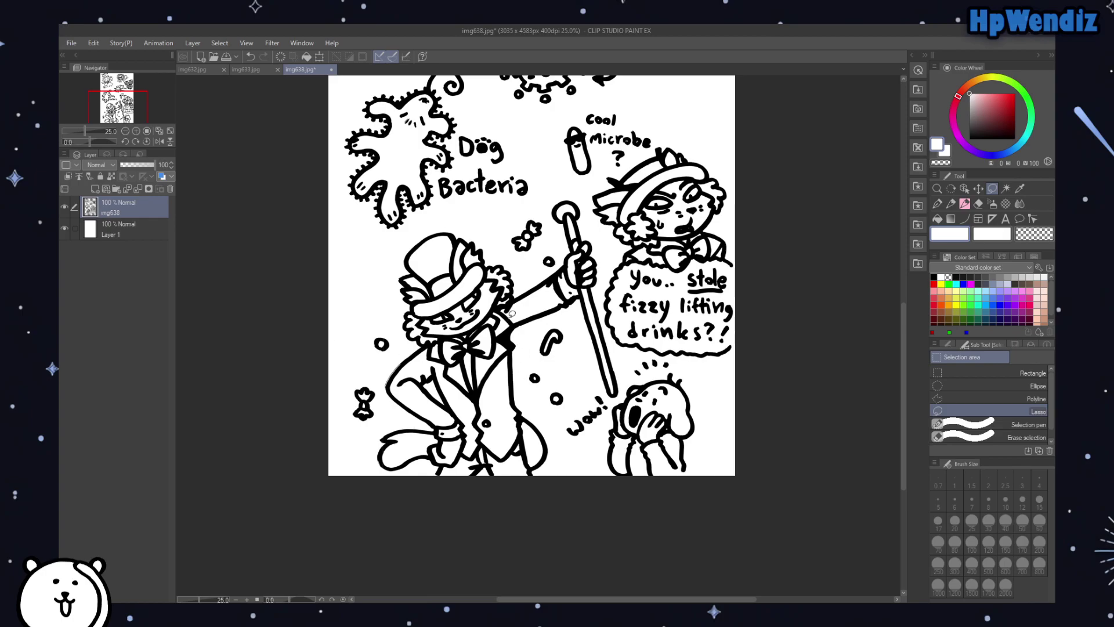
pyautogui.click(136, 131)
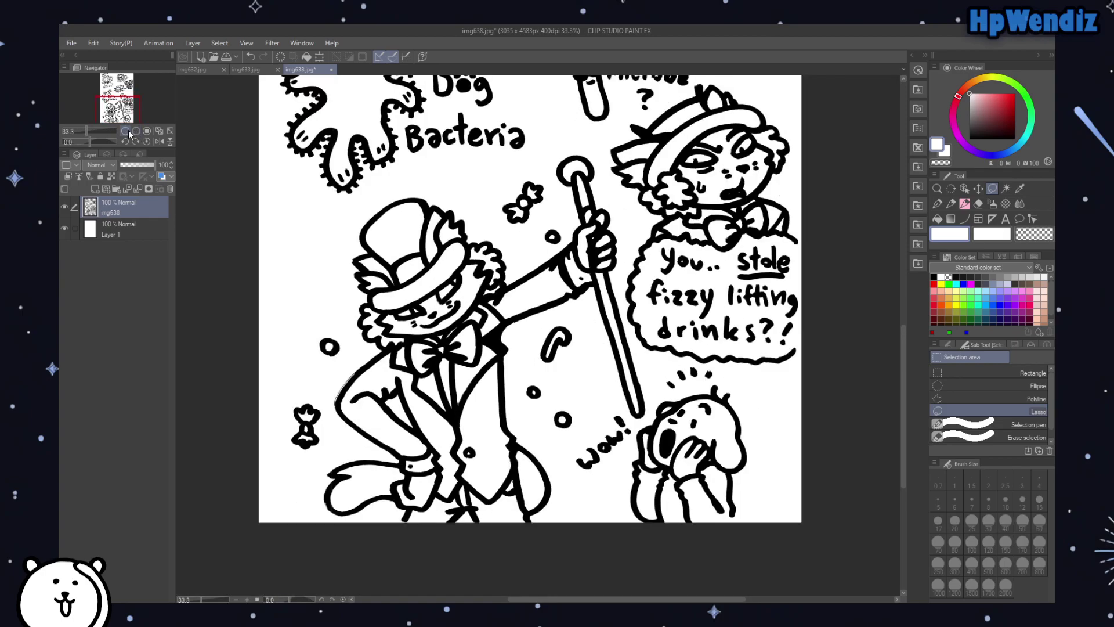
pyautogui.hotkey('ctrl', '+')
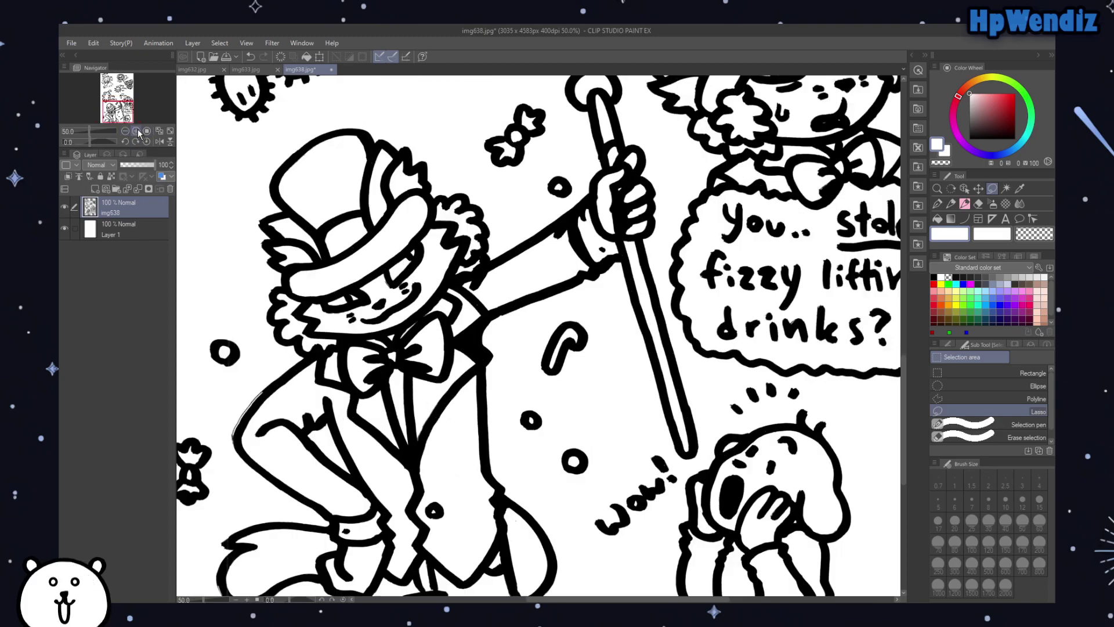
pyautogui.moveTo(128, 113); pyautogui.dragTo(125, 113)
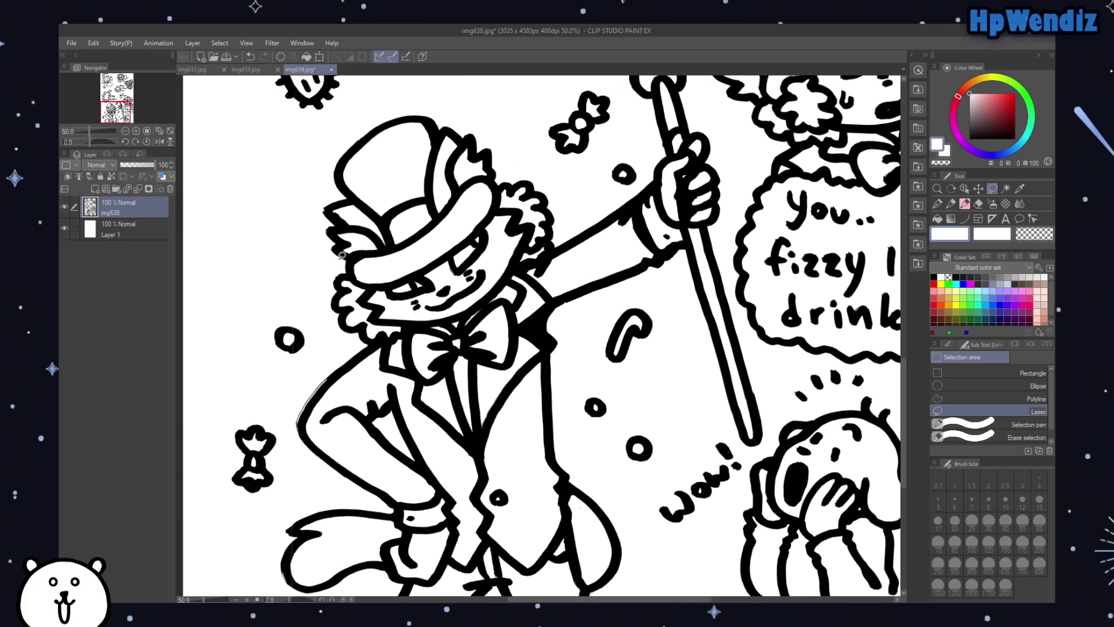
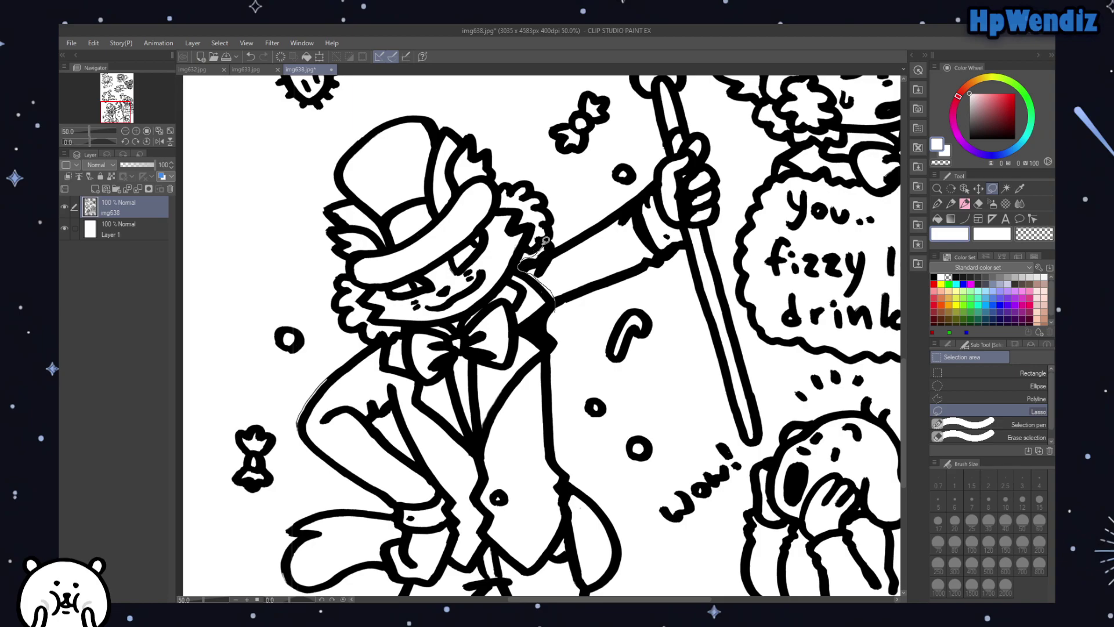
# Step: Lasso the top-hat figure without its raised arm and shift it down and away from the arm, checking the placement in a mirrored view
pyautogui.moveTo(555, 232)
pyautogui.mouseDown()
pyautogui.moveTo(573, 212)
pyautogui.moveTo(563, 183)
pyautogui.moveTo(534, 160)
pyautogui.moveTo(464, 109)
pyautogui.moveTo(393, 92)
pyautogui.moveTo(313, 158)
pyautogui.moveTo(250, 235)
pyautogui.moveTo(214, 347)
pyautogui.moveTo(204, 443)
pyautogui.moveTo(211, 526)
pyautogui.moveTo(275, 599)
pyautogui.moveTo(564, 599)
pyautogui.moveTo(654, 568)
pyautogui.moveTo(646, 452)
pyautogui.moveTo(578, 323)
pyautogui.moveTo(560, 197)
pyautogui.mouseUp()
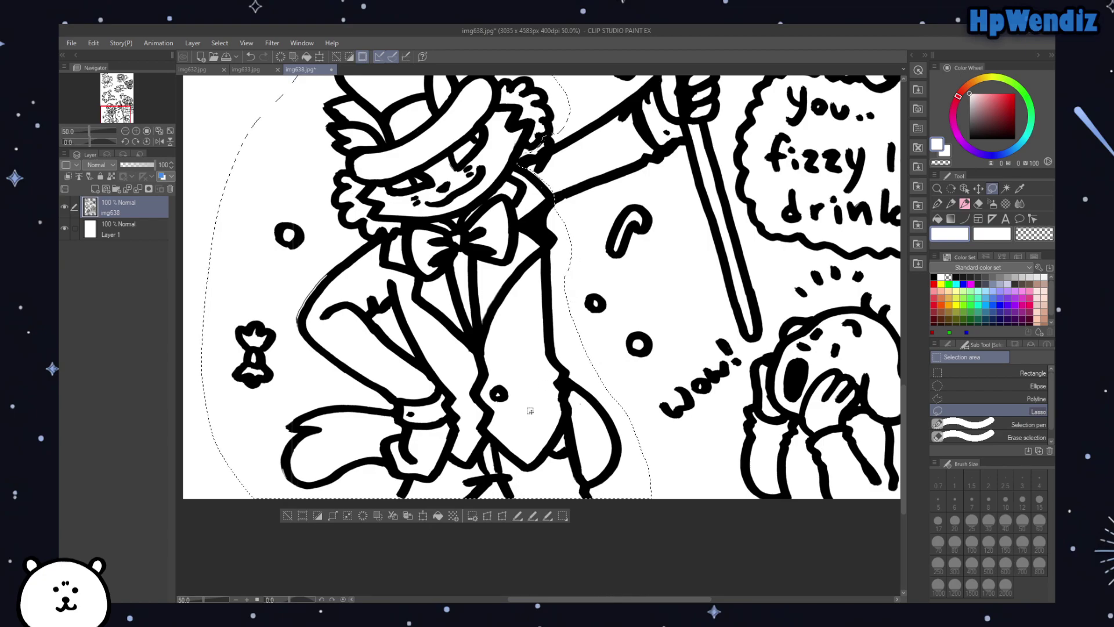
pyautogui.click(423, 515)
pyautogui.click(127, 131)
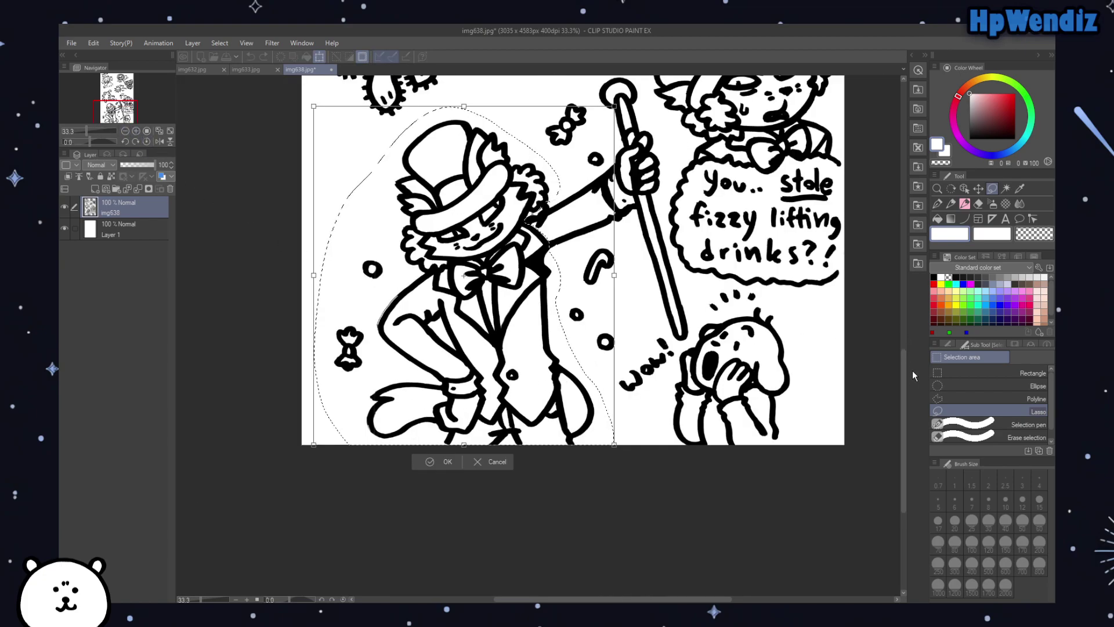
pyautogui.moveTo(904, 373); pyautogui.dragTo(900, 350)
pyautogui.moveTo(473, 393); pyautogui.dragTo(455, 400)
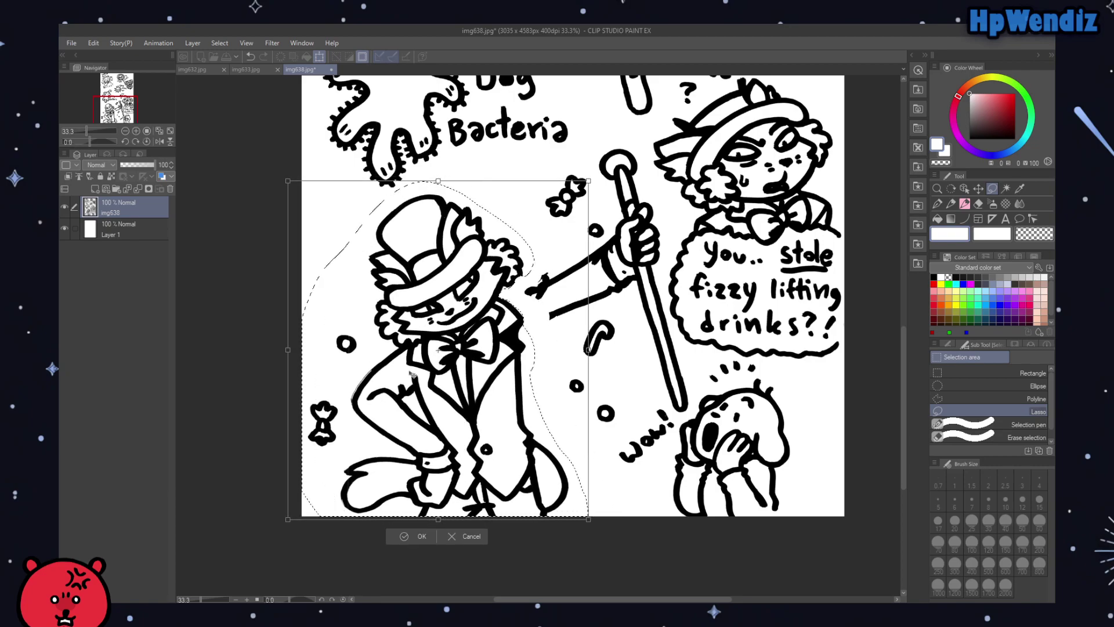
pyautogui.click(160, 141)
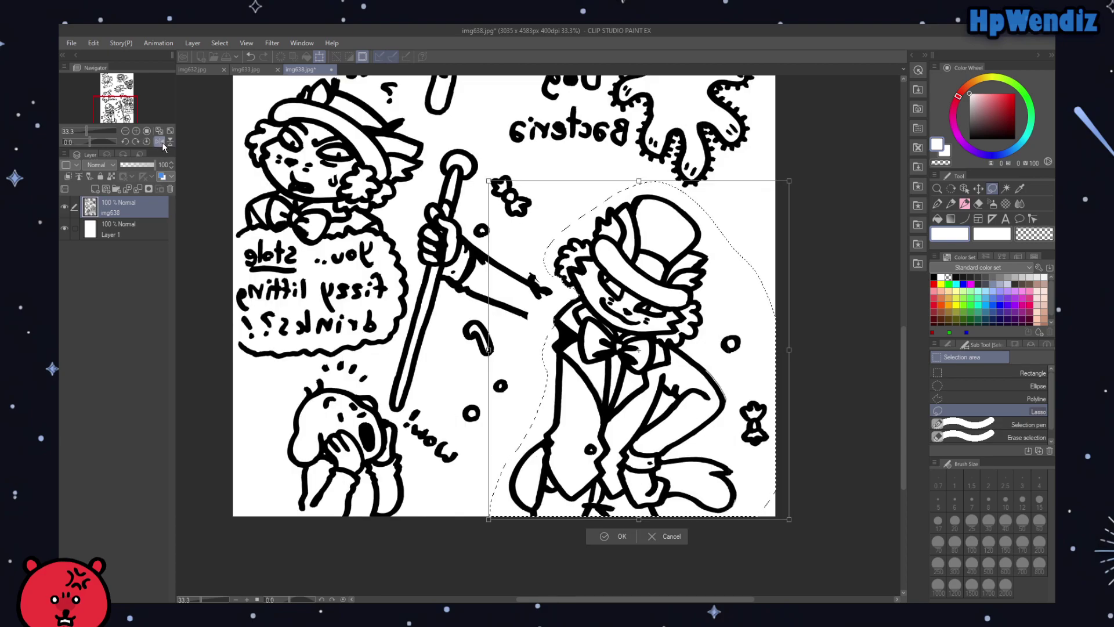
pyautogui.click(612, 536)
# Step: Erase the leftover fur strokes at the cut end of the raised arm with the Hard eraser
pyautogui.click(978, 203)
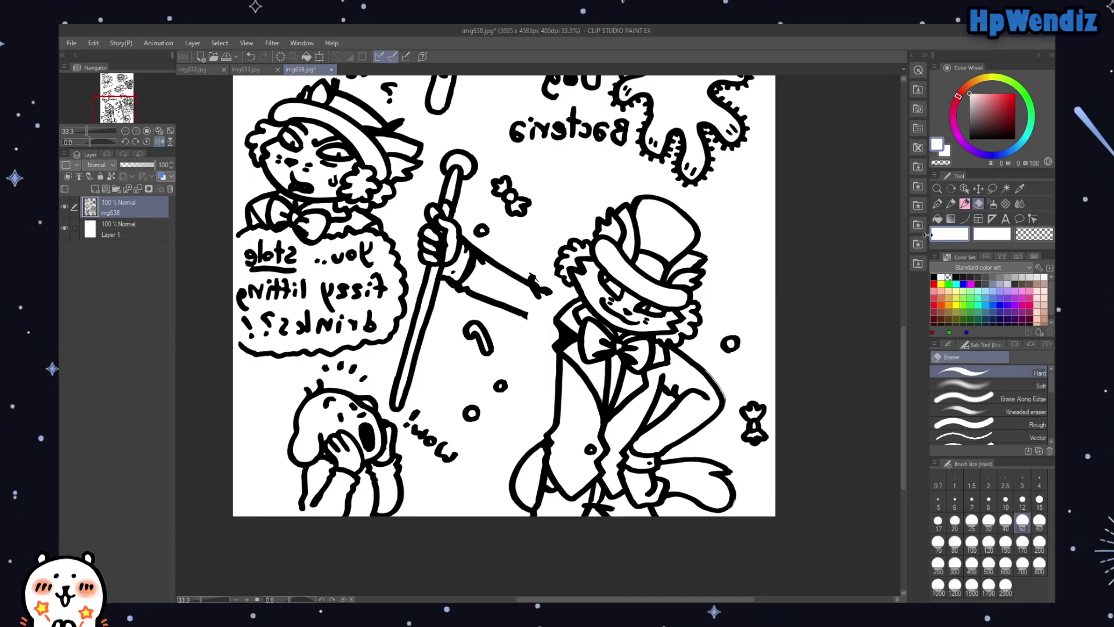
pyautogui.moveTo(524, 270)
pyautogui.mouseDown()
pyautogui.moveTo(551, 291)
pyautogui.moveTo(544, 302)
pyautogui.moveTo(532, 272)
pyautogui.moveTo(551, 291)
pyautogui.mouseUp()
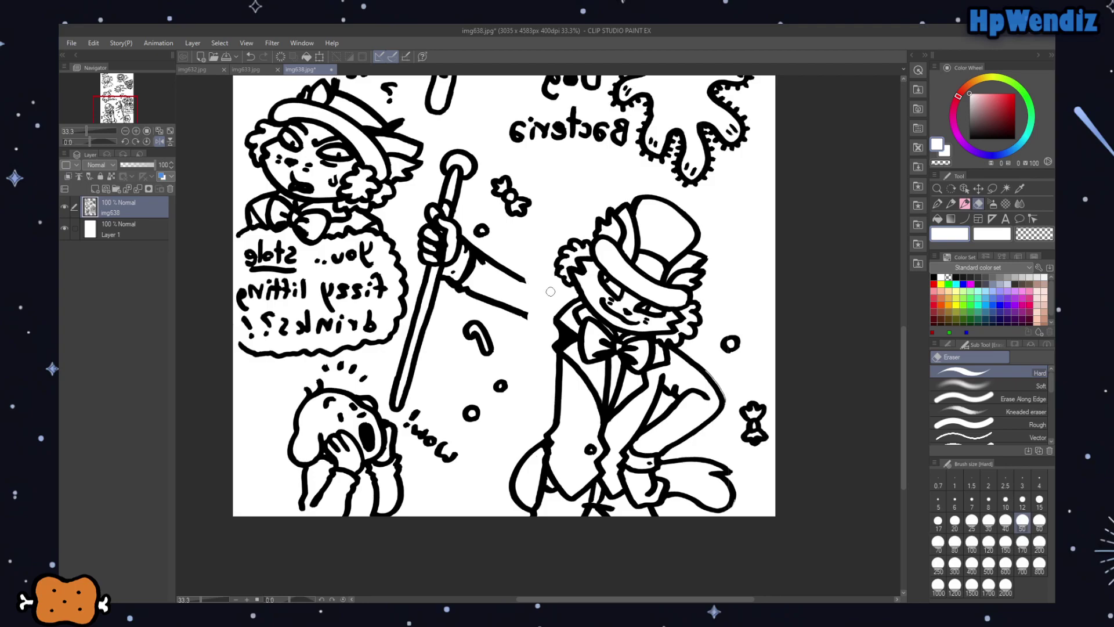
pyautogui.click(146, 131)
pyautogui.click(125, 132)
pyautogui.click(125, 133)
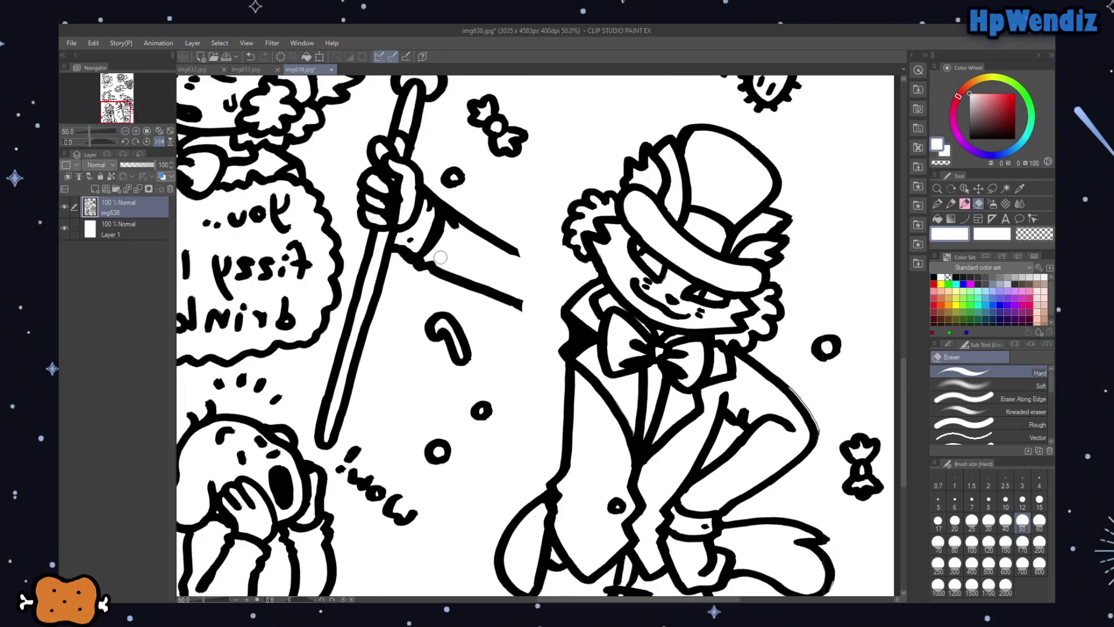
# Step: Redraw the raised arm's upper and lower outlines in black to the shoulder with the SU-Cream Pencil, adding a short sleeve fold
pyautogui.click(964, 203)
pyautogui.moveTo(1003, 141); pyautogui.dragTo(1016, 140)
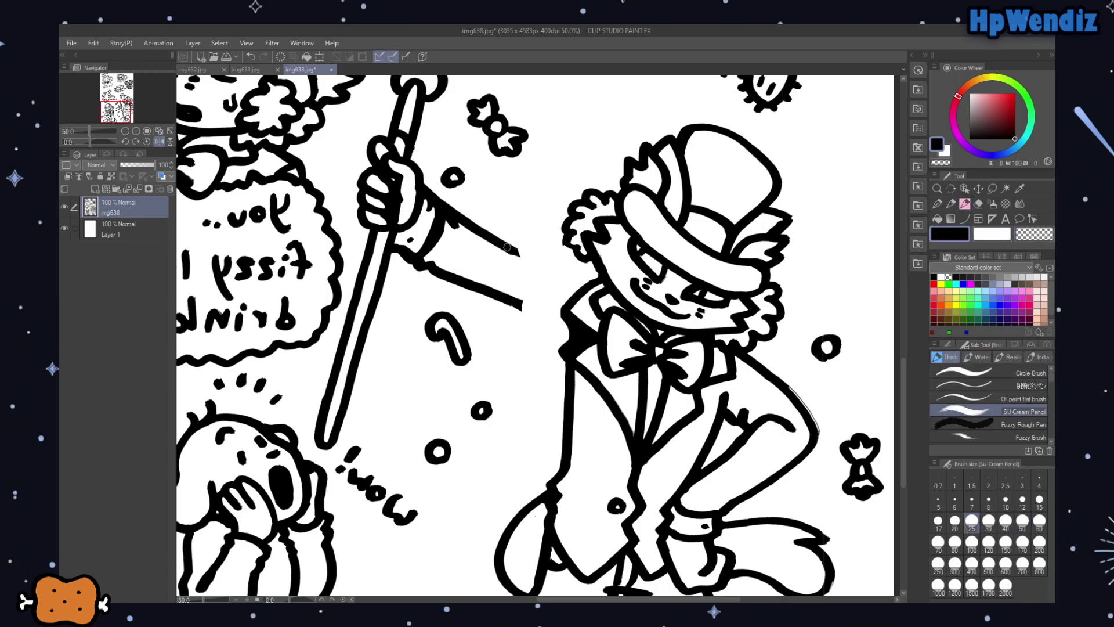
pyautogui.moveTo(504, 246); pyautogui.dragTo(575, 280)
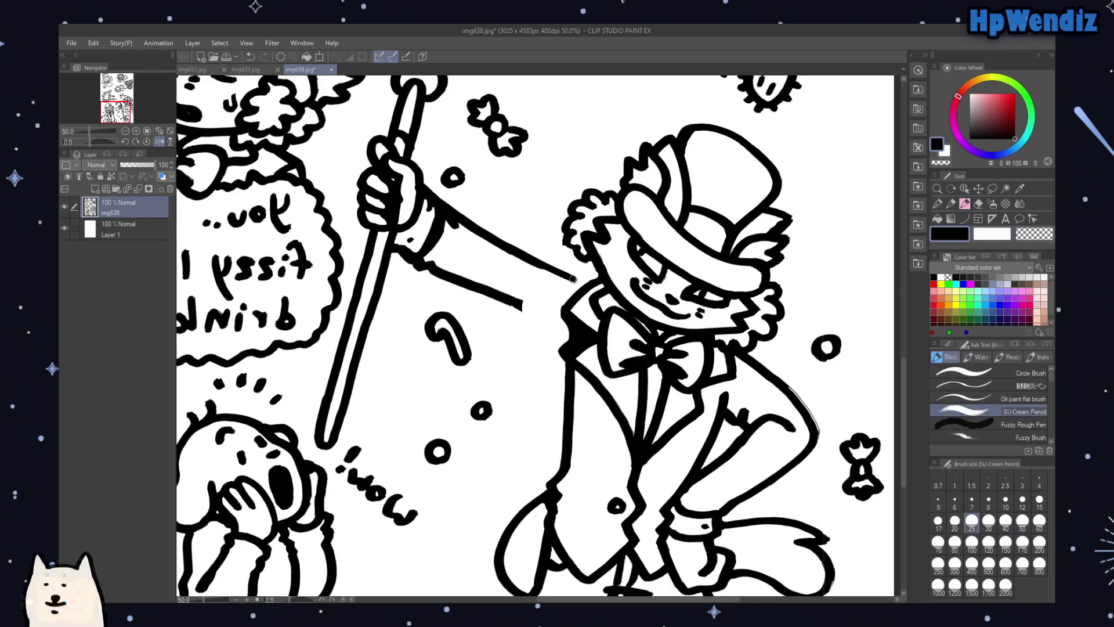
pyautogui.moveTo(502, 245); pyautogui.dragTo(572, 280)
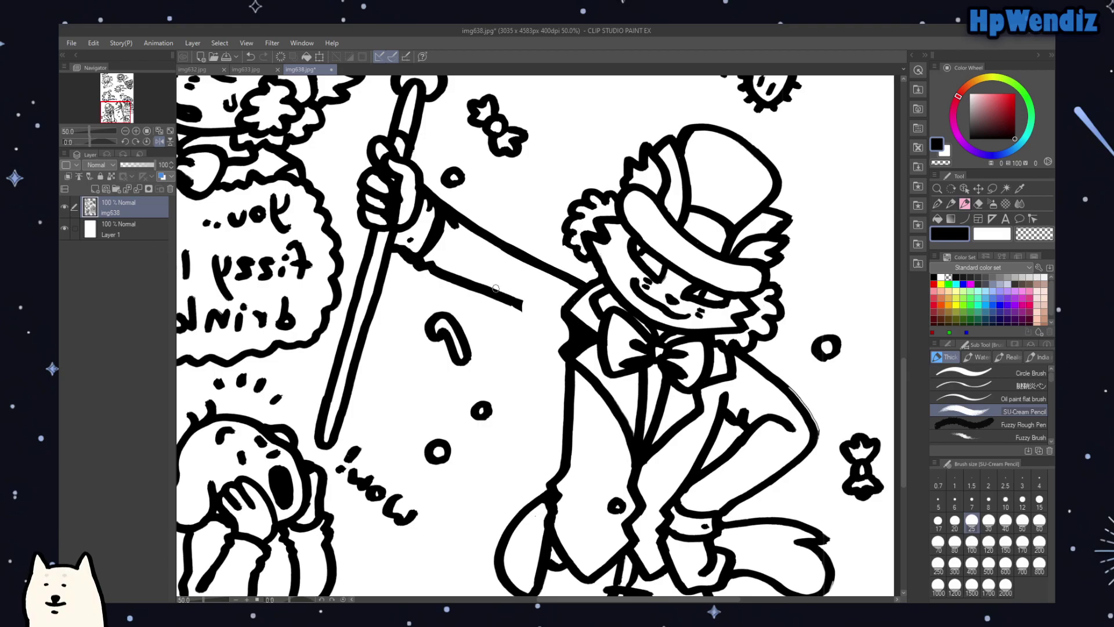
pyautogui.moveTo(504, 298); pyautogui.dragTo(567, 326)
pyautogui.moveTo(509, 299); pyautogui.dragTo(569, 322)
pyautogui.moveTo(580, 284); pyautogui.dragTo(544, 283)
# Step: Return to the unmirrored view and retrace the underside of the raised arm from the shoulder outward
pyautogui.click(156, 141)
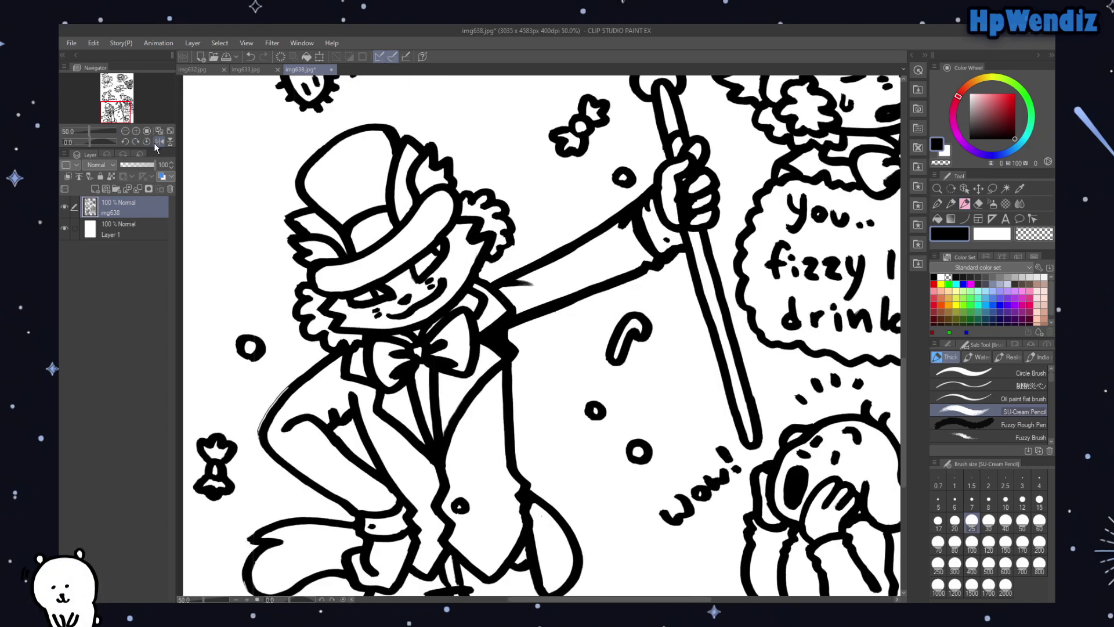
pyautogui.click(127, 130)
pyautogui.click(126, 131)
pyautogui.click(136, 132)
pyautogui.click(136, 131)
pyautogui.moveTo(502, 336); pyautogui.dragTo(582, 298)
# Step: Lasso the hand holding the cane, including the whole cane from knob to tip
pyautogui.click(126, 131)
pyautogui.scroll(3, 900, 343)
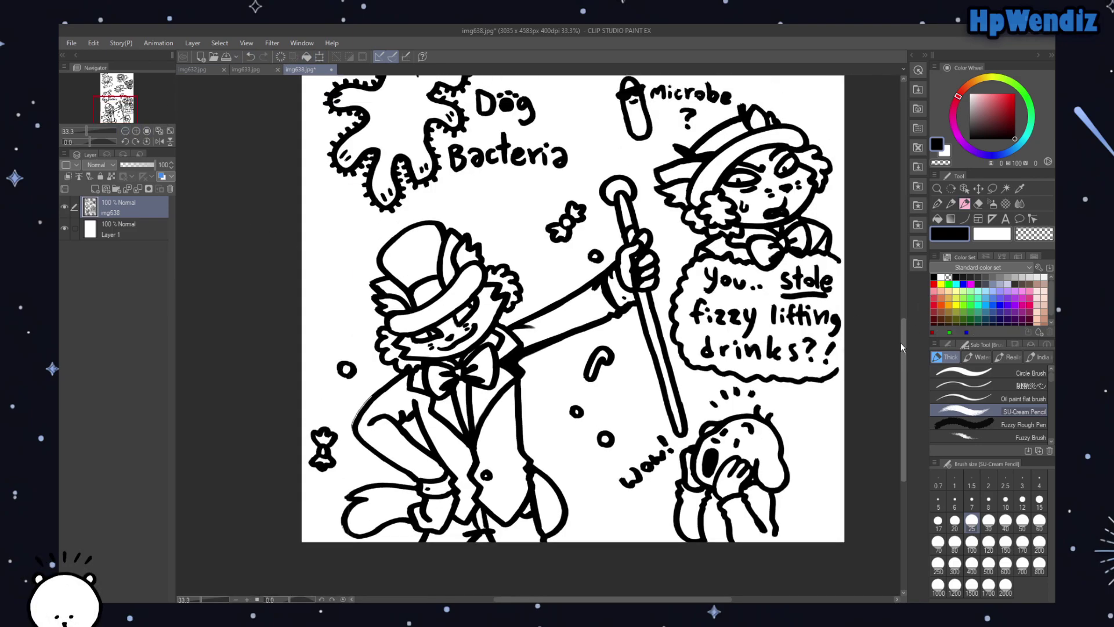
pyautogui.moveTo(899, 338); pyautogui.dragTo(899, 339)
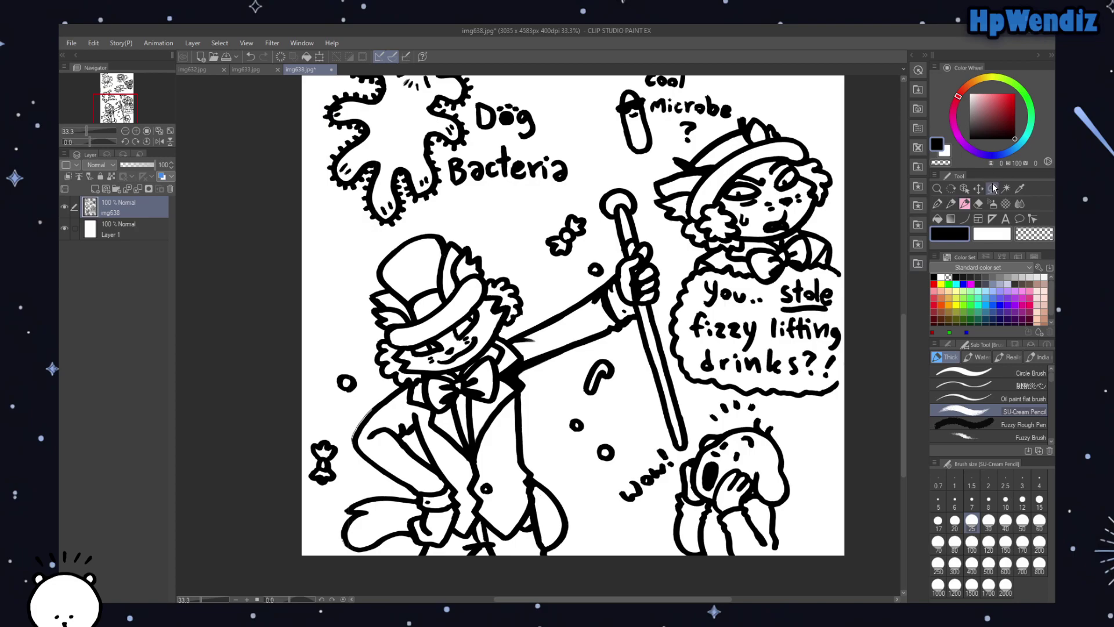
pyautogui.click(993, 189)
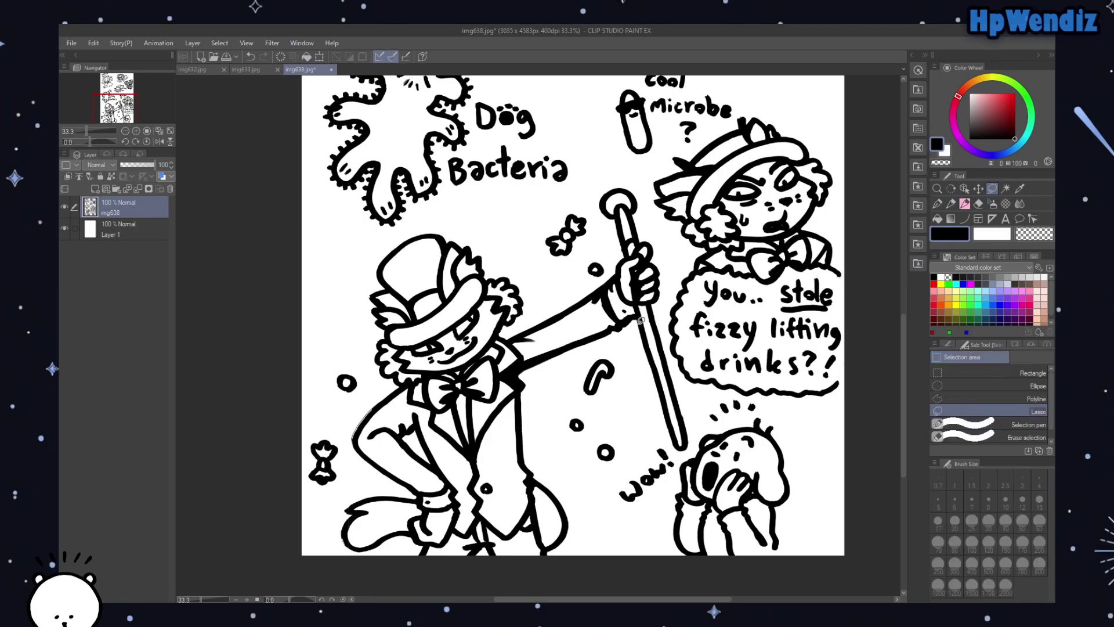
pyautogui.moveTo(637, 309)
pyautogui.mouseDown()
pyautogui.moveTo(601, 234)
pyautogui.moveTo(614, 177)
pyautogui.moveTo(648, 191)
pyautogui.moveTo(664, 252)
pyautogui.moveTo(666, 320)
pyautogui.moveTo(691, 409)
pyautogui.moveTo(684, 452)
pyautogui.moveTo(636, 366)
pyautogui.moveTo(636, 325)
pyautogui.mouseUp()
# Step: Try to rotate the selected hand and cane clockwise directly on the line art layer
pyautogui.click(638, 472)
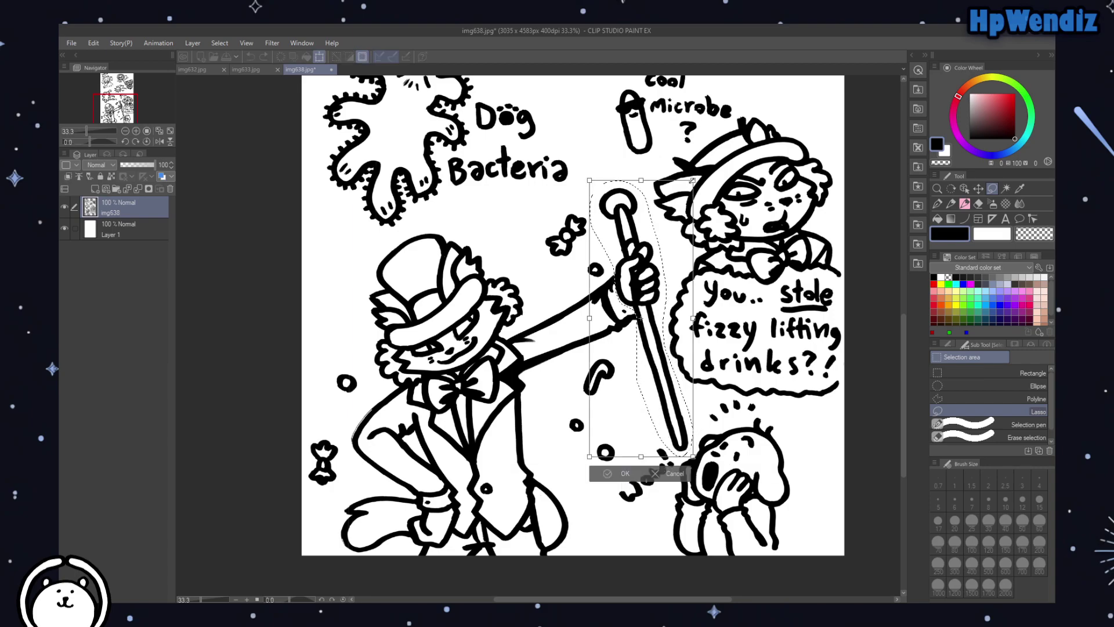
pyautogui.moveTo(693, 180); pyautogui.dragTo(704, 152)
pyautogui.moveTo(673, 242); pyautogui.dragTo(700, 342)
pyautogui.moveTo(635, 317); pyautogui.dragTo(621, 288)
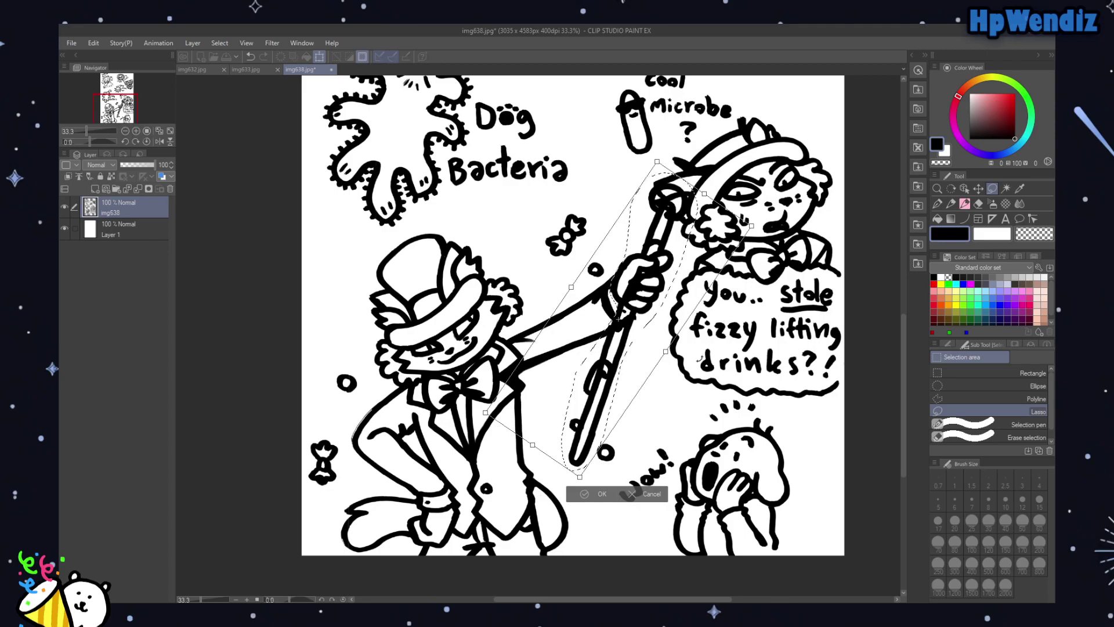
pyautogui.moveTo(699, 358); pyautogui.dragTo(709, 352)
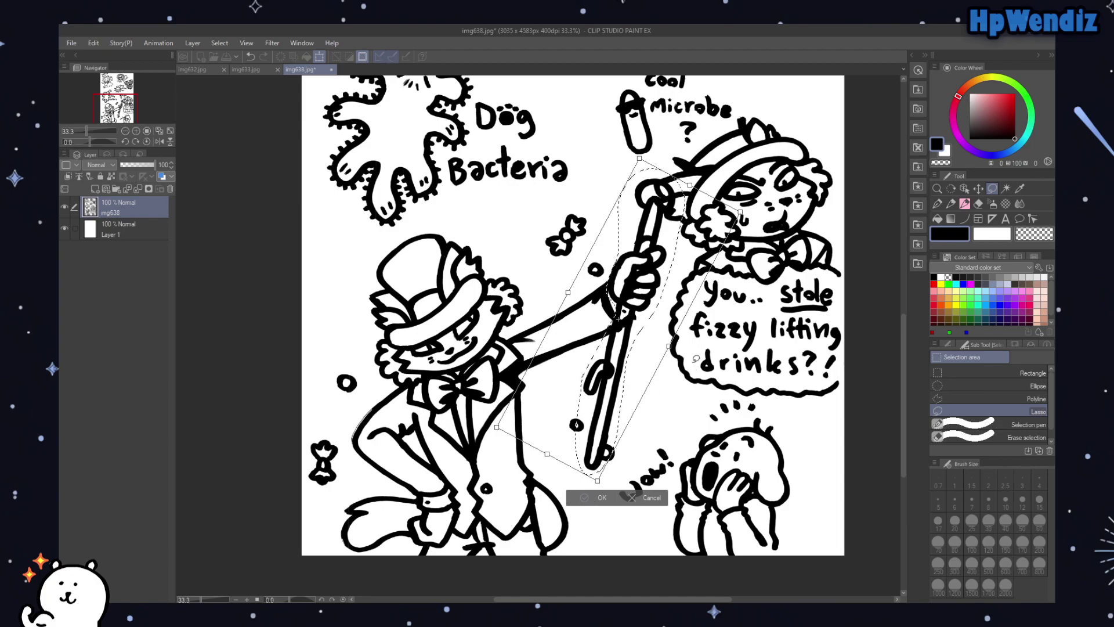
pyautogui.click(629, 497)
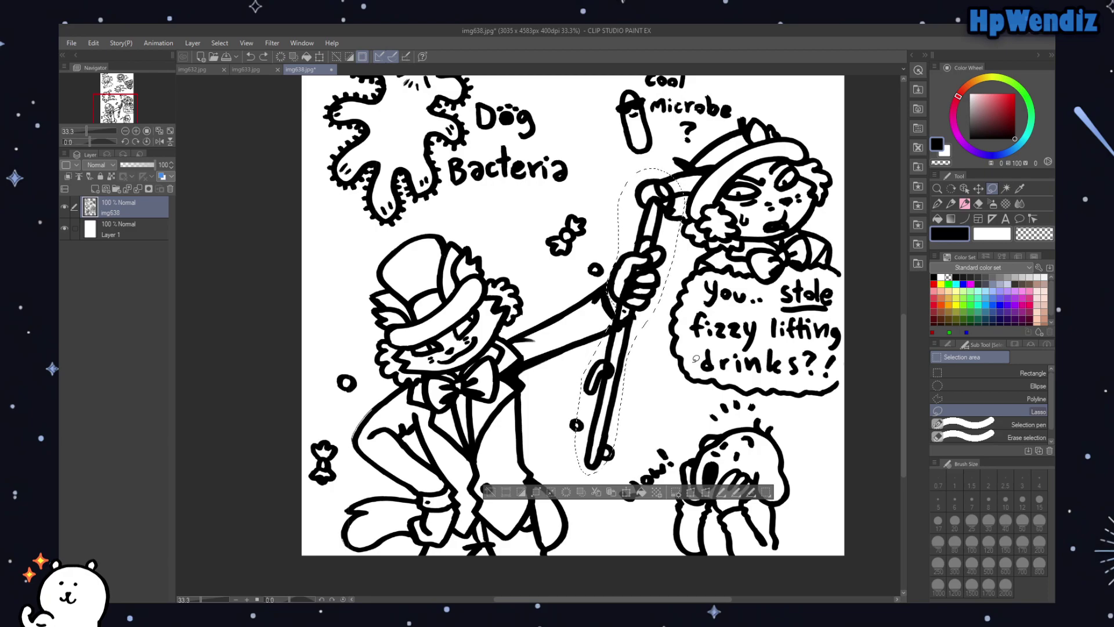
pyautogui.hotkey('ctrl', 'z')
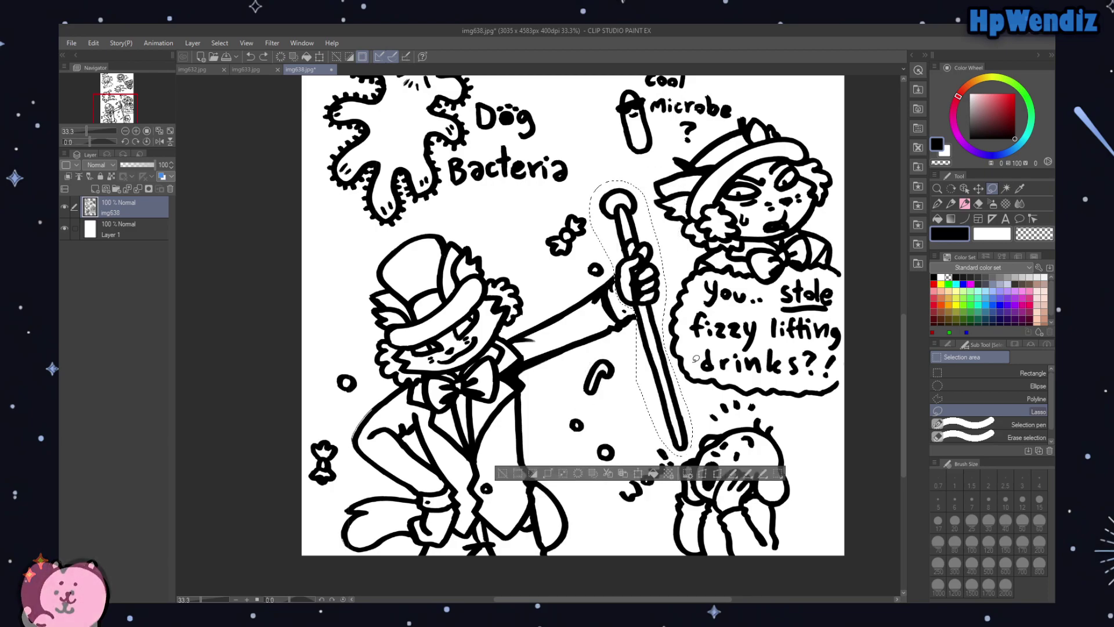
# Step: Cut the selected hand and cane, paste them onto their own layer and clear the selection
pyautogui.hotkey('ctrl', 'x')
pyautogui.hotkey('ctrl', 'v')
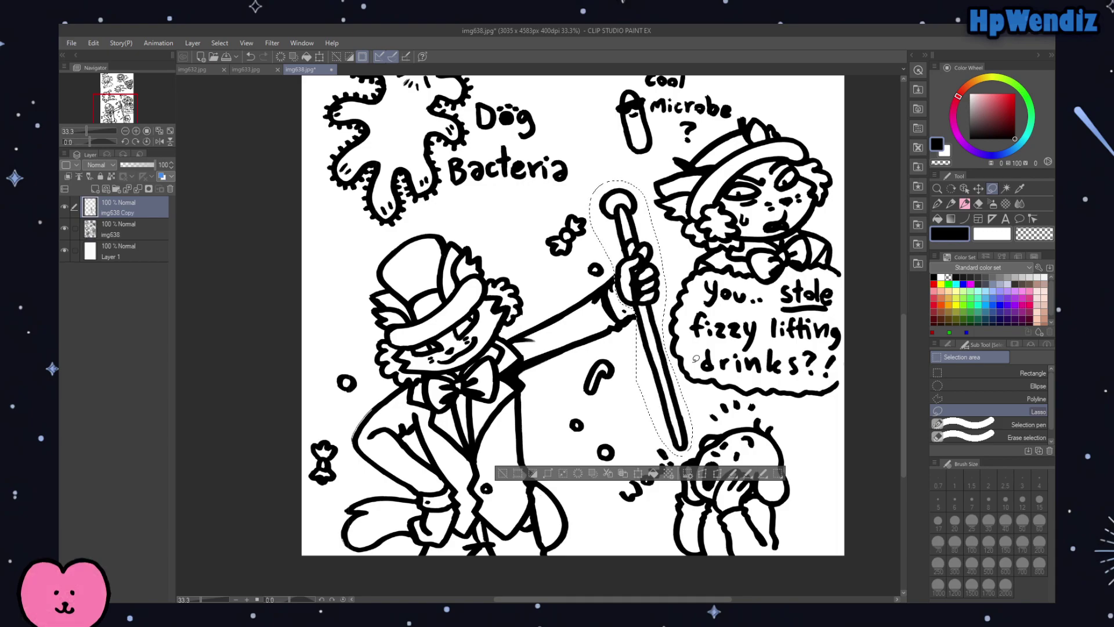
pyautogui.click(638, 475)
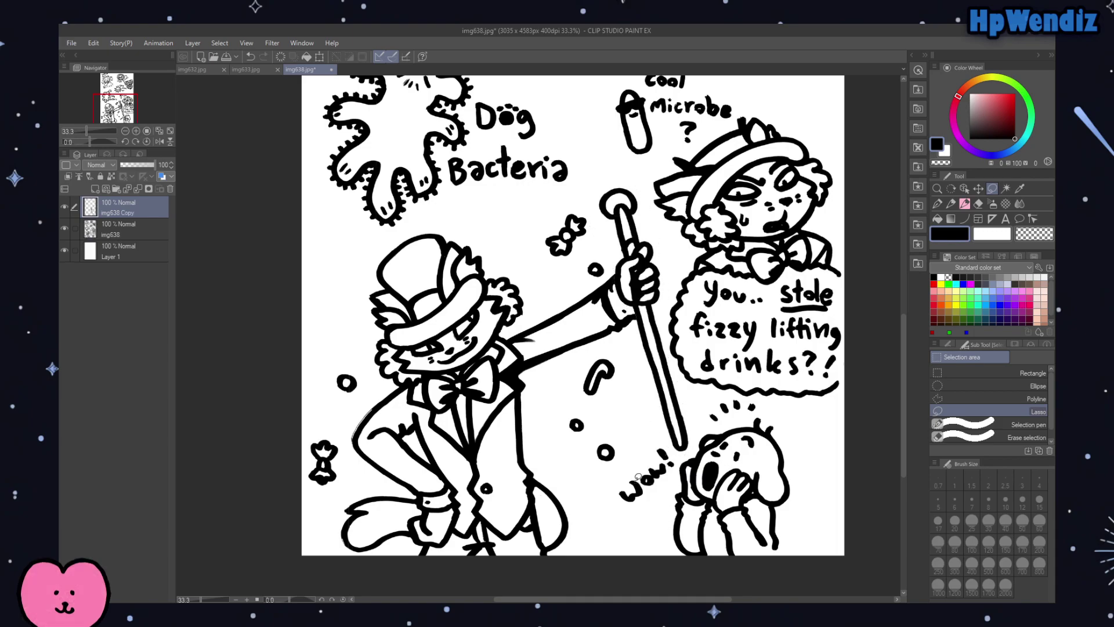
# Step: Rotate the separated hand and cane clockwise, enlarge them slightly and fit the hand onto the wrist
pyautogui.click(319, 56)
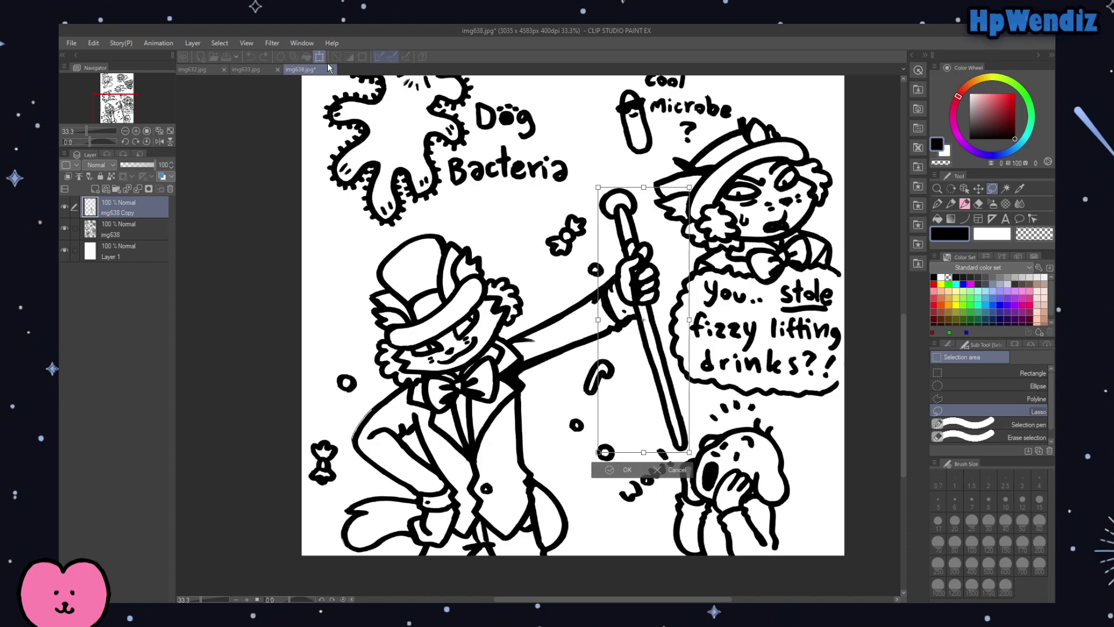
pyautogui.moveTo(712, 406); pyautogui.dragTo(662, 436)
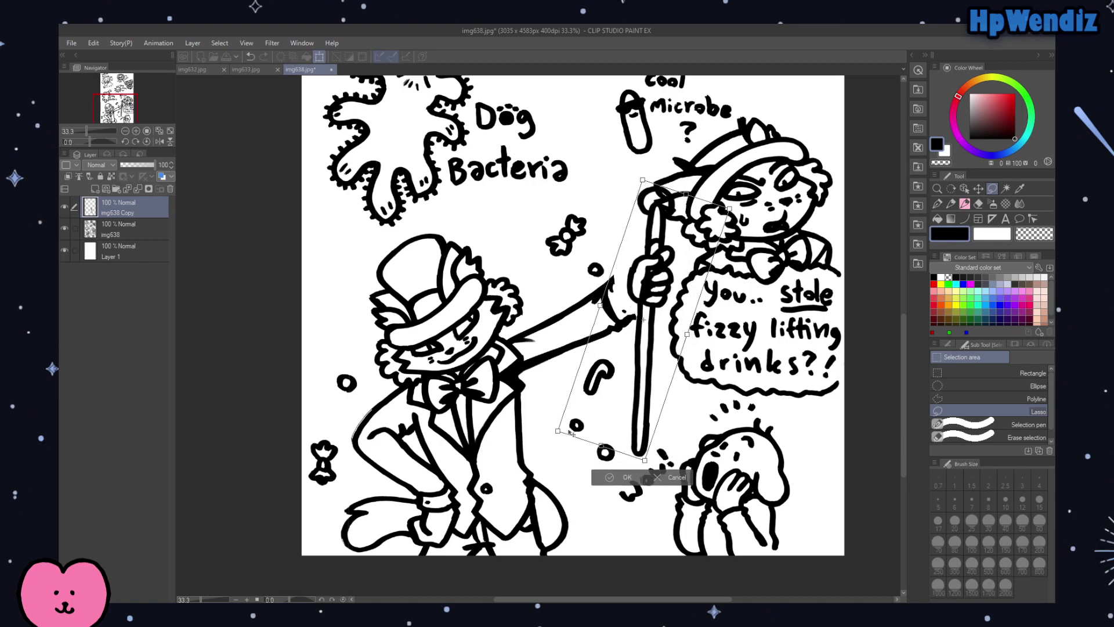
pyautogui.moveTo(558, 431); pyautogui.dragTo(544, 476)
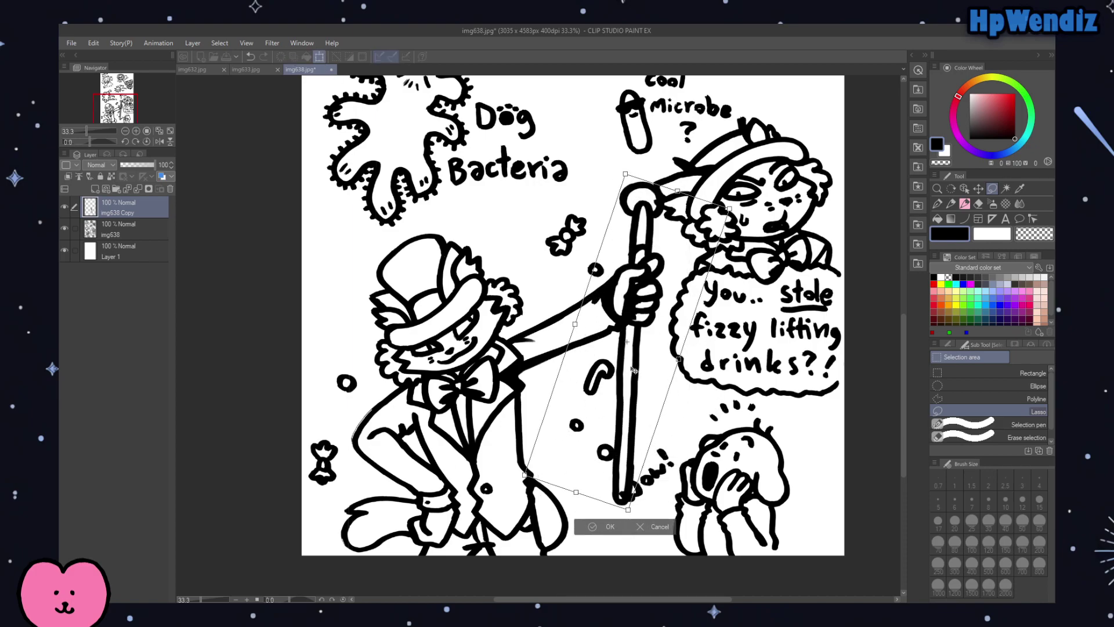
pyautogui.moveTo(634, 370); pyautogui.dragTo(636, 360)
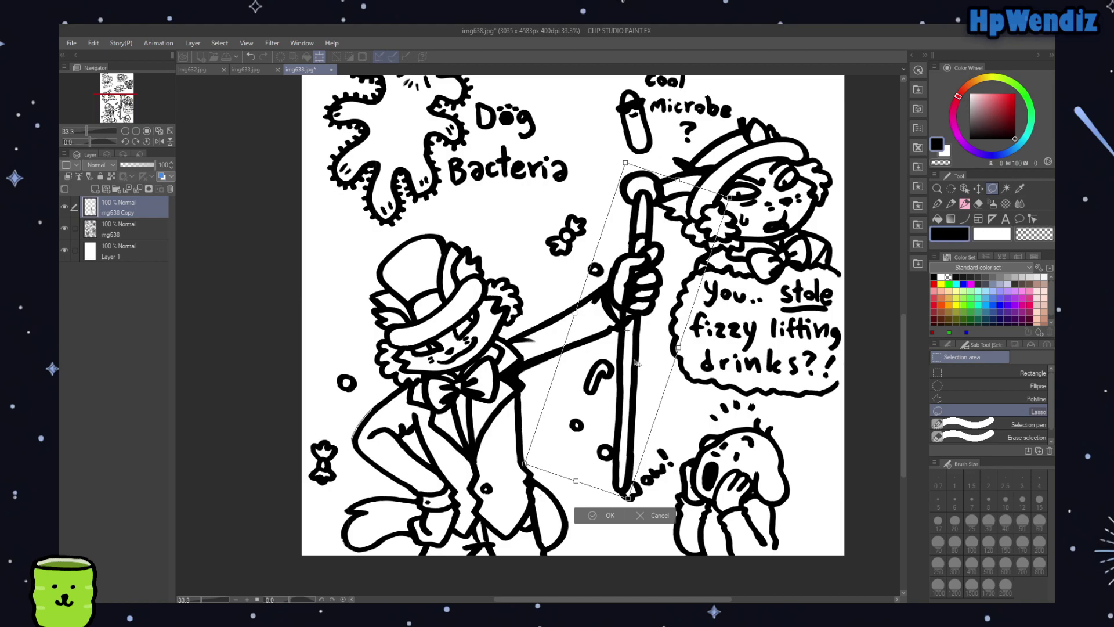
pyautogui.moveTo(700, 387); pyautogui.dragTo(698, 389)
pyautogui.moveTo(641, 361)
pyautogui.mouseDown()
pyautogui.moveTo(632, 365)
pyautogui.moveTo(637, 354)
pyautogui.mouseUp()
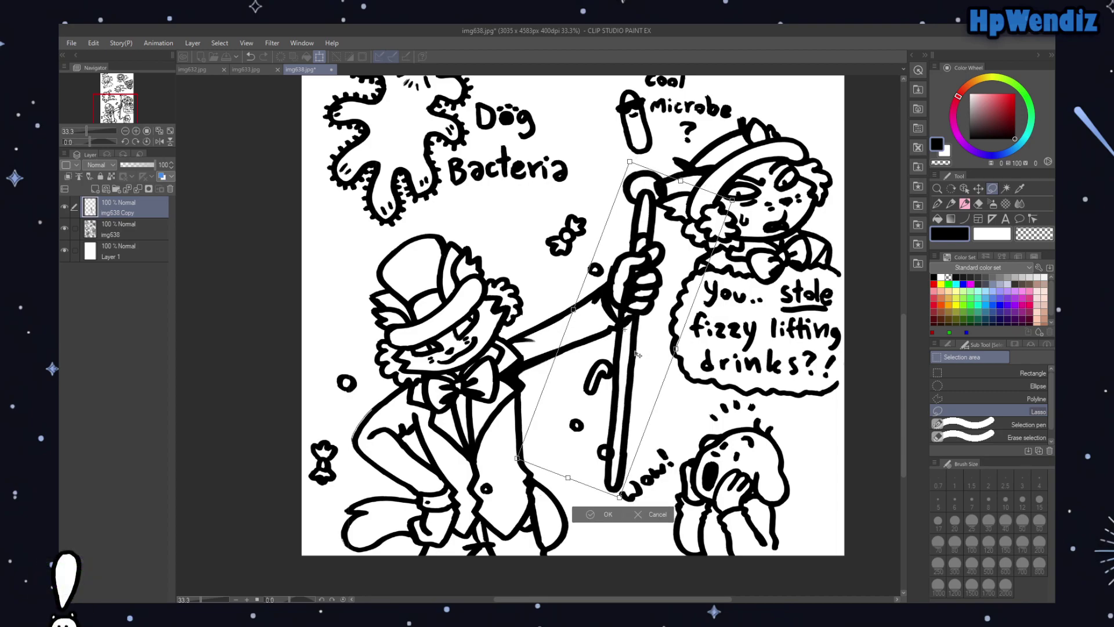
pyautogui.click(597, 514)
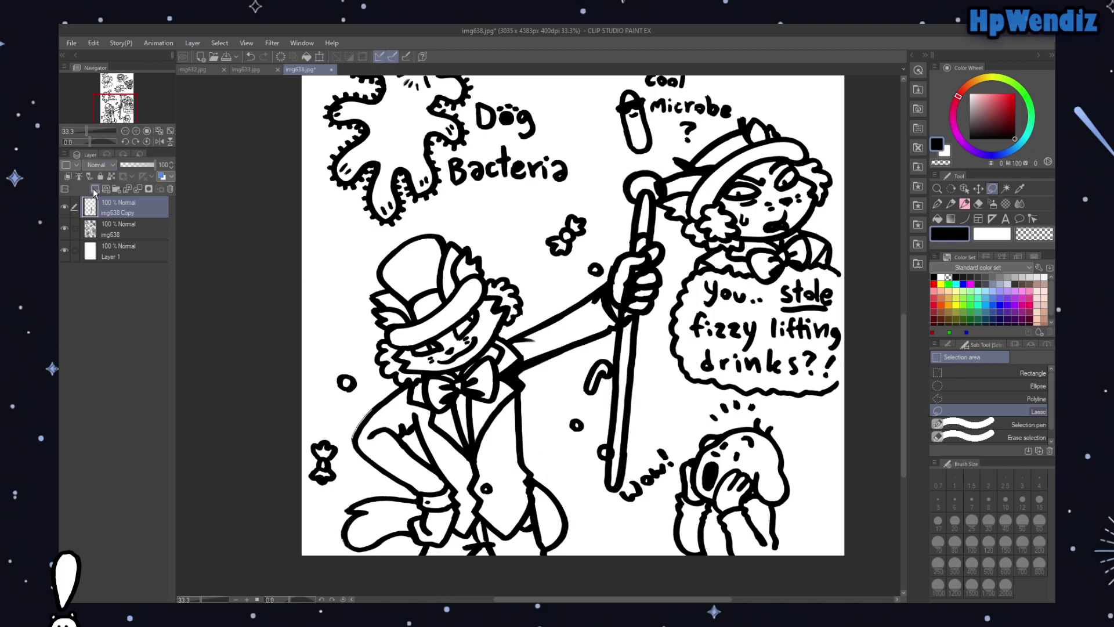
pyautogui.moveTo(103, 106); pyautogui.dragTo(121, 86)
pyautogui.click(137, 130)
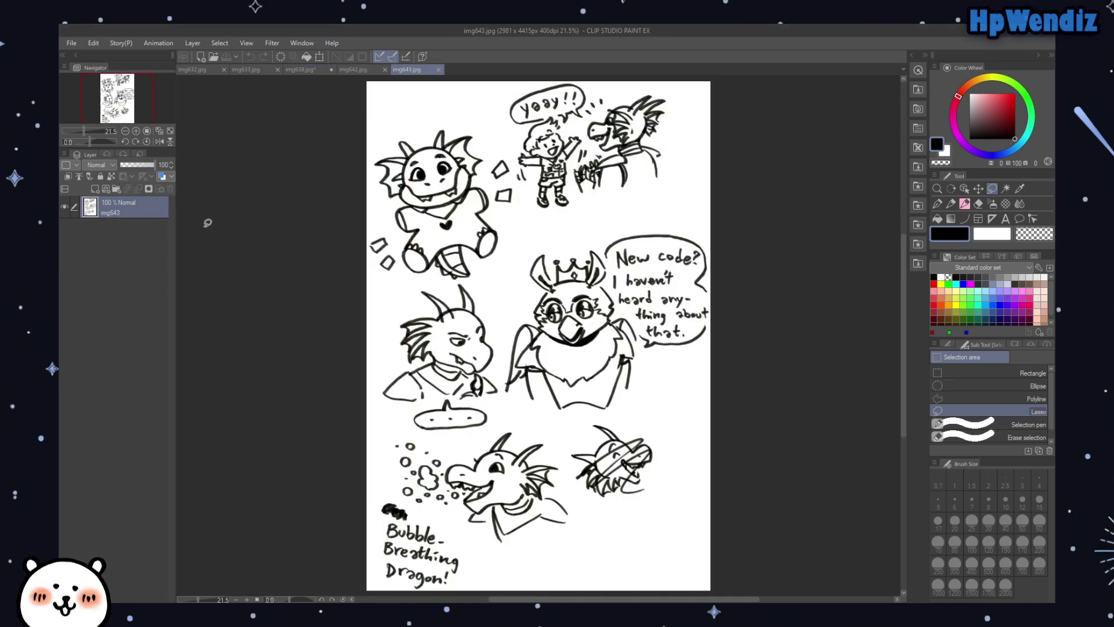
# Step: Switch to img642.jpg, check it in a mirrored view and examine the birthday dragon drawings up close
pyautogui.click(347, 72)
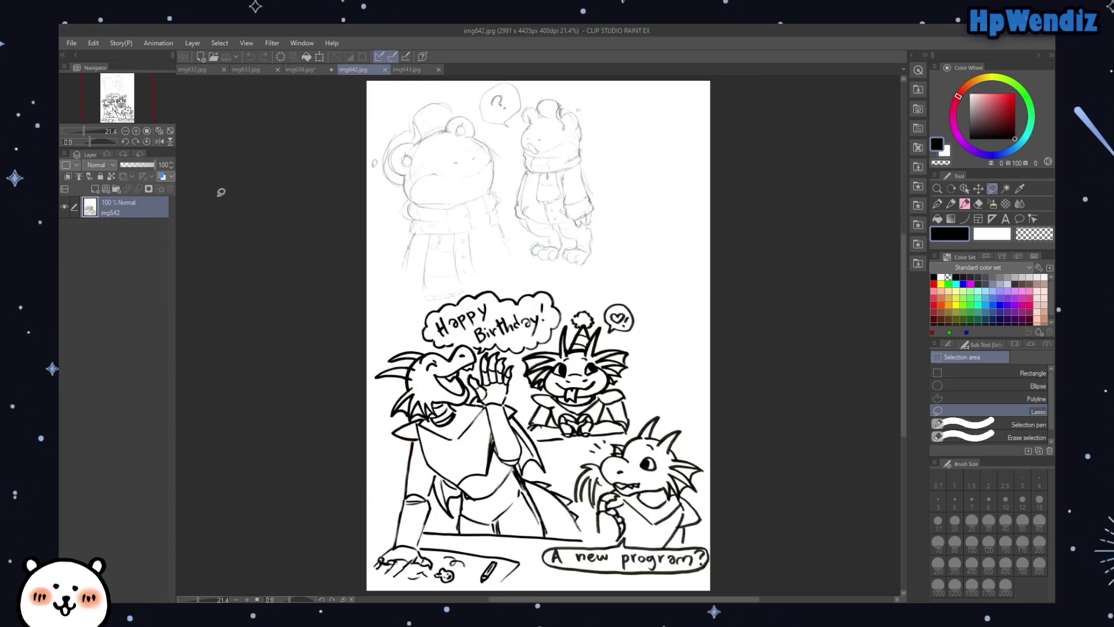
pyautogui.click(160, 142)
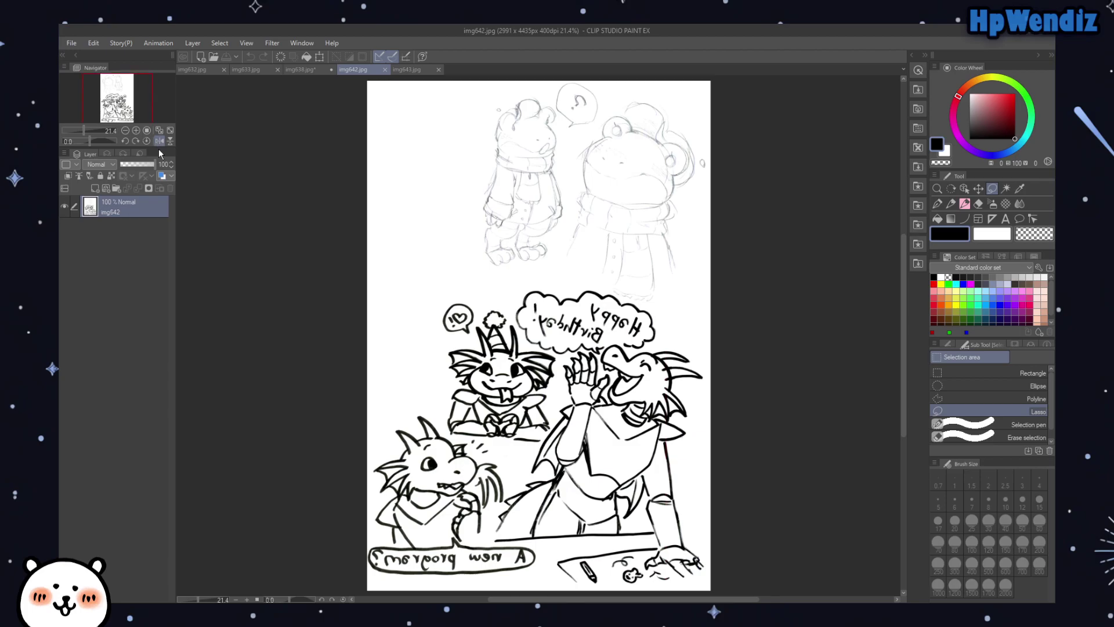
pyautogui.click(159, 141)
pyautogui.click(147, 130)
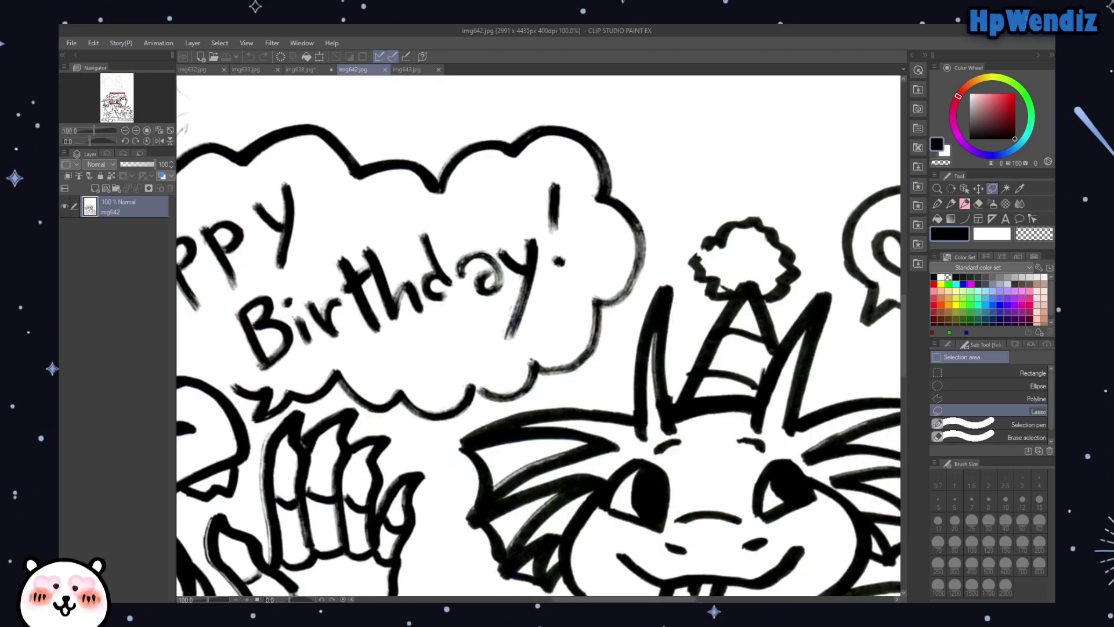
pyautogui.click(125, 130)
pyautogui.click(125, 131)
pyautogui.moveTo(124, 113); pyautogui.dragTo(121, 110)
pyautogui.click(124, 130)
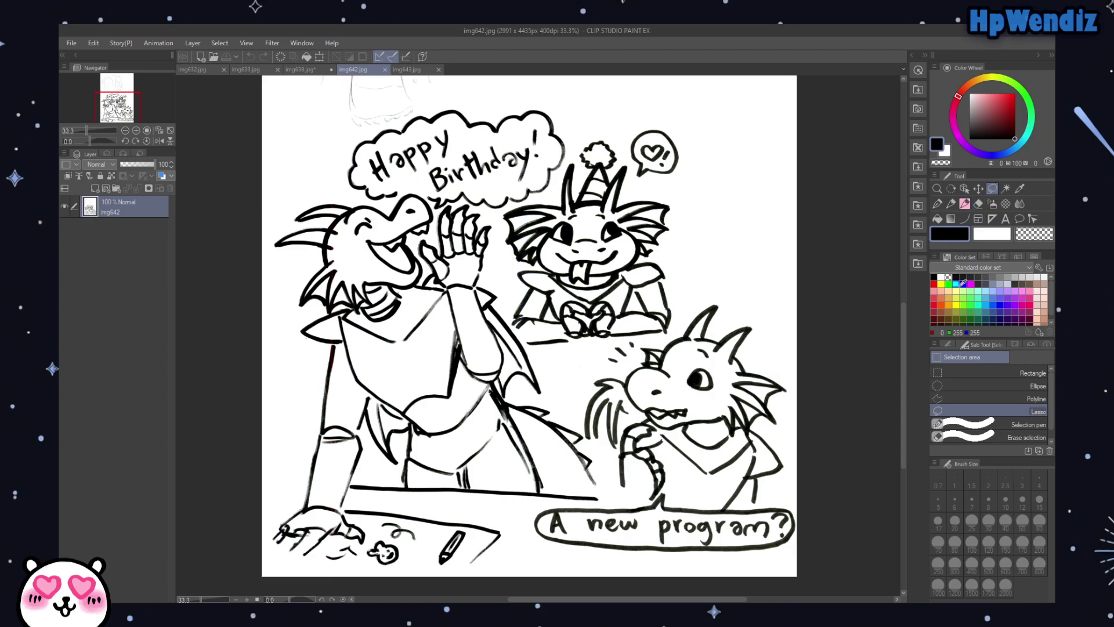
# Step: Crop img642.jpg with a rectangular selection to the inked dragon drawings on the lower part of the page, keeping the full width
pyautogui.click(945, 372)
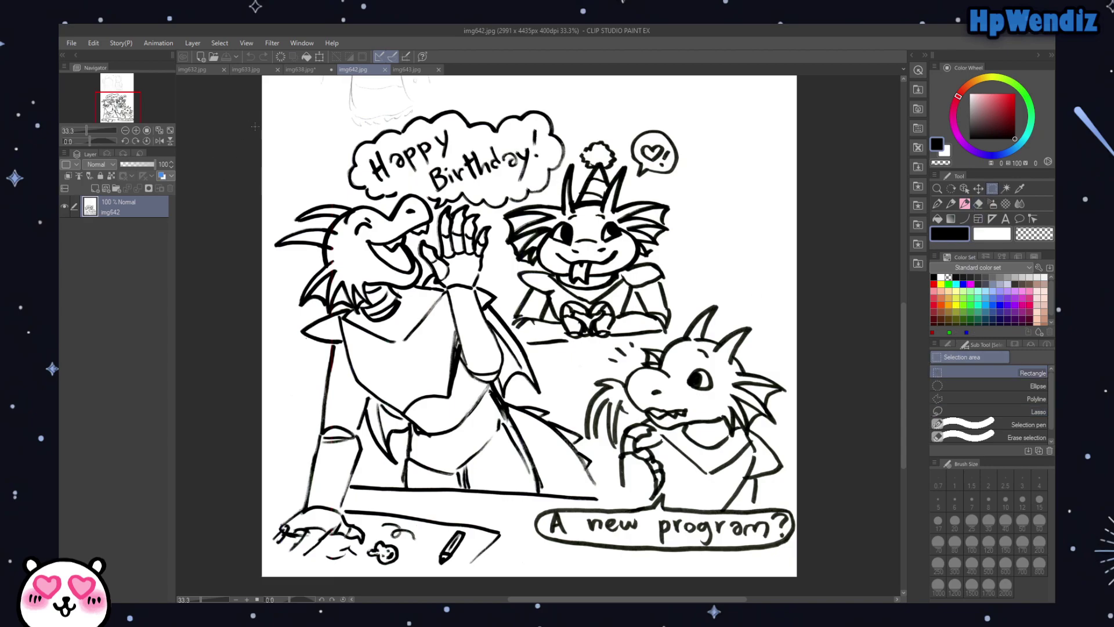
pyautogui.moveTo(251, 112); pyautogui.dragTo(724, 498)
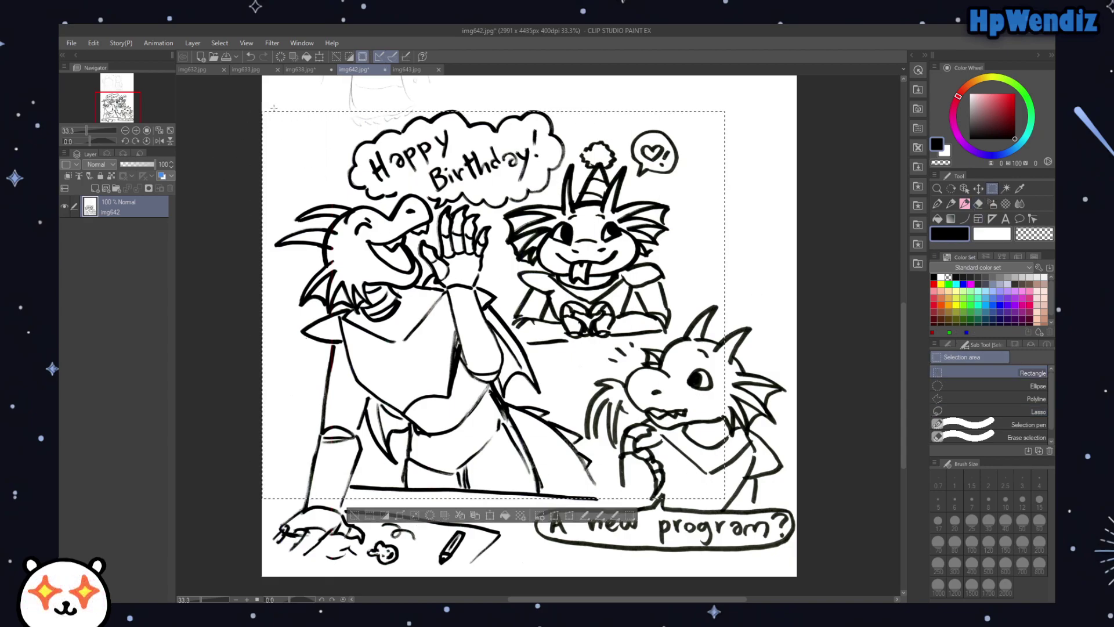
pyautogui.moveTo(253, 106); pyautogui.dragTo(813, 573)
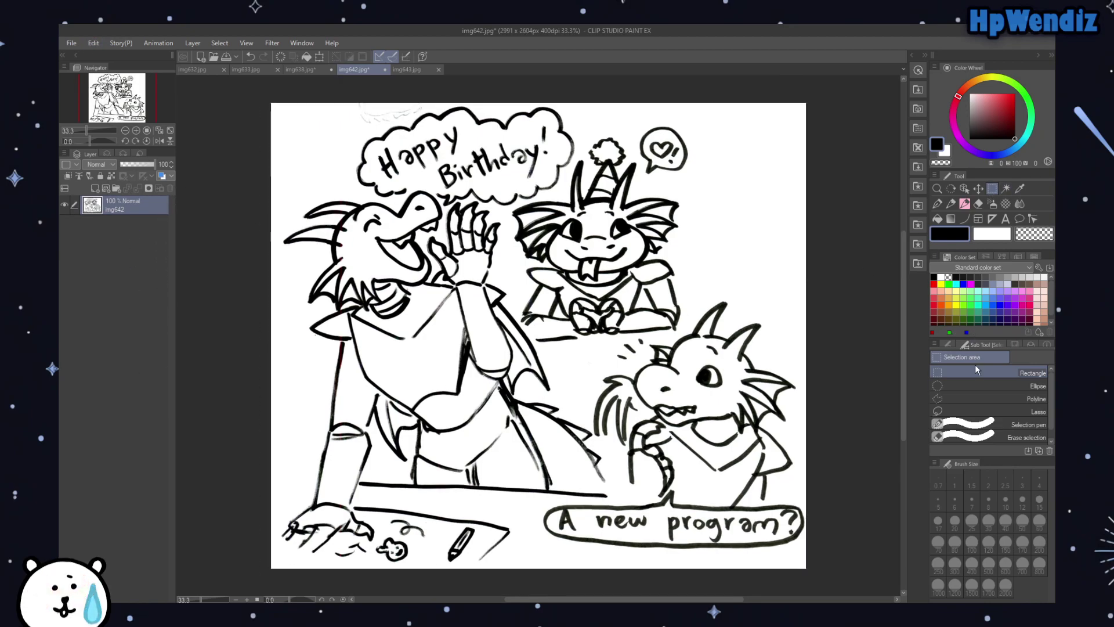
# Step: Clear the stray marks above the Happy Birthday bubble with a lasso selection and make the white paper transparent
pyautogui.click(964, 399)
pyautogui.click(967, 409)
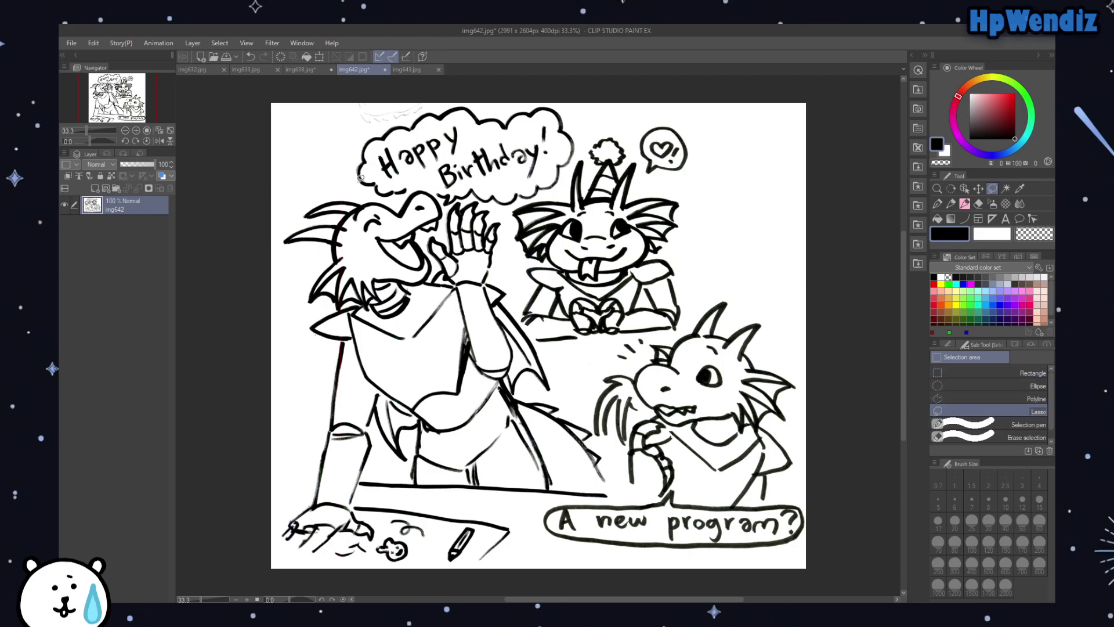
pyautogui.moveTo(357, 120); pyautogui.dragTo(377, 128)
pyautogui.moveTo(432, 104)
pyautogui.mouseDown()
pyautogui.moveTo(377, 80)
pyautogui.moveTo(356, 87)
pyautogui.mouseUp()
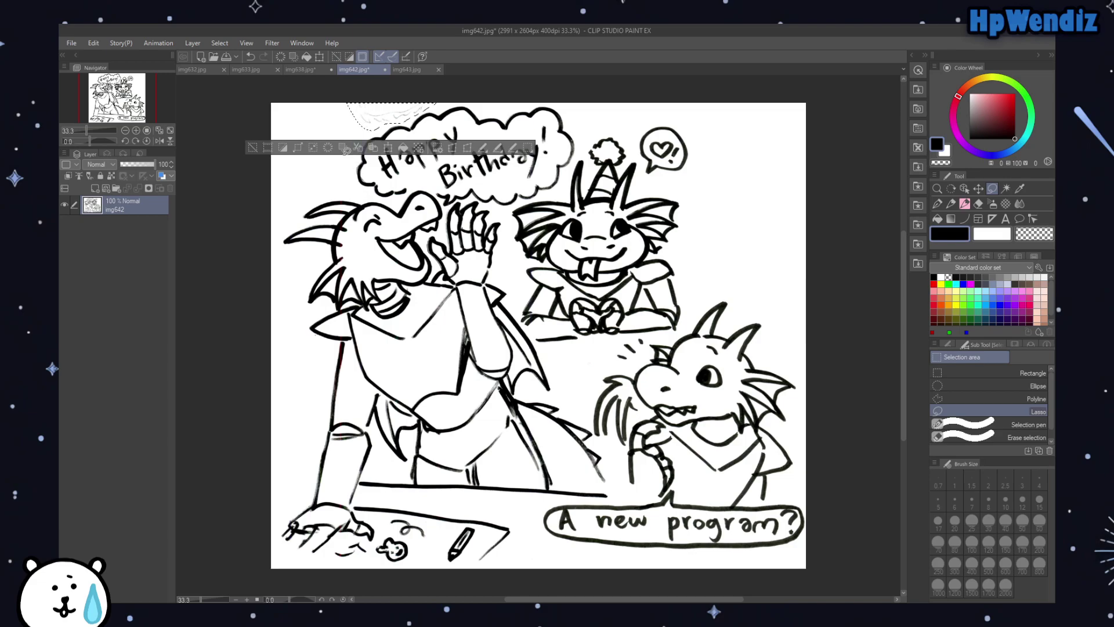
pyautogui.click(328, 147)
pyautogui.click(331, 226)
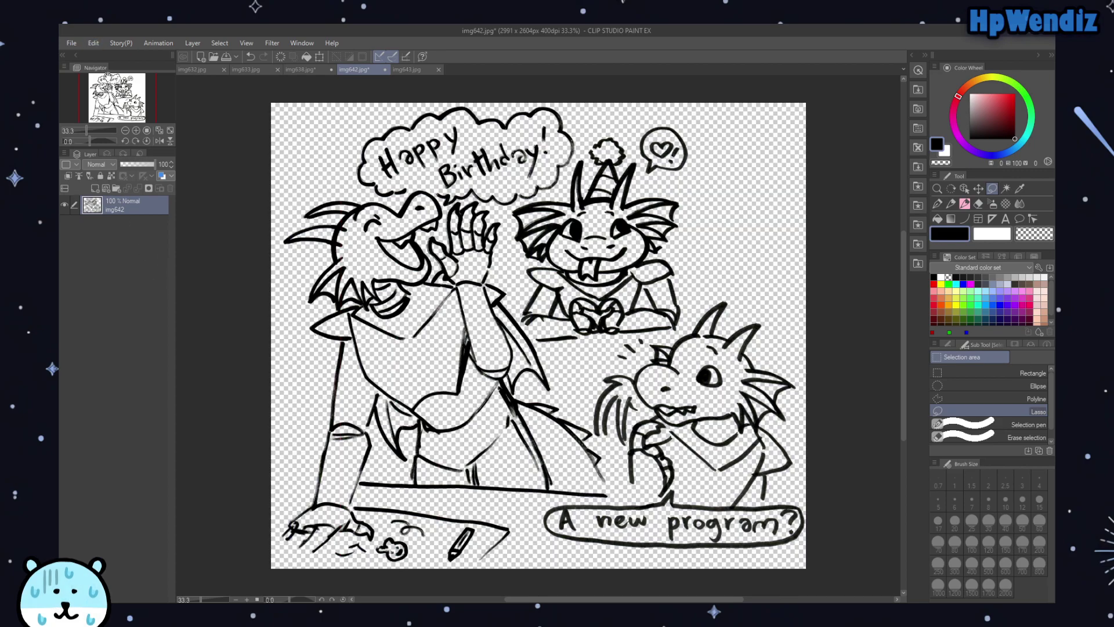
# Step: Add a new layer, fill it with white and place it beneath the img642 line art
pyautogui.click(95, 189)
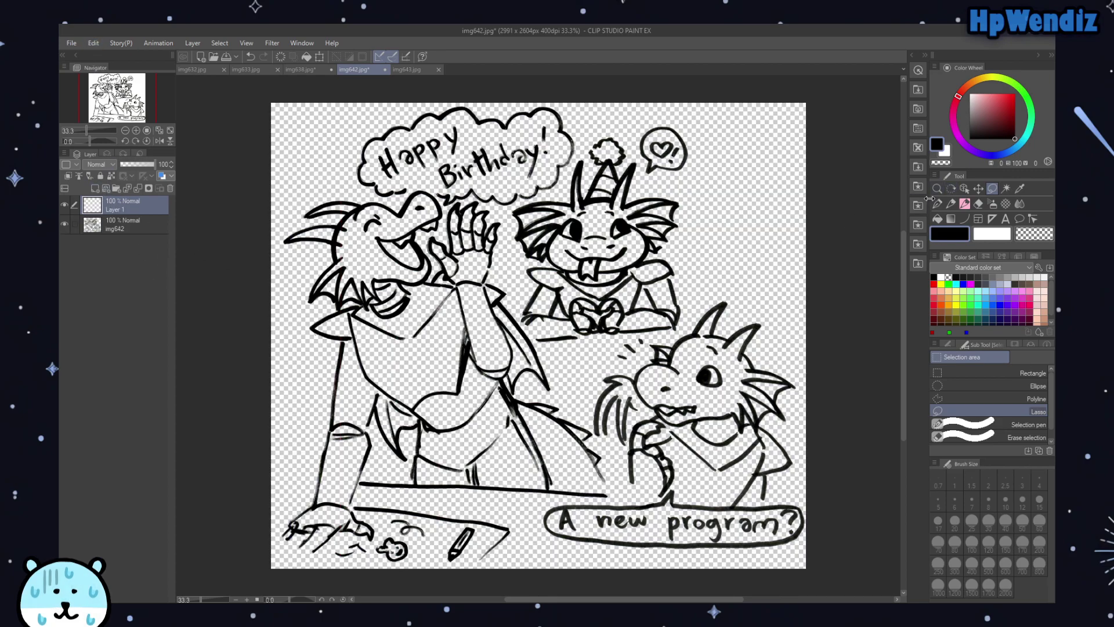
pyautogui.click(937, 219)
pyautogui.click(970, 93)
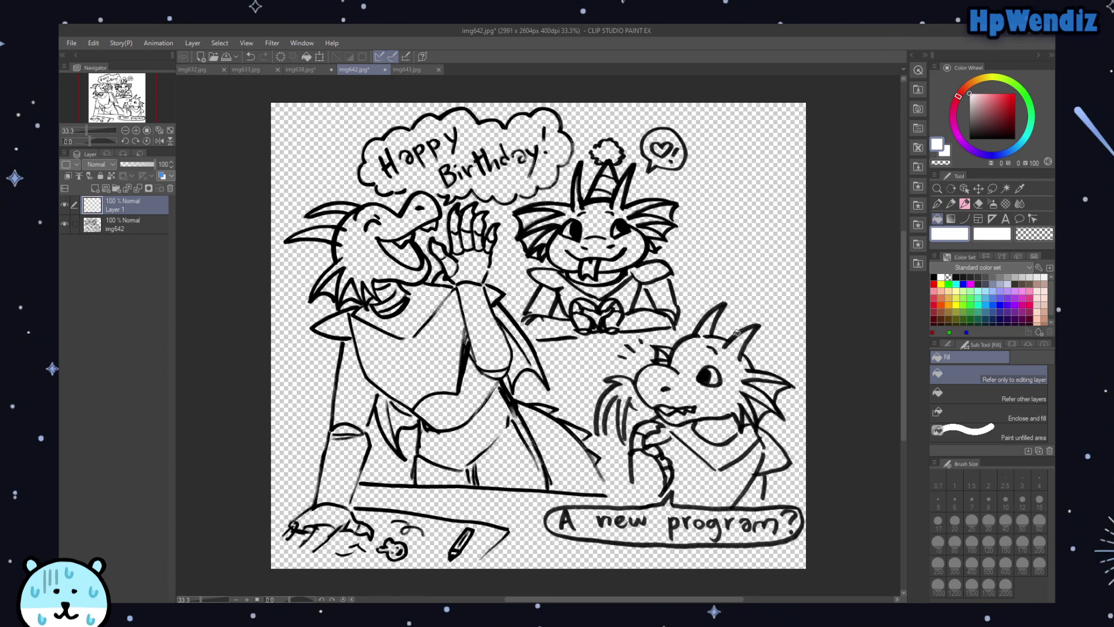
pyautogui.click(653, 345)
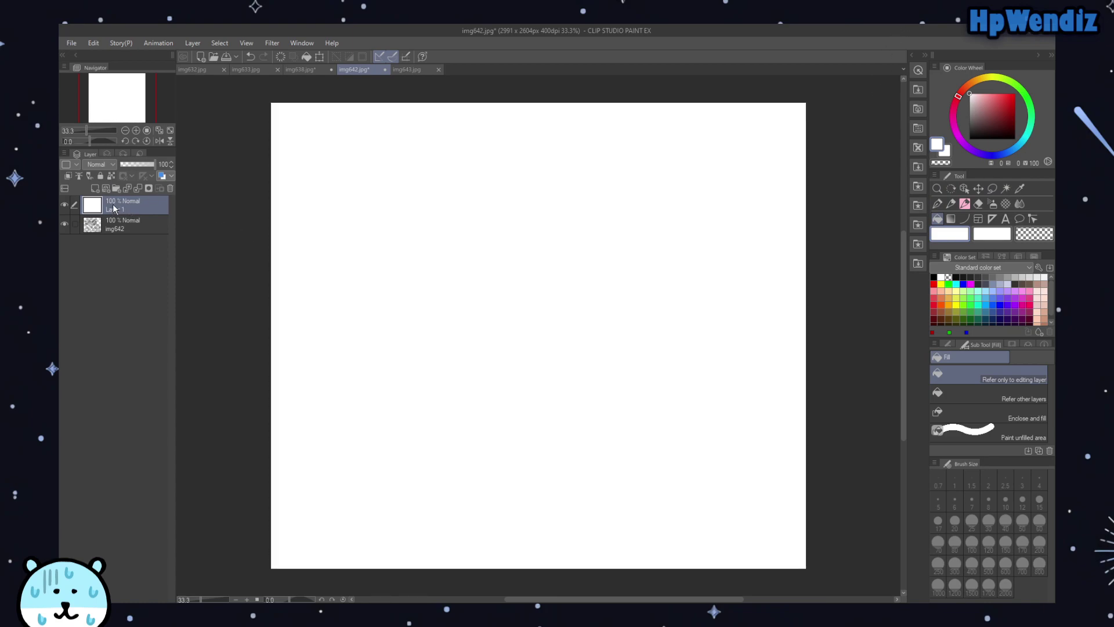
pyautogui.moveTo(113, 210); pyautogui.dragTo(114, 235)
# Step: Clean up overlapping lines on the laughing dragon's horn and head and the frightened dragon's body with the Hard eraser
pyautogui.click(135, 130)
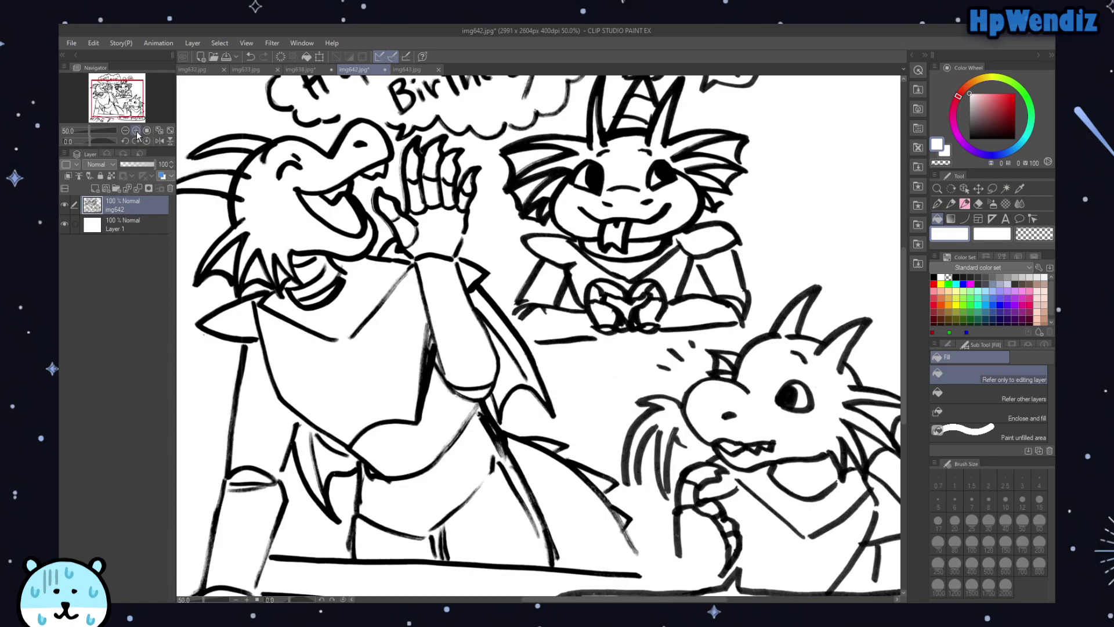
pyautogui.click(125, 130)
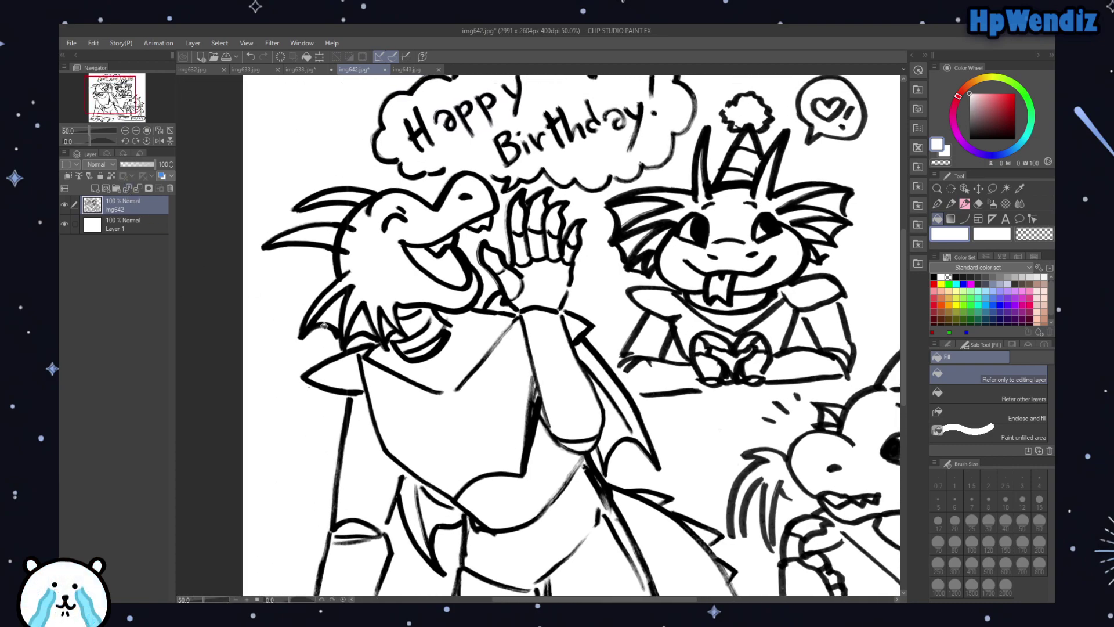
pyautogui.click(978, 203)
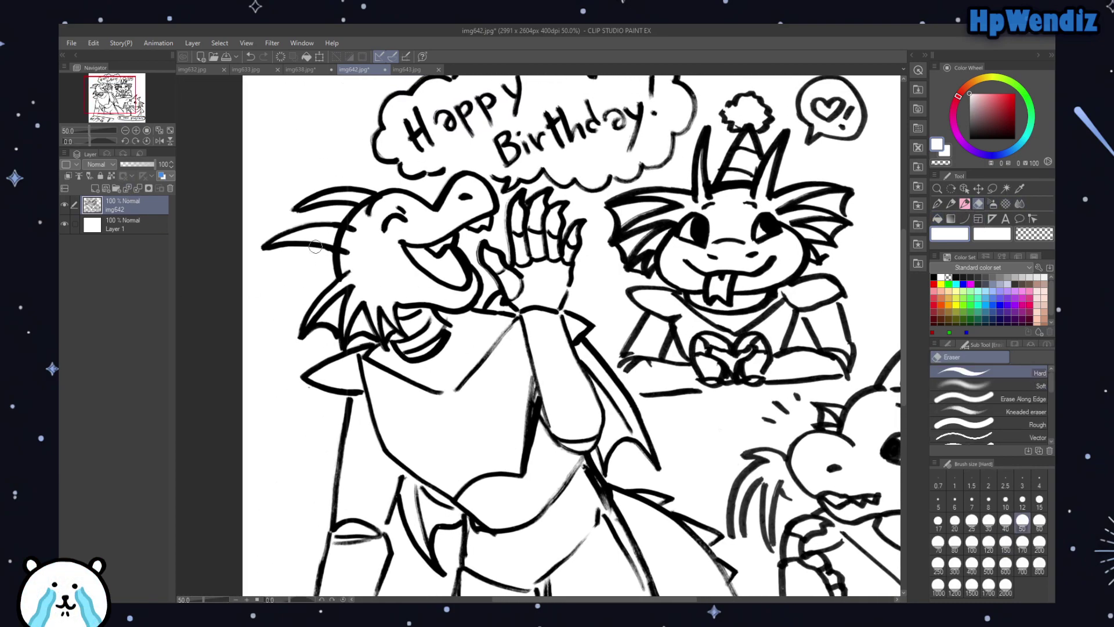
pyautogui.moveTo(330, 231); pyautogui.dragTo(342, 244)
pyautogui.moveTo(904, 287)
pyautogui.mouseDown()
pyautogui.moveTo(900, 335)
pyautogui.moveTo(900, 312)
pyautogui.mouseUp()
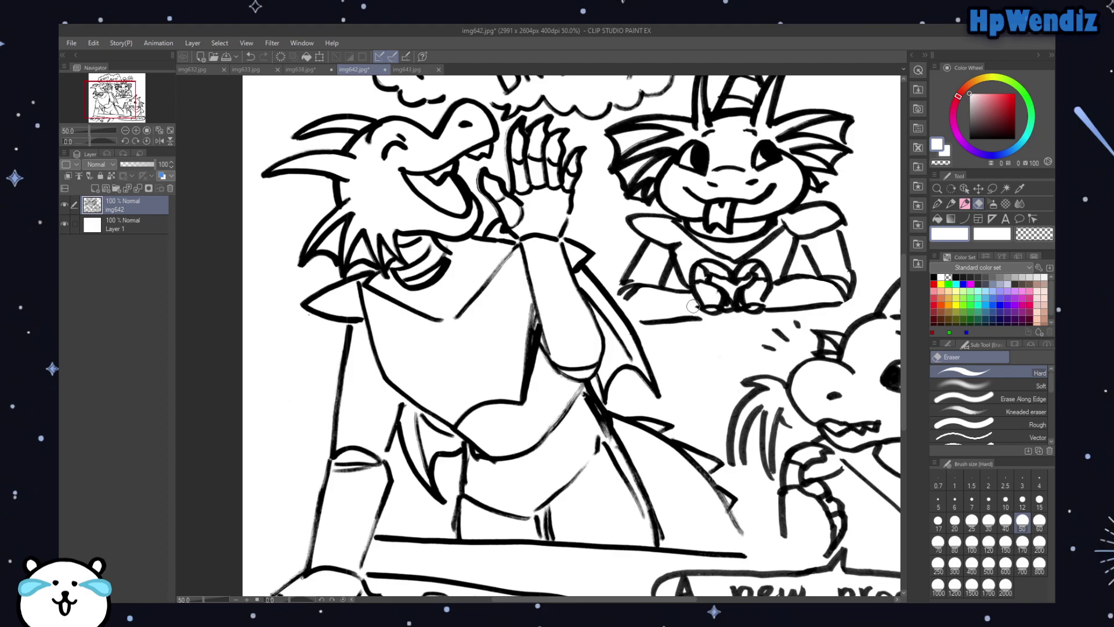
pyautogui.moveTo(117, 100); pyautogui.dragTo(136, 111)
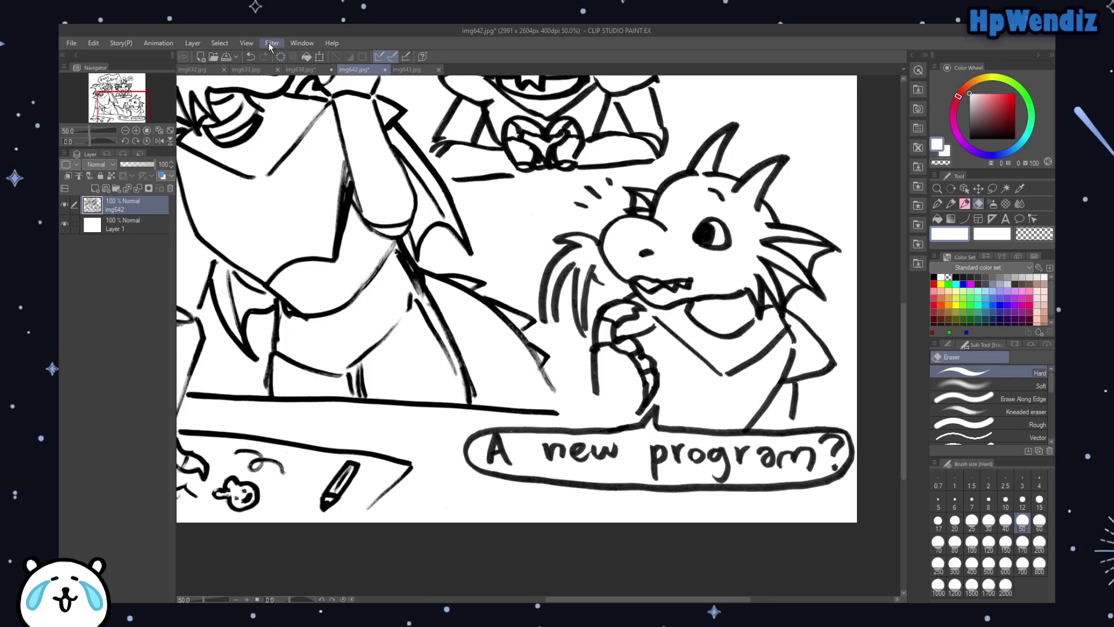
pyautogui.moveTo(774, 369); pyautogui.dragTo(768, 382)
pyautogui.moveTo(137, 103); pyautogui.dragTo(124, 92)
pyautogui.moveTo(122, 85)
pyautogui.mouseDown()
pyautogui.moveTo(139, 102)
pyautogui.moveTo(124, 99)
pyautogui.moveTo(126, 87)
pyautogui.mouseUp()
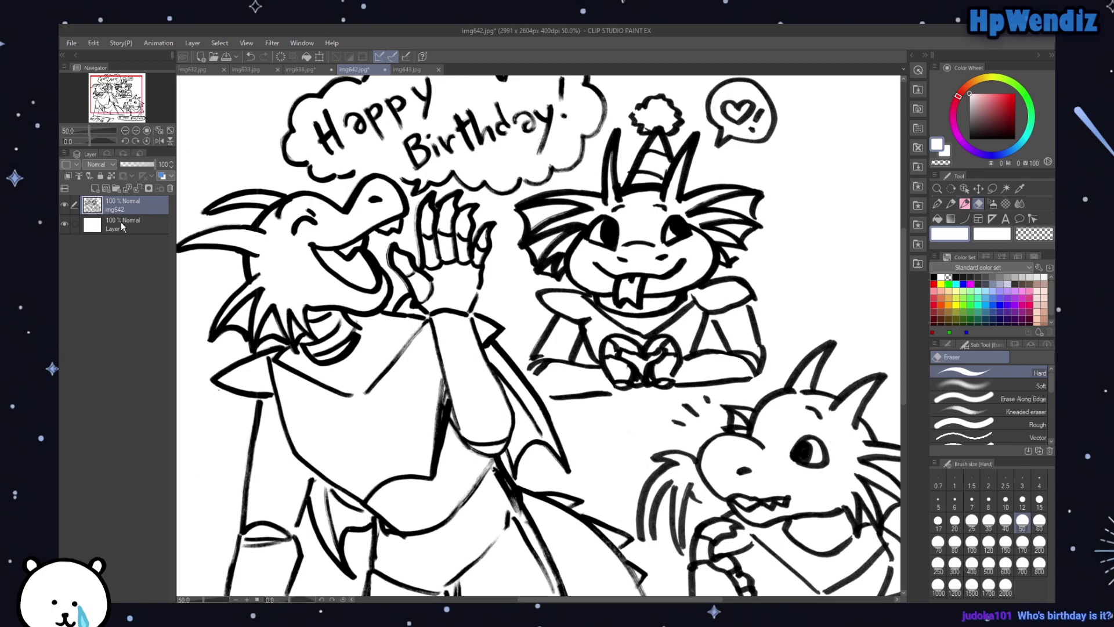
pyautogui.moveTo(129, 100); pyautogui.dragTo(129, 98)
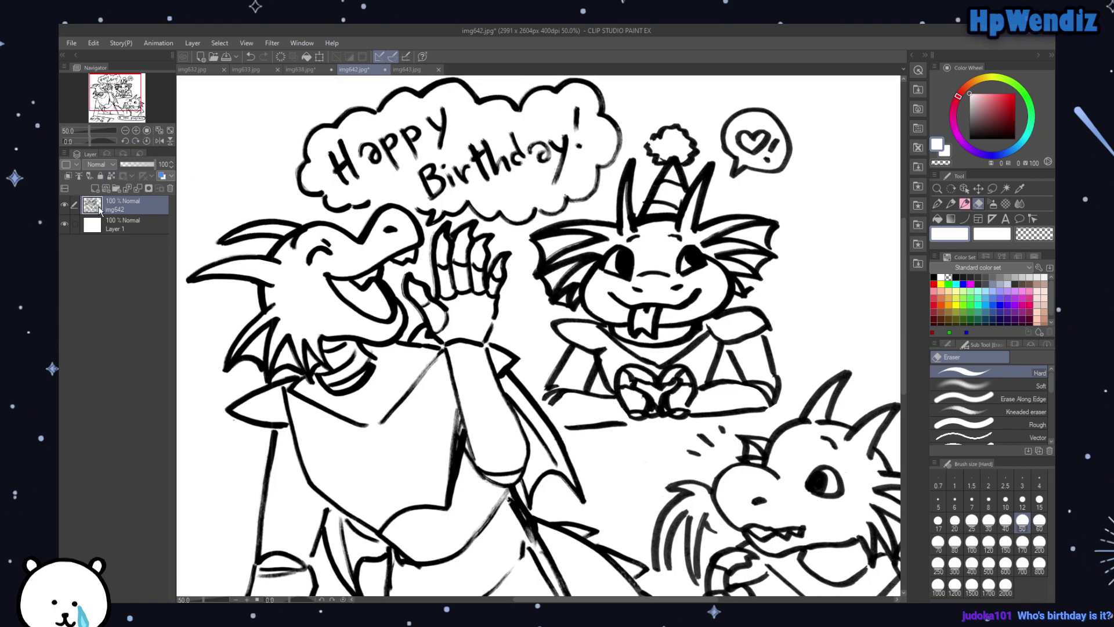
# Step: Add an empty layer between the white background and the line art, and make the img642 layer active again
pyautogui.click(115, 219)
pyautogui.hotkey('ctrl', 'shift', 'n')
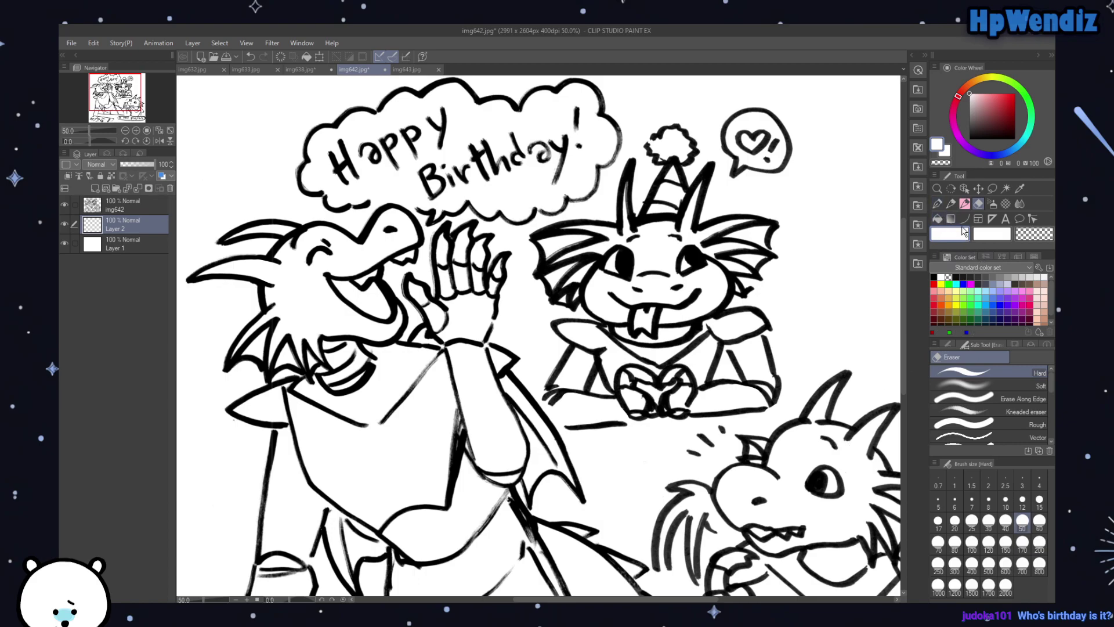
pyautogui.click(153, 204)
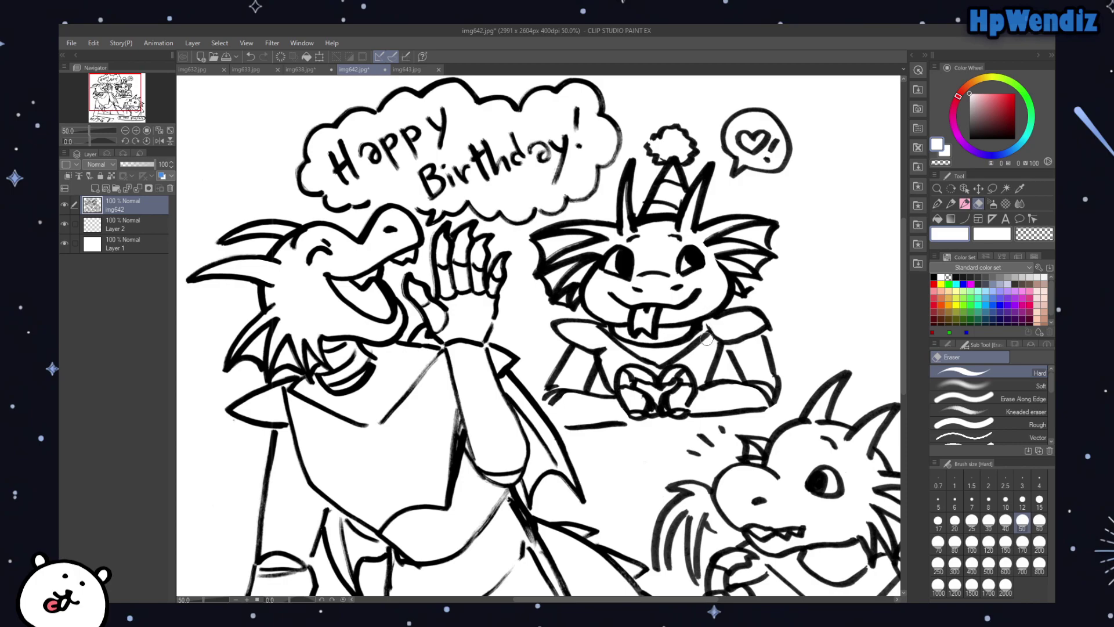
# Step: Touch up the party-hat dragon's eye, cheek and collar with the black SU-Cream Pencil and the Hard eraser
pyautogui.click(964, 204)
pyautogui.moveTo(991, 120); pyautogui.dragTo(1015, 138)
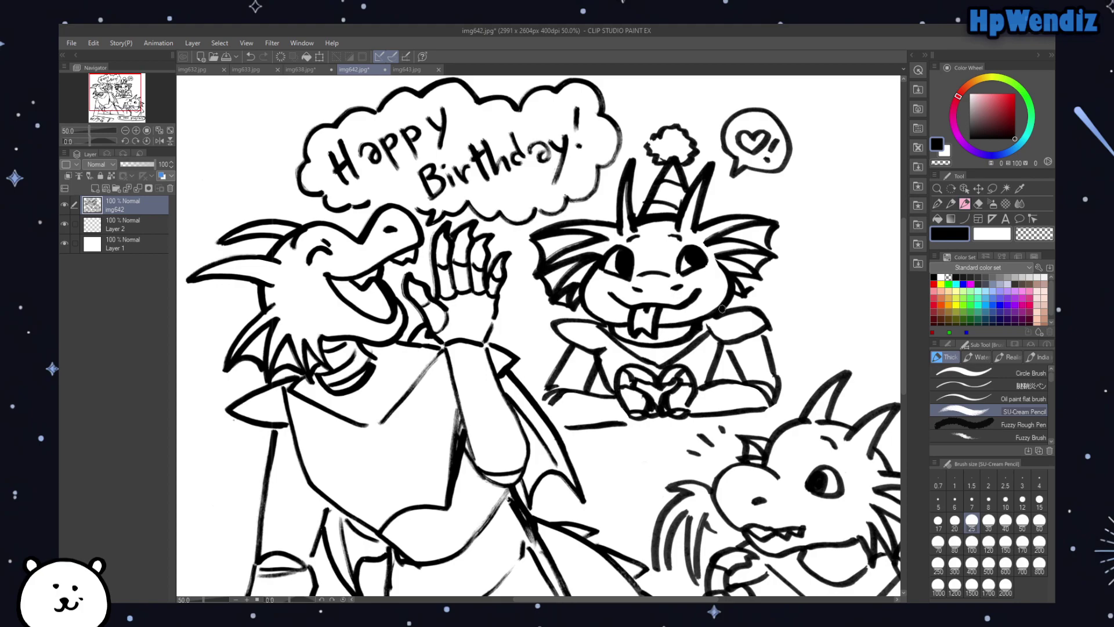
pyautogui.click(978, 203)
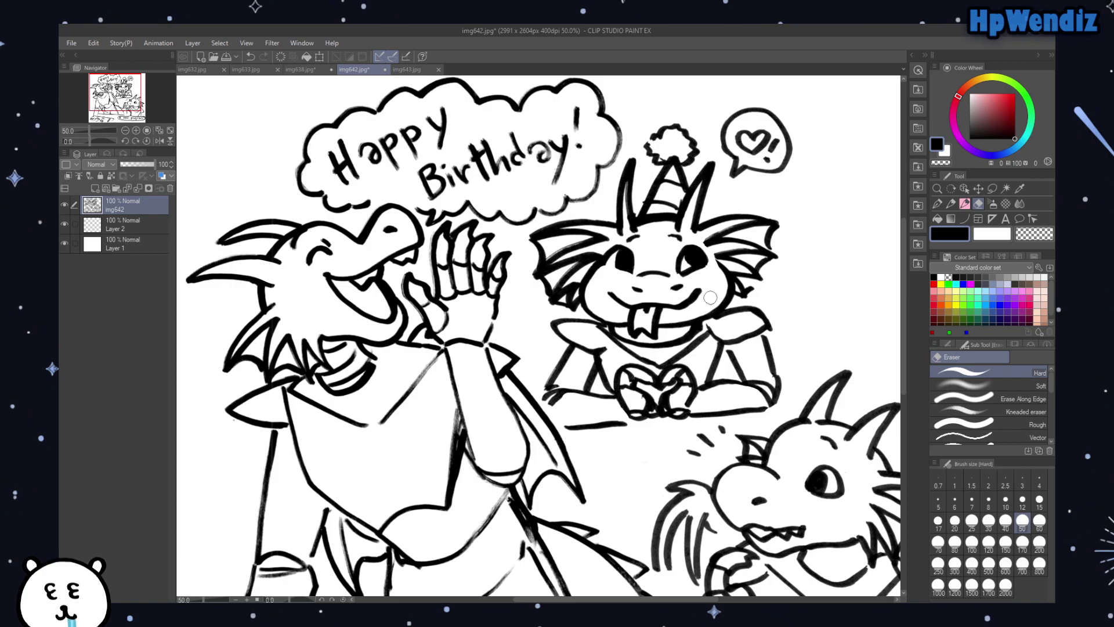
pyautogui.press('b')
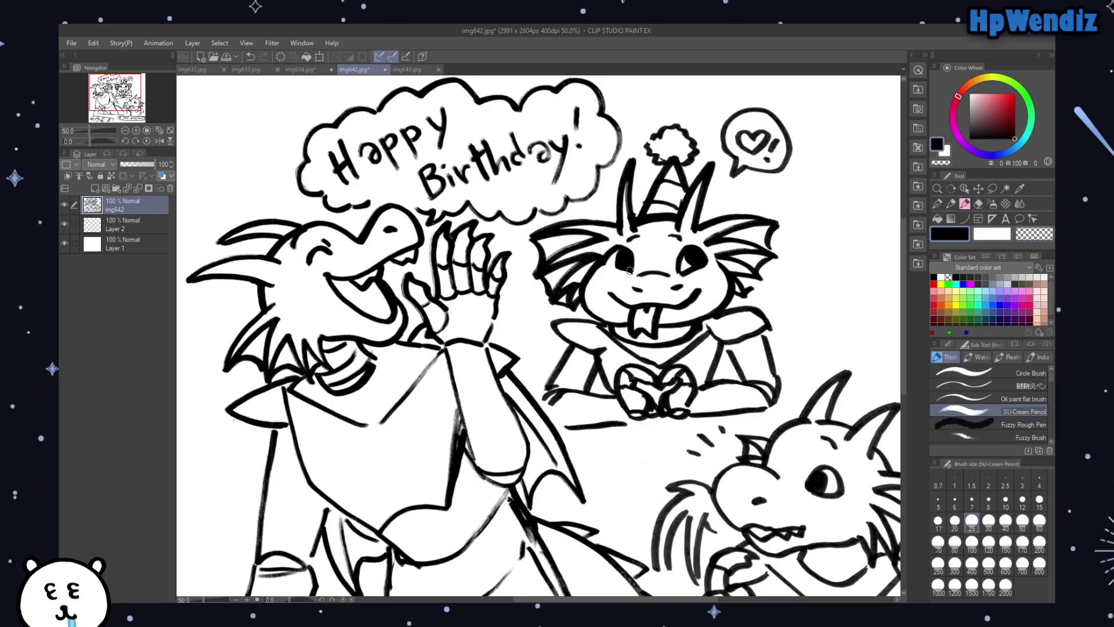
pyautogui.moveTo(607, 266); pyautogui.dragTo(627, 274)
pyautogui.press('e')
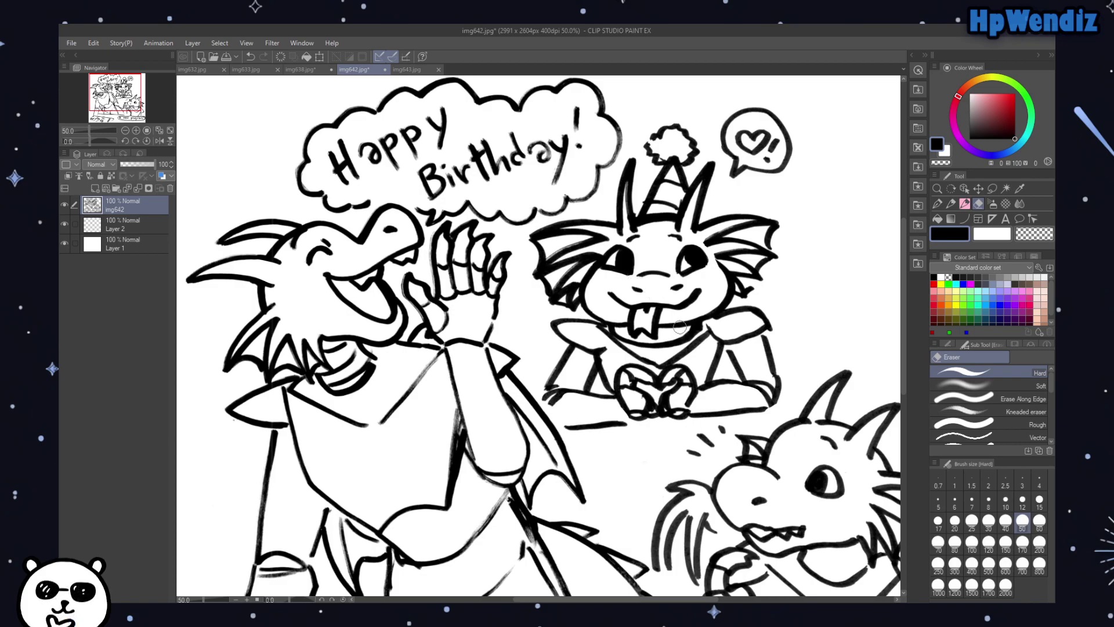
pyautogui.moveTo(128, 99); pyautogui.dragTo(130, 100)
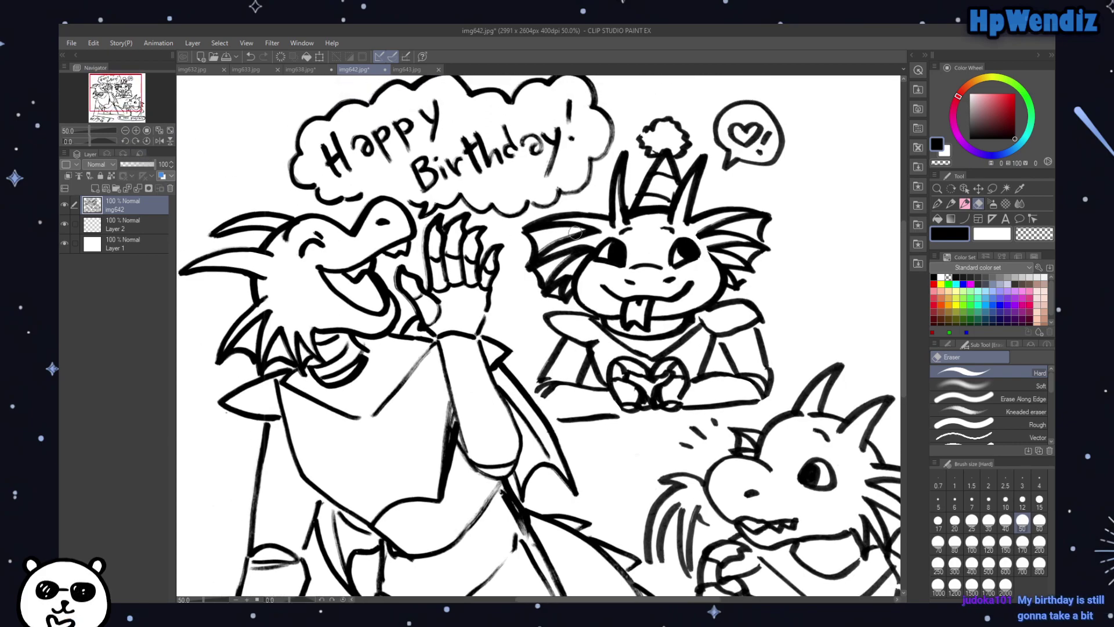
# Step: Refine the party-hat dragon's ear fins on both sides, alternating the SU-Cream Pencil and the Hard eraser
pyautogui.click(965, 203)
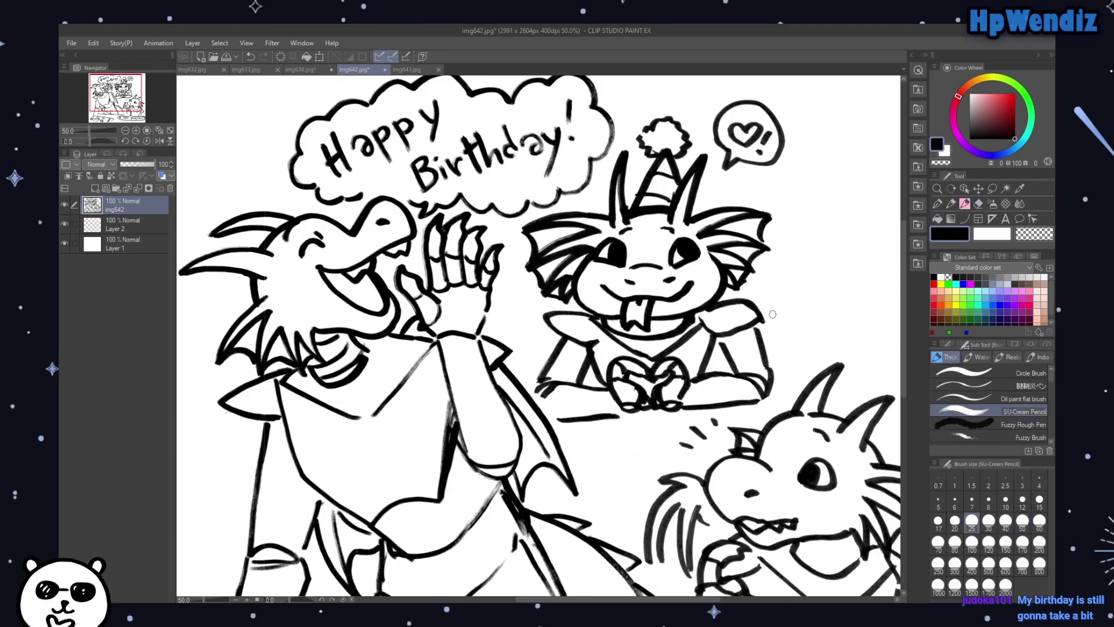
pyautogui.press('e')
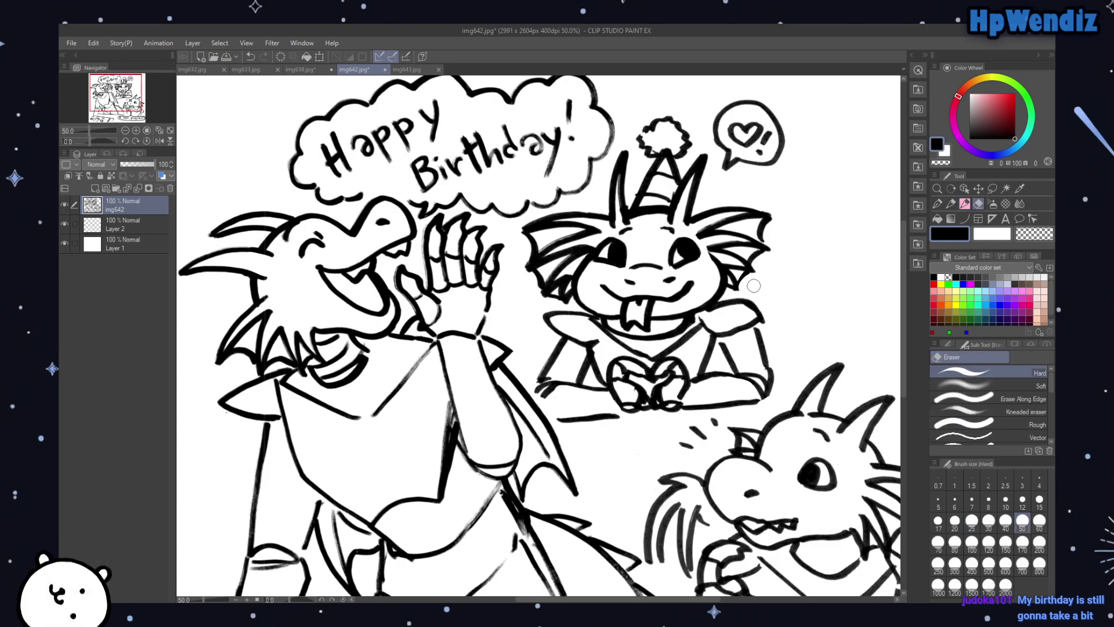
pyautogui.click(964, 203)
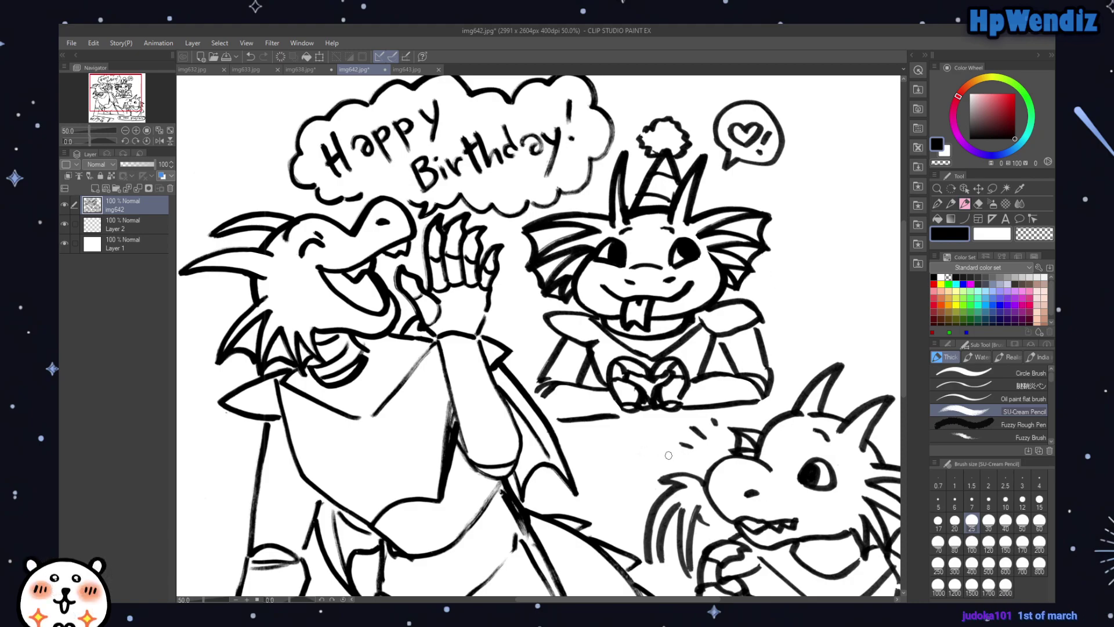
pyautogui.click(978, 204)
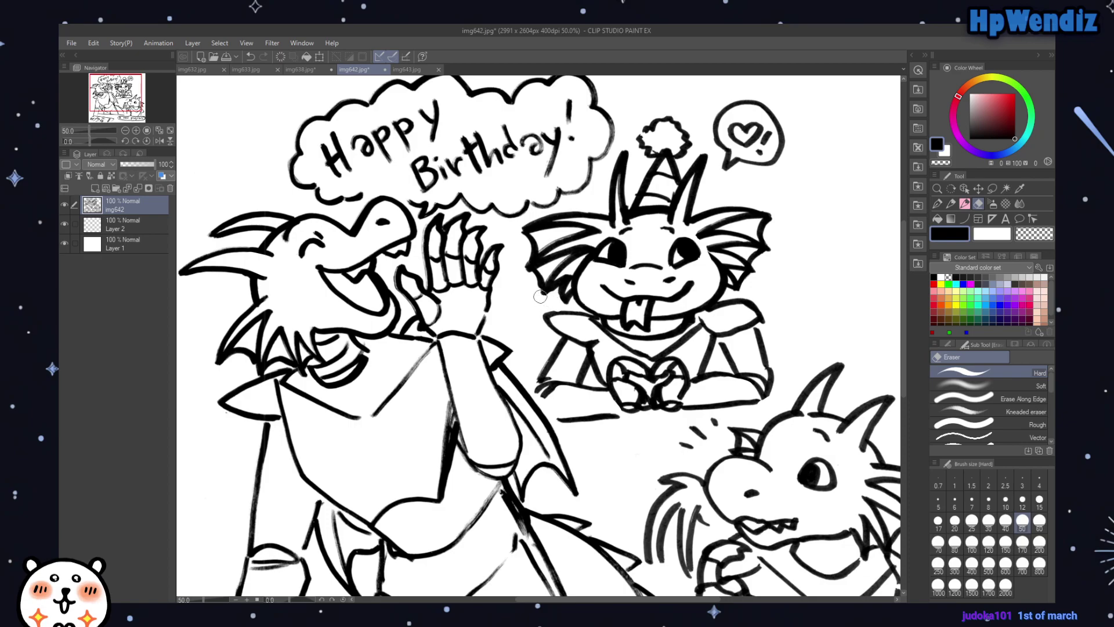
pyautogui.press('b')
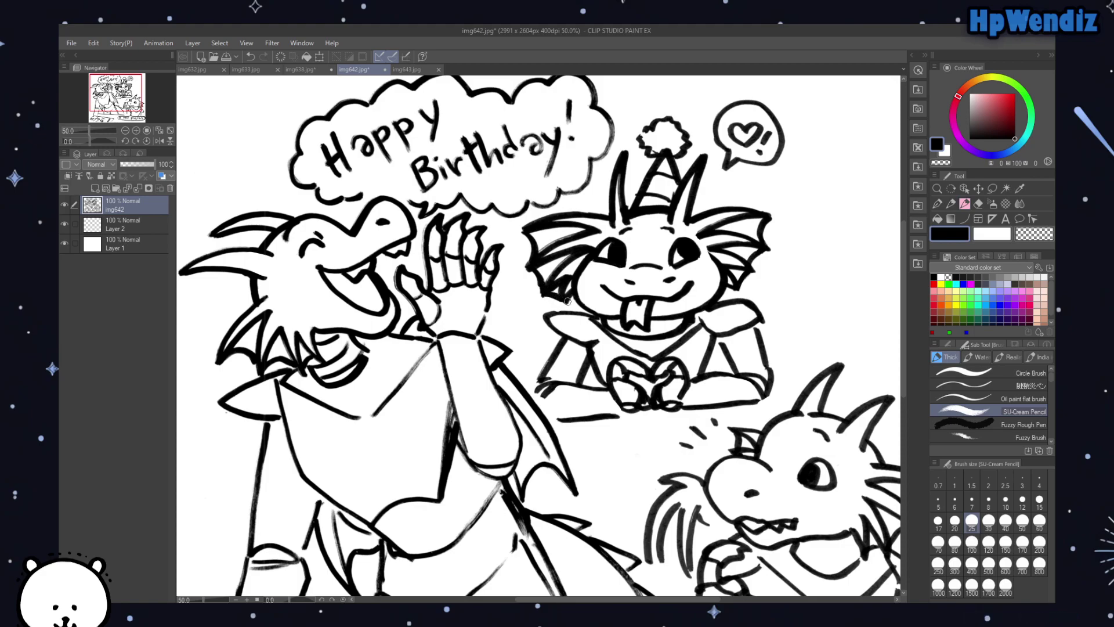
# Step: Fill the gap along the laughing dragon's lower back with solid black and save img642.jpg
pyautogui.moveTo(125, 97)
pyautogui.mouseDown()
pyautogui.moveTo(137, 108)
pyautogui.moveTo(119, 90)
pyautogui.moveTo(136, 114)
pyautogui.moveTo(125, 108)
pyautogui.mouseUp()
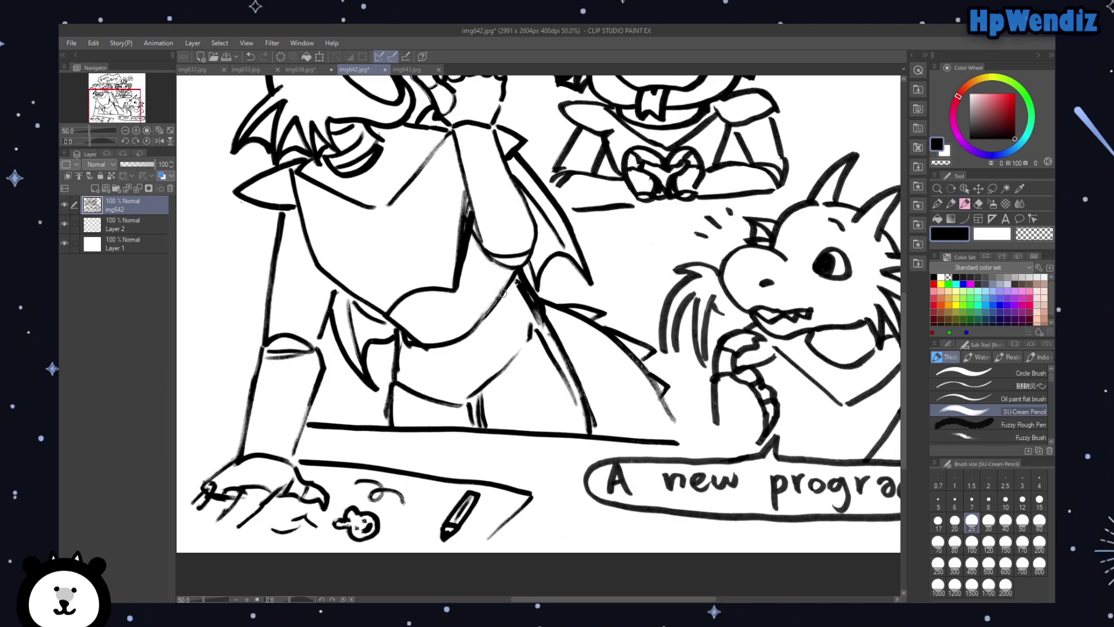
pyautogui.moveTo(515, 273); pyautogui.dragTo(554, 343)
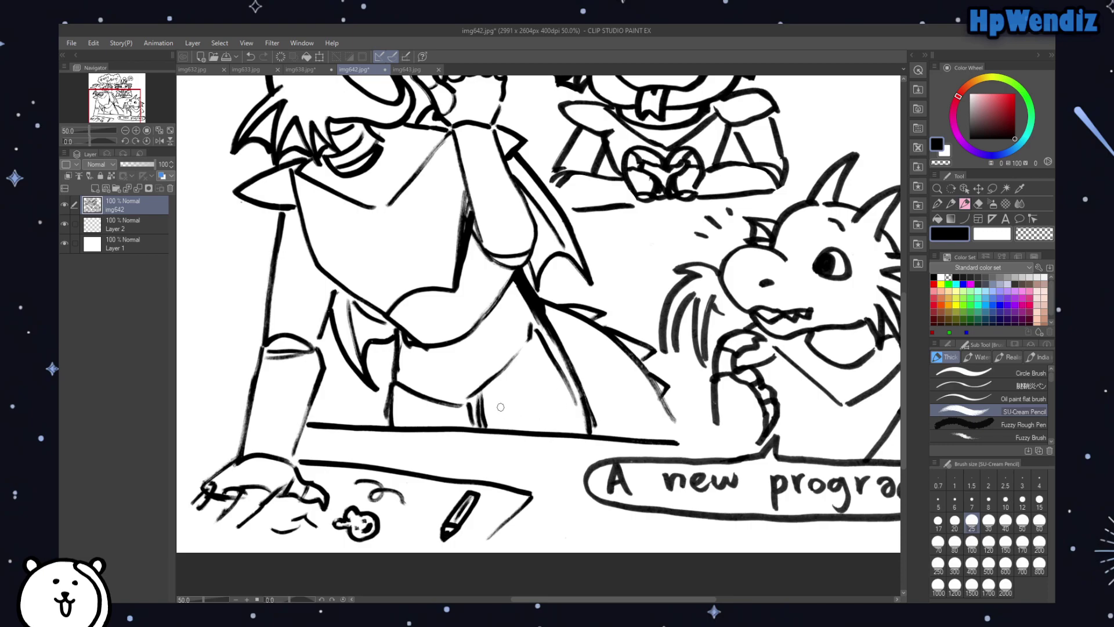
pyautogui.moveTo(132, 92); pyautogui.dragTo(130, 80)
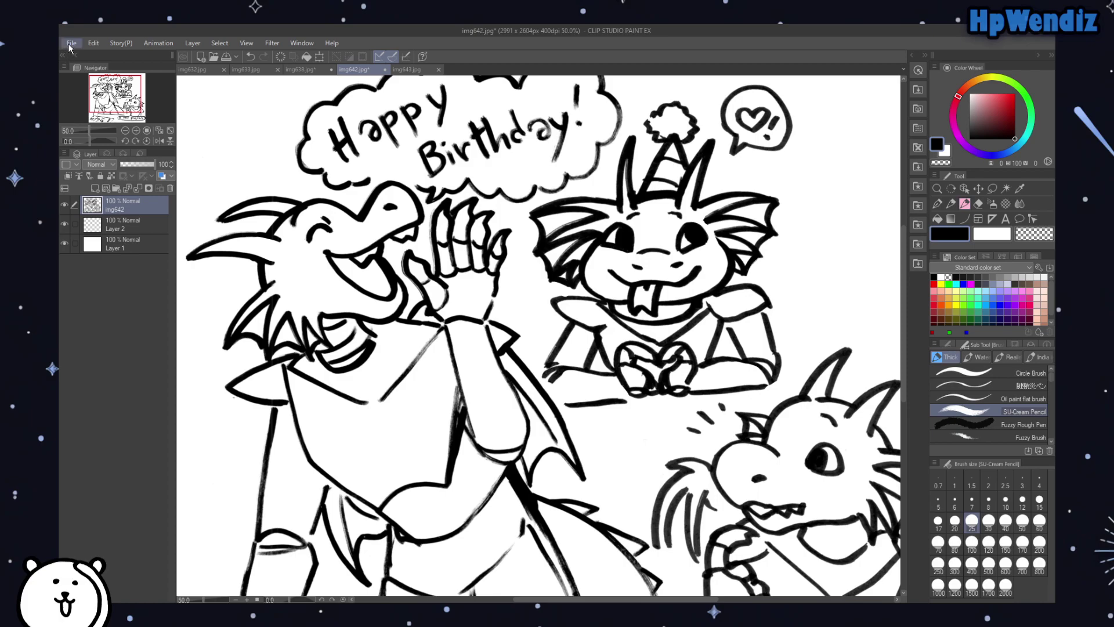
pyautogui.click(129, 155)
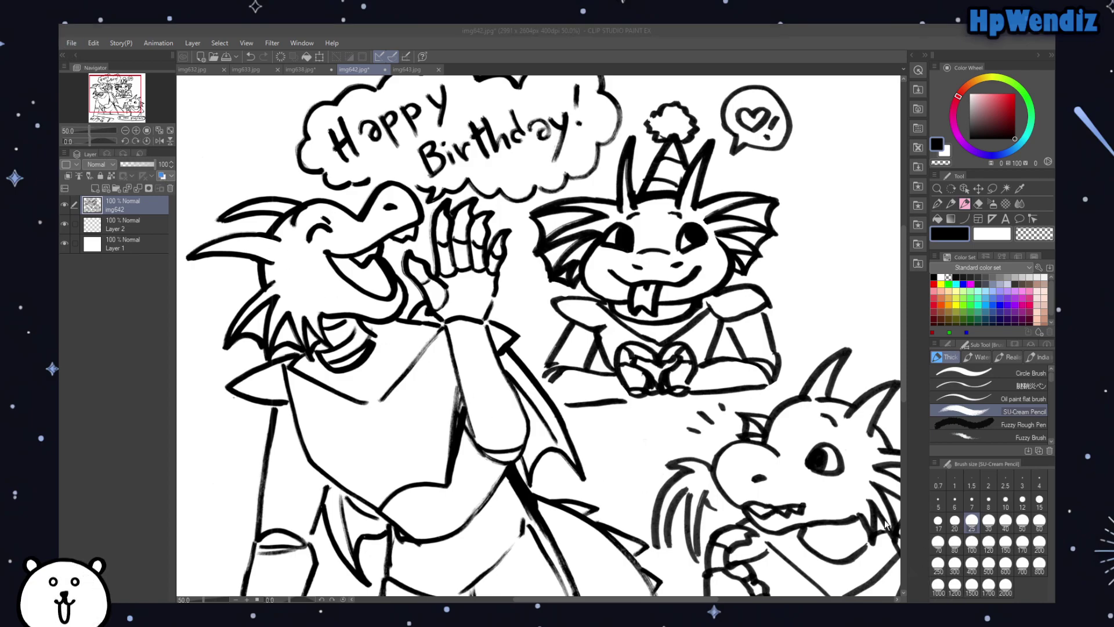
pyautogui.click(606, 330)
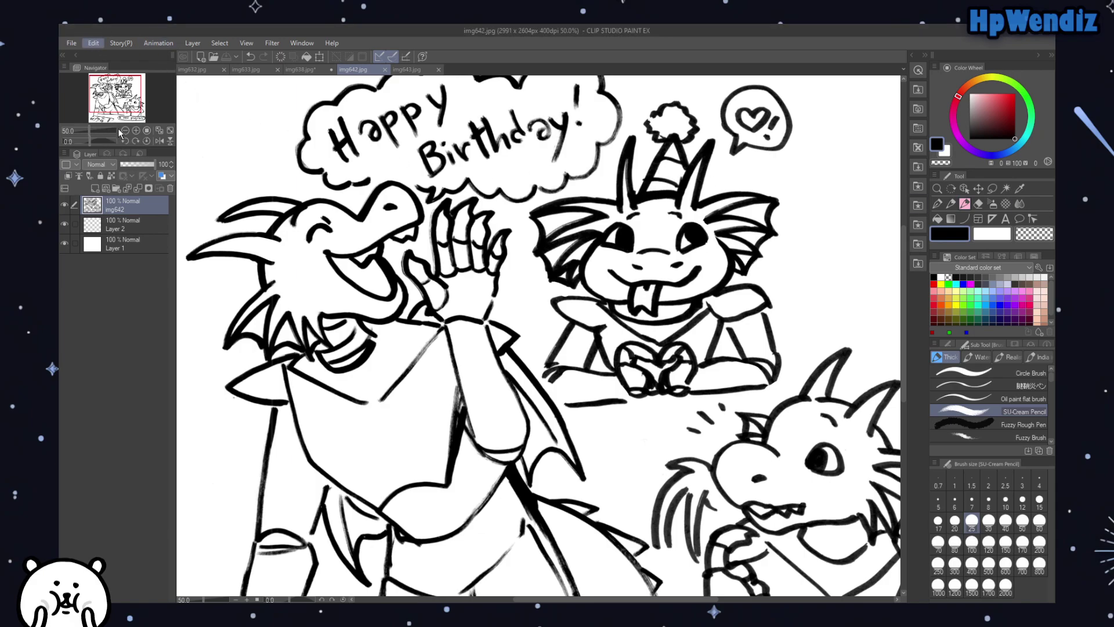
# Step: Paste the blue dragon character reference as a new layer and move it over the lower-right dragon
pyautogui.hotkey('ctrl', 'v')
pyautogui.click(978, 190)
pyautogui.moveTo(355, 139); pyautogui.dragTo(846, 330)
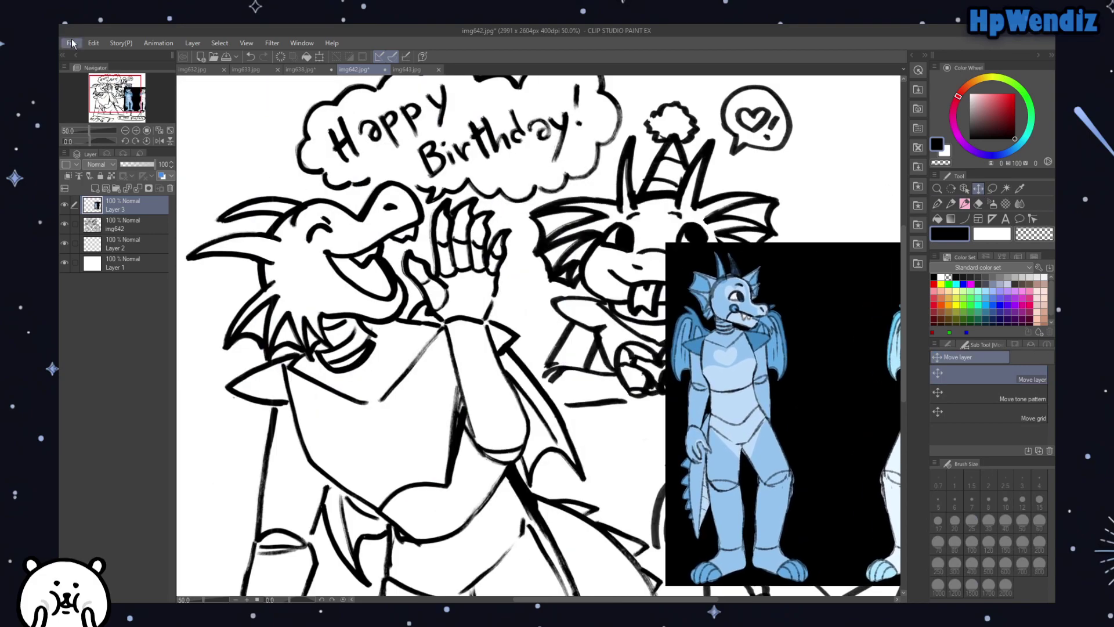
# Step: Open the blue armoured dragon picture as a reference, compare it with its mirrored view and return to img642.jpg
pyautogui.hotkey('alt', 'Tab')
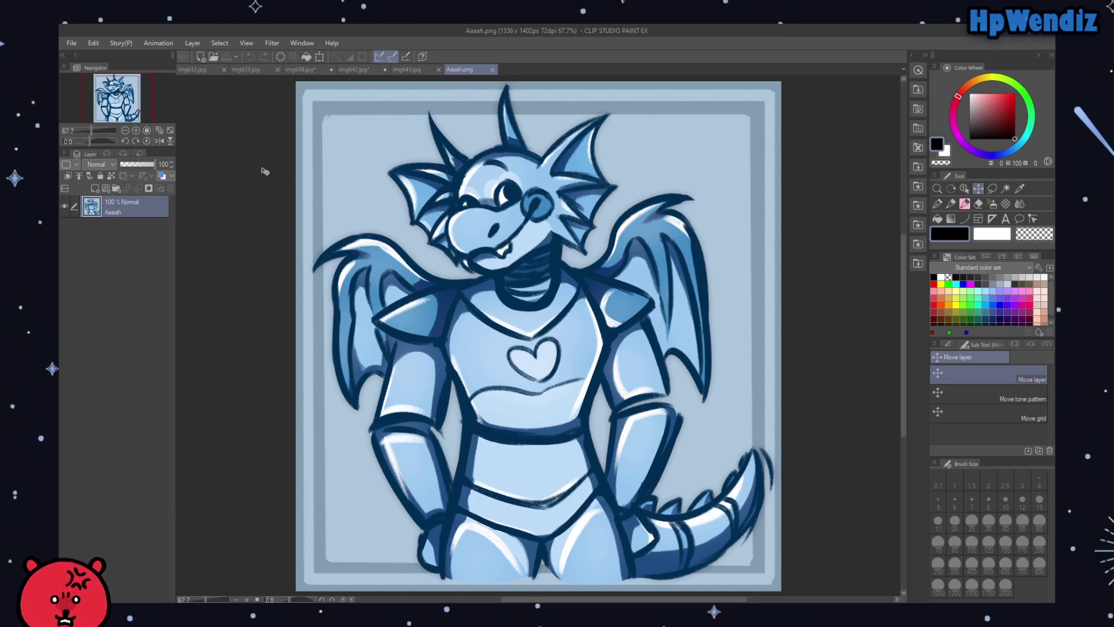
pyautogui.click(156, 141)
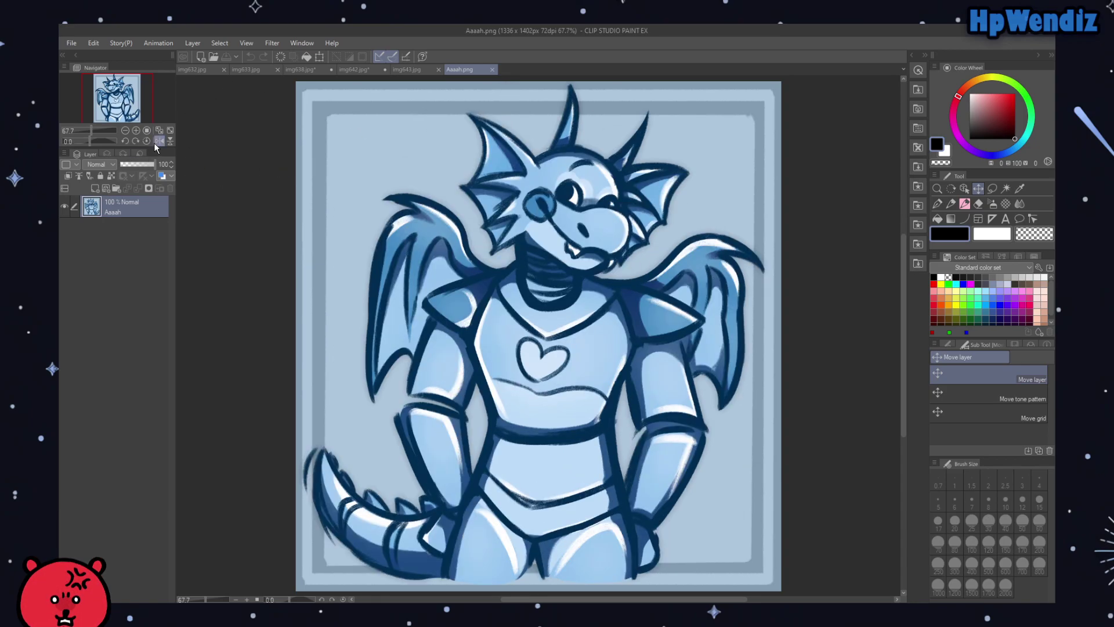
pyautogui.click(156, 142)
pyautogui.click(155, 142)
pyautogui.click(156, 142)
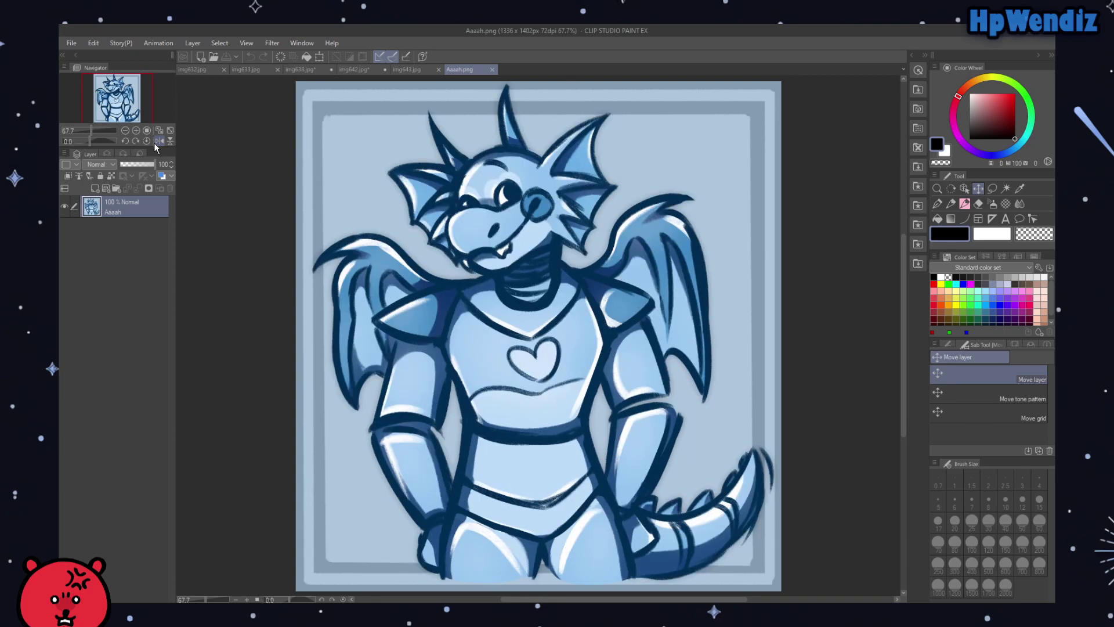
pyautogui.click(409, 69)
pyautogui.click(348, 69)
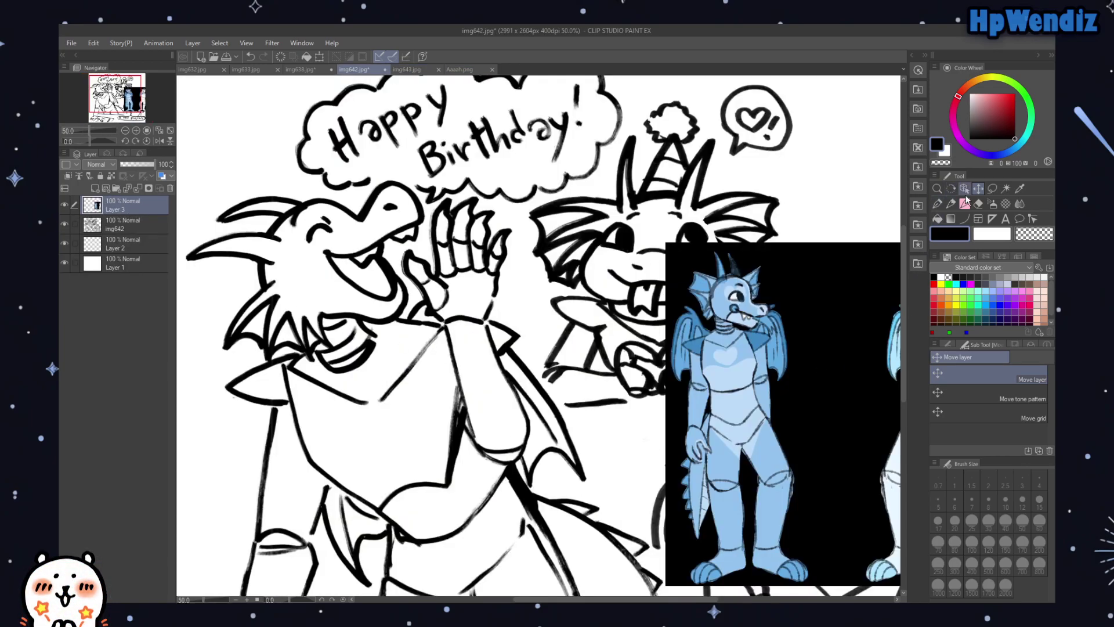
# Step: Move the blue dragon reference beside the party-hat dragon and sample its light blue body colour for use on Layer 2
pyautogui.moveTo(695, 435); pyautogui.dragTo(780, 352)
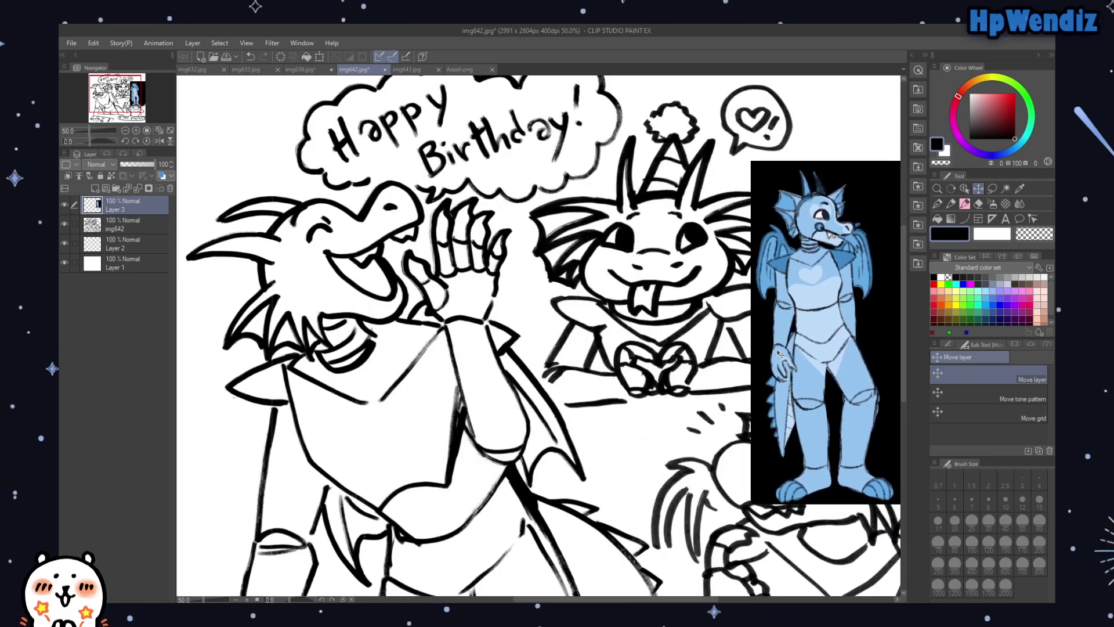
pyautogui.click(133, 227)
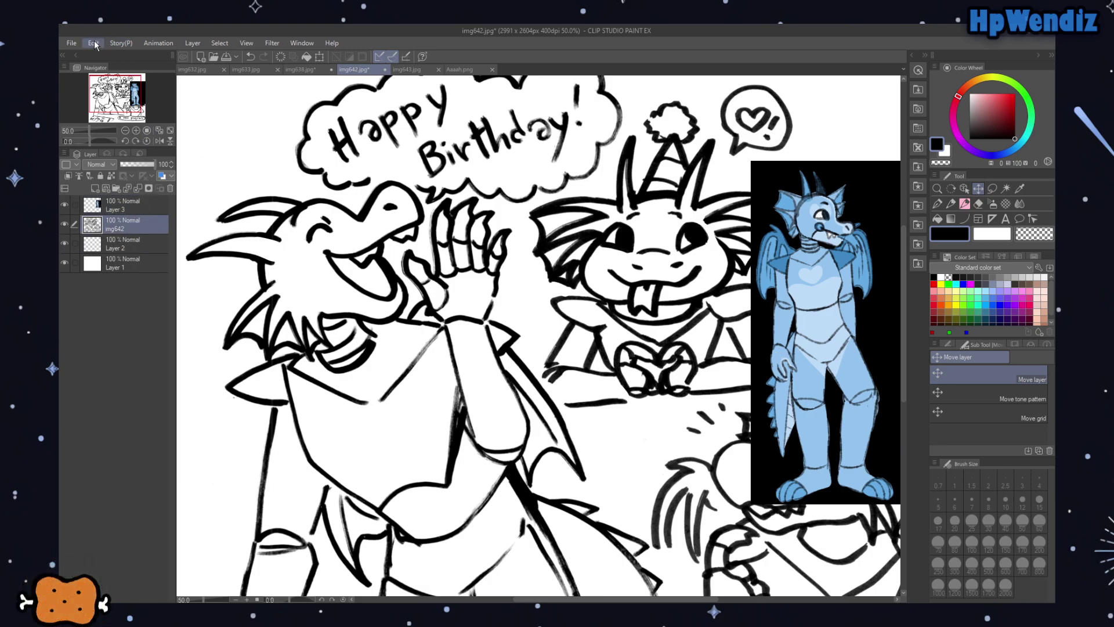
pyautogui.click(108, 244)
pyautogui.click(95, 187)
pyautogui.click(170, 188)
pyautogui.keyDown('alt'); pyautogui.click(833, 269); pyautogui.keyUp('alt')
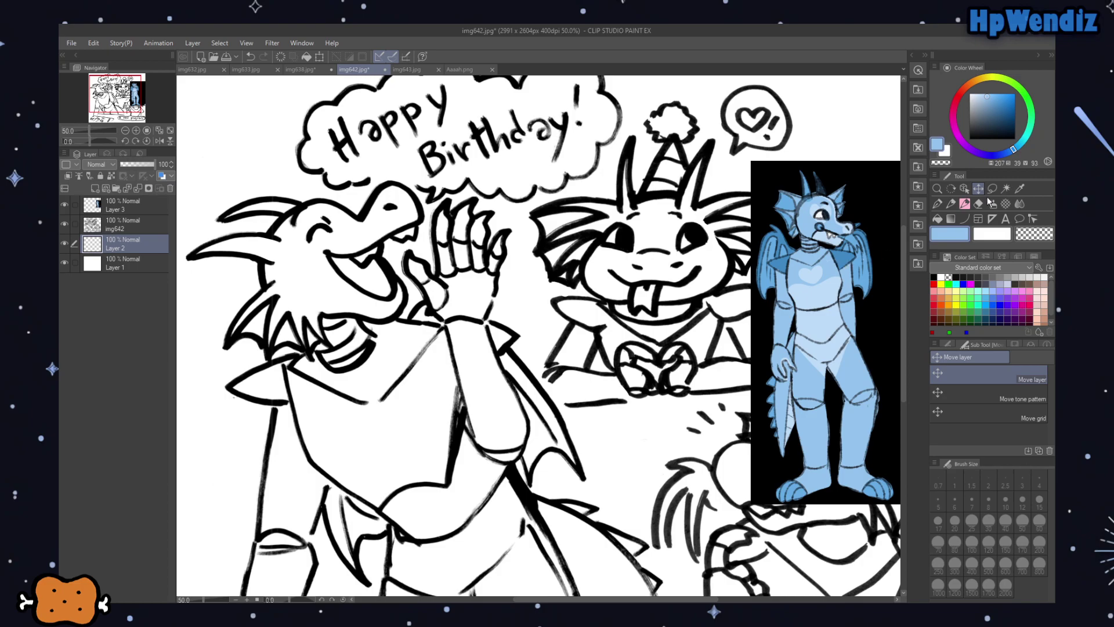
pyautogui.click(1007, 189)
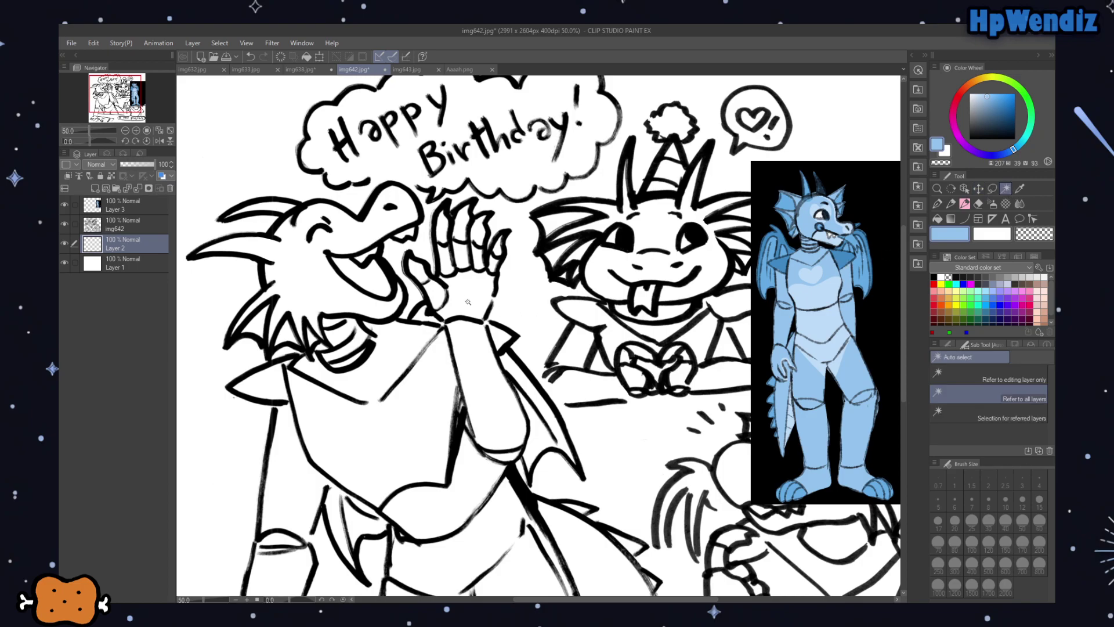
pyautogui.click(529, 293)
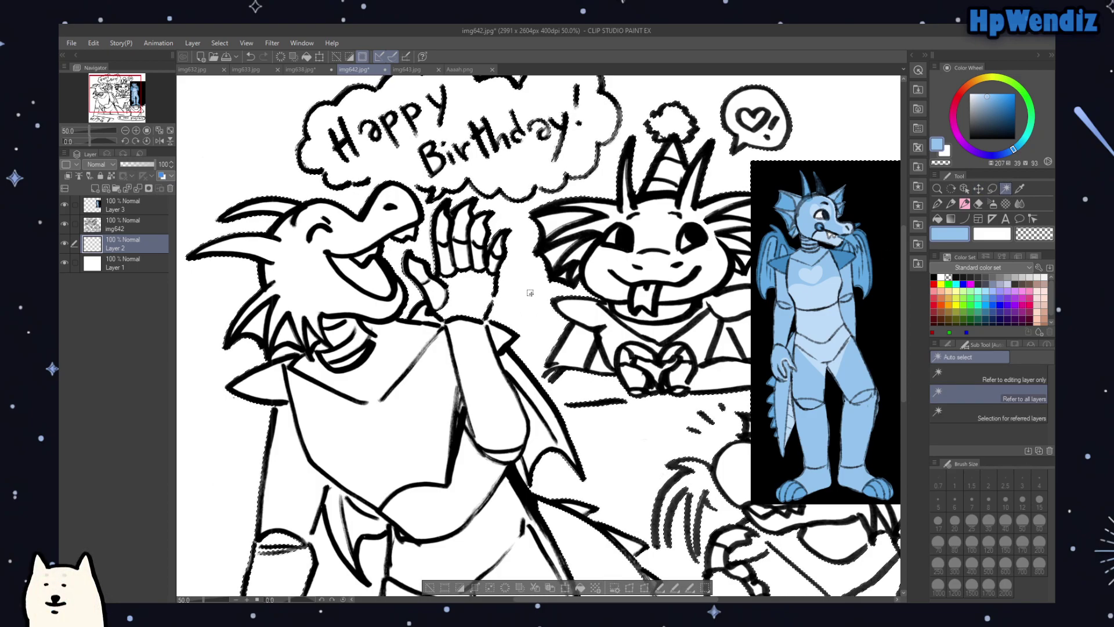
pyautogui.click(430, 588)
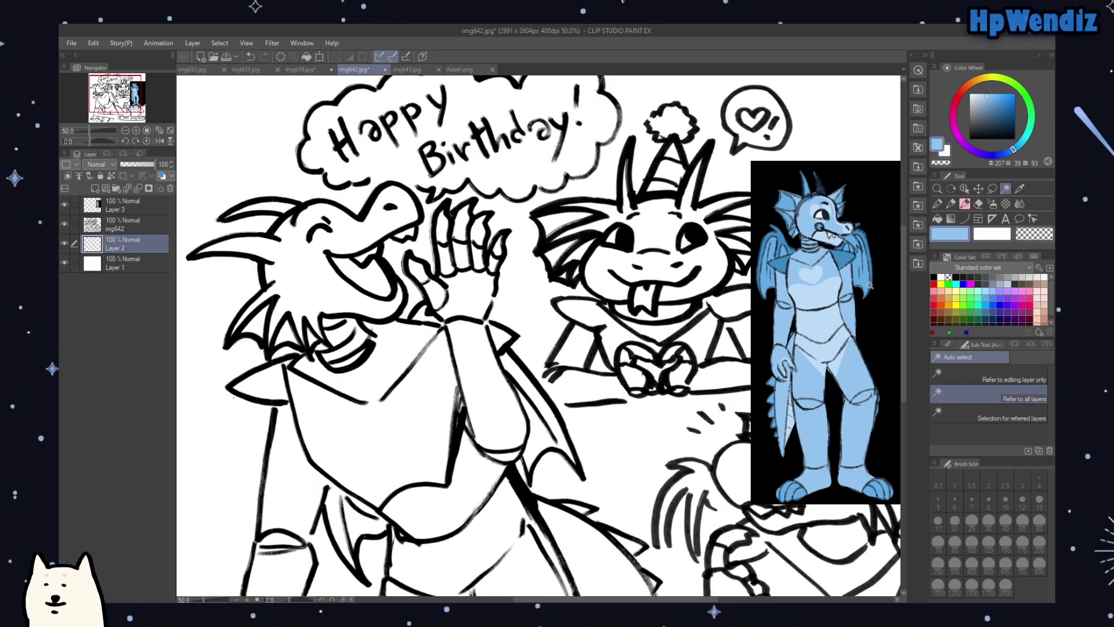
# Step: Close the outline gaps around the laughing dragon's raised wrist with light blue Mapping pen strokes on Layer 2
pyautogui.click(937, 203)
pyautogui.click(136, 130)
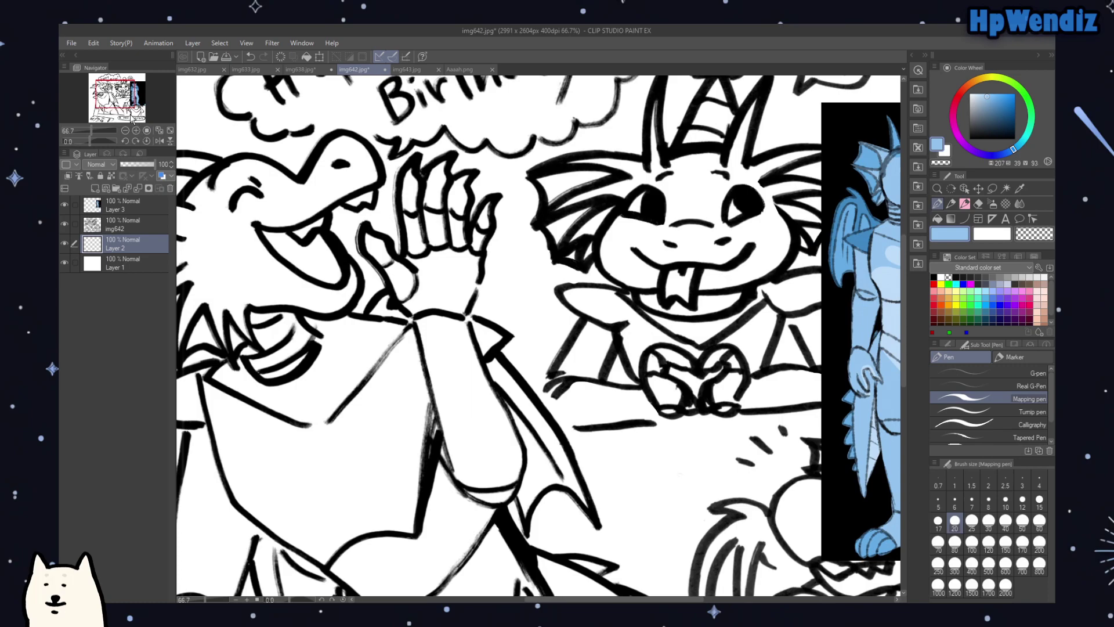
pyautogui.click(128, 112)
pyautogui.moveTo(126, 112); pyautogui.dragTo(108, 94)
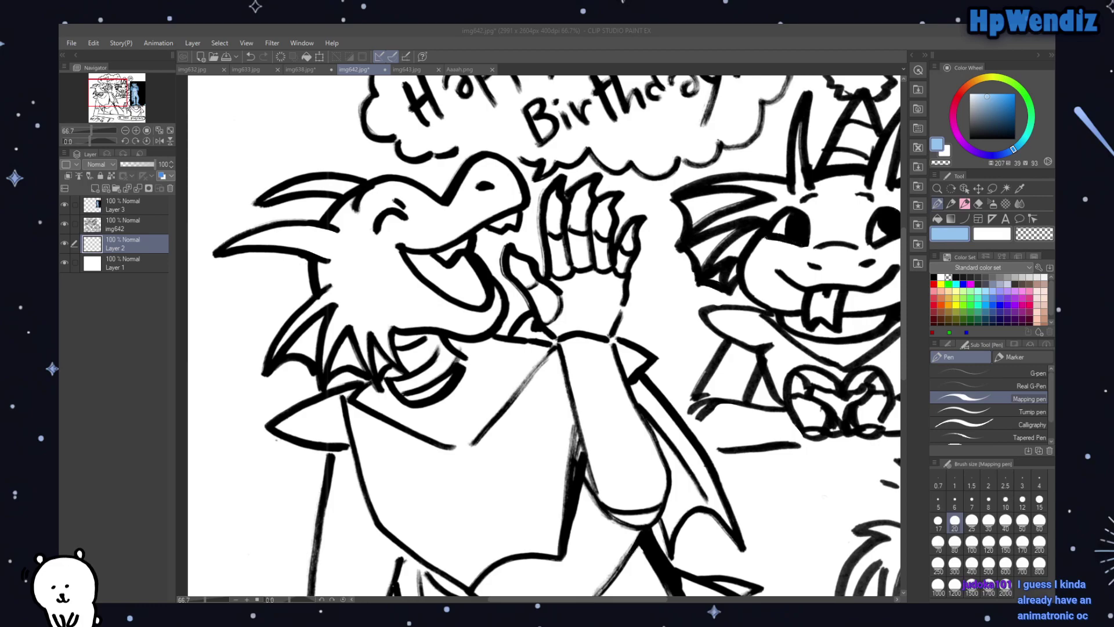
pyautogui.click(122, 431)
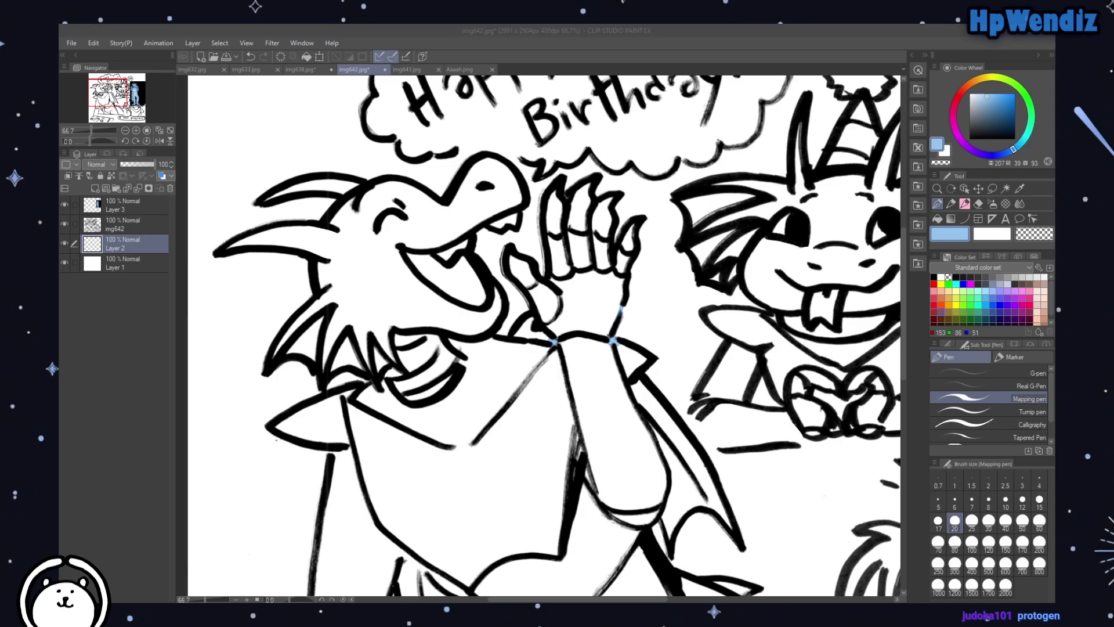
# Step: Close the outline gaps along the laughing dragon's supporting arm and across its planted fingertips with light blue strokes
pyautogui.moveTo(903, 334); pyautogui.dragTo(903, 333)
pyautogui.scroll(-5, 899, 348)
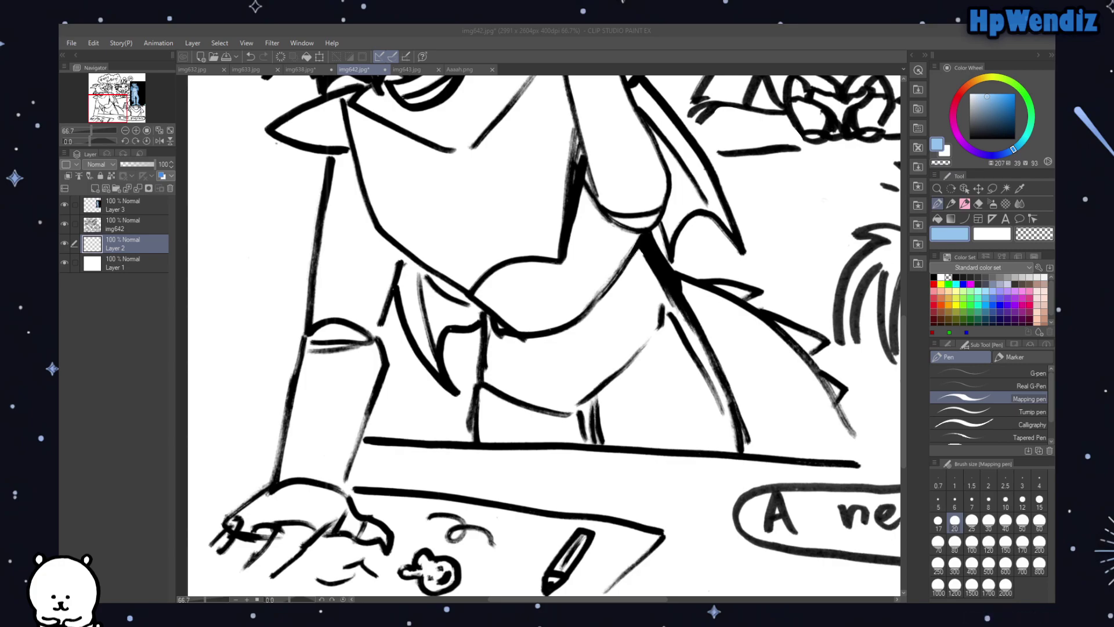
pyautogui.click(173, 470)
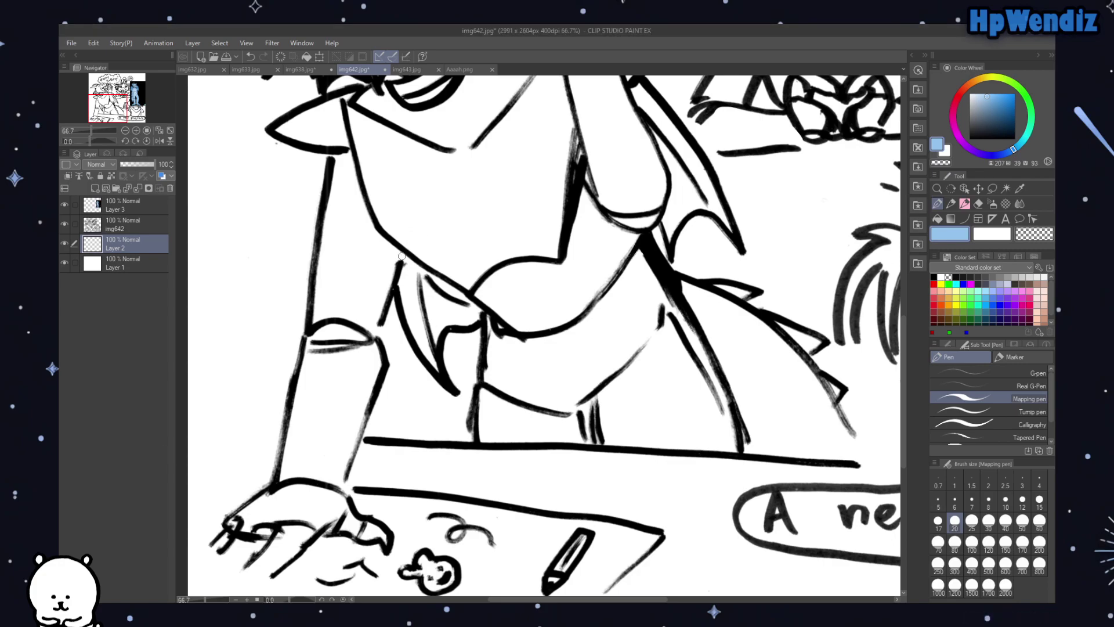
pyautogui.moveTo(399, 260)
pyautogui.mouseDown()
pyautogui.moveTo(381, 330)
pyautogui.moveTo(381, 320)
pyautogui.mouseUp()
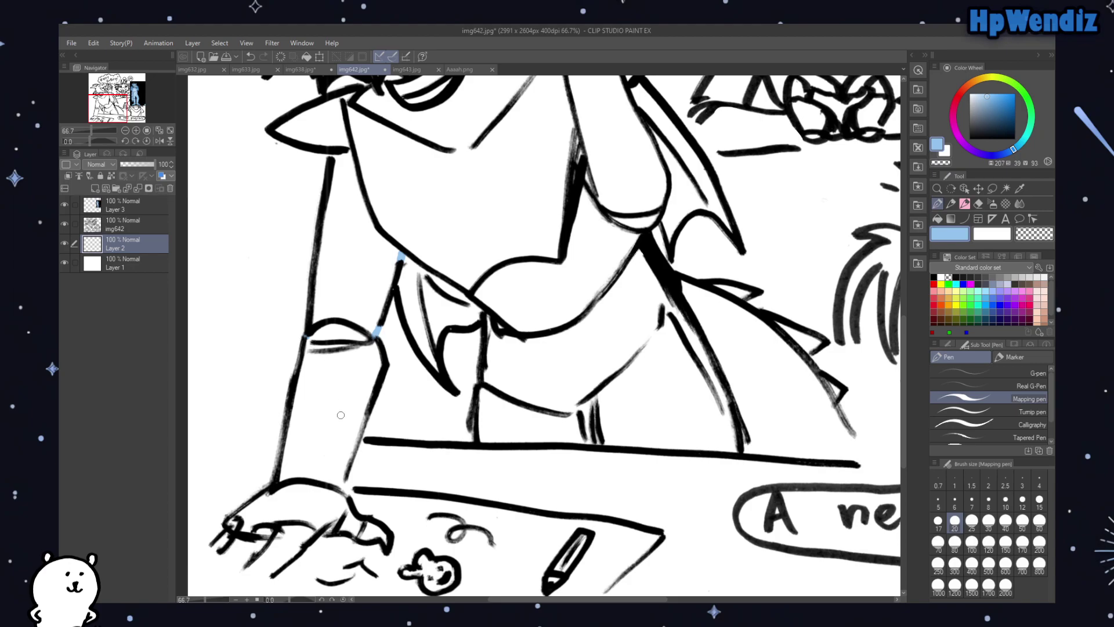
pyautogui.moveTo(903, 329); pyautogui.dragTo(903, 364)
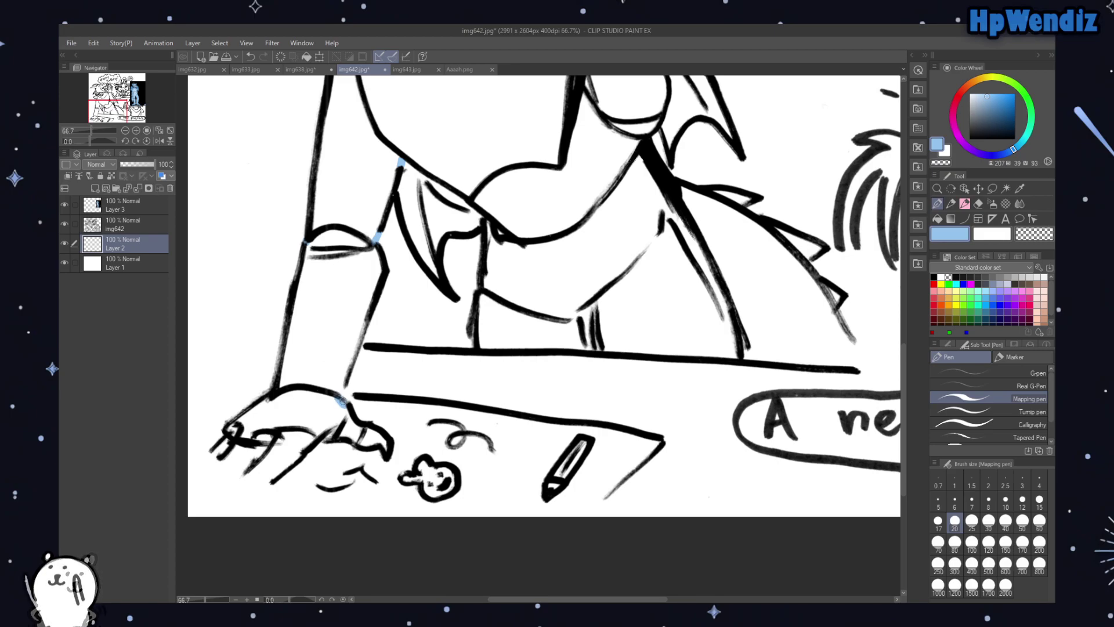
pyautogui.moveTo(340, 401); pyautogui.dragTo(363, 327)
pyautogui.moveTo(347, 371); pyautogui.dragTo(365, 313)
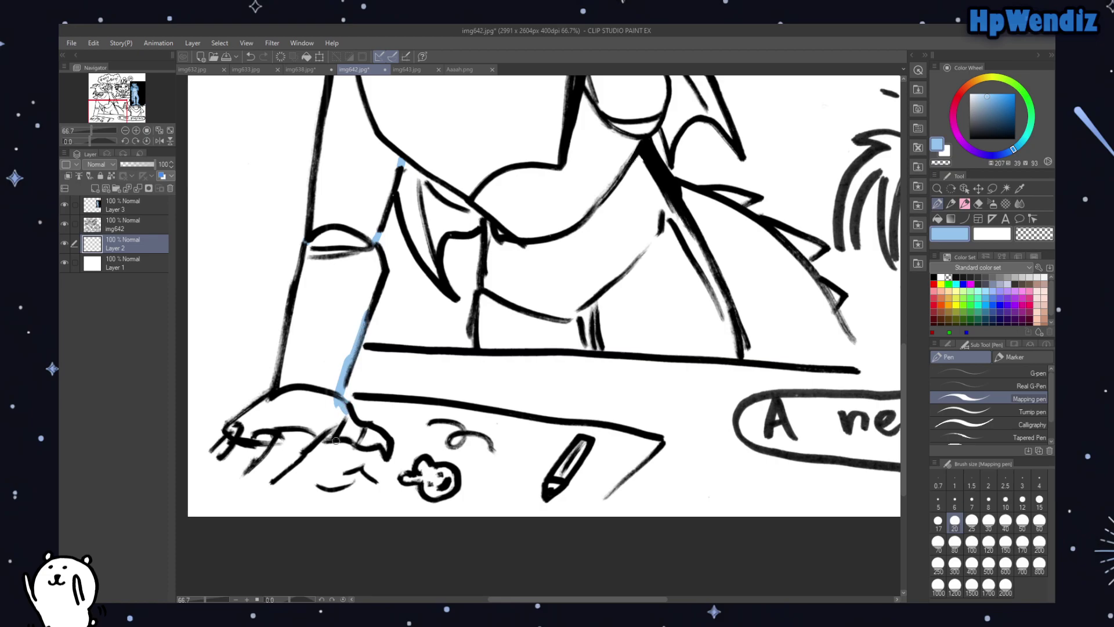
pyautogui.moveTo(220, 454)
pyautogui.mouseDown()
pyautogui.moveTo(211, 452)
pyautogui.moveTo(274, 478)
pyautogui.mouseUp()
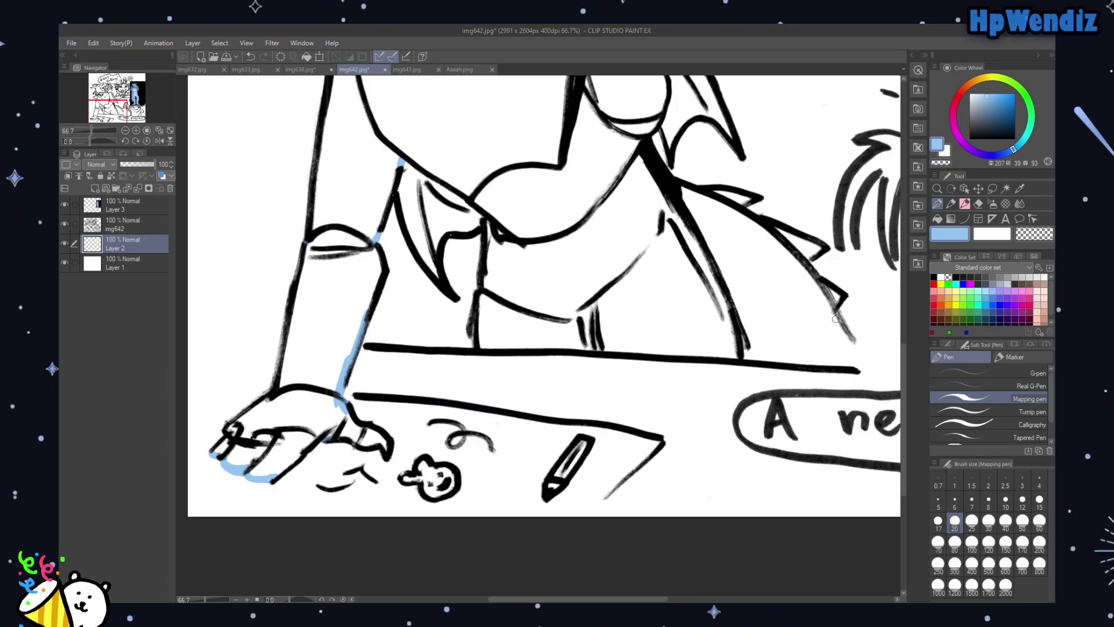
# Step: Close the gaps at the laughing dragon's tail spikes and extend the tail edge down to the table line in light blue
pyautogui.moveTo(903, 363)
pyautogui.mouseDown()
pyautogui.moveTo(906, 321)
pyautogui.moveTo(903, 331)
pyautogui.mouseUp()
pyautogui.moveTo(577, 599); pyautogui.dragTo(626, 599)
pyautogui.moveTo(616, 414); pyautogui.dragTo(637, 442)
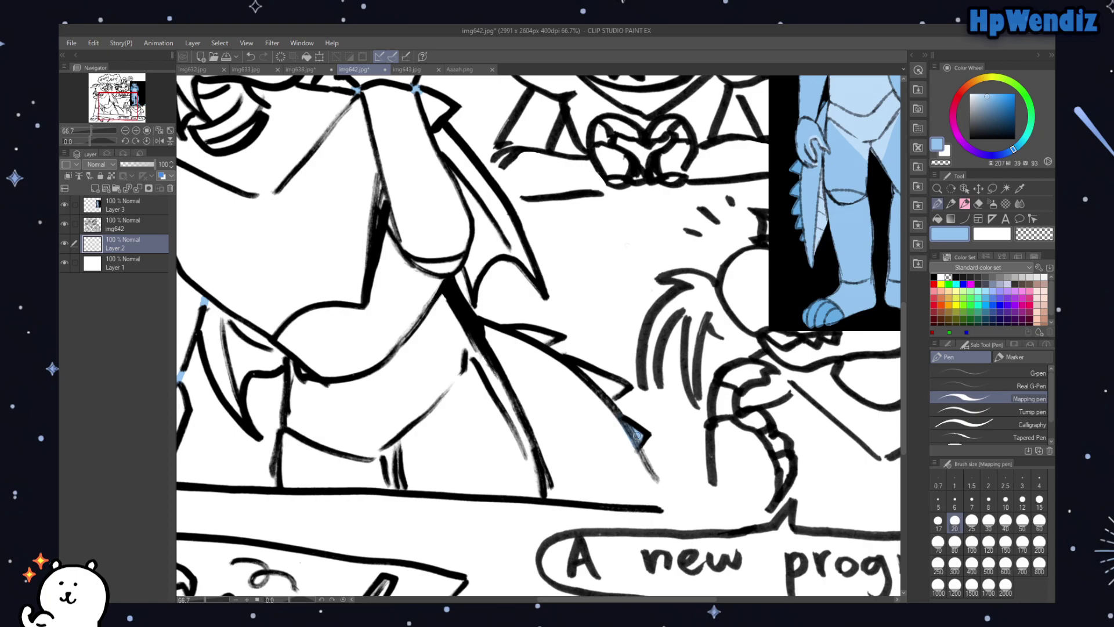
pyautogui.moveTo(600, 399)
pyautogui.mouseDown()
pyautogui.moveTo(612, 411)
pyautogui.moveTo(621, 386)
pyautogui.mouseUp()
pyautogui.moveTo(630, 440); pyautogui.dragTo(666, 507)
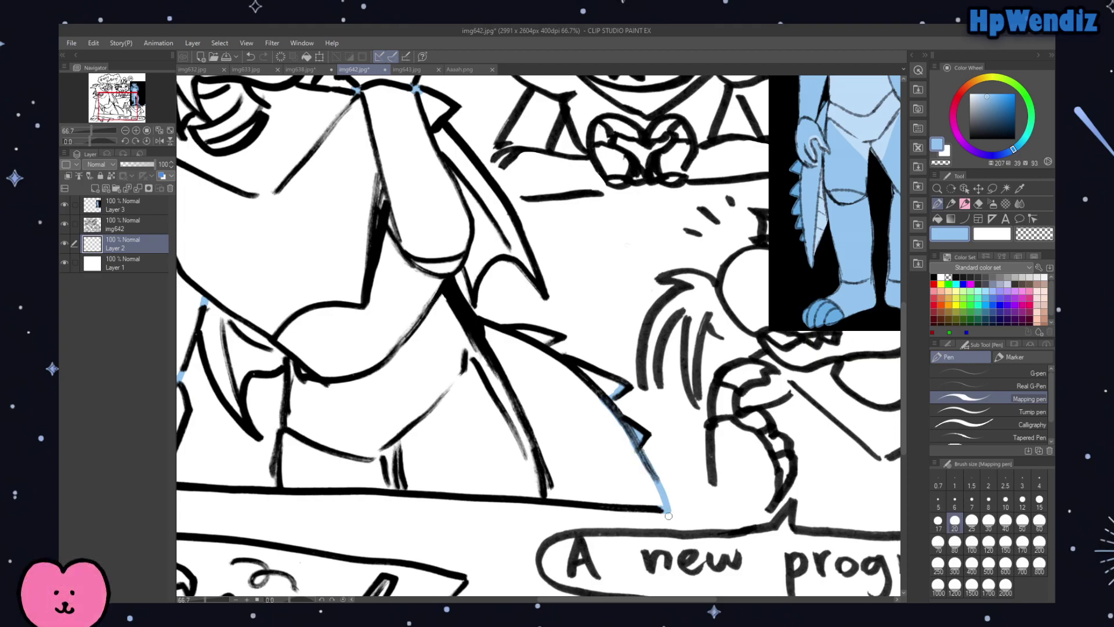
# Step: Close the gap between the supporting arm and the shoulder spike in light blue and check the outline for other openings
pyautogui.moveTo(634, 599); pyautogui.dragTo(582, 599)
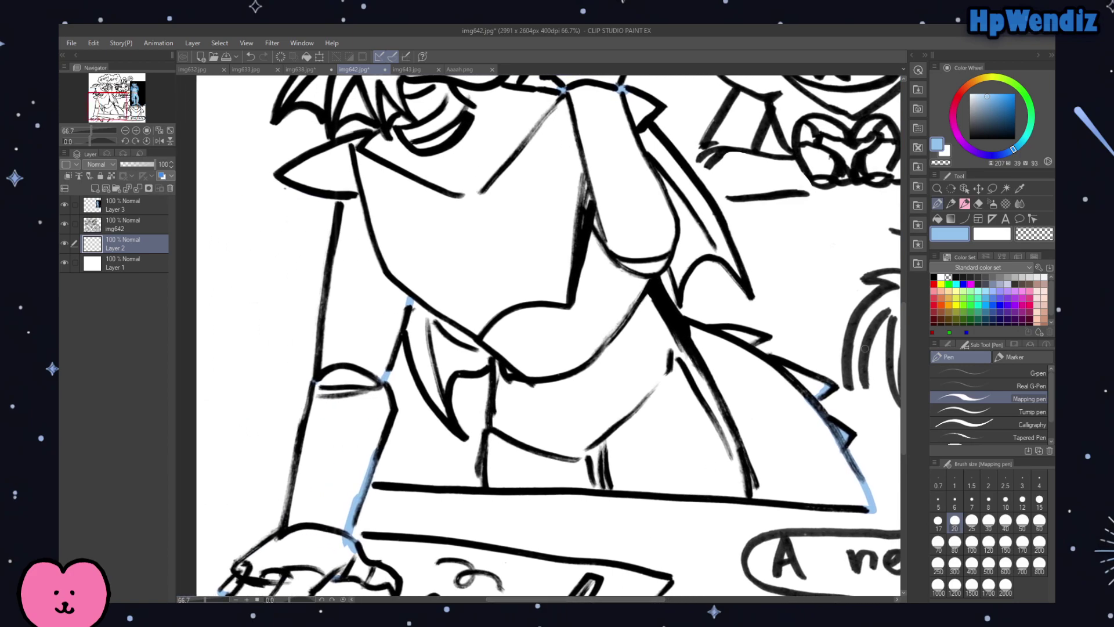
pyautogui.scroll(4, 903, 298)
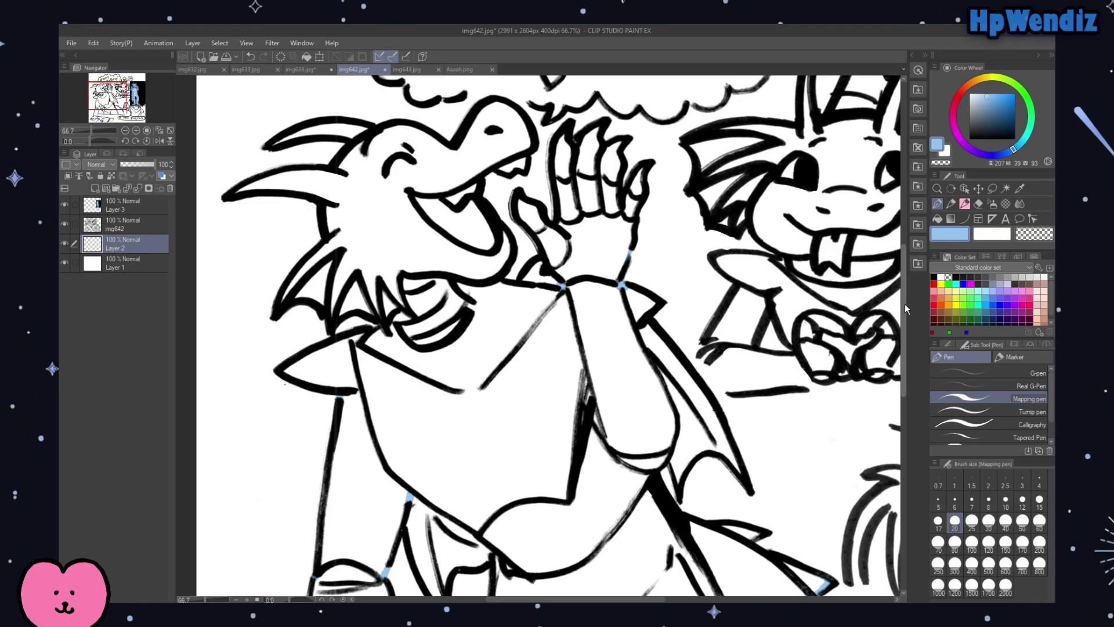
pyautogui.moveTo(903, 297); pyautogui.dragTo(903, 270)
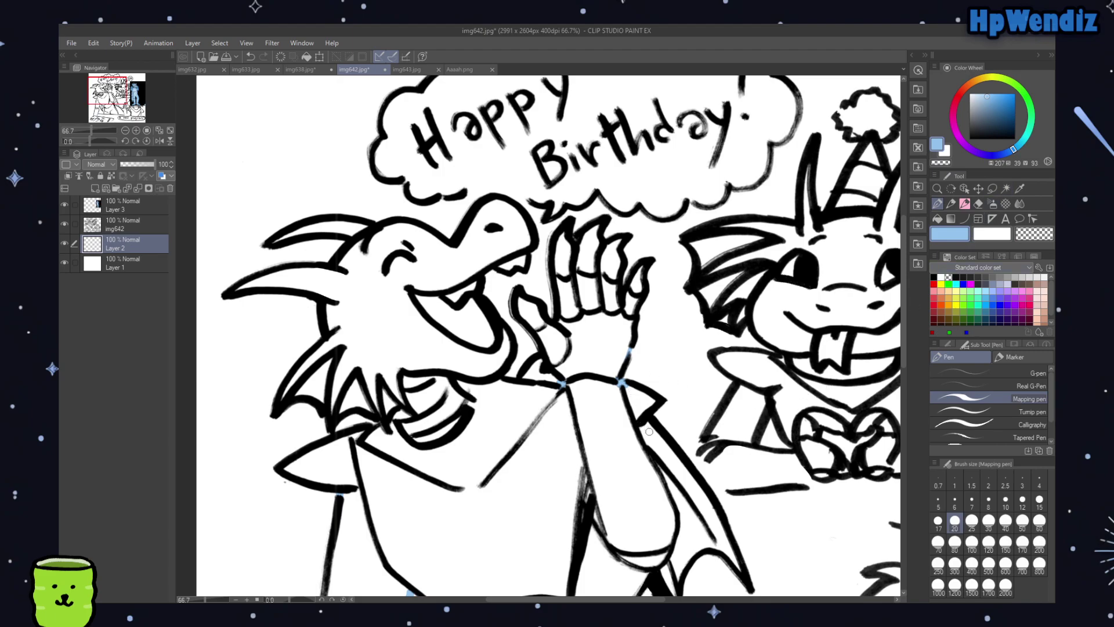
pyautogui.moveTo(903, 287); pyautogui.dragTo(901, 369)
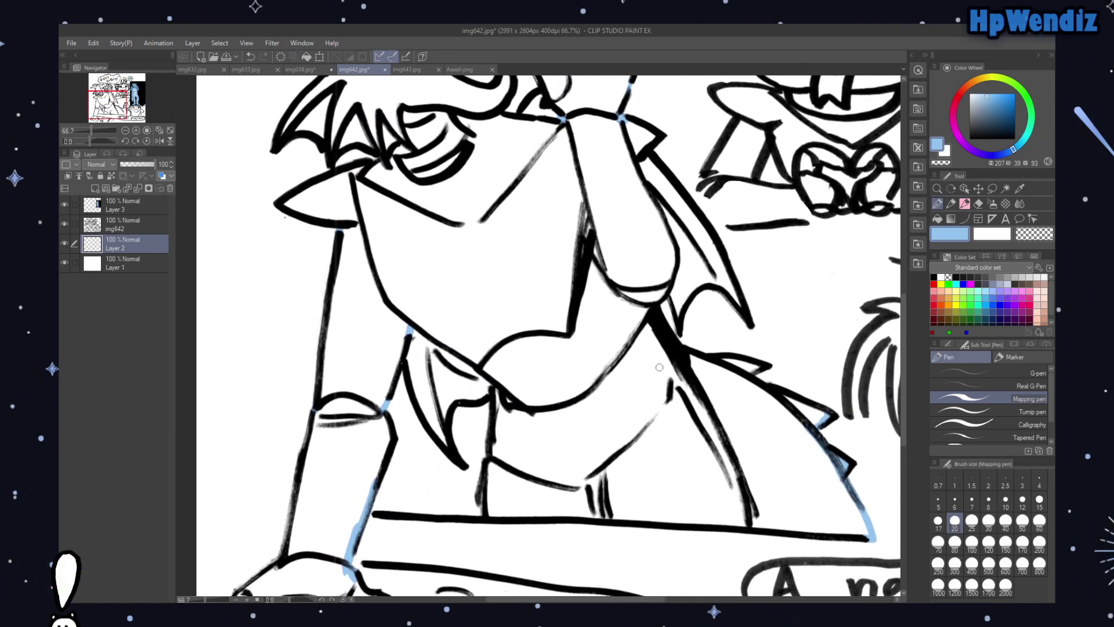
pyautogui.click(125, 131)
pyautogui.moveTo(123, 106); pyautogui.dragTo(124, 104)
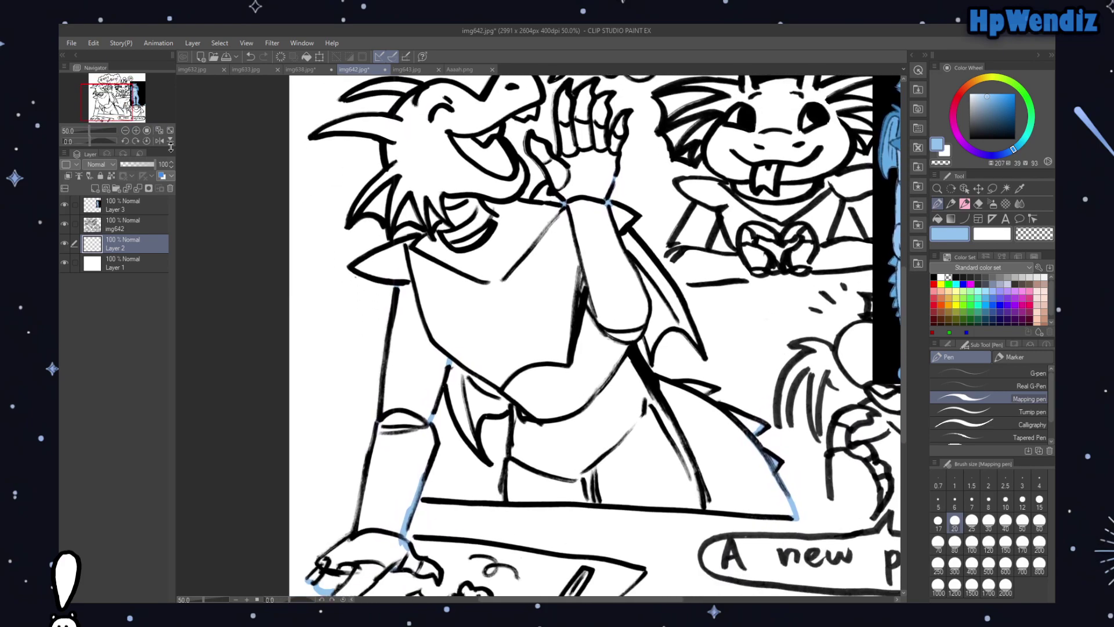
# Step: Select the white background around the laughing dragon with Auto select, referring to all layers
pyautogui.click(1004, 188)
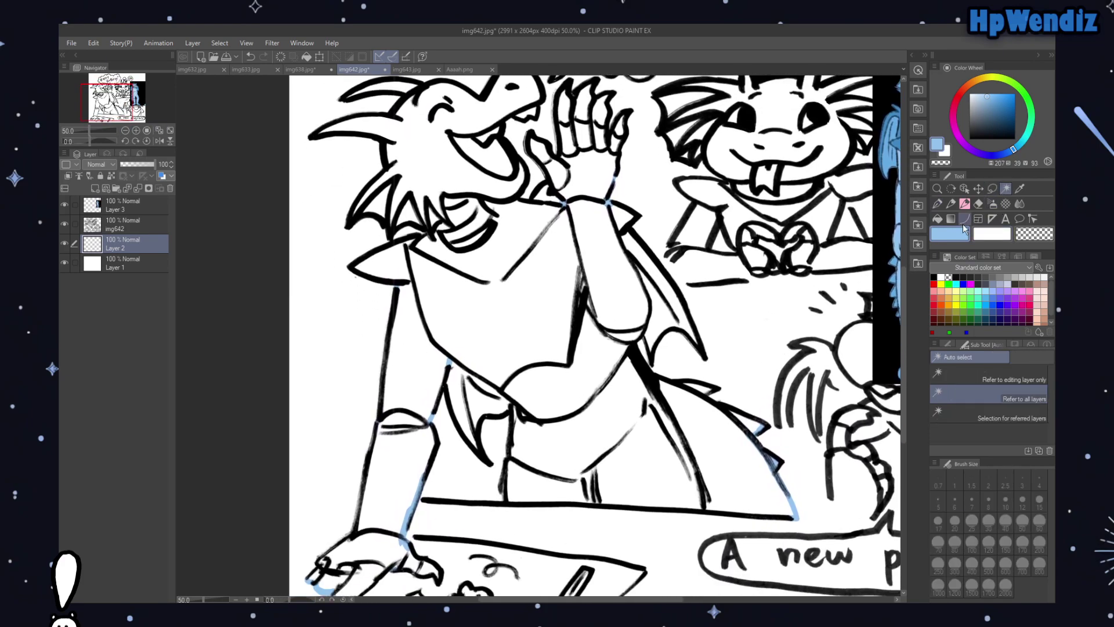
pyautogui.click(785, 342)
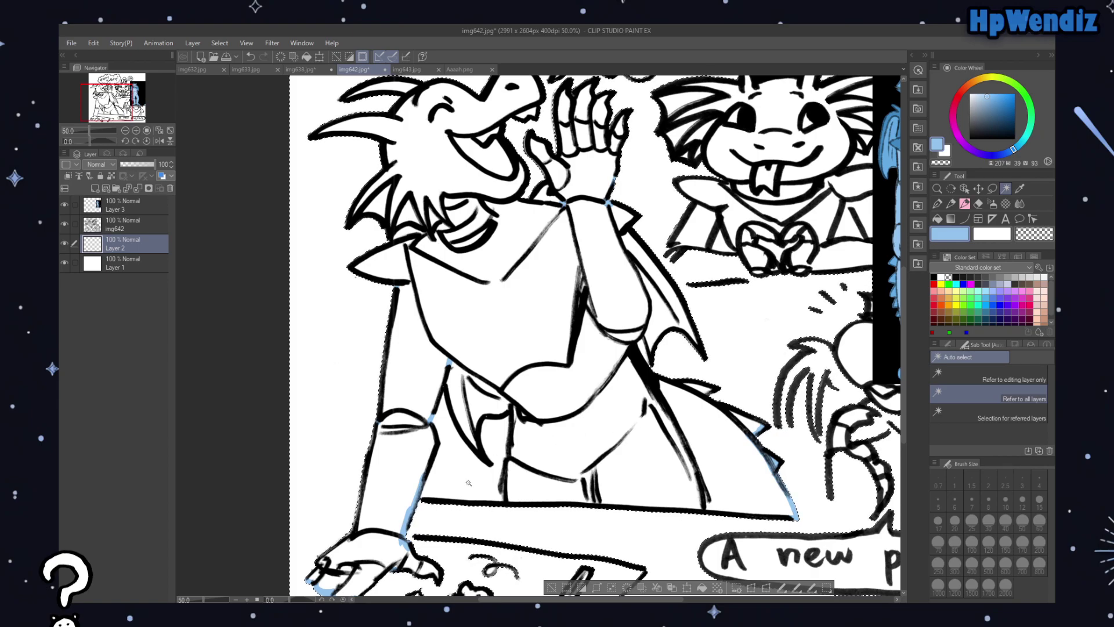
pyautogui.hotkey('ctrl', 'z')
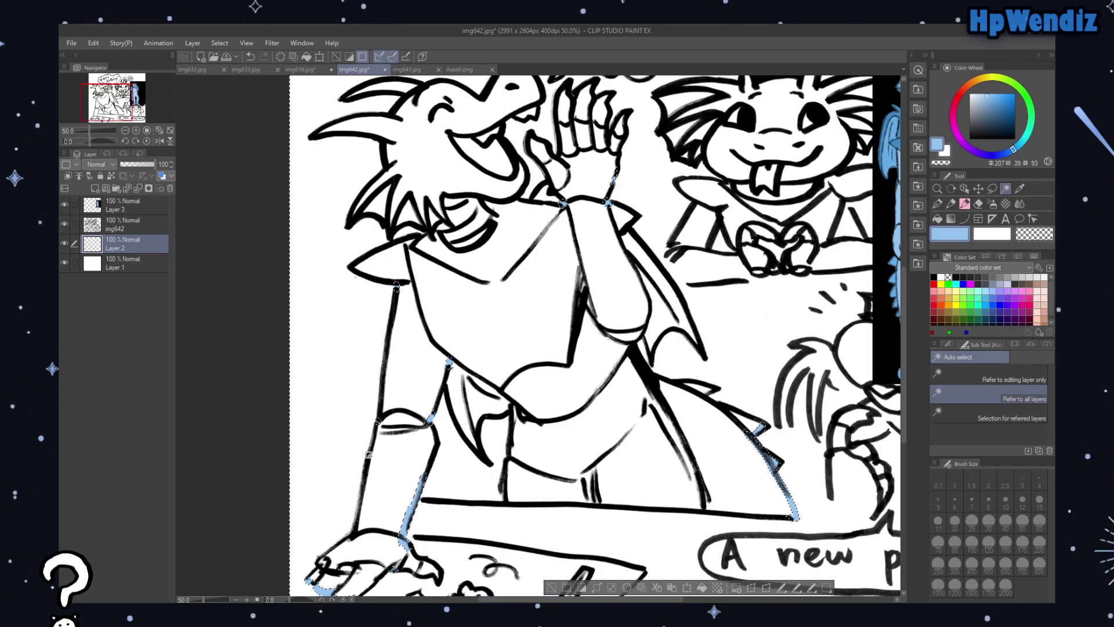
pyautogui.hotkey('ctrl', 'd')
pyautogui.click(453, 474)
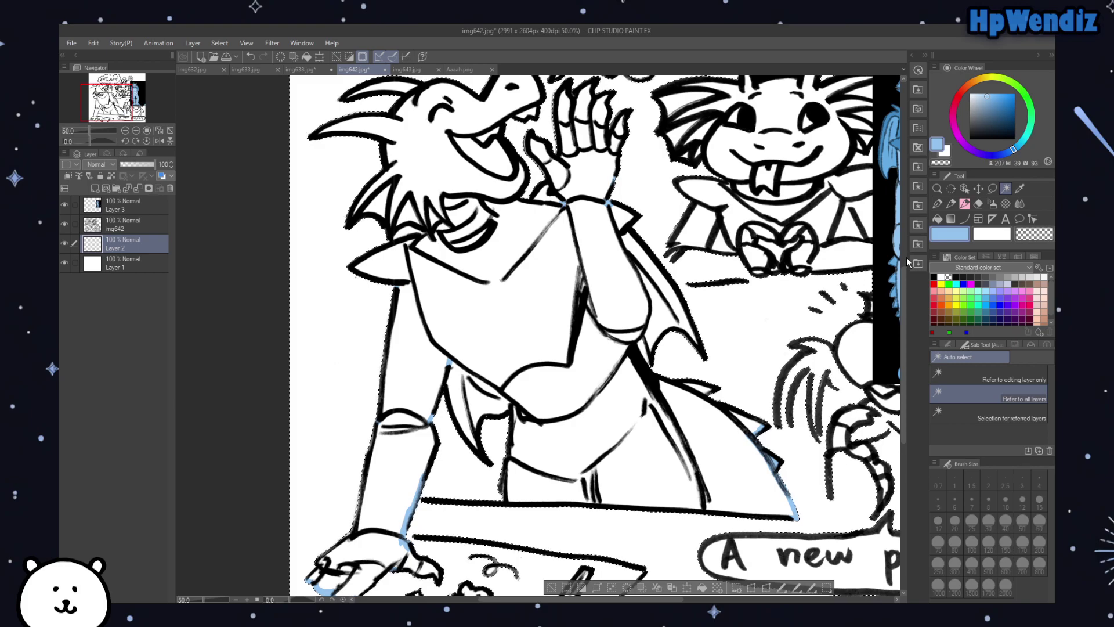
pyautogui.moveTo(904, 274); pyautogui.dragTo(910, 231)
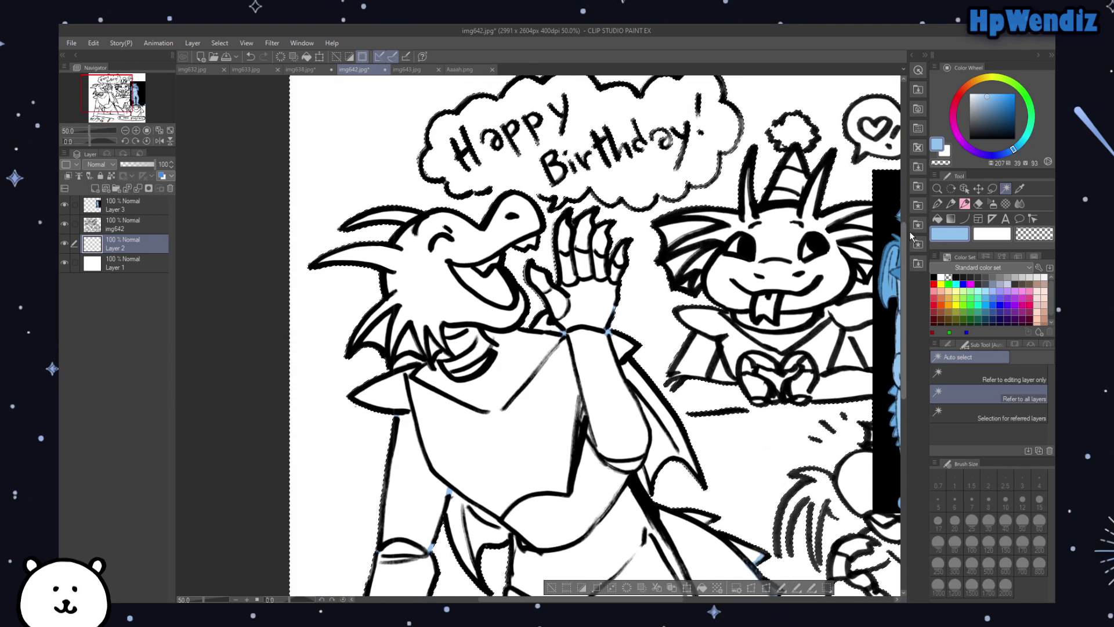
# Step: Expand the background selection, fill the laughing dragon's whole silhouette with flat light blue on Layer 2, and clear the selection
pyautogui.click(937, 218)
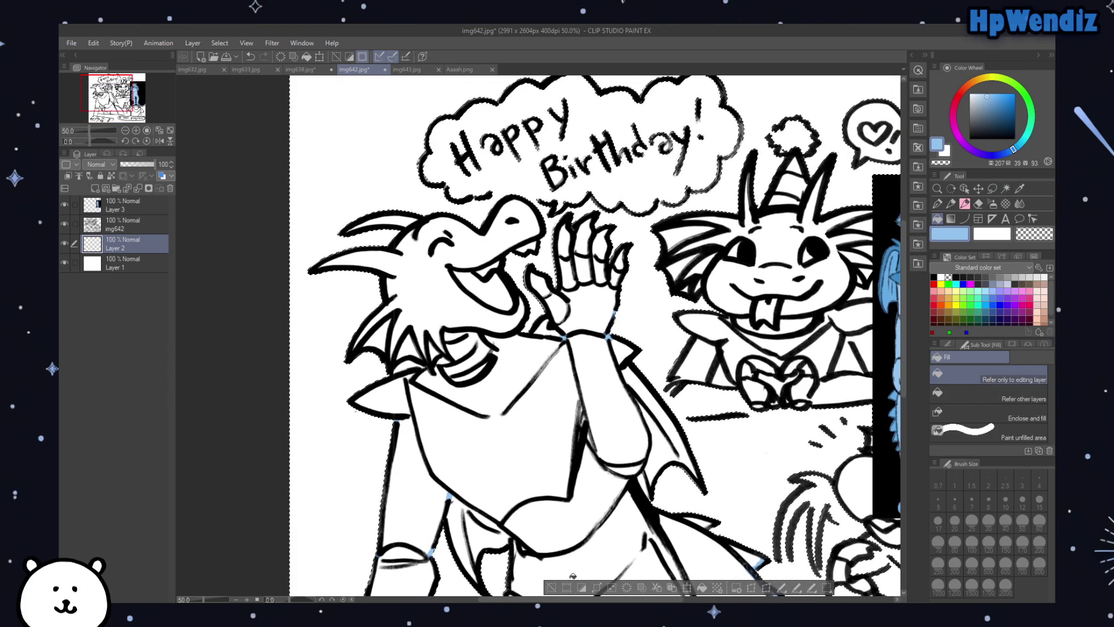
pyautogui.click(597, 587)
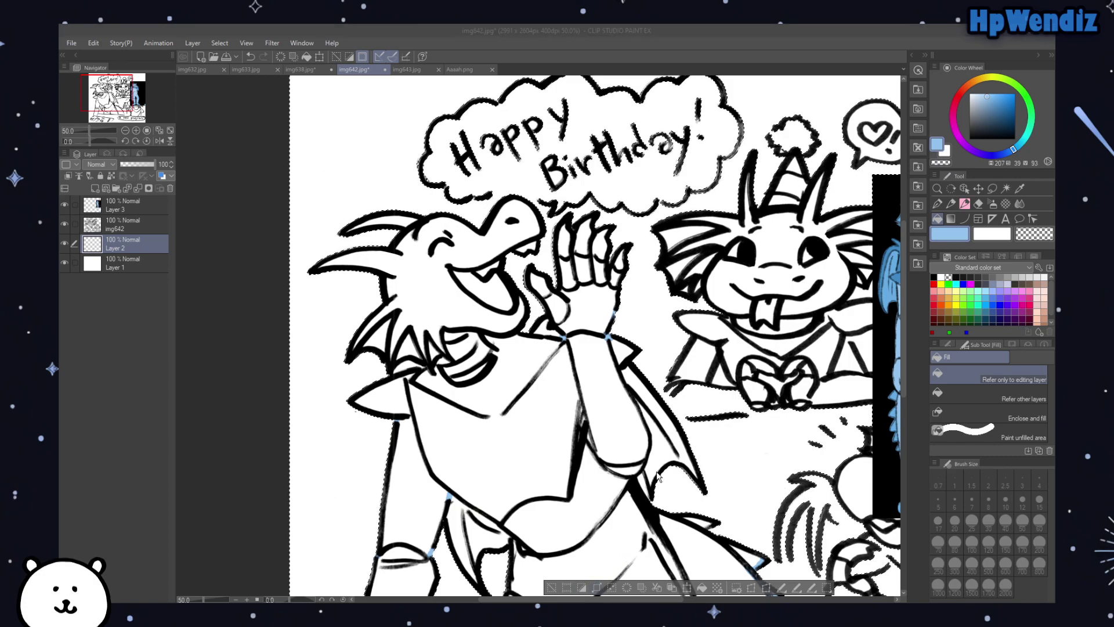
pyautogui.click(626, 309)
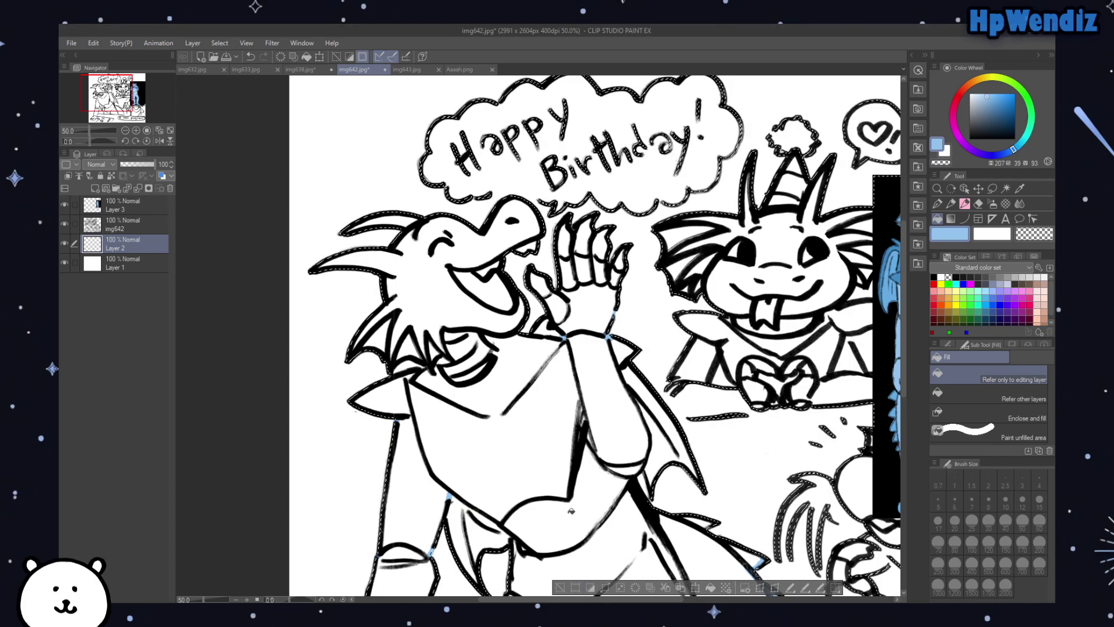
pyautogui.click(576, 564)
pyautogui.hotkey('ctrl', 'd')
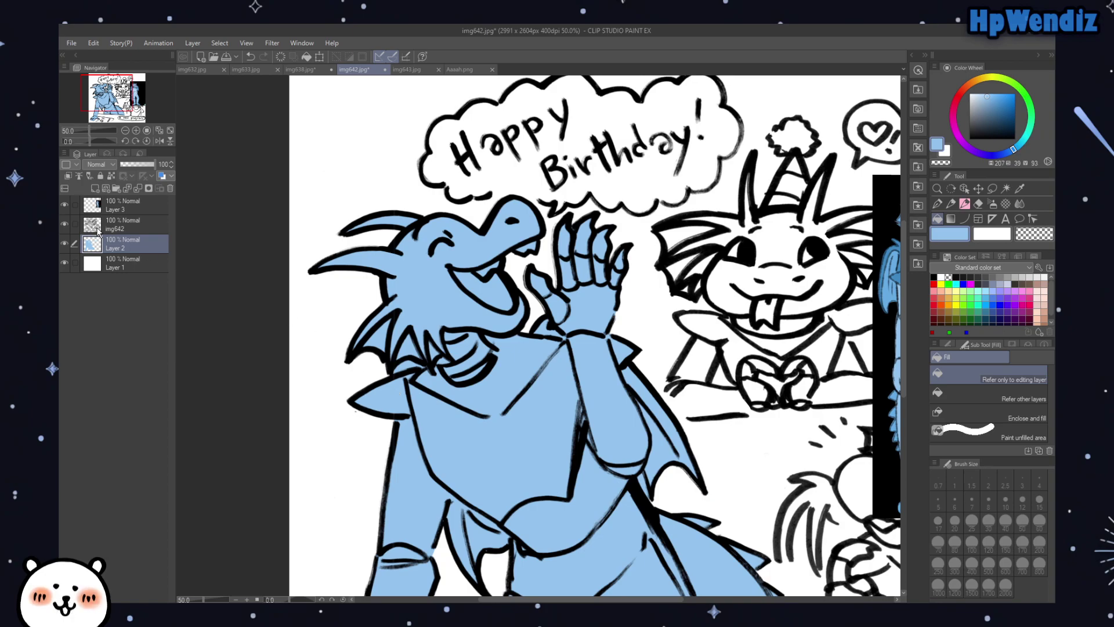
# Step: Add a layer above the flat blue and sample the reference dragon's darker blue for the Mapping pen
pyautogui.click(97, 192)
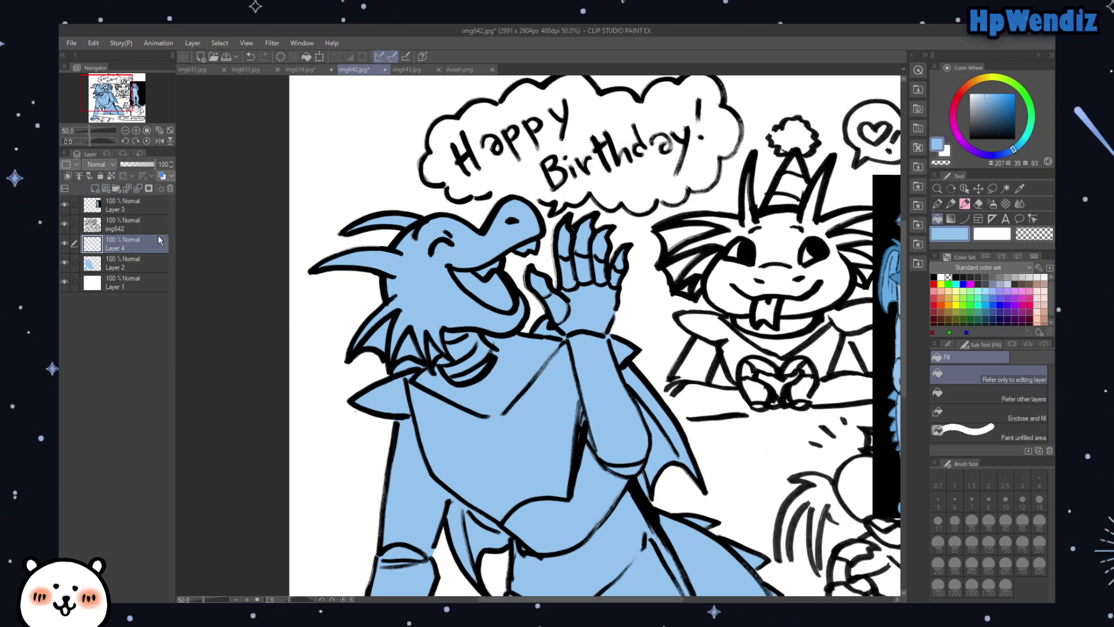
pyautogui.click(964, 203)
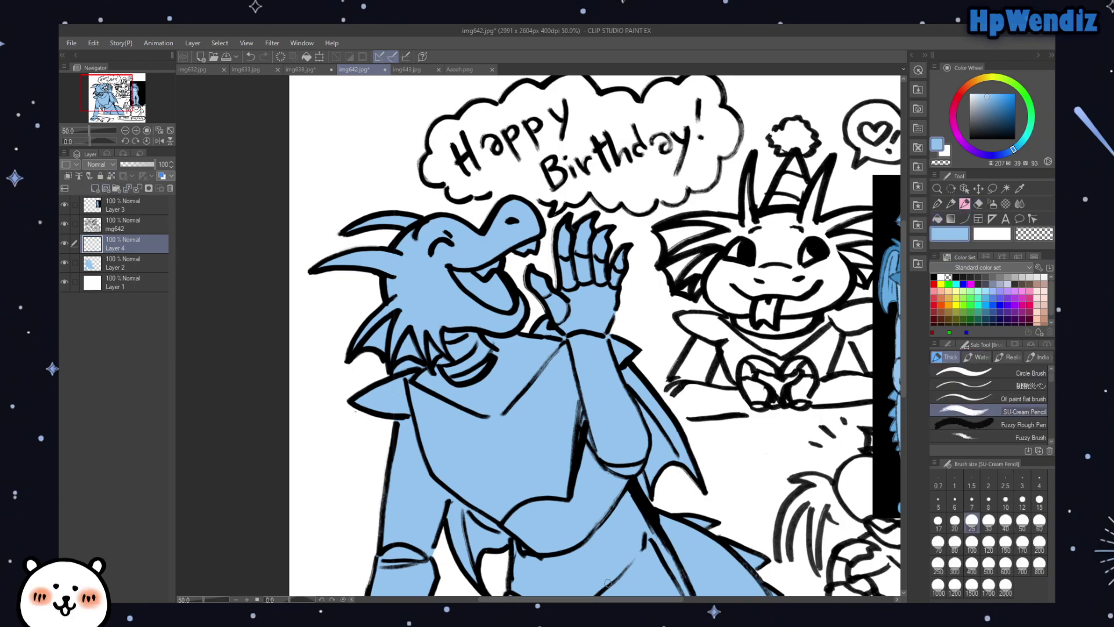
pyautogui.moveTo(562, 598); pyautogui.dragTo(594, 599)
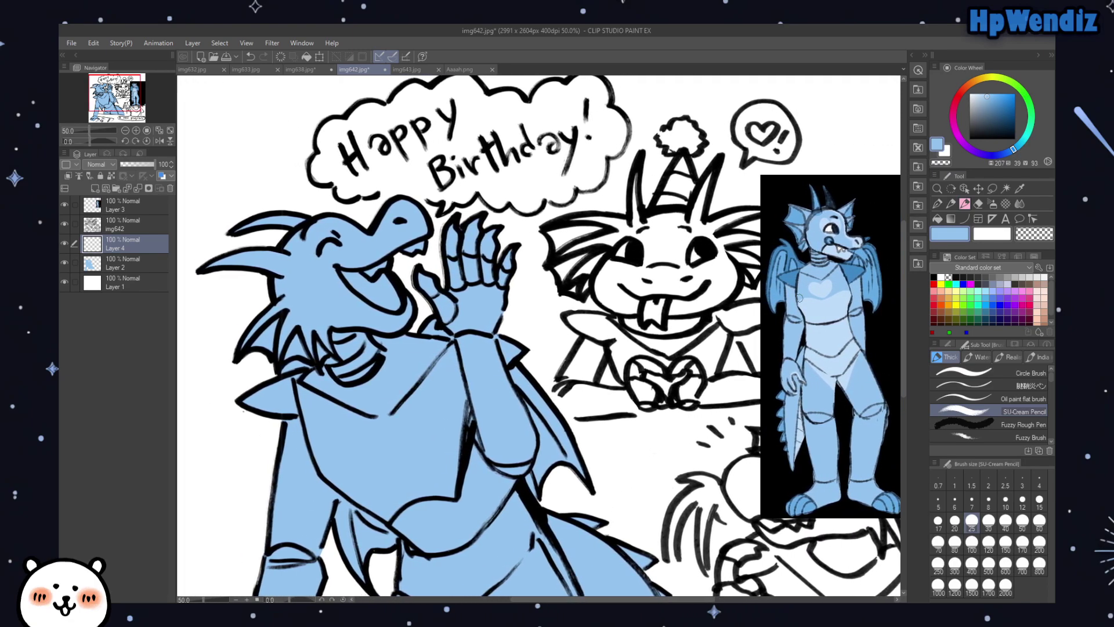
pyautogui.moveTo(903, 250)
pyautogui.mouseDown()
pyautogui.moveTo(903, 304)
pyautogui.moveTo(907, 273)
pyautogui.mouseUp()
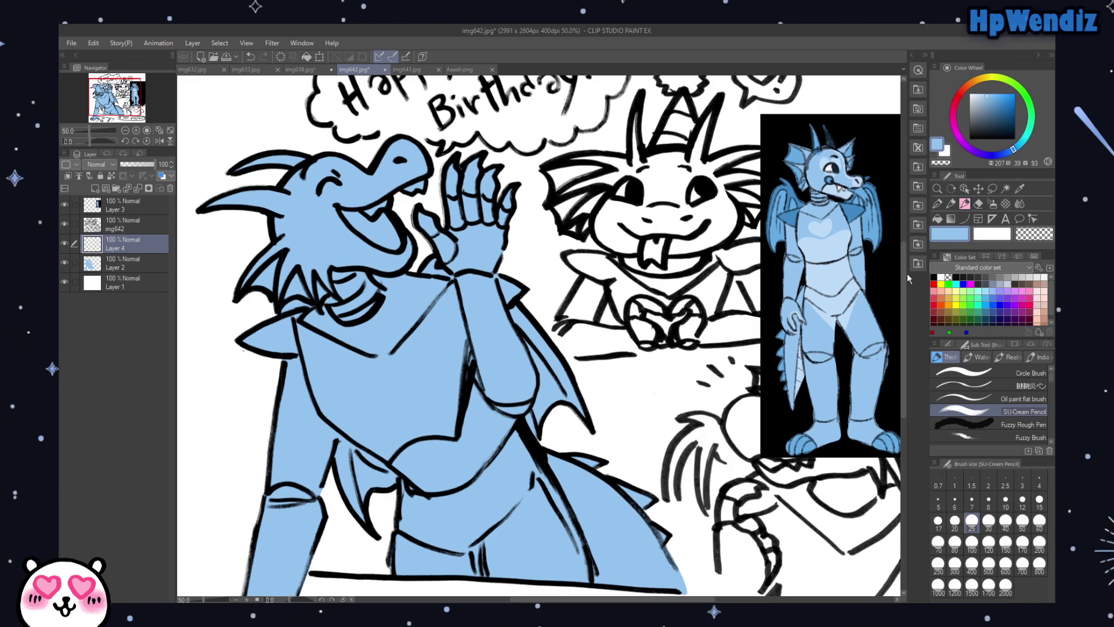
pyautogui.keyDown('alt'); pyautogui.click(860, 210); pyautogui.keyUp('alt')
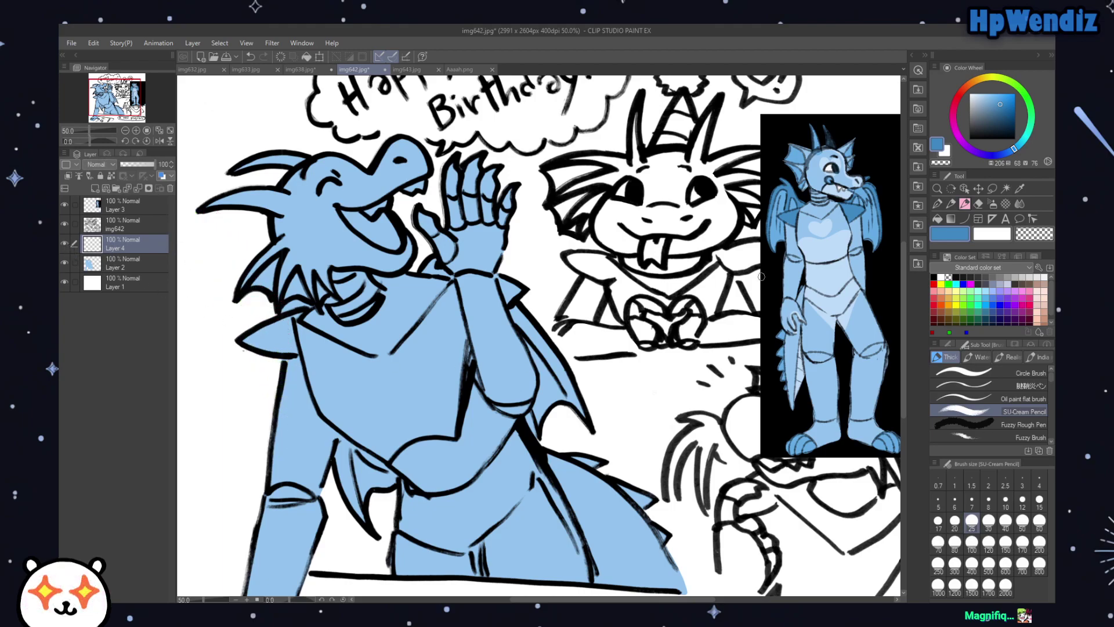
pyautogui.click(937, 203)
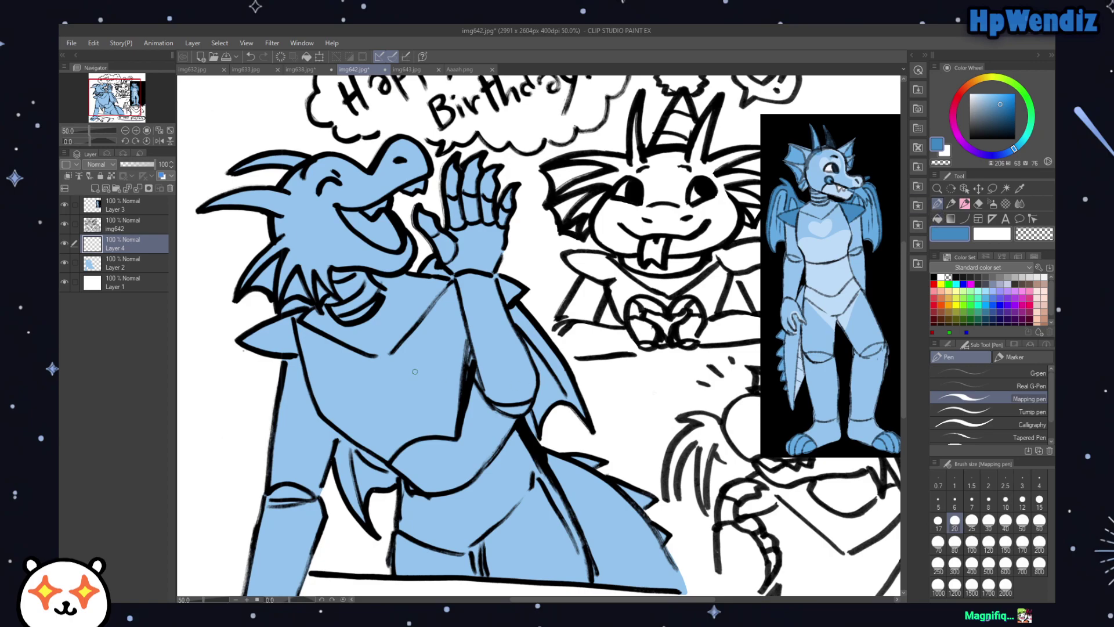
# Step: Erase the stray light blue between the laughing dragon's neck frill and shoulder spike on Layer 2
pyautogui.click(118, 261)
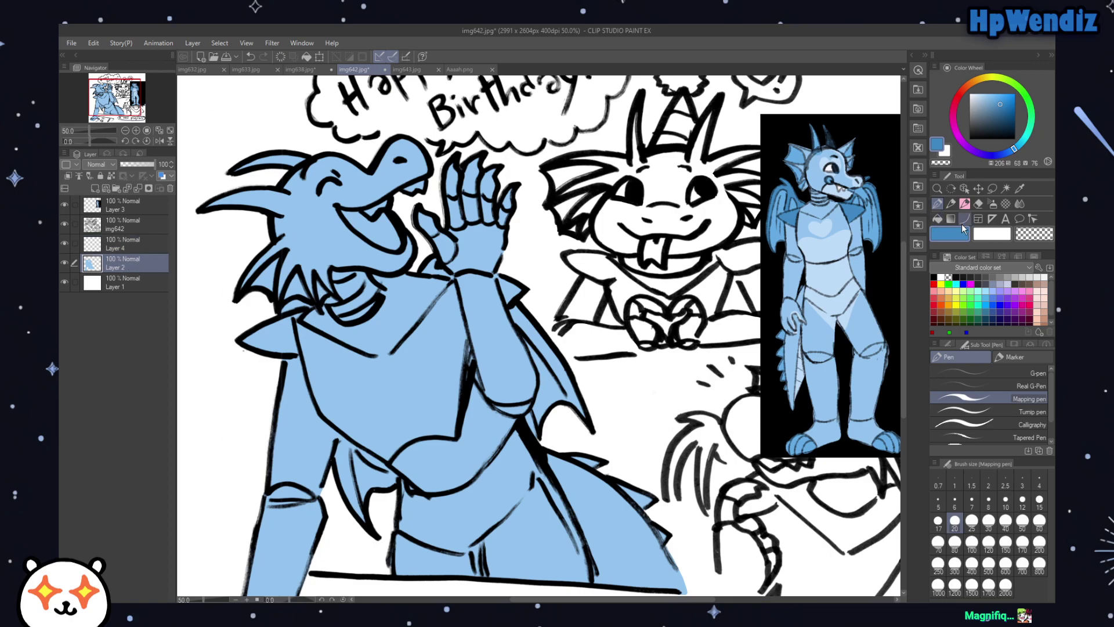
pyautogui.click(978, 204)
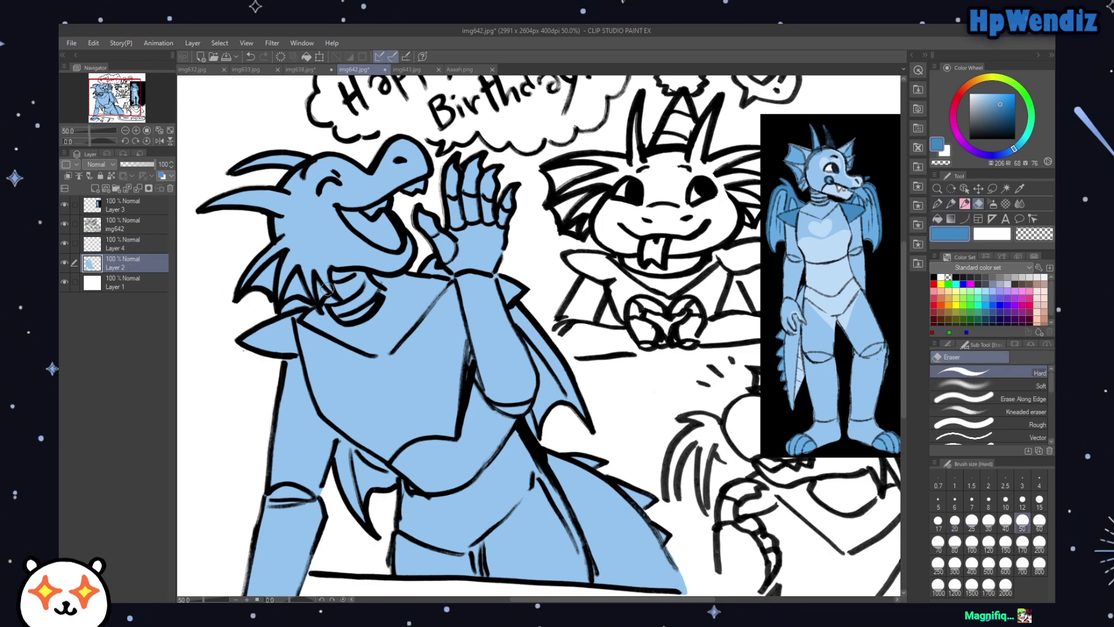
pyautogui.moveTo(287, 308); pyautogui.dragTo(298, 304)
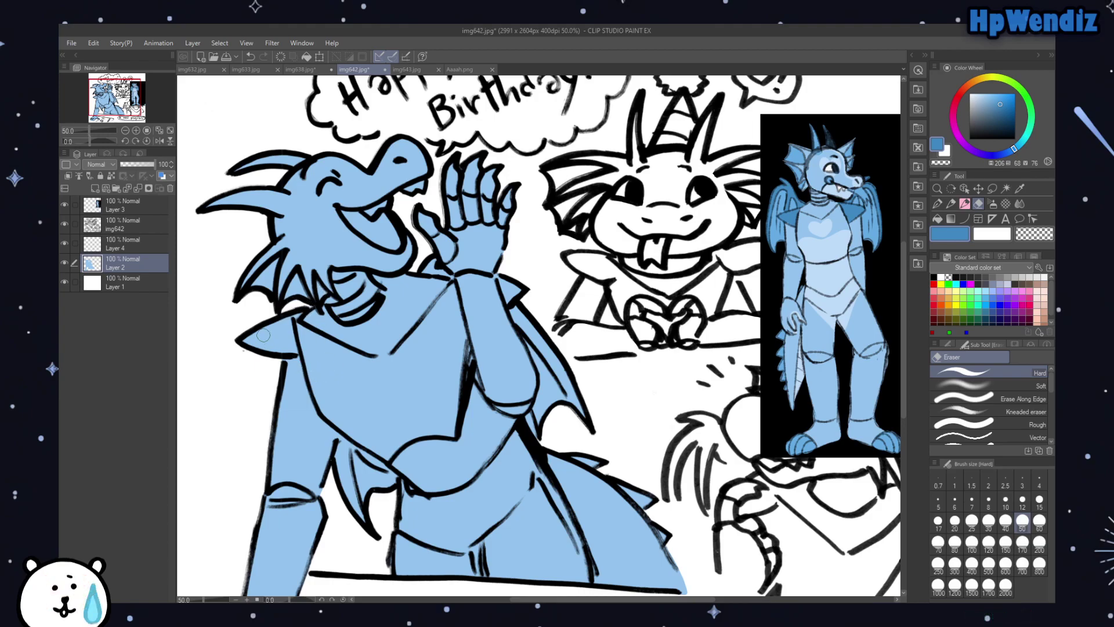
# Step: Paint both shoulder spikes darker blue on Layer 4 with the Mapping pen at size 80, clipping the layer to the flat blue
pyautogui.click(118, 246)
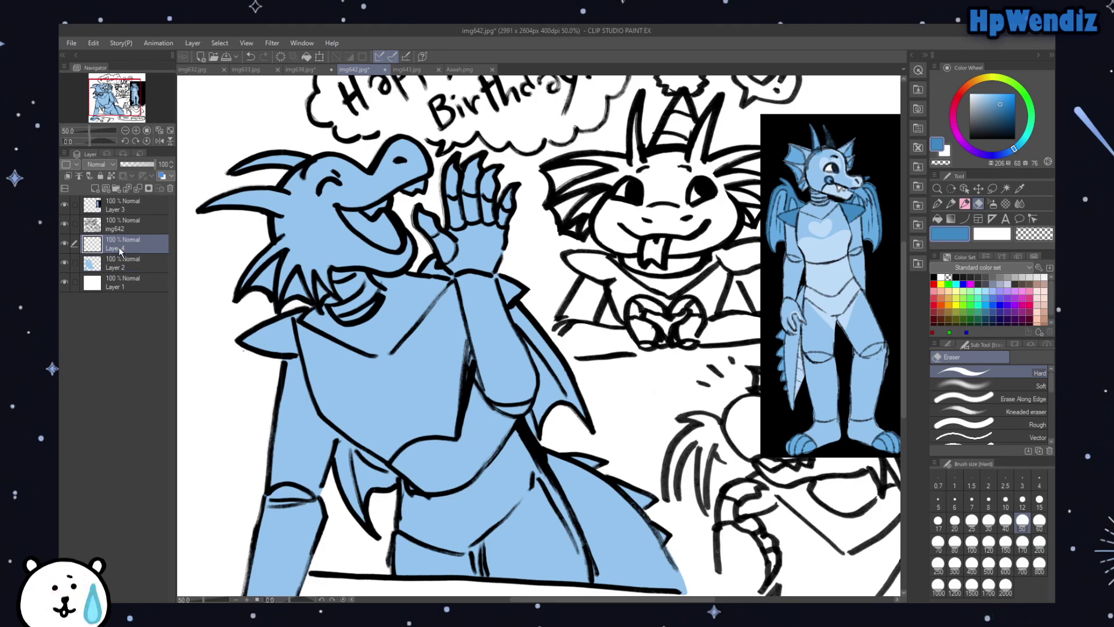
pyautogui.click(938, 204)
pyautogui.moveTo(255, 341)
pyautogui.mouseDown()
pyautogui.moveTo(265, 347)
pyautogui.moveTo(249, 338)
pyautogui.mouseUp()
pyautogui.click(954, 542)
pyautogui.moveTo(251, 335); pyautogui.dragTo(276, 326)
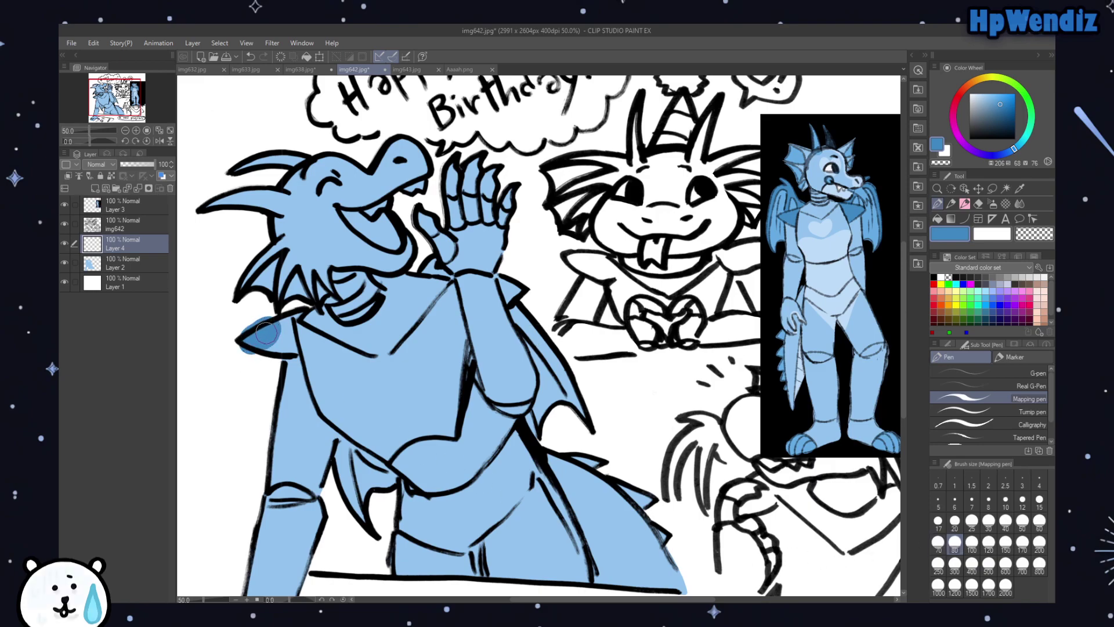
pyautogui.click(99, 188)
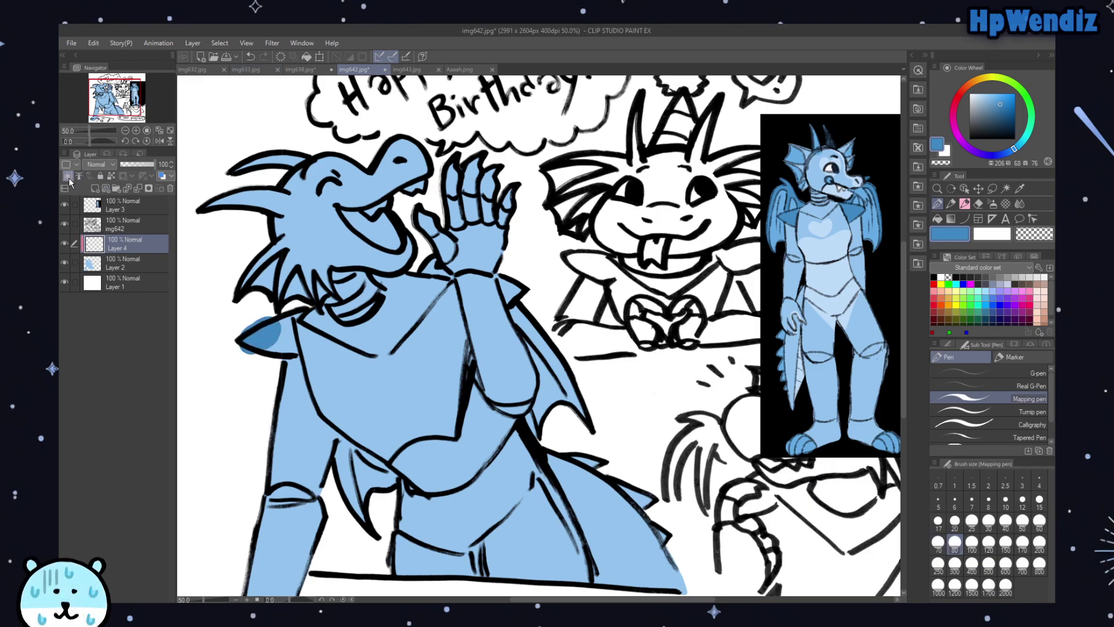
pyautogui.moveTo(262, 342)
pyautogui.mouseDown()
pyautogui.moveTo(294, 350)
pyautogui.moveTo(284, 326)
pyautogui.moveTo(286, 340)
pyautogui.moveTo(297, 312)
pyautogui.moveTo(281, 333)
pyautogui.mouseUp()
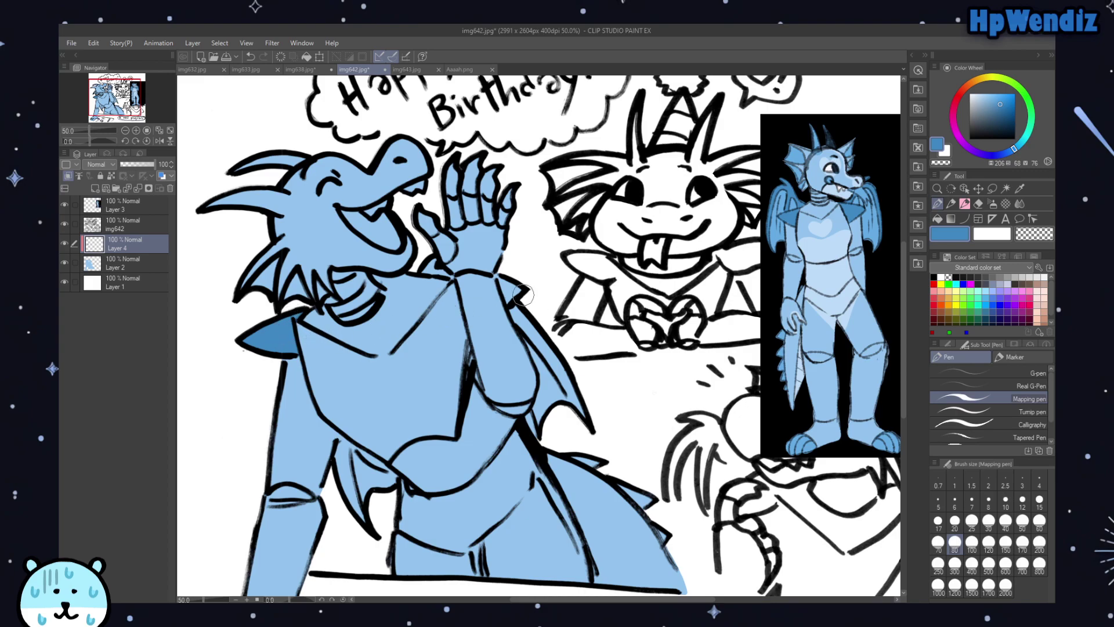
pyautogui.moveTo(513, 290)
pyautogui.mouseDown()
pyautogui.moveTo(508, 272)
pyautogui.moveTo(494, 280)
pyautogui.moveTo(508, 298)
pyautogui.moveTo(503, 288)
pyautogui.moveTo(522, 284)
pyautogui.moveTo(520, 298)
pyautogui.mouseUp()
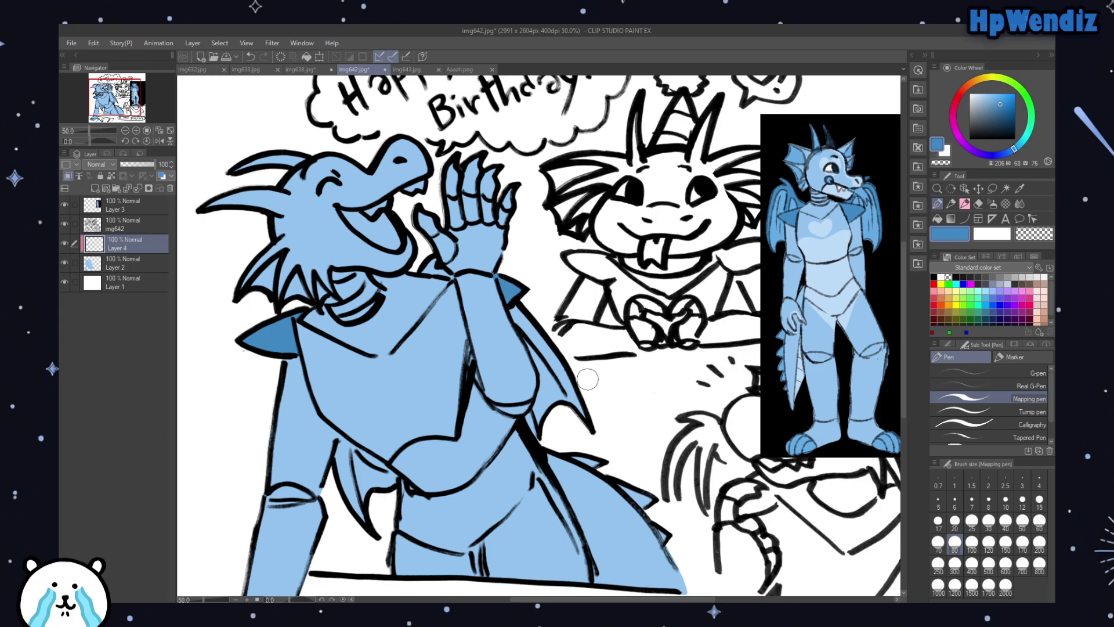
# Step: Check the contents of Layer 4 and Layer 2 by briefly hiding each and compare the drawing with the character reference
pyautogui.click(964, 205)
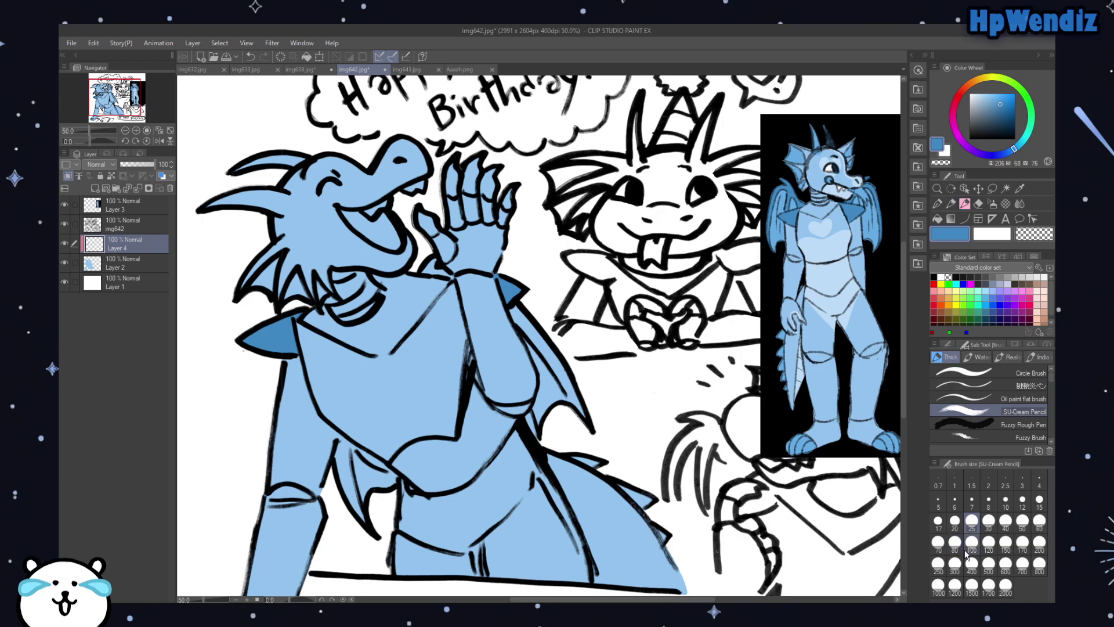
pyautogui.moveTo(904, 363); pyautogui.dragTo(907, 336)
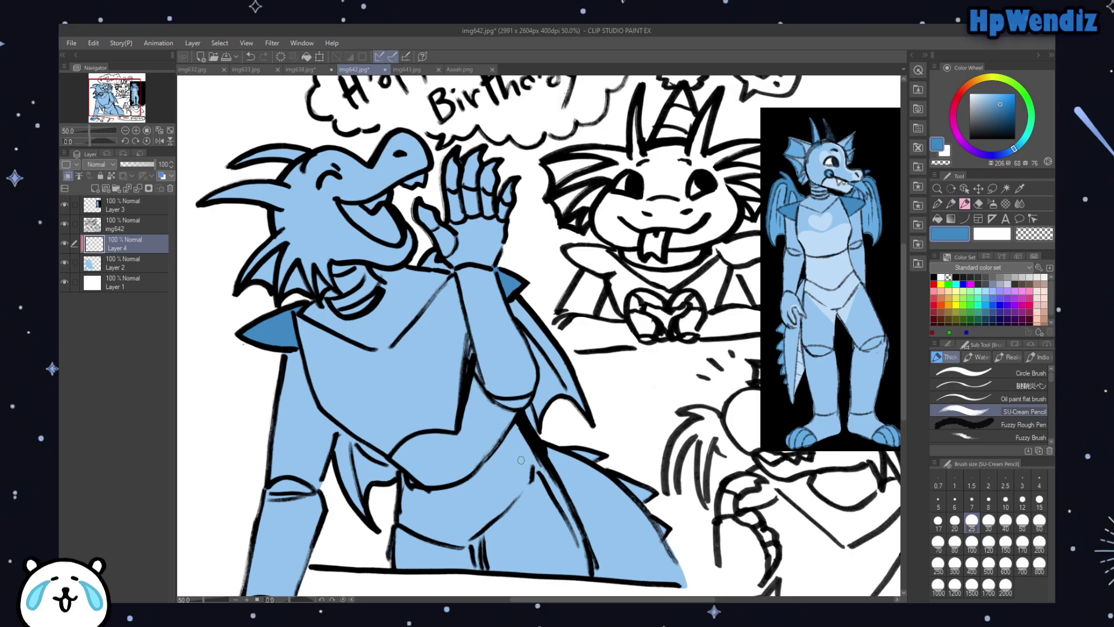
pyautogui.click(64, 242)
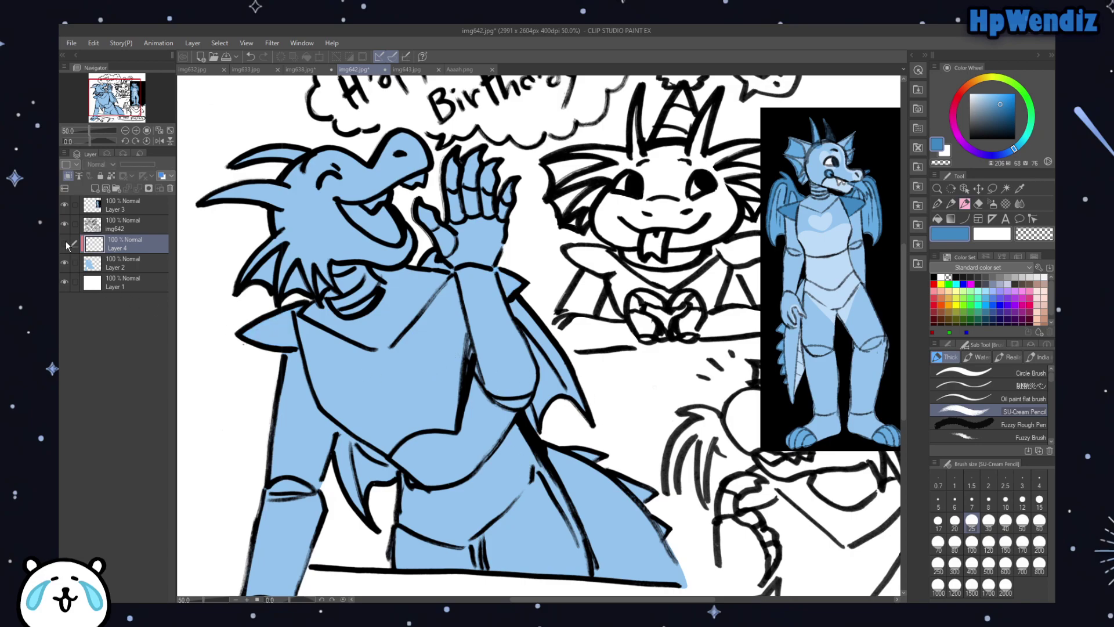
pyautogui.click(64, 243)
pyautogui.click(65, 262)
pyautogui.click(65, 261)
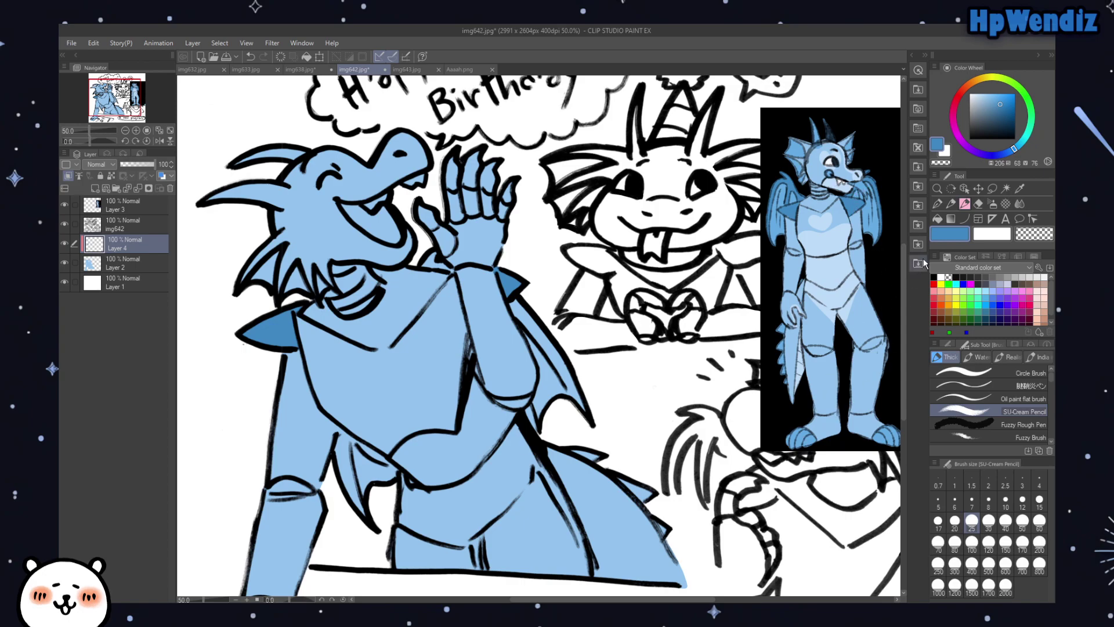
pyautogui.moveTo(903, 270); pyautogui.dragTo(902, 263)
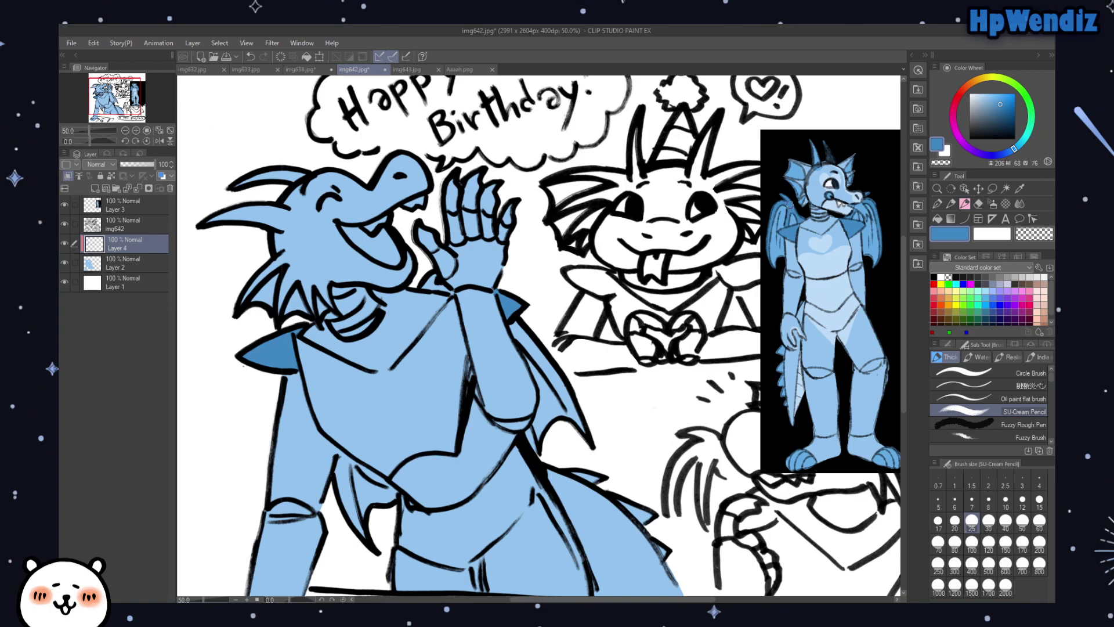
# Step: Paint both of the laughing dragon's wings darker blue on Layer 4, reducing the Mapping pen to size 20 for small areas
pyautogui.click(937, 204)
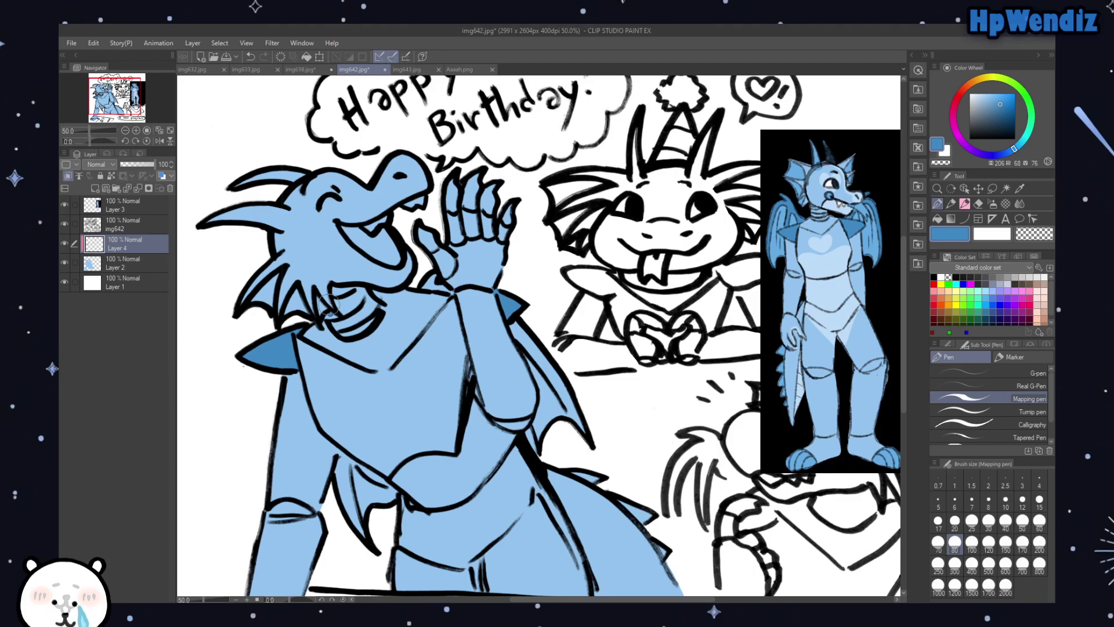
pyautogui.click(250, 56)
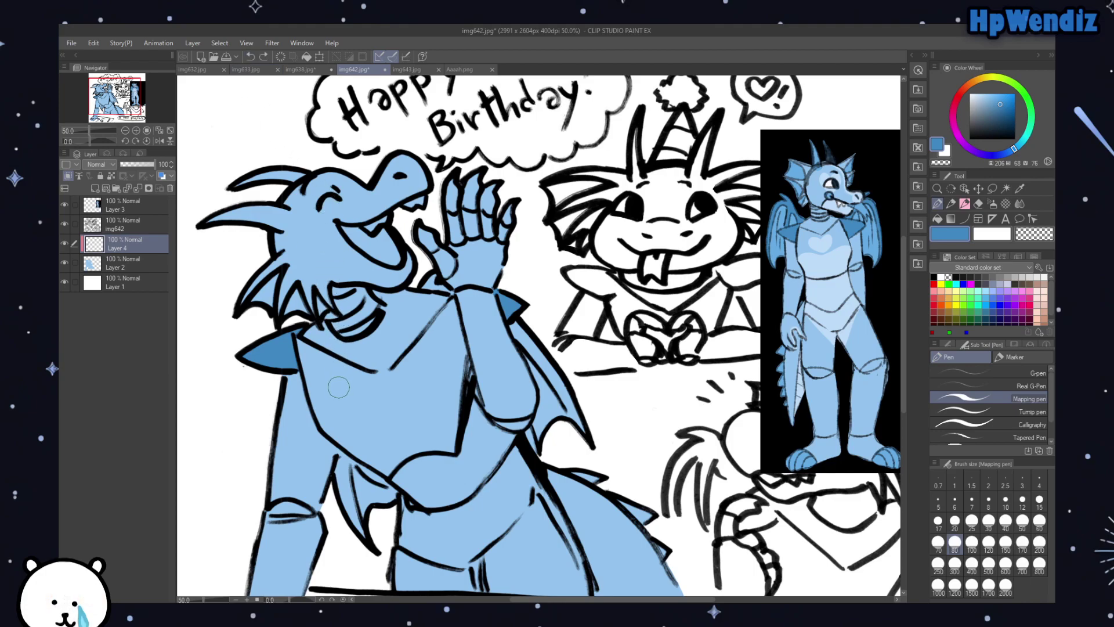
pyautogui.moveTo(341, 457)
pyautogui.mouseDown()
pyautogui.moveTo(344, 468)
pyautogui.moveTo(342, 454)
pyautogui.mouseUp()
pyautogui.moveTo(350, 464)
pyautogui.mouseDown()
pyautogui.moveTo(394, 496)
pyautogui.moveTo(372, 489)
pyautogui.moveTo(358, 527)
pyautogui.moveTo(340, 487)
pyautogui.moveTo(355, 524)
pyautogui.mouseUp()
pyautogui.moveTo(522, 326)
pyautogui.mouseDown()
pyautogui.moveTo(553, 399)
pyautogui.moveTo(542, 374)
pyautogui.moveTo(553, 406)
pyautogui.moveTo(543, 451)
pyautogui.moveTo(535, 431)
pyautogui.moveTo(553, 379)
pyautogui.moveTo(579, 423)
pyautogui.moveTo(570, 387)
pyautogui.moveTo(579, 413)
pyautogui.mouseUp()
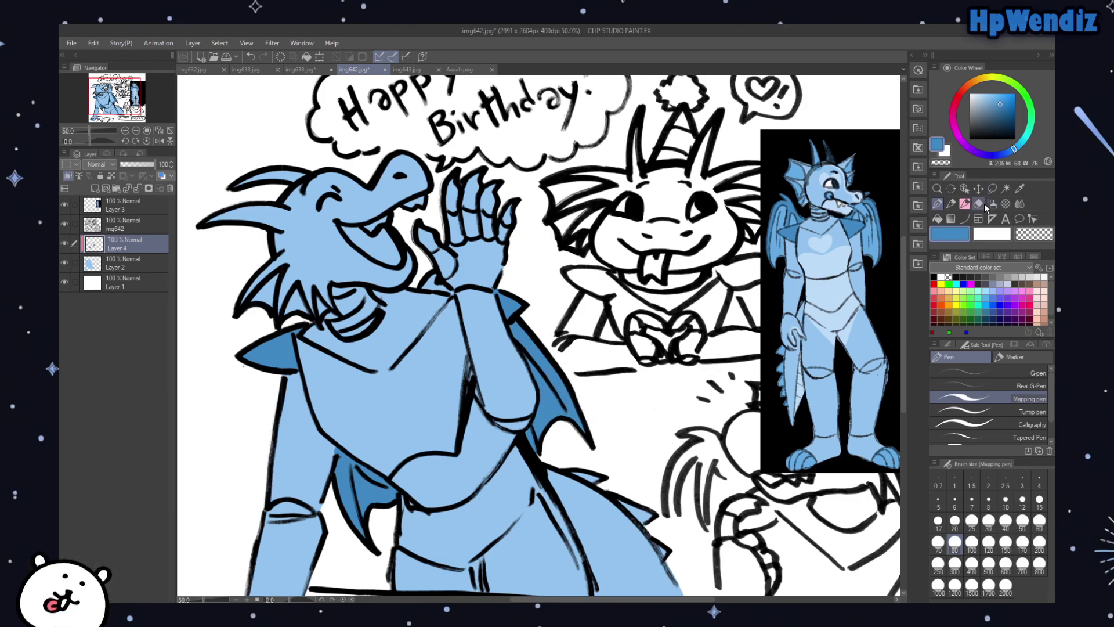
pyautogui.press('e')
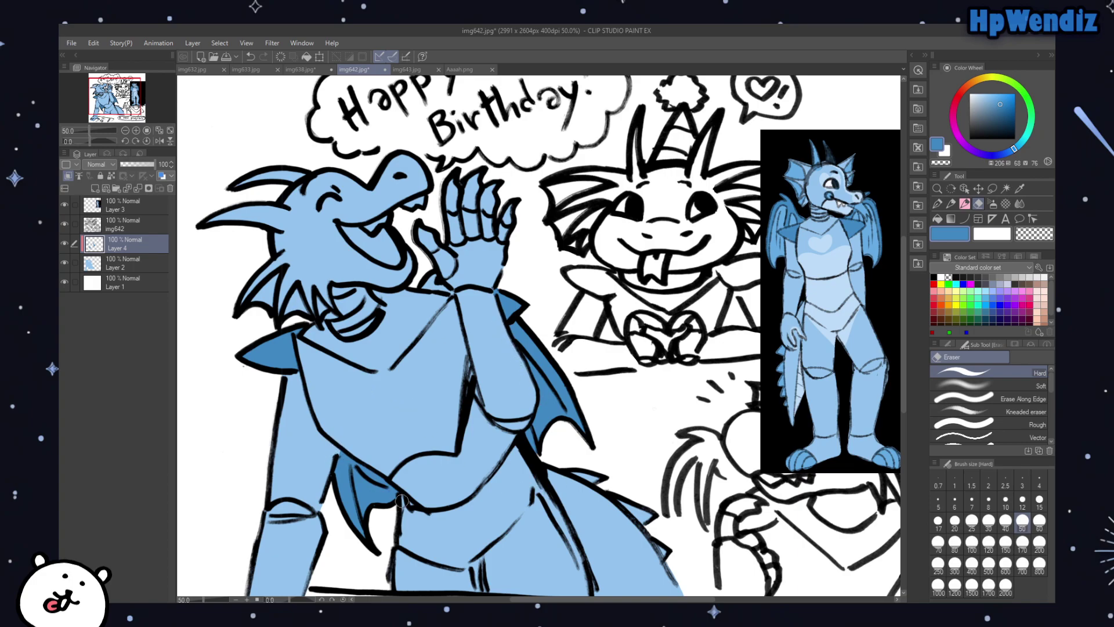
pyautogui.click(937, 204)
pyautogui.click(954, 522)
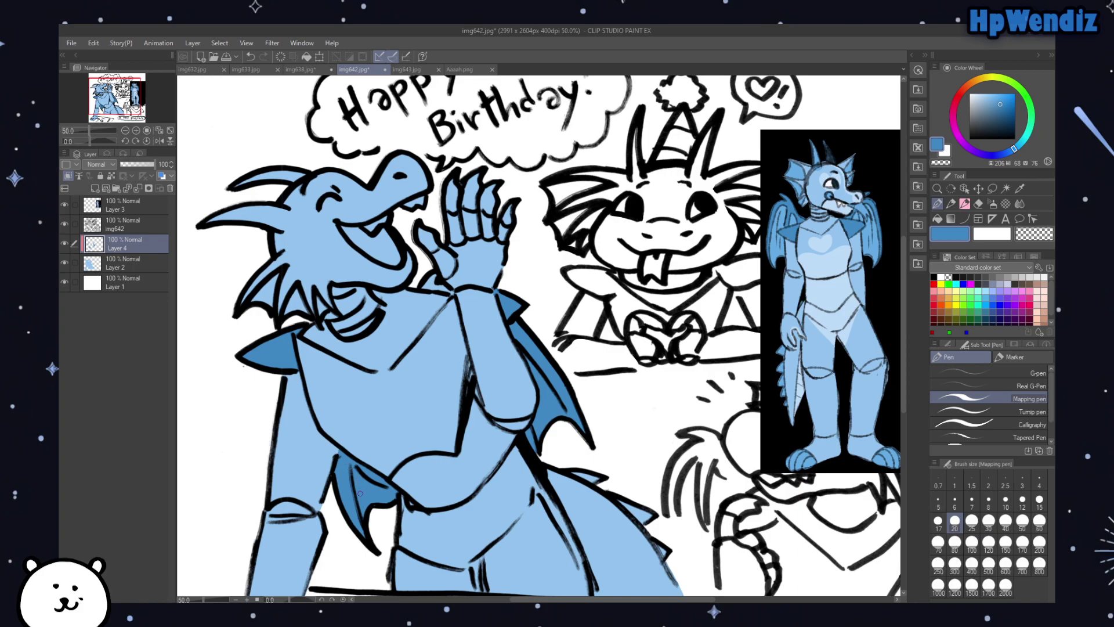
pyautogui.moveTo(114, 99); pyautogui.dragTo(120, 108)
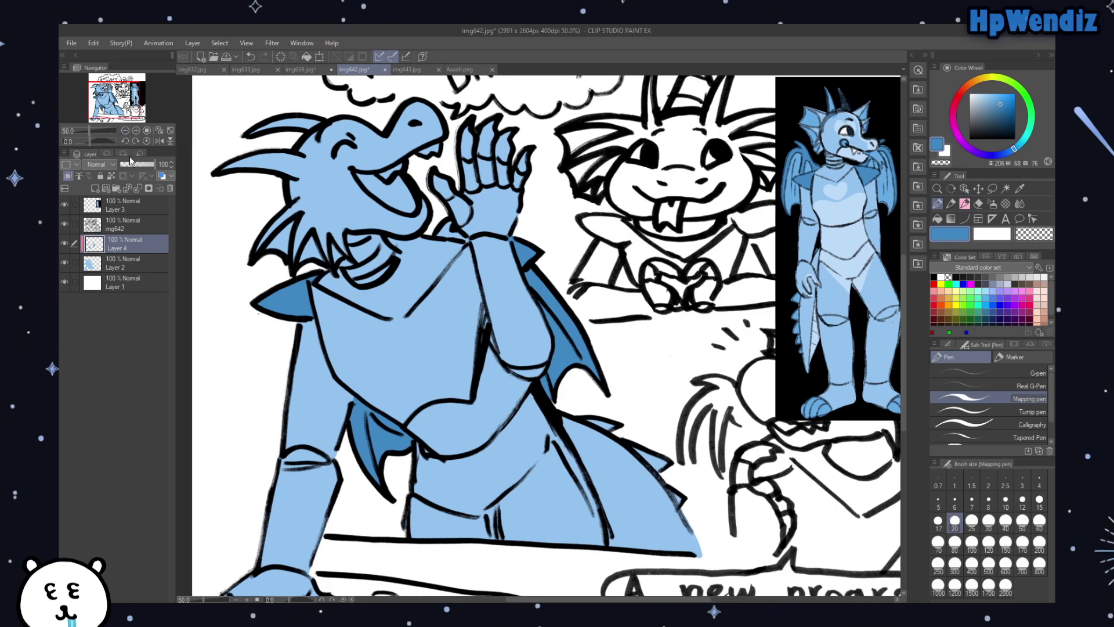
# Step: Sample the medium blue from the reference dragon's head and add a layer above Layer 4 clipped to the layer below
pyautogui.keyDown('alt'); pyautogui.click(877, 154); pyautogui.keyUp('alt')
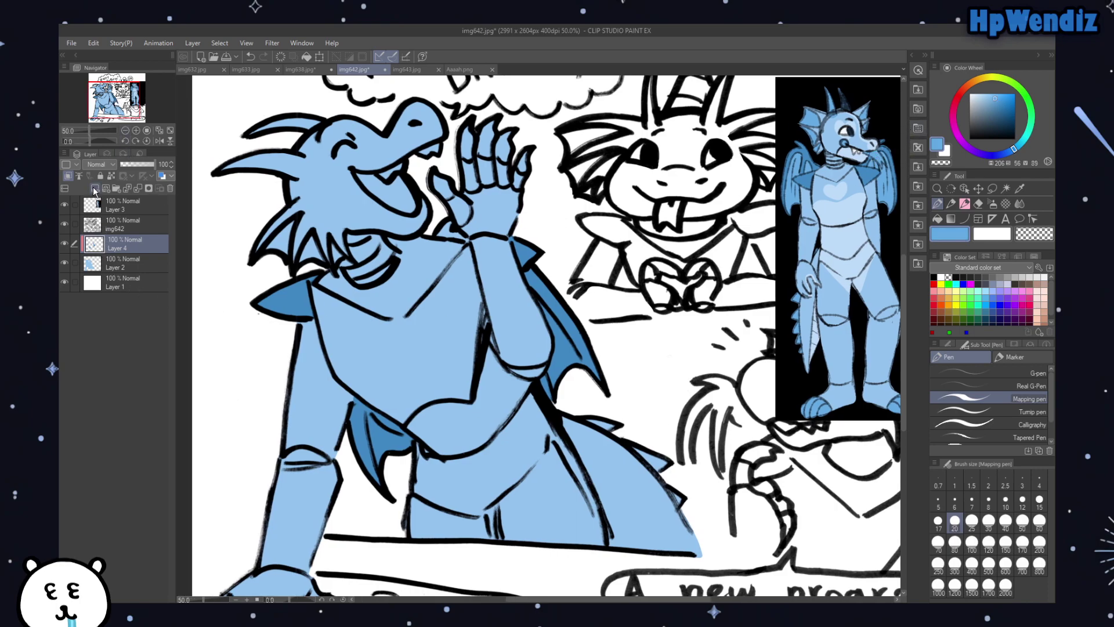
pyautogui.click(94, 188)
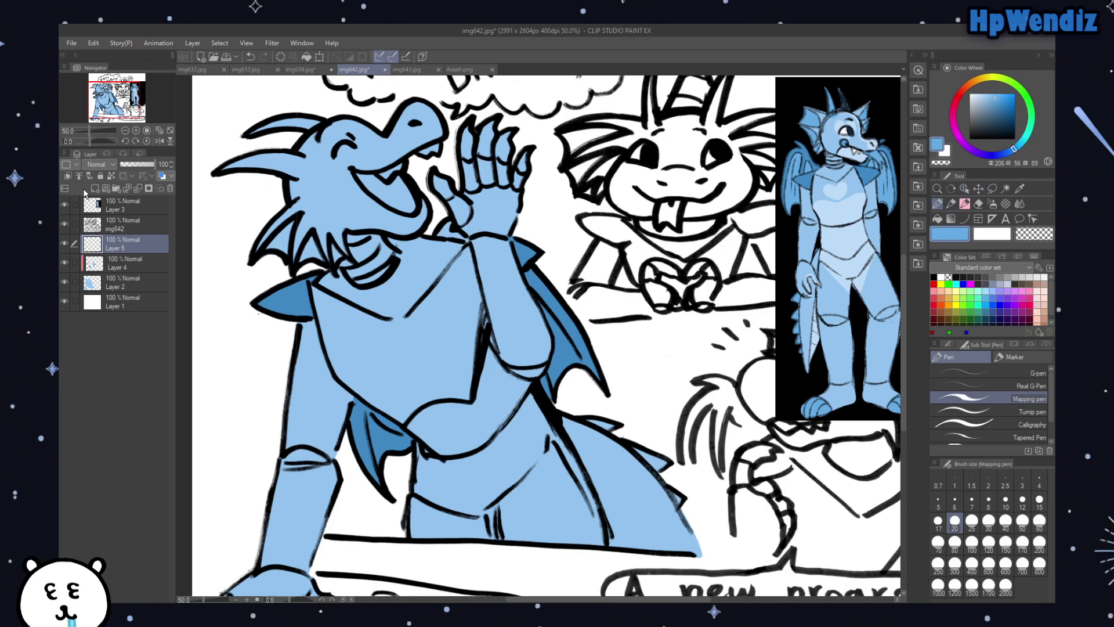
pyautogui.click(69, 176)
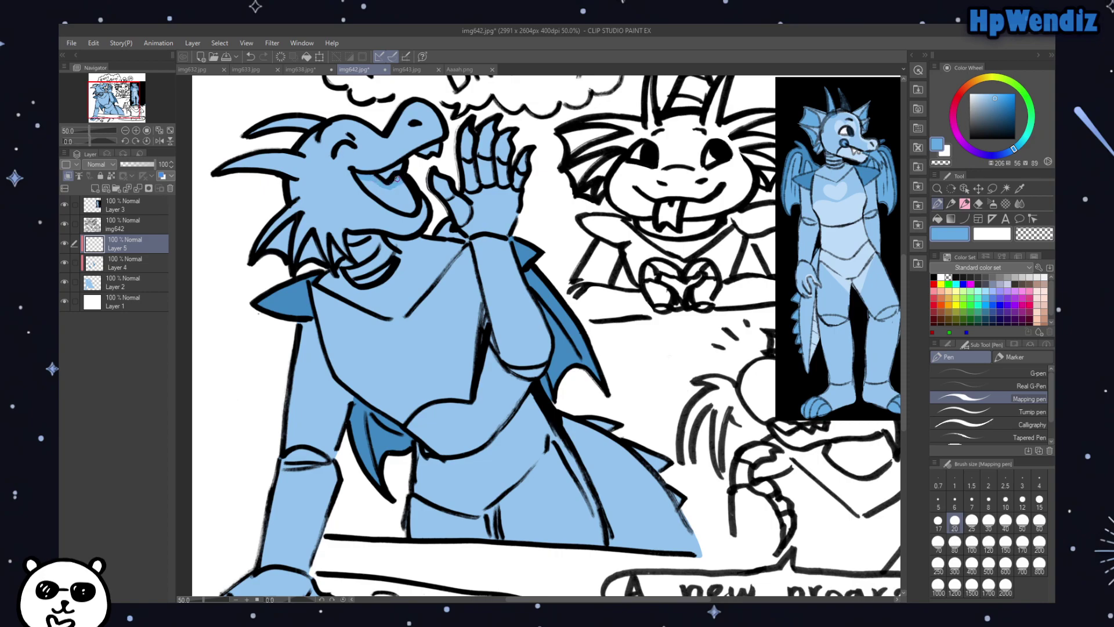
# Step: Paint the laughing dragon's cheek spot and horns medium blue on Layer 5 with the Mapping pen at size 30
pyautogui.click(954, 543)
pyautogui.press('[')
pyautogui.press('[')
pyautogui.press('[')
pyautogui.press('[')
pyautogui.press('[')
pyautogui.moveTo(369, 183)
pyautogui.mouseDown()
pyautogui.moveTo(413, 195)
pyautogui.moveTo(403, 202)
pyautogui.moveTo(412, 209)
pyautogui.moveTo(384, 194)
pyautogui.mouseUp()
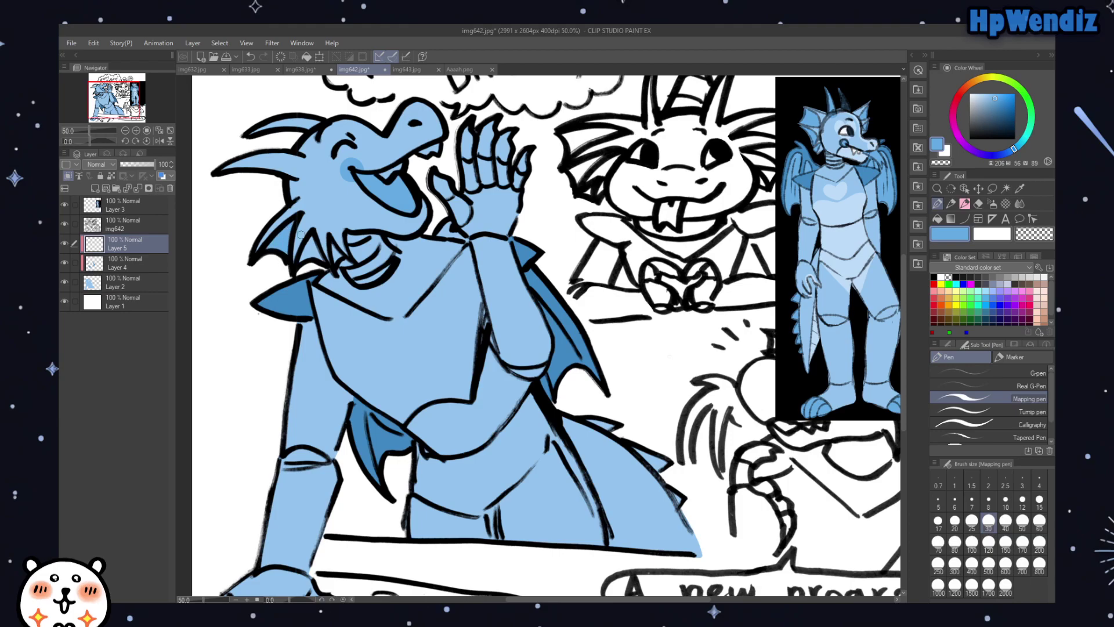
pyautogui.moveTo(229, 169)
pyautogui.mouseDown()
pyautogui.moveTo(278, 156)
pyautogui.moveTo(239, 168)
pyautogui.moveTo(307, 169)
pyautogui.moveTo(268, 158)
pyautogui.mouseUp()
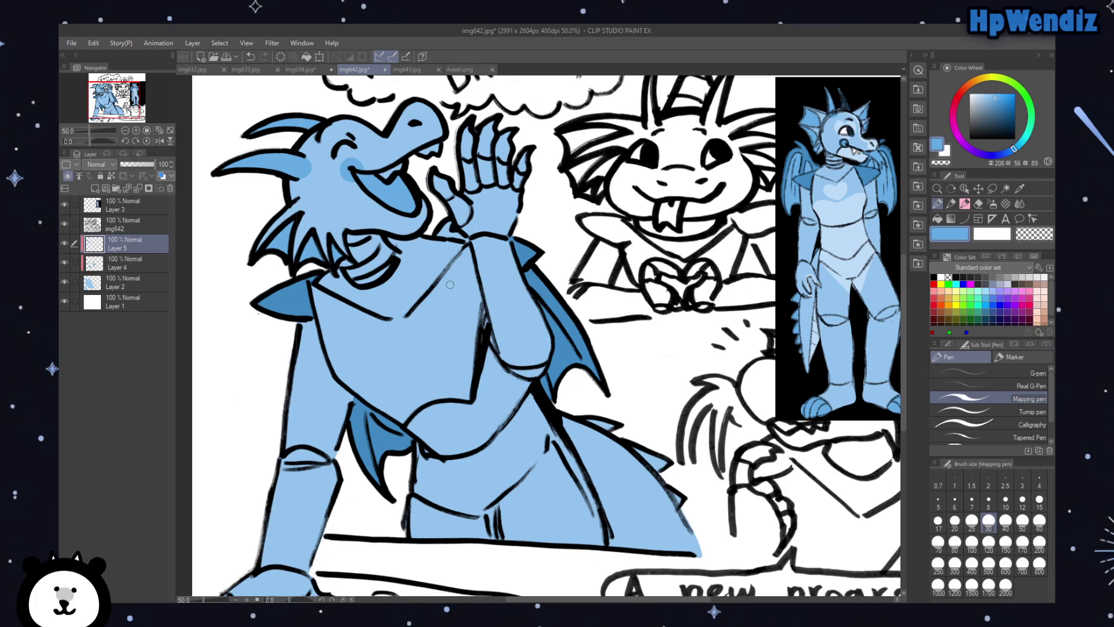
# Step: Resample the medium blue from the horn and paint the laughing dragon's tail spikes on Layer 5
pyautogui.click(117, 260)
pyautogui.keyDown('alt'); pyautogui.click(373, 446); pyautogui.keyUp('alt')
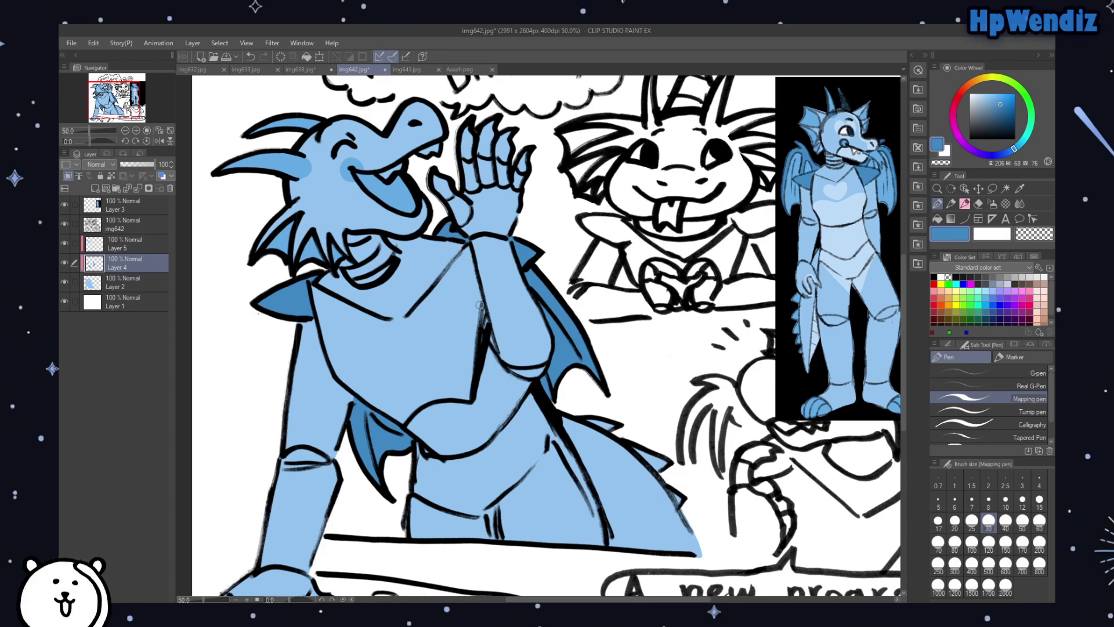
pyautogui.click(139, 244)
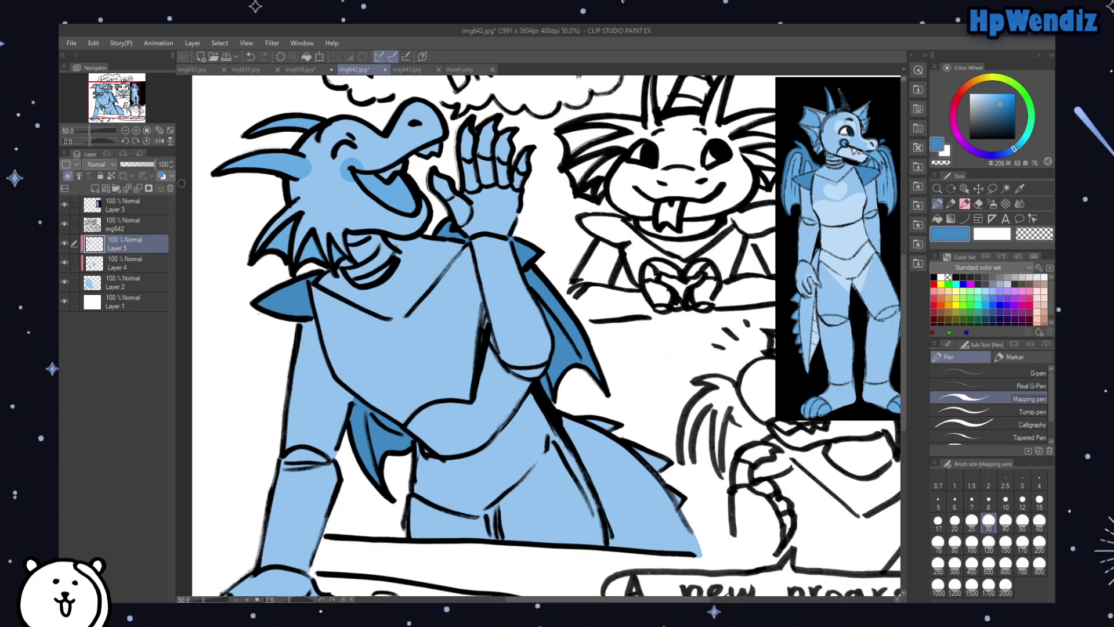
pyautogui.keyDown('alt'); pyautogui.click(290, 168); pyautogui.keyUp('alt')
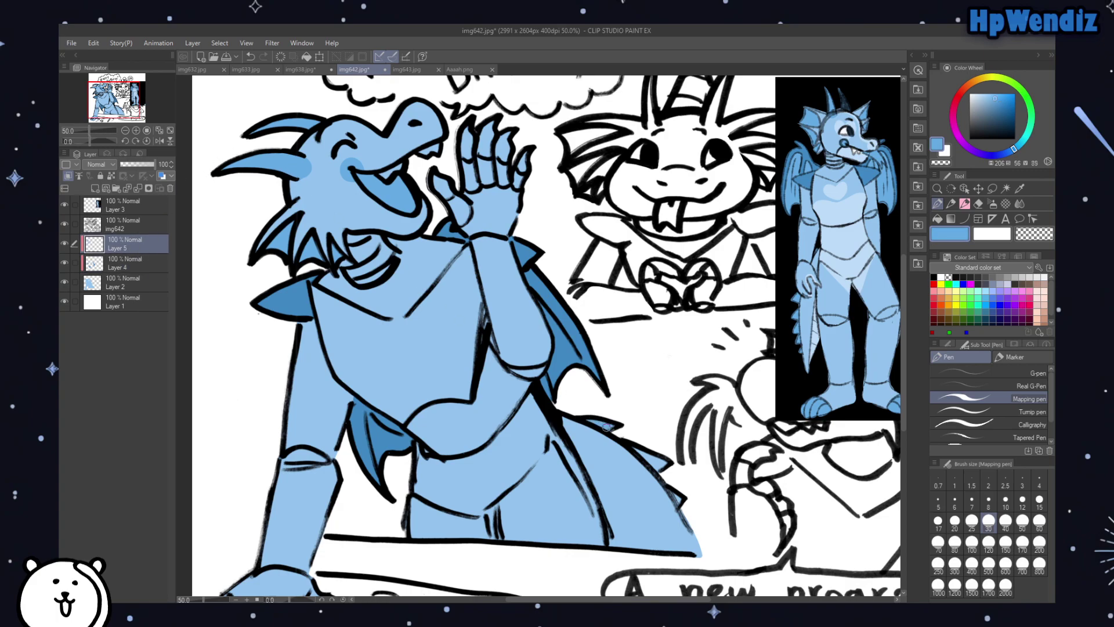
pyautogui.moveTo(646, 447)
pyautogui.mouseDown()
pyautogui.moveTo(643, 457)
pyautogui.moveTo(678, 469)
pyautogui.moveTo(675, 482)
pyautogui.mouseUp()
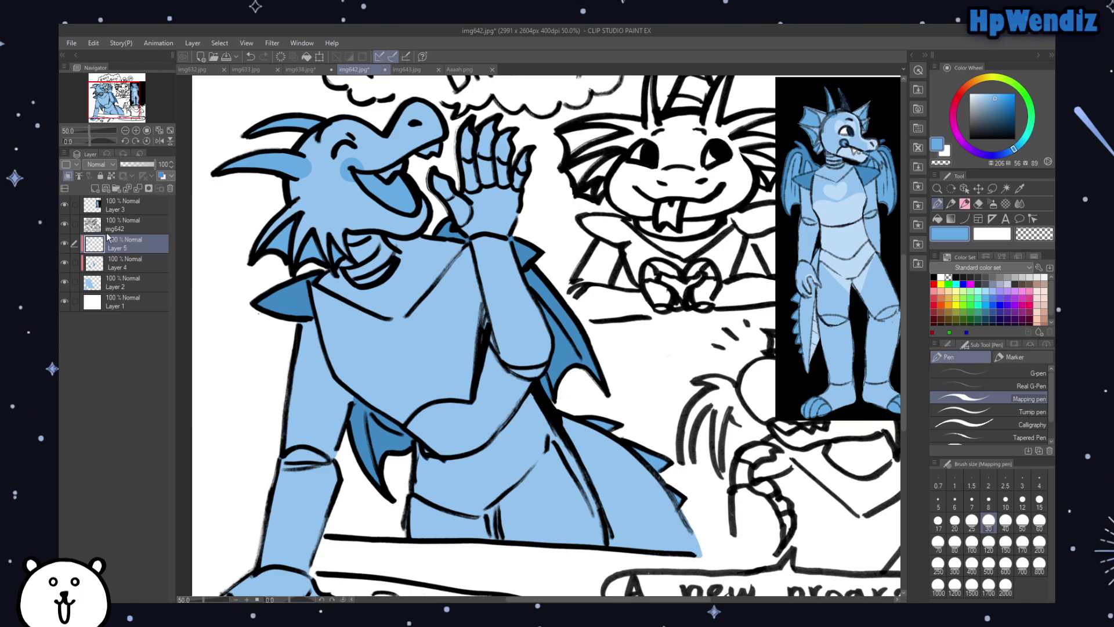
# Step: Paint the laughing dragon's teeth white on a new layer above Layer 5, and add a clipped layer directly above Layer 5
pyautogui.click(95, 189)
pyautogui.moveTo(1002, 112); pyautogui.dragTo(927, 60)
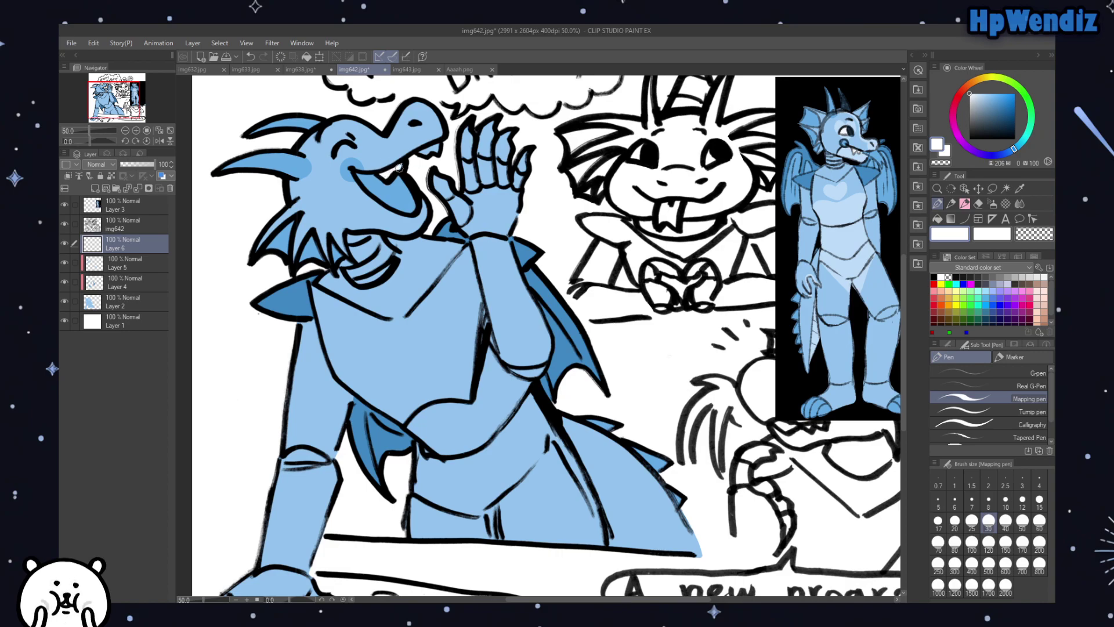
pyautogui.moveTo(424, 151); pyautogui.dragTo(427, 152)
pyautogui.click(112, 270)
pyautogui.click(95, 190)
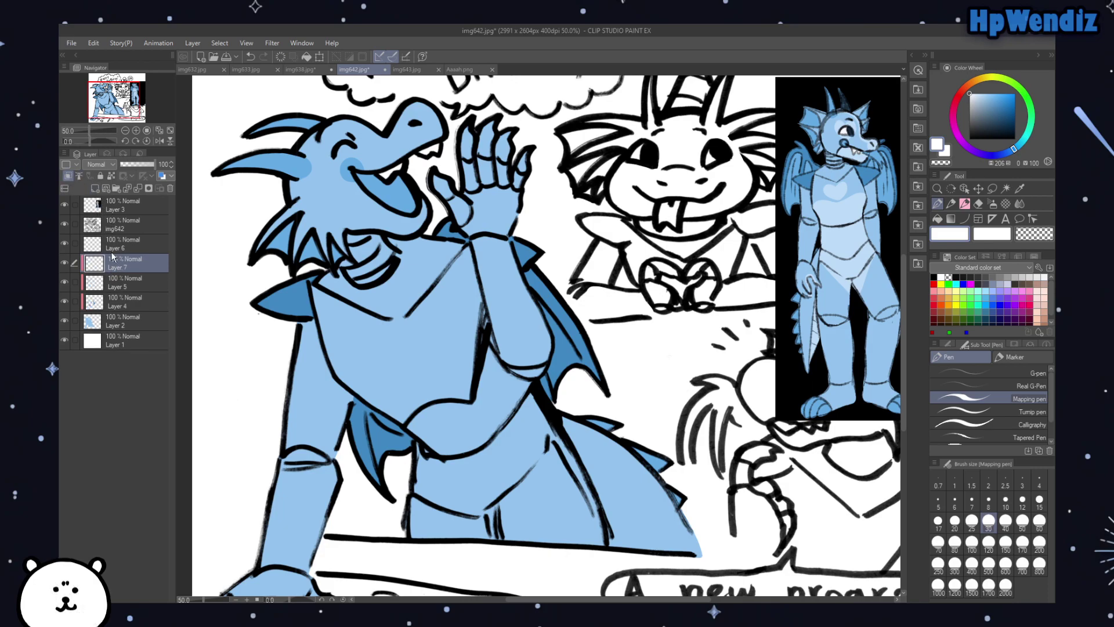
# Step: Touch up the laughing dragon's neck and shoulder outlines in black on the img642 layer with the SU-Cream Pencil at size 25
pyautogui.moveTo(113, 109); pyautogui.dragTo(114, 109)
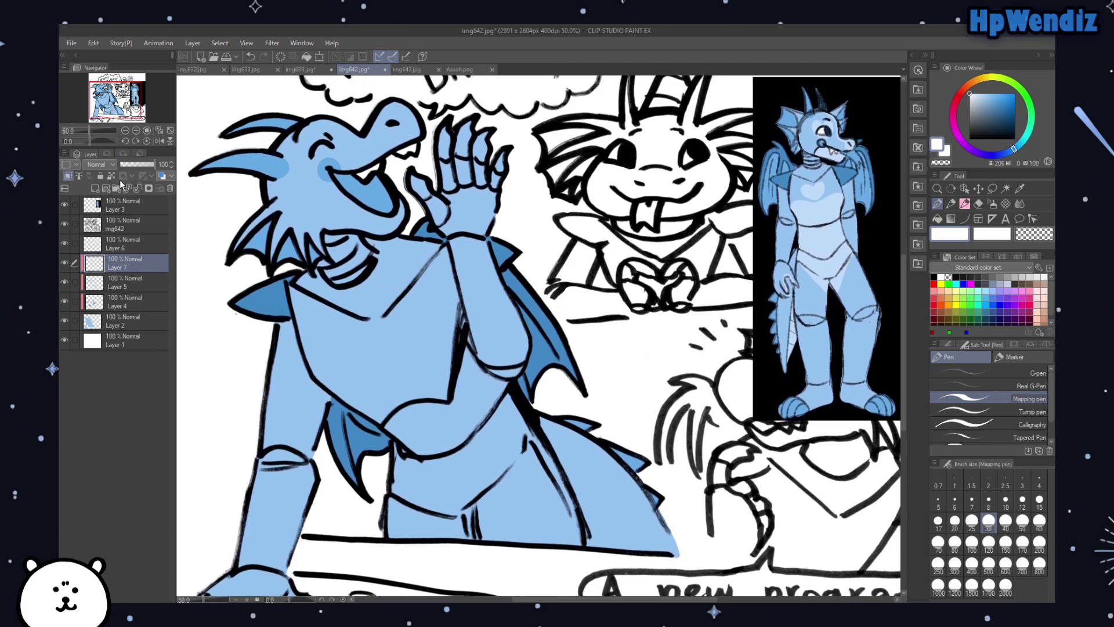
pyautogui.click(119, 224)
pyautogui.click(1014, 139)
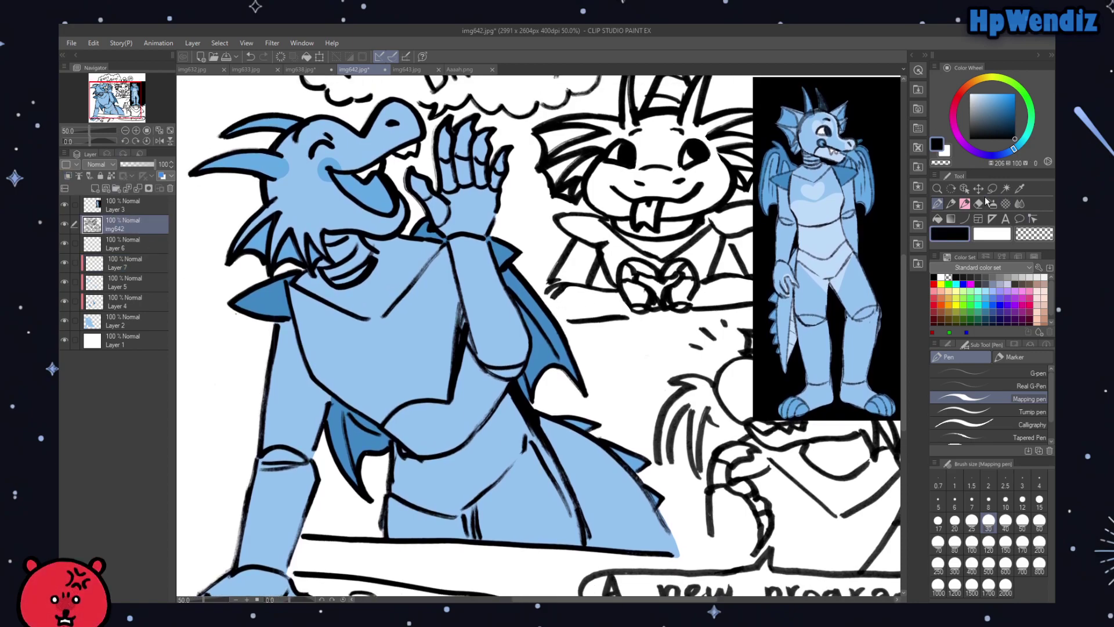
pyautogui.click(965, 205)
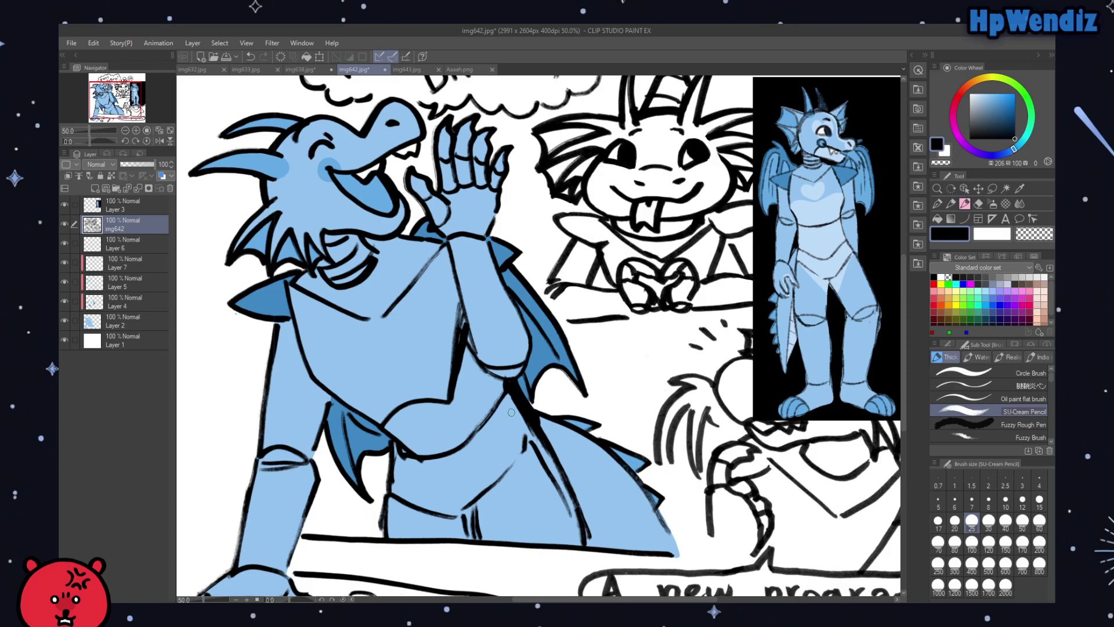
pyautogui.moveTo(123, 102)
pyautogui.mouseDown()
pyautogui.moveTo(123, 120)
pyautogui.moveTo(121, 107)
pyautogui.mouseUp()
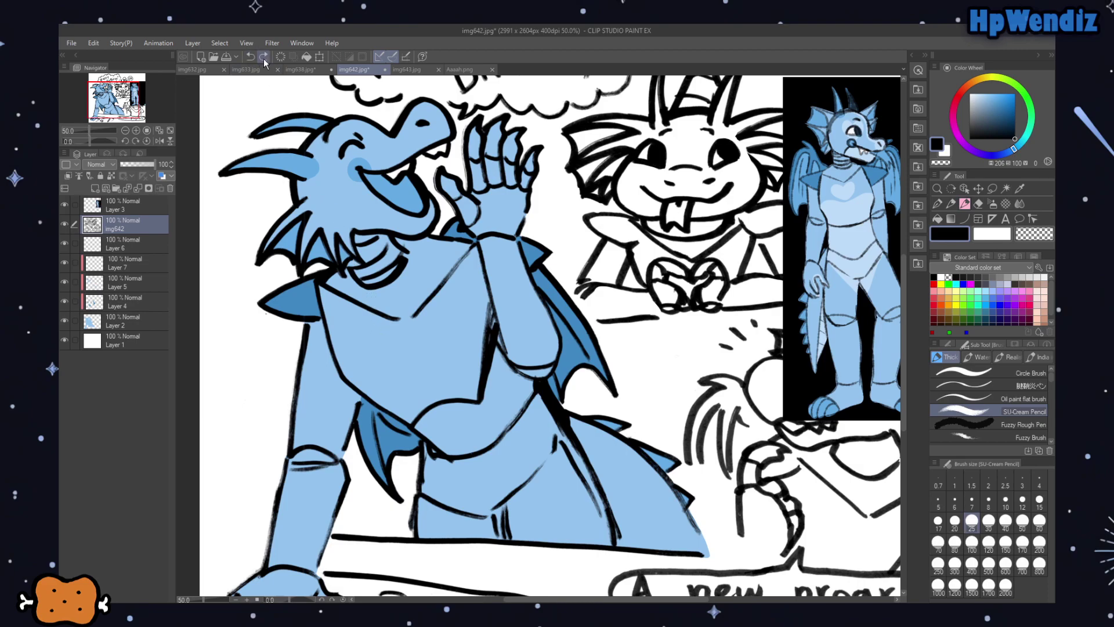
pyautogui.moveTo(334, 268)
pyautogui.mouseDown()
pyautogui.moveTo(325, 278)
pyautogui.moveTo(356, 261)
pyautogui.mouseUp()
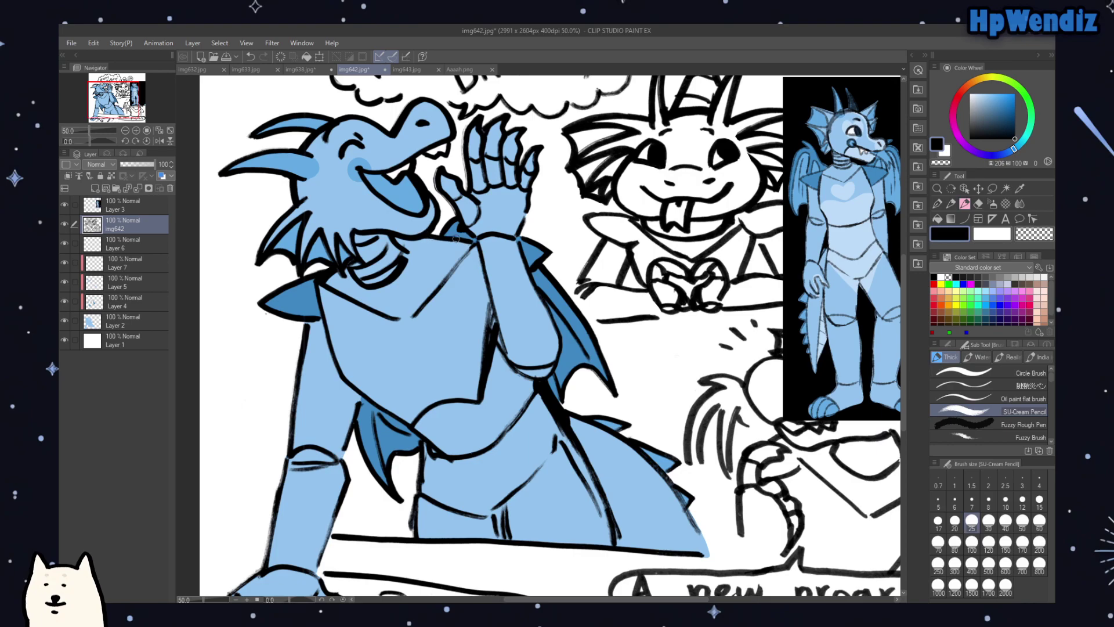
pyautogui.moveTo(447, 238); pyautogui.dragTo(466, 243)
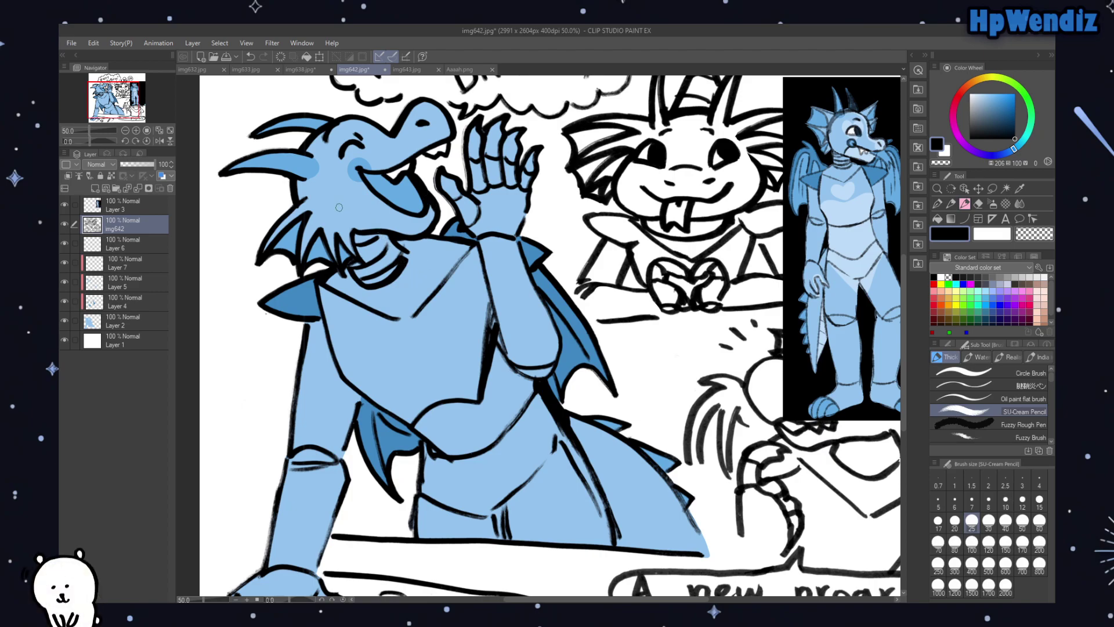
# Step: Trim the laughing dragon's jaw outline on img642 with transparent colour and erase the overhanging blue on Layer 2 with the Hard eraser
pyautogui.click(940, 160)
pyautogui.moveTo(416, 172); pyautogui.dragTo(426, 189)
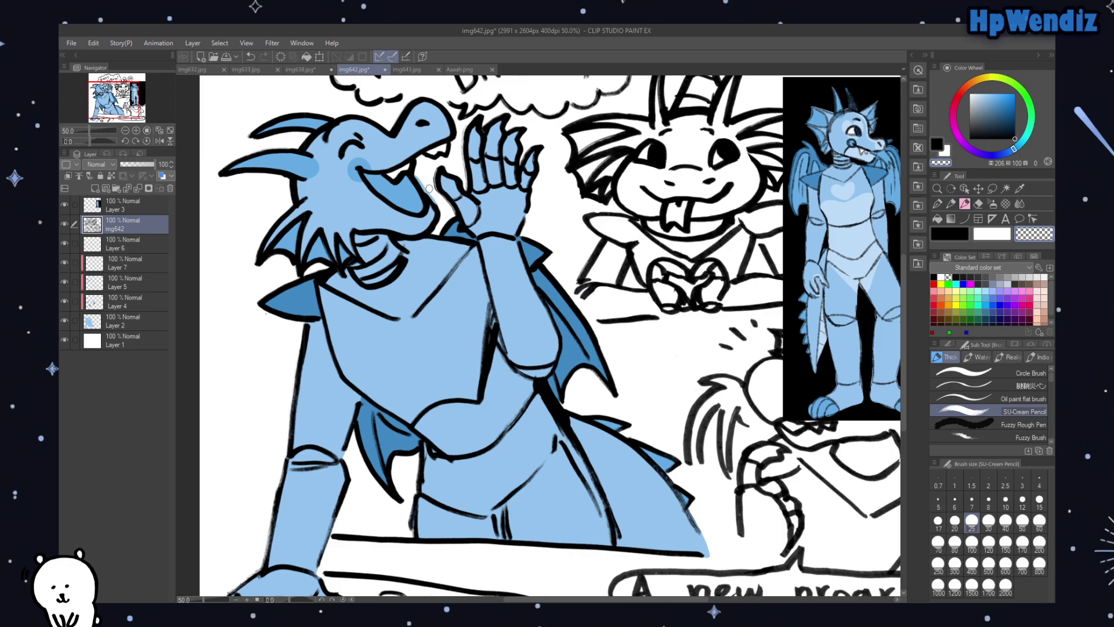
pyautogui.moveTo(426, 186); pyautogui.dragTo(441, 221)
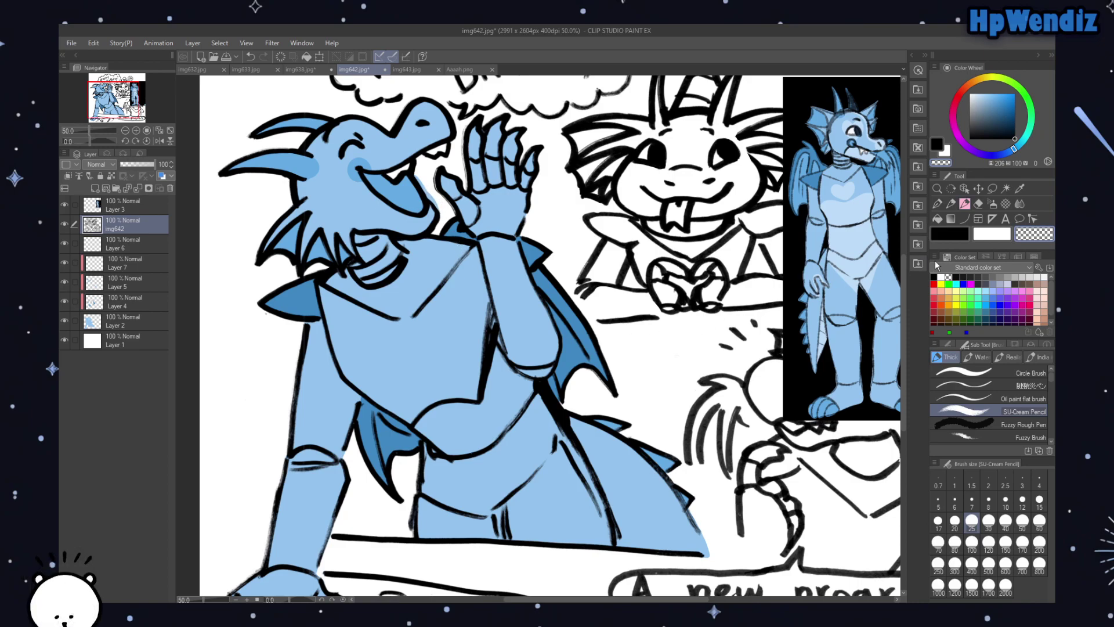
pyautogui.click(932, 147)
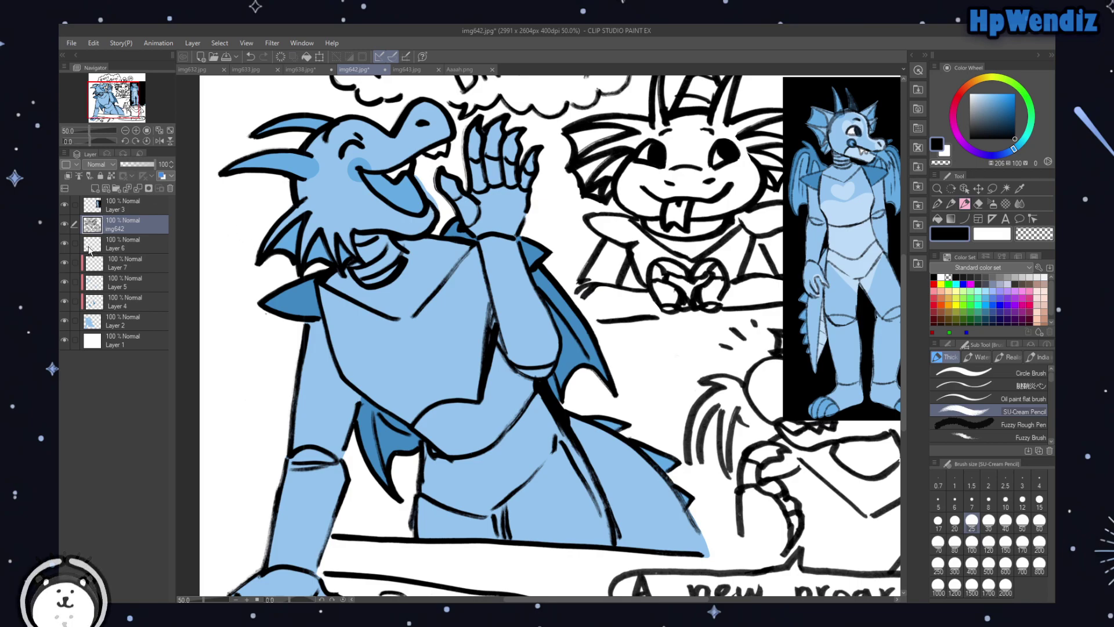
pyautogui.click(64, 243)
pyautogui.click(64, 243)
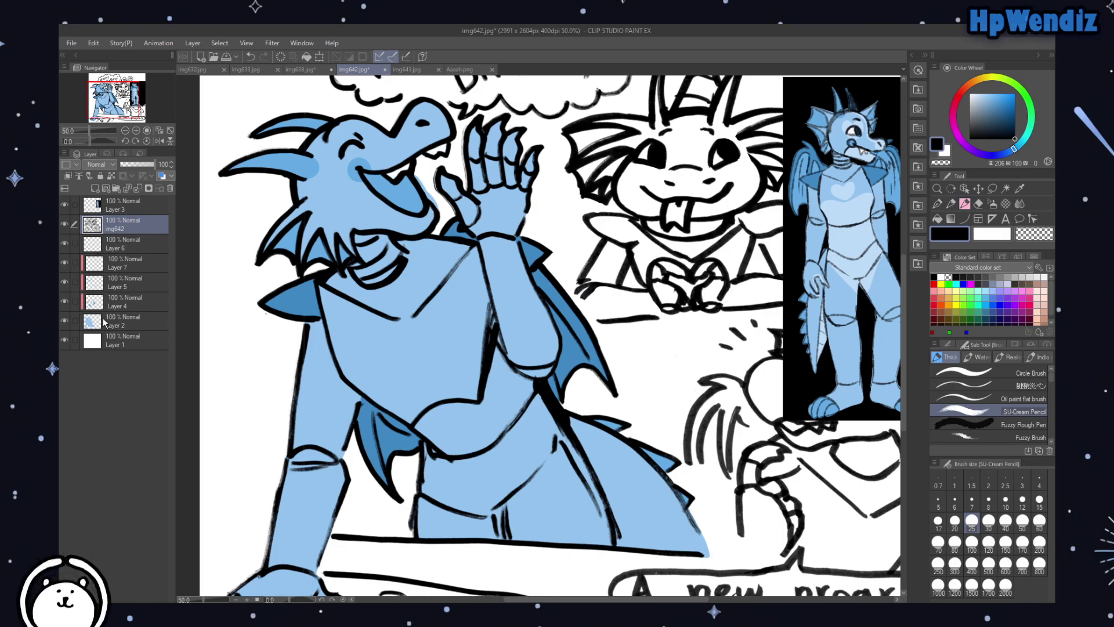
pyautogui.click(116, 320)
pyautogui.click(978, 203)
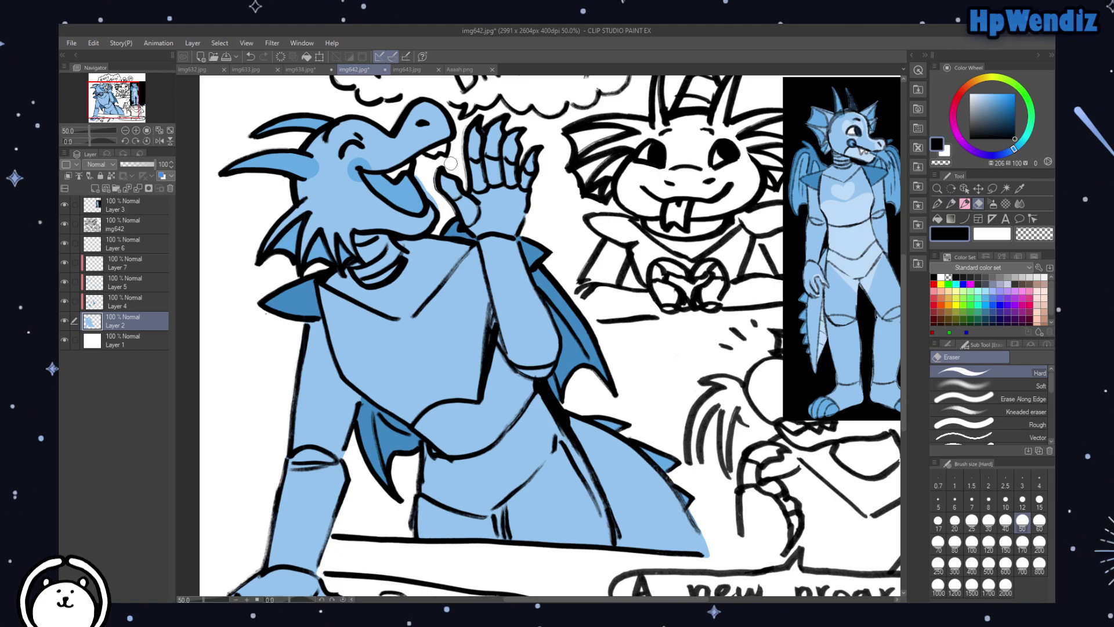
pyautogui.moveTo(422, 185); pyautogui.dragTo(448, 223)
# Step: Add a clipped layer above Layer 7 and paint around the laughing dragon's eye with light blue sampled from the reference's torso
pyautogui.click(123, 243)
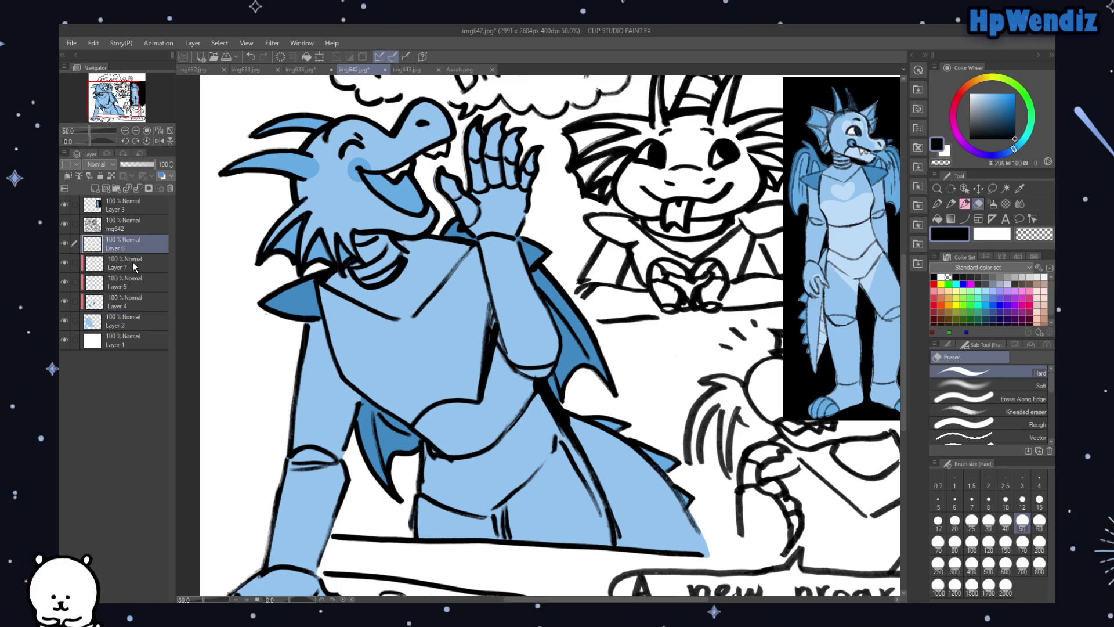
pyautogui.click(122, 264)
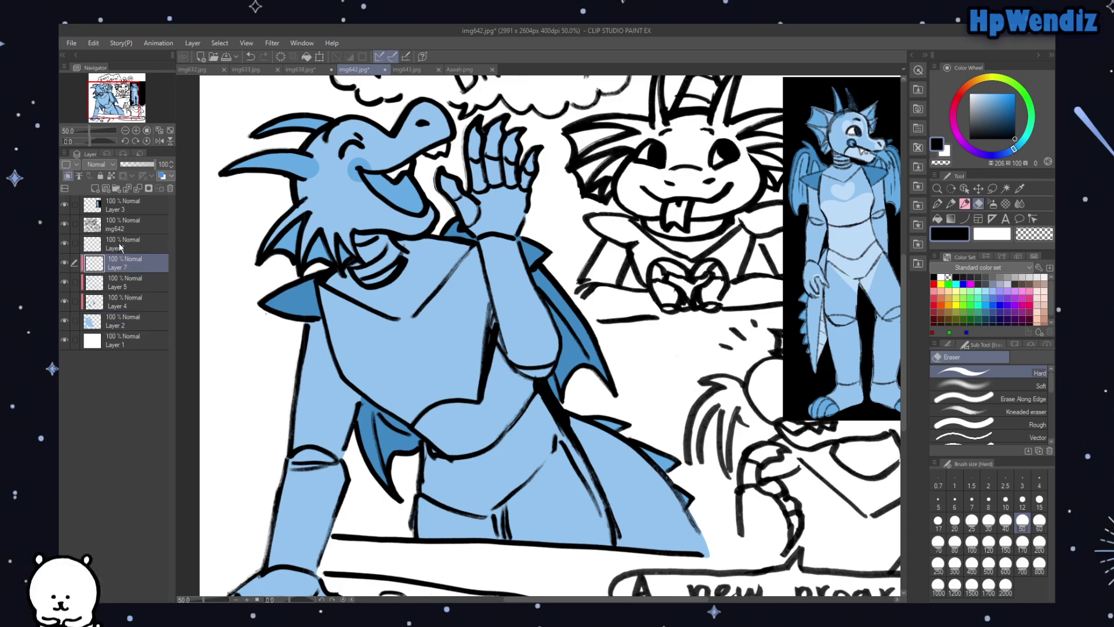
pyautogui.click(95, 192)
pyautogui.keyDown('alt'); pyautogui.click(857, 218); pyautogui.keyUp('alt')
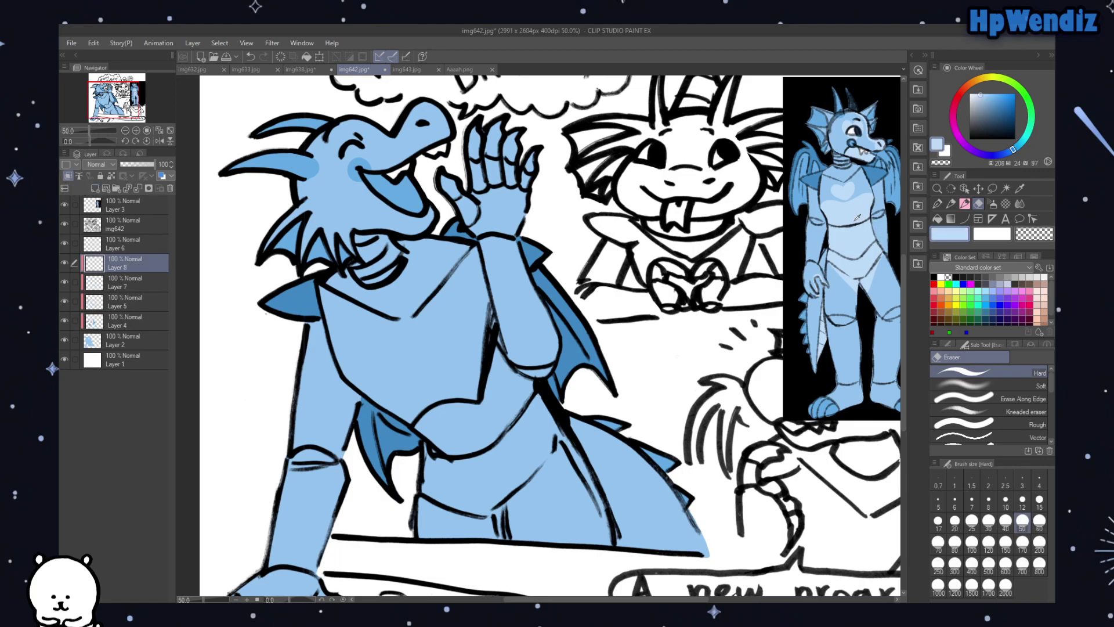
pyautogui.click(964, 203)
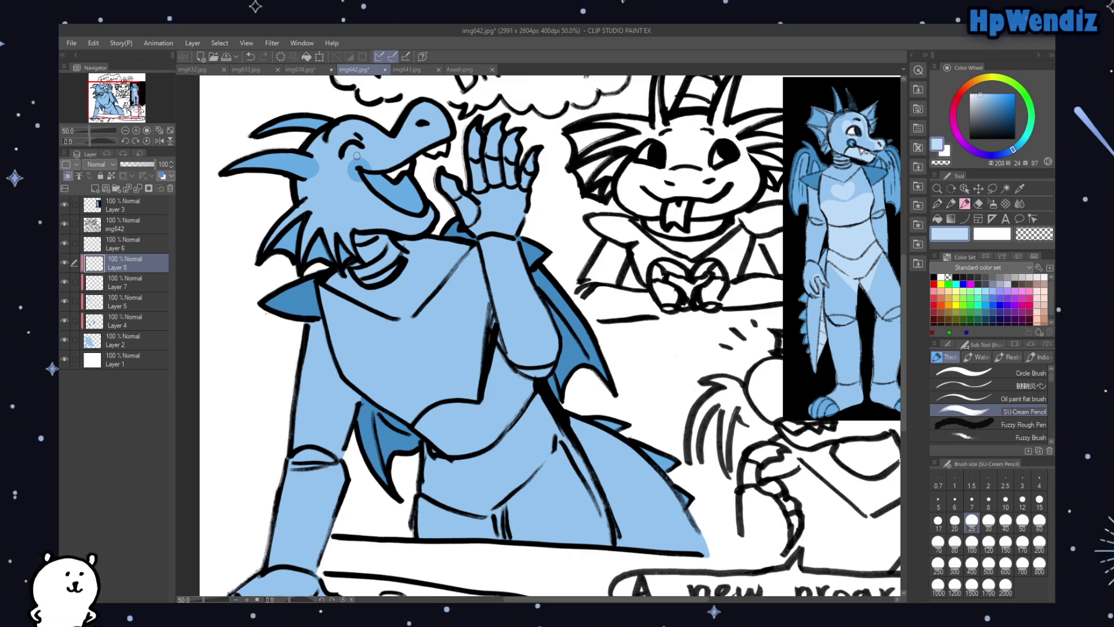
pyautogui.moveTo(354, 158)
pyautogui.mouseDown()
pyautogui.moveTo(332, 146)
pyautogui.moveTo(348, 137)
pyautogui.moveTo(359, 154)
pyautogui.mouseUp()
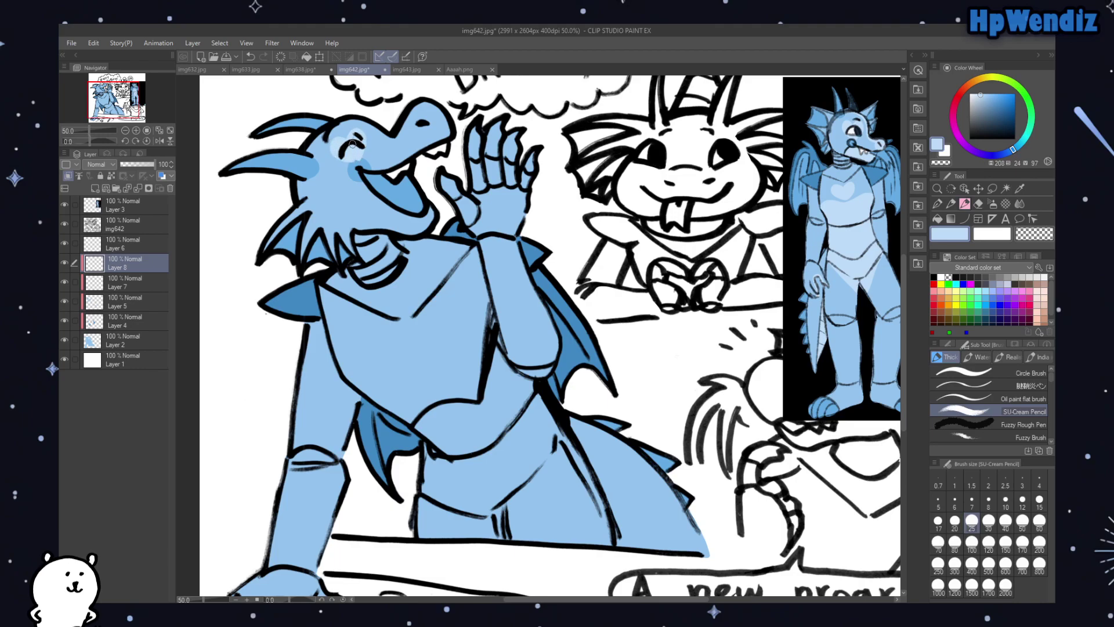
# Step: Move Layer 8 beneath Layer 5 and paint the light blue marking along the laughing dragon's snout up to the nose tip
pyautogui.moveTo(139, 296); pyautogui.dragTo(141, 304)
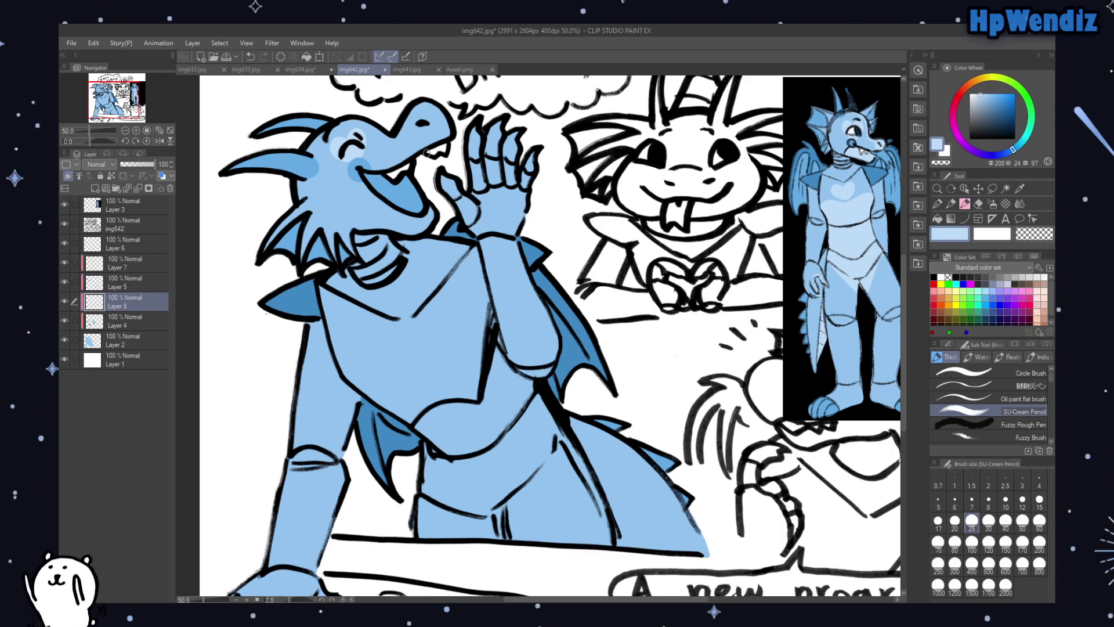
pyautogui.moveTo(405, 131)
pyautogui.mouseDown()
pyautogui.moveTo(447, 135)
pyautogui.moveTo(416, 130)
pyautogui.moveTo(427, 124)
pyautogui.moveTo(416, 109)
pyautogui.moveTo(416, 122)
pyautogui.moveTo(426, 102)
pyautogui.mouseUp()
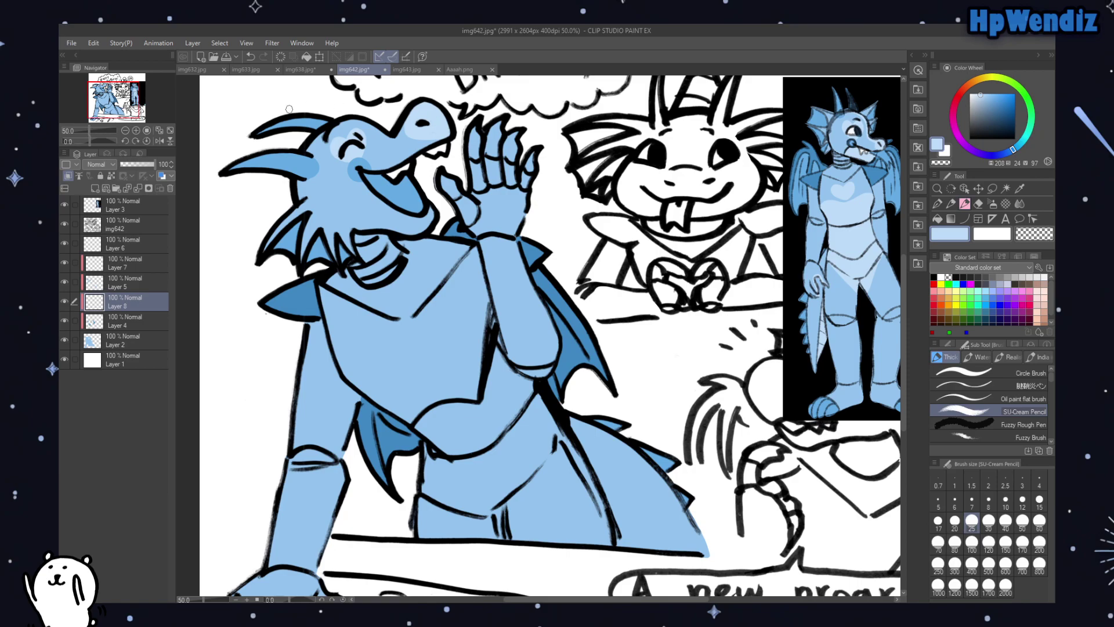
pyautogui.click(136, 130)
pyautogui.moveTo(124, 113)
pyautogui.mouseDown()
pyautogui.moveTo(121, 99)
pyautogui.moveTo(140, 105)
pyautogui.moveTo(120, 100)
pyautogui.mouseUp()
pyautogui.moveTo(352, 172)
pyautogui.mouseDown()
pyautogui.moveTo(391, 173)
pyautogui.moveTo(433, 197)
pyautogui.mouseUp()
pyautogui.moveTo(374, 166)
pyautogui.mouseDown()
pyautogui.moveTo(424, 197)
pyautogui.moveTo(449, 175)
pyautogui.mouseUp()
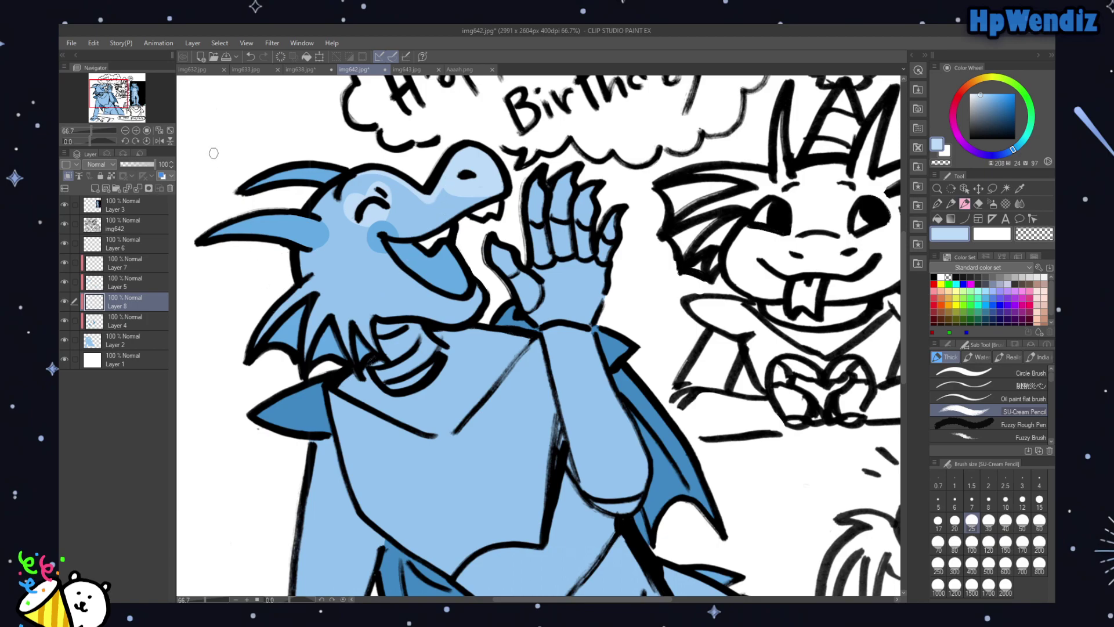
# Step: Paint a light blue patch over the laughing dragon's lower jaw, outlining with the SU-Cream Pencil and filling with the Mapping pen at size 80
pyautogui.moveTo(118, 94)
pyautogui.mouseDown()
pyautogui.moveTo(133, 96)
pyautogui.moveTo(122, 97)
pyautogui.mouseUp()
pyautogui.moveTo(344, 285)
pyautogui.mouseDown()
pyautogui.moveTo(316, 239)
pyautogui.moveTo(331, 210)
pyautogui.mouseUp()
pyautogui.moveTo(343, 283); pyautogui.dragTo(333, 218)
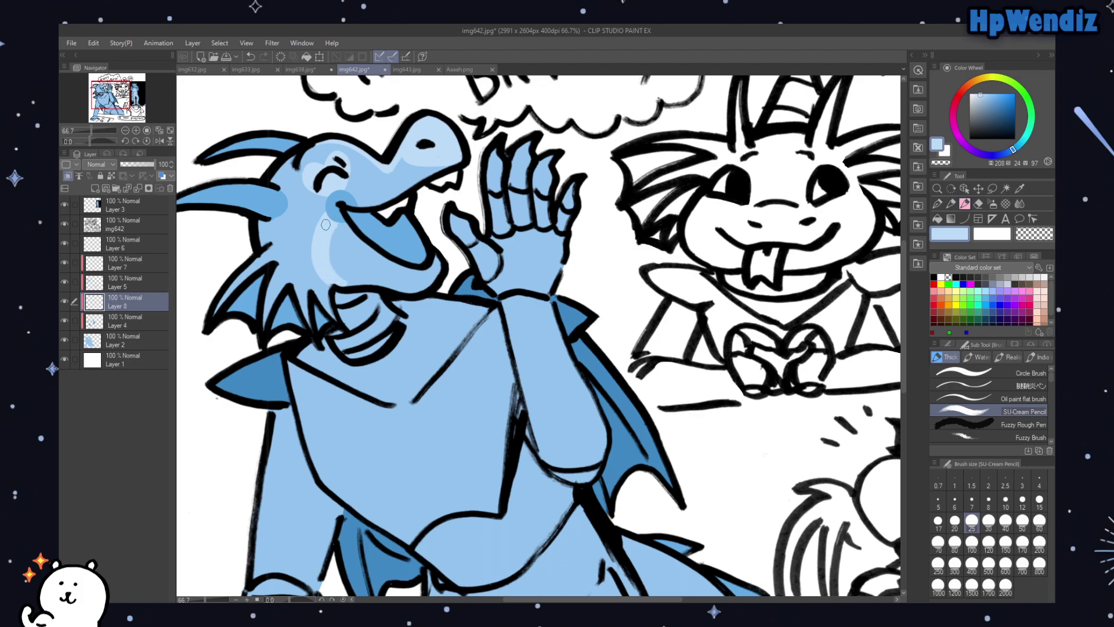
pyautogui.moveTo(328, 265)
pyautogui.mouseDown()
pyautogui.moveTo(336, 232)
pyautogui.moveTo(344, 282)
pyautogui.moveTo(344, 224)
pyautogui.moveTo(359, 270)
pyautogui.mouseUp()
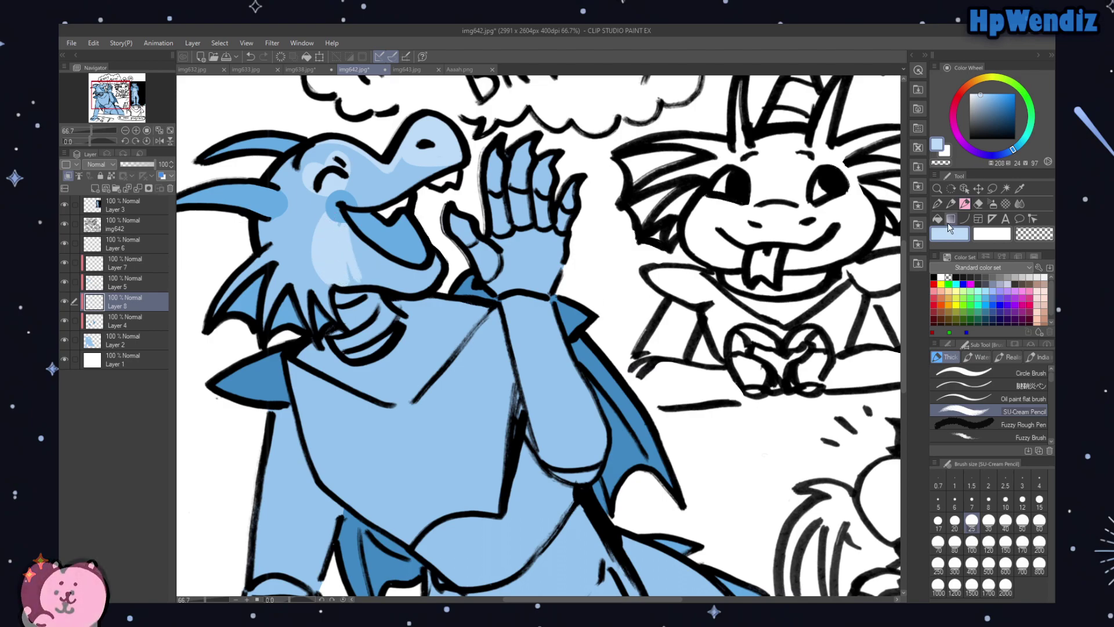
pyautogui.press('p')
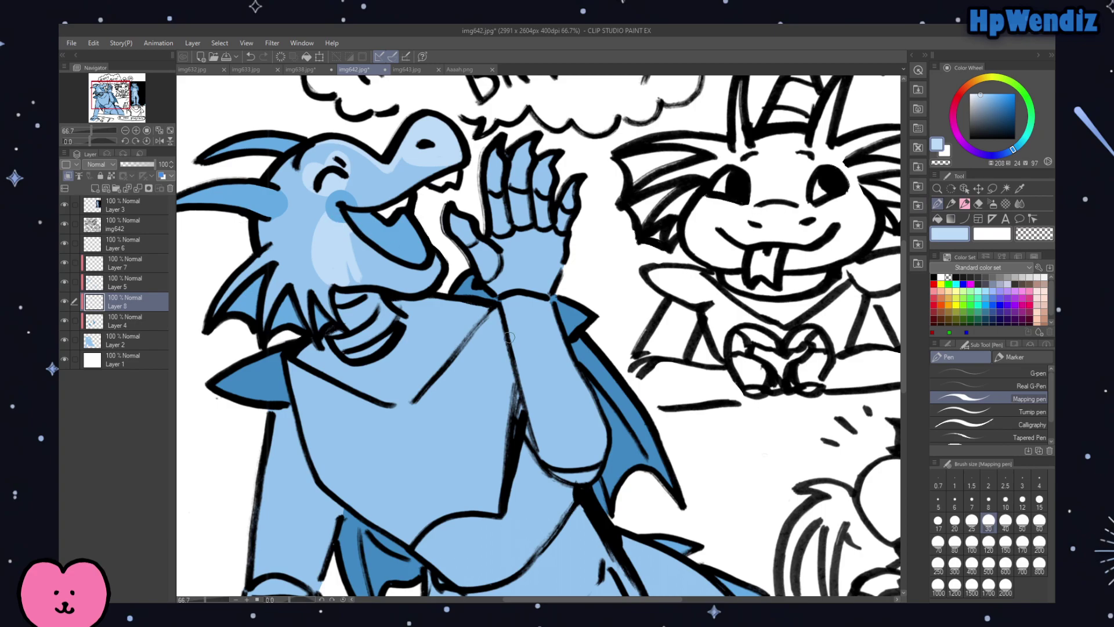
pyautogui.click(955, 543)
pyautogui.moveTo(344, 271)
pyautogui.mouseDown()
pyautogui.moveTo(342, 241)
pyautogui.moveTo(405, 267)
pyautogui.moveTo(372, 272)
pyautogui.moveTo(417, 278)
pyautogui.mouseUp()
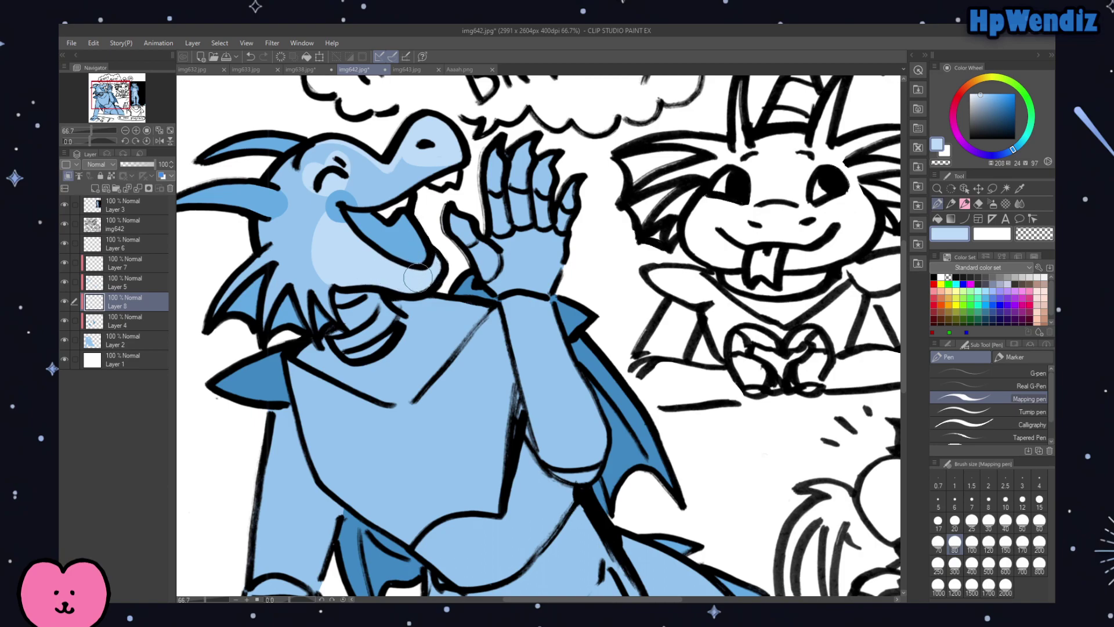
pyautogui.press('b')
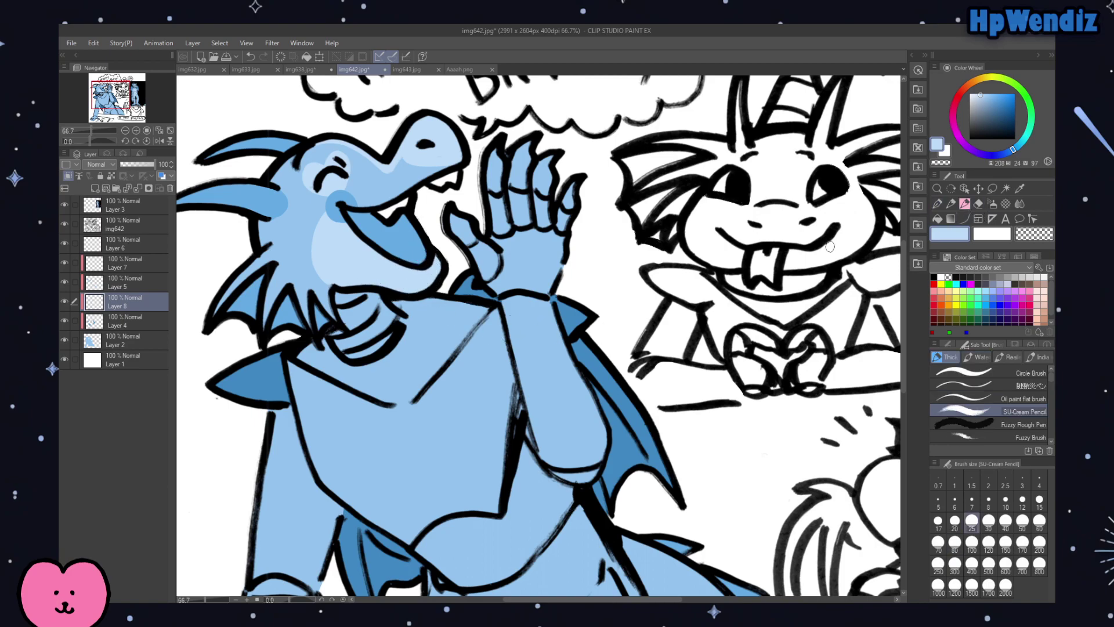
pyautogui.moveTo(330, 284)
pyautogui.mouseDown()
pyautogui.moveTo(310, 252)
pyautogui.moveTo(325, 214)
pyautogui.mouseUp()
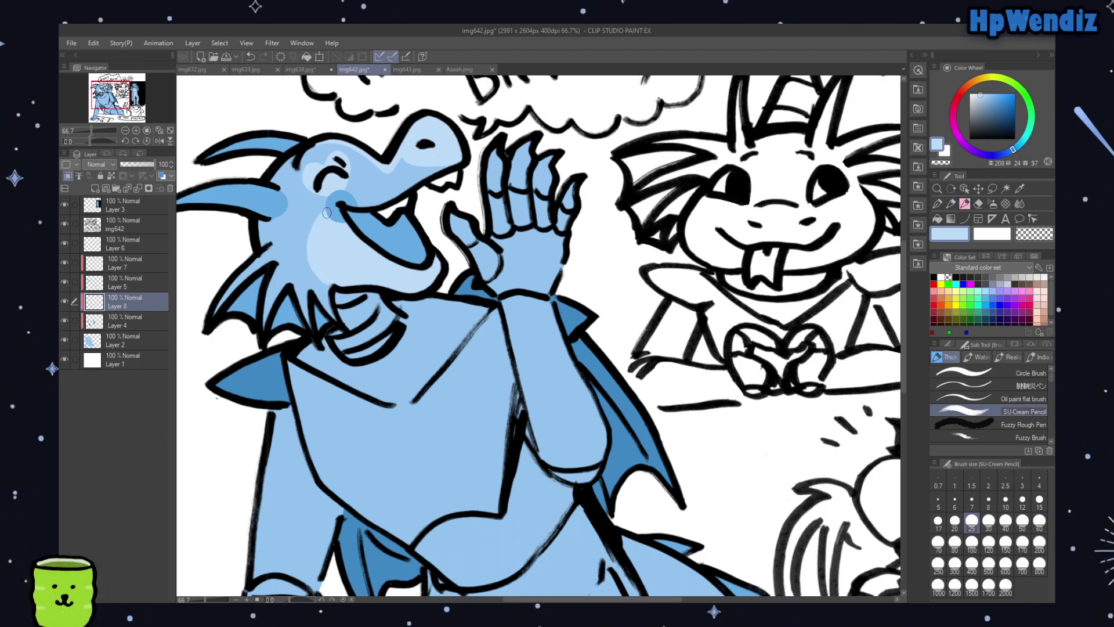
# Step: Refine the rear edge of the light blue jaw patch with transparent and light blue strokes, undoing the last stroke
pyautogui.click(941, 164)
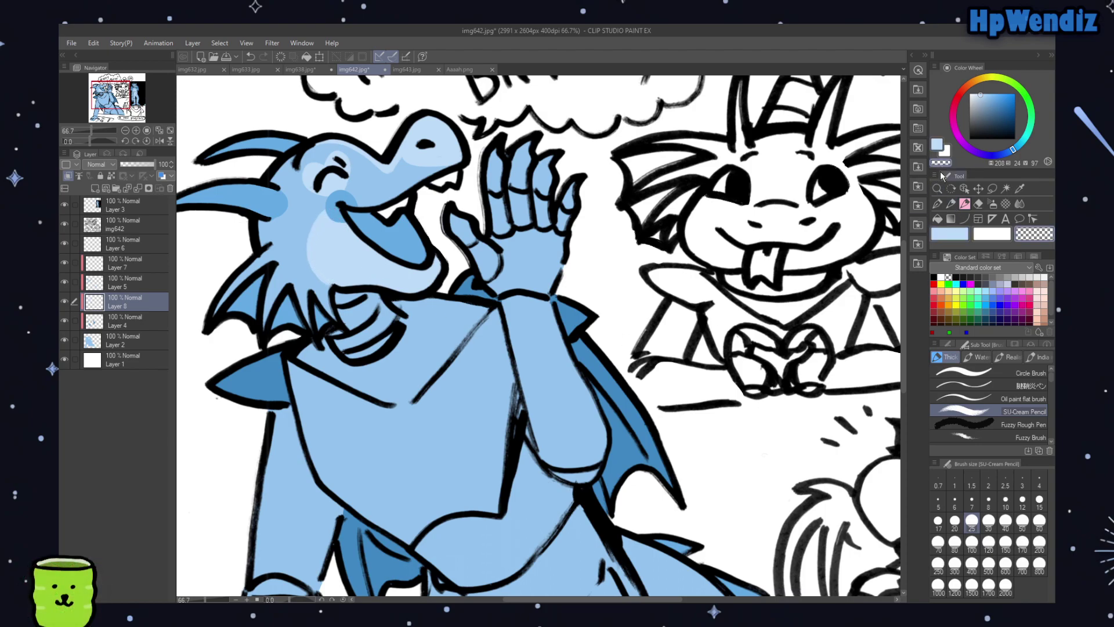
pyautogui.moveTo(313, 268); pyautogui.dragTo(332, 288)
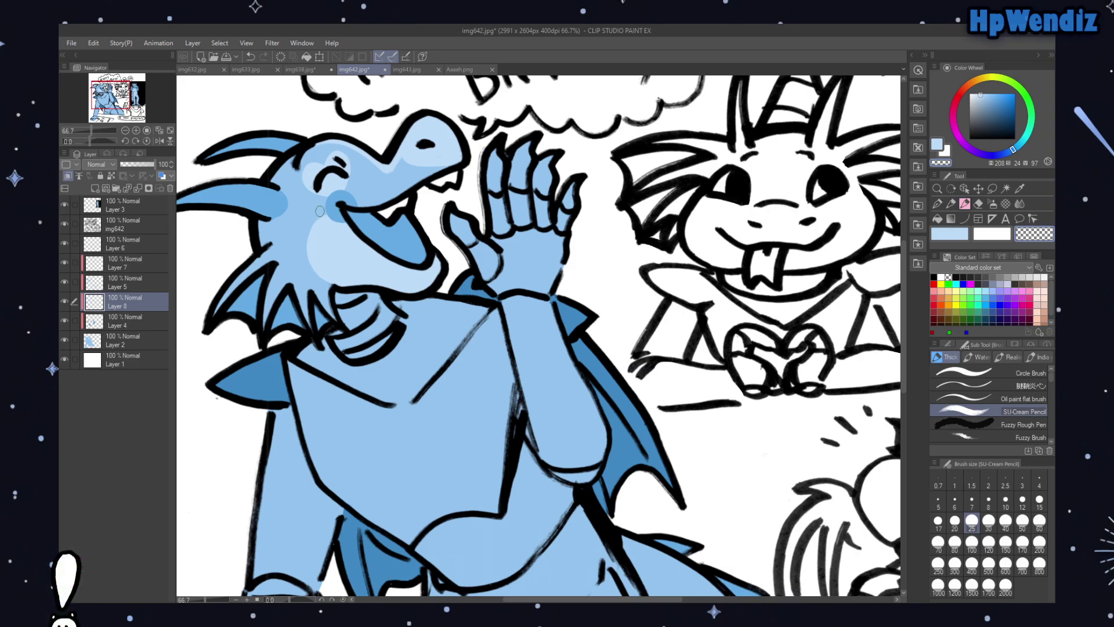
pyautogui.moveTo(325, 214); pyautogui.dragTo(312, 272)
pyautogui.click(937, 145)
pyautogui.moveTo(314, 244)
pyautogui.mouseDown()
pyautogui.moveTo(316, 261)
pyautogui.moveTo(342, 278)
pyautogui.moveTo(328, 279)
pyautogui.moveTo(347, 282)
pyautogui.mouseUp()
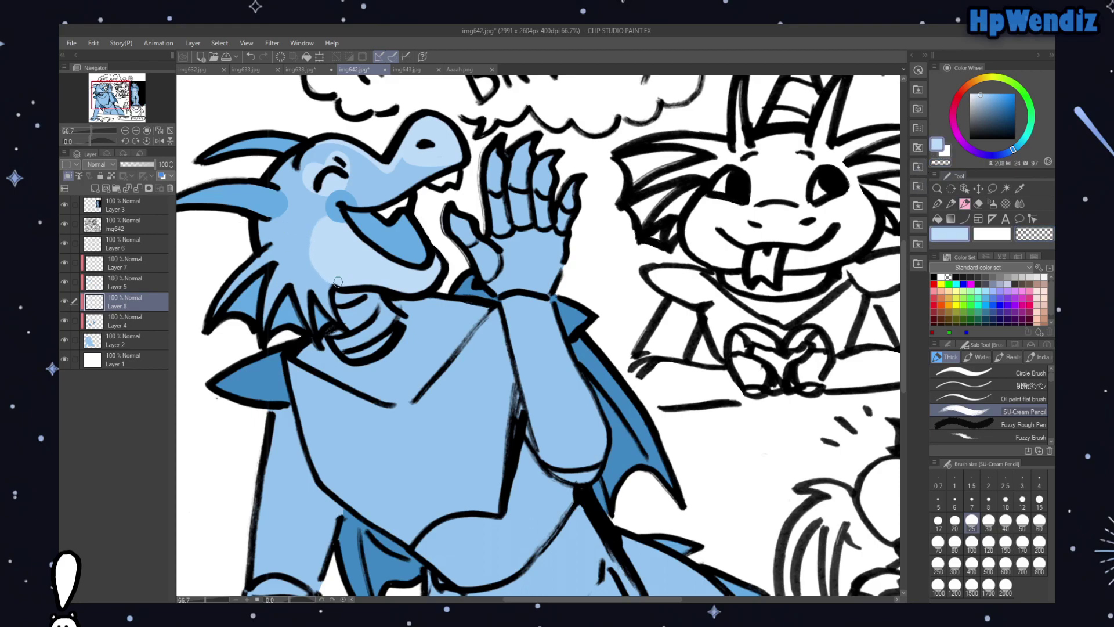
pyautogui.click(251, 57)
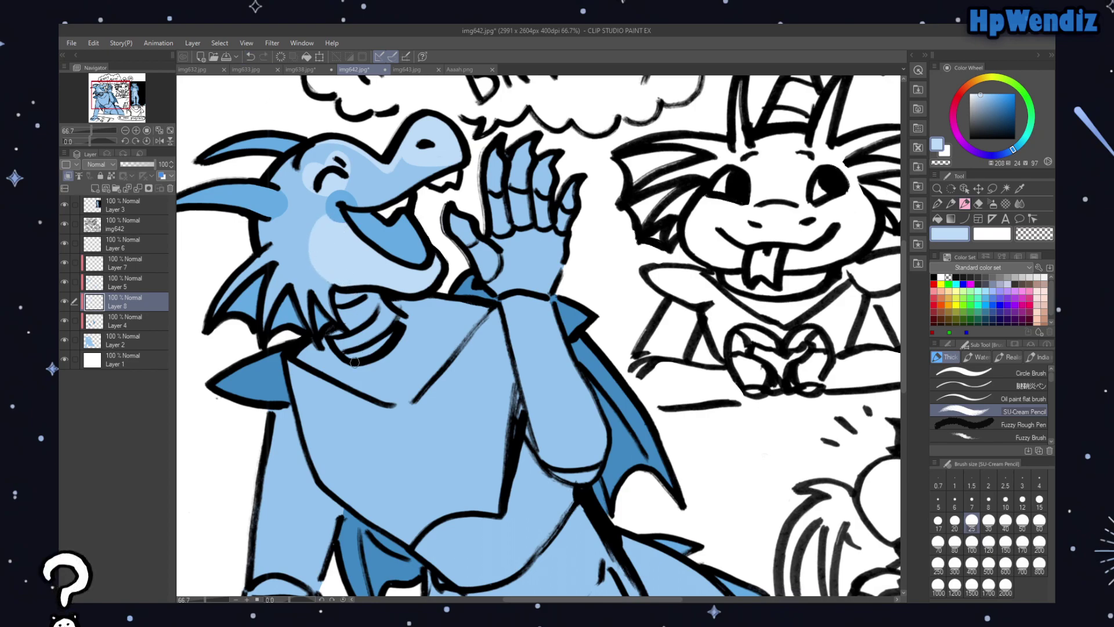
# Step: Paint a light blue heart on the centre of the laughing dragon's chest with the SU-Cream Pencil at size 25
pyautogui.moveTo(123, 106); pyautogui.dragTo(128, 109)
pyautogui.click(124, 131)
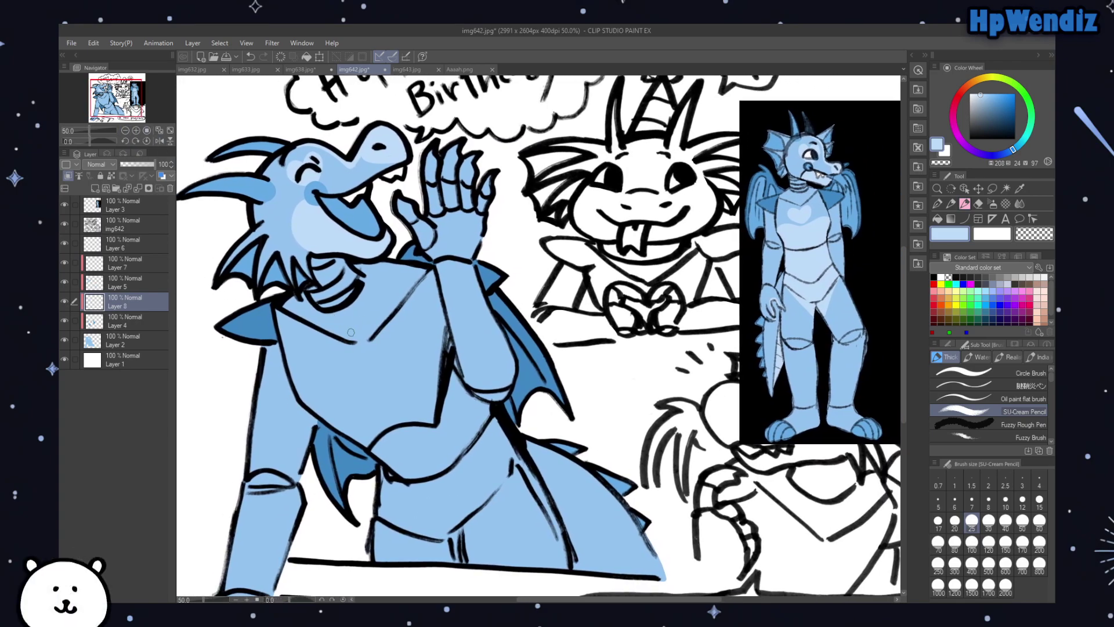
pyautogui.moveTo(364, 371)
pyautogui.mouseDown()
pyautogui.moveTo(348, 354)
pyautogui.moveTo(377, 345)
pyautogui.moveTo(363, 376)
pyautogui.moveTo(358, 364)
pyautogui.moveTo(374, 362)
pyautogui.mouseUp()
pyautogui.moveTo(352, 372)
pyautogui.mouseDown()
pyautogui.moveTo(368, 348)
pyautogui.moveTo(376, 371)
pyautogui.mouseUp()
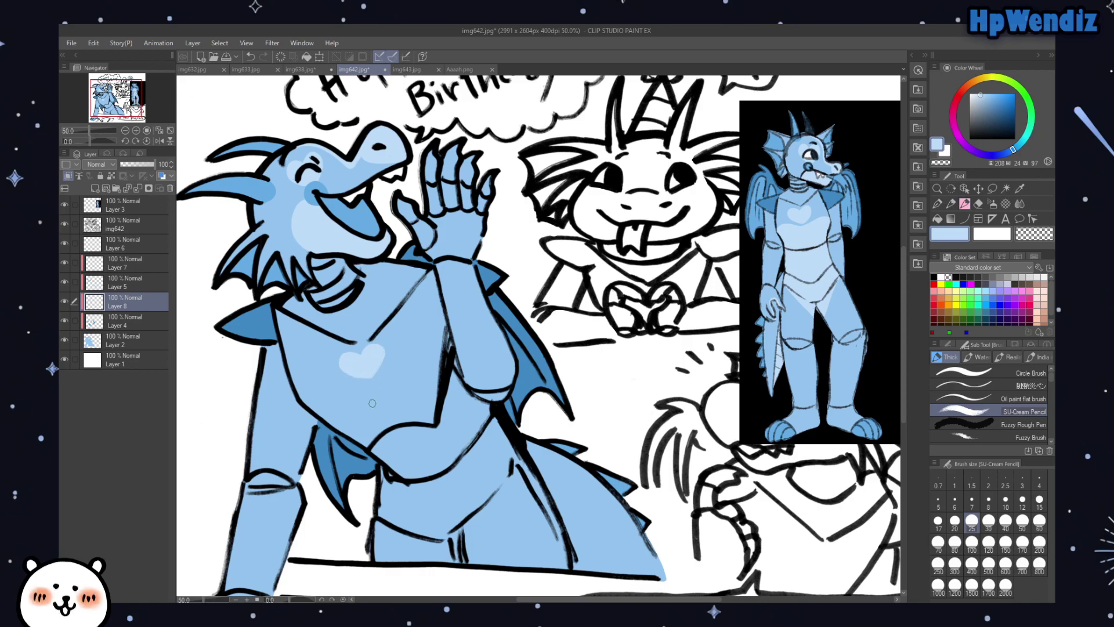
# Step: Paint a wavy-edged light blue area across the laughing dragon's lower chest with the Mapping pen at size 80, undoing the stray stroke
pyautogui.click(936, 203)
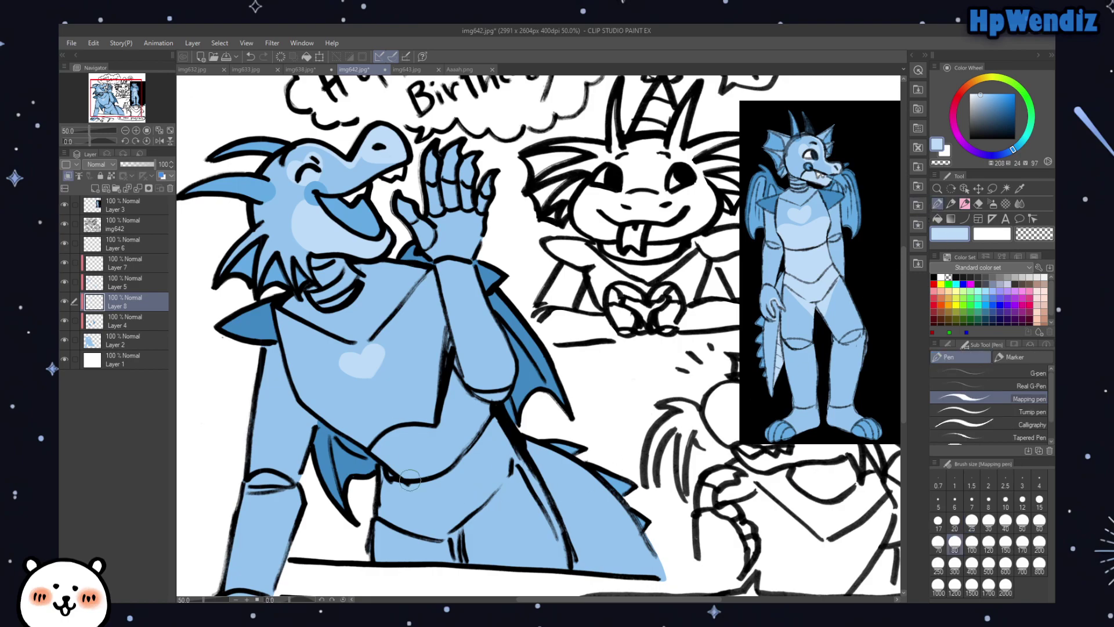
pyautogui.moveTo(327, 411)
pyautogui.mouseDown()
pyautogui.moveTo(348, 426)
pyautogui.moveTo(326, 407)
pyautogui.moveTo(371, 414)
pyautogui.moveTo(331, 406)
pyautogui.moveTo(392, 404)
pyautogui.moveTo(438, 367)
pyautogui.moveTo(415, 383)
pyautogui.moveTo(433, 383)
pyautogui.moveTo(423, 401)
pyautogui.moveTo(360, 438)
pyautogui.moveTo(341, 409)
pyautogui.moveTo(322, 413)
pyautogui.moveTo(403, 397)
pyautogui.moveTo(368, 411)
pyautogui.moveTo(392, 405)
pyautogui.moveTo(429, 370)
pyautogui.moveTo(434, 385)
pyautogui.moveTo(369, 405)
pyautogui.moveTo(425, 368)
pyautogui.moveTo(400, 406)
pyautogui.mouseUp()
pyautogui.click(251, 57)
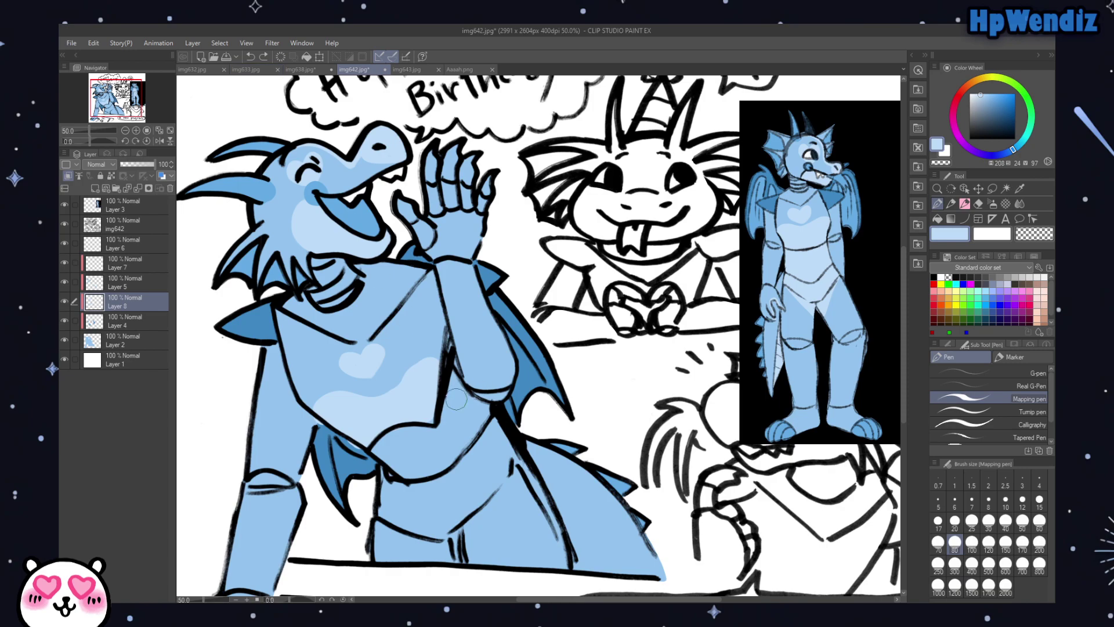
# Step: Paint the laughing dragon's stomach and hip area light blue with a smooth side edge, plus the palm and fingers of its raised hand
pyautogui.moveTo(398, 388)
pyautogui.mouseDown()
pyautogui.moveTo(439, 379)
pyautogui.moveTo(411, 392)
pyautogui.mouseUp()
pyautogui.moveTo(389, 429)
pyautogui.mouseDown()
pyautogui.moveTo(405, 470)
pyautogui.moveTo(400, 517)
pyautogui.moveTo(383, 508)
pyautogui.moveTo(410, 525)
pyautogui.moveTo(381, 516)
pyautogui.moveTo(458, 566)
pyautogui.moveTo(448, 521)
pyautogui.moveTo(400, 505)
pyautogui.moveTo(397, 480)
pyautogui.moveTo(414, 480)
pyautogui.moveTo(408, 489)
pyautogui.moveTo(422, 444)
pyautogui.moveTo(401, 441)
pyautogui.moveTo(451, 390)
pyautogui.mouseUp()
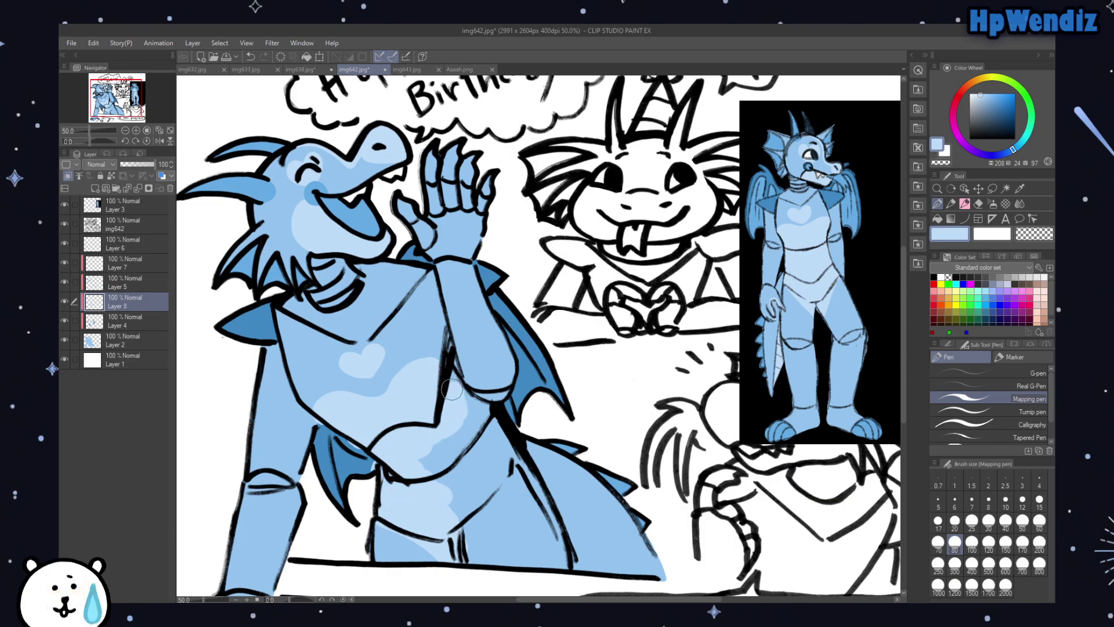
pyautogui.moveTo(450, 355)
pyautogui.mouseDown()
pyautogui.moveTo(486, 493)
pyautogui.moveTo(491, 481)
pyautogui.moveTo(475, 557)
pyautogui.moveTo(464, 534)
pyautogui.moveTo(478, 478)
pyautogui.moveTo(439, 503)
pyautogui.moveTo(421, 473)
pyautogui.moveTo(438, 432)
pyautogui.moveTo(474, 466)
pyautogui.moveTo(475, 446)
pyautogui.moveTo(484, 490)
pyautogui.moveTo(491, 464)
pyautogui.moveTo(457, 411)
pyautogui.mouseUp()
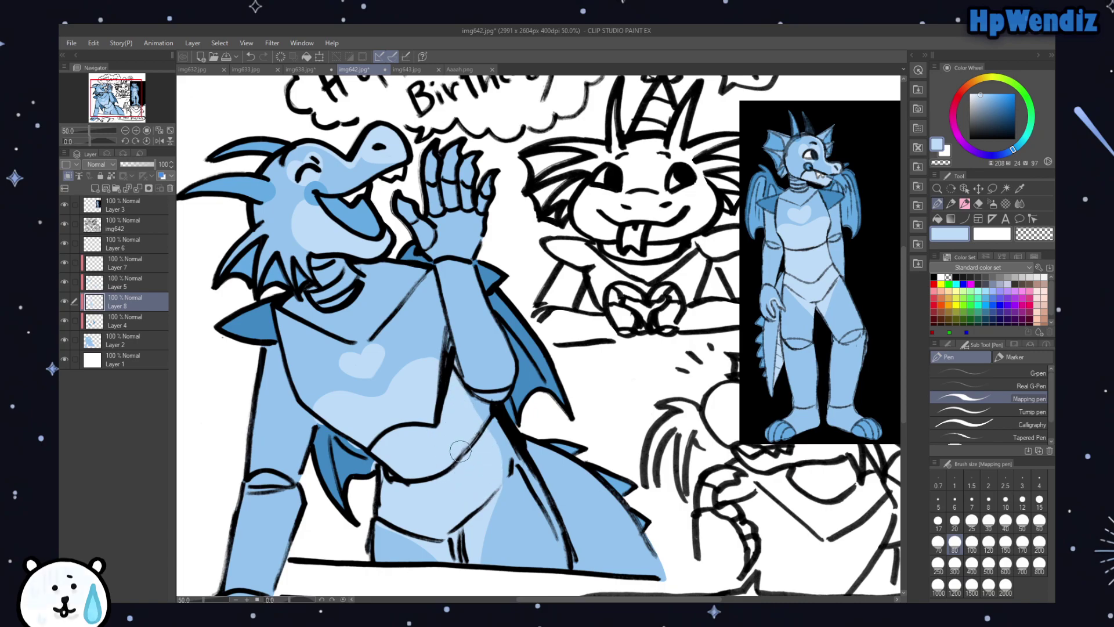
pyautogui.moveTo(322, 400)
pyautogui.mouseDown()
pyautogui.moveTo(373, 394)
pyautogui.moveTo(419, 374)
pyautogui.moveTo(403, 375)
pyautogui.moveTo(421, 362)
pyautogui.moveTo(431, 372)
pyautogui.moveTo(337, 416)
pyautogui.moveTo(319, 401)
pyautogui.moveTo(426, 363)
pyautogui.moveTo(426, 375)
pyautogui.moveTo(401, 377)
pyautogui.moveTo(417, 359)
pyautogui.moveTo(428, 390)
pyautogui.moveTo(406, 374)
pyautogui.moveTo(383, 397)
pyautogui.mouseUp()
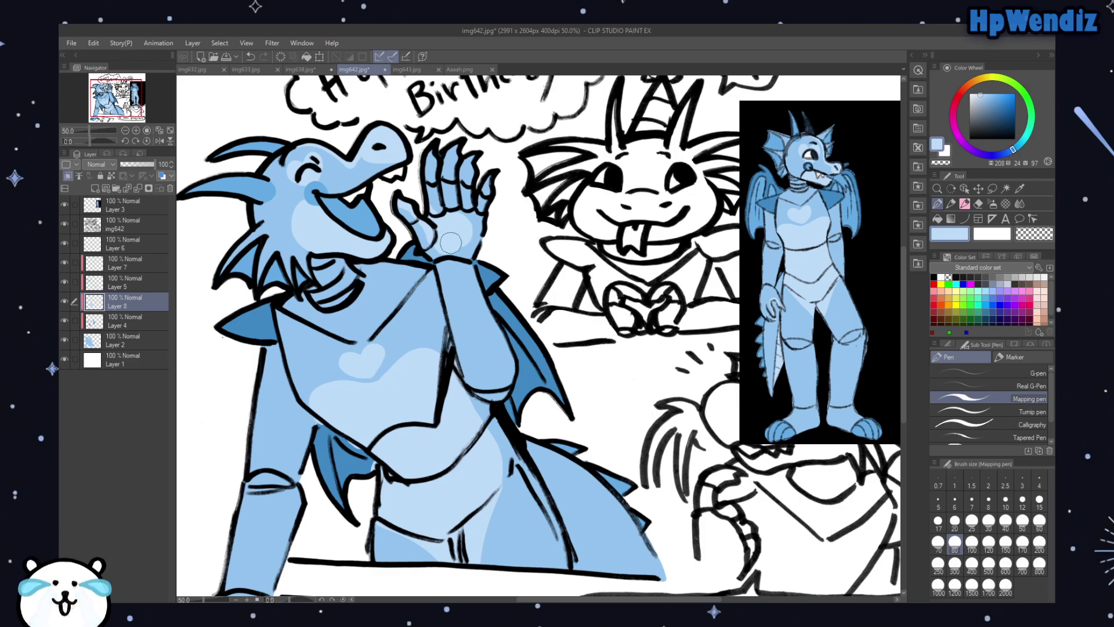
pyautogui.moveTo(459, 220)
pyautogui.mouseDown()
pyautogui.moveTo(444, 172)
pyautogui.moveTo(441, 204)
pyautogui.moveTo(456, 172)
pyautogui.moveTo(460, 188)
pyautogui.moveTo(468, 176)
pyautogui.moveTo(476, 210)
pyautogui.moveTo(479, 170)
pyautogui.moveTo(471, 184)
pyautogui.moveTo(466, 174)
pyautogui.moveTo(475, 195)
pyautogui.moveTo(461, 217)
pyautogui.moveTo(478, 230)
pyautogui.moveTo(454, 242)
pyautogui.mouseUp()
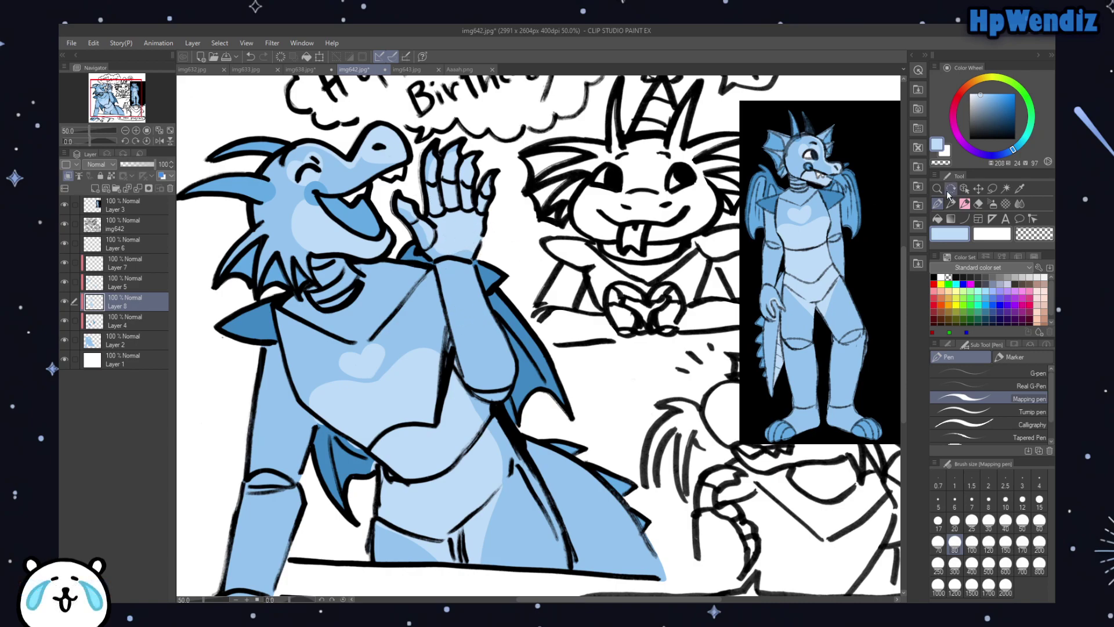
pyautogui.click(964, 203)
pyautogui.click(941, 164)
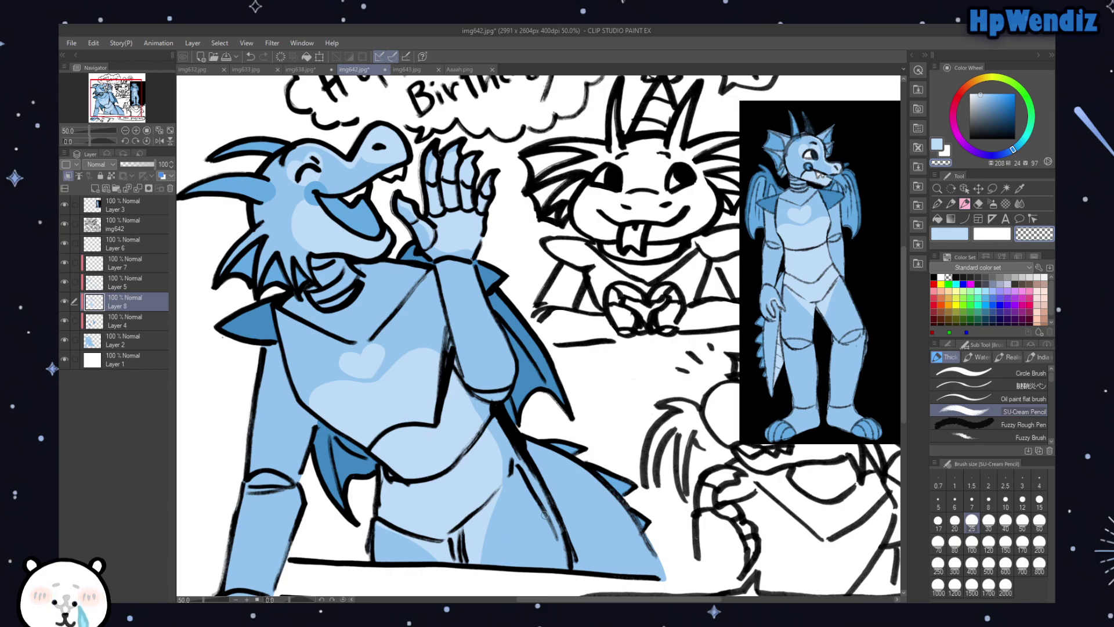
pyautogui.click(941, 206)
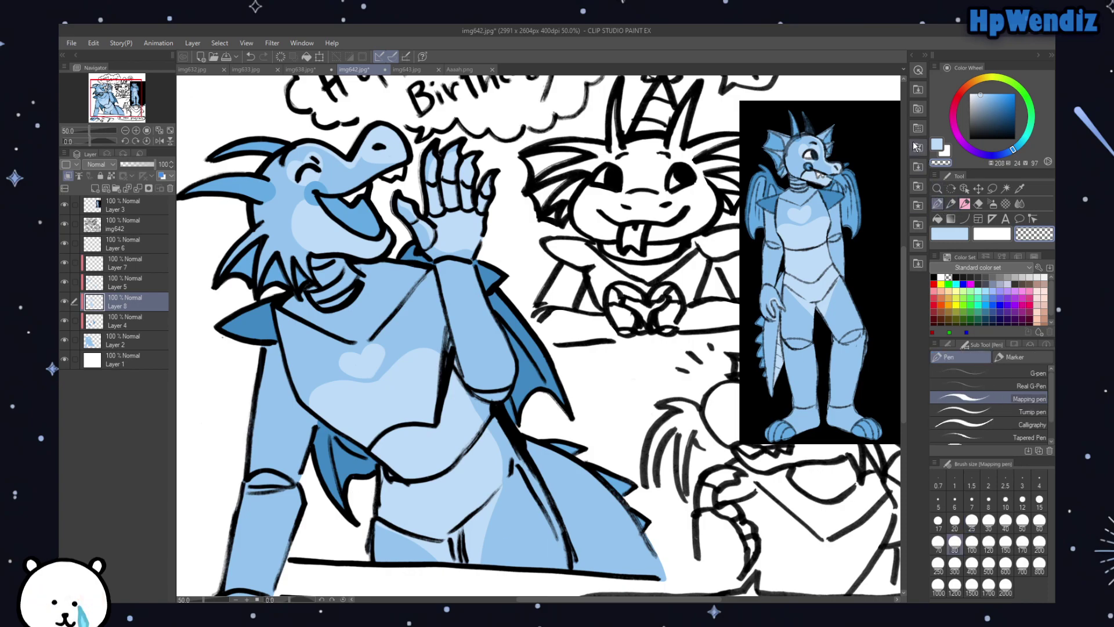
pyautogui.click(963, 203)
pyautogui.click(937, 205)
pyautogui.click(965, 204)
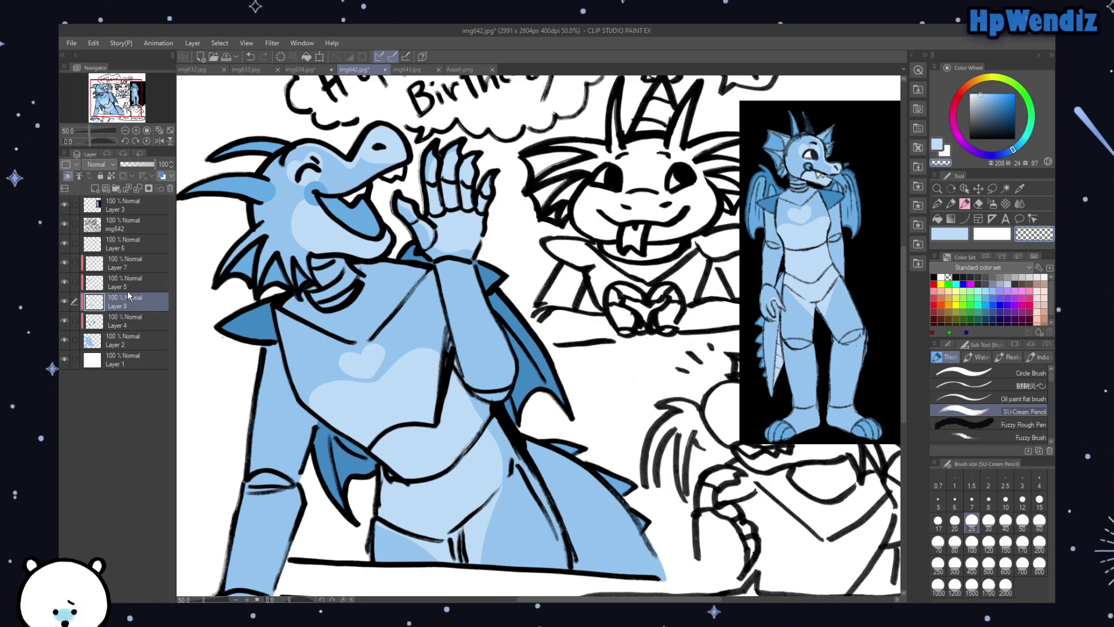
# Step: Add a new layer directly above the img642 line art and clip it to that layer
pyautogui.moveTo(105, 109); pyautogui.dragTo(104, 109)
pyautogui.click(99, 223)
pyautogui.click(94, 188)
pyautogui.click(69, 176)
# Step: Recolour the line art by filling the new clipped layer with dark blue (208, 100, 35)
pyautogui.moveTo(996, 109); pyautogui.dragTo(1015, 123)
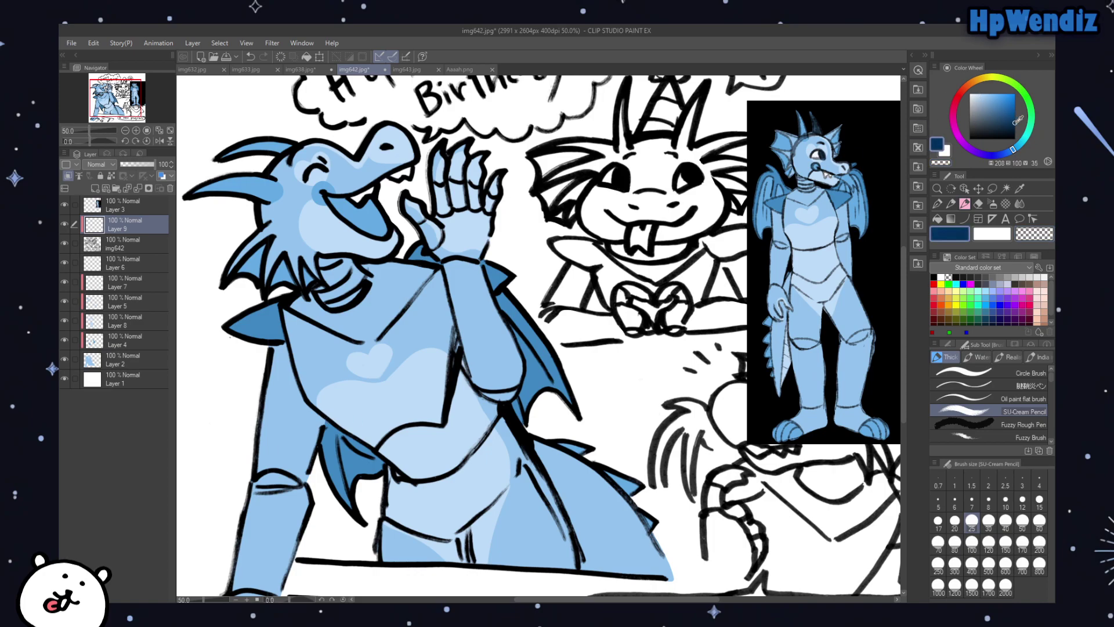
pyautogui.moveTo(928, 221); pyautogui.dragTo(930, 221)
pyautogui.click(939, 219)
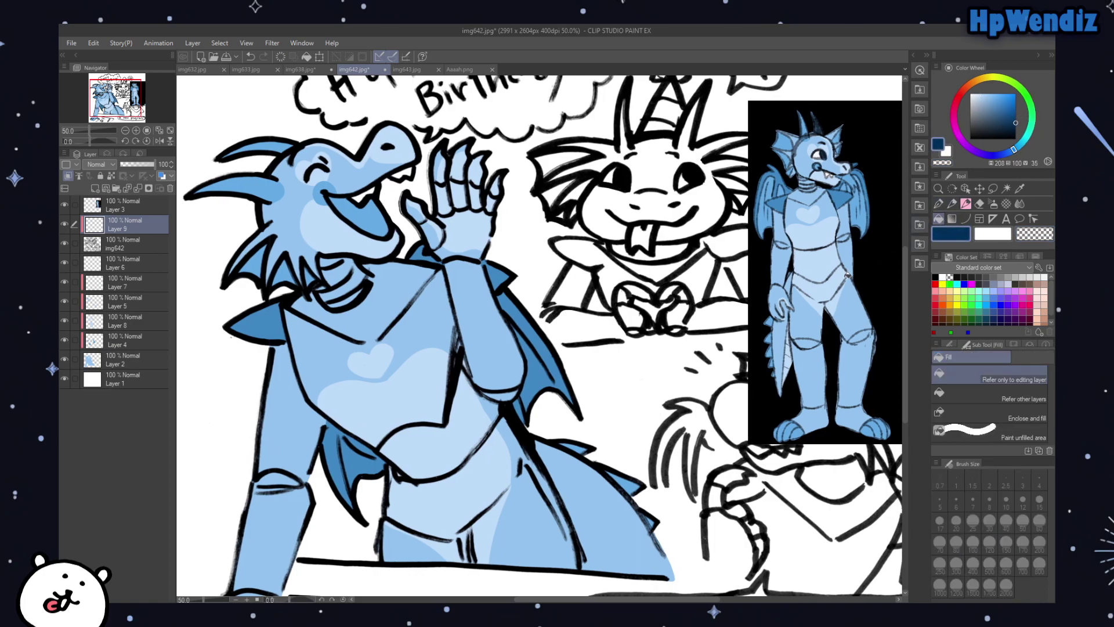
pyautogui.click(813, 287)
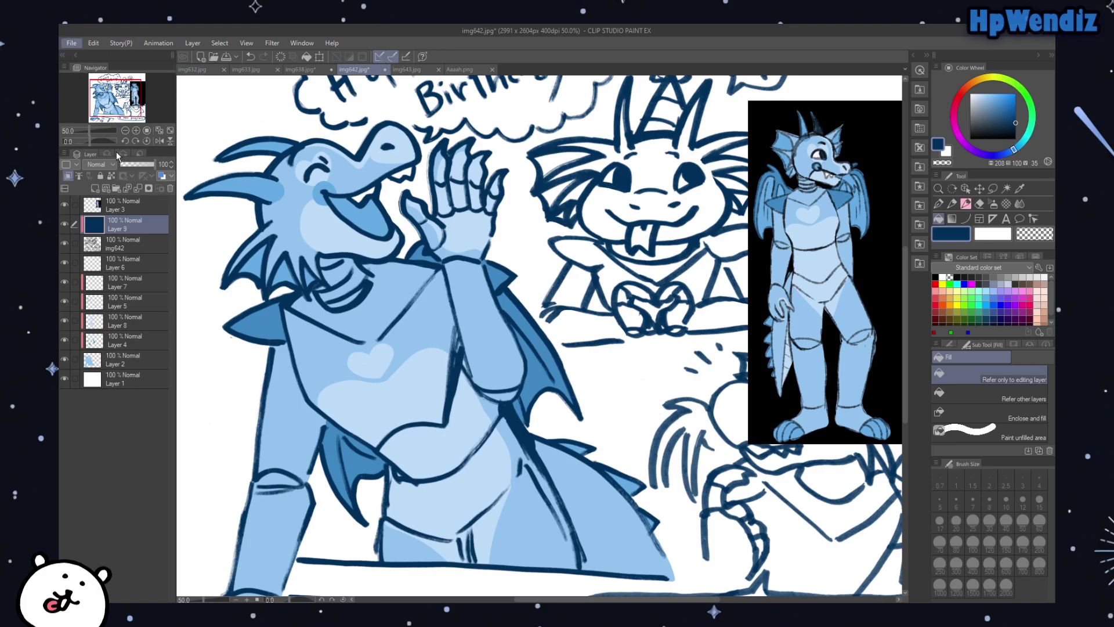
# Step: Save the coloured birthday dragon drawing as img642
pyautogui.hotkey('alt', 'Tab')
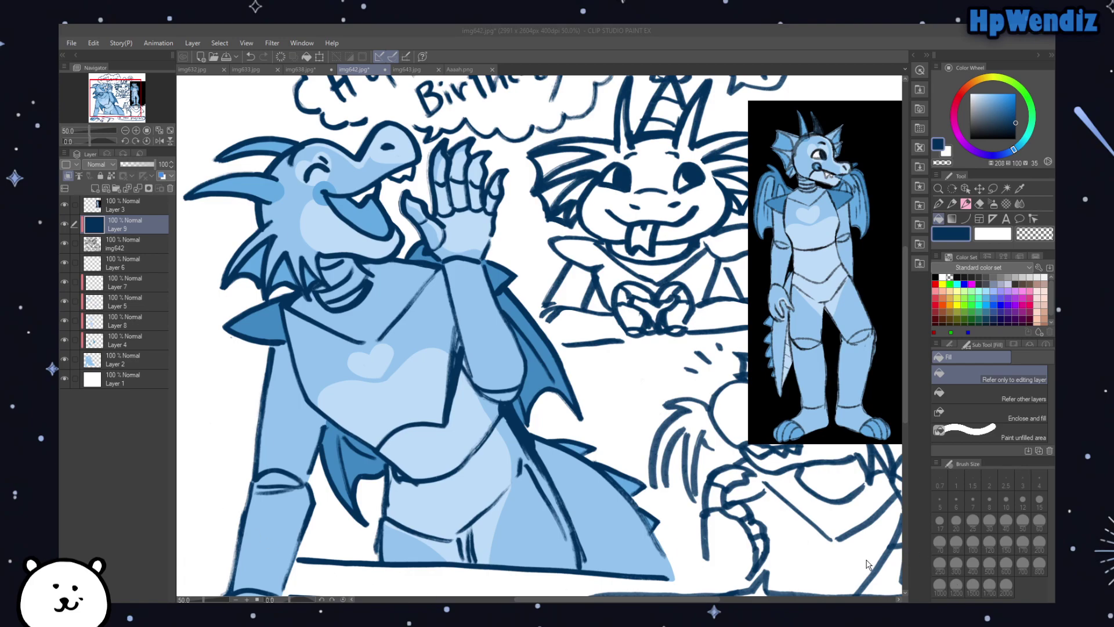
pyautogui.hotkey('ctrl', 's')
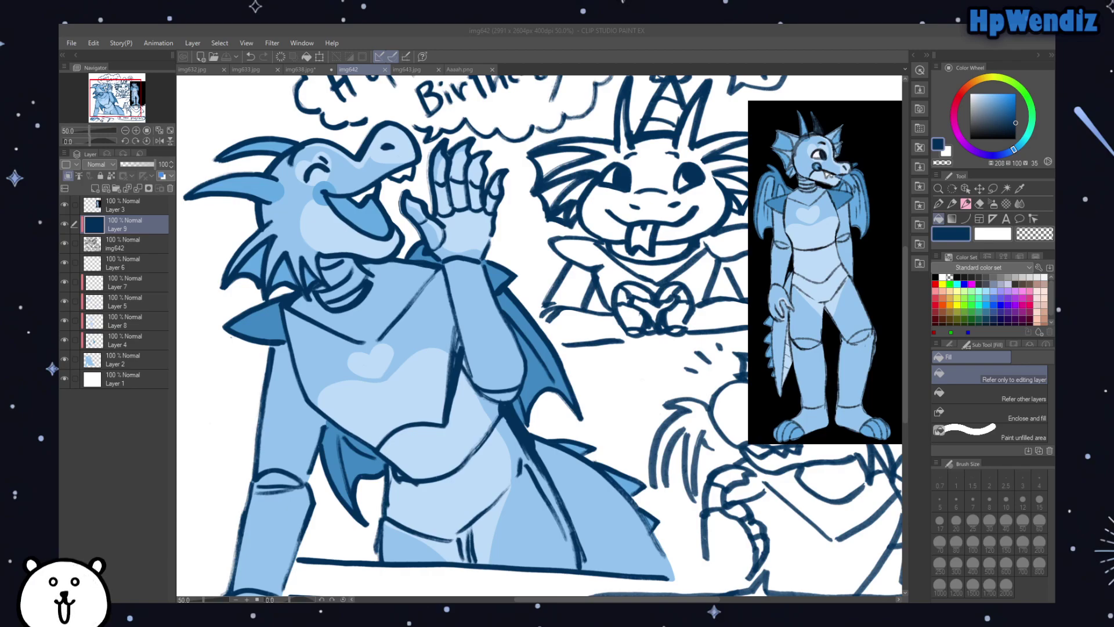
# Step: Switch to YouTube in the browser and open the "Hundhotellet - rosé" video in a new tab from the hundhotellet results
pyautogui.hotkey('alt', 'Tab')
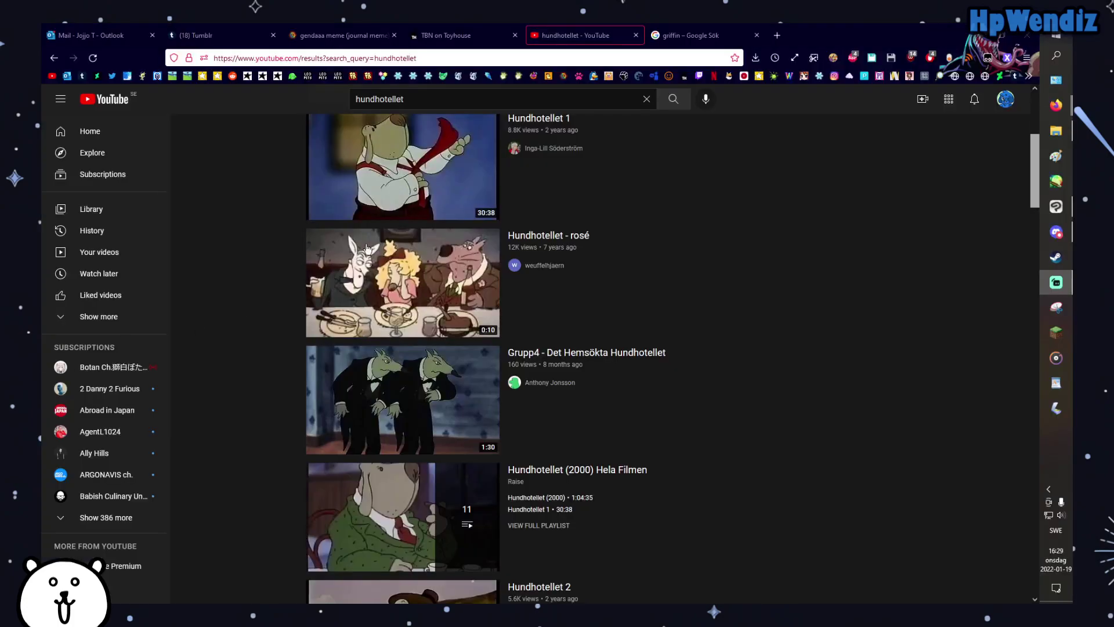
pyautogui.scroll(-3, 412, 348)
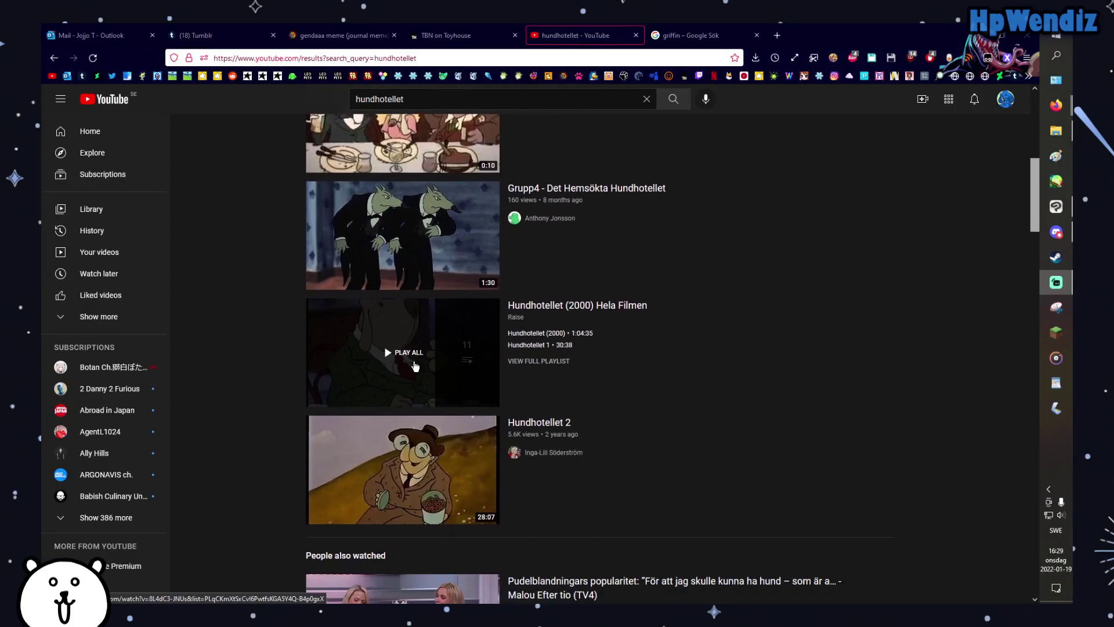
pyautogui.scroll(-3, 415, 366)
pyautogui.scroll(11, 433, 204)
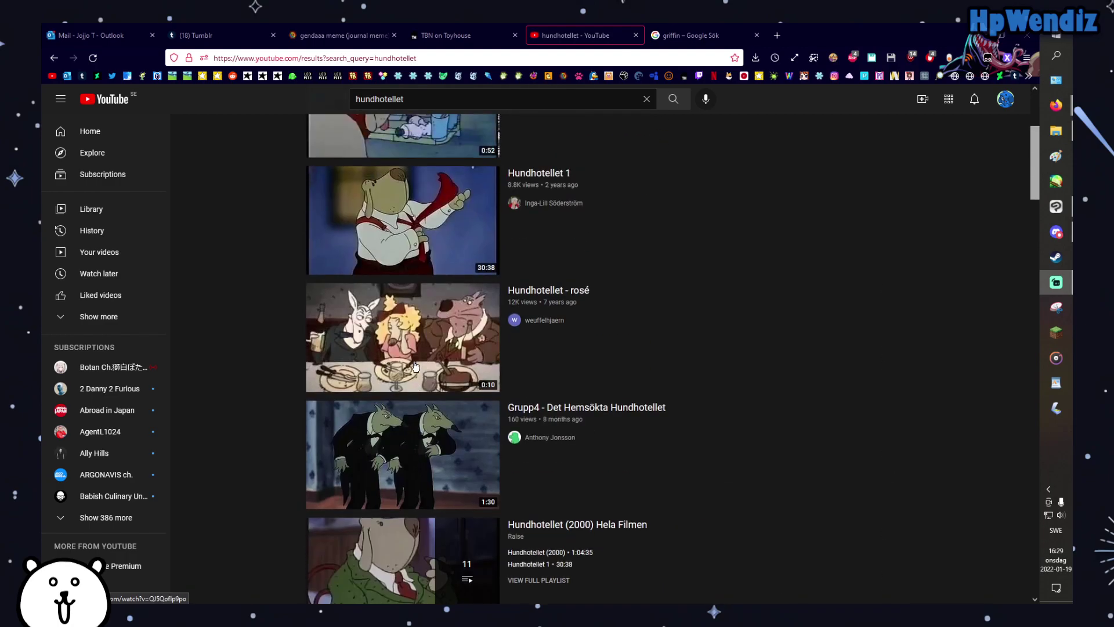
pyautogui.scroll(-4, 427, 290)
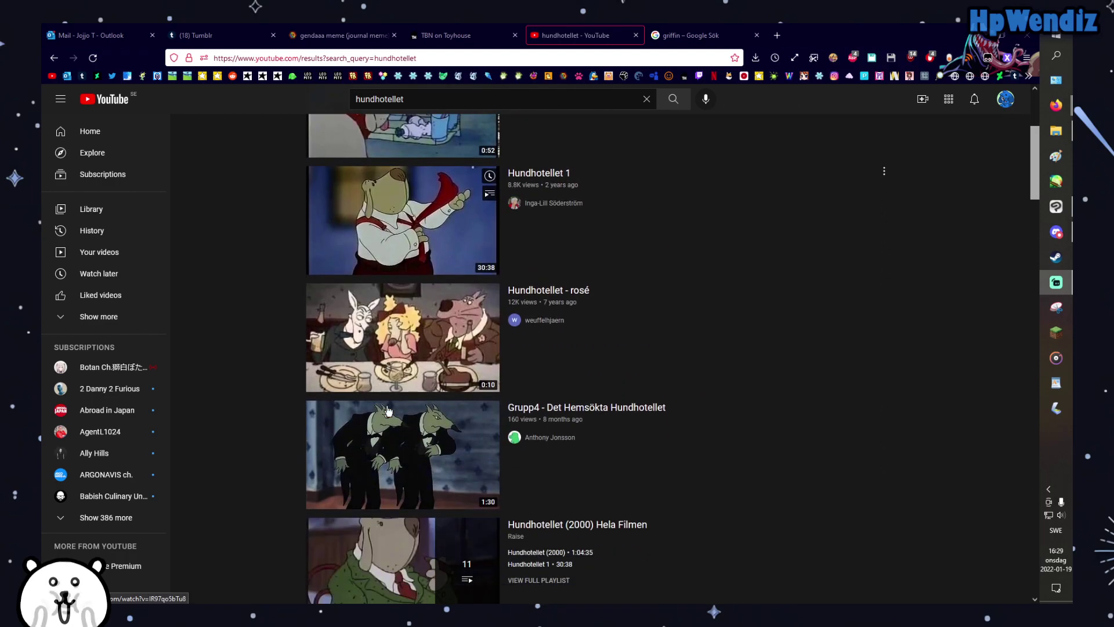
pyautogui.middleClick(423, 339)
pyautogui.click(694, 23)
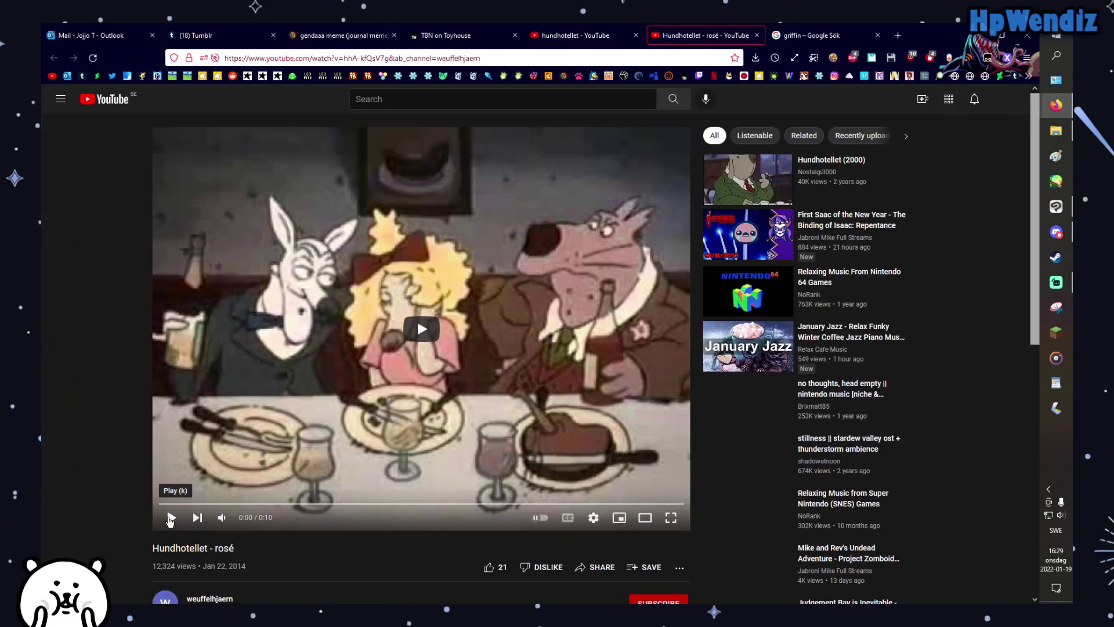
# Step: Play the "Hundhotellet - rosé" clip at an adjusted volume, and close its tab
pyautogui.click(171, 517)
pyautogui.moveTo(246, 517); pyautogui.dragTo(266, 518)
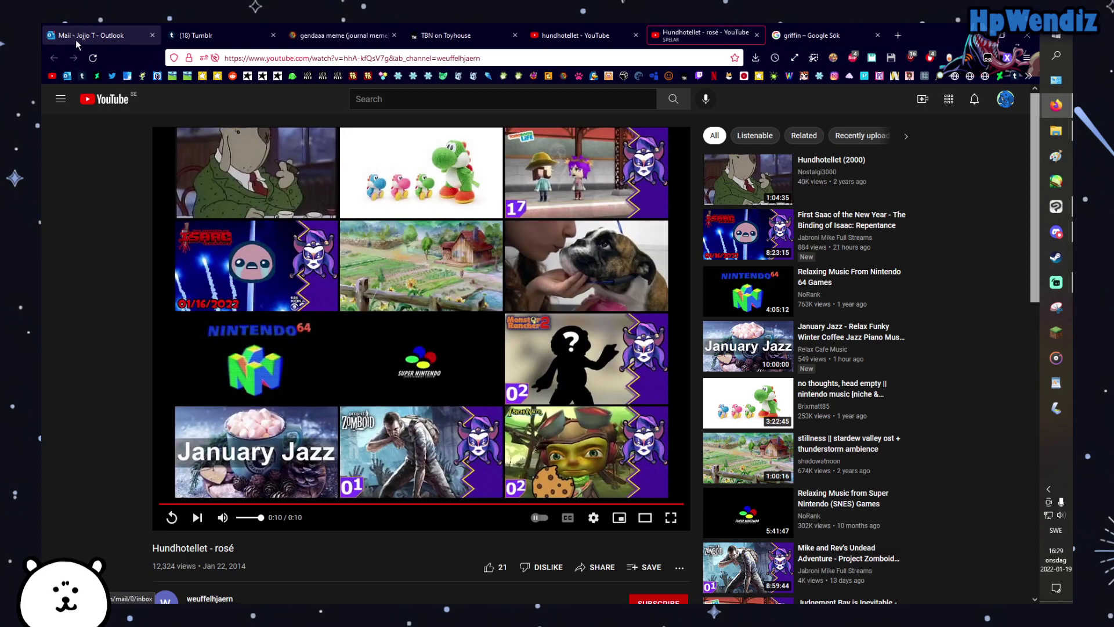
pyautogui.click(757, 35)
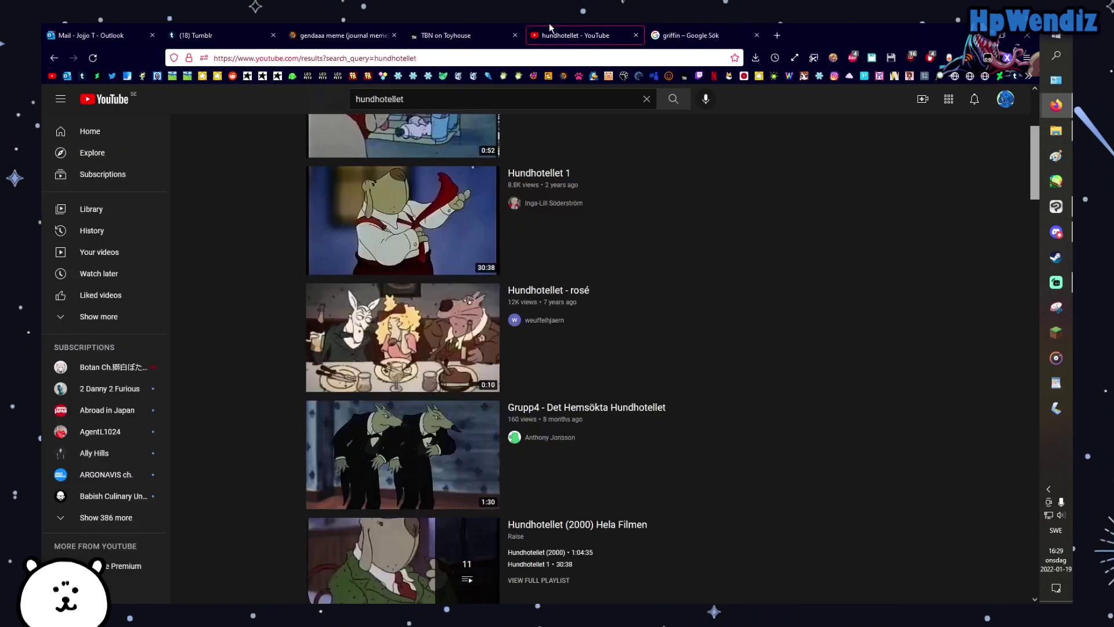
# Step: Open "Hundhotellet (2000)" in a new tab, play its opening while checking the playback settings, and close the tab
pyautogui.scroll(4, 736, 241)
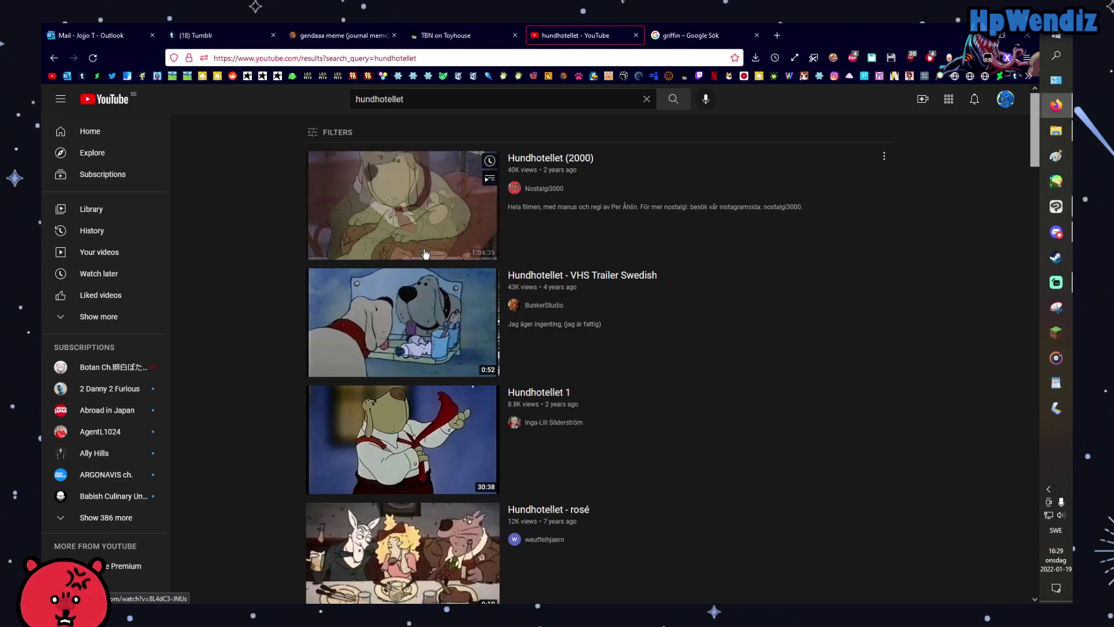
pyautogui.middleClick(405, 160)
pyautogui.click(696, 28)
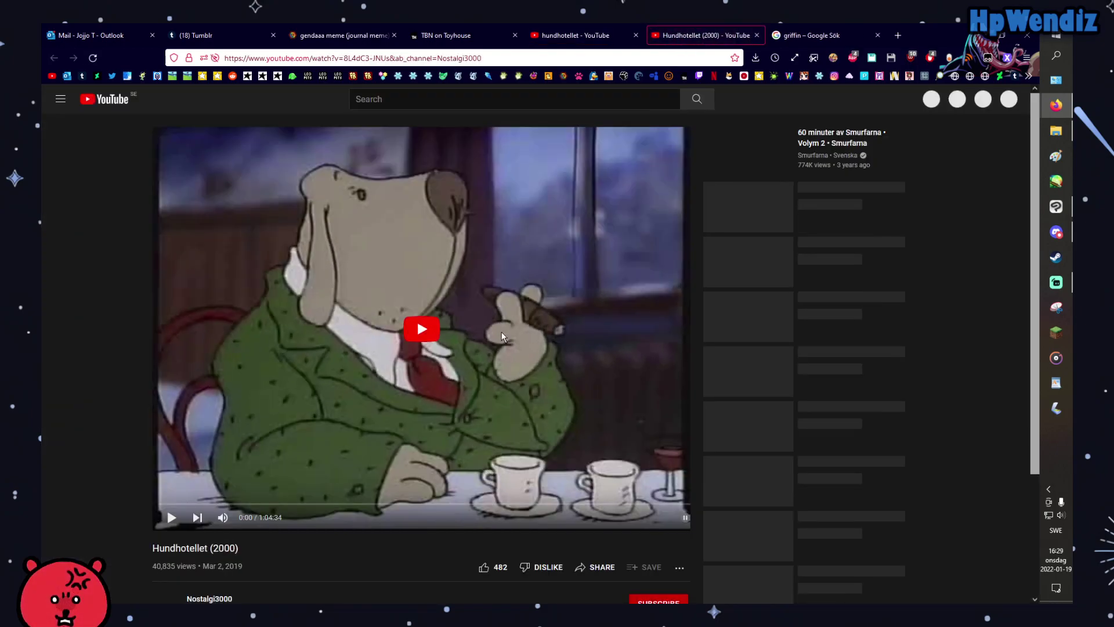
pyautogui.click(422, 330)
pyautogui.click(592, 517)
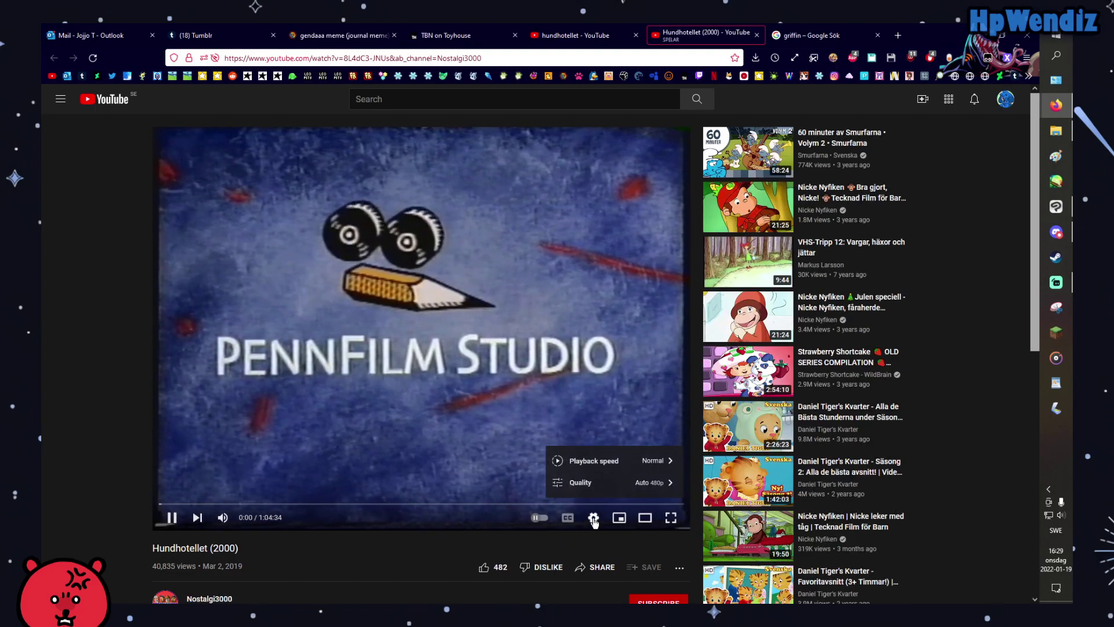
pyautogui.click(591, 517)
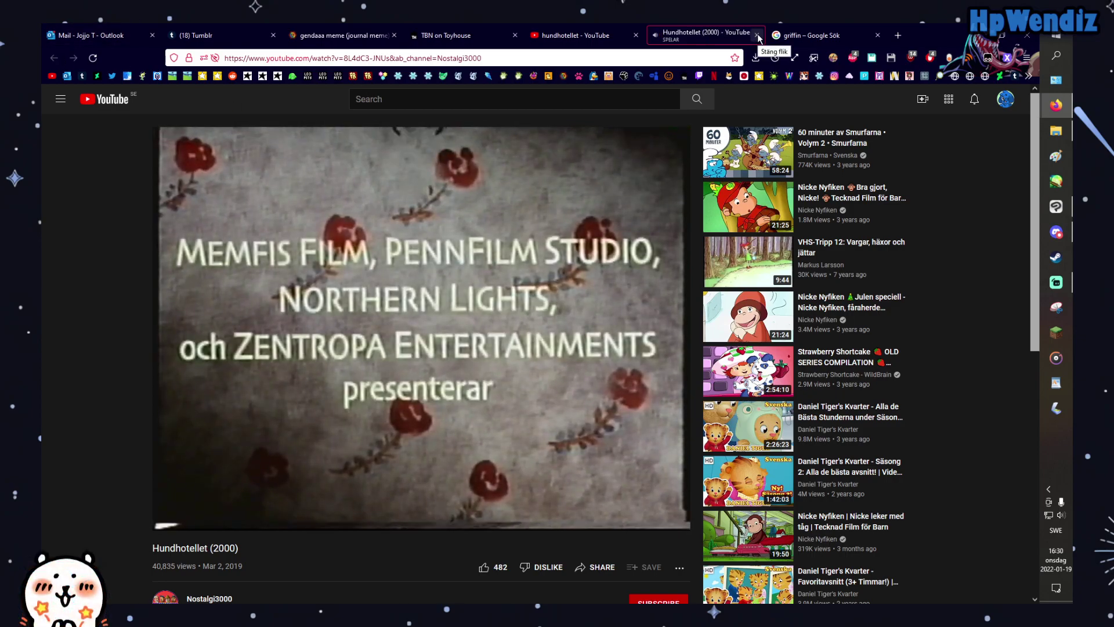
pyautogui.click(757, 33)
# Step: Search YouTube for "hundhotellet eng" and open "Hundhotellets best line" in a background tab
pyautogui.click(466, 97)
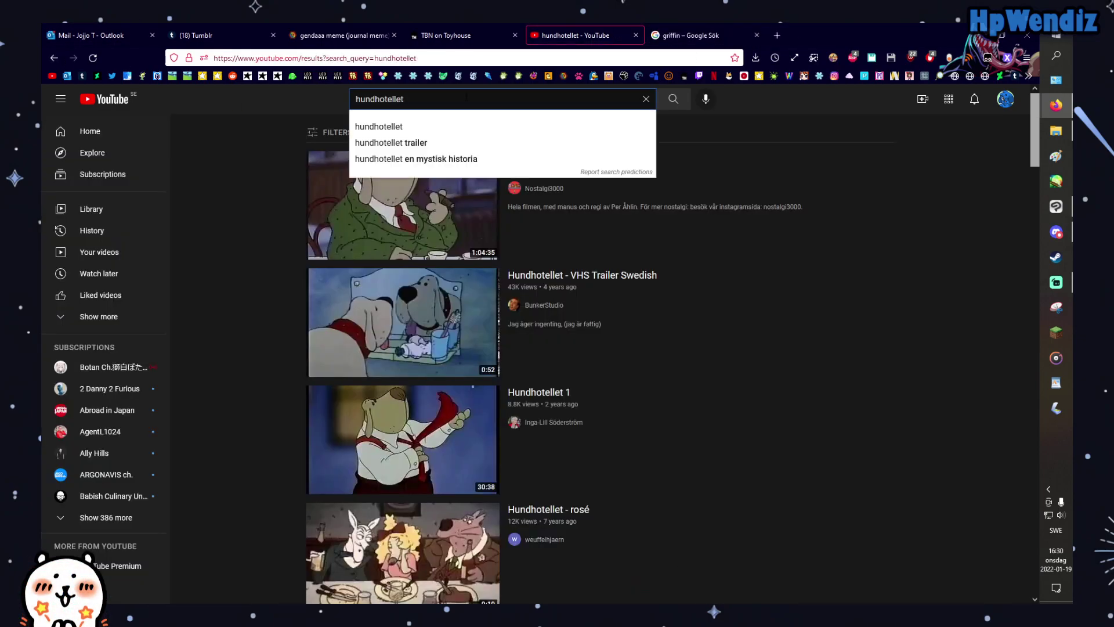
pyautogui.write('eng')
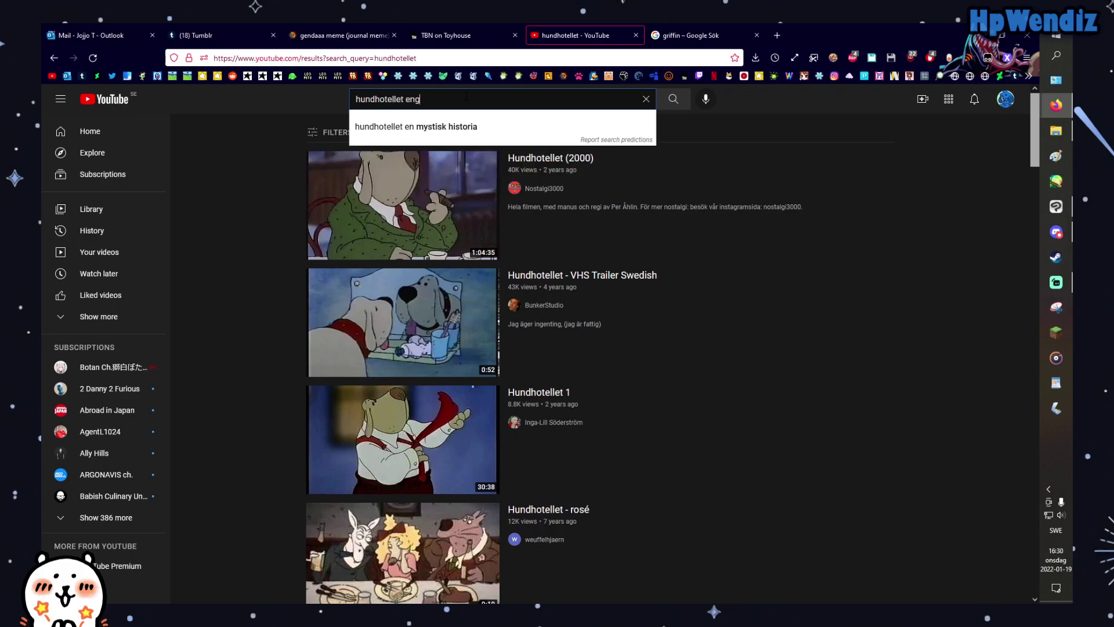
pyautogui.press('Return')
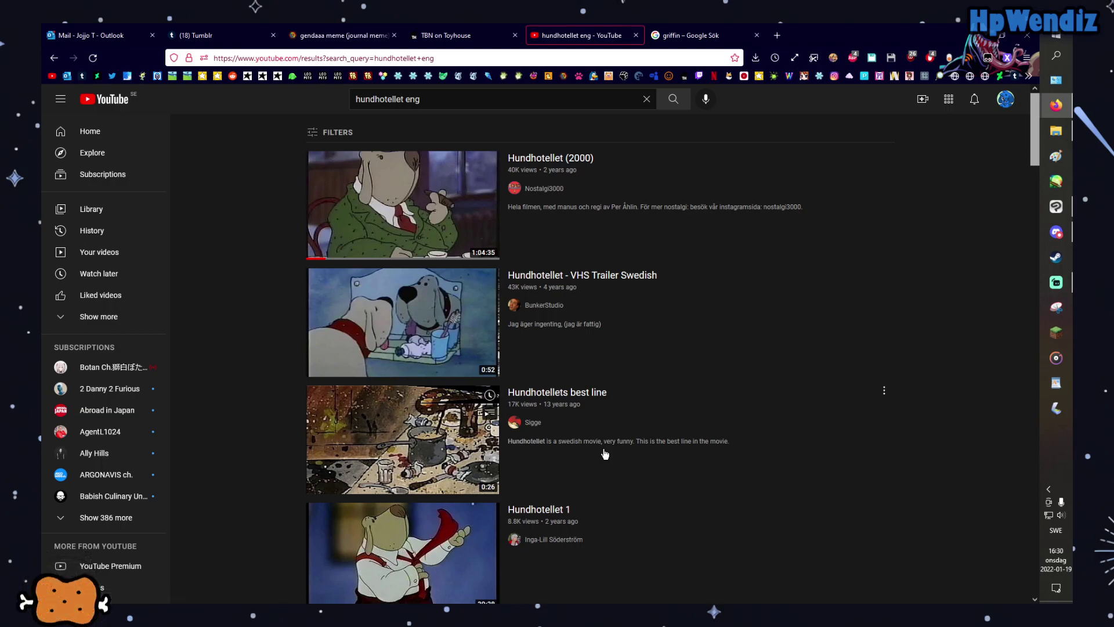
pyautogui.scroll(-2, 557, 447)
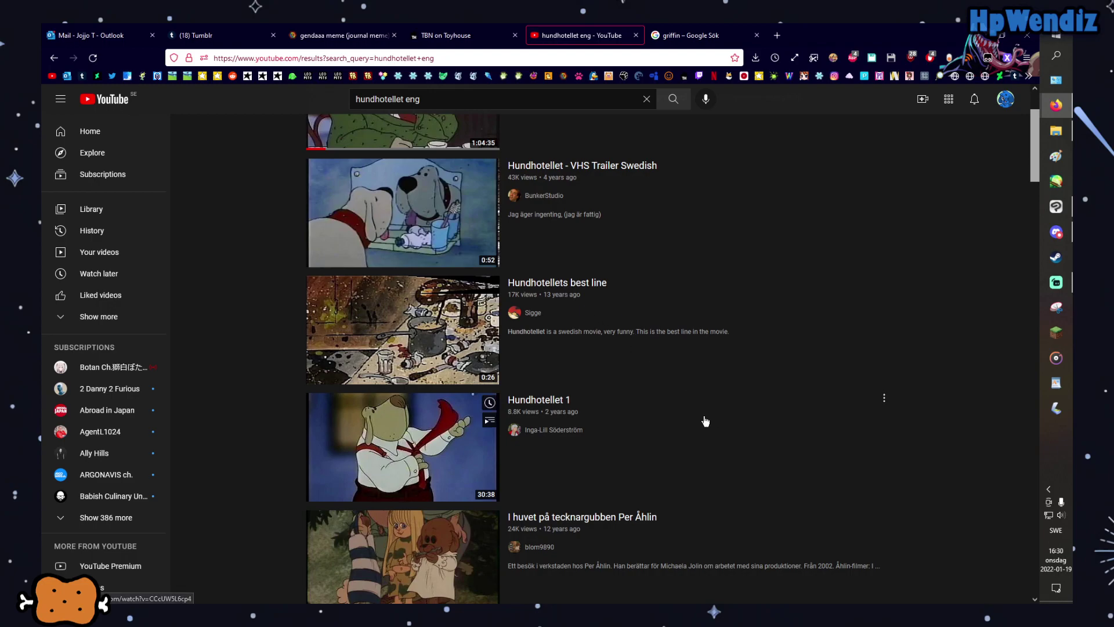
pyautogui.middleClick(548, 283)
# Step: Find and open "Dunderklumpen! with Swedish and English subtitles" in the results, adjust its volume and skip to about 34 minutes
pyautogui.scroll(-4, 622, 371)
pyautogui.scroll(-2, 622, 369)
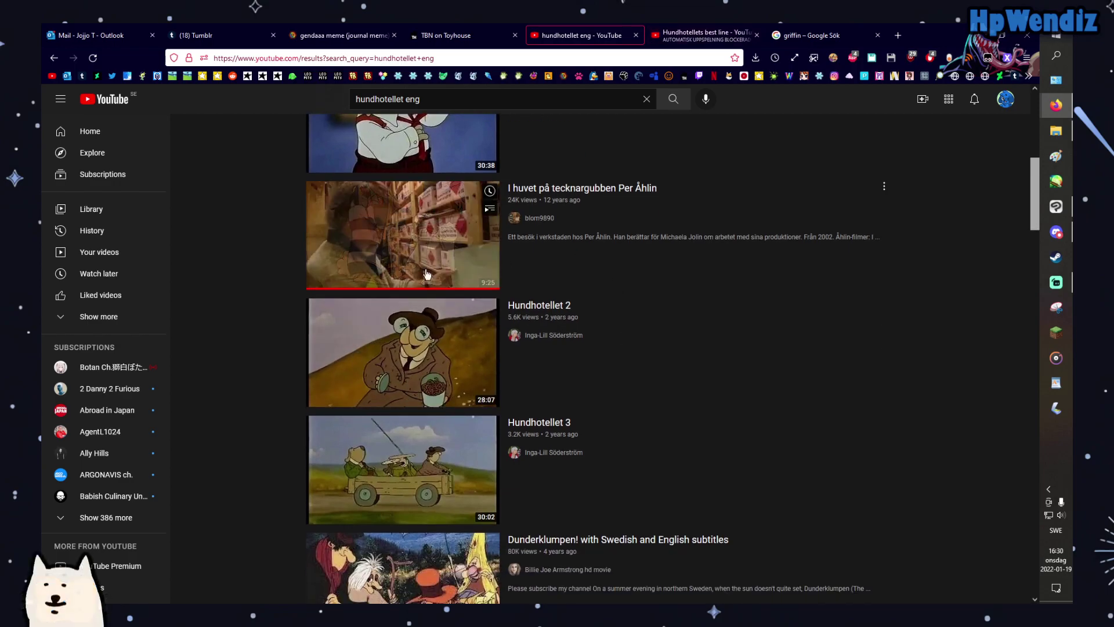
pyautogui.scroll(-4, 250, 290)
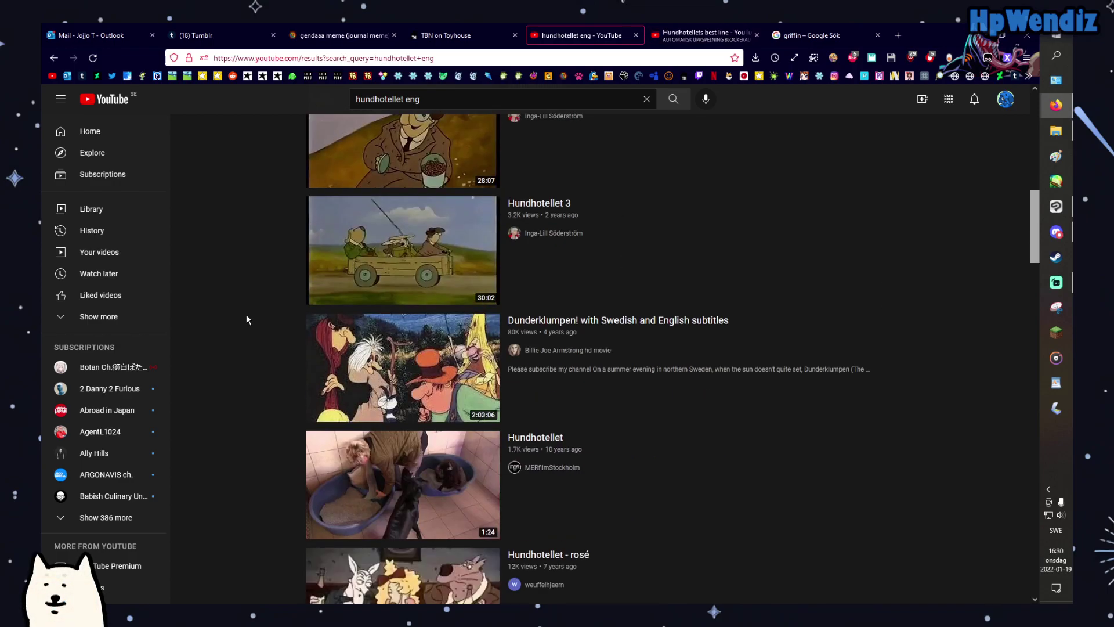
pyautogui.moveTo(622, 335)
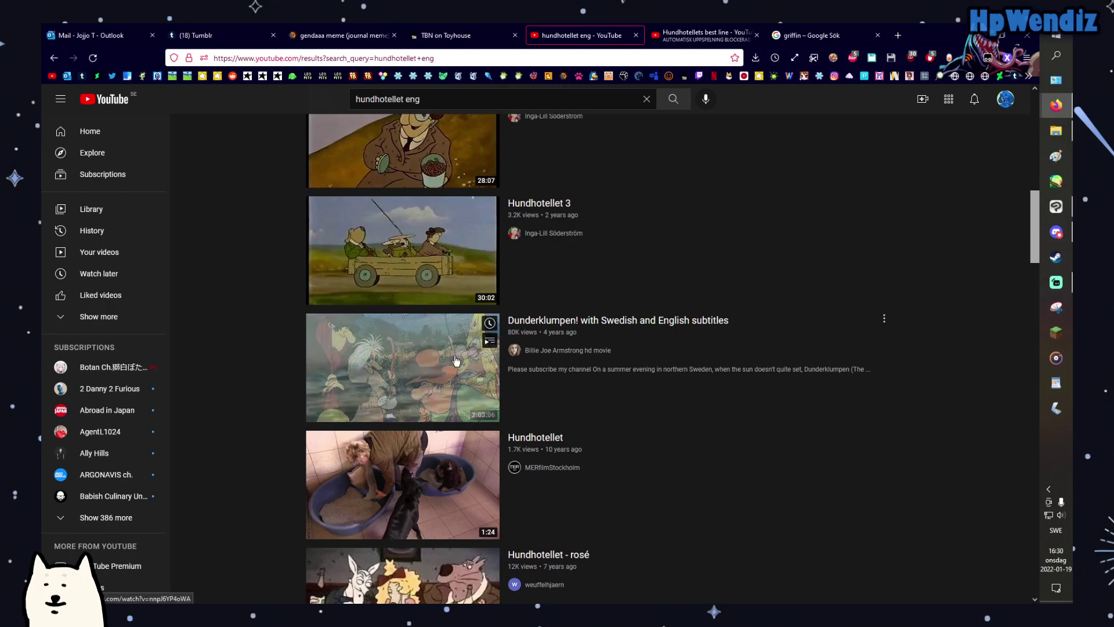
pyautogui.scroll(-6, 604, 405)
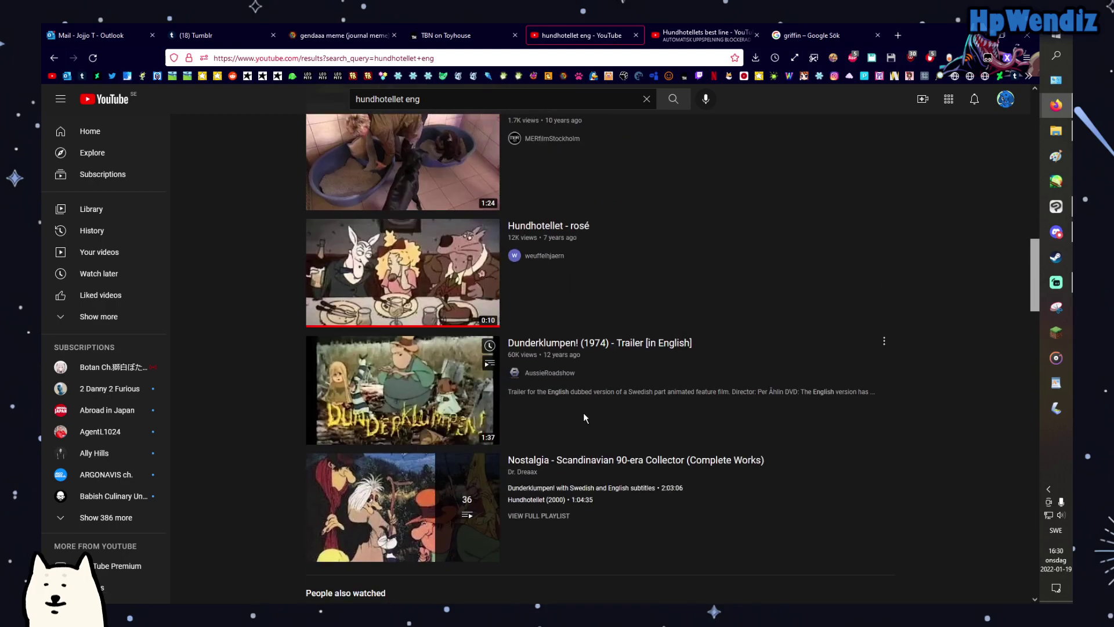
pyautogui.scroll(5, 582, 412)
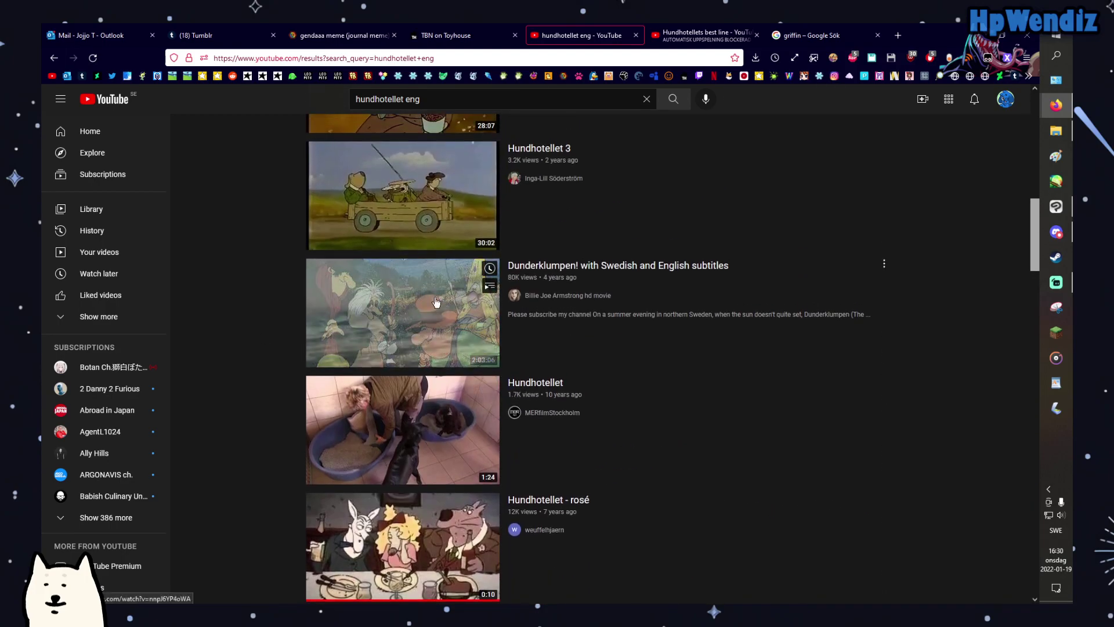
pyautogui.click(409, 359)
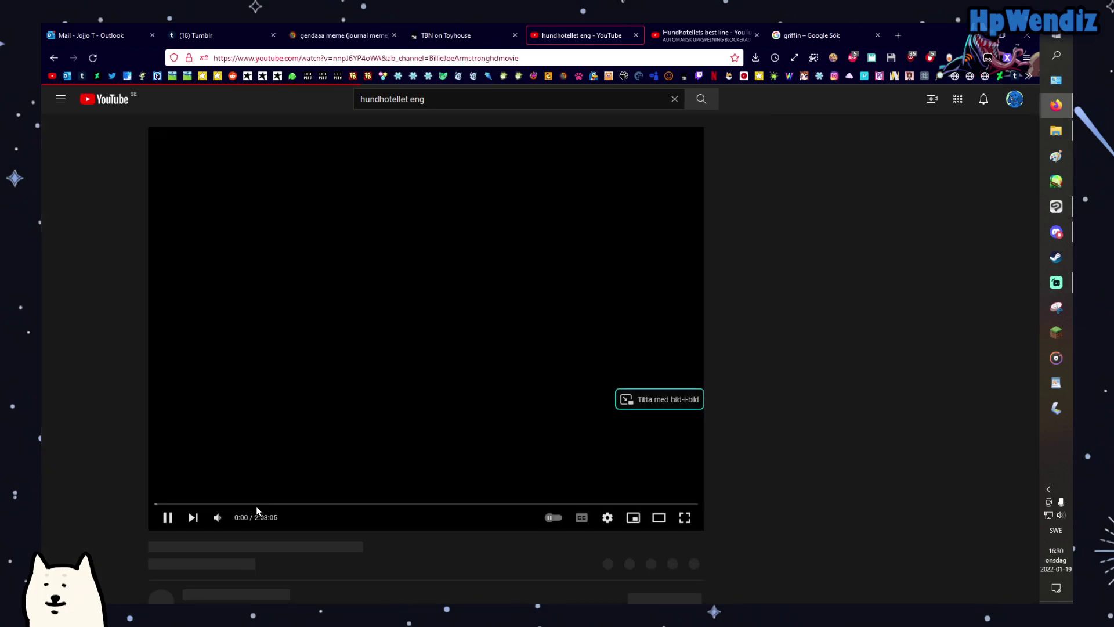
pyautogui.moveTo(236, 517); pyautogui.dragTo(252, 517)
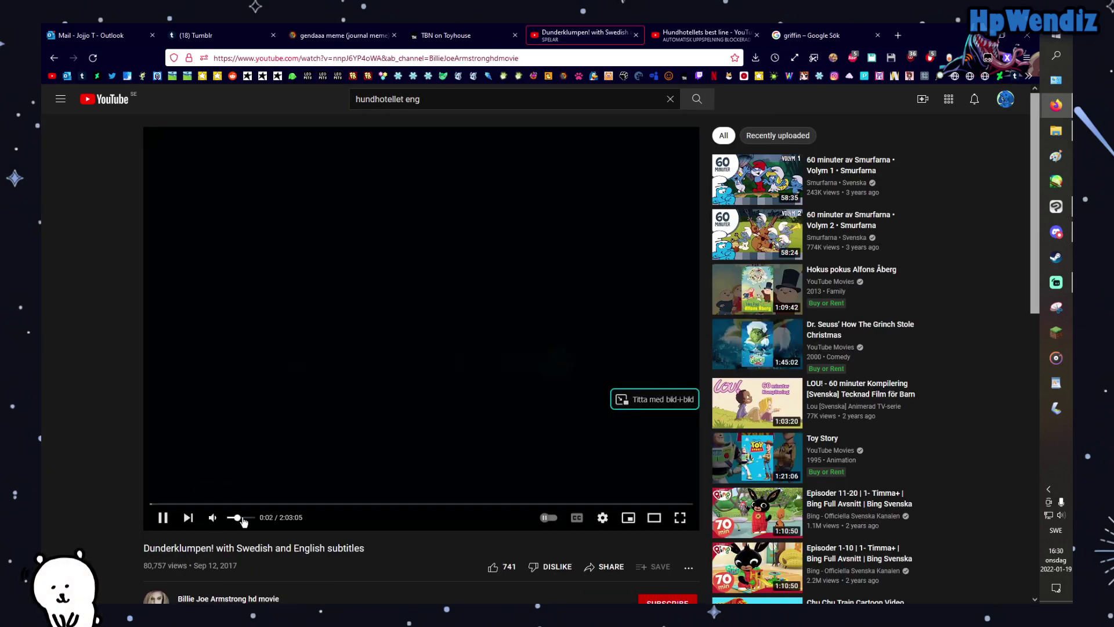
pyautogui.click(302, 504)
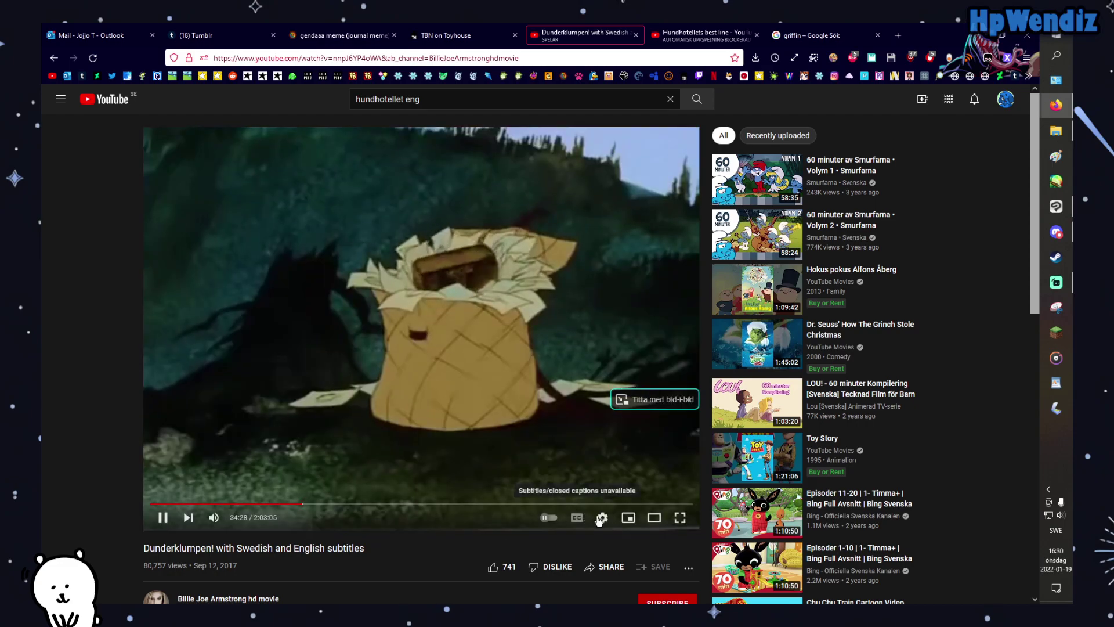
# Step: Pause the Dunderklumpen! video, close its tab, and switch back to the img642 drawing in Clip Studio Paint
pyautogui.click(467, 414)
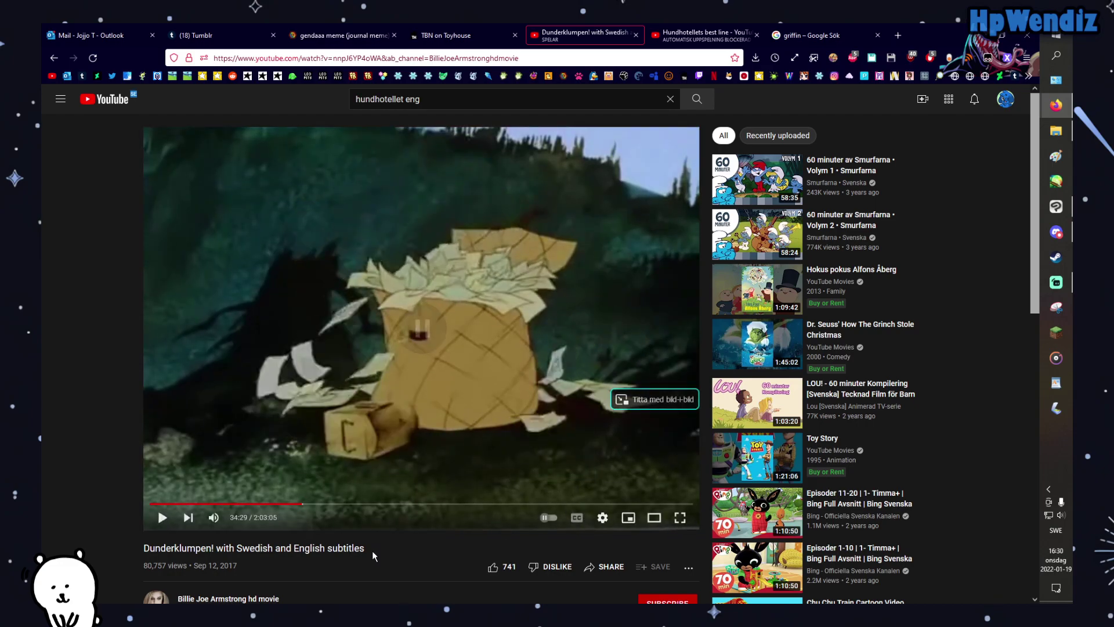
pyautogui.click(636, 35)
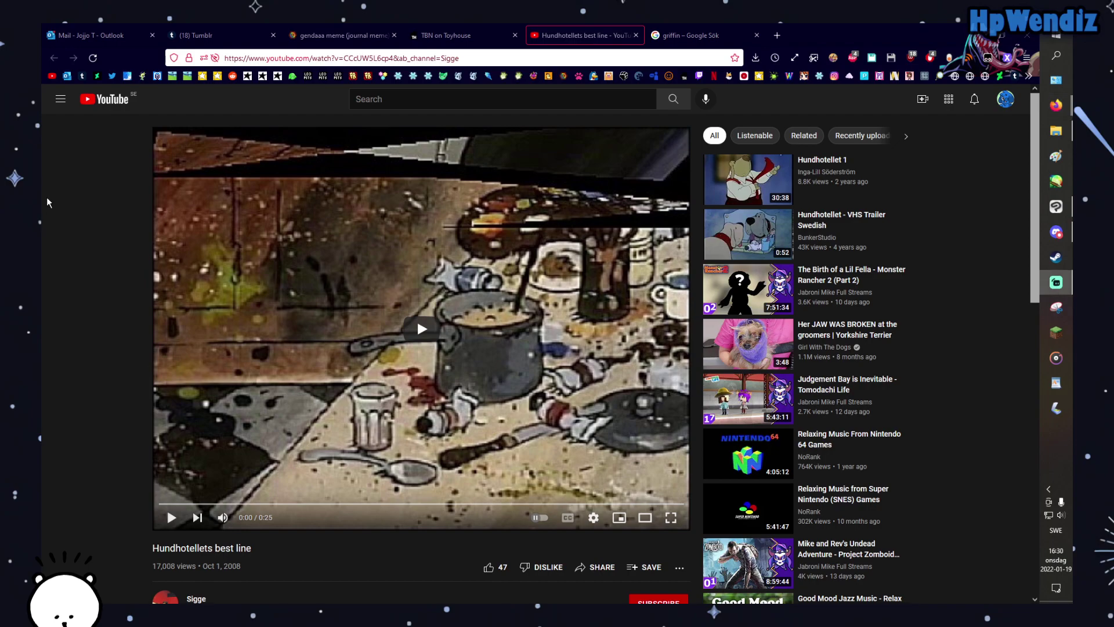
pyautogui.hotkey('alt', 'Tab')
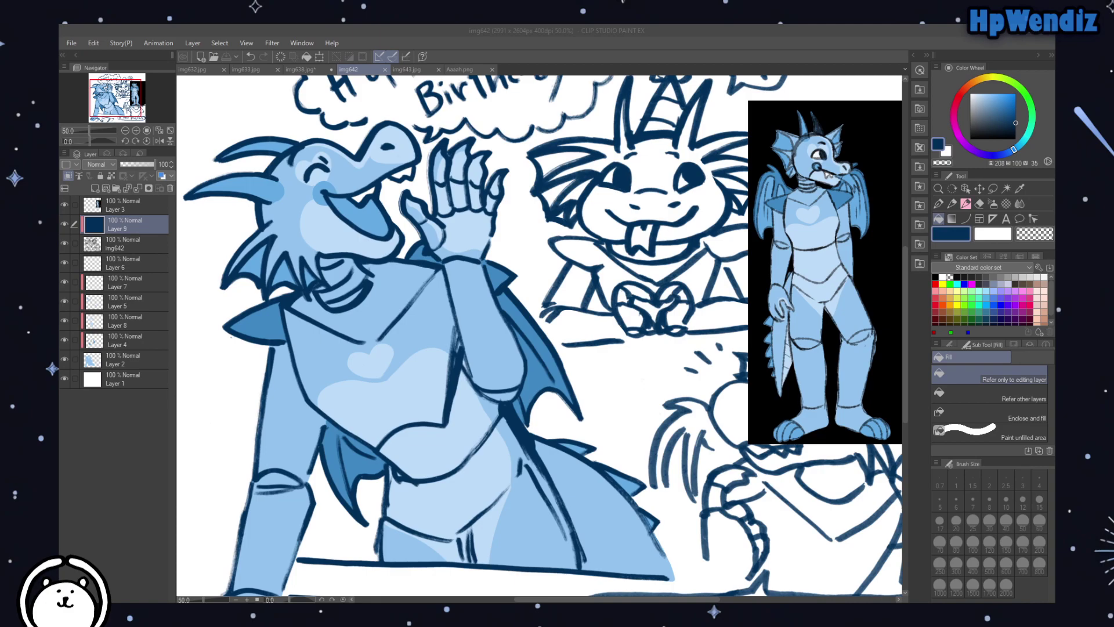
pyautogui.click(119, 446)
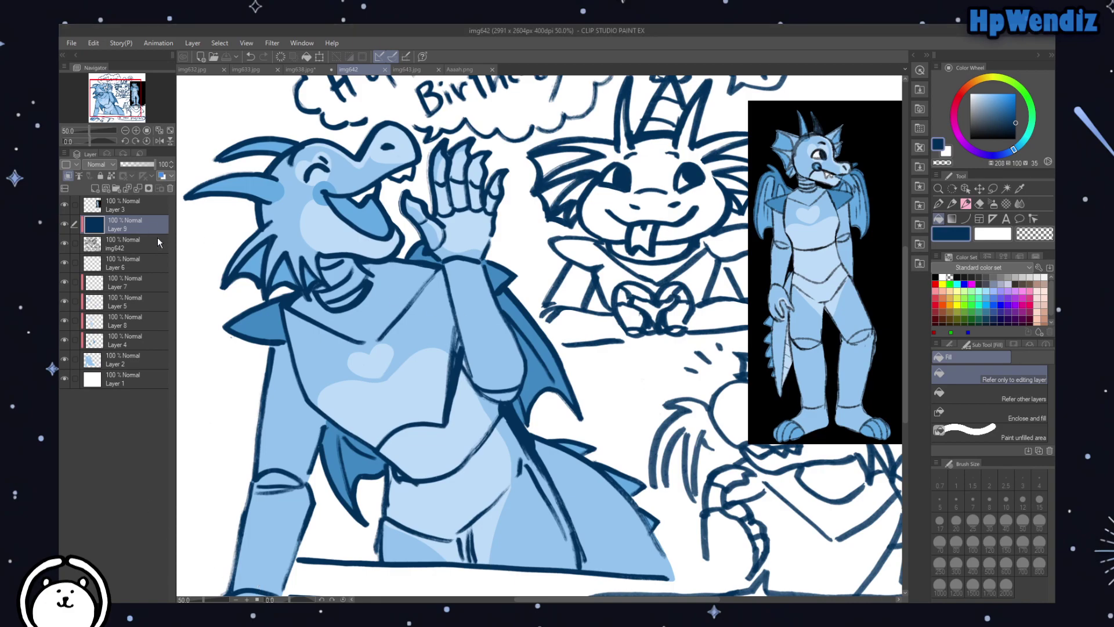
# Step: Move the reference image on Layer 3 so the pale dragon stands beside the uncoloured "A new program?" dragon
pyautogui.moveTo(123, 105)
pyautogui.mouseDown()
pyautogui.moveTo(145, 119)
pyautogui.moveTo(121, 108)
pyautogui.moveTo(141, 102)
pyautogui.mouseUp()
pyautogui.click(116, 356)
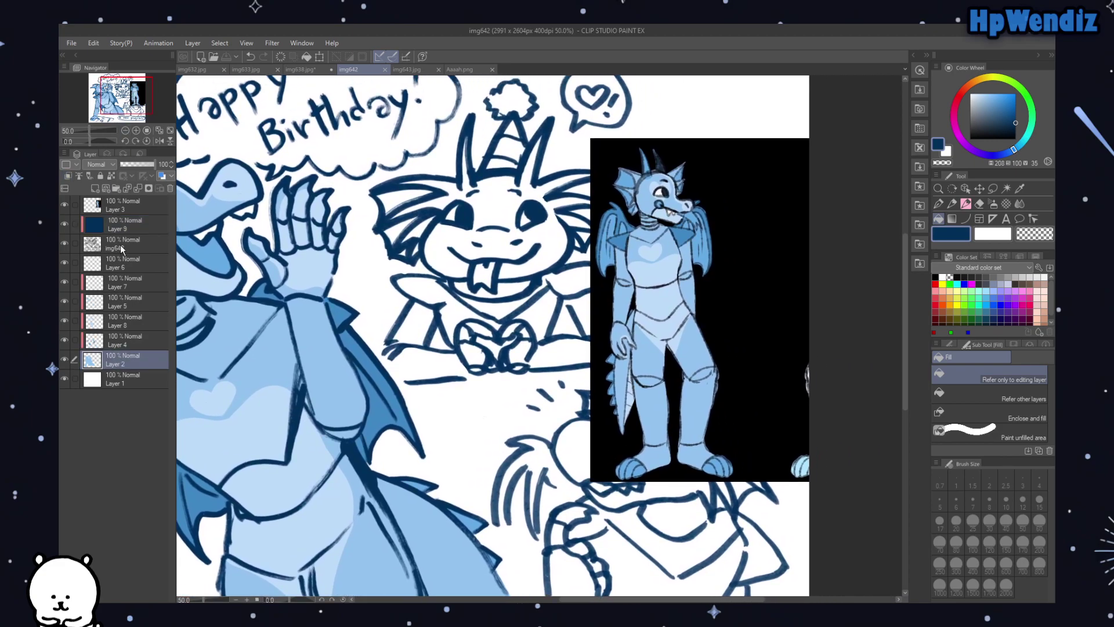
pyautogui.click(126, 208)
pyautogui.click(979, 188)
pyautogui.moveTo(731, 407); pyautogui.dragTo(296, 465)
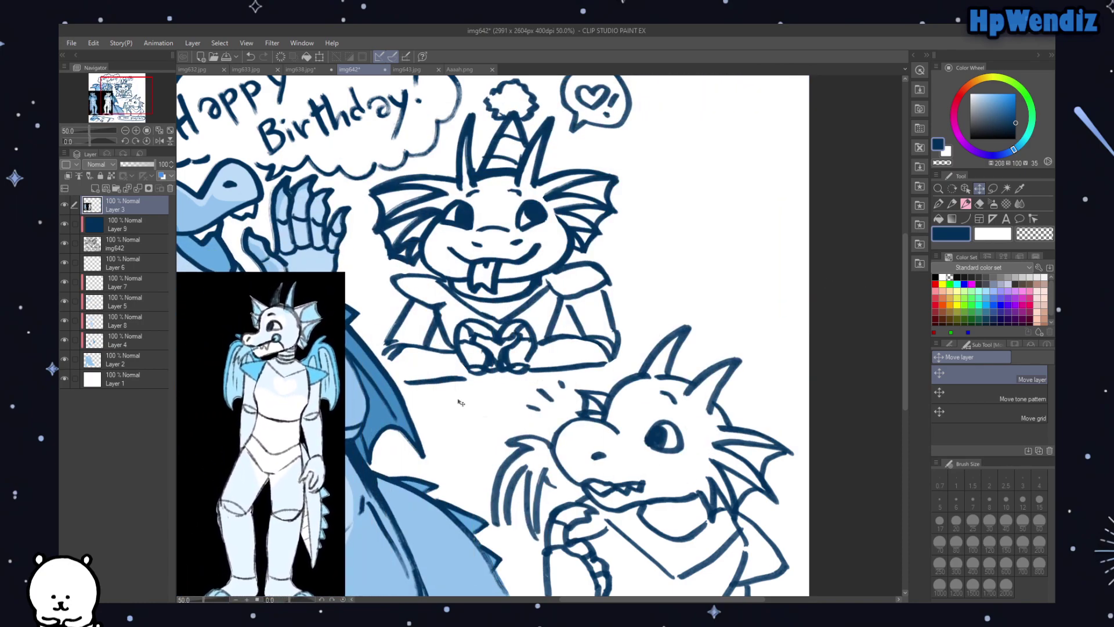
pyautogui.moveTo(905, 338); pyautogui.dragTo(905, 388)
pyautogui.moveTo(289, 284); pyautogui.dragTo(290, 291)
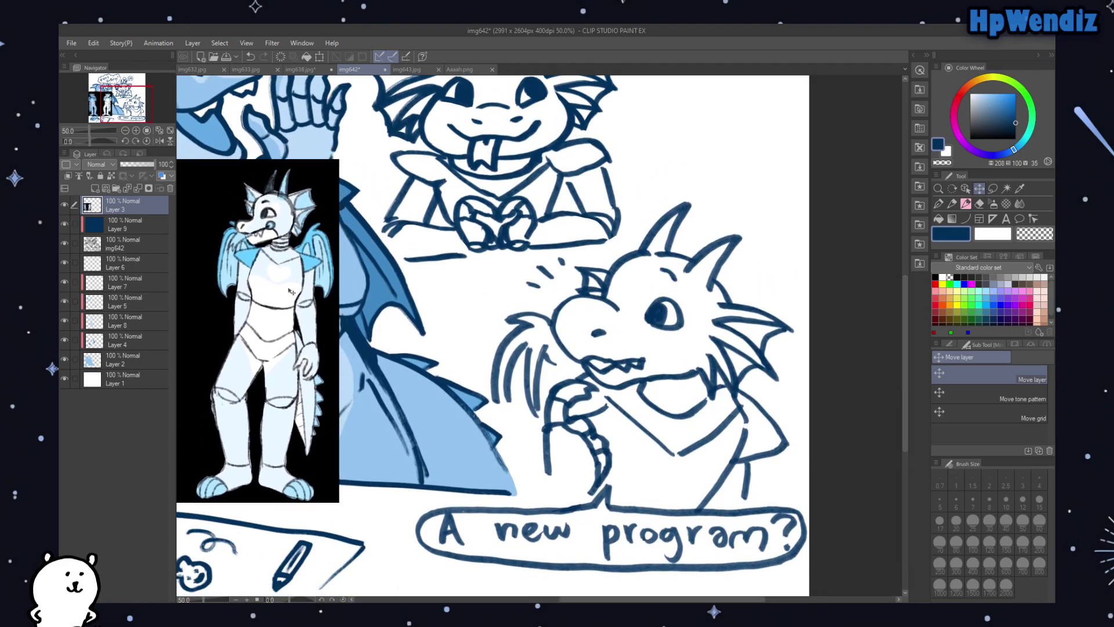
# Step: On Layer 2, use the reference's pale blue and a size 20 Mapping pen to close the outline gap beside the "A new program?" dragon's arm
pyautogui.click(123, 361)
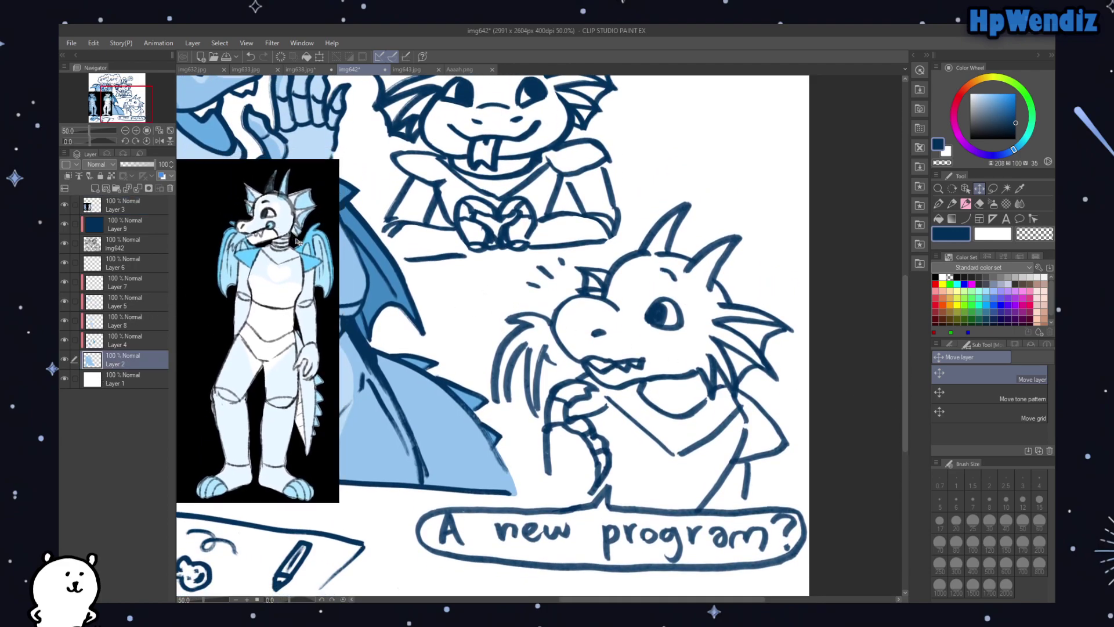
pyautogui.keyDown('alt'); pyautogui.click(297, 236); pyautogui.keyUp('alt')
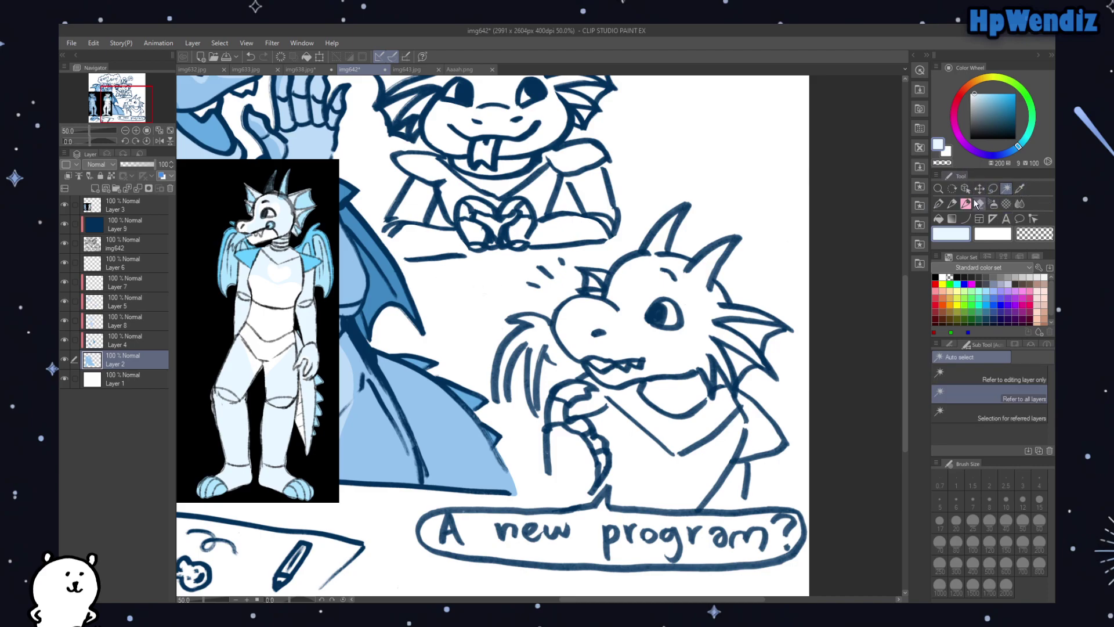
pyautogui.click(938, 203)
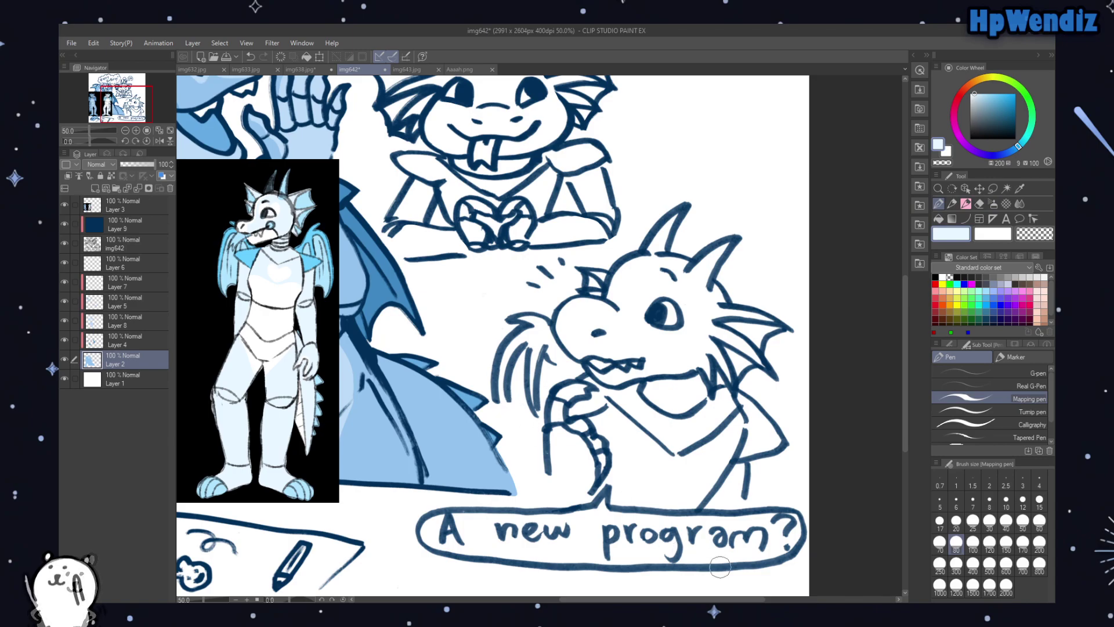
pyautogui.click(956, 524)
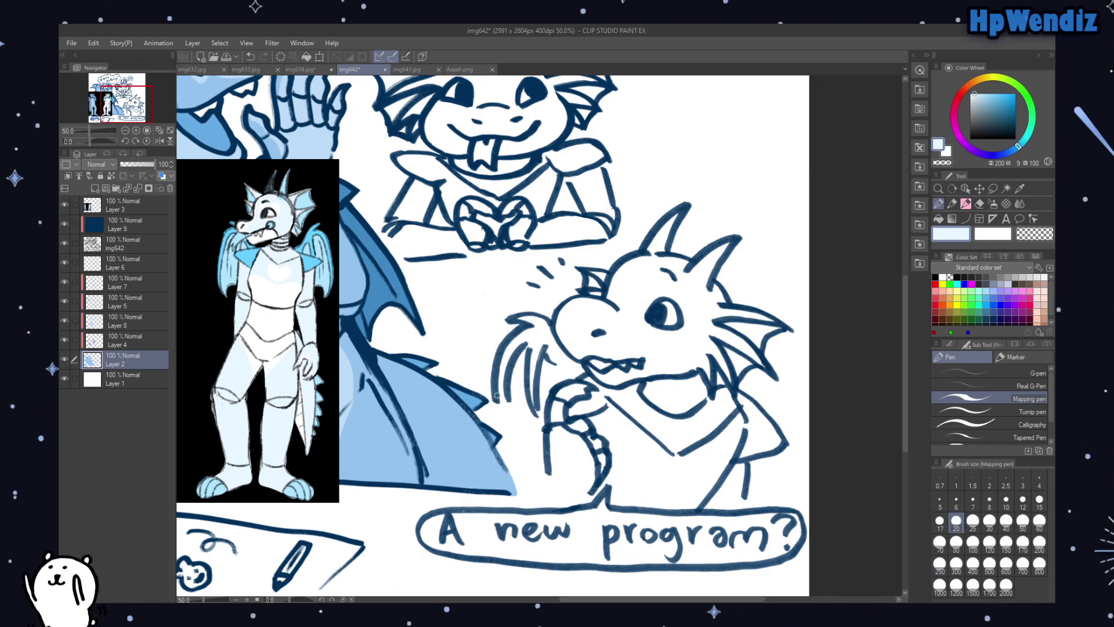
pyautogui.moveTo(496, 396)
pyautogui.mouseDown()
pyautogui.moveTo(507, 433)
pyautogui.moveTo(574, 488)
pyautogui.mouseUp()
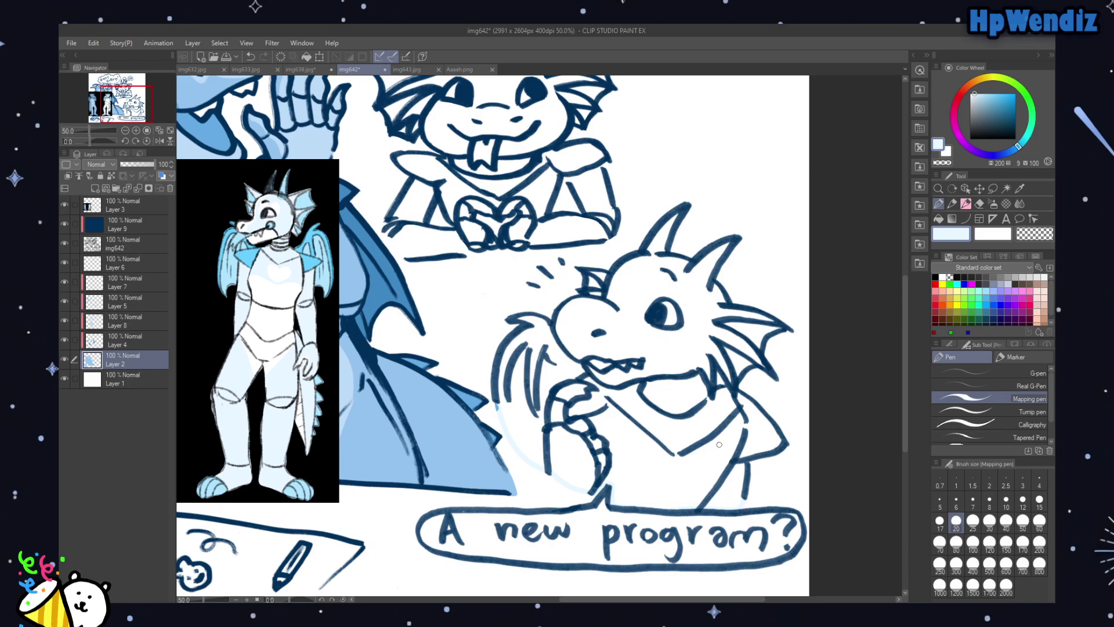
# Step: Try auto-selecting the white background around the "A new program?" dragon to test its outline, and clear the selection
pyautogui.press('w')
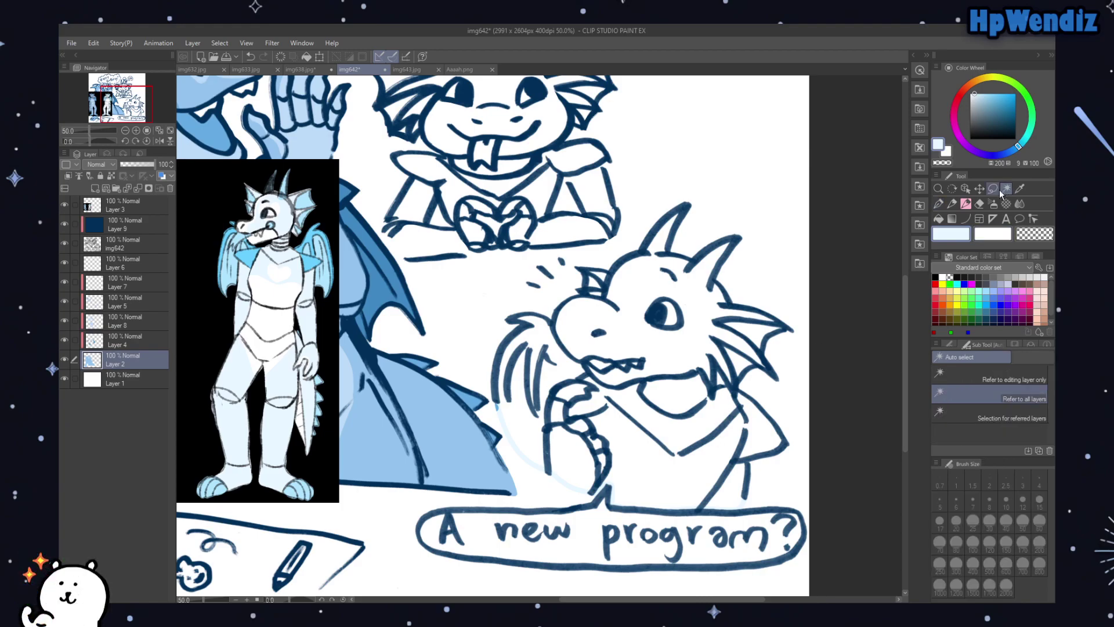
pyautogui.click(789, 275)
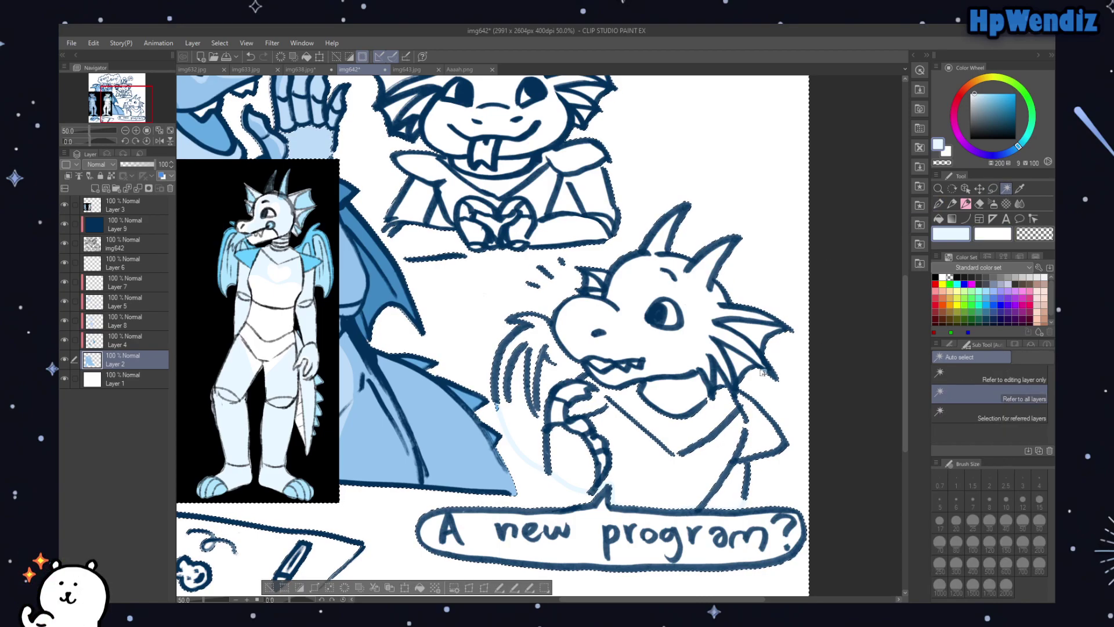
pyautogui.click(269, 586)
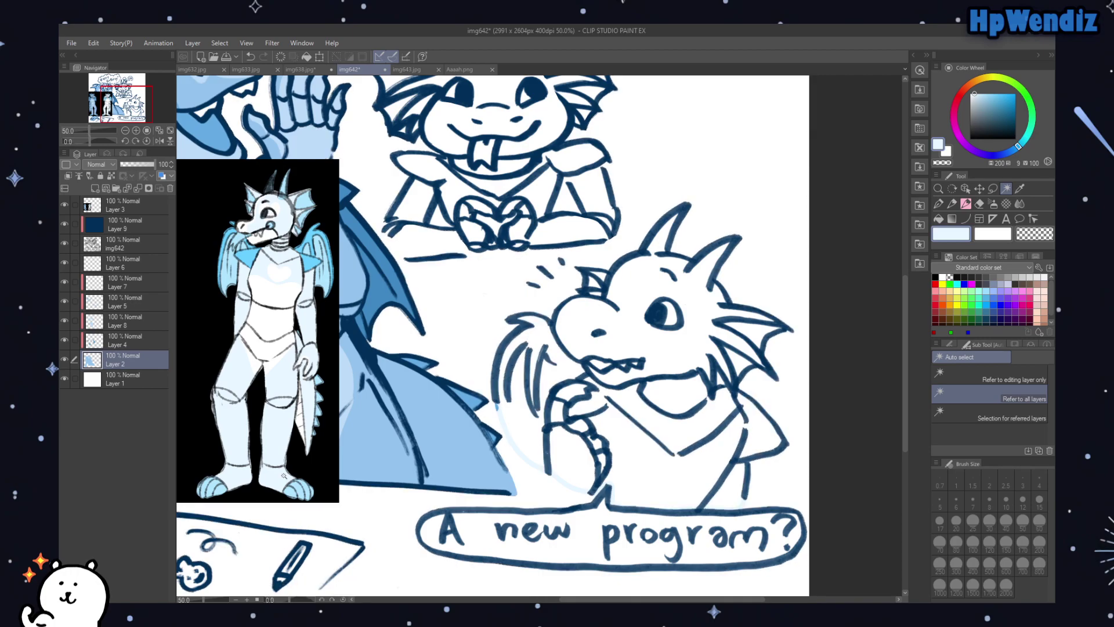
# Step: Switch back to the drawing tools to continue the pale blue boundary of the "A new program?" dragon on Layer 2
pyautogui.click(136, 130)
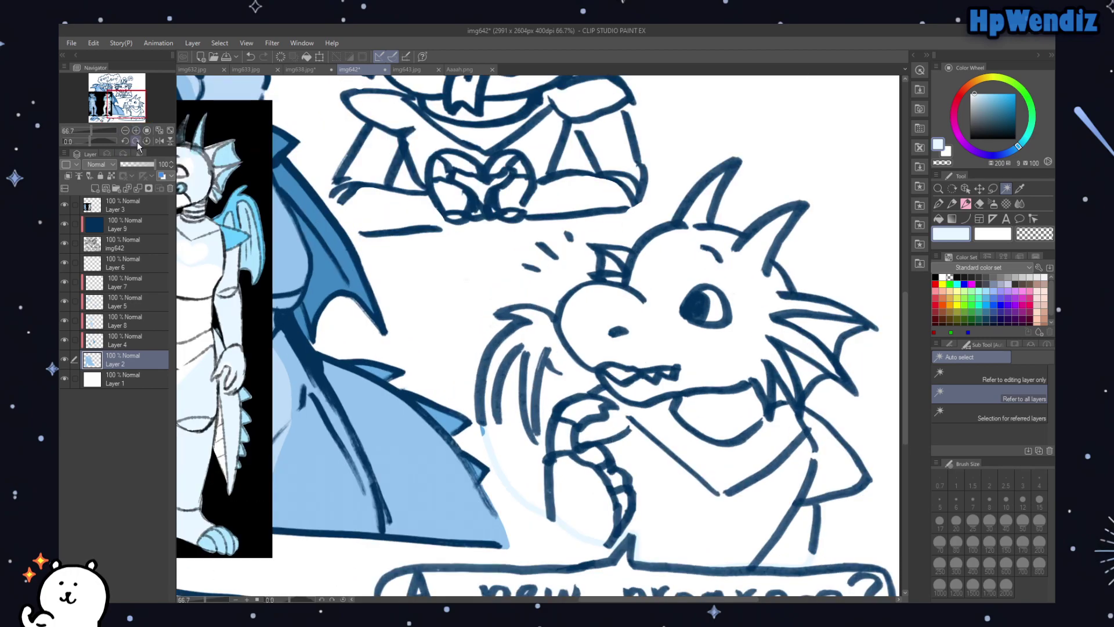
pyautogui.click(938, 204)
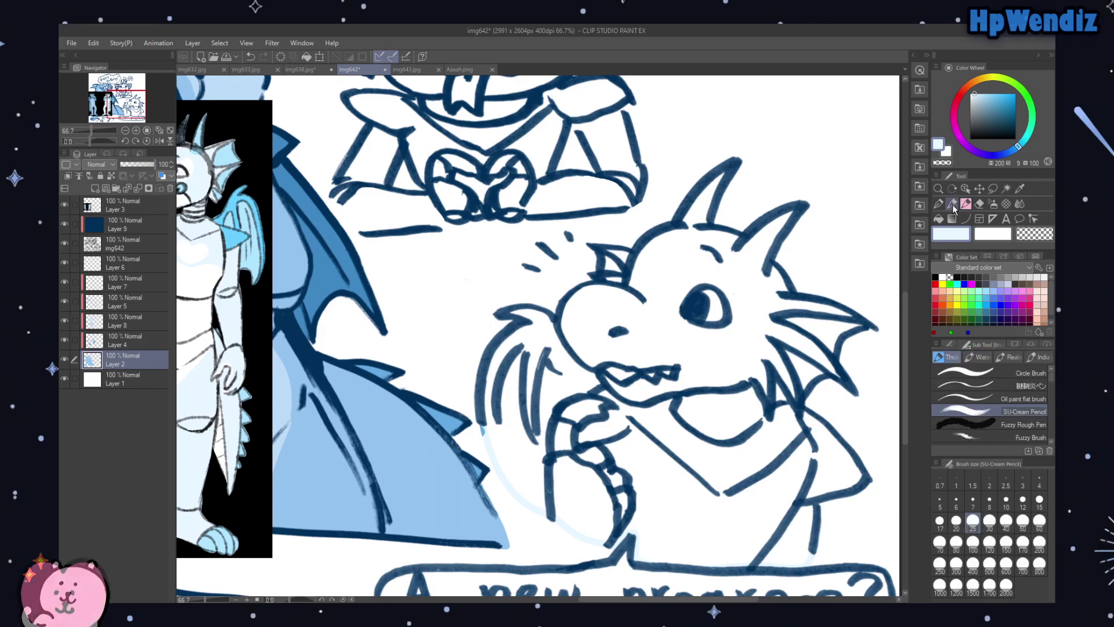
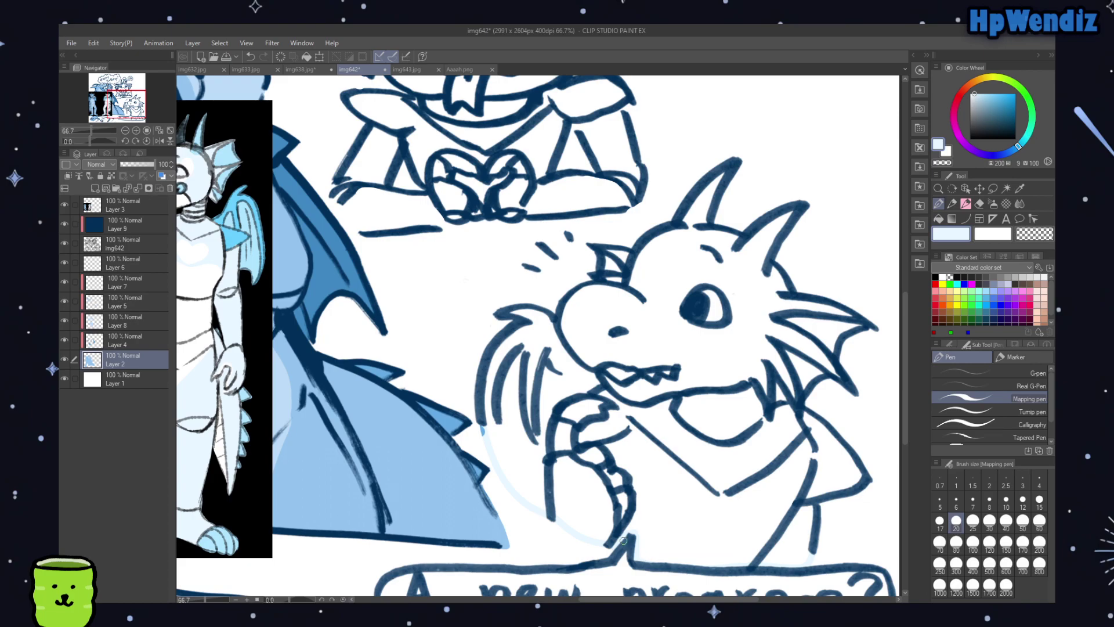
# Step: Close the remaining outline gaps around the "A new program?" dragon's body, fin, horns and wing in pale blue on Layer 2
pyautogui.moveTo(620, 598); pyautogui.dragTo(638, 599)
pyautogui.moveTo(906, 332); pyautogui.dragTo(906, 361)
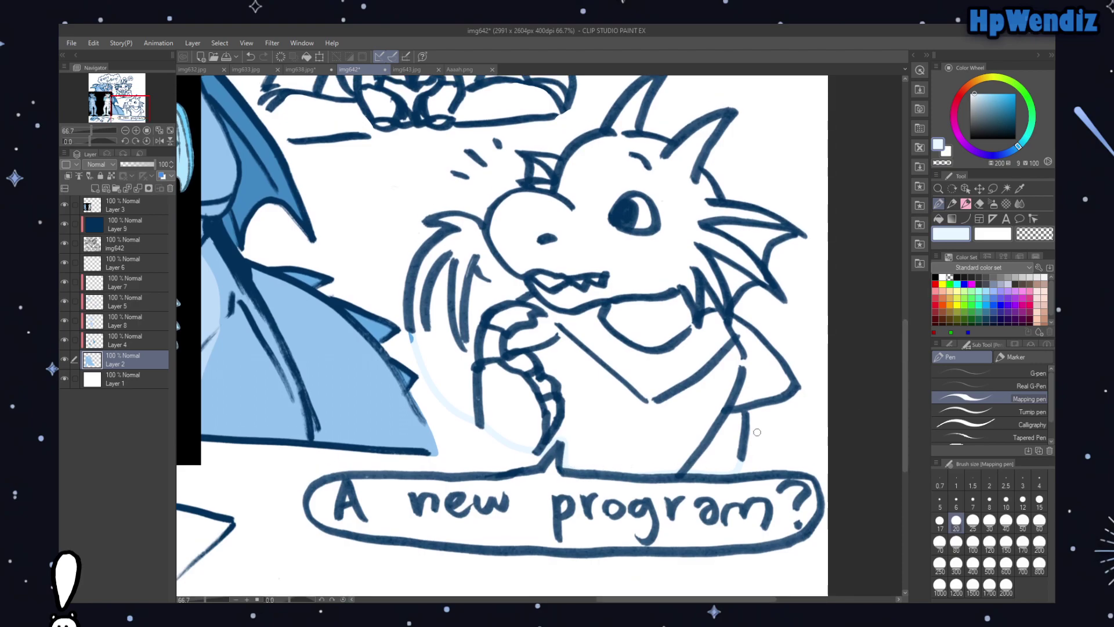
pyautogui.moveTo(736, 462)
pyautogui.mouseDown()
pyautogui.moveTo(743, 412)
pyautogui.moveTo(790, 386)
pyautogui.moveTo(751, 332)
pyautogui.moveTo(728, 320)
pyautogui.mouseUp()
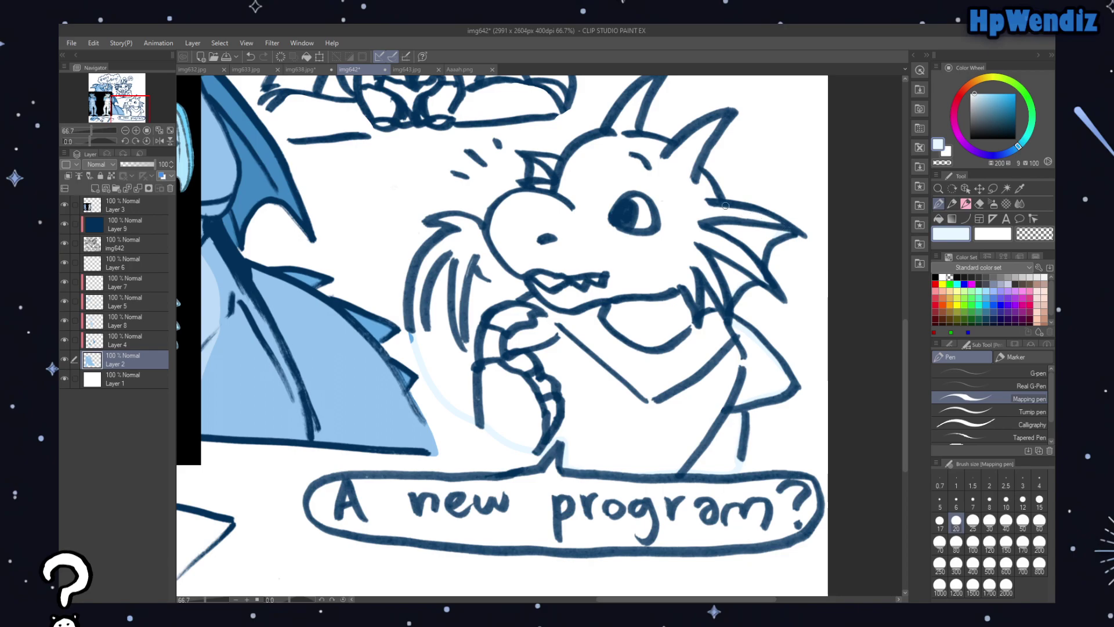
pyautogui.moveTo(718, 202); pyautogui.dragTo(782, 225)
pyautogui.moveTo(663, 143)
pyautogui.mouseDown()
pyautogui.moveTo(630, 137)
pyautogui.moveTo(653, 79)
pyautogui.mouseUp()
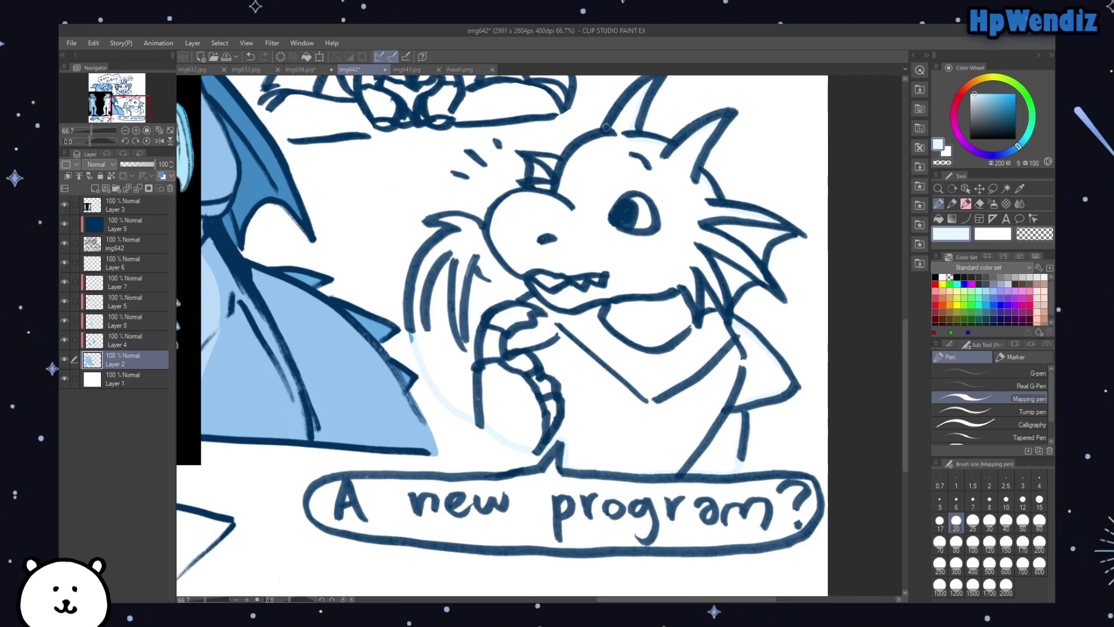
pyautogui.moveTo(602, 134)
pyautogui.mouseDown()
pyautogui.moveTo(563, 163)
pyautogui.moveTo(539, 159)
pyautogui.moveTo(550, 161)
pyautogui.mouseUp()
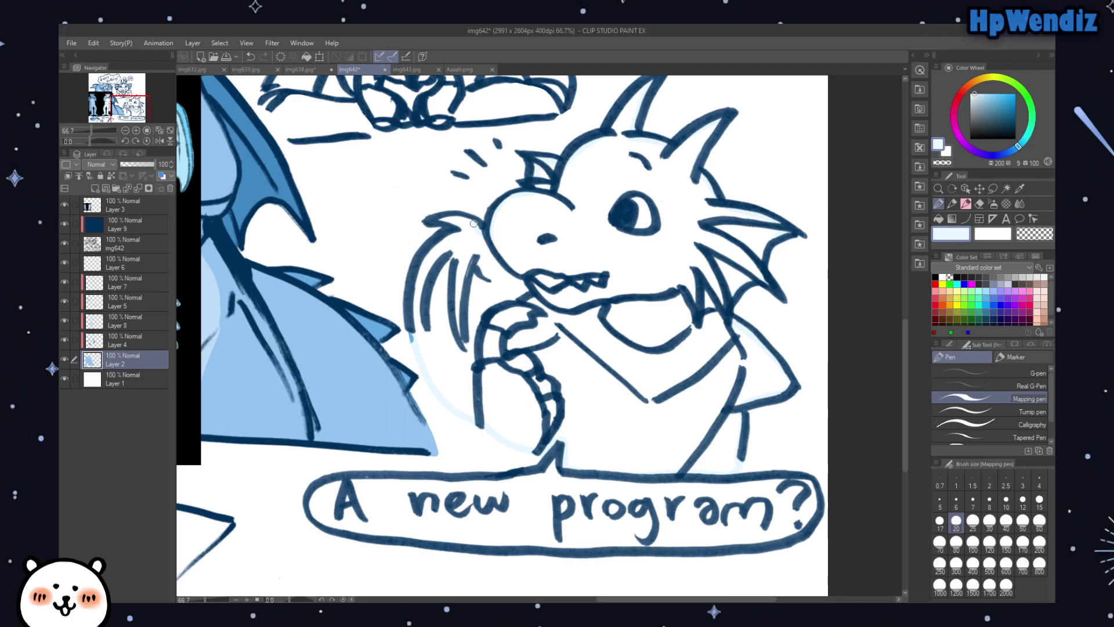
pyautogui.moveTo(439, 220); pyautogui.dragTo(465, 218)
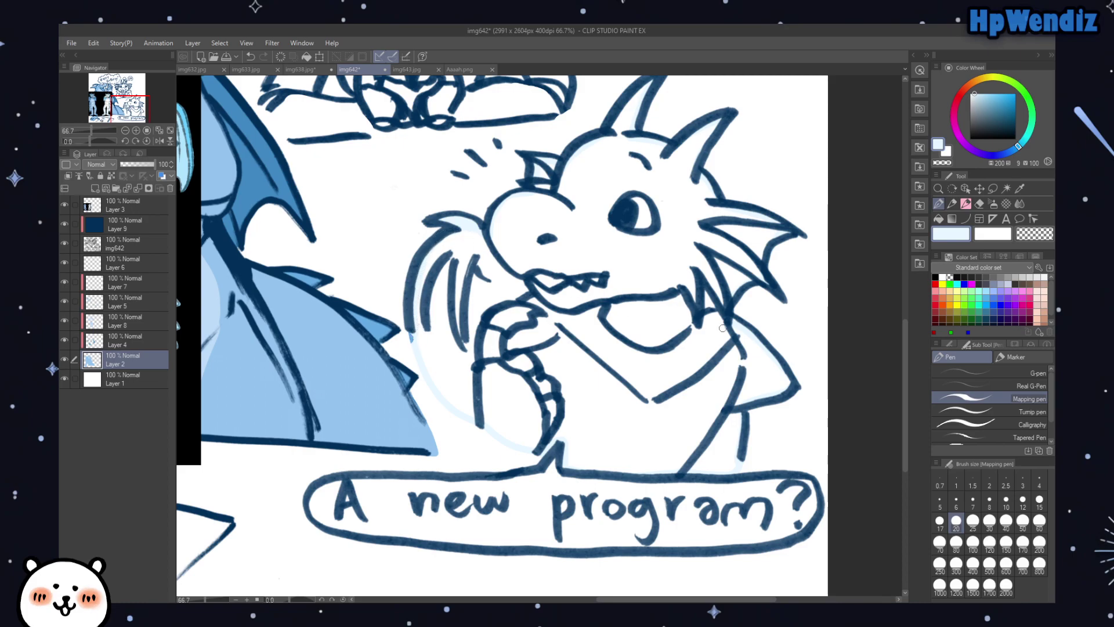
# Step: Fill the dragon with the pale blue on Layer 2 and extend the colour along the lower wing with the Mapping pen
pyautogui.click(938, 219)
pyautogui.click(715, 451)
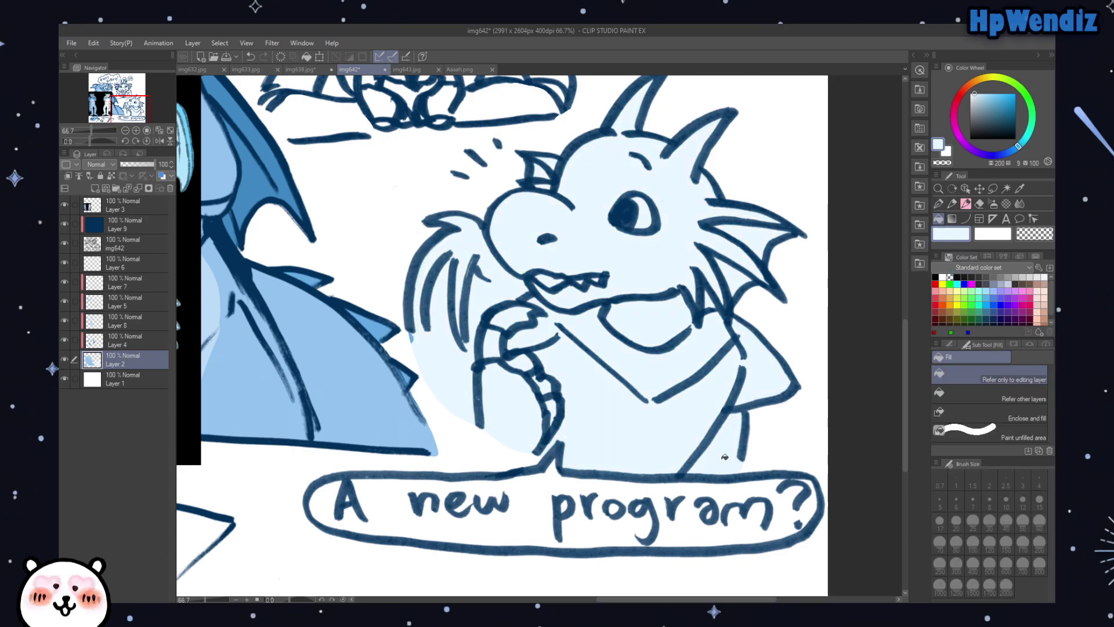
pyautogui.click(938, 204)
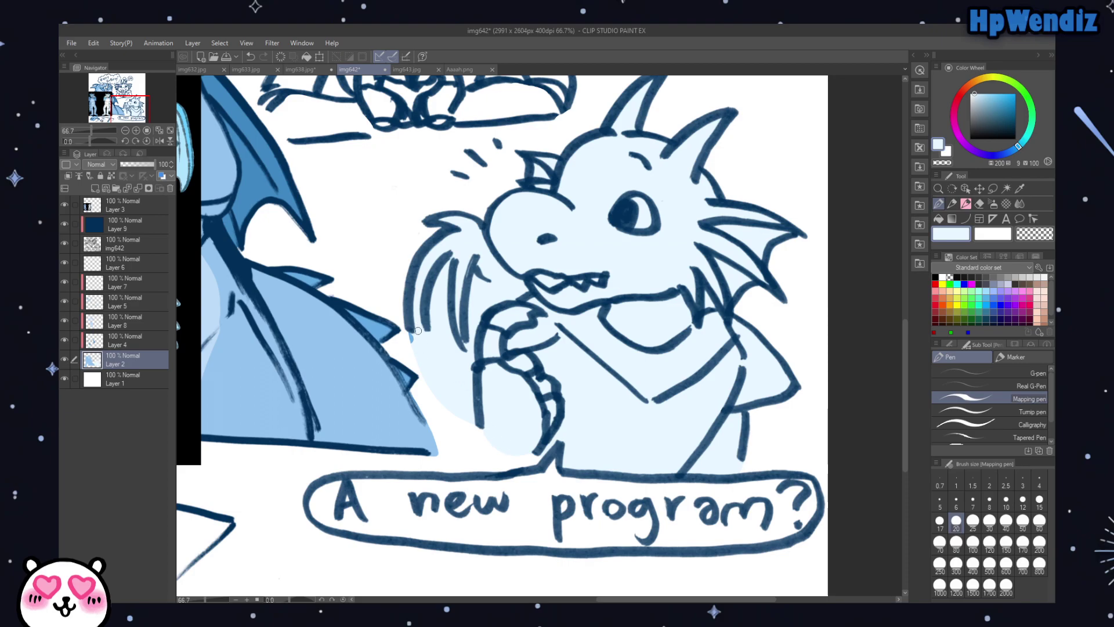
pyautogui.moveTo(411, 323)
pyautogui.mouseDown()
pyautogui.moveTo(422, 387)
pyautogui.moveTo(451, 436)
pyautogui.mouseUp()
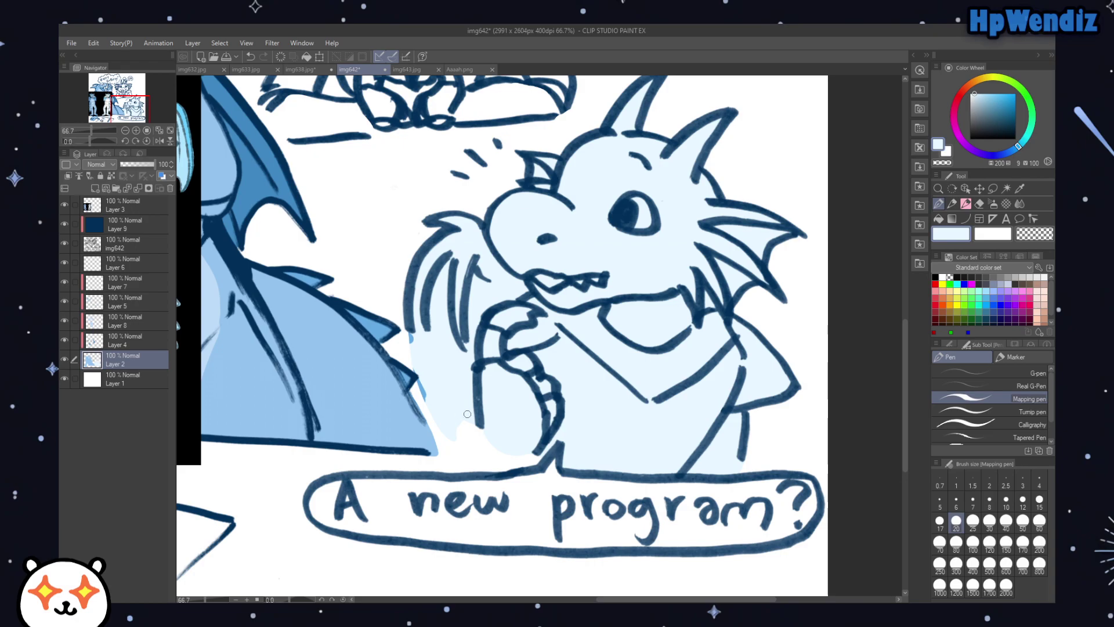
# Step: Toggle Layers 4, 8 and 5 to find the stray mid-blue beside the dragon's wing, and erase it on Layer 5
pyautogui.click(66, 340)
pyautogui.click(66, 339)
pyautogui.click(65, 320)
pyautogui.click(65, 320)
pyautogui.click(64, 300)
pyautogui.click(64, 301)
pyautogui.click(117, 300)
pyautogui.press('e')
pyautogui.moveTo(416, 344)
pyautogui.mouseDown()
pyautogui.moveTo(434, 404)
pyautogui.moveTo(420, 366)
pyautogui.mouseUp()
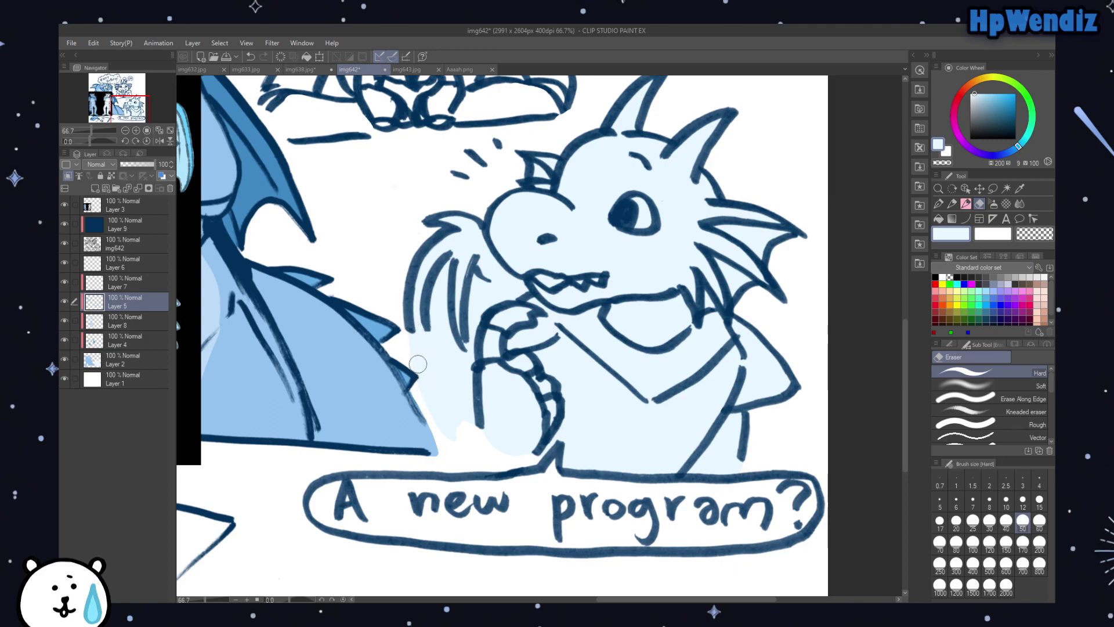
# Step: Pick the reference's bright sky blue and paint the shoulder piece below the snout on Layer 4 with a size 80 Mapping pen
pyautogui.click(112, 358)
pyautogui.moveTo(123, 110); pyautogui.dragTo(124, 105)
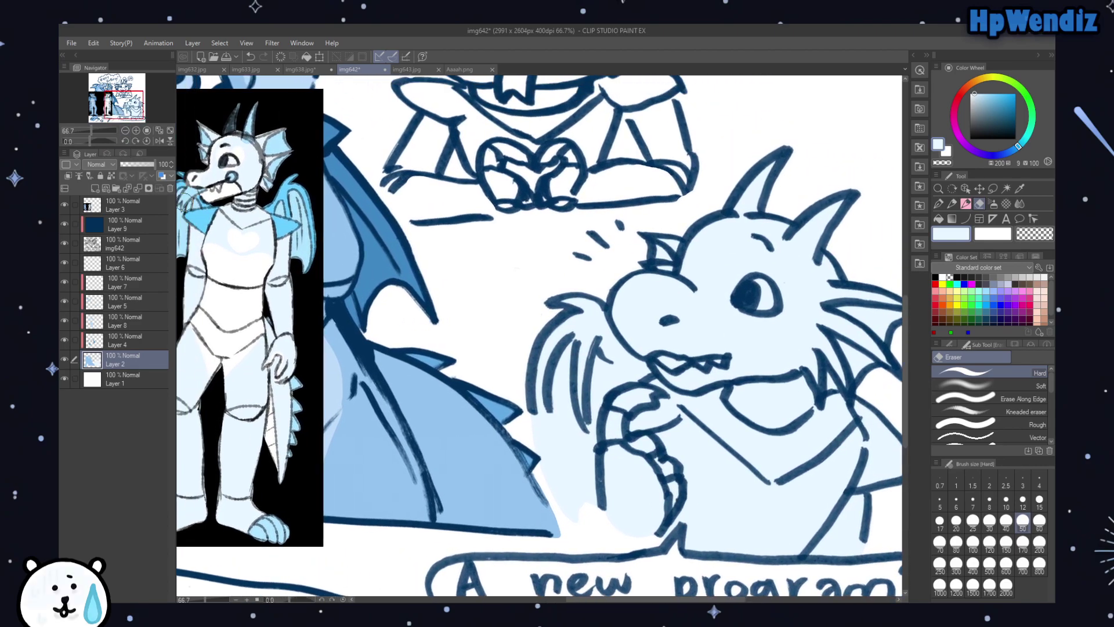
pyautogui.keyDown('alt'); pyautogui.click(186, 204); pyautogui.keyUp('alt')
pyautogui.click(66, 339)
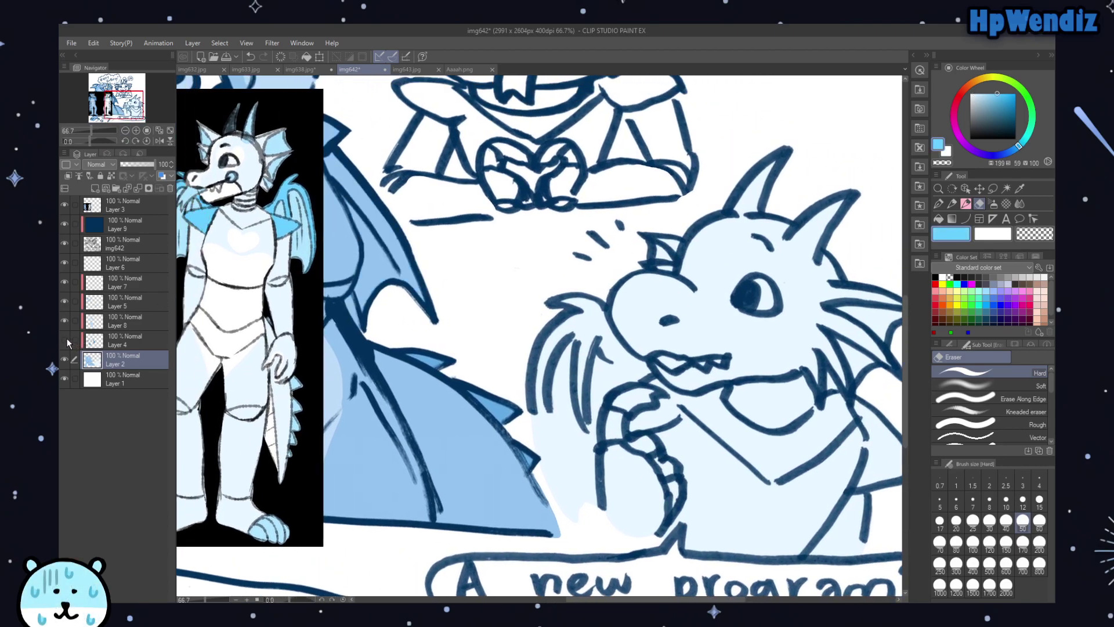
pyautogui.click(65, 339)
pyautogui.click(103, 339)
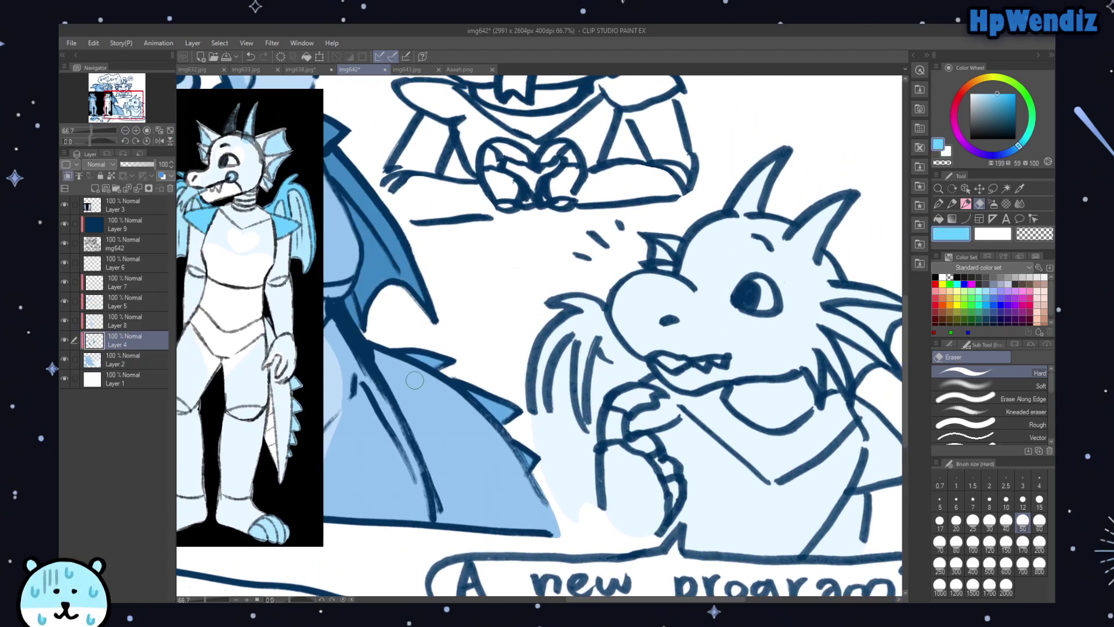
pyautogui.click(938, 204)
pyautogui.click(956, 541)
pyautogui.moveTo(659, 419)
pyautogui.mouseDown()
pyautogui.moveTo(637, 424)
pyautogui.moveTo(664, 404)
pyautogui.moveTo(678, 413)
pyautogui.moveTo(649, 384)
pyautogui.moveTo(671, 399)
pyautogui.mouseUp()
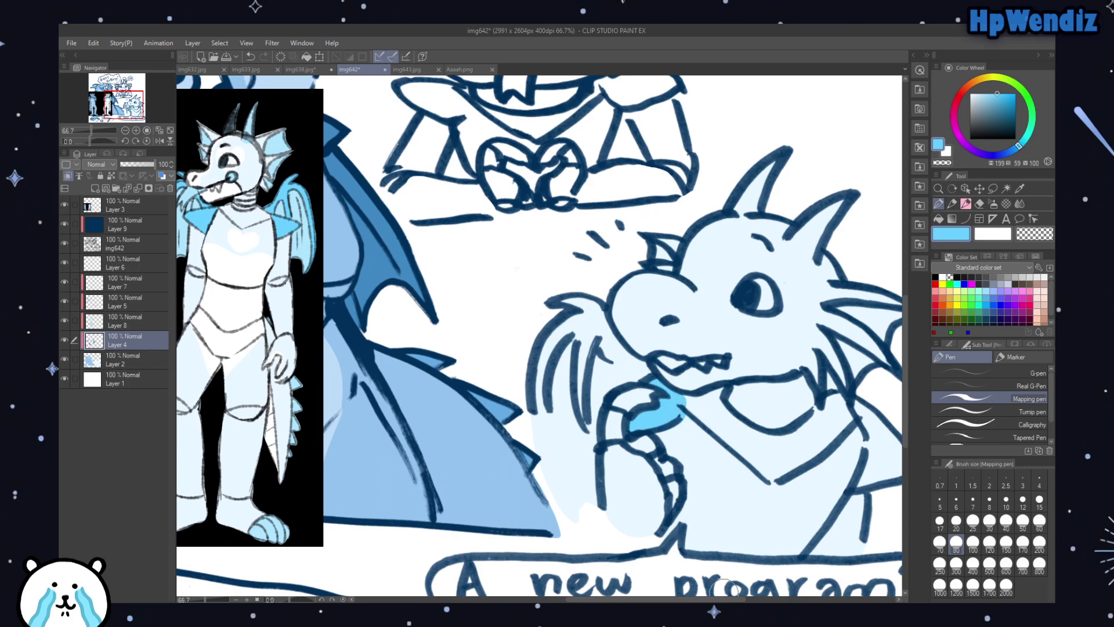
# Step: Paint the dragon's other shoulder piece bright sky blue on Layer 4 and tidy its edge with the hard eraser
pyautogui.moveTo(686, 598); pyautogui.dragTo(727, 599)
pyautogui.moveTo(702, 480)
pyautogui.mouseDown()
pyautogui.moveTo(717, 448)
pyautogui.moveTo(703, 408)
pyautogui.moveTo(717, 420)
pyautogui.moveTo(701, 400)
pyautogui.moveTo(722, 474)
pyautogui.mouseUp()
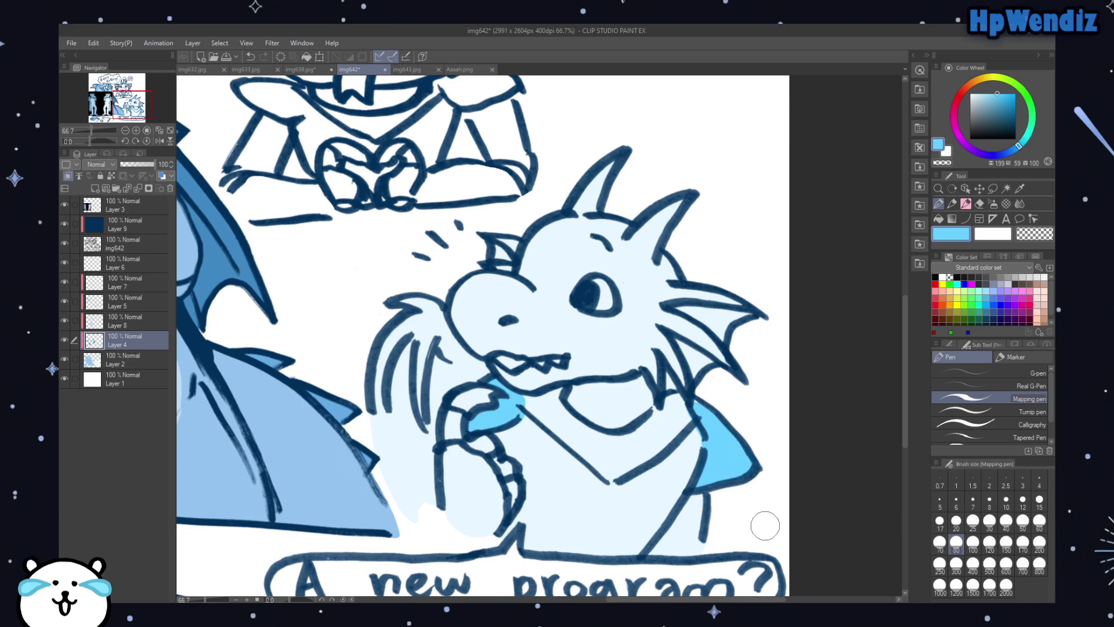
pyautogui.click(979, 204)
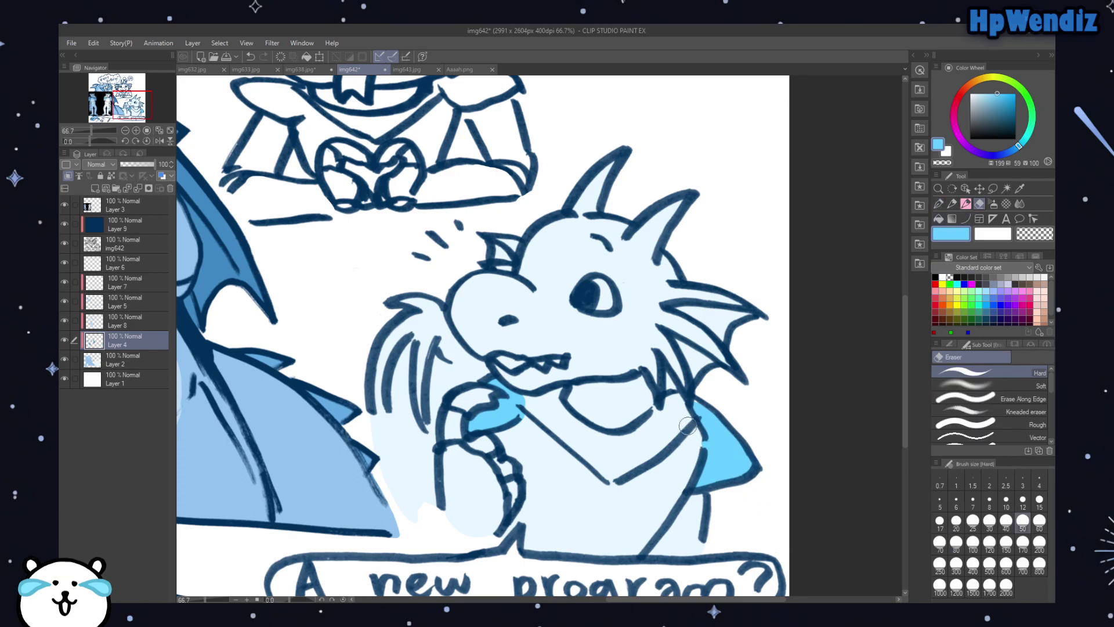
pyautogui.click(939, 203)
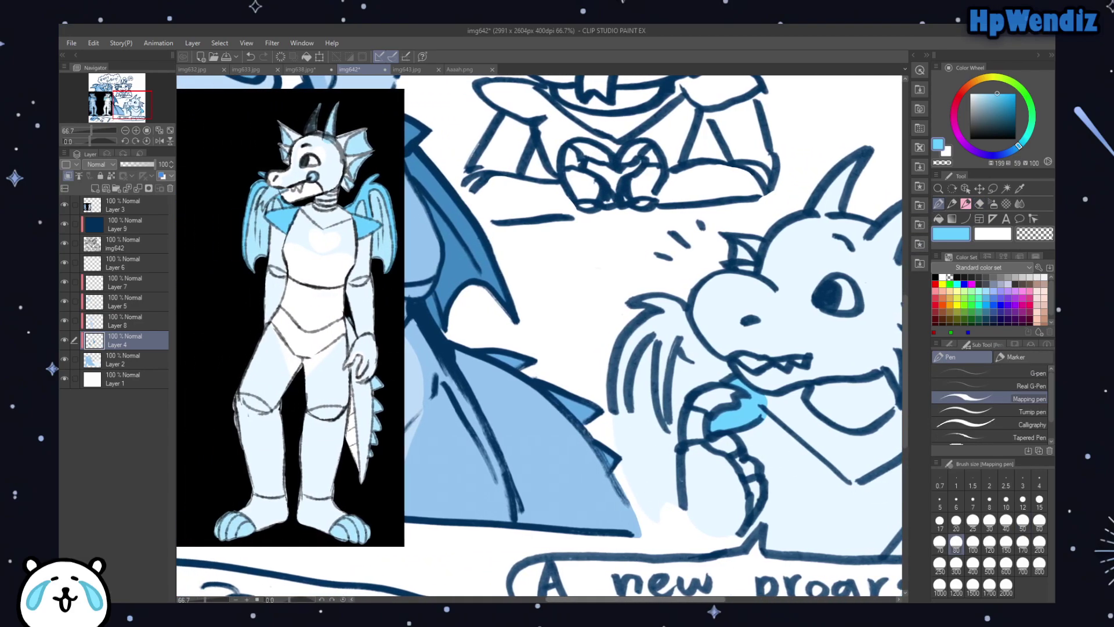
# Step: Colour the inside of the mouth and the wing's arm and finger ridges bright sky blue on Layer 4
pyautogui.moveTo(599, 566); pyautogui.dragTo(593, 566)
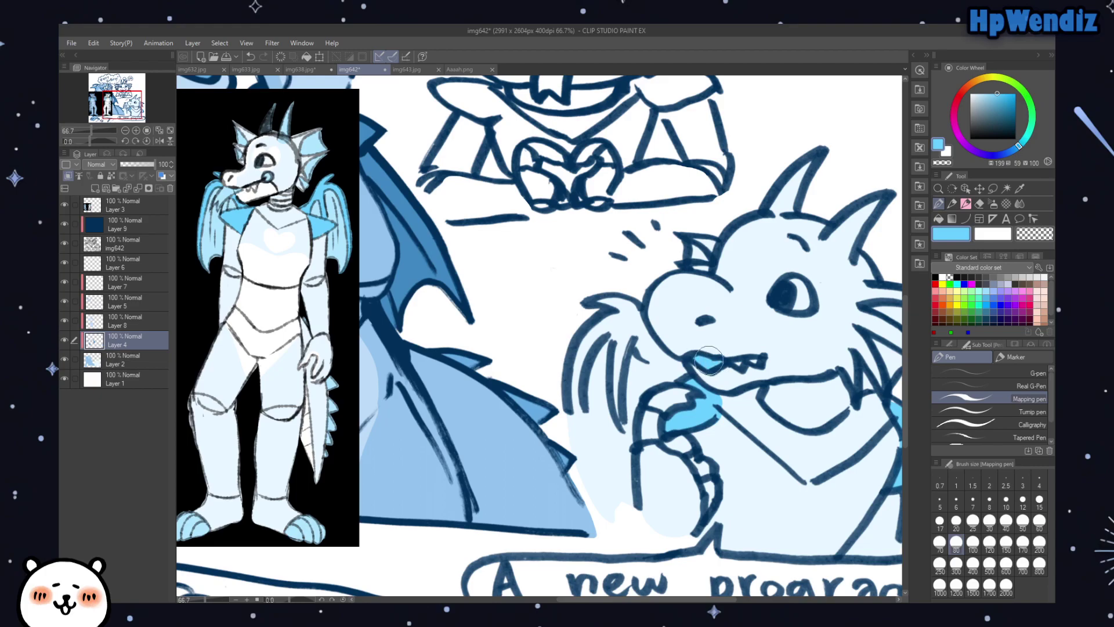
pyautogui.moveTo(574, 365); pyautogui.dragTo(608, 520)
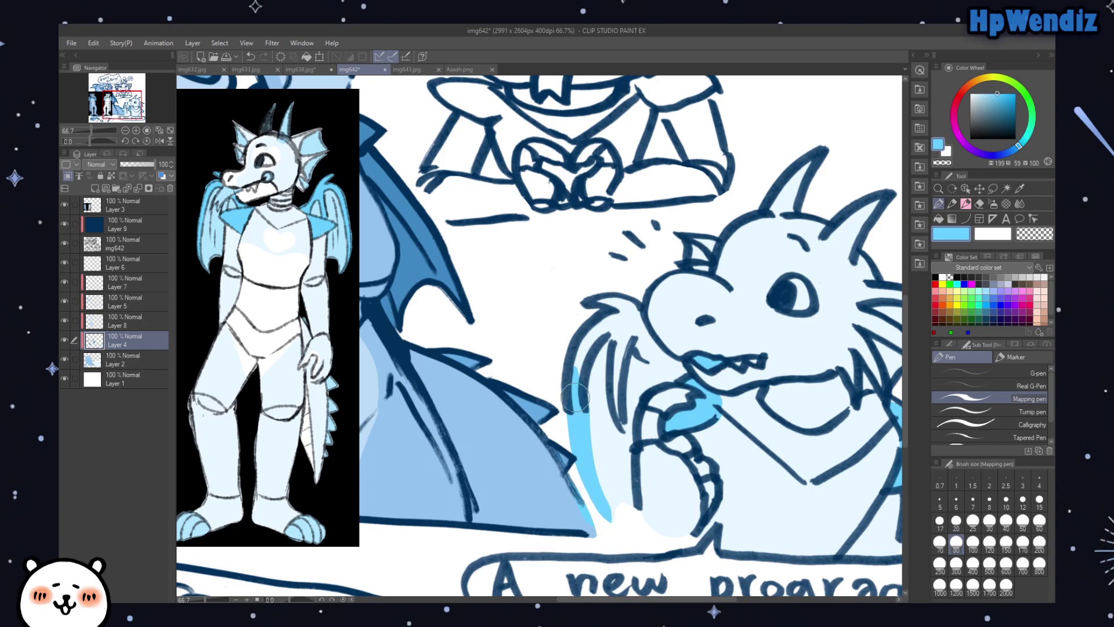
pyautogui.moveTo(574, 396)
pyautogui.mouseDown()
pyautogui.moveTo(606, 303)
pyautogui.moveTo(583, 348)
pyautogui.moveTo(627, 316)
pyautogui.moveTo(622, 306)
pyautogui.moveTo(658, 354)
pyautogui.moveTo(638, 345)
pyautogui.moveTo(691, 371)
pyautogui.moveTo(612, 336)
pyautogui.moveTo(622, 345)
pyautogui.moveTo(609, 412)
pyautogui.moveTo(632, 459)
pyautogui.moveTo(616, 419)
pyautogui.moveTo(622, 400)
pyautogui.moveTo(631, 447)
pyautogui.moveTo(628, 370)
pyautogui.moveTo(629, 435)
pyautogui.mouseUp()
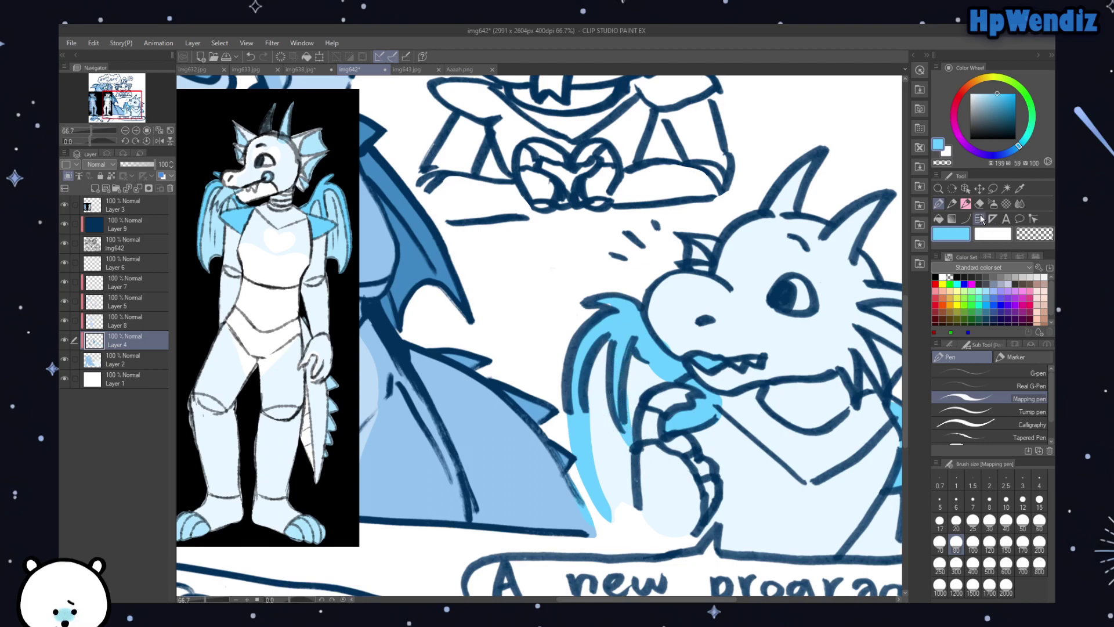
# Step: Trim the bright blue between the wing and snout with the hard eraser, and refine its edge with a size 20 Mapping pen
pyautogui.click(979, 204)
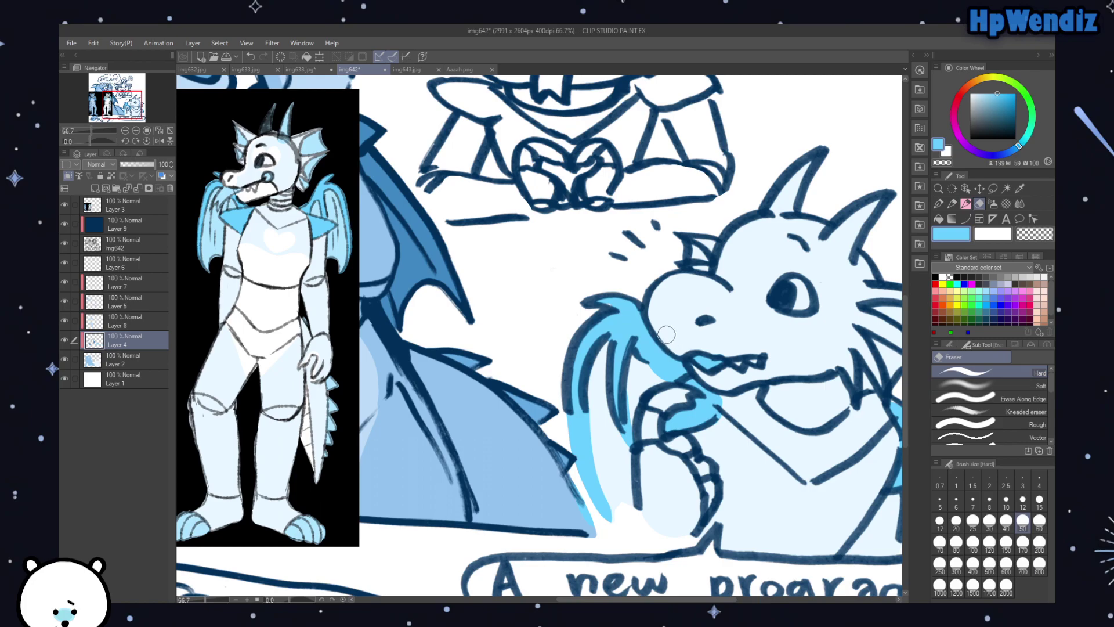
pyautogui.moveTo(682, 376)
pyautogui.mouseDown()
pyautogui.moveTo(651, 381)
pyautogui.moveTo(641, 369)
pyautogui.moveTo(695, 381)
pyautogui.moveTo(643, 368)
pyautogui.moveTo(679, 383)
pyautogui.mouseUp()
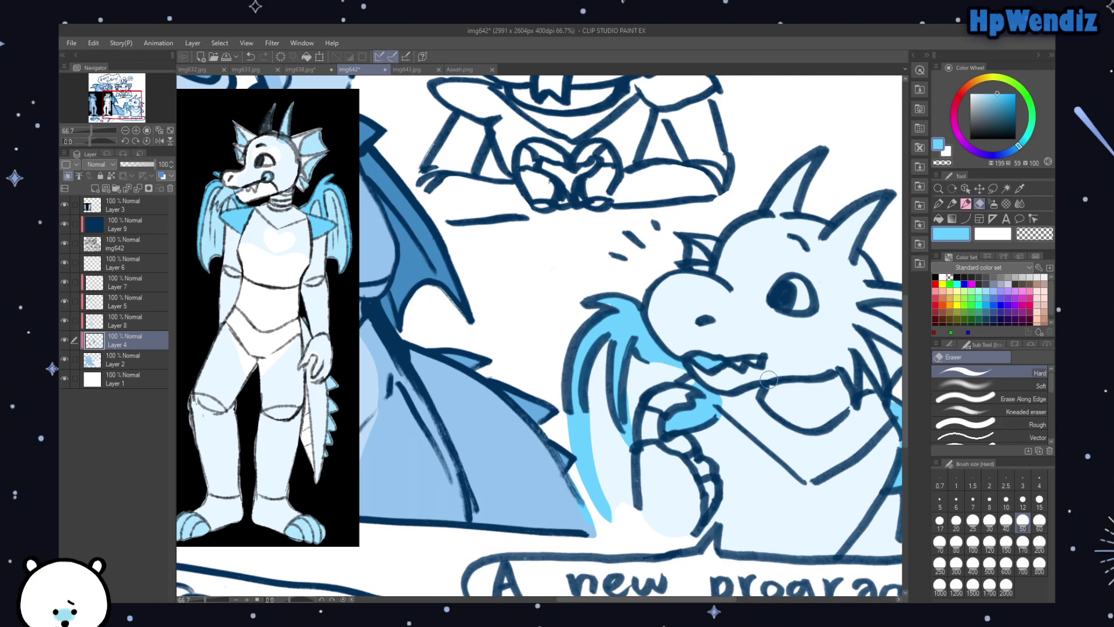
pyautogui.click(939, 203)
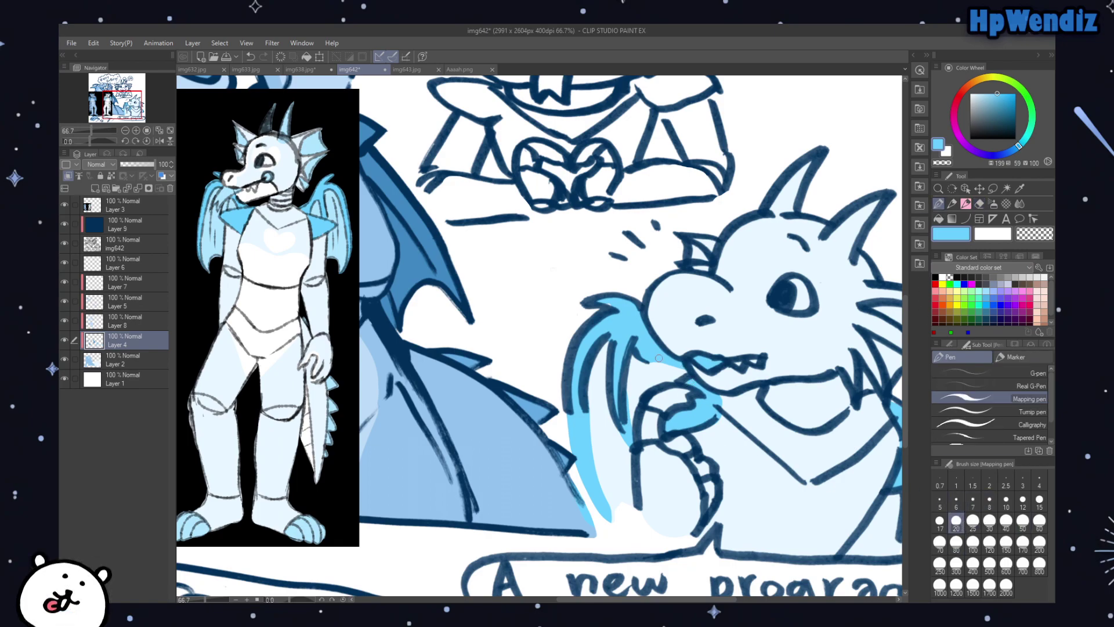
pyautogui.moveTo(645, 356); pyautogui.dragTo(685, 368)
# Step: Return to Layer 2 and sample the dragon's pale body blue to touch up the base colour with the size 20 Mapping pen
pyautogui.click(165, 365)
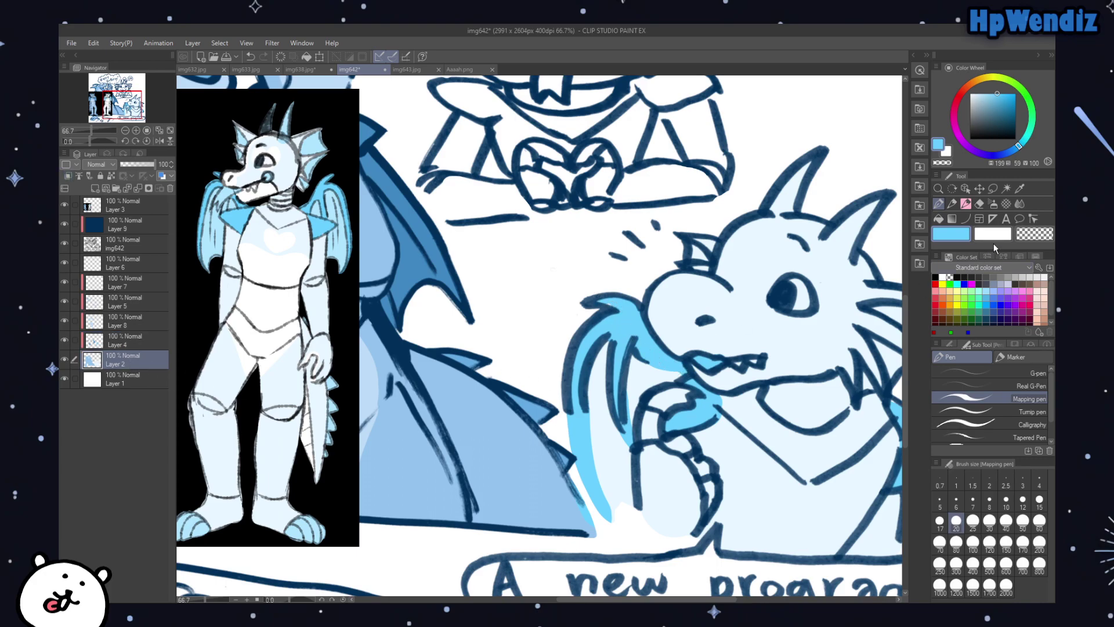
pyautogui.click(979, 204)
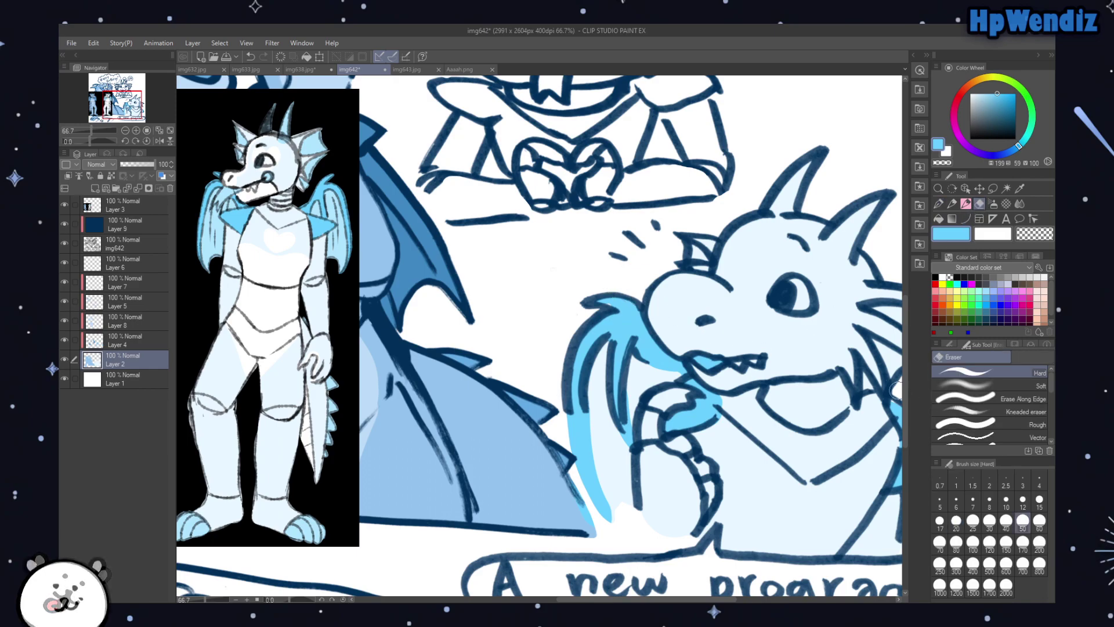
pyautogui.keyDown('alt'); pyautogui.click(728, 295); pyautogui.keyUp('alt')
pyautogui.click(938, 204)
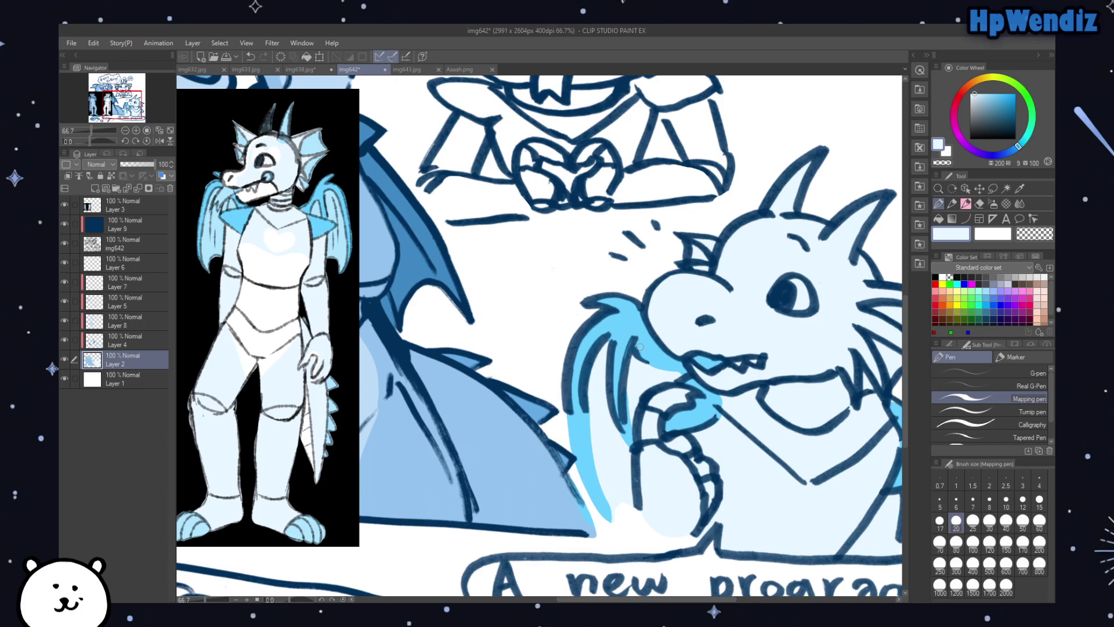
pyautogui.moveTo(661, 599)
pyautogui.mouseDown()
pyautogui.moveTo(713, 602)
pyautogui.moveTo(704, 589)
pyautogui.mouseUp()
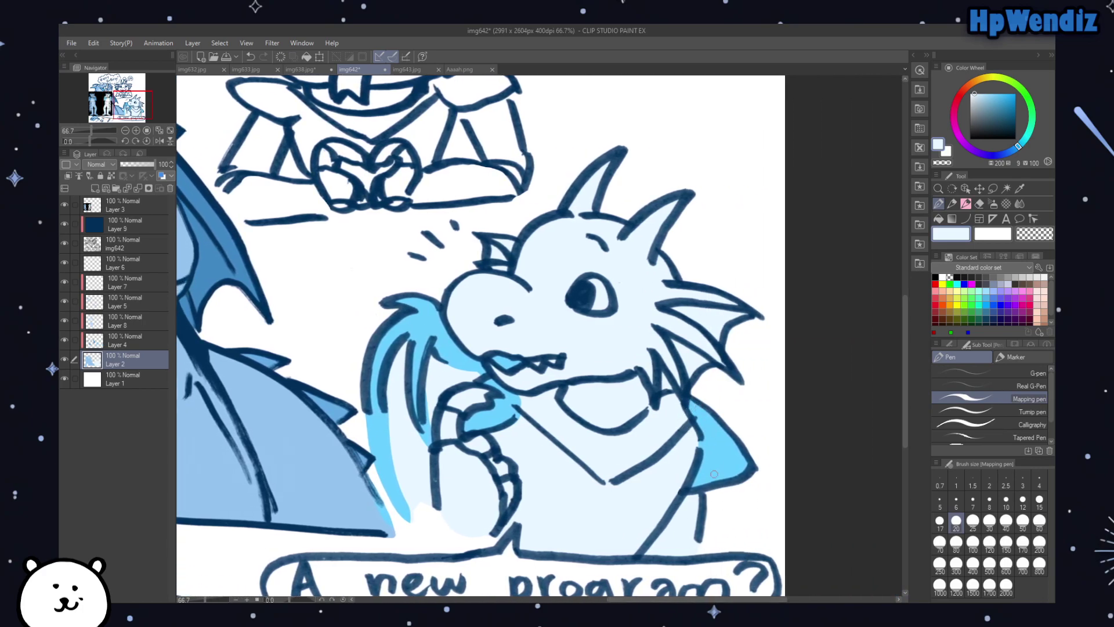
# Step: Sample the light blue of the reference's wing membrane, paint both horns with it on Layer 5, and clean up the horn bases
pyautogui.moveTo(684, 598)
pyautogui.mouseDown()
pyautogui.moveTo(609, 599)
pyautogui.moveTo(644, 599)
pyautogui.mouseUp()
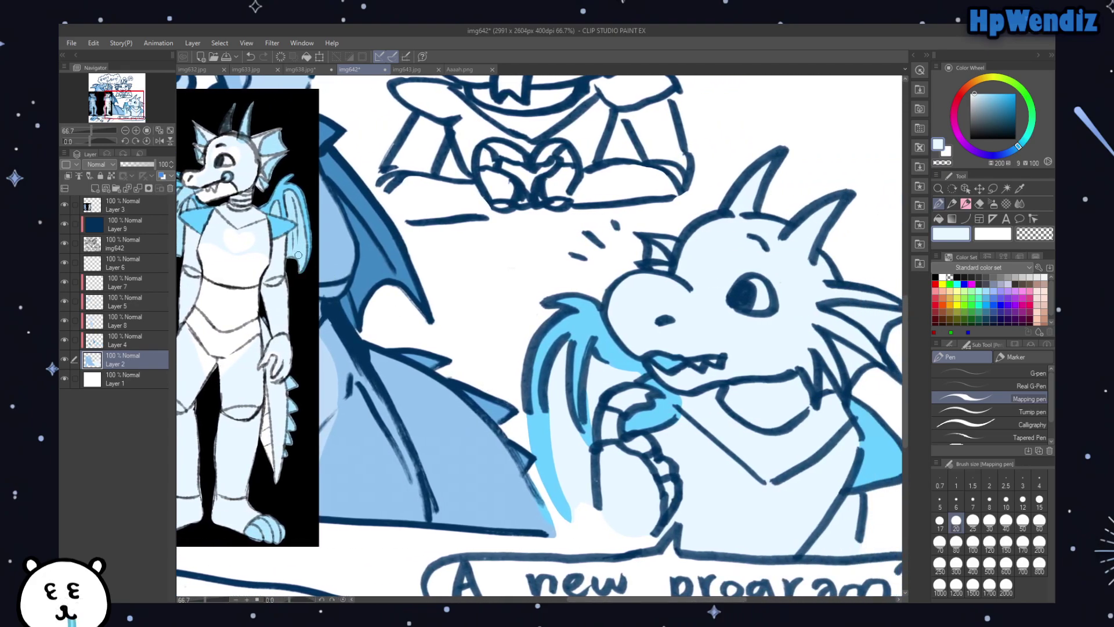
pyautogui.keyDown('alt'); pyautogui.click(298, 255); pyautogui.keyUp('alt')
pyautogui.click(65, 340)
pyautogui.click(65, 319)
pyautogui.click(63, 319)
pyautogui.click(64, 301)
pyautogui.click(64, 300)
pyautogui.click(114, 301)
pyautogui.moveTo(732, 207); pyautogui.dragTo(752, 203)
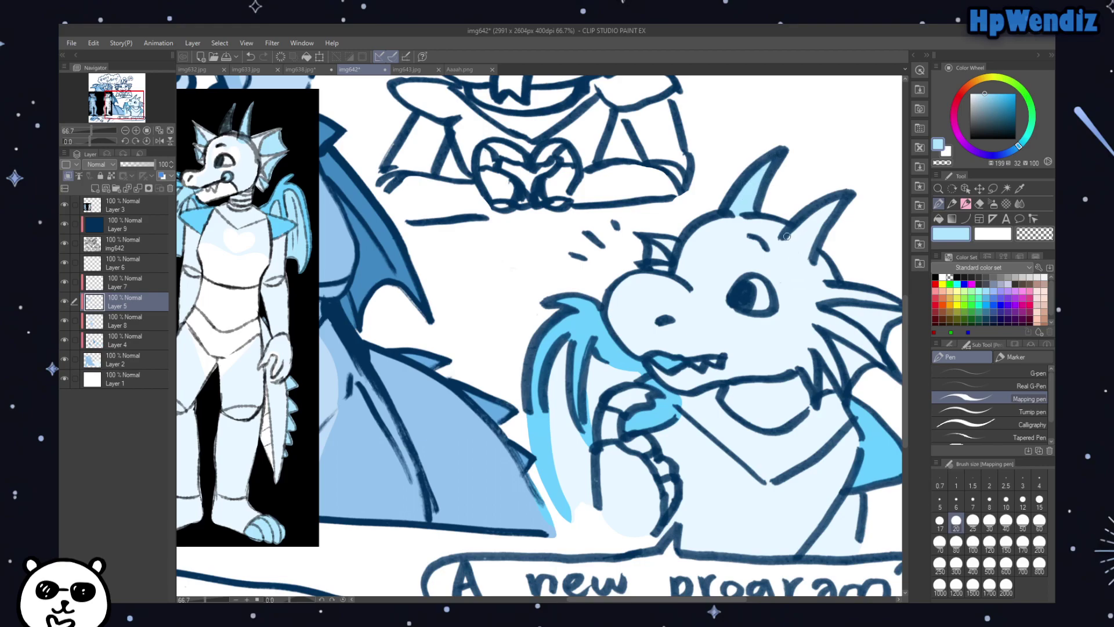
pyautogui.moveTo(784, 238)
pyautogui.mouseDown()
pyautogui.moveTo(800, 261)
pyautogui.moveTo(813, 257)
pyautogui.moveTo(788, 243)
pyautogui.moveTo(801, 255)
pyautogui.moveTo(806, 235)
pyautogui.moveTo(808, 257)
pyautogui.moveTo(826, 219)
pyautogui.moveTo(800, 234)
pyautogui.mouseUp()
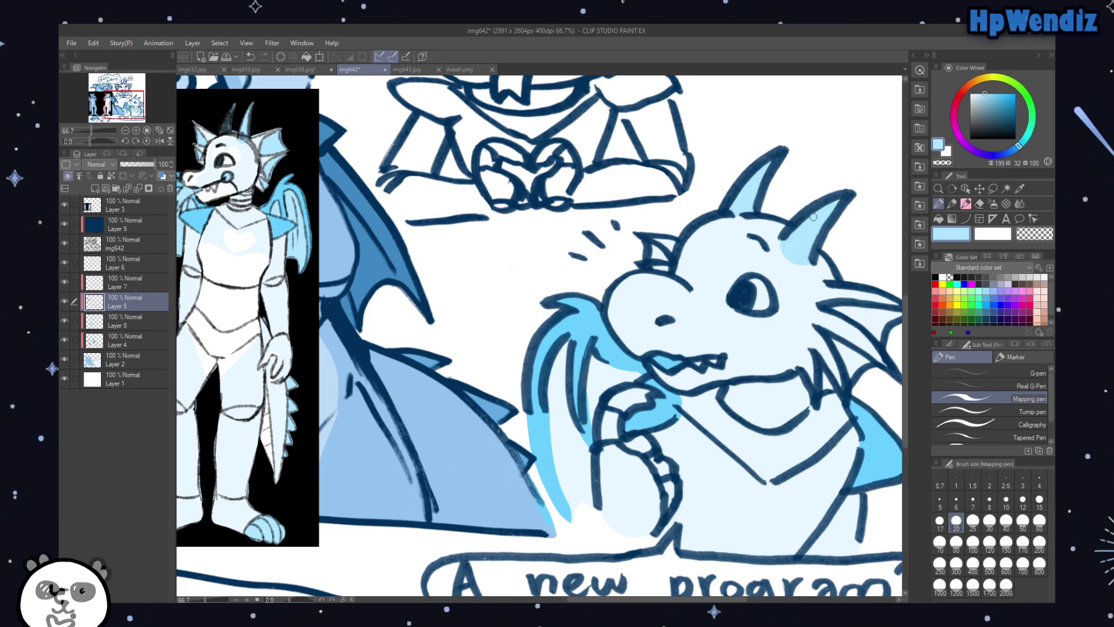
pyautogui.click(980, 203)
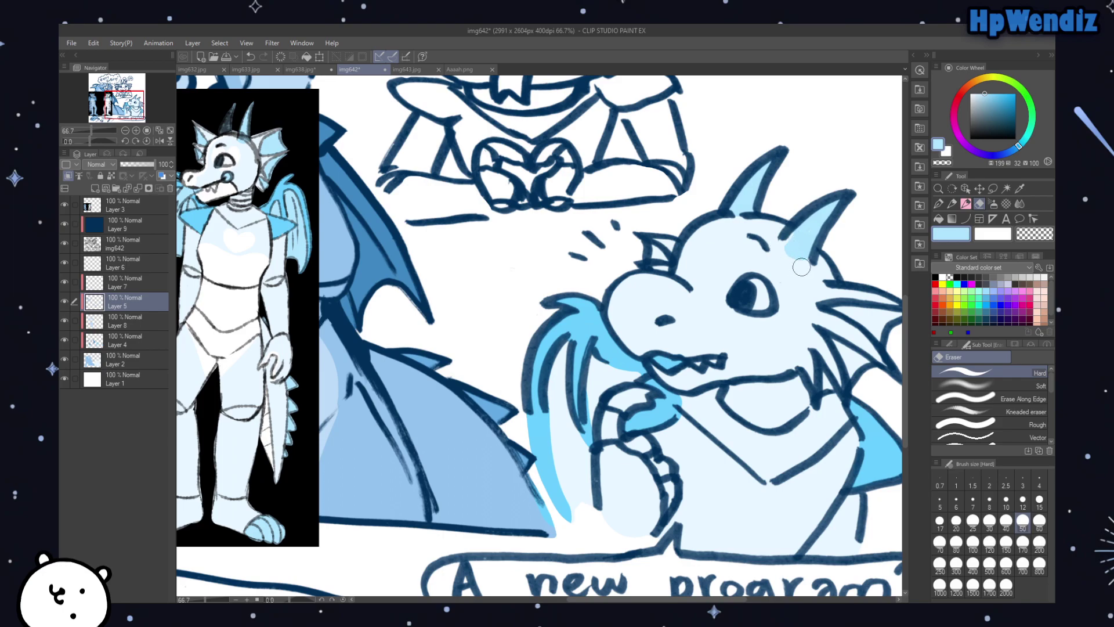
pyautogui.click(938, 203)
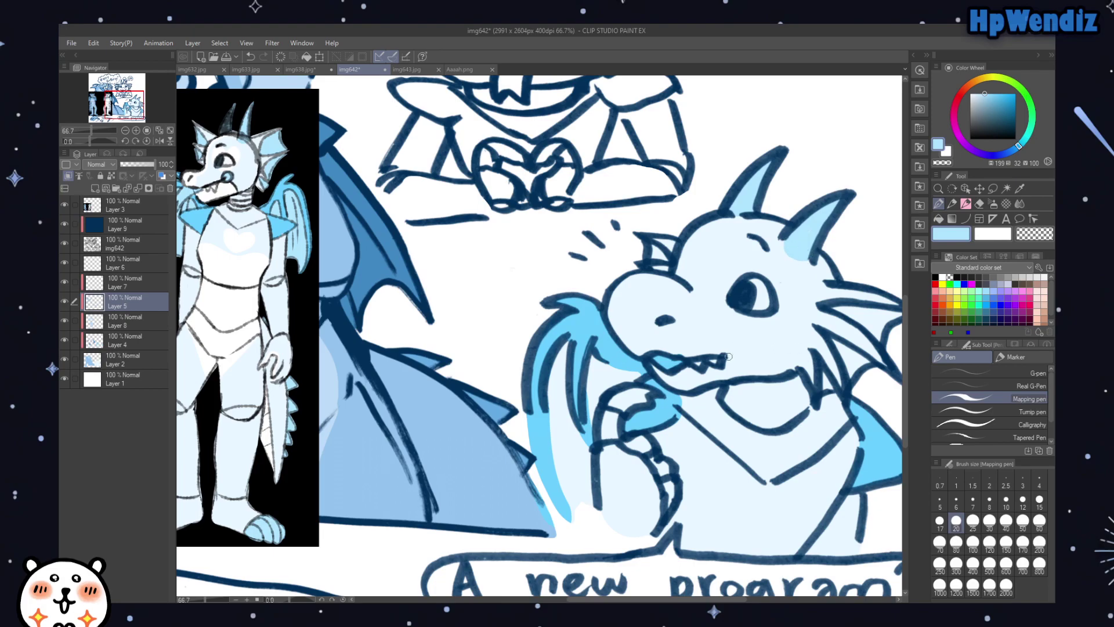
# Step: Paint a round light blue cheek spot behind the dragon's mouth on Layer 5, replacing the first attempt with a size 30 dab
pyautogui.moveTo(724, 349); pyautogui.dragTo(736, 346)
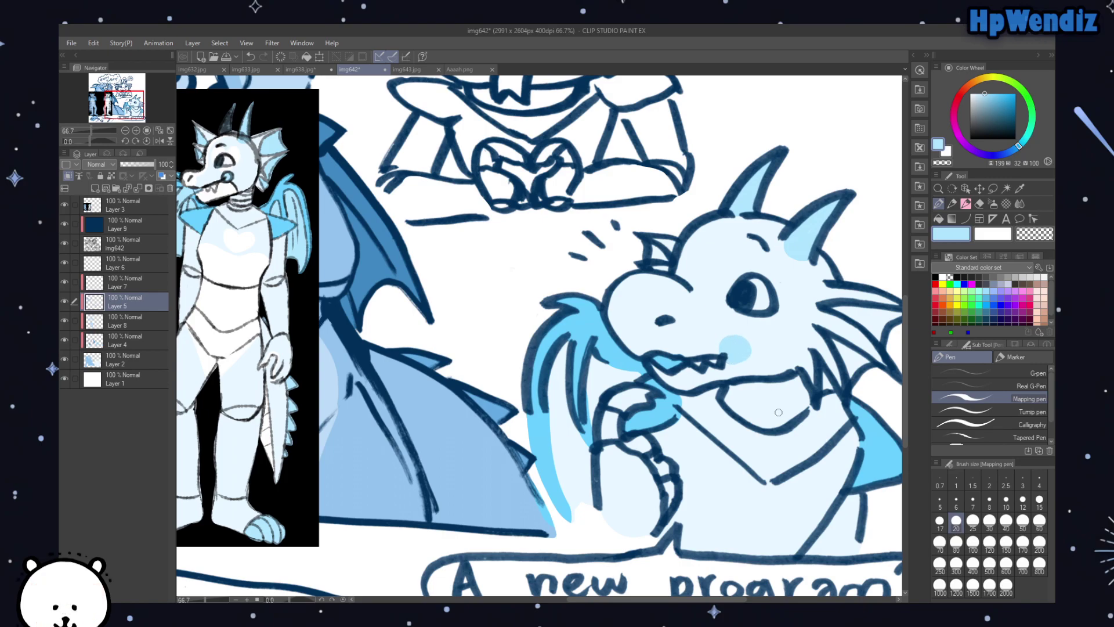
pyautogui.click(251, 55)
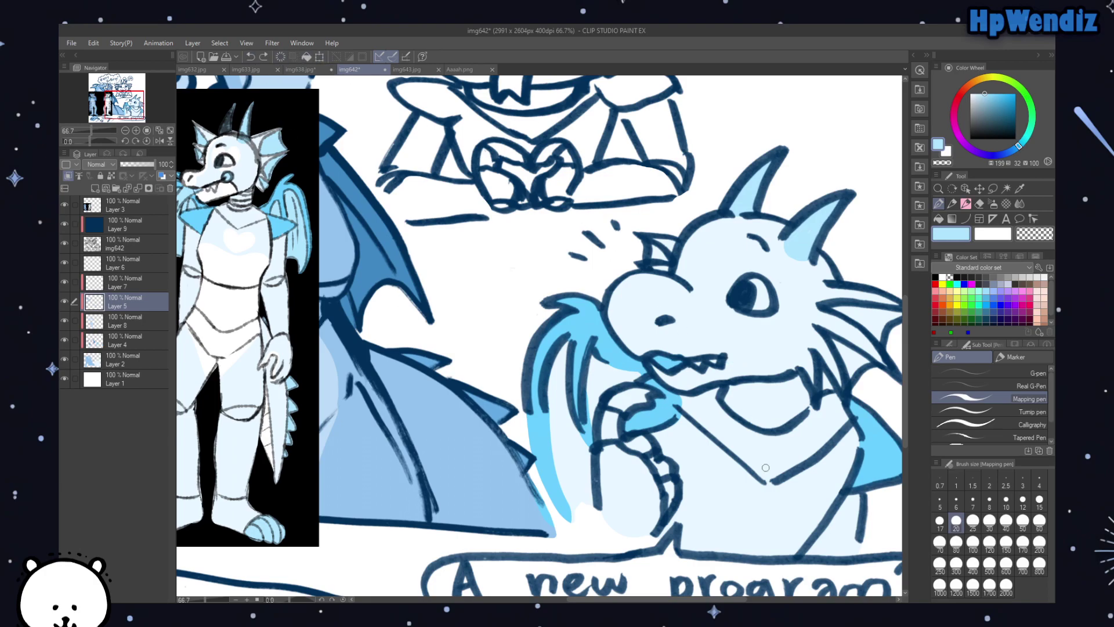
pyautogui.click(989, 521)
pyautogui.moveTo(730, 355); pyautogui.dragTo(739, 351)
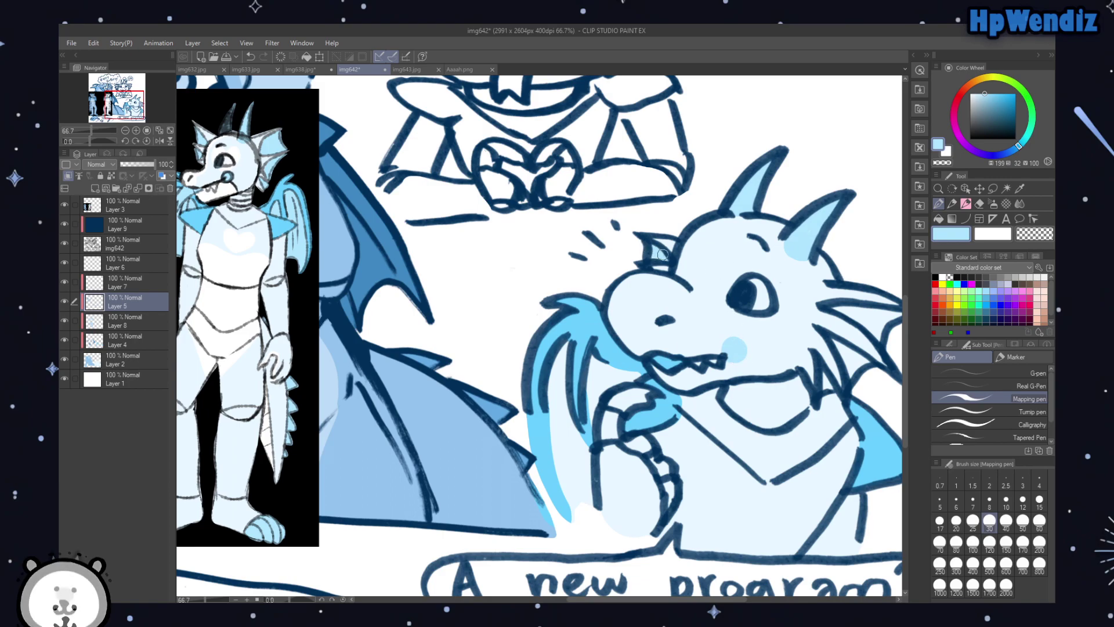
# Step: Paint the membranes of the ear fins behind the dragon's head light blue on Layer 5 with the size 30 Mapping pen
pyautogui.moveTo(833, 341); pyautogui.dragTo(846, 356)
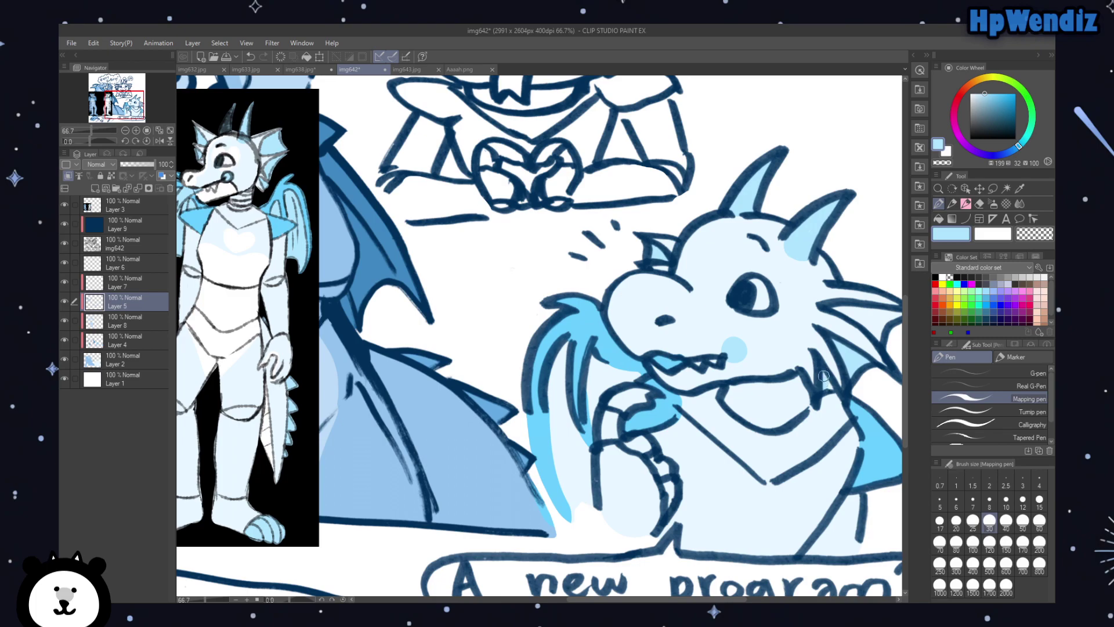
pyautogui.moveTo(833, 308); pyautogui.dragTo(875, 315)
pyautogui.moveTo(616, 599); pyautogui.dragTo(667, 598)
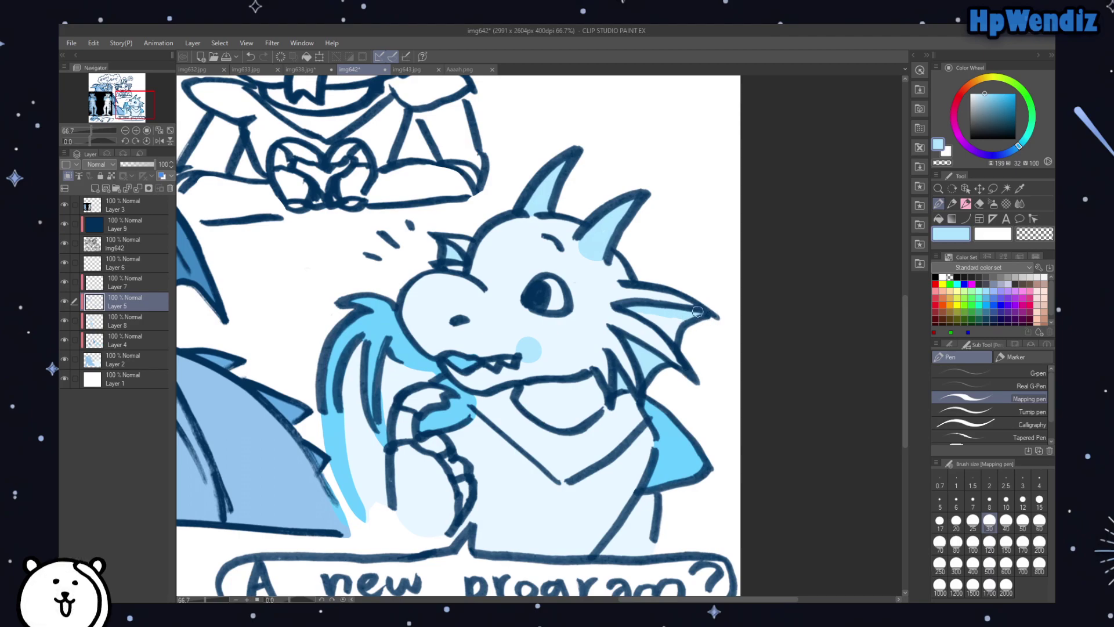
pyautogui.moveTo(634, 309); pyautogui.dragTo(690, 322)
# Step: Fill the wing membranes beside the raised hand and below the snout with the same light blue
pyautogui.moveTo(665, 599)
pyautogui.mouseDown()
pyautogui.moveTo(600, 599)
pyautogui.moveTo(648, 598)
pyautogui.mouseUp()
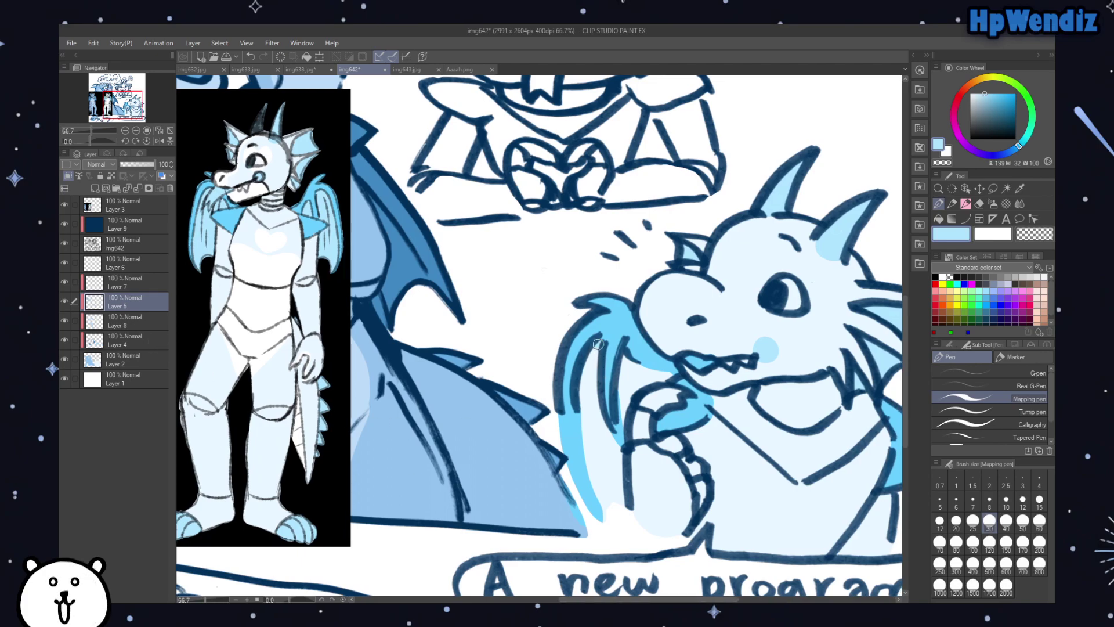
pyautogui.moveTo(594, 354)
pyautogui.mouseDown()
pyautogui.moveTo(584, 401)
pyautogui.moveTo(588, 365)
pyautogui.moveTo(594, 419)
pyautogui.moveTo(593, 363)
pyautogui.moveTo(598, 423)
pyautogui.moveTo(591, 396)
pyautogui.moveTo(616, 452)
pyautogui.moveTo(594, 414)
pyautogui.moveTo(624, 457)
pyautogui.moveTo(593, 448)
pyautogui.moveTo(583, 400)
pyautogui.moveTo(595, 459)
pyautogui.moveTo(581, 386)
pyautogui.moveTo(587, 443)
pyautogui.moveTo(624, 525)
pyautogui.moveTo(586, 409)
pyautogui.moveTo(616, 533)
pyautogui.moveTo(591, 430)
pyautogui.moveTo(622, 487)
pyautogui.mouseUp()
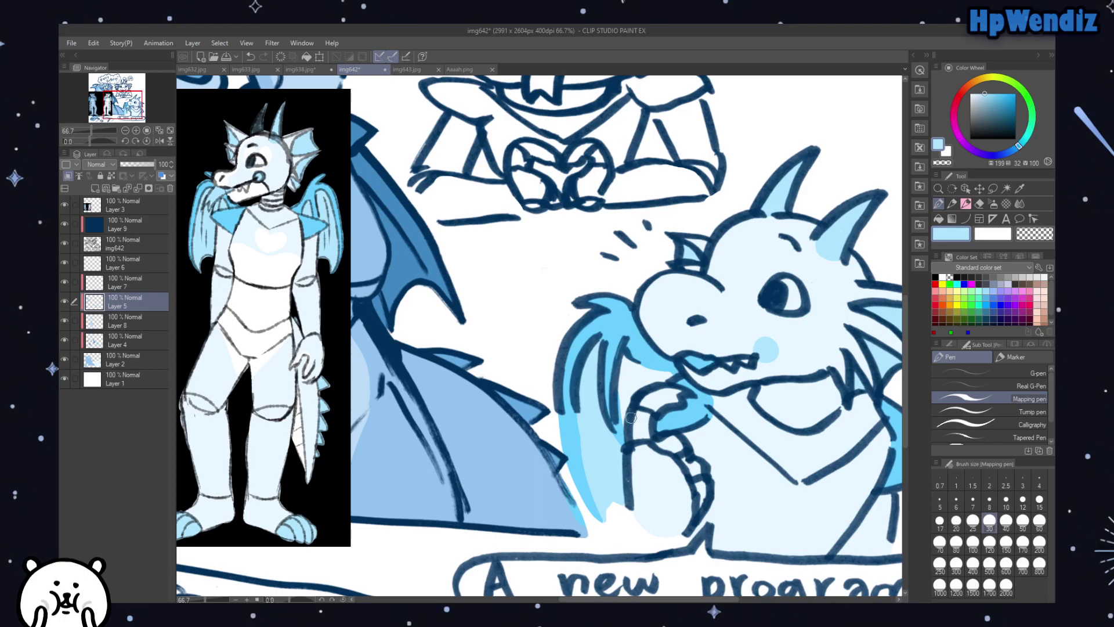
pyautogui.moveTo(626, 426)
pyautogui.mouseDown()
pyautogui.moveTo(626, 358)
pyautogui.moveTo(670, 375)
pyautogui.moveTo(631, 390)
pyautogui.mouseUp()
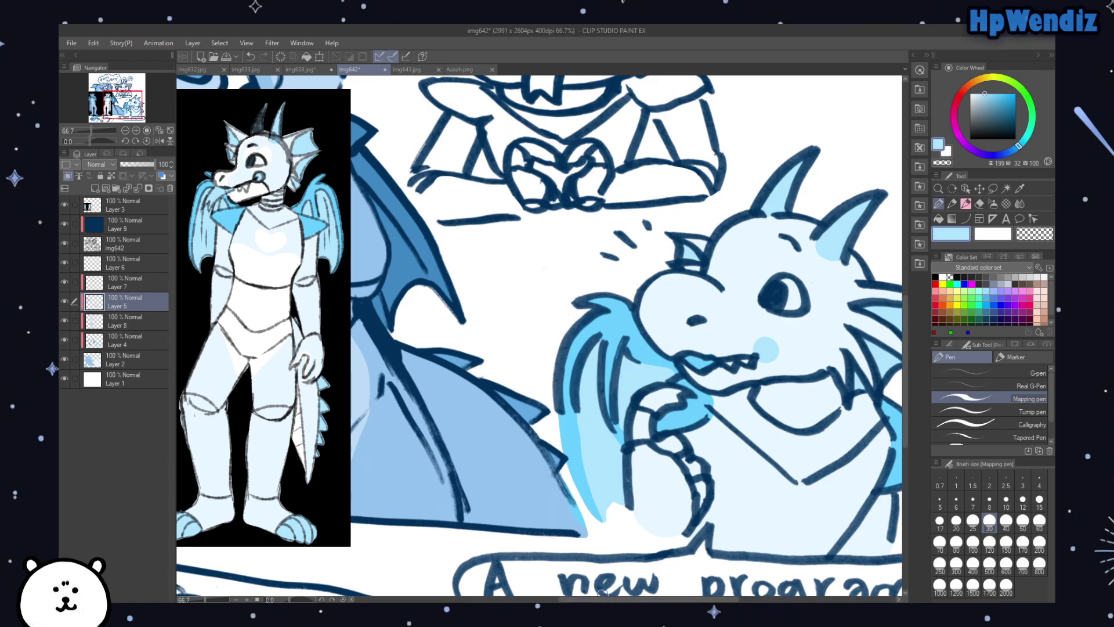
pyautogui.moveTo(649, 598)
pyautogui.mouseDown()
pyautogui.moveTo(699, 599)
pyautogui.moveTo(652, 599)
pyautogui.moveTo(669, 599)
pyautogui.mouseUp()
pyautogui.hscroll(-5, 539, 336)
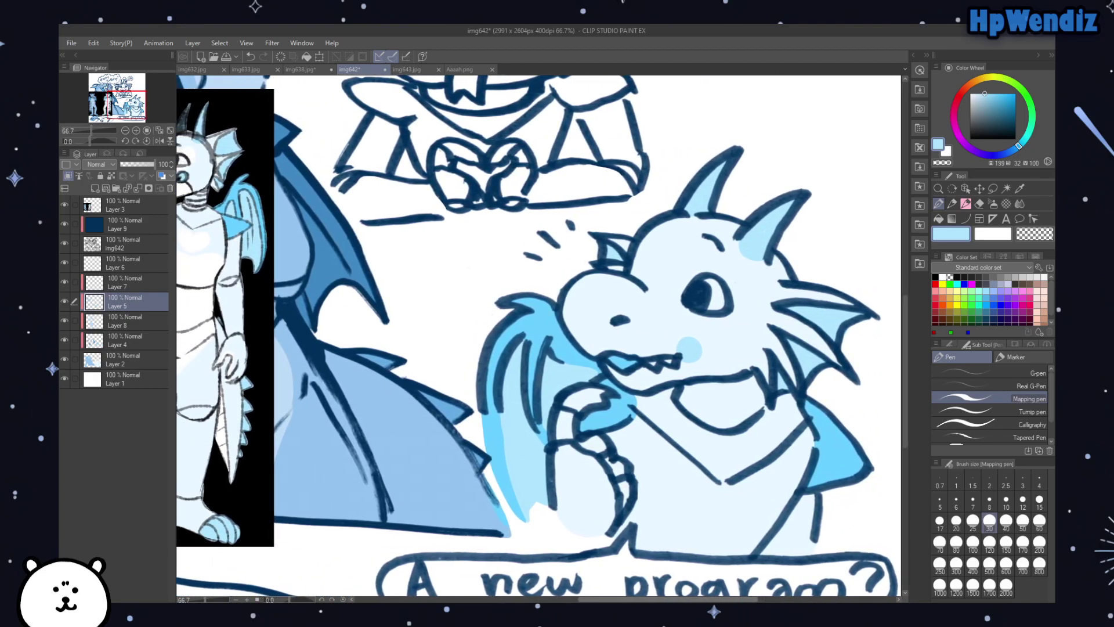
# Step: Switch to Layer 8, sample white from the reference's torso, and paint a heart-shaped patch around the dragon's eye
pyautogui.hscroll(3, 539, 336)
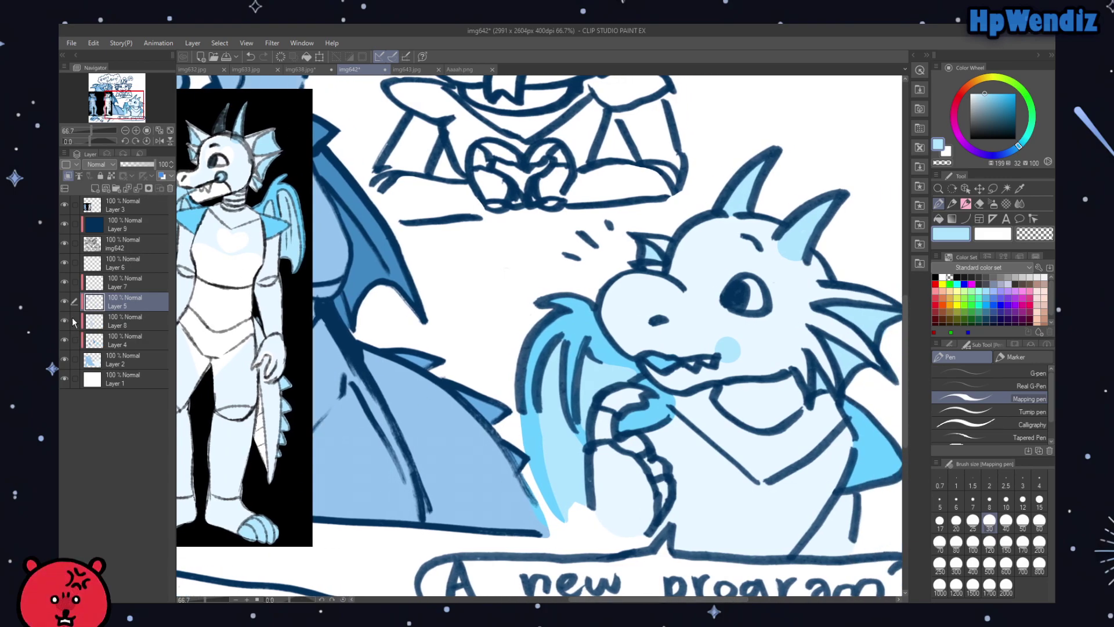
pyautogui.click(116, 321)
pyautogui.keyDown('alt'); pyautogui.click(224, 276); pyautogui.keyUp('alt')
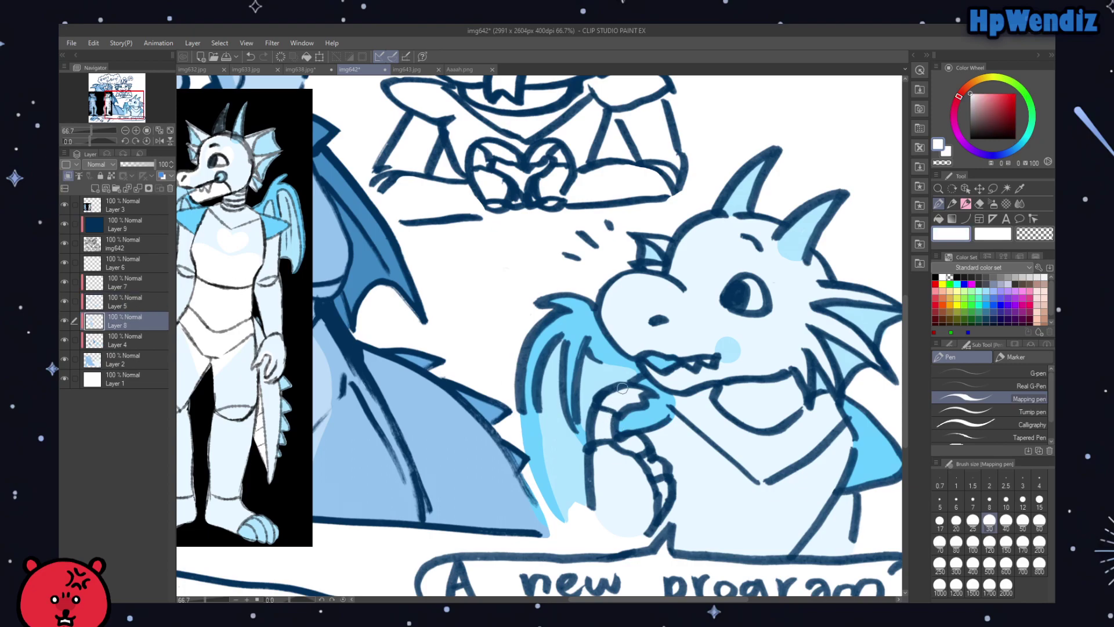
pyautogui.moveTo(723, 285)
pyautogui.mouseDown()
pyautogui.moveTo(746, 267)
pyautogui.moveTo(755, 281)
pyautogui.moveTo(780, 278)
pyautogui.moveTo(755, 308)
pyautogui.mouseUp()
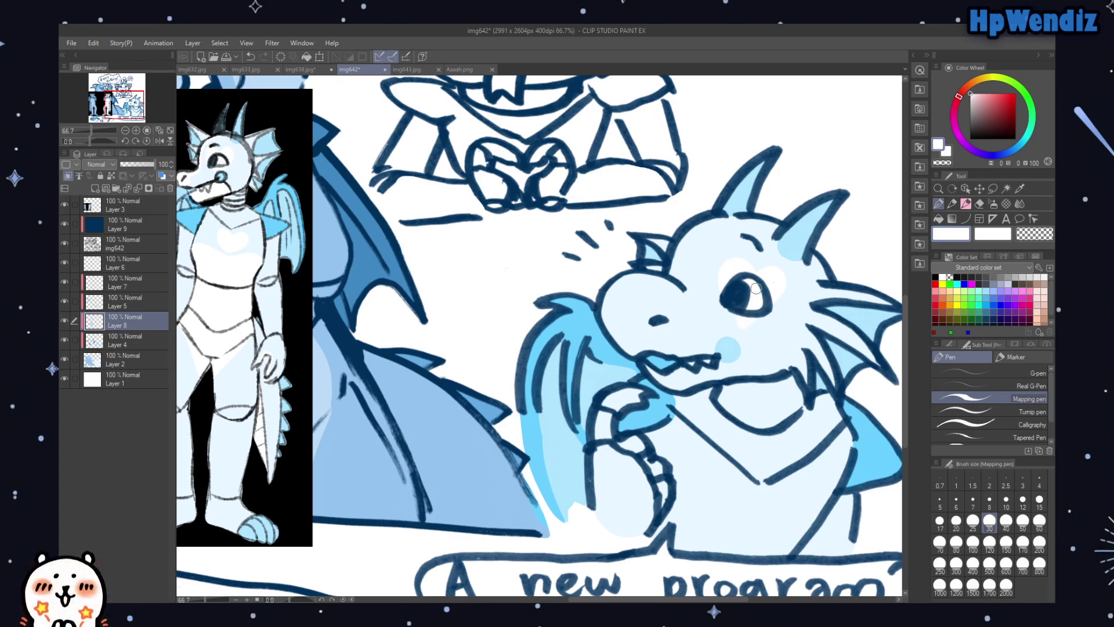
# Step: Paint the dragon's snout white and extend the white marking across the forehead on Layer 8
pyautogui.moveTo(615, 319)
pyautogui.mouseDown()
pyautogui.moveTo(603, 299)
pyautogui.moveTo(656, 293)
pyautogui.mouseUp()
pyautogui.moveTo(616, 278)
pyautogui.mouseDown()
pyautogui.moveTo(666, 293)
pyautogui.moveTo(673, 309)
pyautogui.moveTo(631, 352)
pyautogui.moveTo(607, 305)
pyautogui.moveTo(609, 327)
pyautogui.moveTo(607, 290)
pyautogui.moveTo(624, 323)
pyautogui.moveTo(632, 311)
pyautogui.moveTo(627, 333)
pyautogui.moveTo(648, 329)
pyautogui.moveTo(650, 301)
pyautogui.moveTo(630, 296)
pyautogui.moveTo(653, 321)
pyautogui.mouseUp()
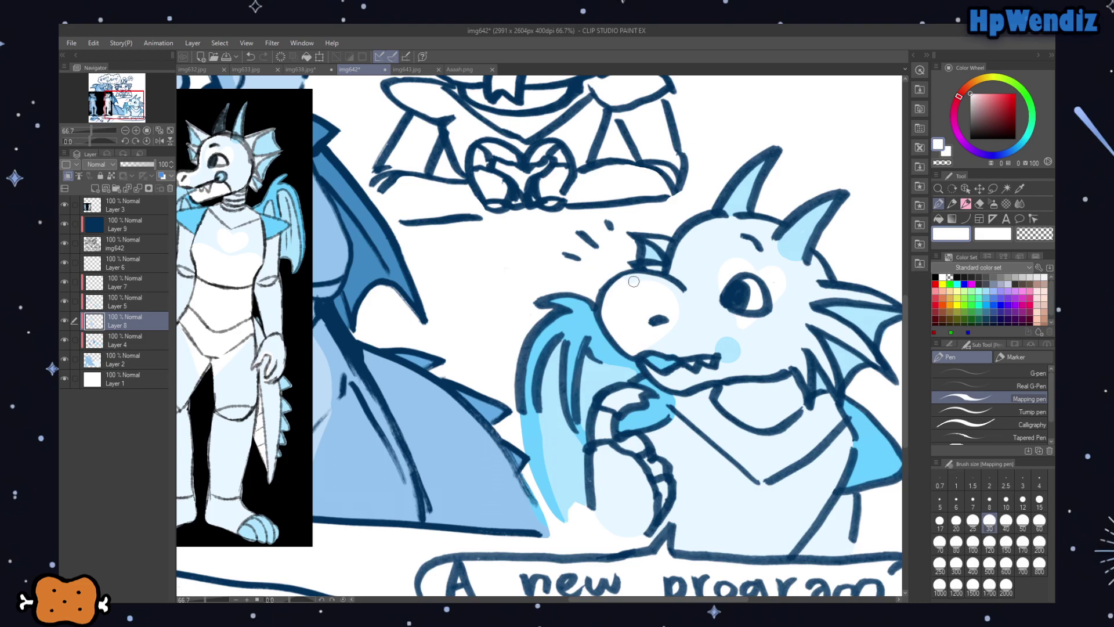
pyautogui.moveTo(677, 275); pyautogui.dragTo(690, 235)
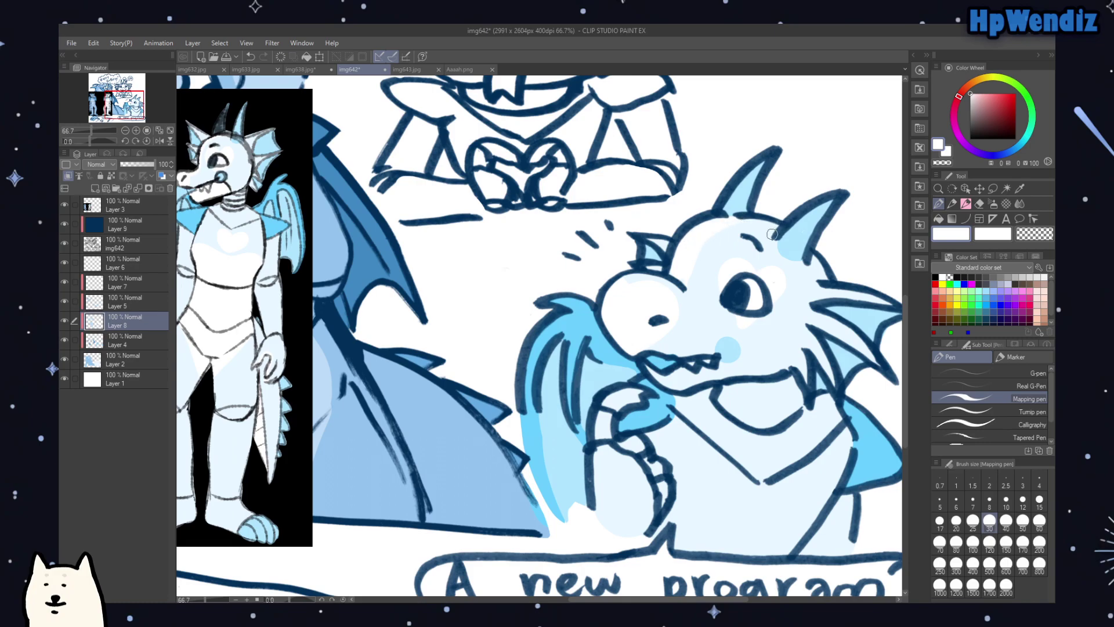
pyautogui.moveTo(687, 284)
pyautogui.mouseDown()
pyautogui.moveTo(719, 232)
pyautogui.moveTo(775, 224)
pyautogui.mouseUp()
# Step: Paint a white heart on the dragon's chest and whiten the lower belly above the speech bubble
pyautogui.moveTo(755, 532)
pyautogui.mouseDown()
pyautogui.moveTo(735, 502)
pyautogui.moveTo(764, 517)
pyautogui.moveTo(792, 508)
pyautogui.moveTo(758, 532)
pyautogui.moveTo(747, 507)
pyautogui.moveTo(754, 523)
pyautogui.moveTo(792, 509)
pyautogui.mouseUp()
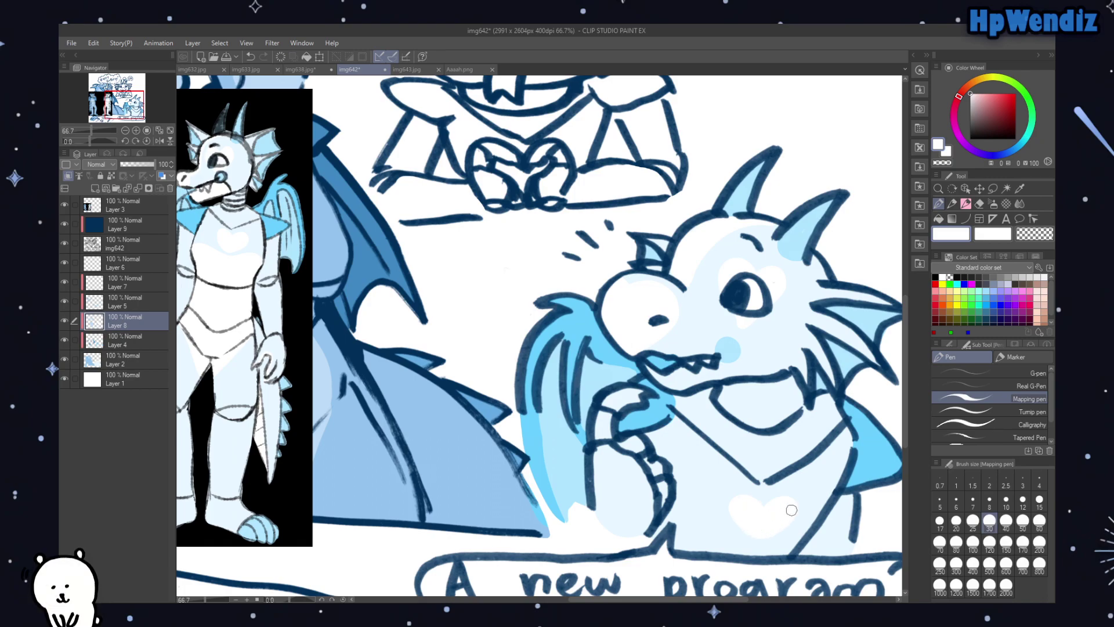
pyautogui.moveTo(671, 524)
pyautogui.mouseDown()
pyautogui.moveTo(718, 555)
pyautogui.moveTo(678, 527)
pyautogui.moveTo(647, 537)
pyautogui.moveTo(703, 543)
pyautogui.moveTo(673, 515)
pyautogui.moveTo(738, 560)
pyautogui.moveTo(772, 555)
pyautogui.mouseUp()
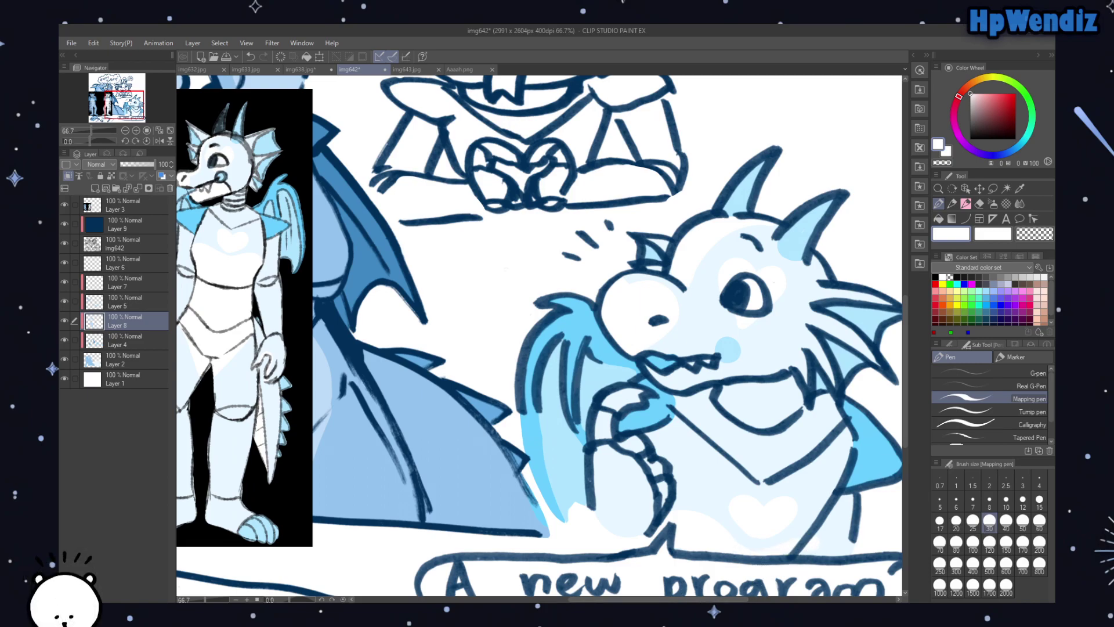
pyautogui.moveTo(695, 598)
pyautogui.mouseDown()
pyautogui.moveTo(644, 598)
pyautogui.moveTo(694, 599)
pyautogui.mouseUp()
# Step: Touch up the fingers of the dragon's raised hand with white on Layer 8
pyautogui.moveTo(611, 433)
pyautogui.mouseDown()
pyautogui.moveTo(620, 409)
pyautogui.moveTo(643, 402)
pyautogui.moveTo(632, 404)
pyautogui.mouseUp()
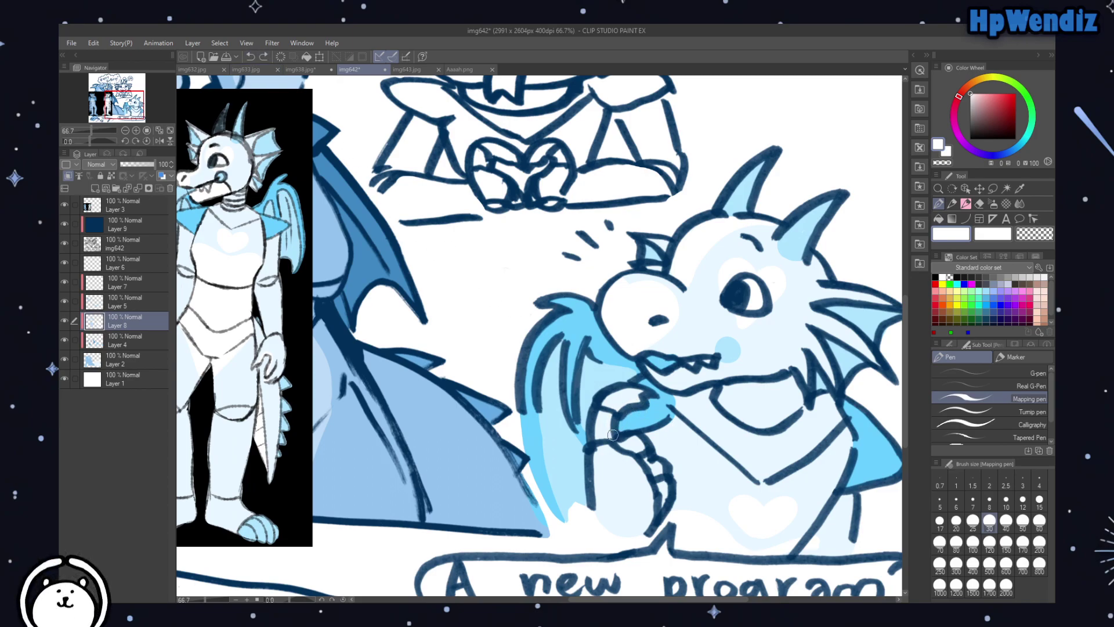
pyautogui.moveTo(610, 426)
pyautogui.mouseDown()
pyautogui.moveTo(614, 411)
pyautogui.moveTo(644, 399)
pyautogui.mouseUp()
pyautogui.moveTo(636, 599); pyautogui.dragTo(648, 599)
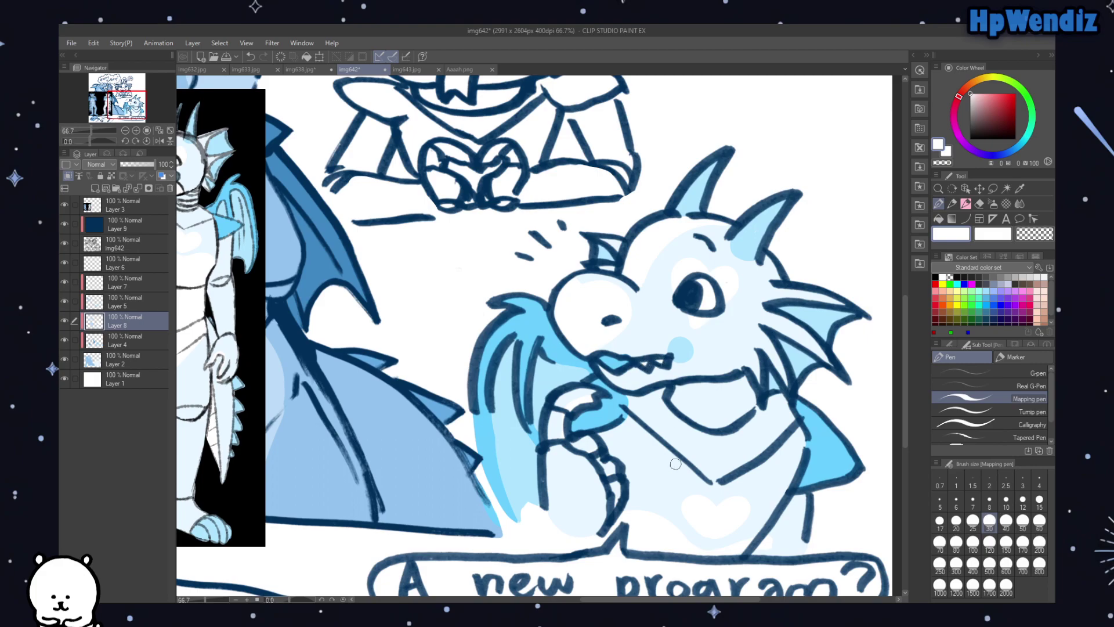
pyautogui.moveTo(667, 599)
pyautogui.mouseDown()
pyautogui.moveTo(628, 599)
pyautogui.moveTo(664, 599)
pyautogui.moveTo(638, 600)
pyautogui.mouseUp()
# Step: On Layer 2, sample the pale body blue and paint across the gap in the birthday dragon's foot outline
pyautogui.moveTo(908, 305); pyautogui.dragTo(890, 244)
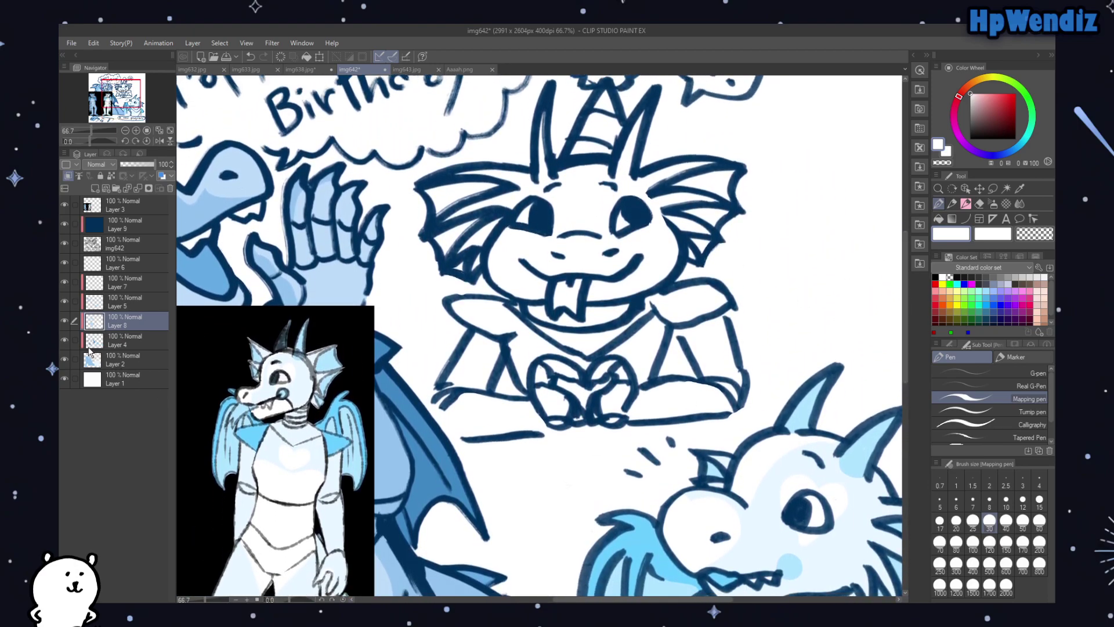
pyautogui.click(110, 363)
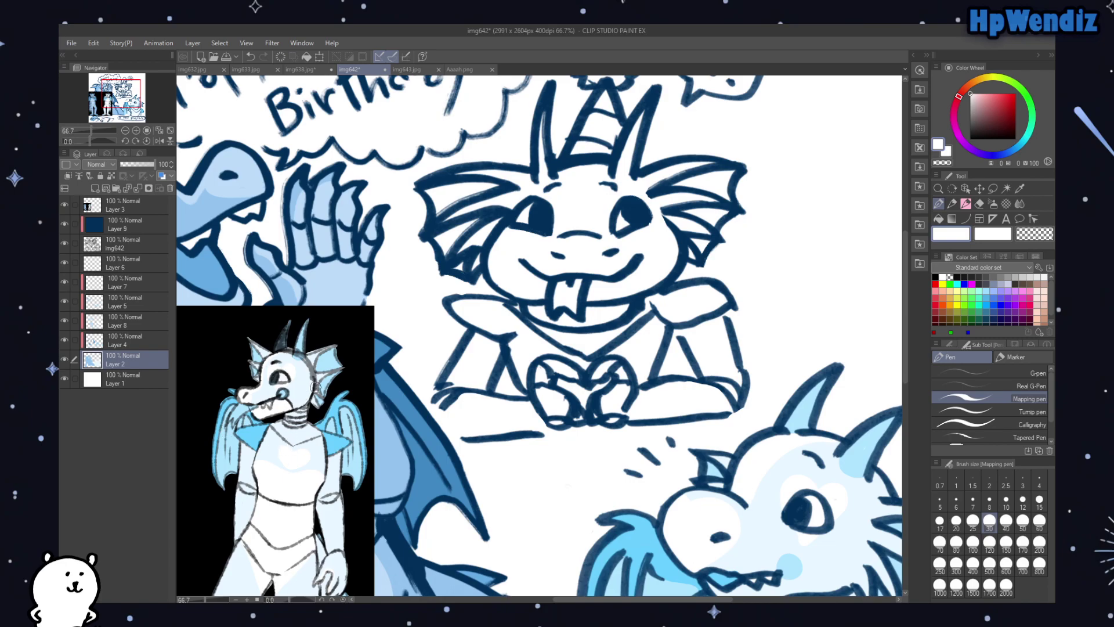
pyautogui.keyDown('alt'); pyautogui.click(760, 542); pyautogui.keyUp('alt')
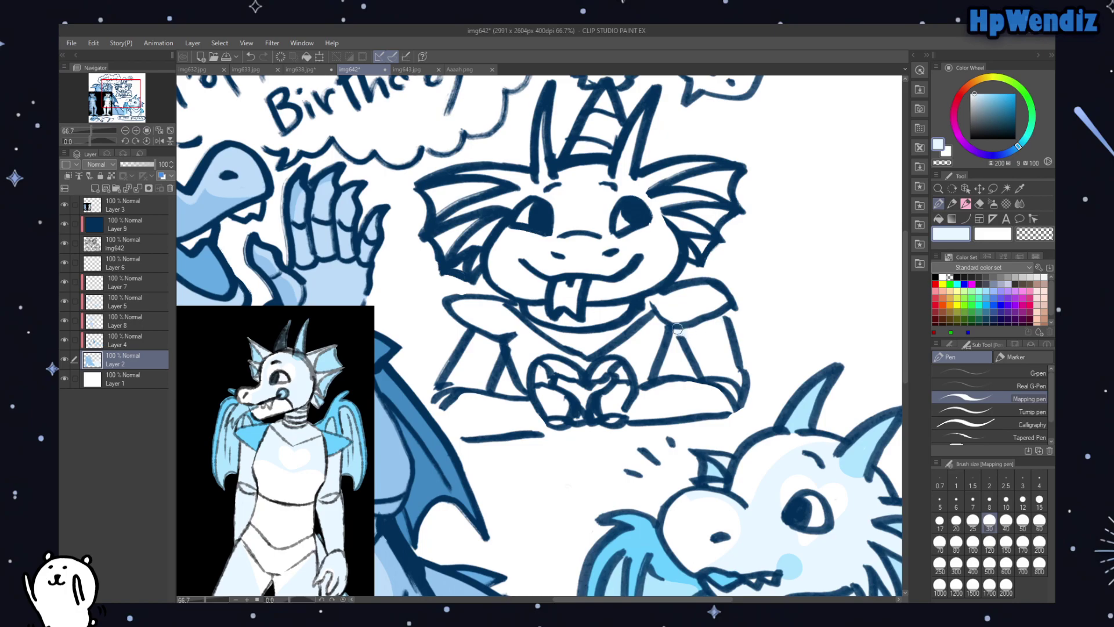
pyautogui.click(437, 411)
pyautogui.moveTo(439, 404)
pyautogui.mouseDown()
pyautogui.moveTo(455, 430)
pyautogui.moveTo(472, 433)
pyautogui.mouseUp()
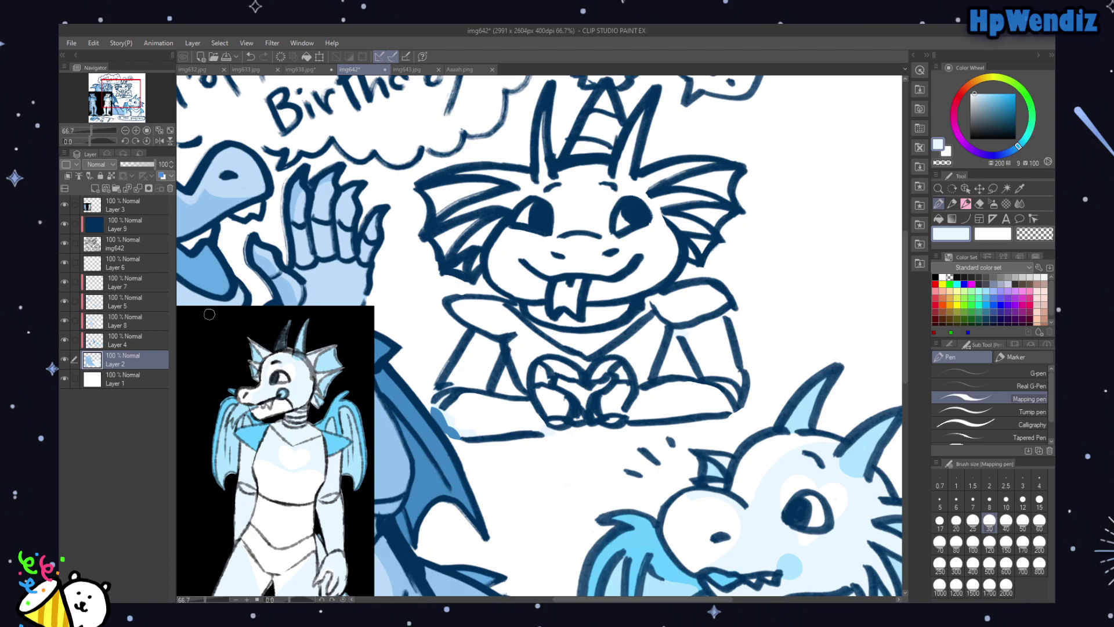
# Step: Hide Layer 2, try selecting the background around the birthday dragon with Auto select, clear the selection, and show the layer again
pyautogui.click(64, 359)
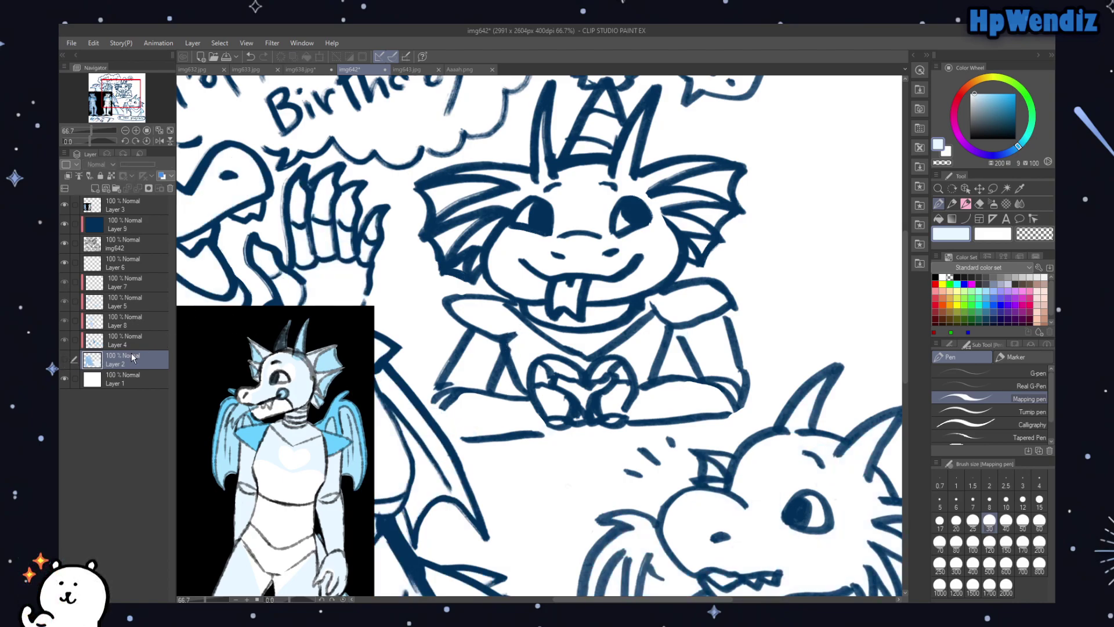
pyautogui.click(1006, 190)
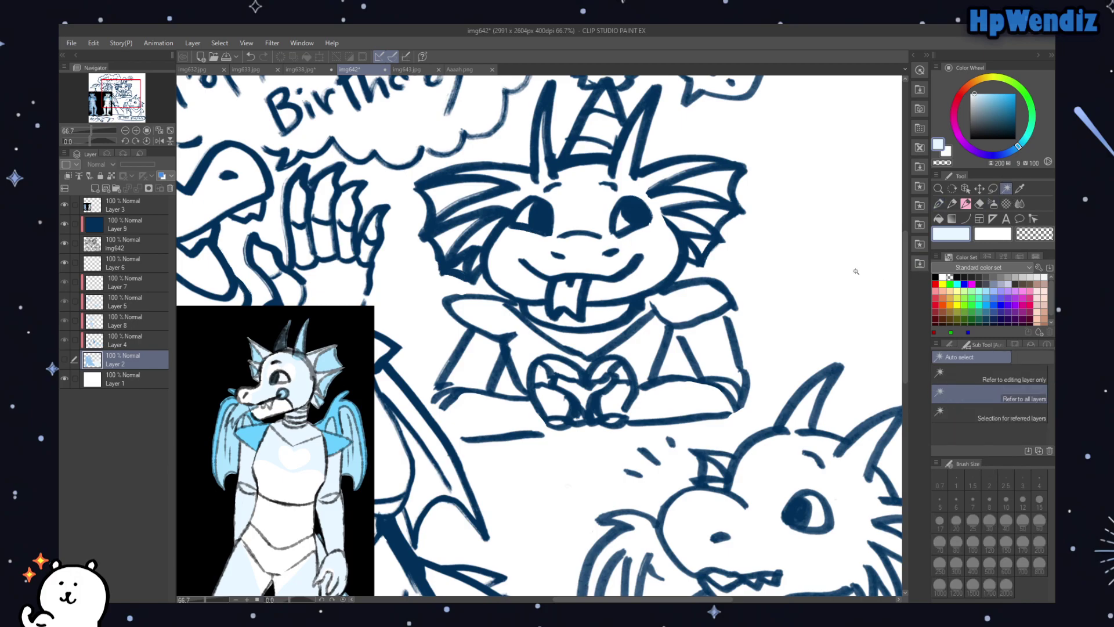
pyautogui.click(882, 282)
pyautogui.moveTo(904, 297); pyautogui.dragTo(904, 294)
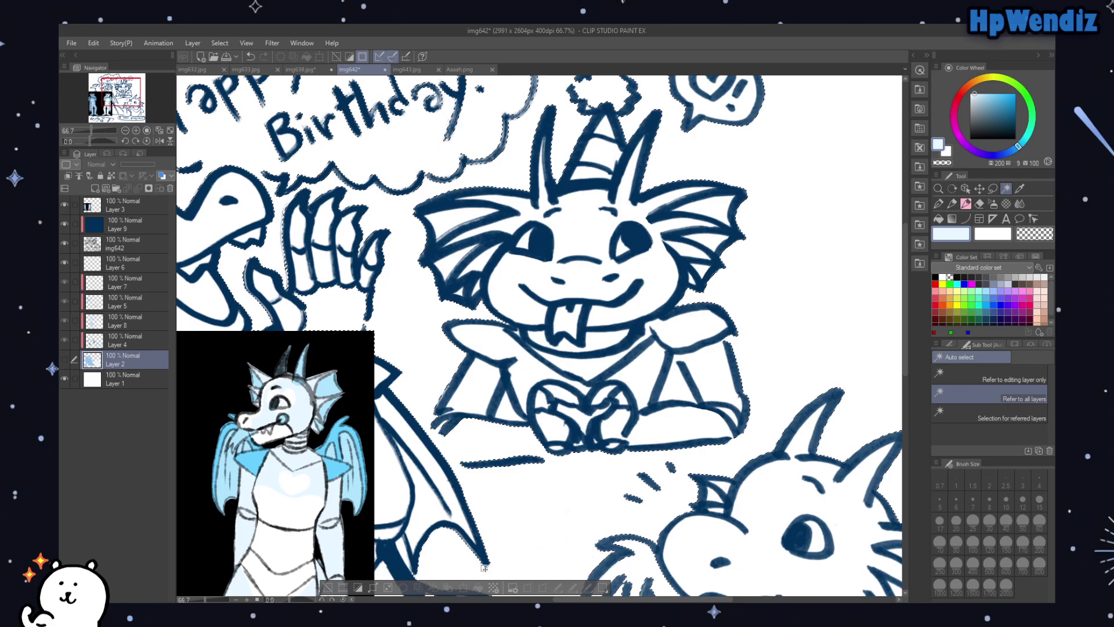
pyautogui.hotkey('ctrl', 'd')
pyautogui.click(966, 202)
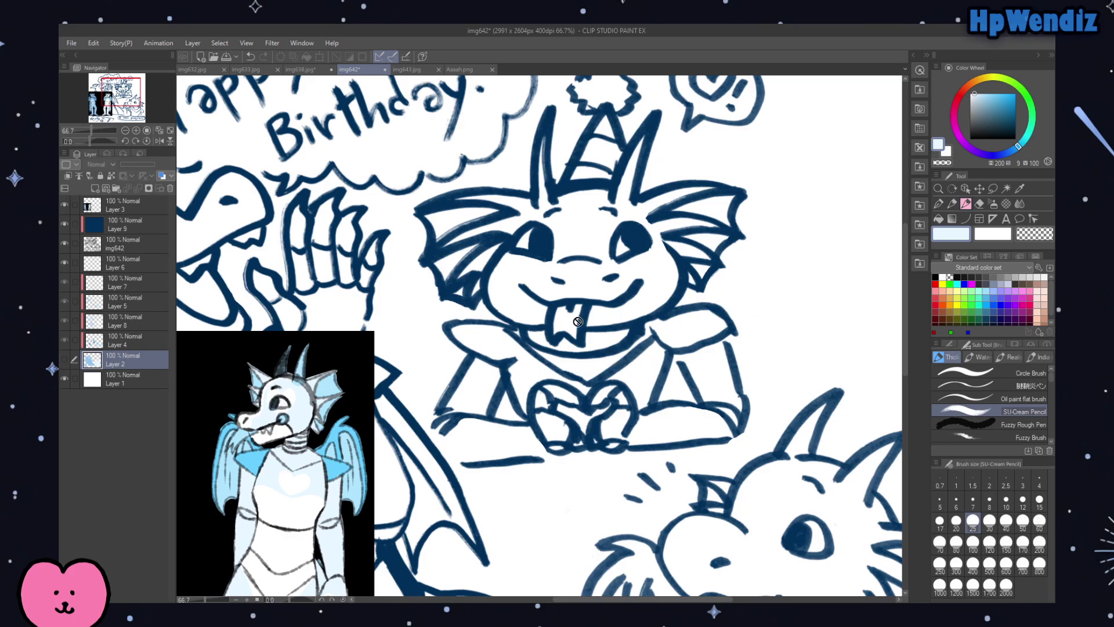
pyautogui.hotkey('ctrl', 'a')
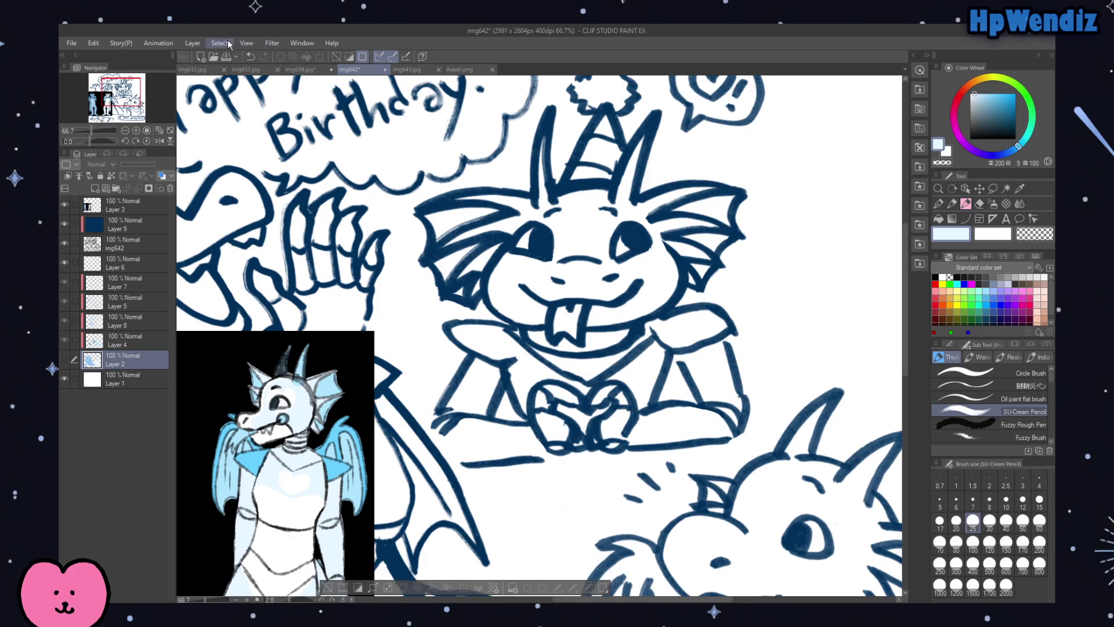
pyautogui.hotkey('ctrl', 'd')
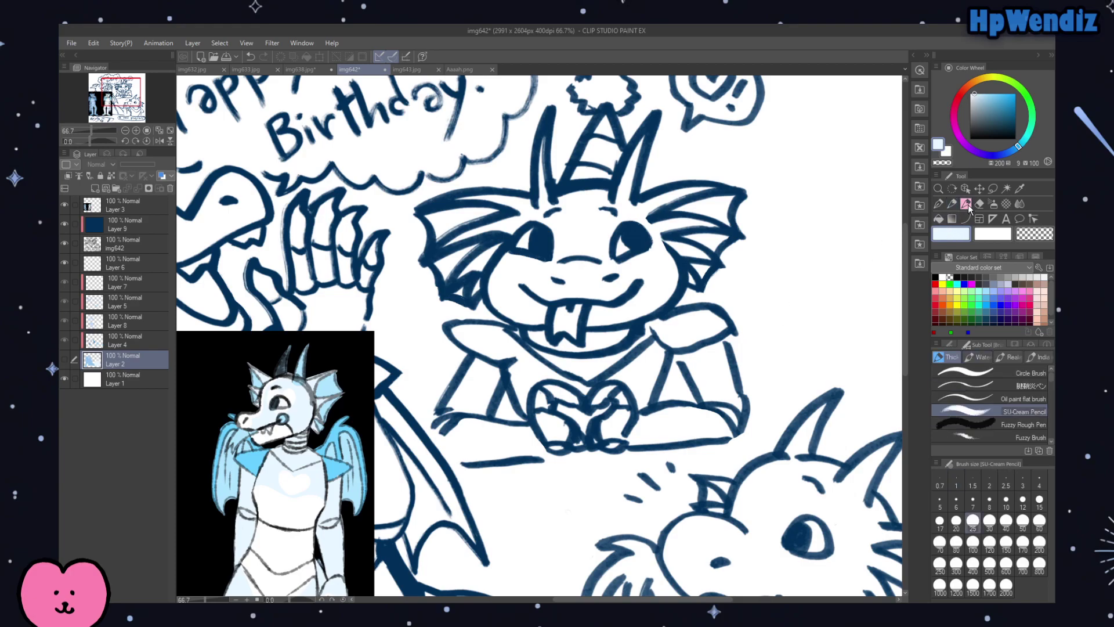
pyautogui.click(65, 360)
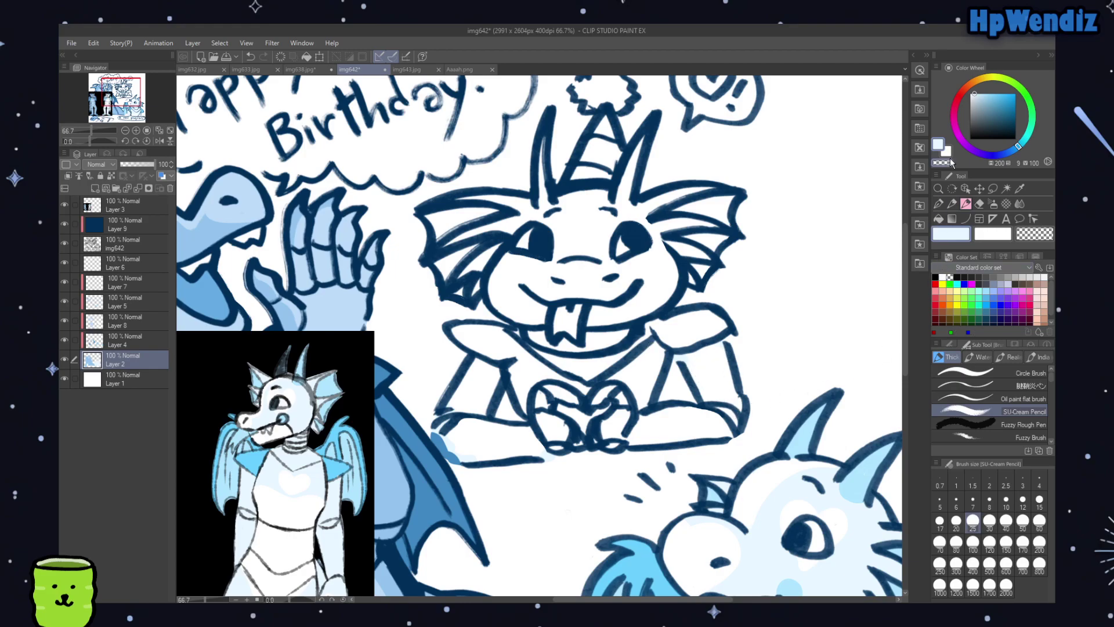
# Step: Try selecting the background around the birthday dragon with Layer 2 visible, and clear the selection
pyautogui.click(1006, 188)
pyautogui.click(862, 293)
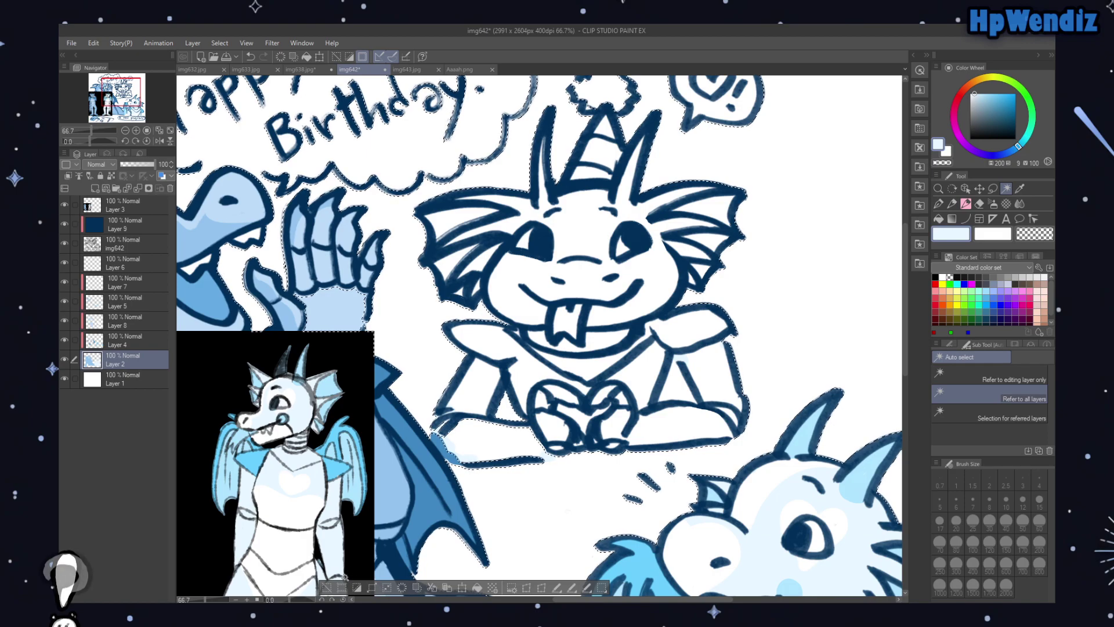
pyautogui.click(327, 586)
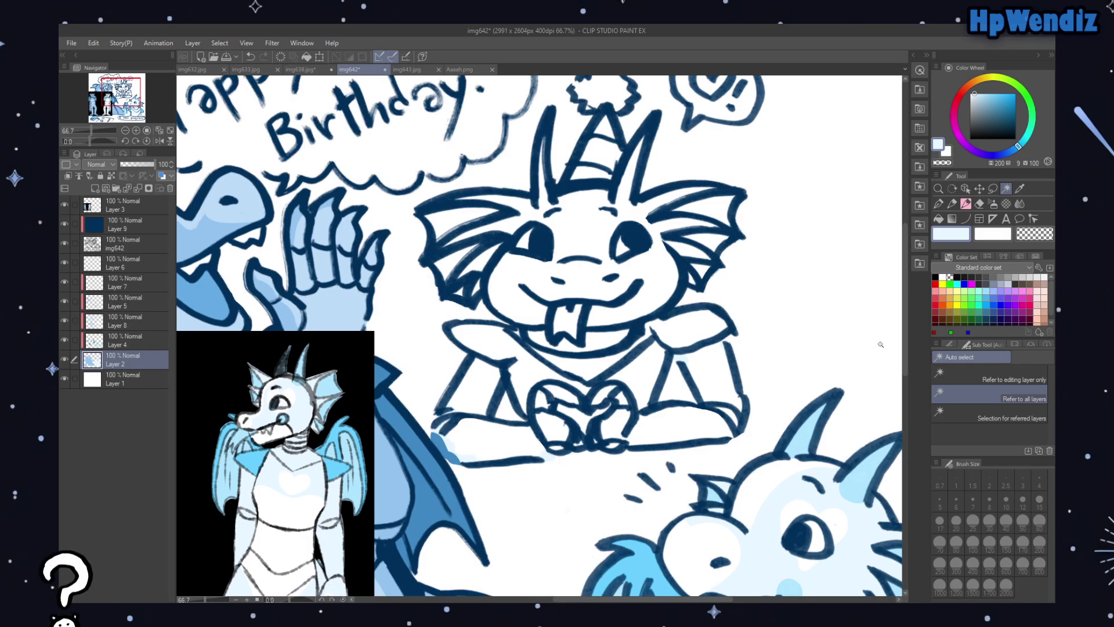
# Step: Lower Auto select's color margin to 16.3 and then 9.6, testing each on the background and clearing the selection
pyautogui.click(951, 343)
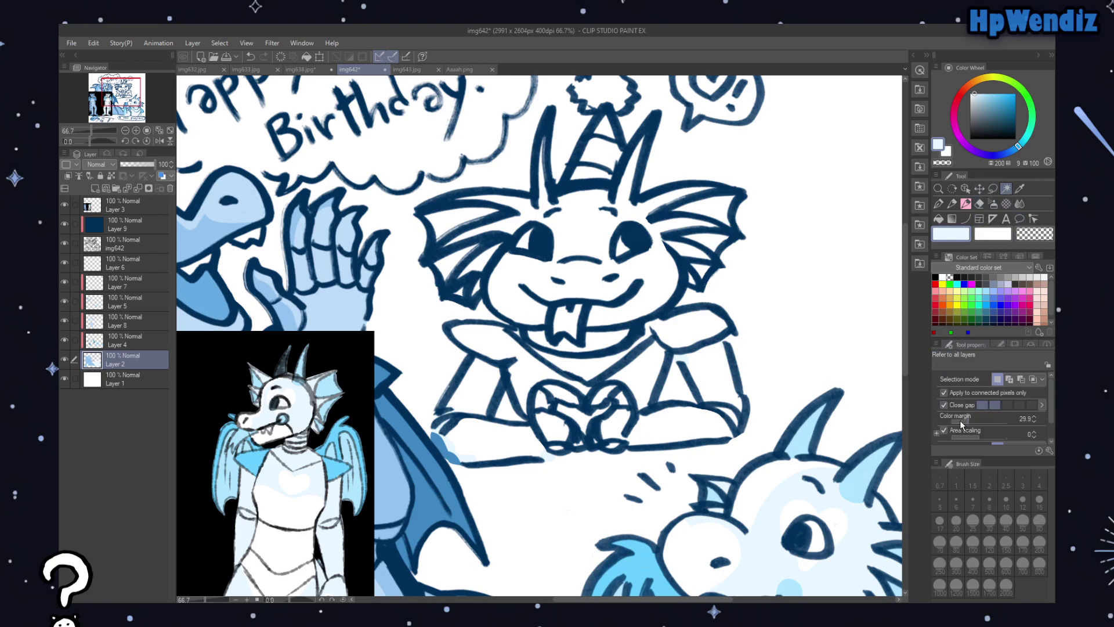
pyautogui.click(744, 372)
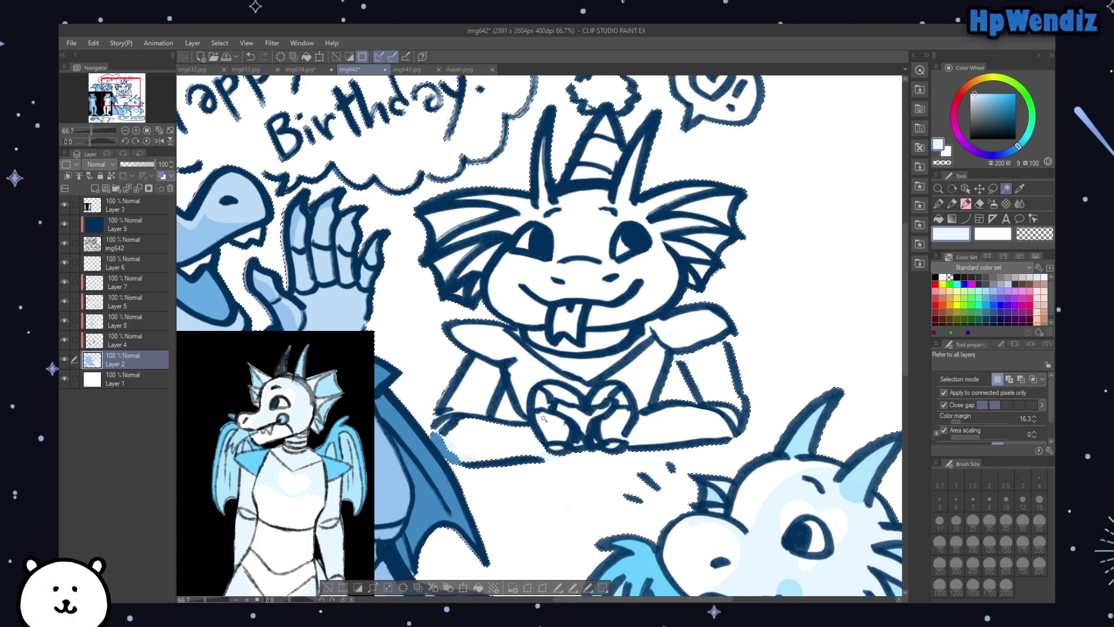
pyautogui.click(341, 587)
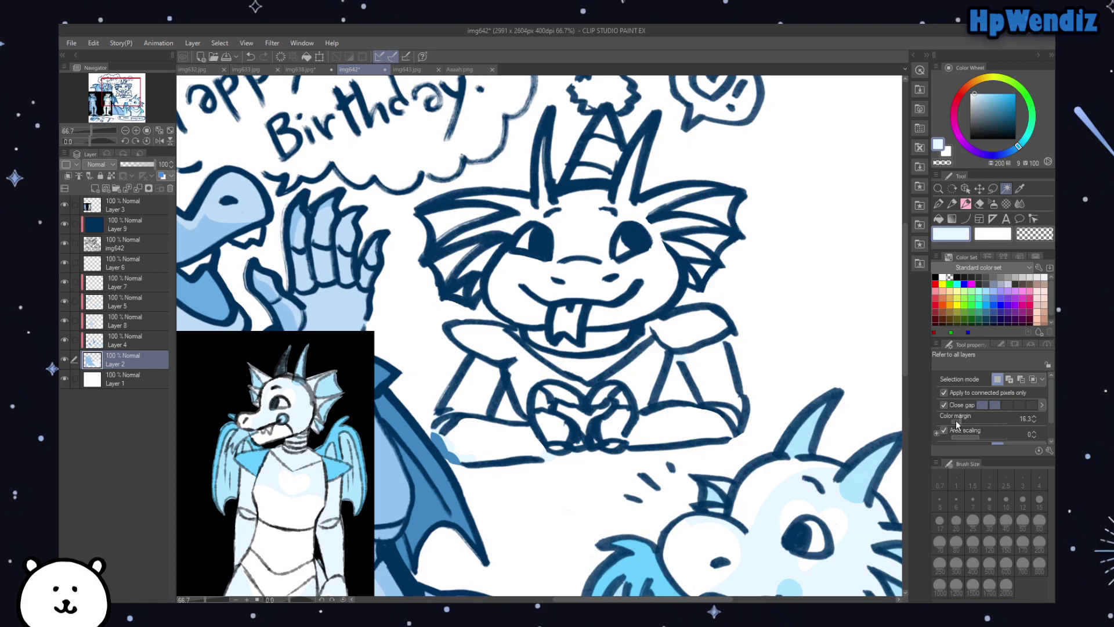
pyautogui.click(809, 384)
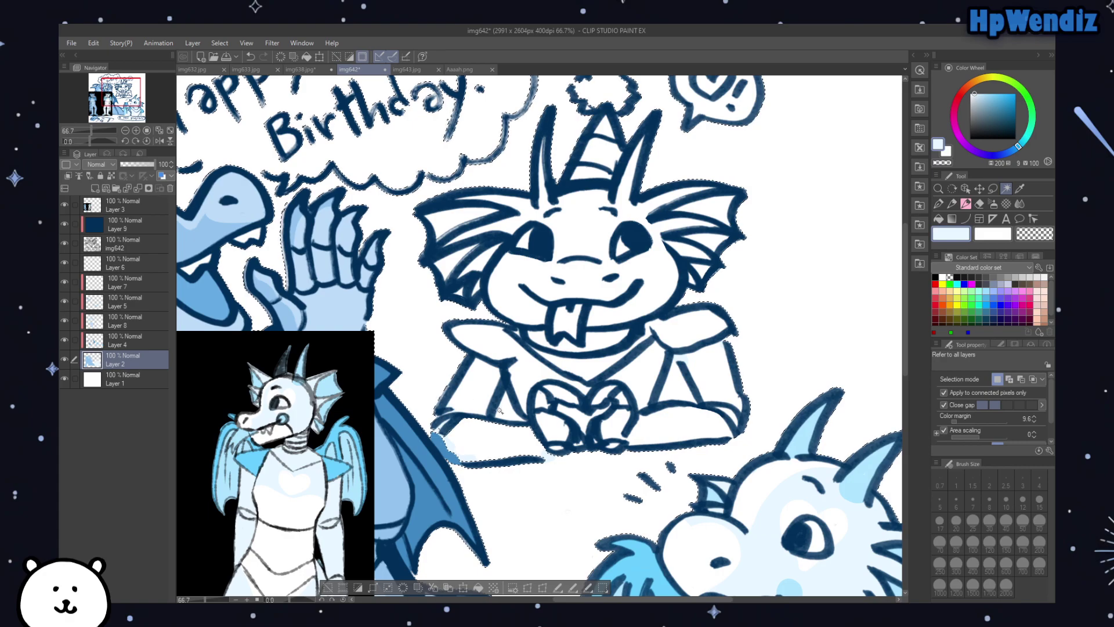
pyautogui.hotkey('ctrl', 'd')
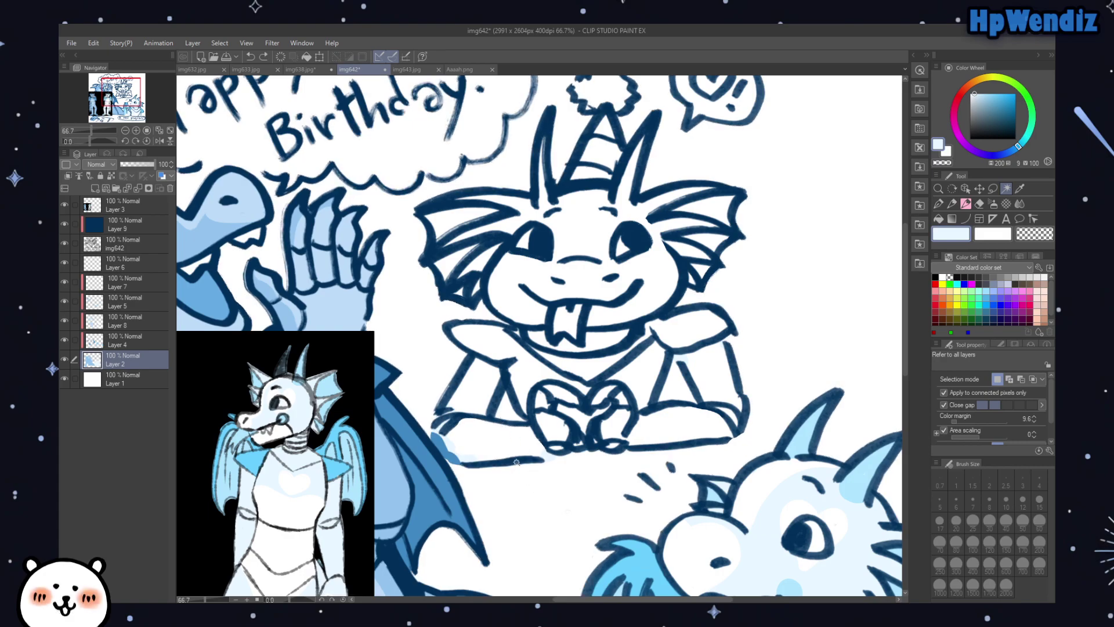
# Step: Toggle Layer 2's visibility to compare, test the background selection again near the birthday dragon's foot, and clear it
pyautogui.click(65, 359)
pyautogui.click(65, 359)
pyautogui.click(495, 440)
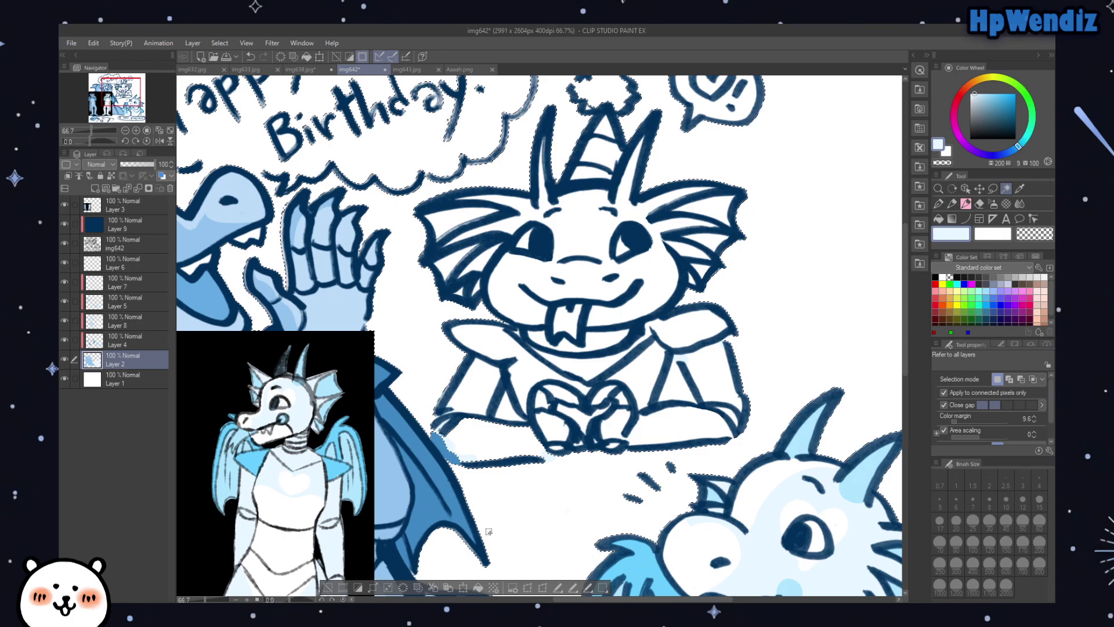
pyautogui.click(327, 589)
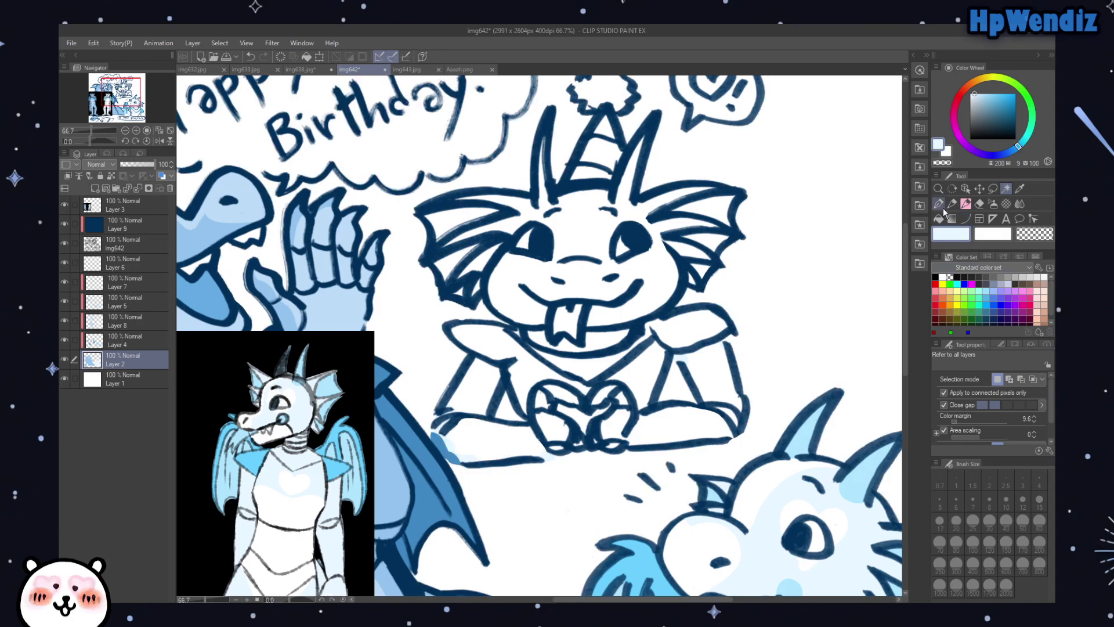
# Step: Paint light blue base colour on Layer 2 along the birthday dragon's outstretched leg and arm with the Mapping pen at size 30
pyautogui.click(938, 203)
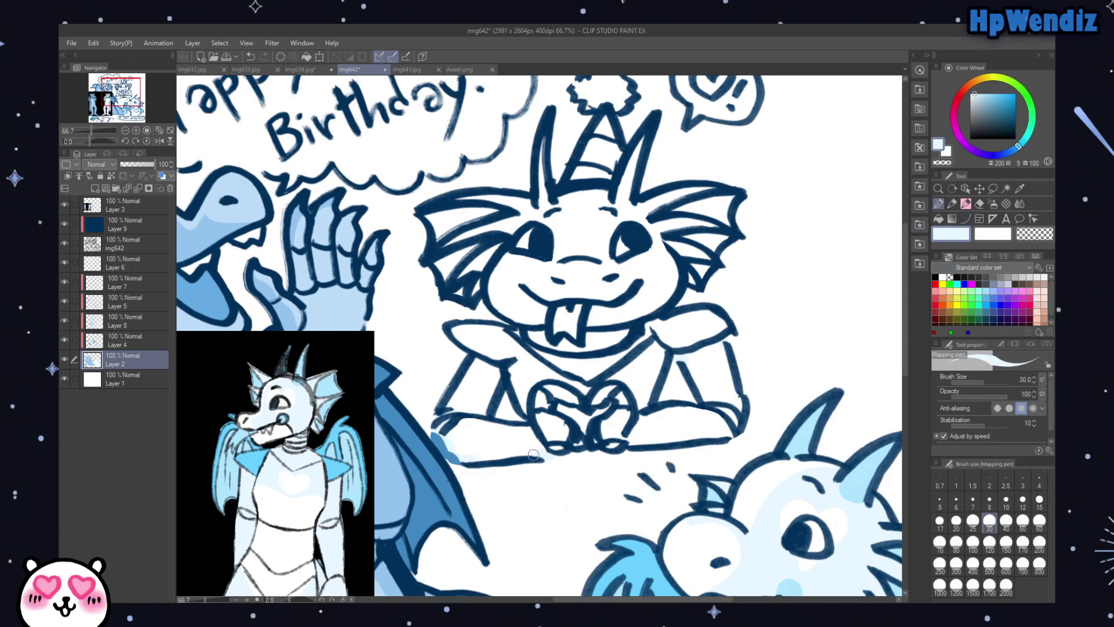
pyautogui.moveTo(543, 448); pyautogui.dragTo(461, 460)
pyautogui.moveTo(680, 360); pyautogui.dragTo(706, 397)
# Step: Duplicate the img642 line art layer and merge the copy back into it
pyautogui.click(139, 249)
pyautogui.hotkey('ctrl', 'z')
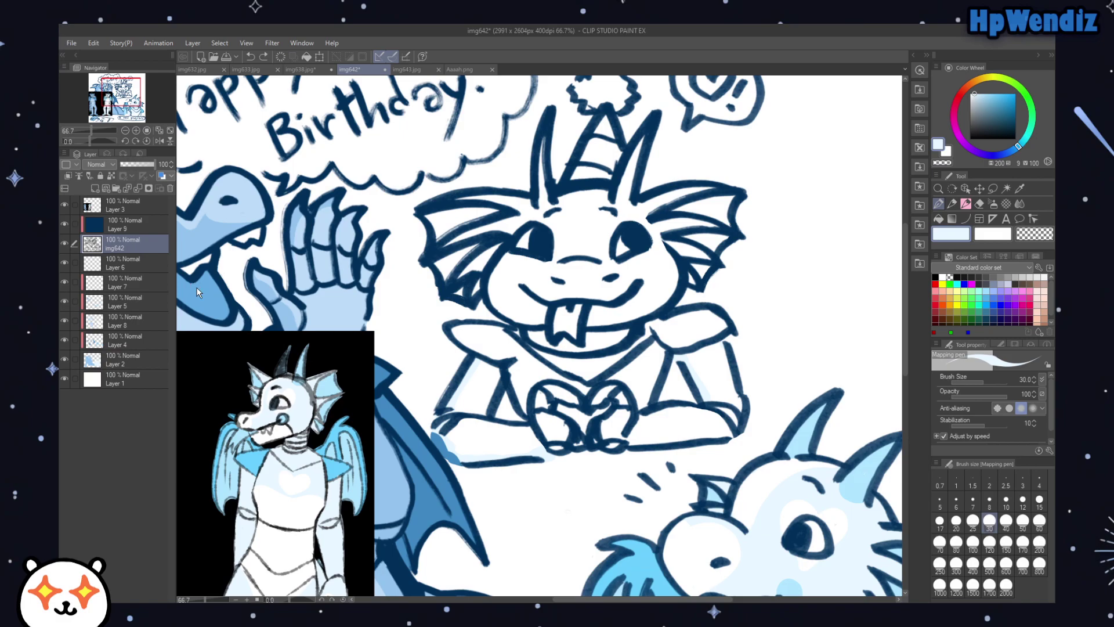
pyautogui.hotkey('ctrl', 'v')
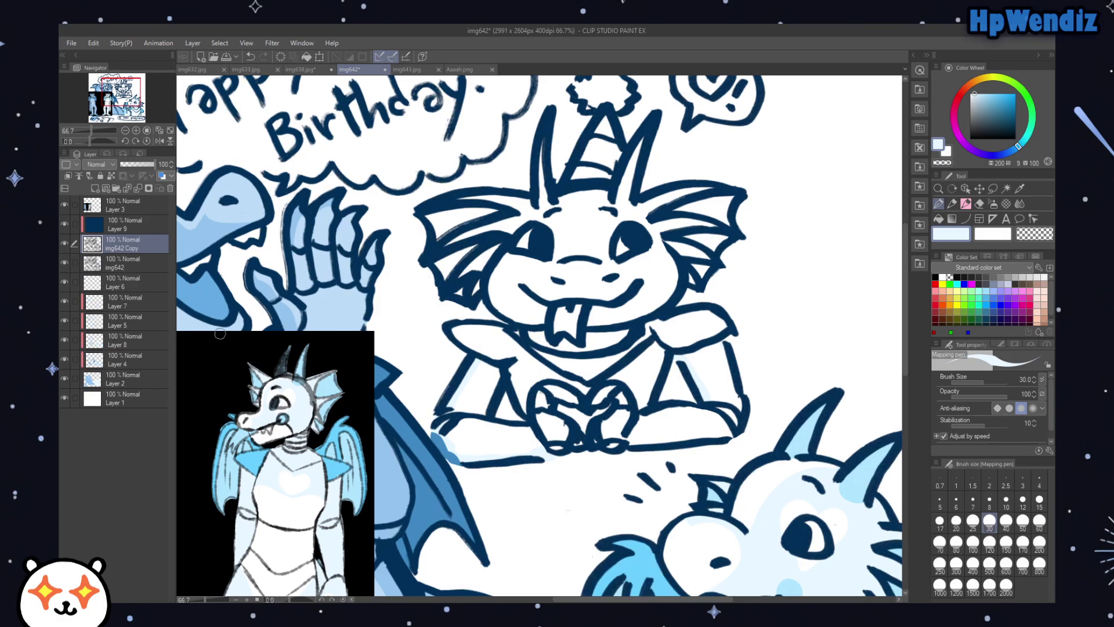
pyautogui.click(138, 188)
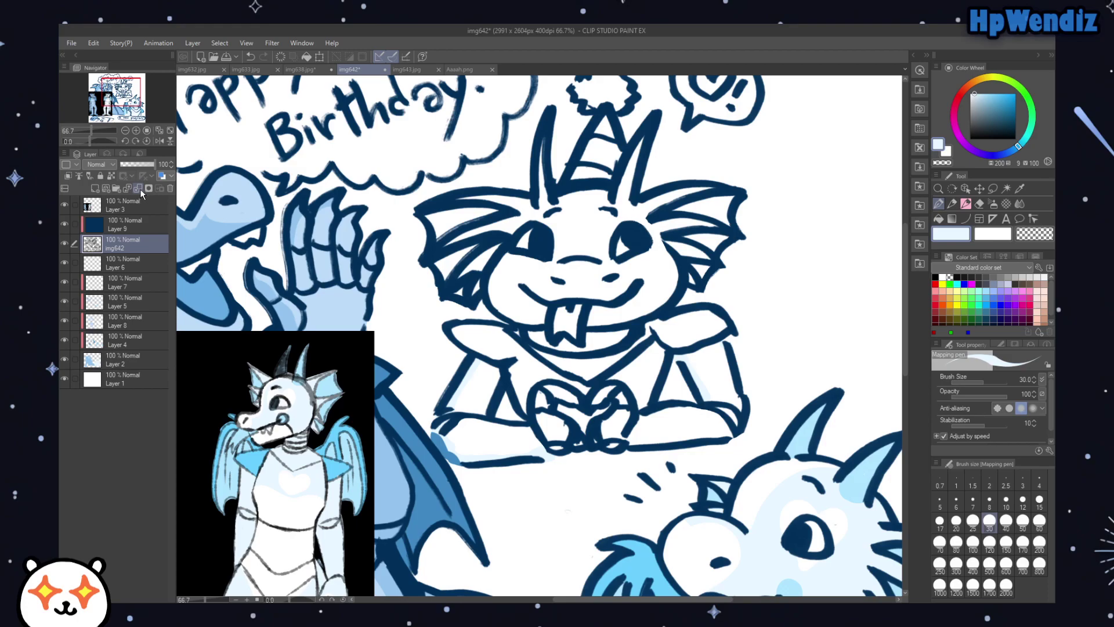
# Step: Return to Layer 2, try selecting the background around the birthday dragon with Auto select, and clear the selection
pyautogui.click(120, 359)
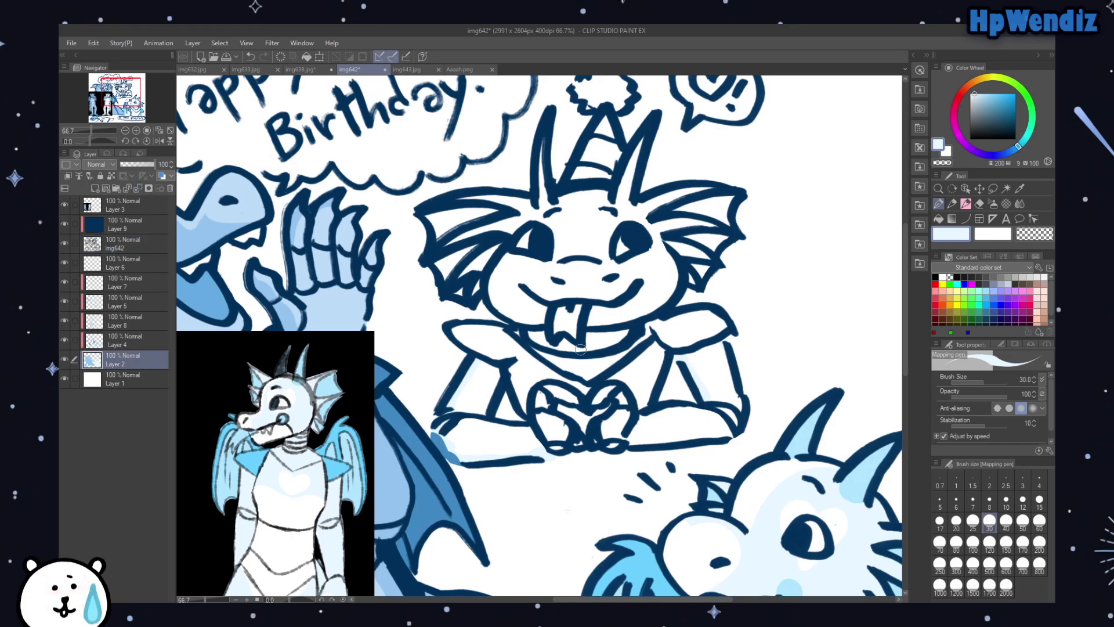
pyautogui.click(1006, 188)
pyautogui.click(753, 492)
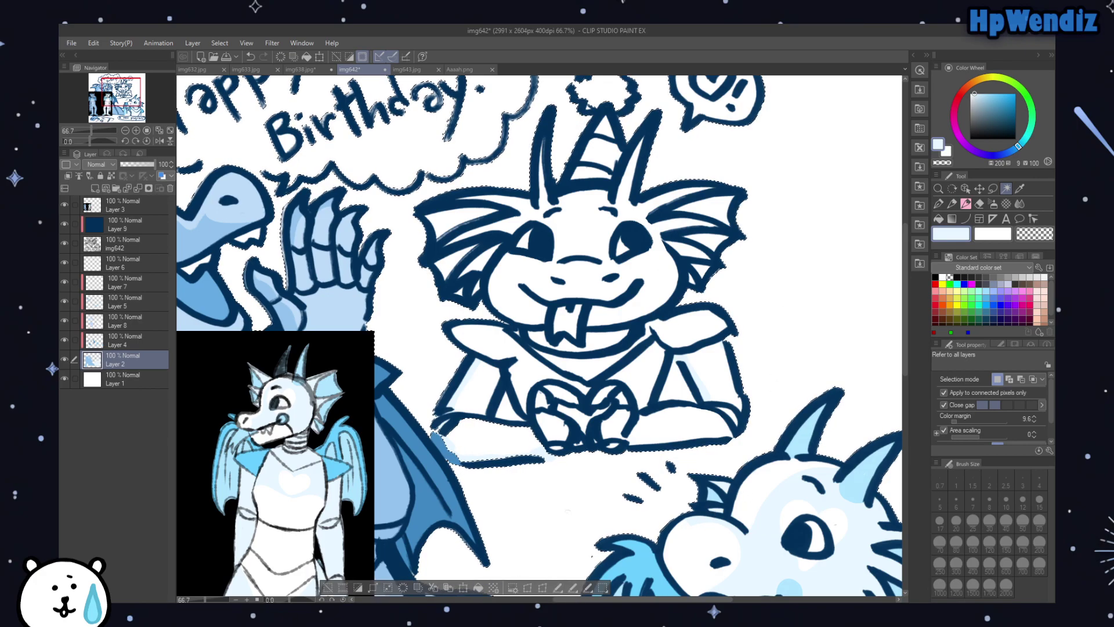
pyautogui.click(327, 587)
# Step: Raise Auto select's color margin to 56.7, test it on the background below the birthday dragon, and clear the selection
pyautogui.click(965, 203)
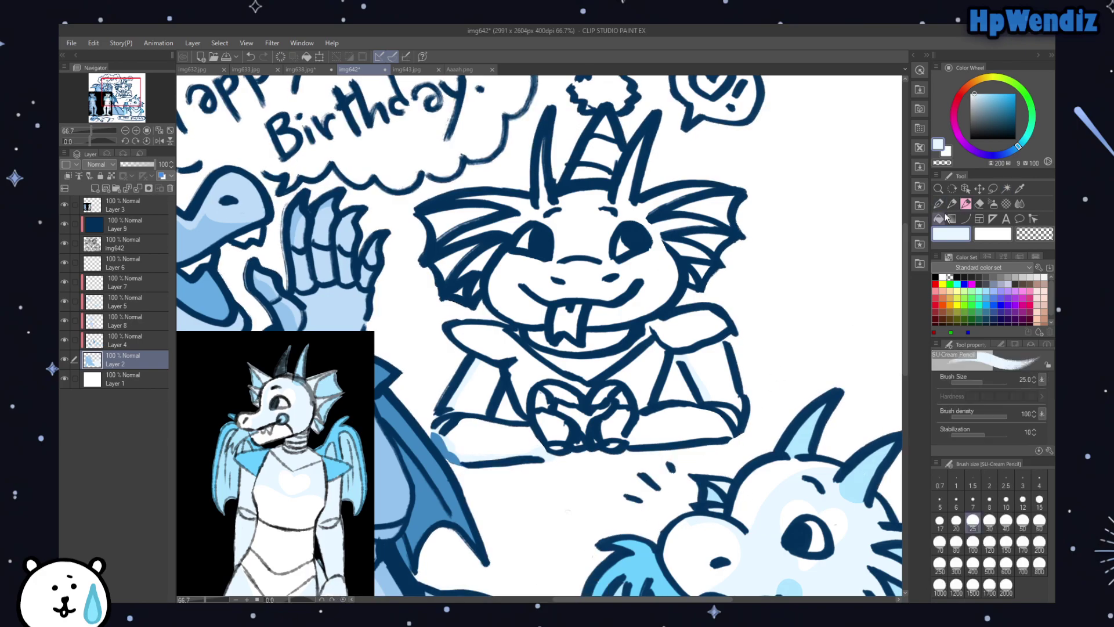
pyautogui.click(938, 204)
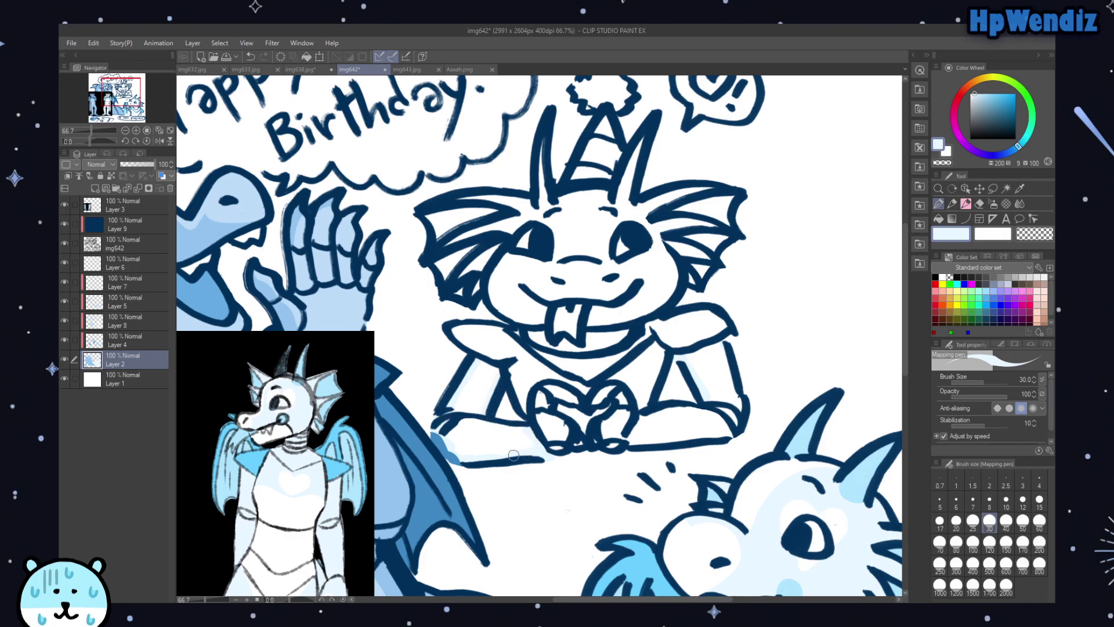
pyautogui.click(1005, 188)
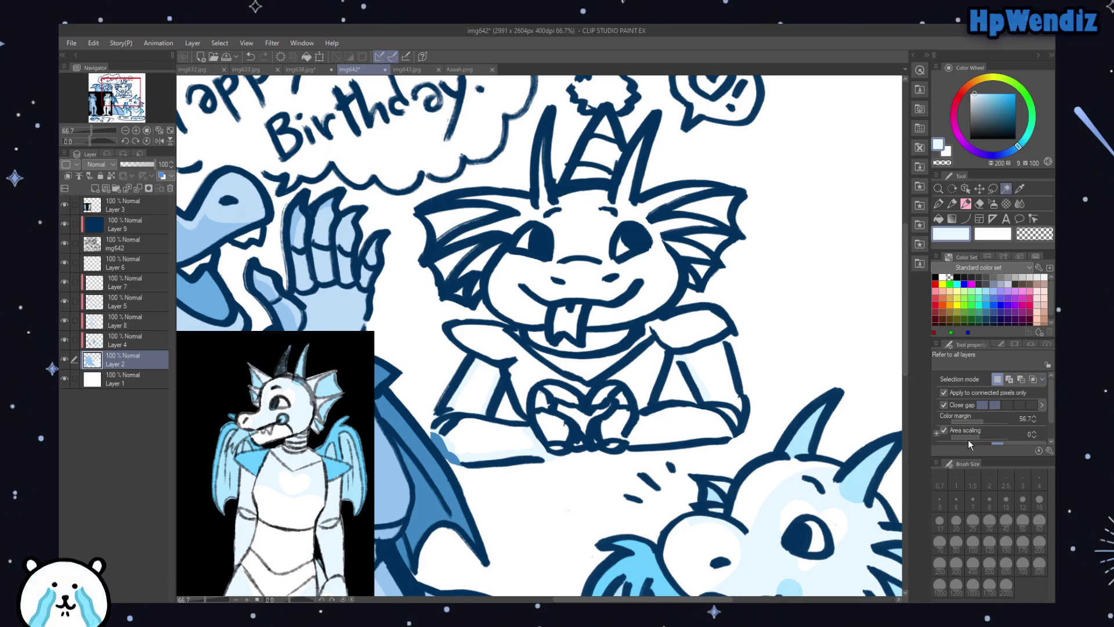
pyautogui.click(599, 491)
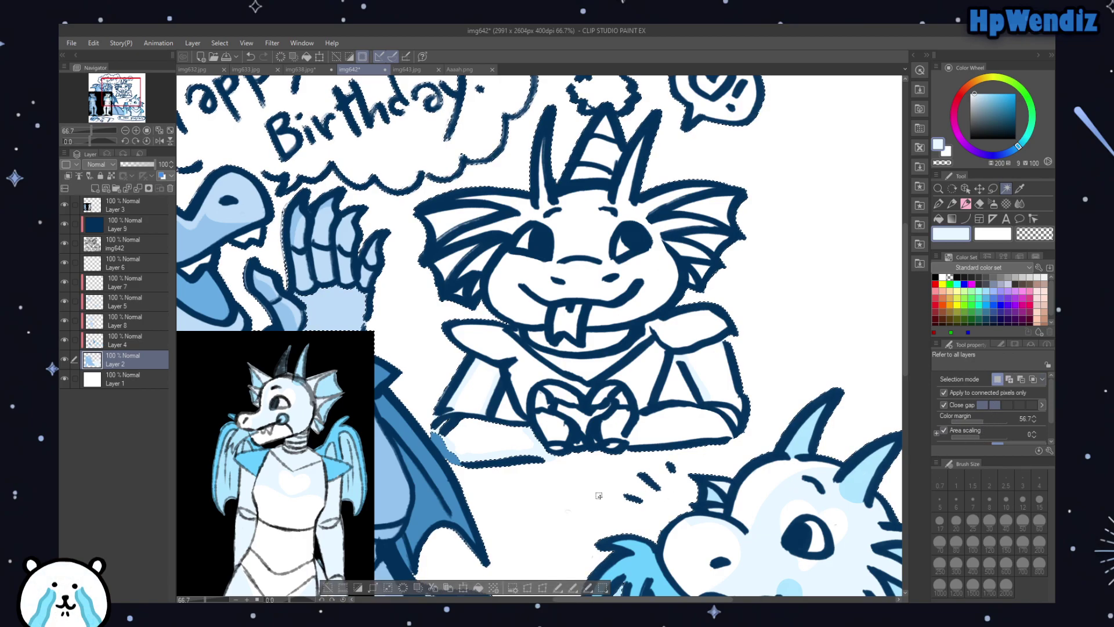
pyautogui.click(335, 587)
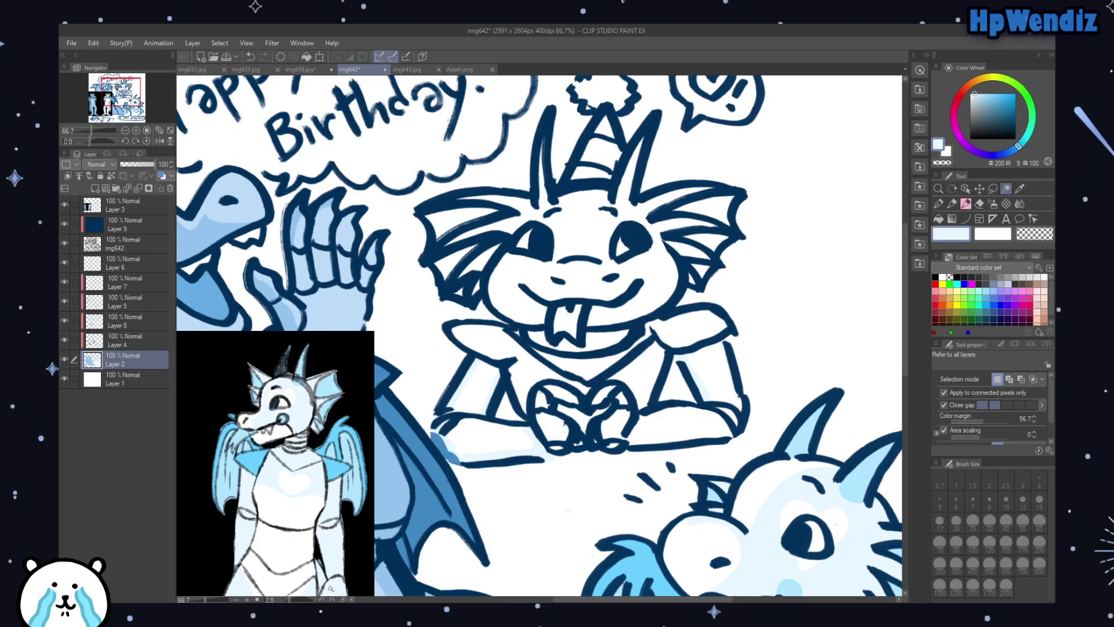
# Step: Trace the inner edges of the birthday dragon in light blue on Layer 2 and fill its body with the same base colour
pyautogui.click(937, 203)
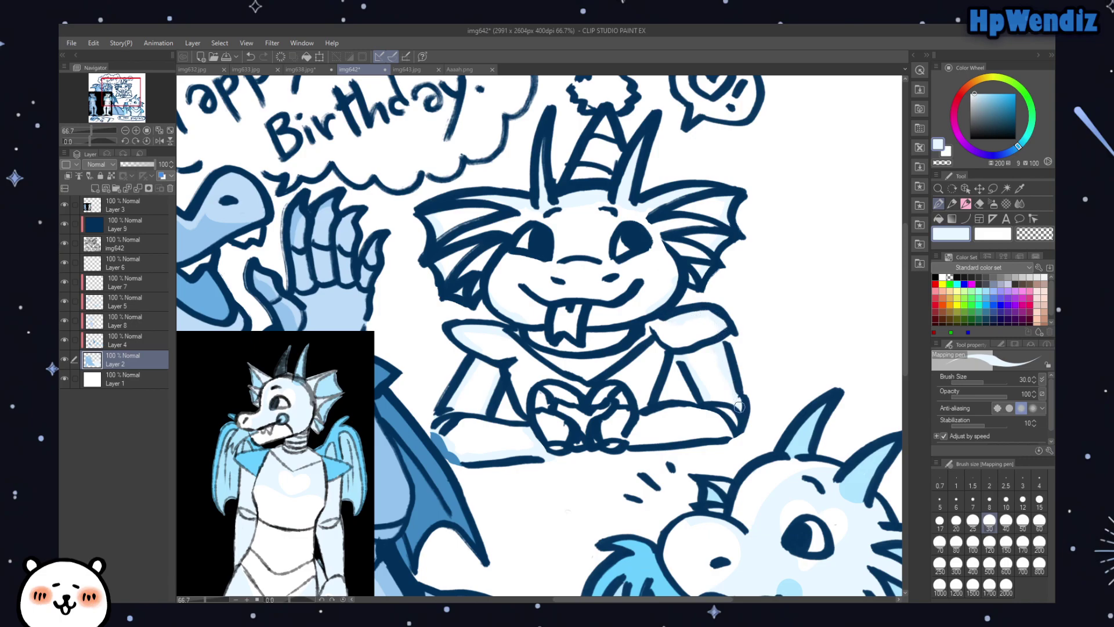
pyautogui.moveTo(724, 435); pyautogui.dragTo(627, 442)
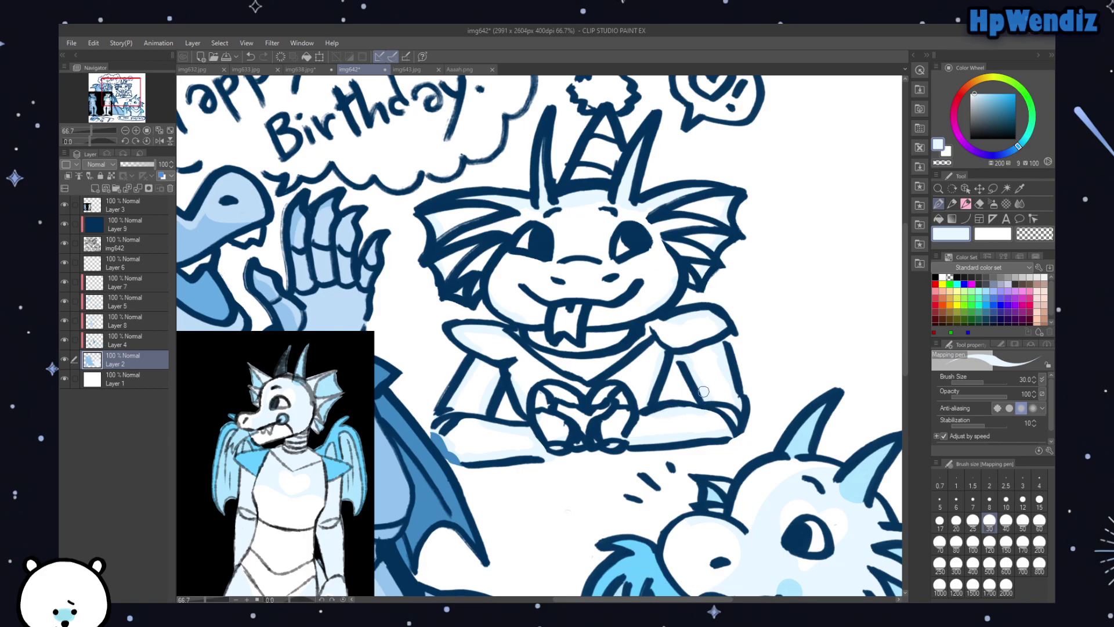
pyautogui.click(939, 219)
pyautogui.click(683, 329)
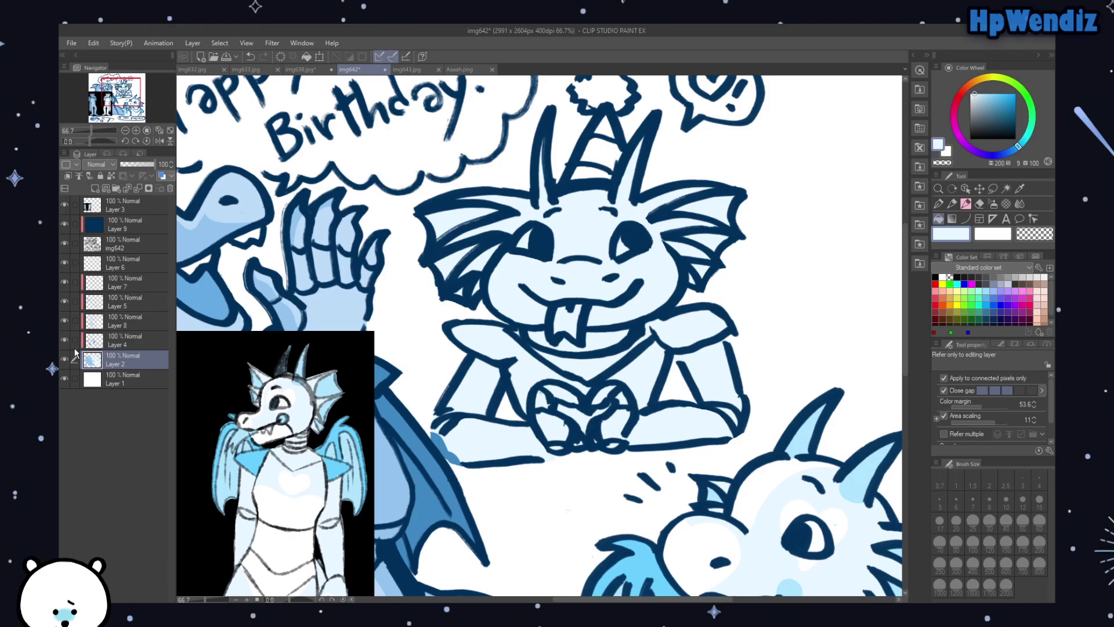
# Step: On Layer 4, paint both of the birthday dragon's shoulder plates with the brighter blue sampled from the lower dragon's wing
pyautogui.click(119, 337)
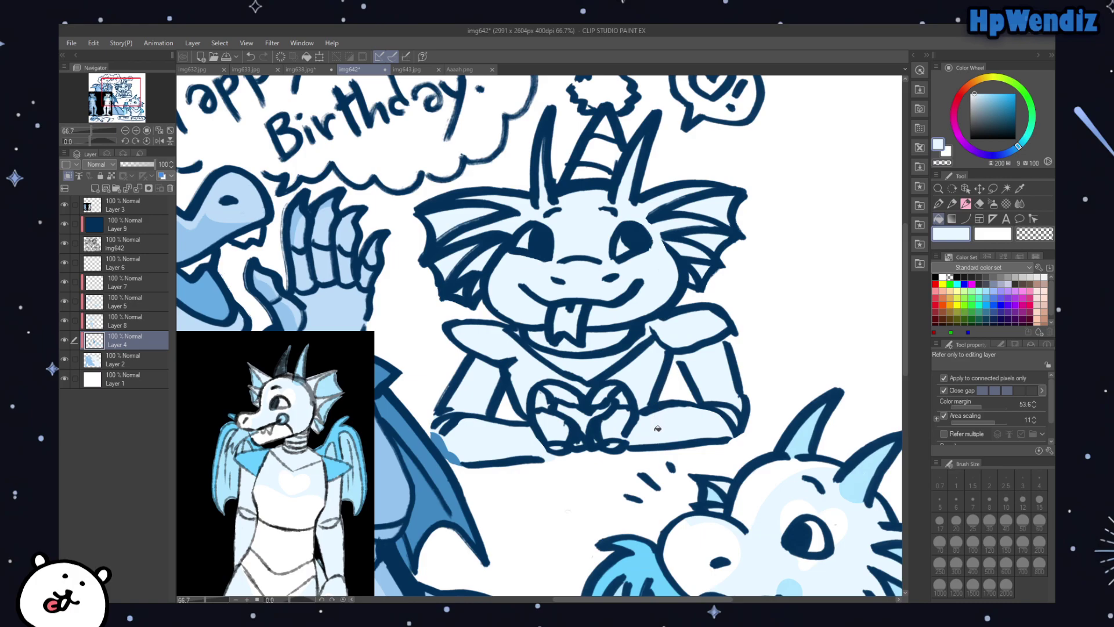
pyautogui.keyDown('alt'); pyautogui.click(643, 562); pyautogui.keyUp('alt')
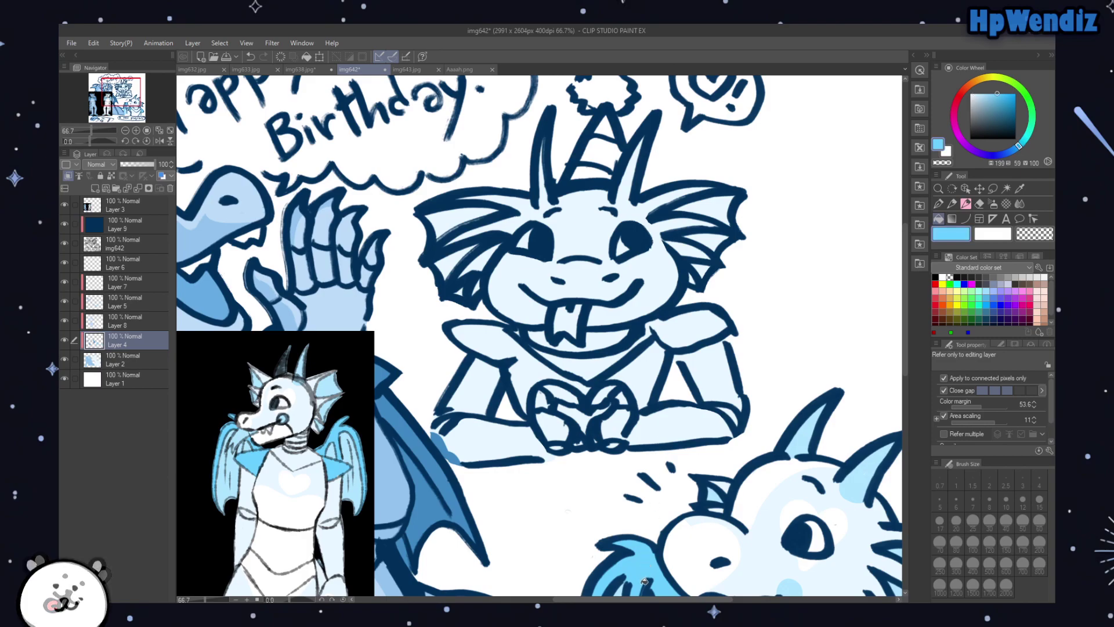
pyautogui.press('p')
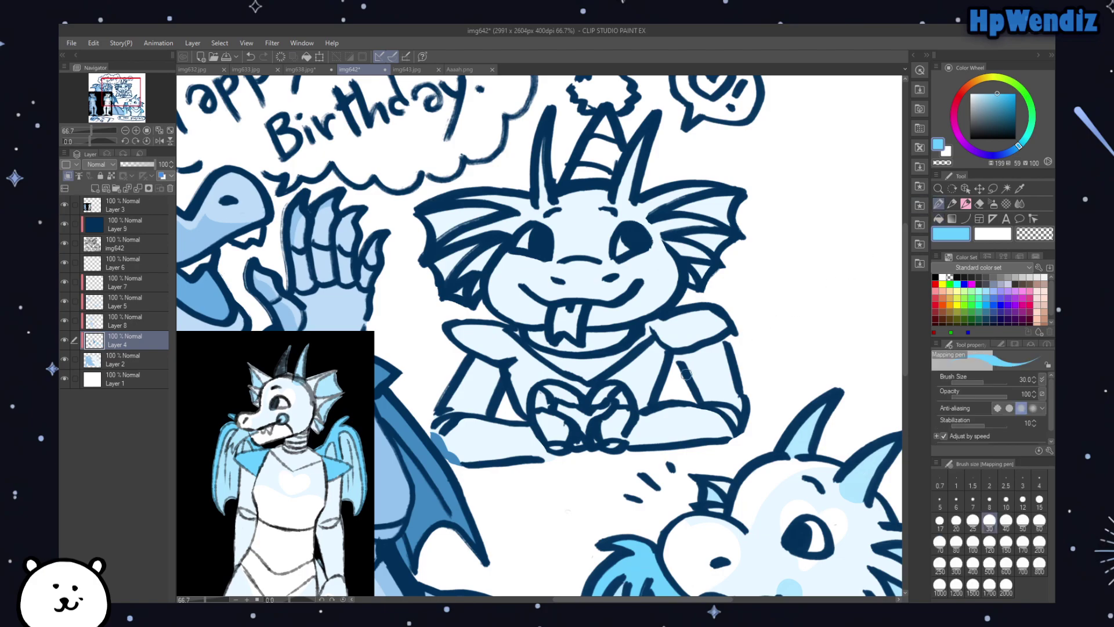
pyautogui.moveTo(477, 347)
pyautogui.mouseDown()
pyautogui.moveTo(457, 331)
pyautogui.moveTo(475, 343)
pyautogui.moveTo(489, 341)
pyautogui.moveTo(486, 323)
pyautogui.moveTo(493, 354)
pyautogui.mouseUp()
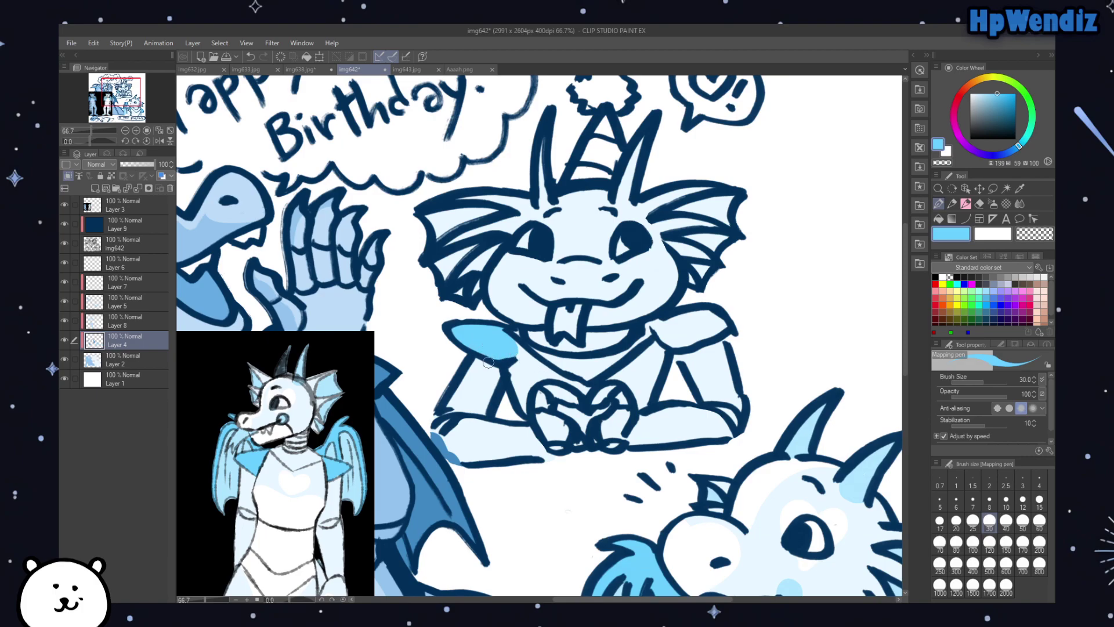
pyautogui.moveTo(669, 320)
pyautogui.mouseDown()
pyautogui.moveTo(651, 324)
pyautogui.moveTo(676, 346)
pyautogui.moveTo(722, 328)
pyautogui.moveTo(676, 330)
pyautogui.moveTo(696, 313)
pyautogui.mouseUp()
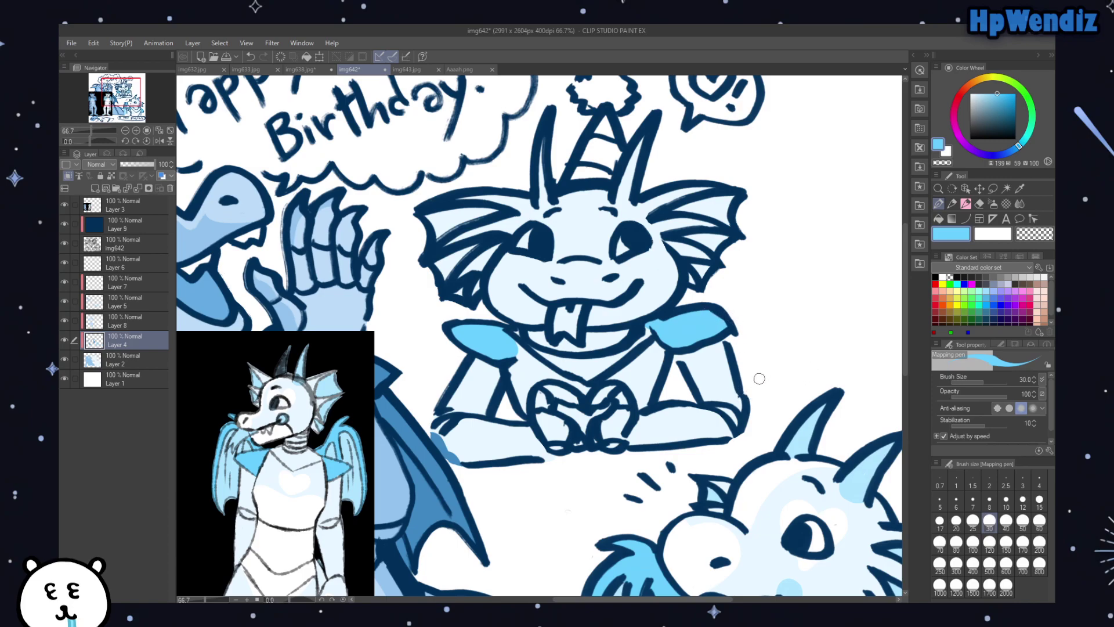
# Step: Sample the reference wing's pale blue, check Layers 8 and 5 by toggling them, and paint both of the birthday dragon's cheeks on Layer 5
pyautogui.keyDown('alt'); pyautogui.click(236, 438); pyautogui.keyUp('alt')
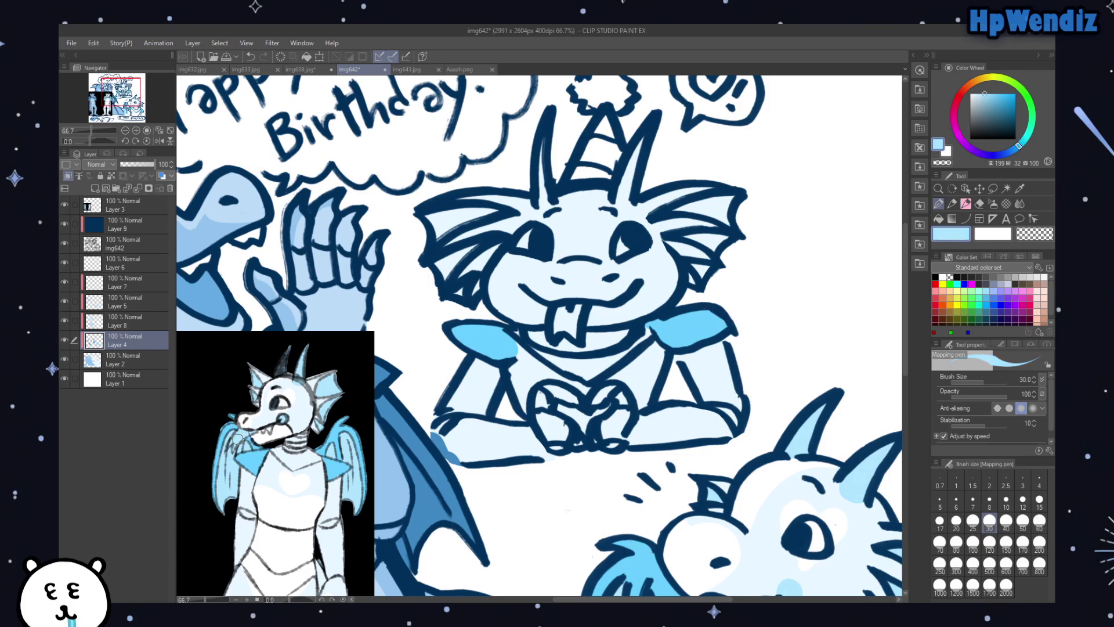
pyautogui.click(64, 322)
pyautogui.click(65, 321)
pyautogui.click(65, 322)
pyautogui.click(65, 322)
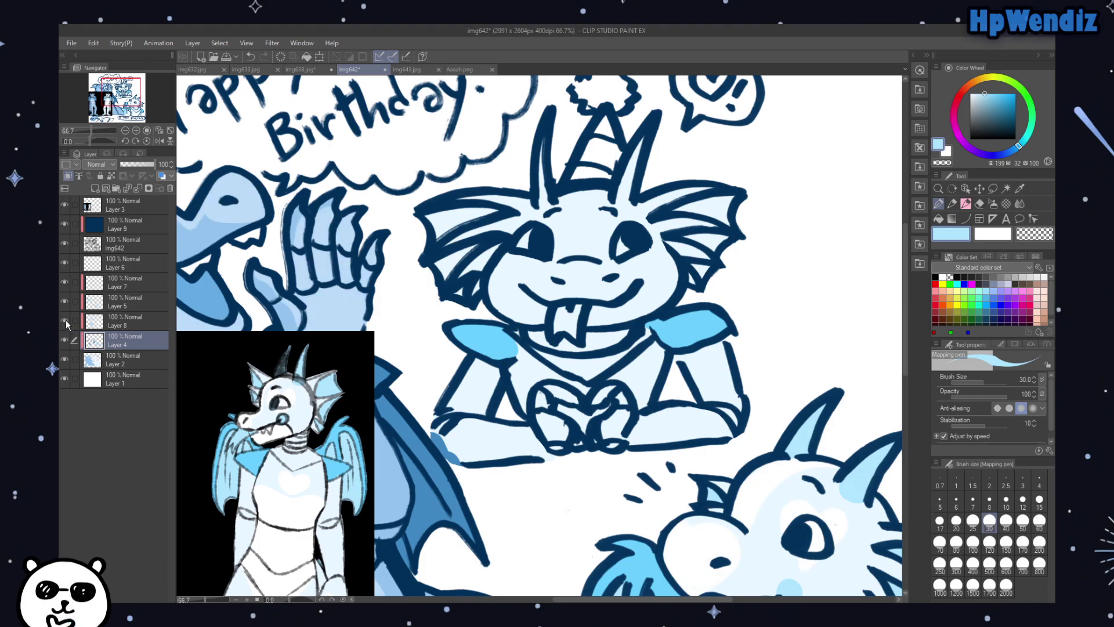
pyautogui.click(64, 301)
pyautogui.click(65, 301)
pyautogui.click(65, 302)
pyautogui.click(64, 301)
pyautogui.click(116, 300)
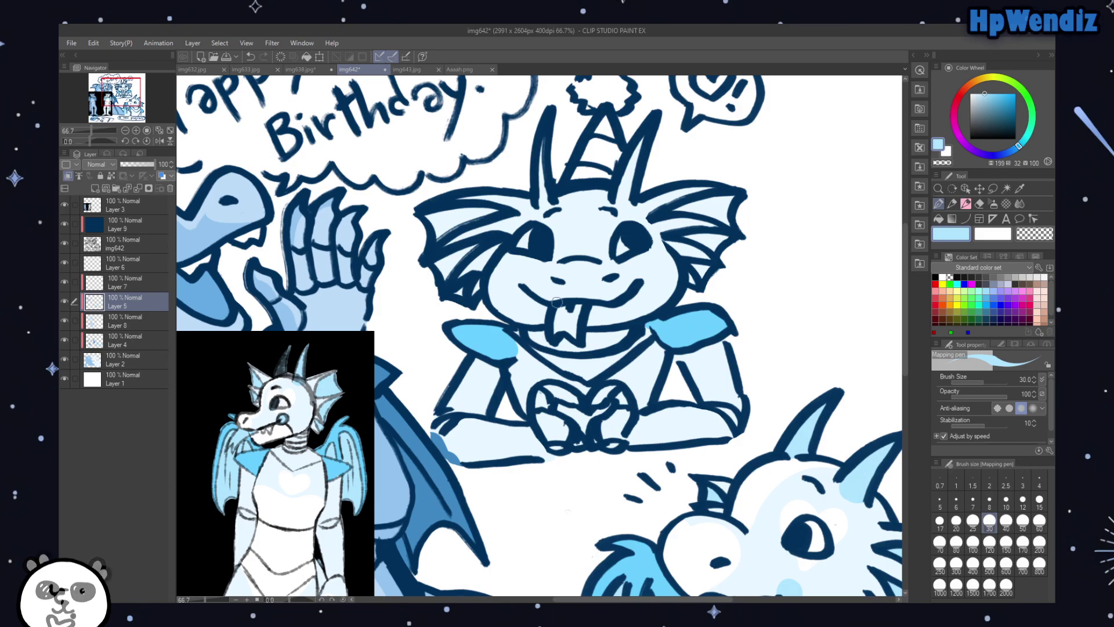
pyautogui.moveTo(516, 279); pyautogui.dragTo(519, 285)
pyautogui.moveTo(641, 283); pyautogui.dragTo(636, 282)
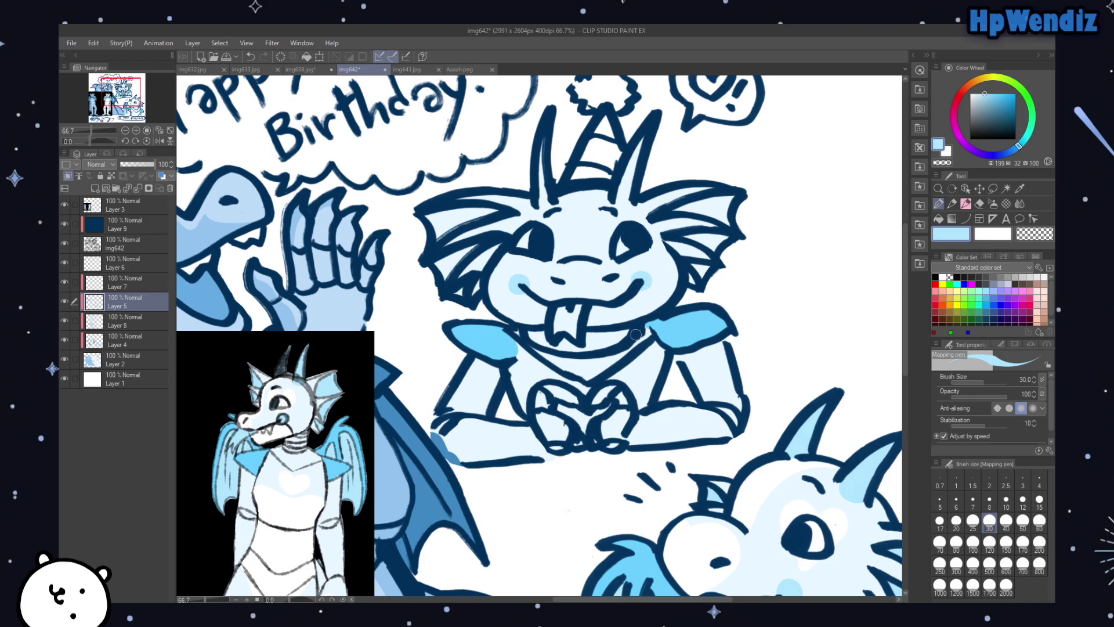
# Step: Paint the birthday dragon's ear fin membranes and tongue pale blue on Layer 5
pyautogui.moveTo(426, 218)
pyautogui.mouseDown()
pyautogui.moveTo(434, 232)
pyautogui.moveTo(486, 210)
pyautogui.moveTo(436, 218)
pyautogui.moveTo(440, 262)
pyautogui.moveTo(461, 250)
pyautogui.moveTo(441, 283)
pyautogui.moveTo(462, 286)
pyautogui.mouseUp()
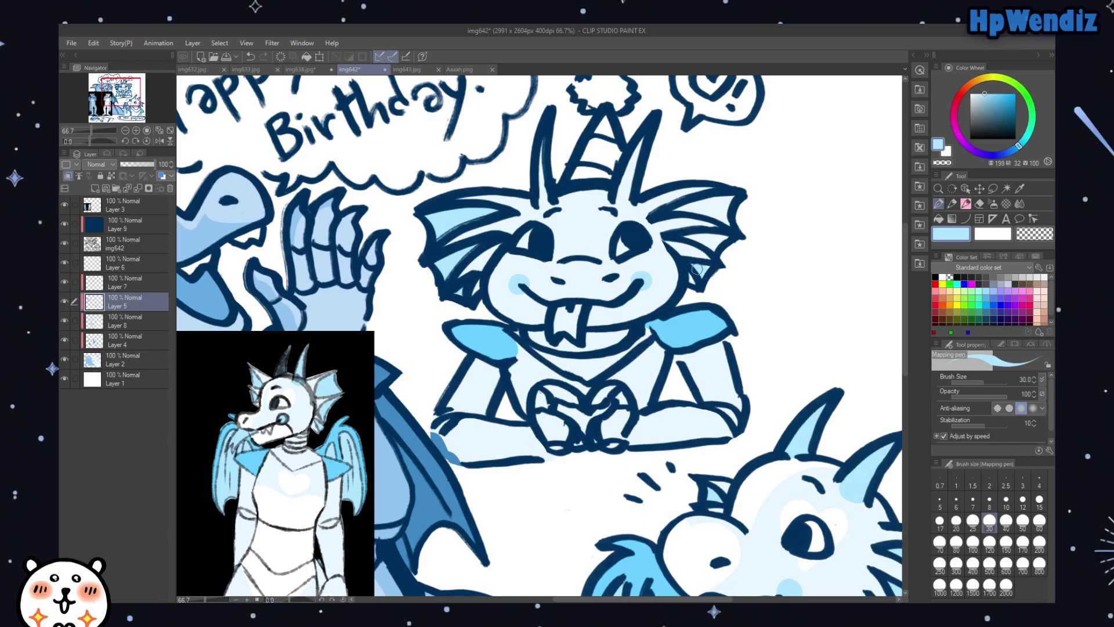
pyautogui.moveTo(688, 235)
pyautogui.mouseDown()
pyautogui.moveTo(717, 249)
pyautogui.moveTo(701, 239)
pyautogui.moveTo(731, 241)
pyautogui.moveTo(701, 204)
pyautogui.moveTo(670, 213)
pyautogui.moveTo(712, 196)
pyautogui.moveTo(733, 195)
pyautogui.moveTo(677, 211)
pyautogui.moveTo(735, 202)
pyautogui.moveTo(682, 210)
pyautogui.moveTo(743, 222)
pyautogui.moveTo(719, 210)
pyautogui.mouseUp()
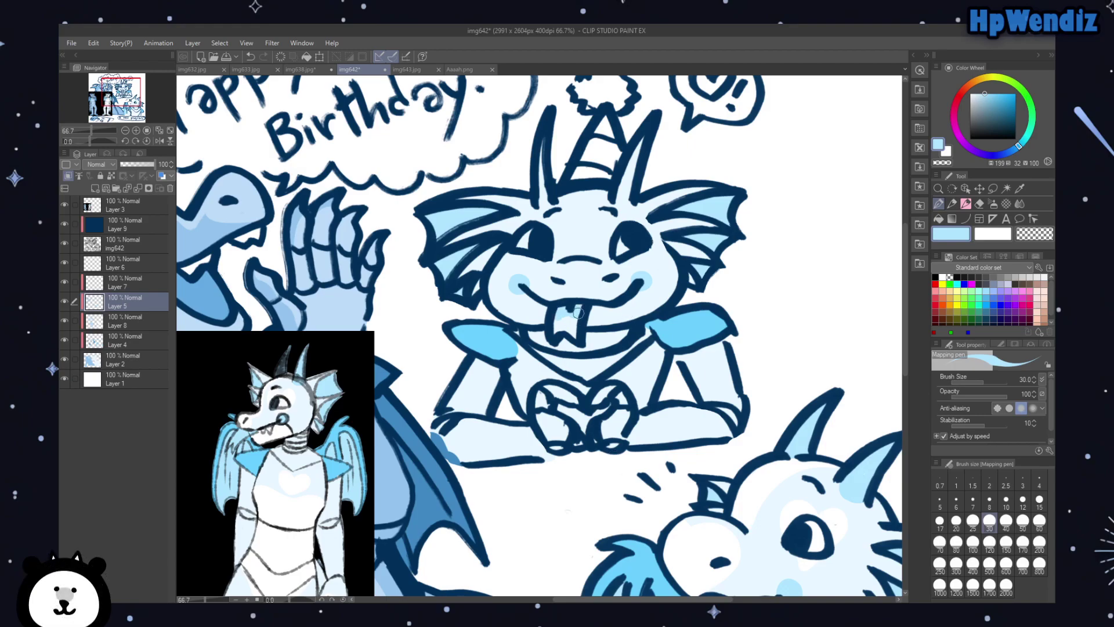
pyautogui.moveTo(574, 314)
pyautogui.mouseDown()
pyautogui.moveTo(571, 334)
pyautogui.moveTo(556, 327)
pyautogui.mouseUp()
# Step: Paint white markings down the centre of the birthday dragon's face on Layer 8, and undo the stroke at its eye
pyautogui.click(66, 281)
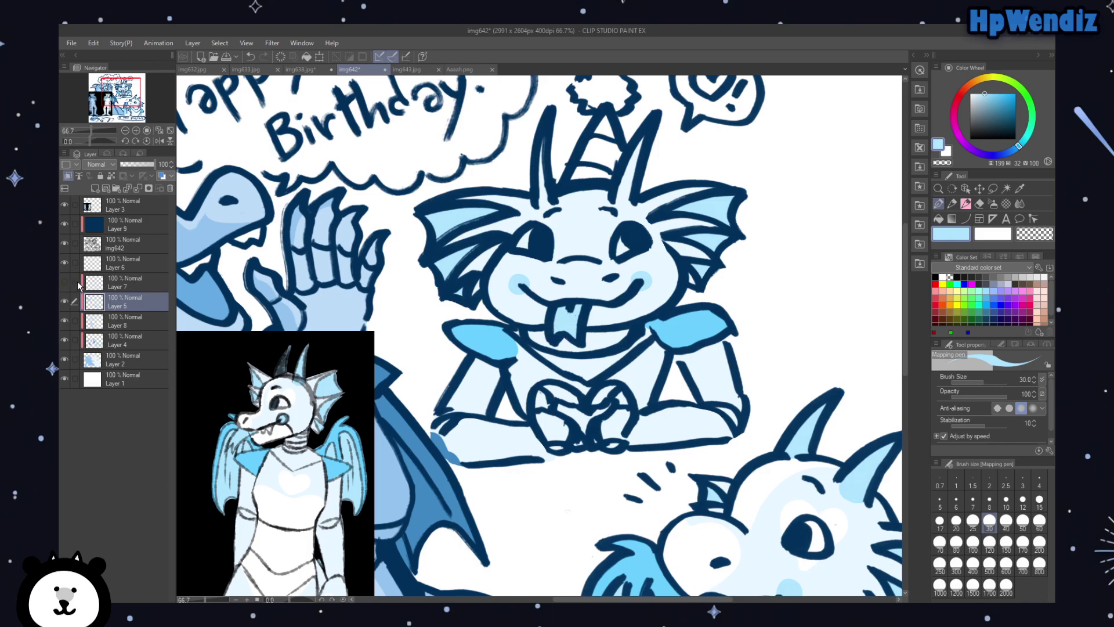
pyautogui.click(115, 319)
pyautogui.click(64, 321)
pyautogui.click(64, 320)
pyautogui.click(64, 320)
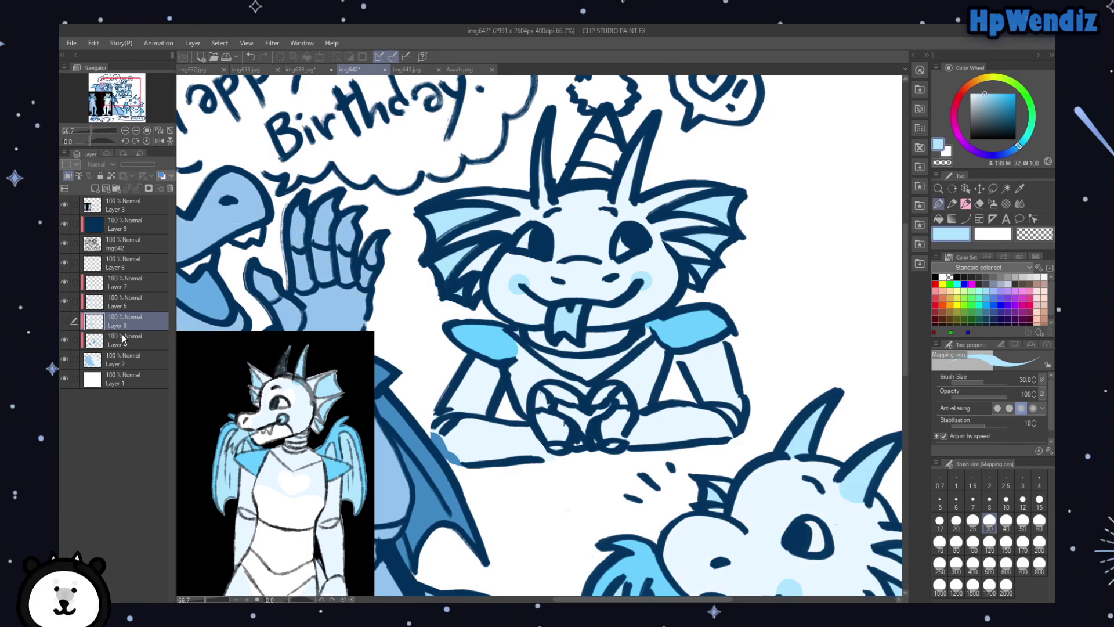
pyautogui.click(64, 320)
pyautogui.click(970, 93)
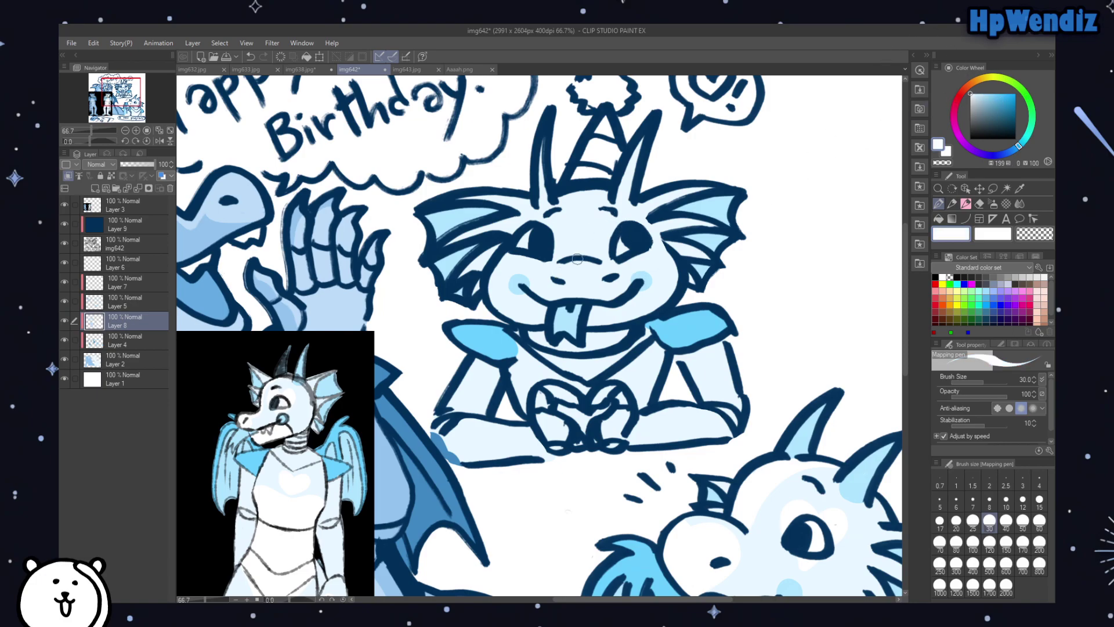
pyautogui.moveTo(577, 280)
pyautogui.mouseDown()
pyautogui.moveTo(605, 270)
pyautogui.moveTo(581, 279)
pyautogui.moveTo(597, 277)
pyautogui.moveTo(583, 275)
pyautogui.moveTo(581, 187)
pyautogui.mouseUp()
pyautogui.moveTo(582, 232); pyautogui.dragTo(597, 191)
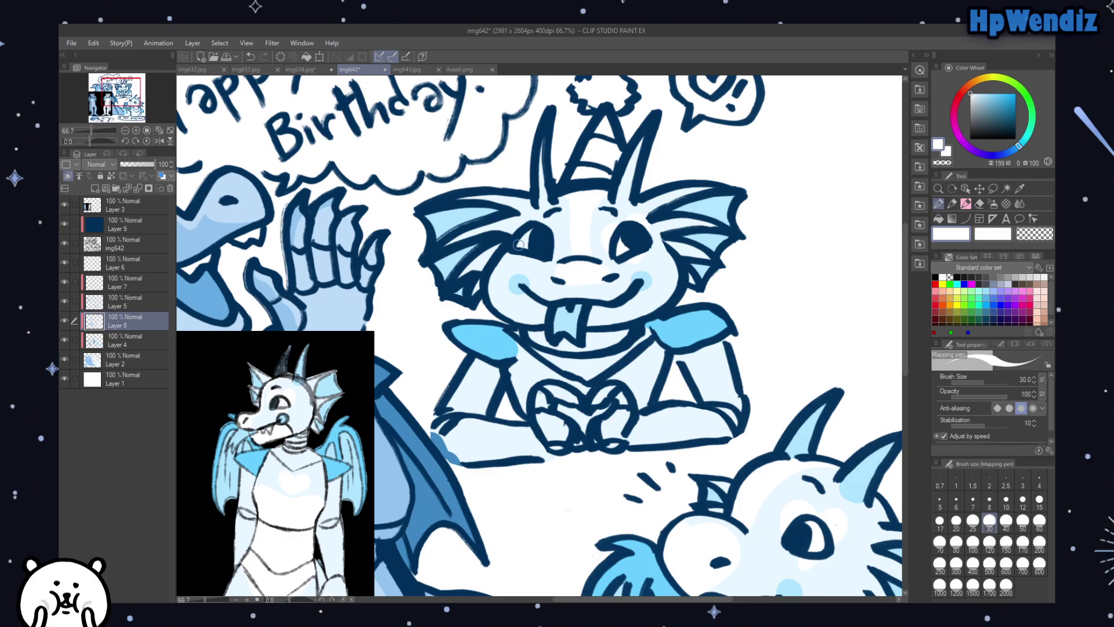
pyautogui.moveTo(522, 224); pyautogui.dragTo(527, 218)
pyautogui.hotkey('ctrl', 'z')
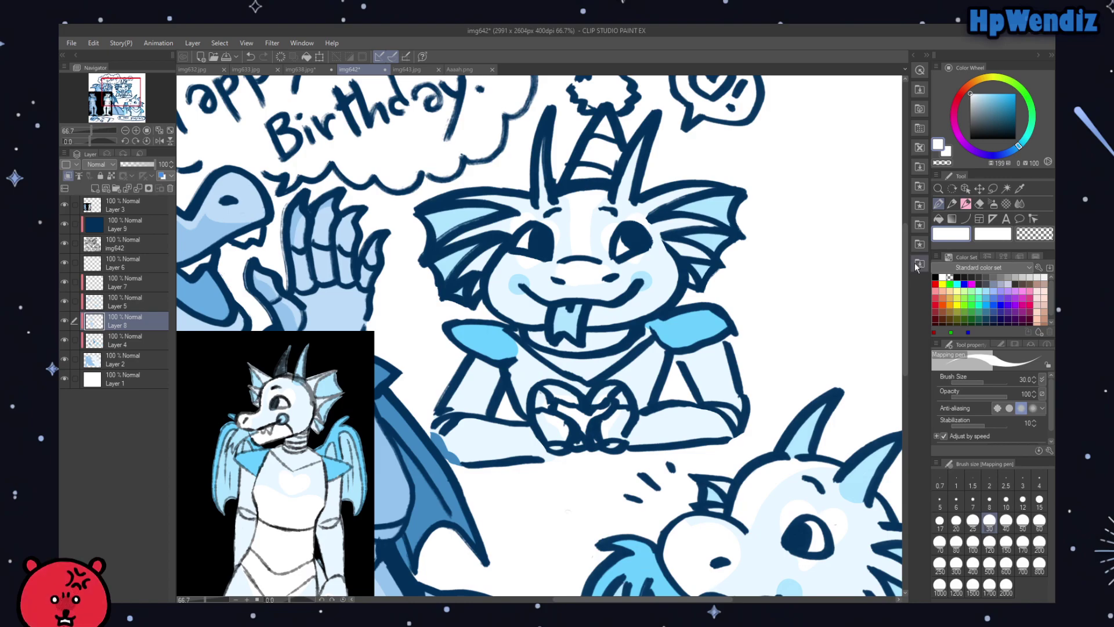
# Step: Examine the full-body reference and the lower dragon's face and chest markings, and return to the birthday dragon with the Mapping pen
pyautogui.moveTo(907, 288); pyautogui.dragTo(865, 286)
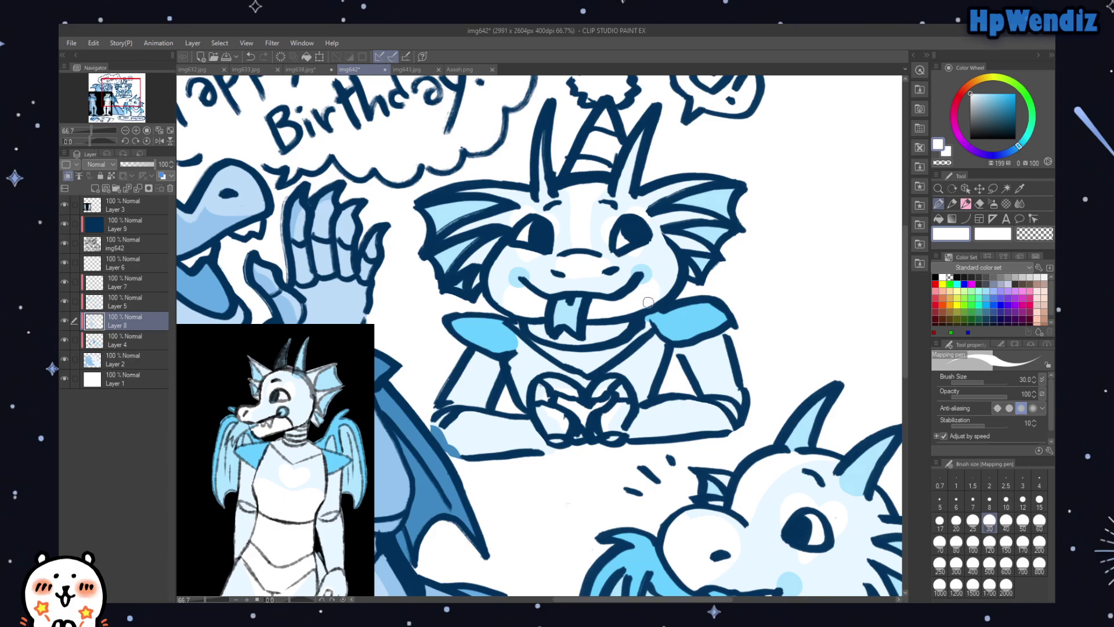
pyautogui.moveTo(906, 280); pyautogui.dragTo(910, 381)
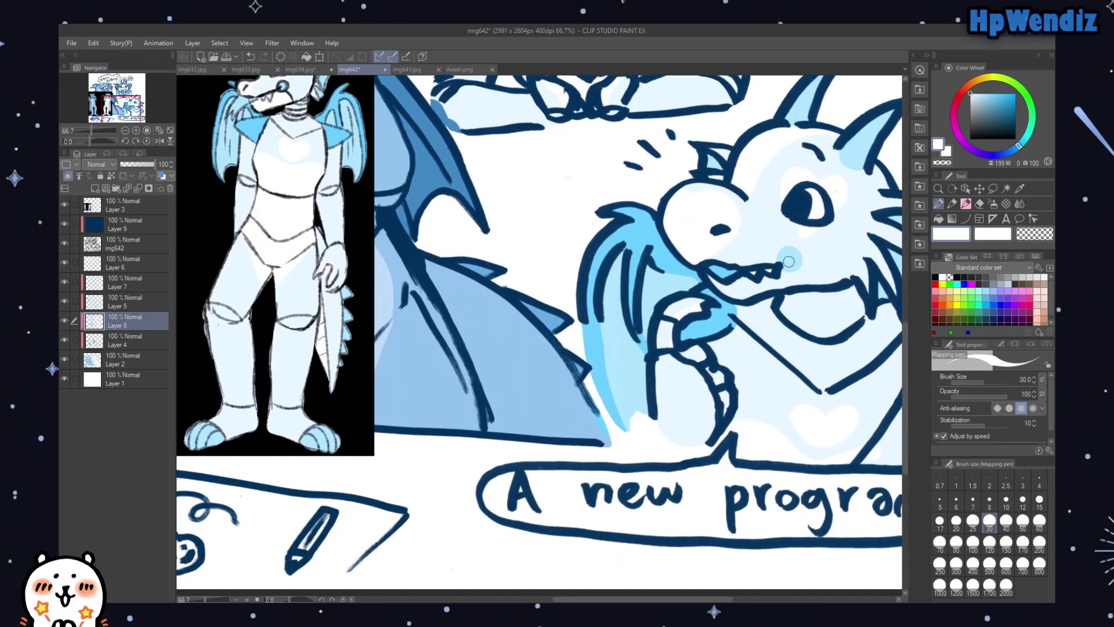
pyautogui.moveTo(784, 267)
pyautogui.mouseDown()
pyautogui.moveTo(796, 277)
pyautogui.moveTo(784, 287)
pyautogui.moveTo(709, 284)
pyautogui.mouseUp()
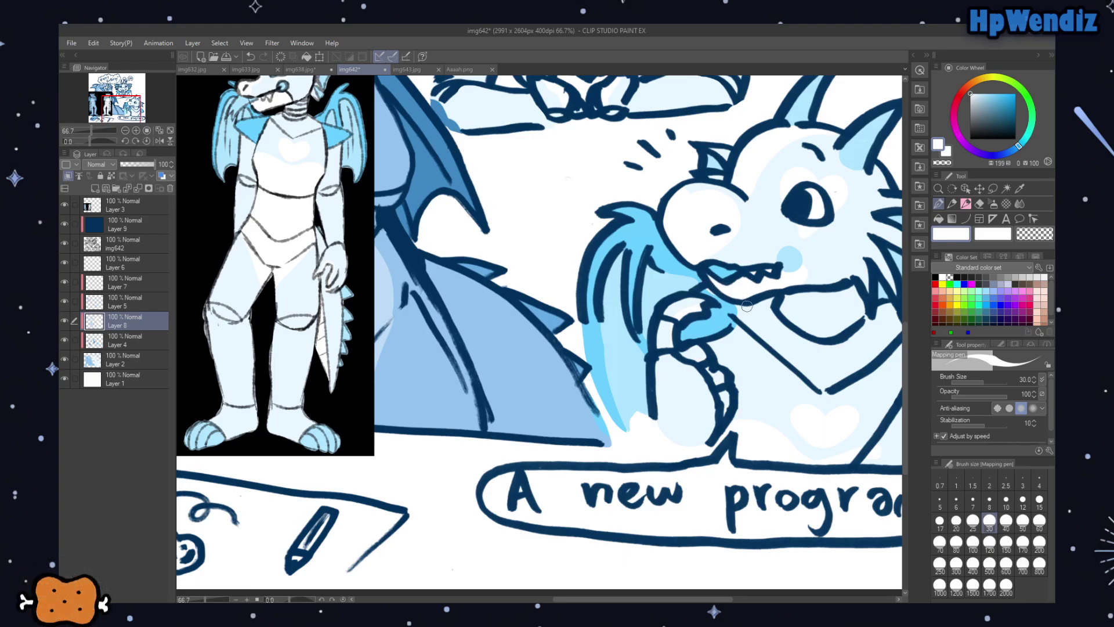
pyautogui.click(979, 203)
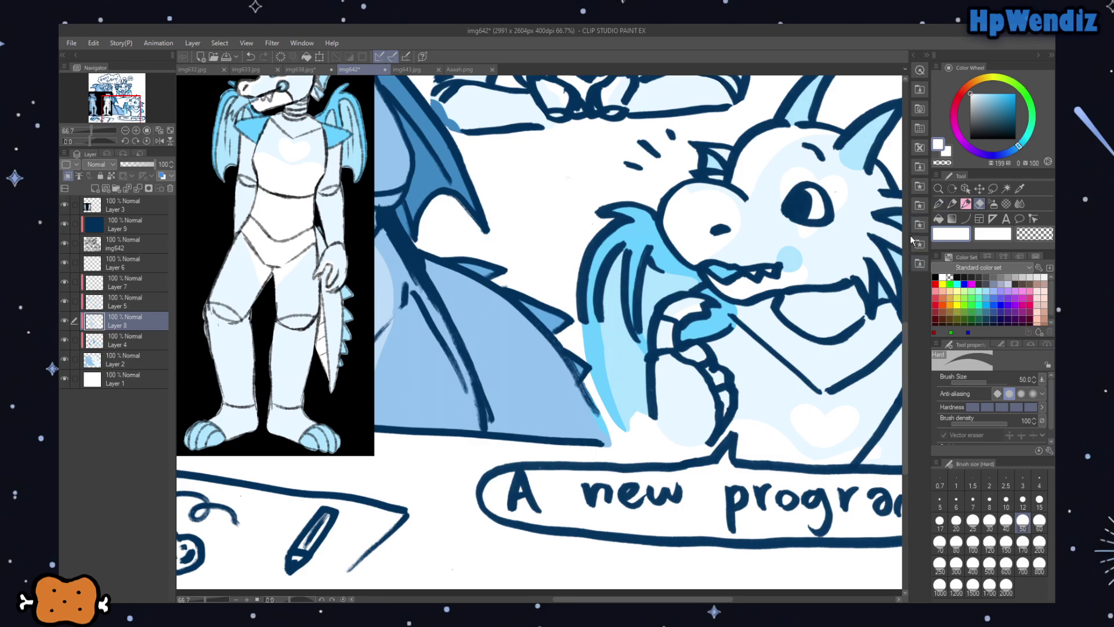
pyautogui.scroll(5, 907, 318)
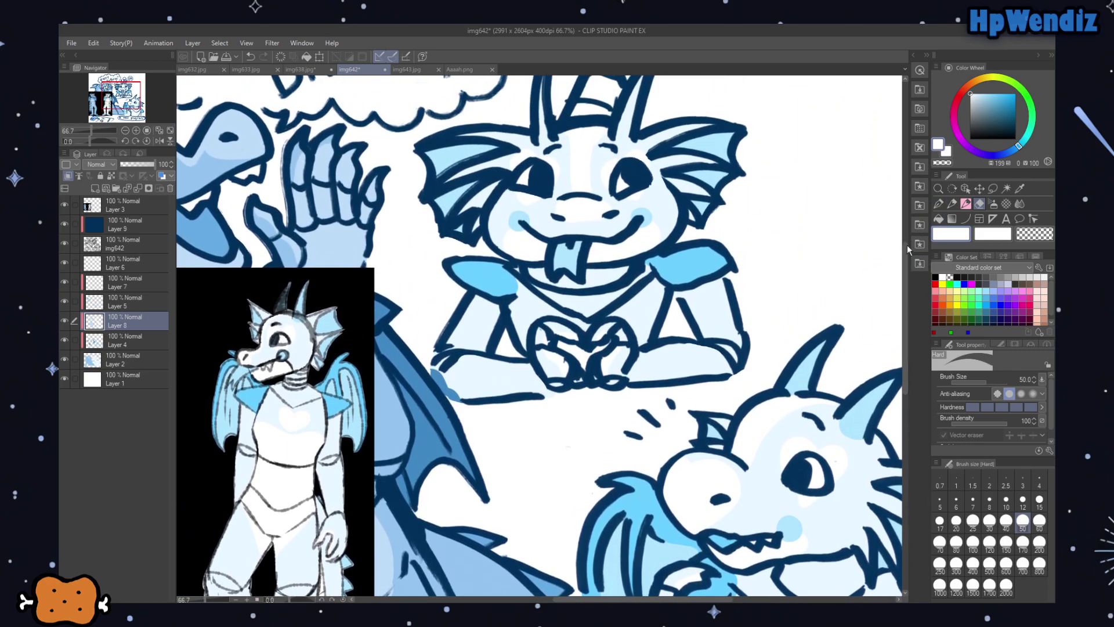
pyautogui.click(938, 204)
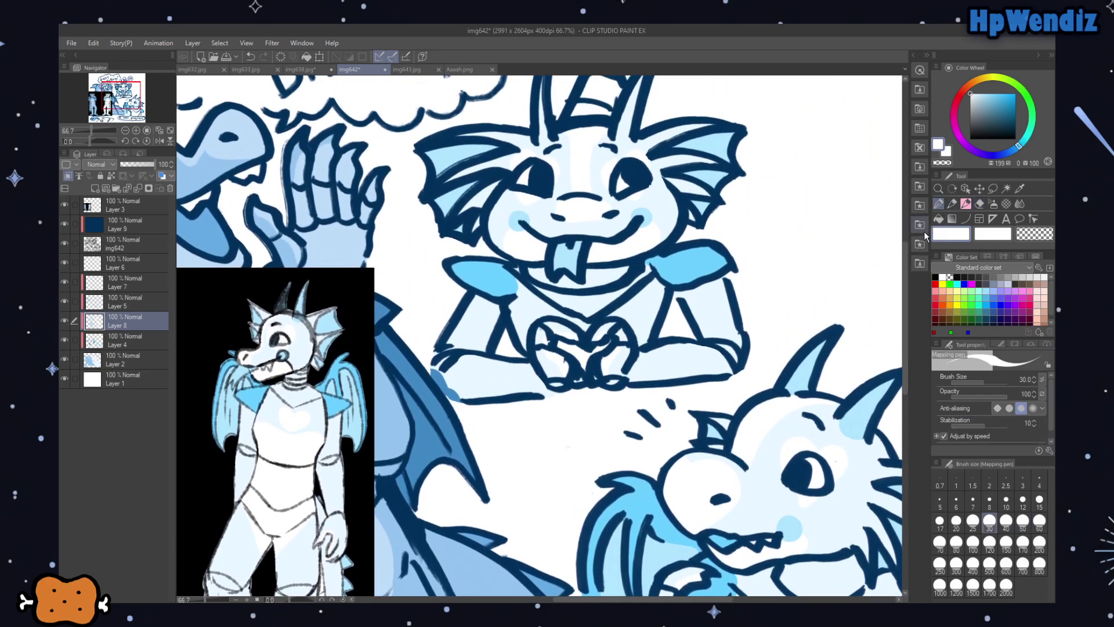
# Step: Switch to the img642 line-art layer and the SU-Cream Pencil in black, with the birthday dragon and hat in view
pyautogui.scroll(3, 903, 279)
pyautogui.scroll(-3, 903, 243)
pyautogui.scroll(2, 904, 259)
pyautogui.scroll(-1, 904, 255)
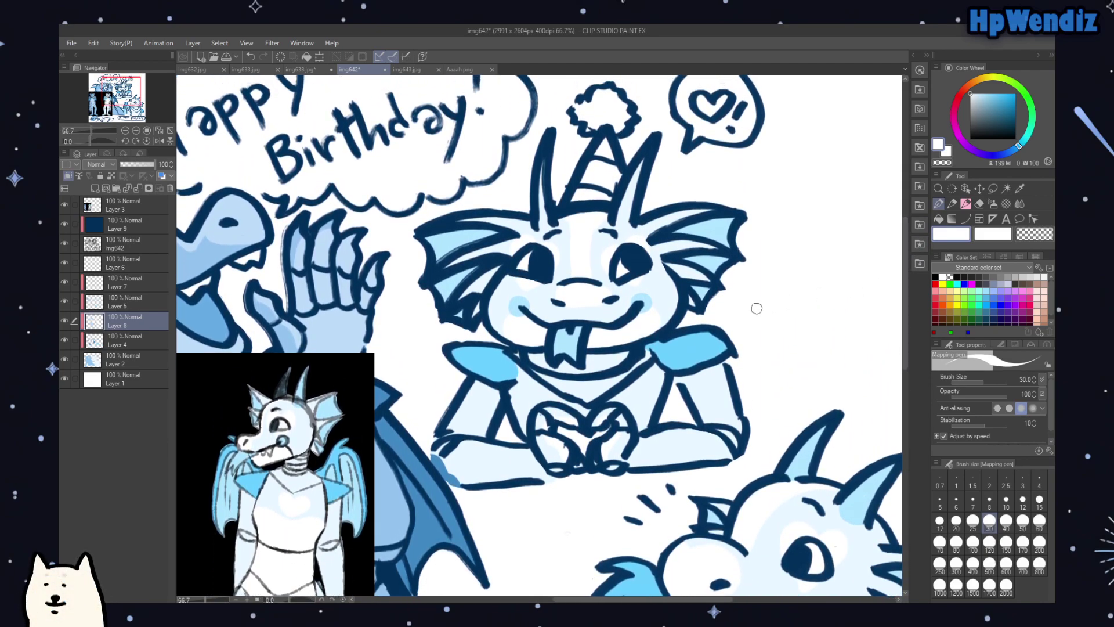
pyautogui.click(124, 244)
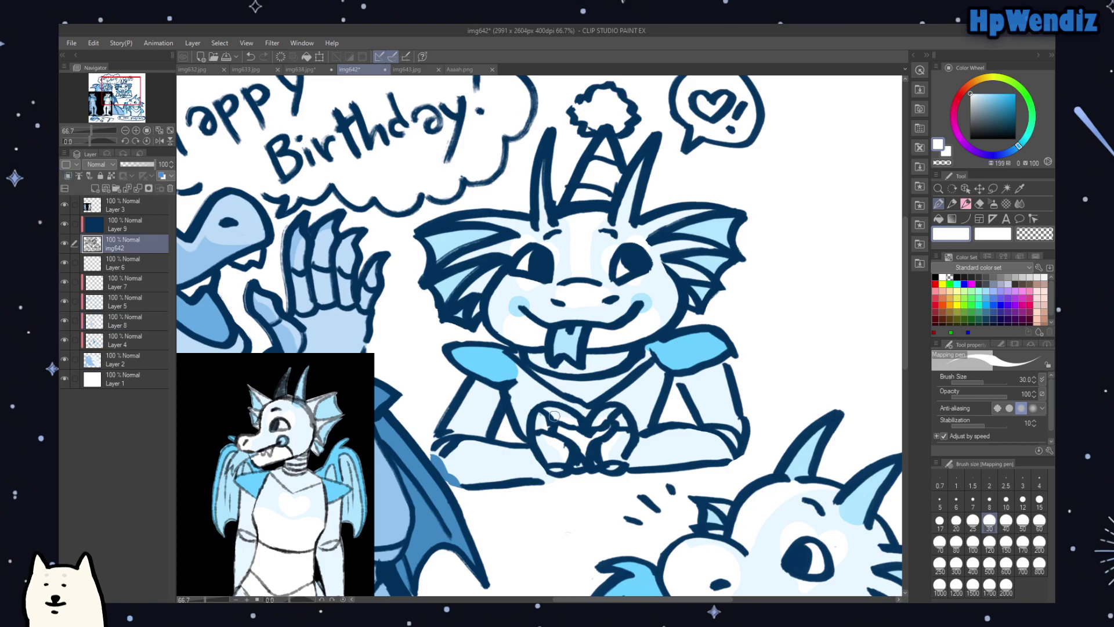
pyautogui.click(966, 203)
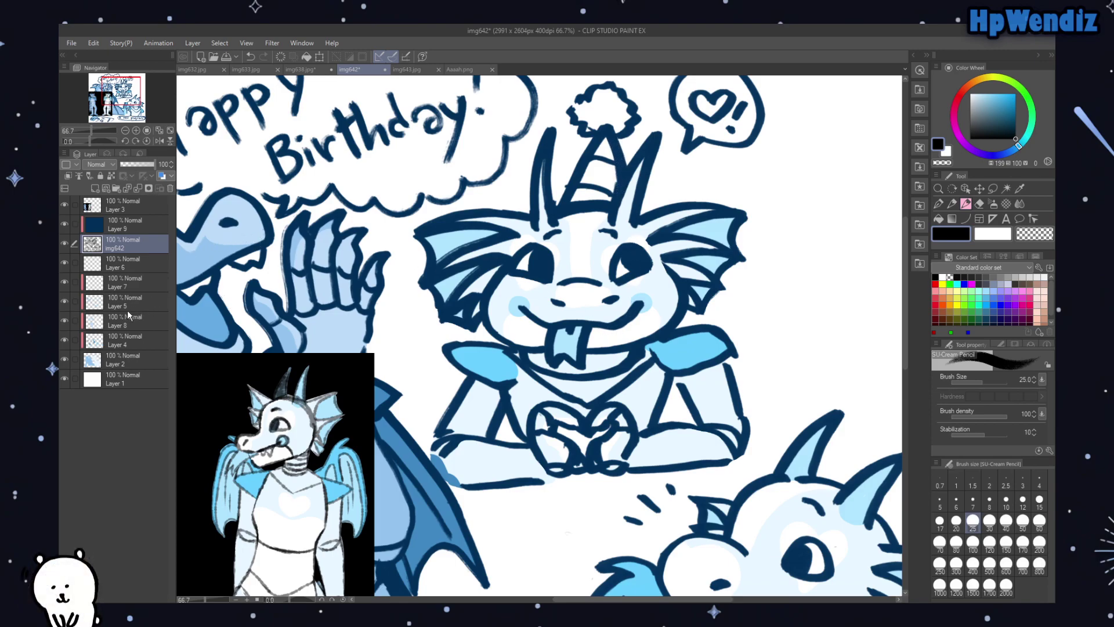
# Step: Check Layers 8 and 5 by toggling their visibility, and add a new layer above Layer 7
pyautogui.click(65, 319)
pyautogui.click(64, 320)
pyautogui.click(64, 300)
pyautogui.click(64, 302)
pyautogui.click(120, 305)
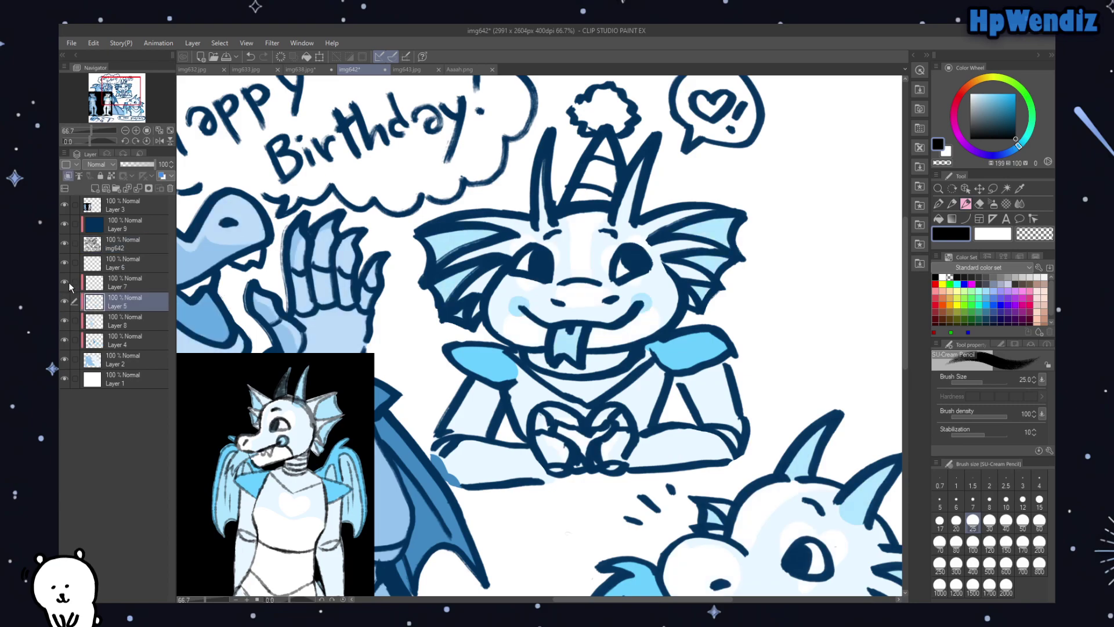
pyautogui.click(121, 284)
pyautogui.moveTo(110, 115); pyautogui.dragTo(121, 95)
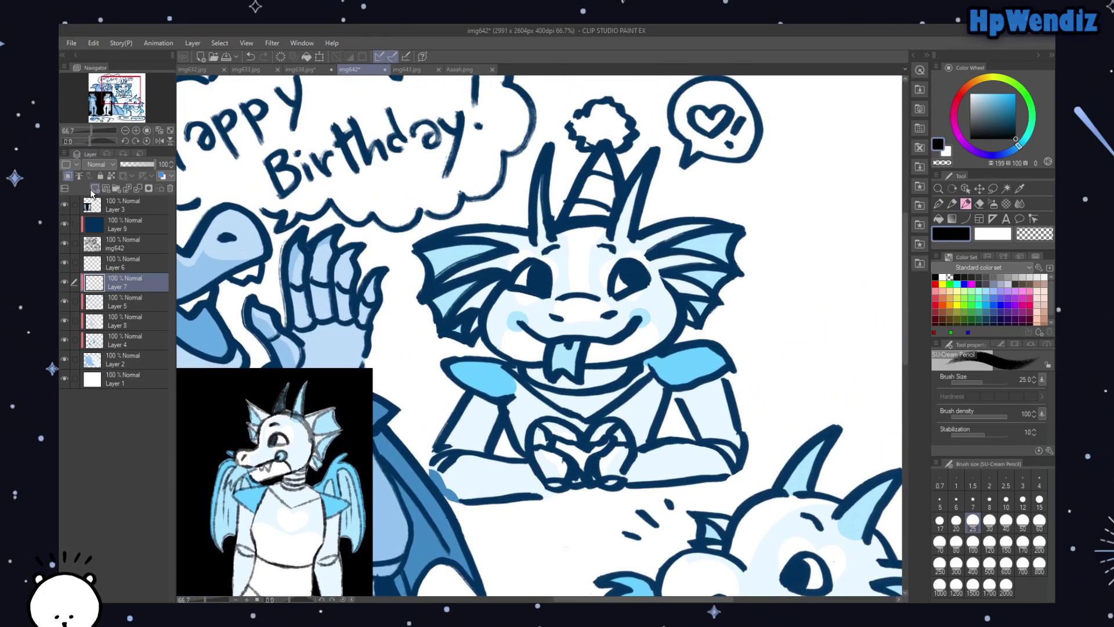
pyautogui.click(95, 189)
# Step: Sample the ear fin's pale blue and paint the party hat's stripes and pompom with the Mapping pen on Layer 10
pyautogui.keyDown('alt'); pyautogui.click(494, 262); pyautogui.keyUp('alt')
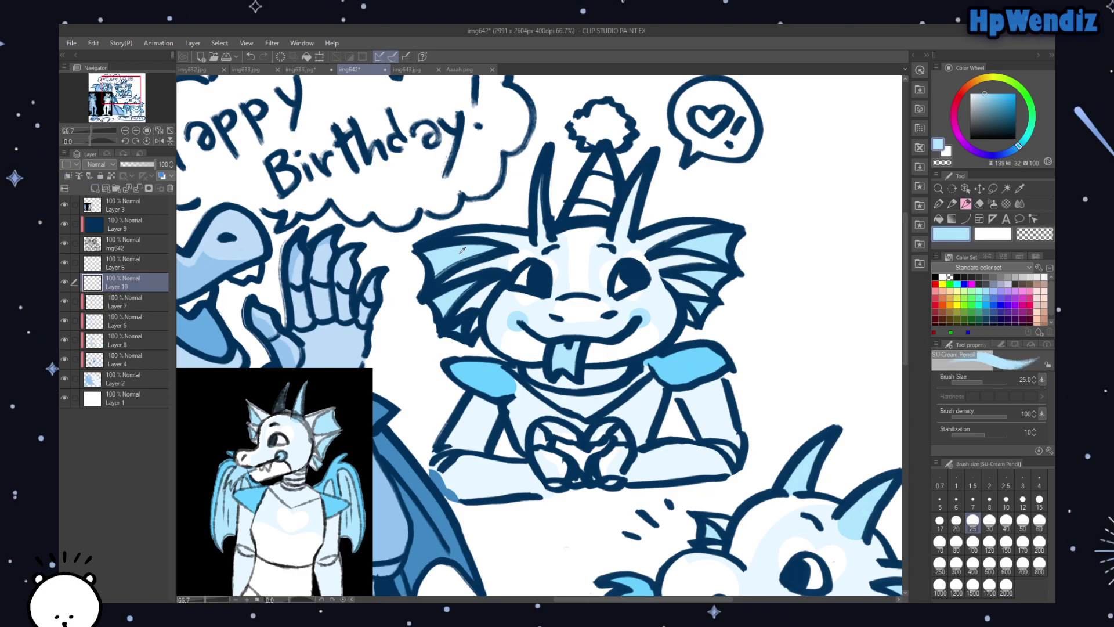
pyautogui.press('p')
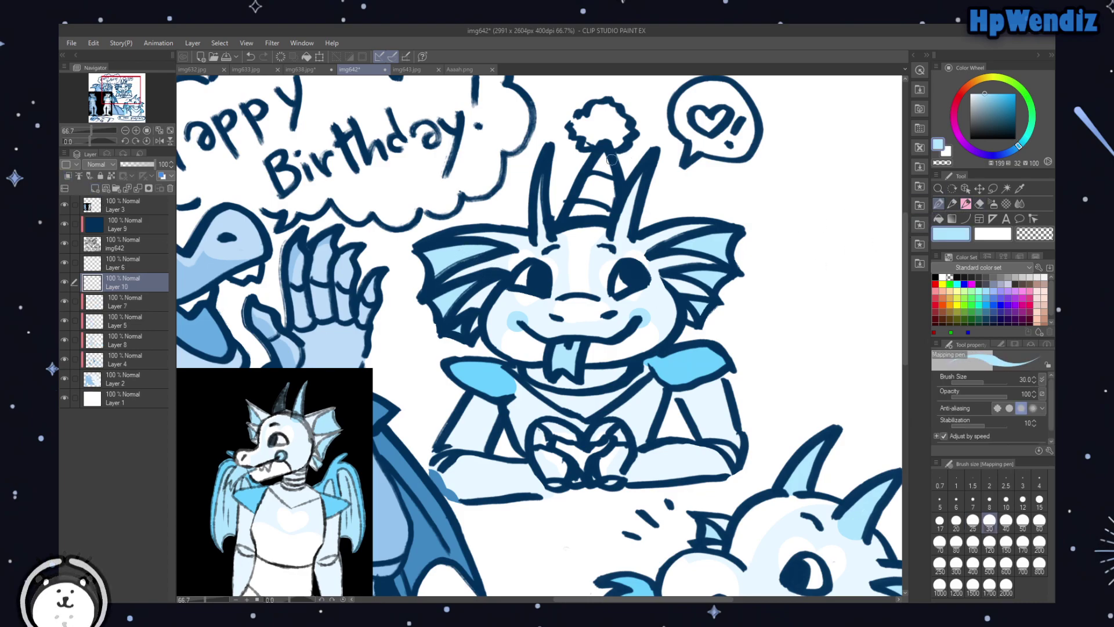
pyautogui.moveTo(592, 214)
pyautogui.mouseDown()
pyautogui.moveTo(573, 209)
pyautogui.moveTo(590, 212)
pyautogui.mouseUp()
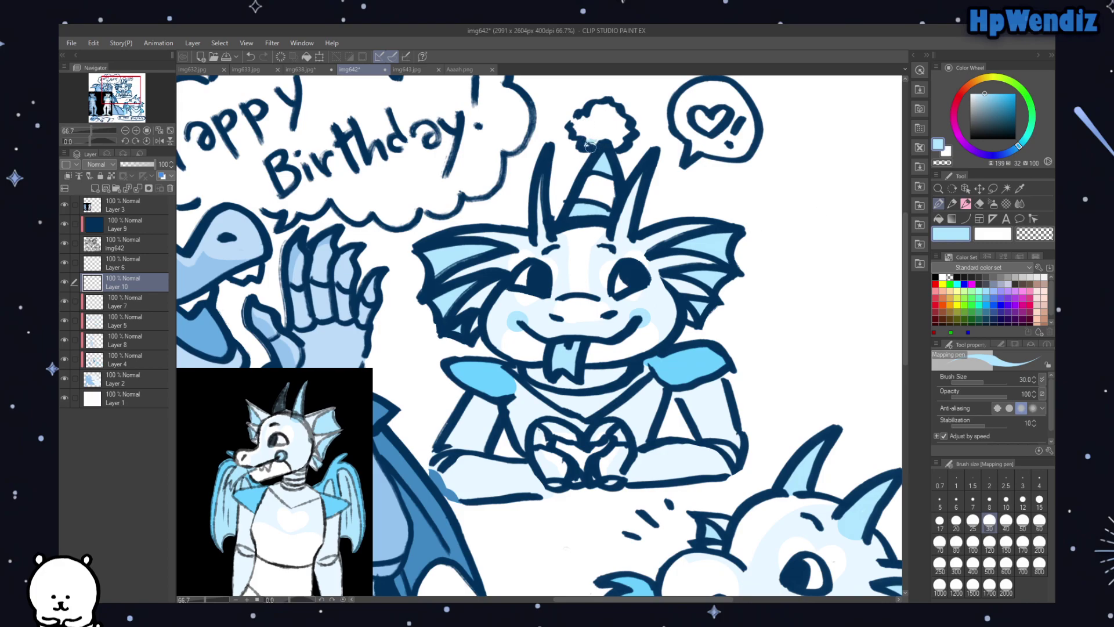
pyautogui.moveTo(613, 143); pyautogui.dragTo(615, 138)
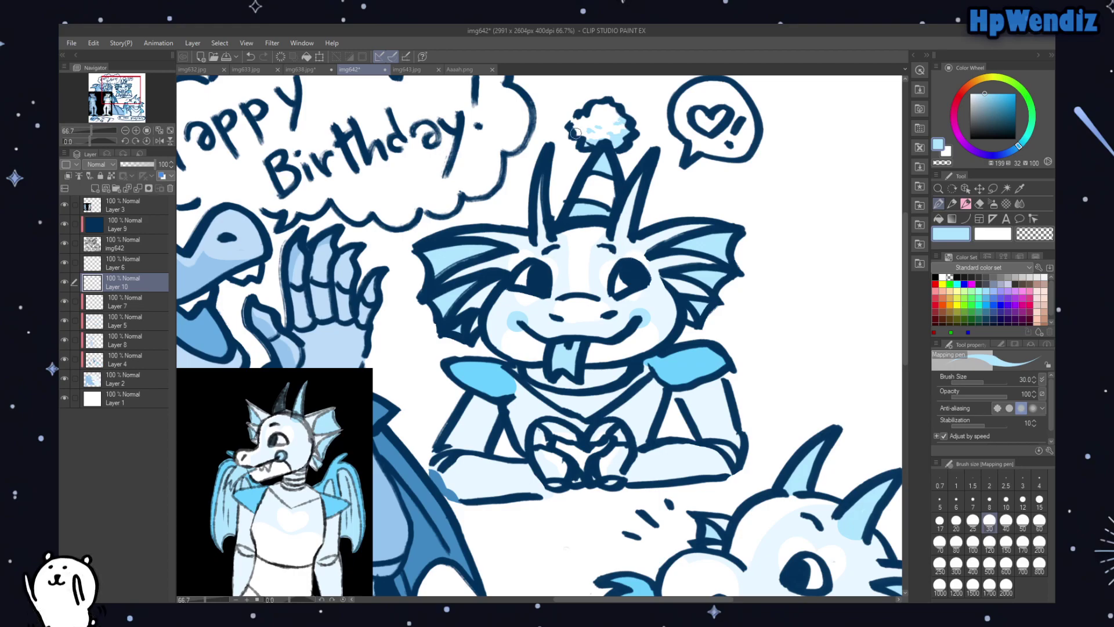
# Step: Hide the reference images on Layer 3 and add a new layer just above Layer 1
pyautogui.moveTo(123, 98)
pyautogui.mouseDown()
pyautogui.moveTo(132, 114)
pyautogui.moveTo(113, 97)
pyautogui.moveTo(125, 104)
pyautogui.mouseUp()
pyautogui.click(125, 130)
pyautogui.click(125, 130)
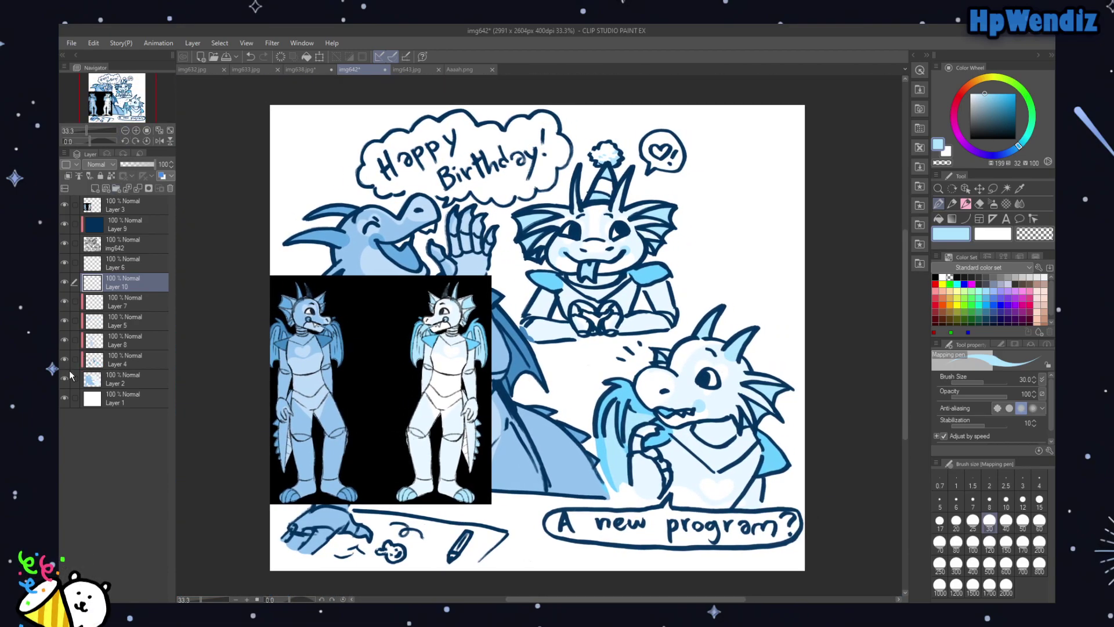
pyautogui.click(64, 204)
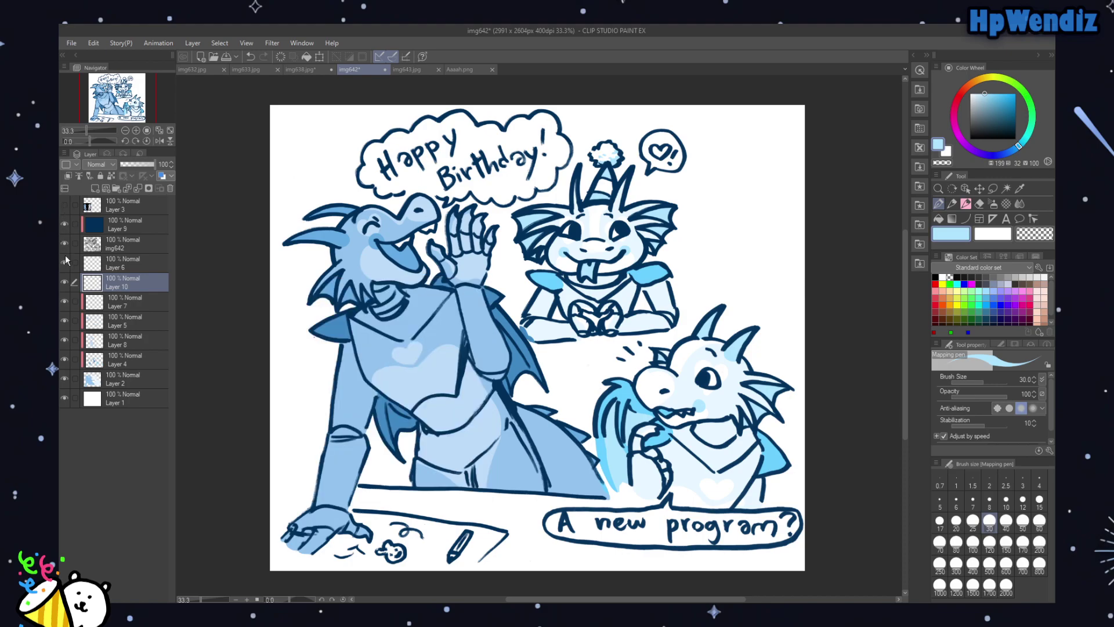
pyautogui.click(124, 394)
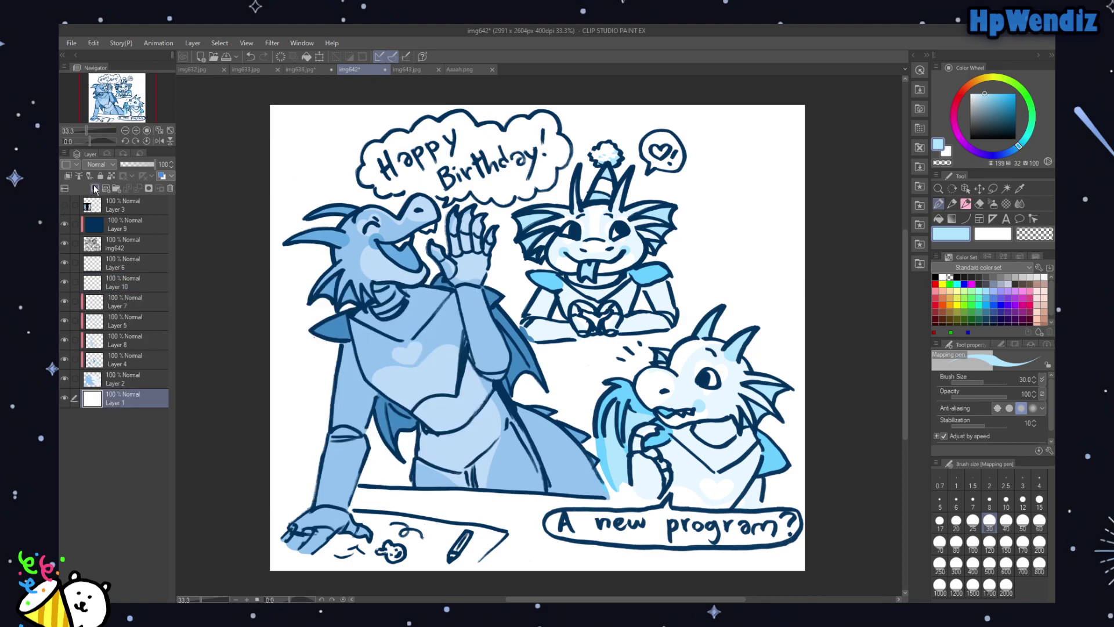
pyautogui.click(95, 188)
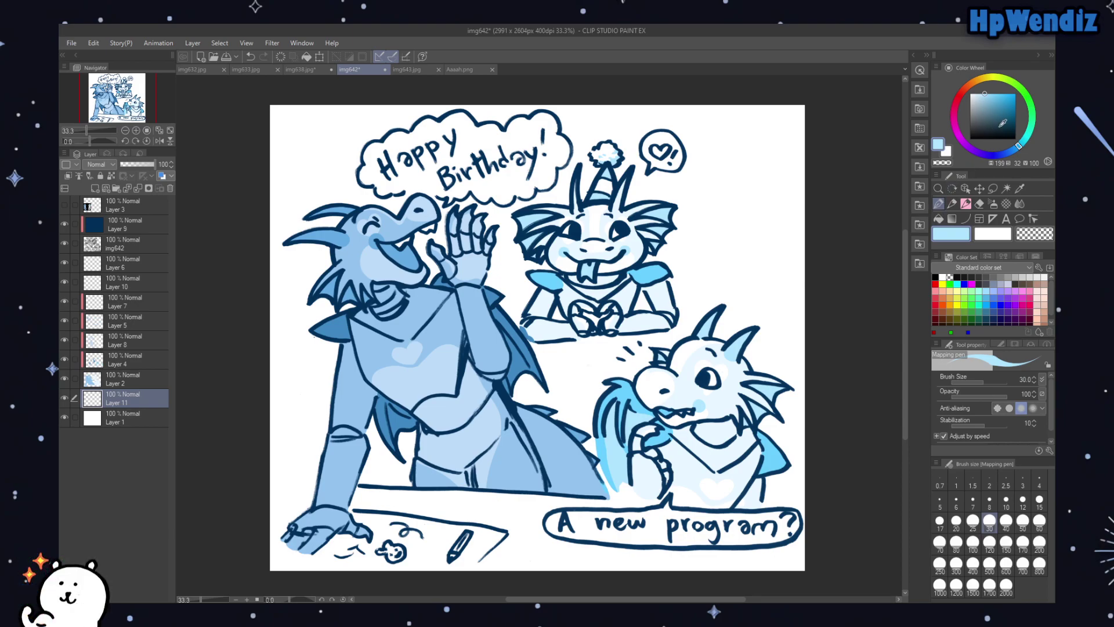
# Step: Paint the heart in the small speech bubble and the pencil on the desk light pink on Layer 11, and pick a pale cream
pyautogui.moveTo(964, 100); pyautogui.dragTo(955, 111)
pyautogui.click(991, 94)
pyautogui.click(986, 93)
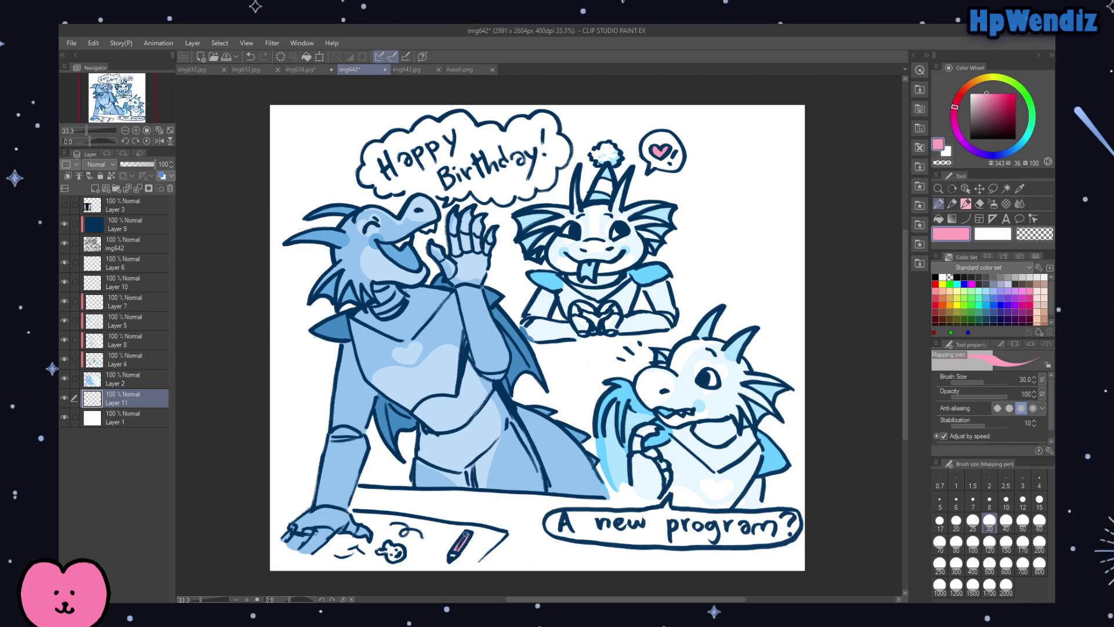
pyautogui.click(981, 79)
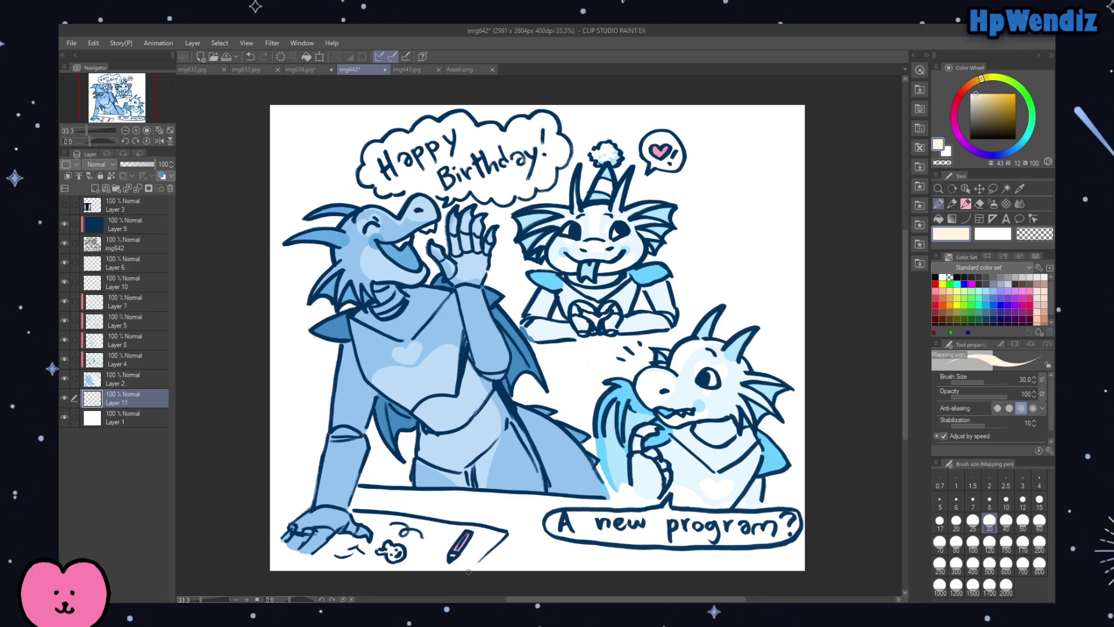
# Step: Recolour the doodles on the desk paper with the pencil's pink on a new clipped layer above Layer 9, using brush size 80
pyautogui.click(136, 131)
pyautogui.moveTo(132, 105); pyautogui.dragTo(123, 118)
pyautogui.click(118, 220)
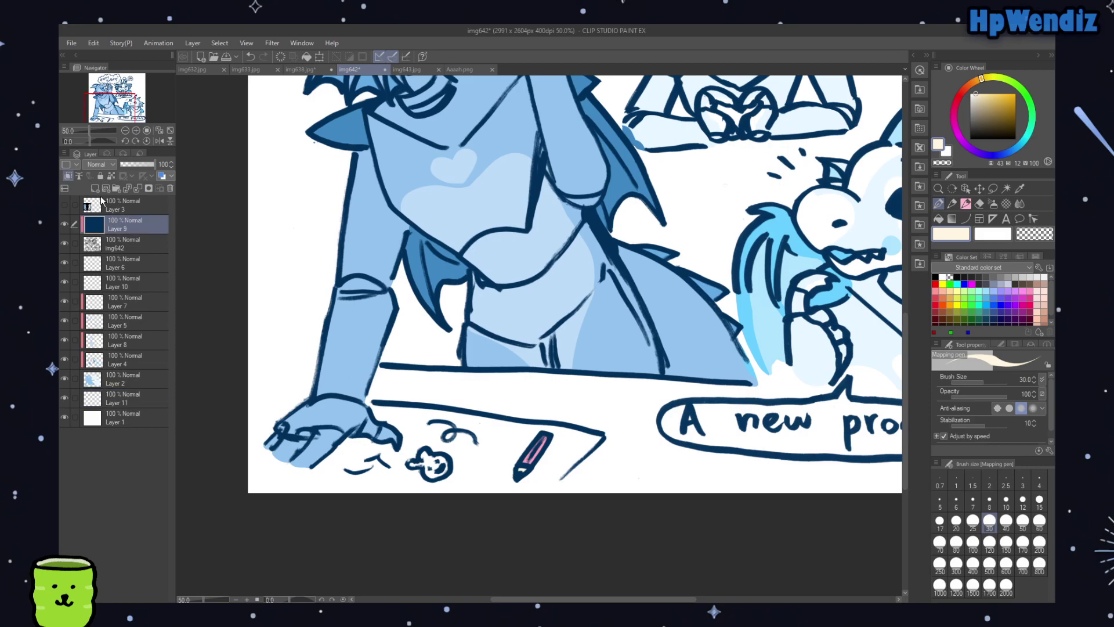
pyautogui.click(95, 188)
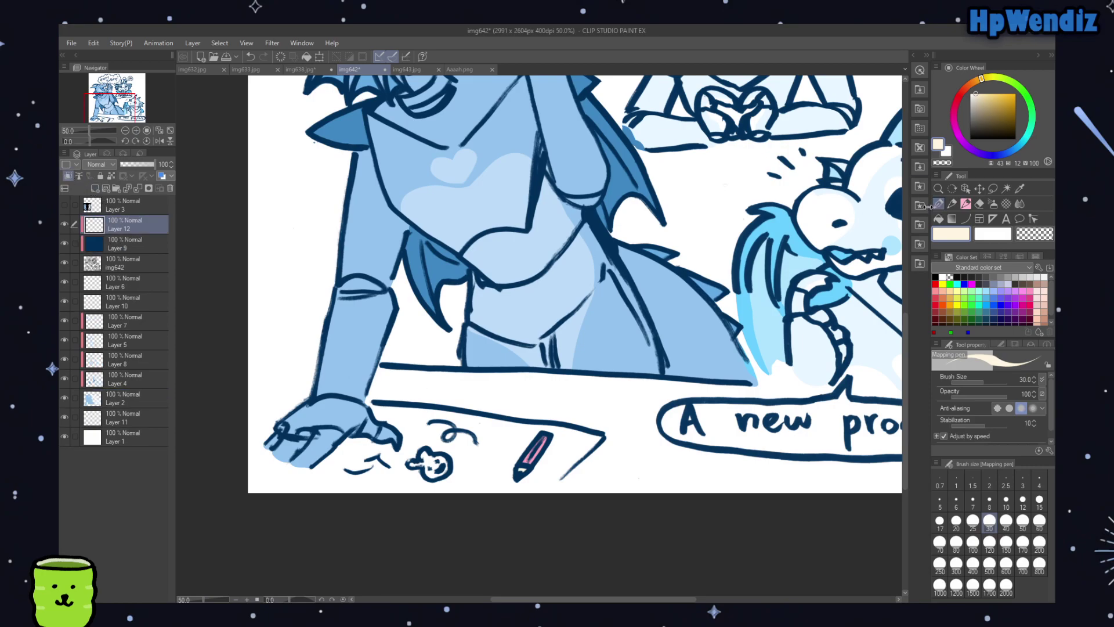
pyautogui.keyDown('alt'); pyautogui.click(526, 460); pyautogui.keyUp('alt')
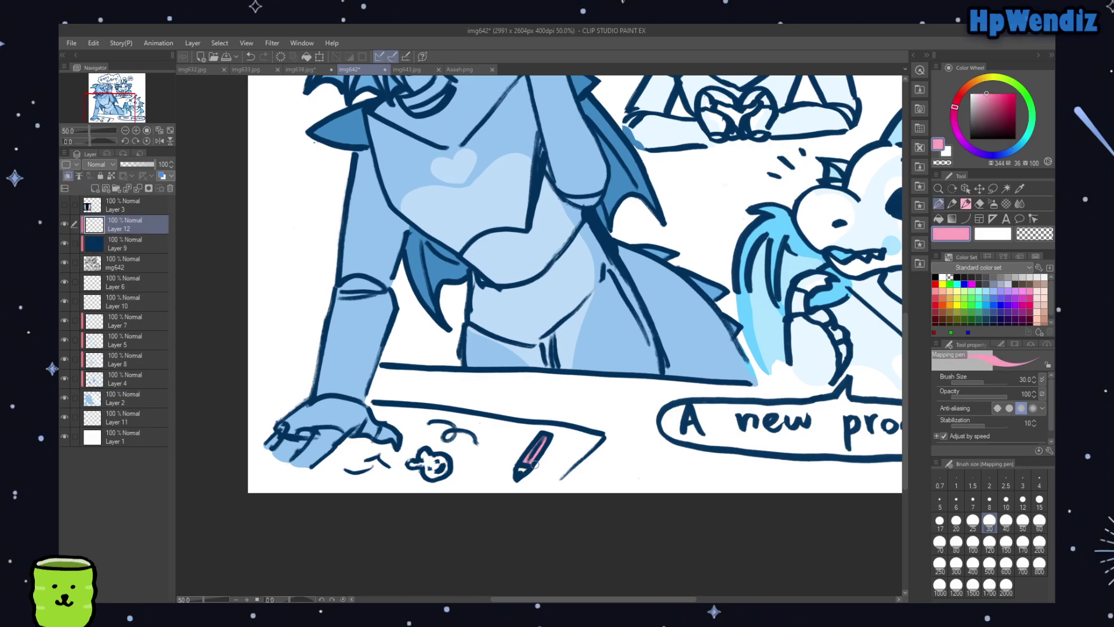
pyautogui.click(956, 541)
pyautogui.moveTo(427, 464)
pyautogui.mouseDown()
pyautogui.moveTo(453, 471)
pyautogui.moveTo(430, 454)
pyautogui.moveTo(453, 451)
pyautogui.moveTo(450, 430)
pyautogui.moveTo(430, 426)
pyautogui.moveTo(482, 447)
pyautogui.mouseUp()
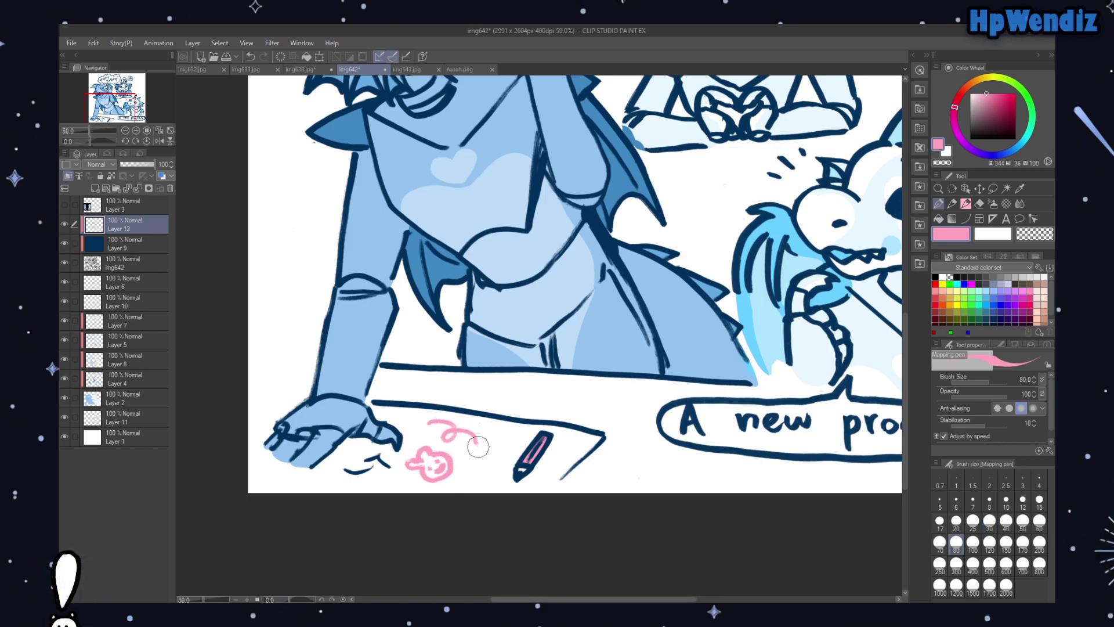
pyautogui.moveTo(367, 472); pyautogui.dragTo(384, 471)
# Step: Recolour the "Happy Birthday!" lettering pink on Layer 12, undoing a stroke along the way
pyautogui.moveTo(129, 115)
pyautogui.mouseDown()
pyautogui.moveTo(139, 106)
pyautogui.moveTo(128, 94)
pyautogui.mouseUp()
pyautogui.moveTo(357, 154)
pyautogui.mouseDown()
pyautogui.moveTo(363, 130)
pyautogui.moveTo(350, 136)
pyautogui.moveTo(358, 145)
pyautogui.moveTo(420, 135)
pyautogui.moveTo(419, 112)
pyautogui.moveTo(411, 124)
pyautogui.moveTo(431, 134)
pyautogui.moveTo(467, 96)
pyautogui.moveTo(455, 94)
pyautogui.moveTo(428, 157)
pyautogui.moveTo(451, 171)
pyautogui.moveTo(459, 141)
pyautogui.moveTo(448, 142)
pyautogui.moveTo(464, 160)
pyautogui.moveTo(490, 139)
pyautogui.mouseUp()
pyautogui.click(249, 56)
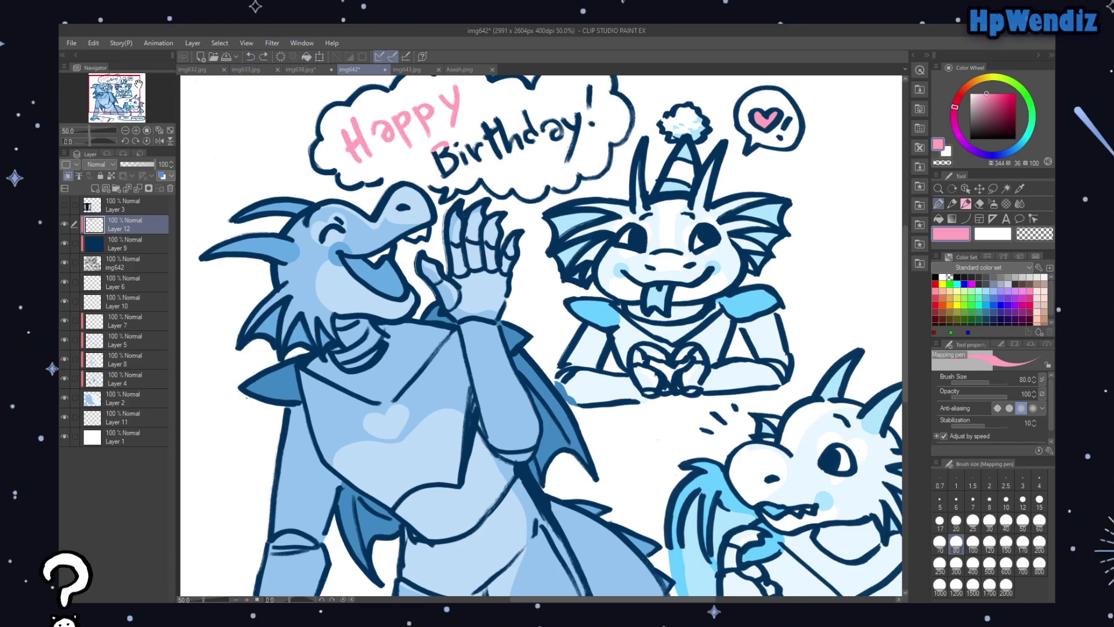
pyautogui.moveTo(140, 83); pyautogui.dragTo(143, 75)
pyautogui.moveTo(390, 264)
pyautogui.mouseDown()
pyautogui.moveTo(429, 271)
pyautogui.moveTo(425, 249)
pyautogui.moveTo(467, 278)
pyautogui.moveTo(529, 246)
pyautogui.moveTo(518, 268)
pyautogui.moveTo(543, 243)
pyautogui.moveTo(542, 213)
pyautogui.mouseUp()
# Step: Recolour the "A new program?" lettering pink on Layer 12 and reduce the brush size to 20
pyautogui.moveTo(129, 96); pyautogui.dragTo(132, 120)
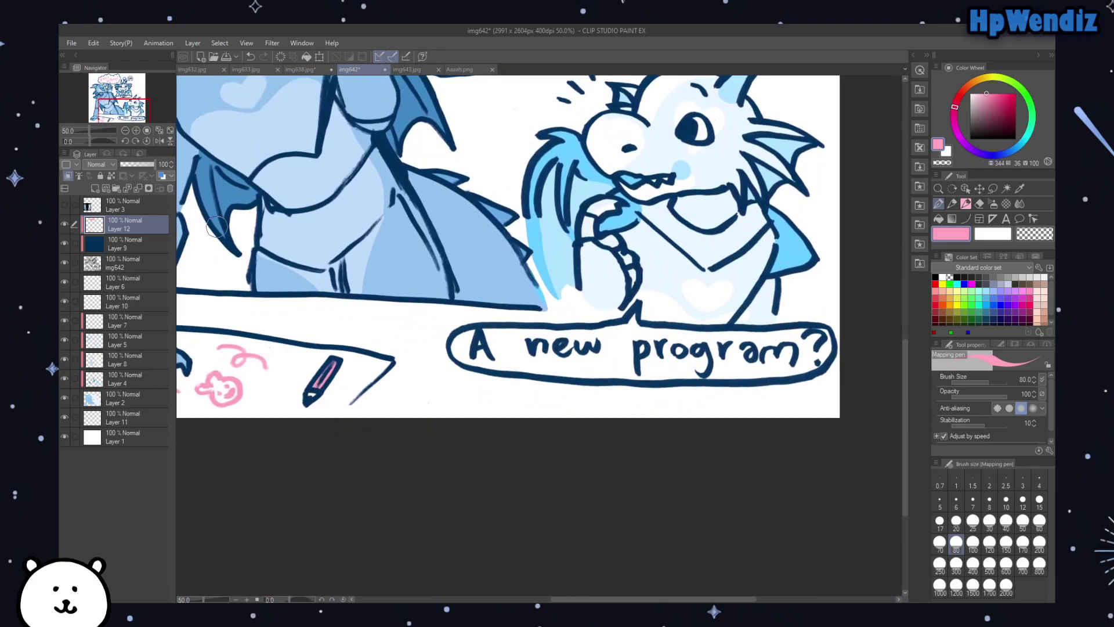
pyautogui.moveTo(481, 333)
pyautogui.mouseDown()
pyautogui.moveTo(472, 359)
pyautogui.moveTo(494, 359)
pyautogui.moveTo(491, 340)
pyautogui.moveTo(561, 355)
pyautogui.mouseUp()
pyautogui.moveTo(572, 340)
pyautogui.mouseDown()
pyautogui.moveTo(650, 364)
pyautogui.moveTo(640, 366)
pyautogui.moveTo(636, 357)
pyautogui.moveTo(675, 344)
pyautogui.moveTo(663, 350)
pyautogui.moveTo(718, 360)
pyautogui.moveTo(696, 372)
pyautogui.mouseUp()
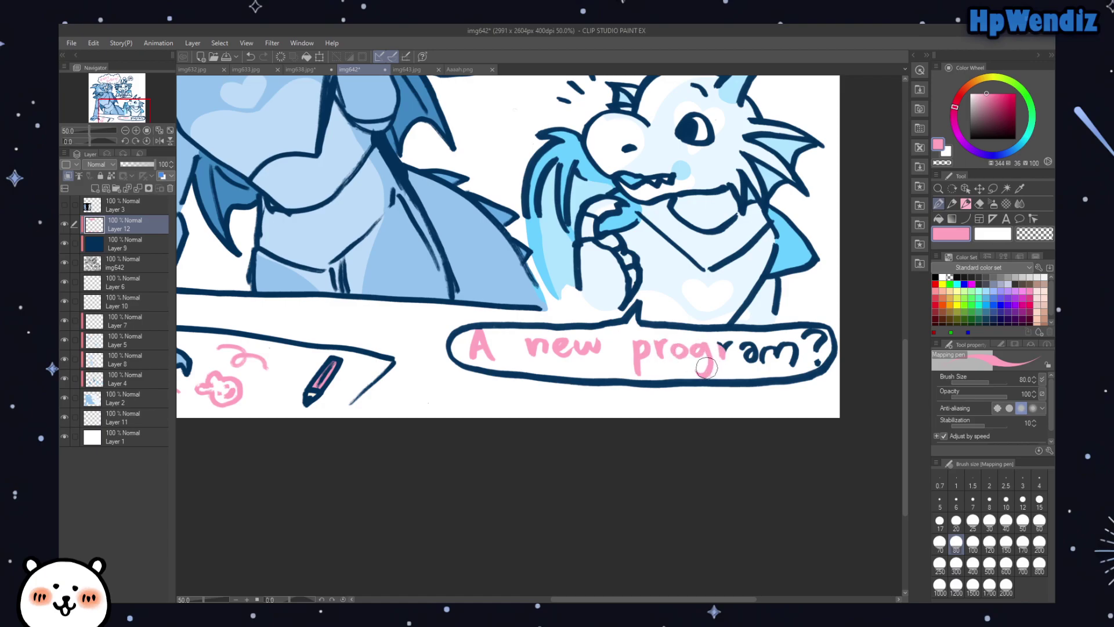
pyautogui.moveTo(755, 347)
pyautogui.mouseDown()
pyautogui.moveTo(743, 347)
pyautogui.moveTo(743, 362)
pyautogui.moveTo(788, 351)
pyautogui.moveTo(799, 366)
pyautogui.mouseUp()
pyautogui.click(956, 521)
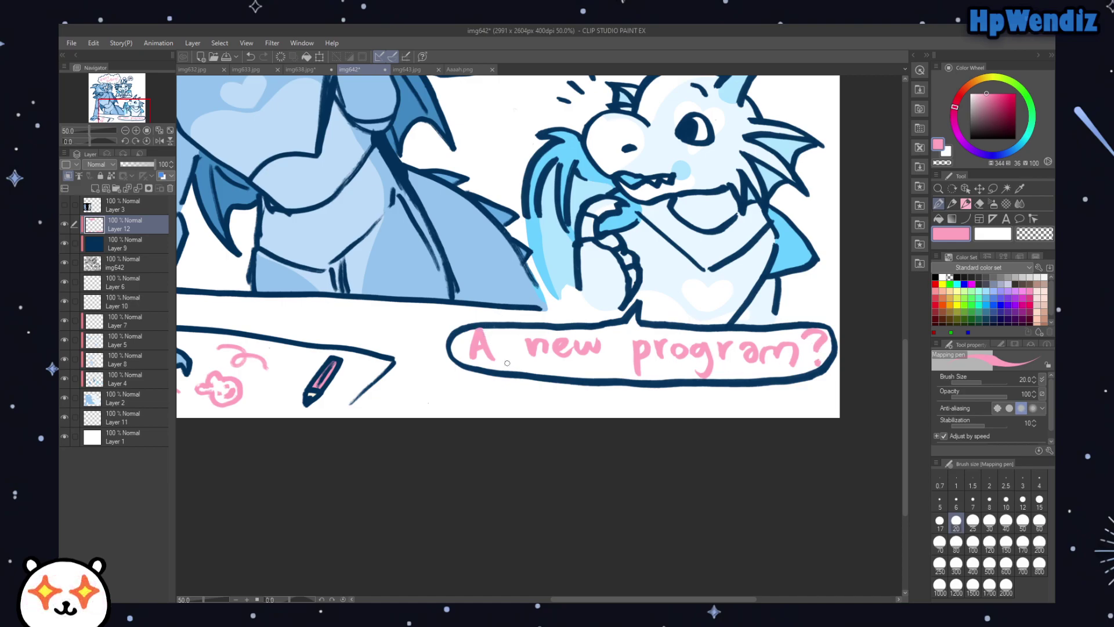
# Step: Draw neck lines on the lower white dragon with the black SU-Cream Pencil on img642, undoing the unwanted strokes
pyautogui.moveTo(127, 115)
pyautogui.mouseDown()
pyautogui.moveTo(121, 86)
pyautogui.moveTo(123, 102)
pyautogui.mouseUp()
pyautogui.click(126, 131)
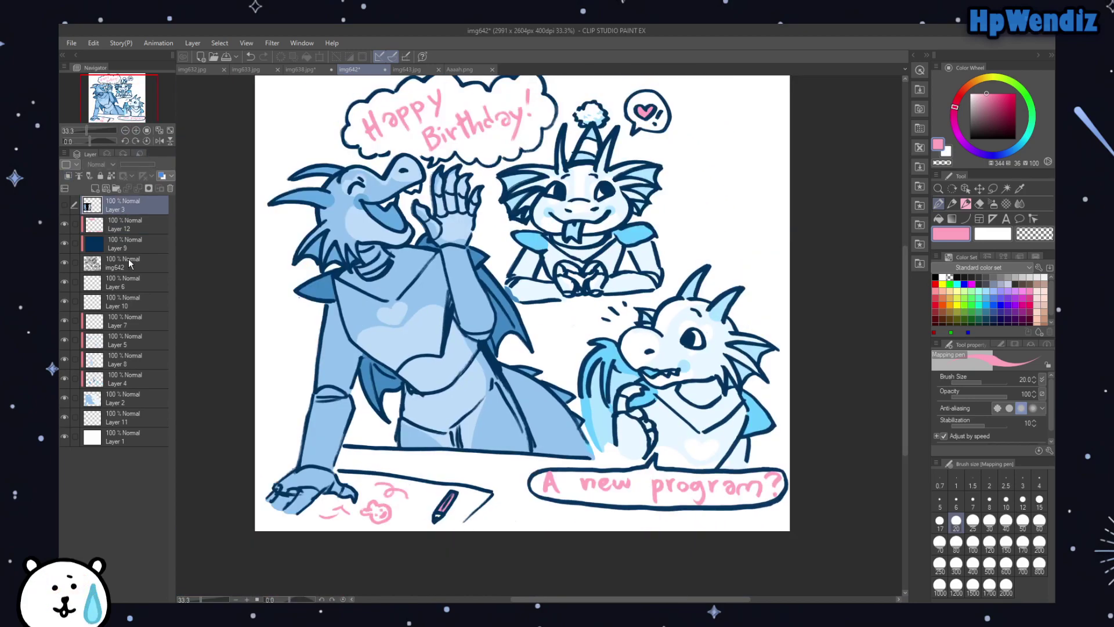
pyautogui.click(129, 263)
pyautogui.click(967, 205)
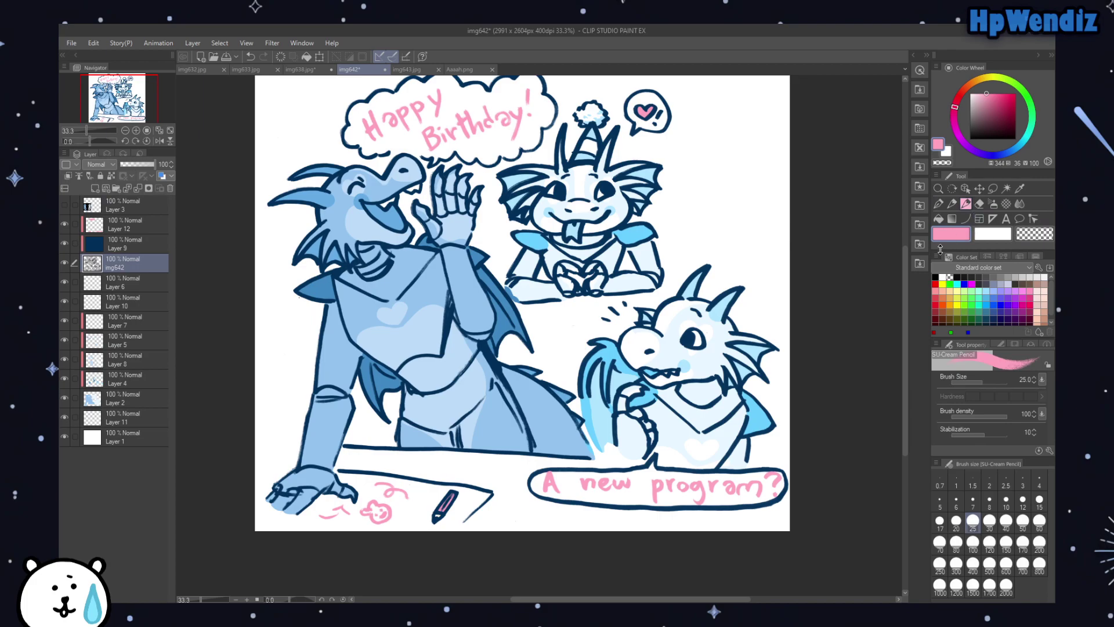
pyautogui.click(1015, 141)
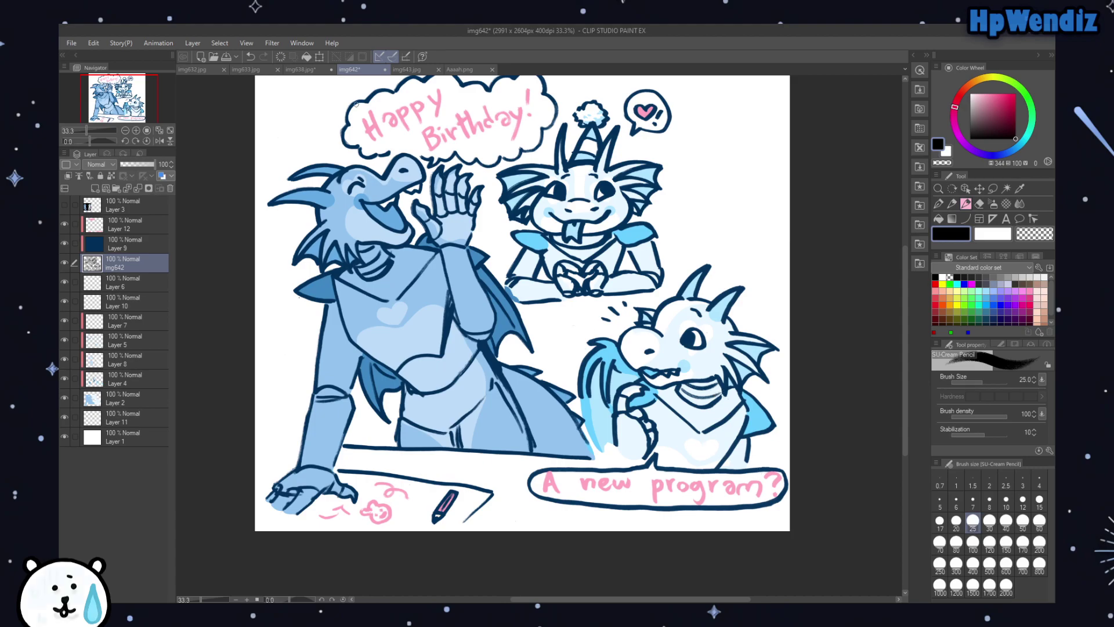
pyautogui.click(250, 57)
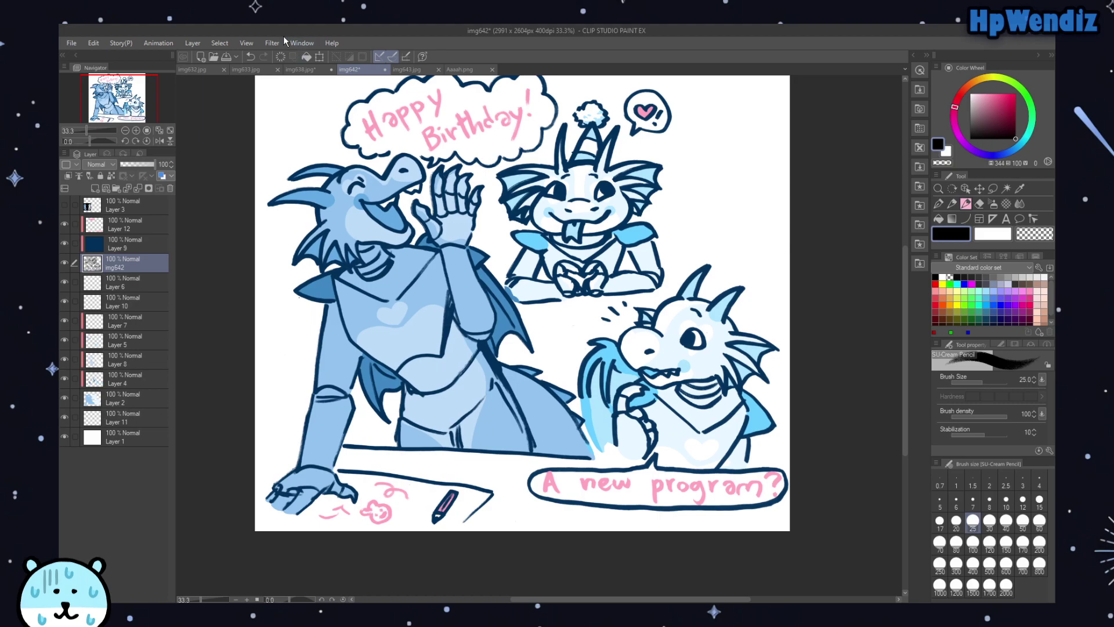
pyautogui.click(250, 57)
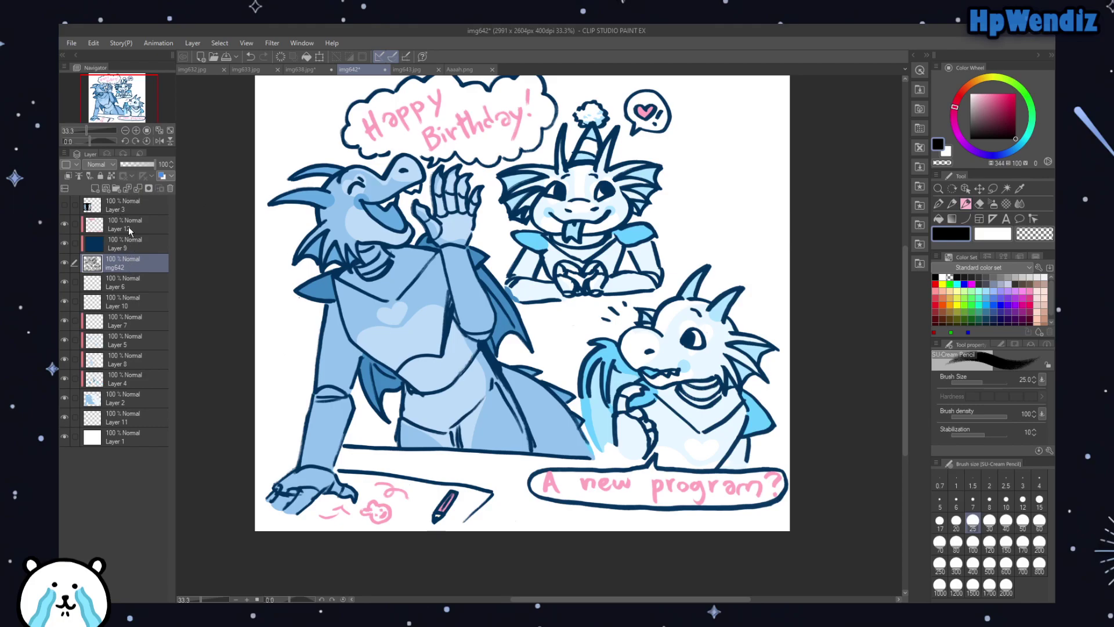
# Step: Recolour both white dragons' line art and speech bubble outlines in the wing's light blue on a new clipped layer above Layer 9, brush size 300
pyautogui.click(120, 242)
pyautogui.click(97, 188)
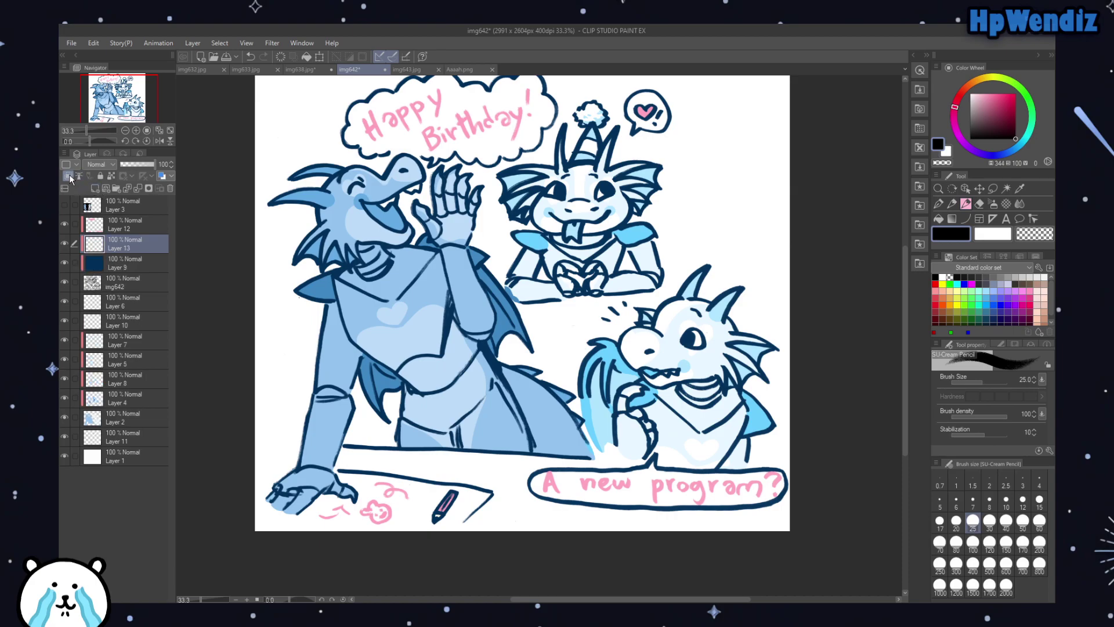
pyautogui.press('p')
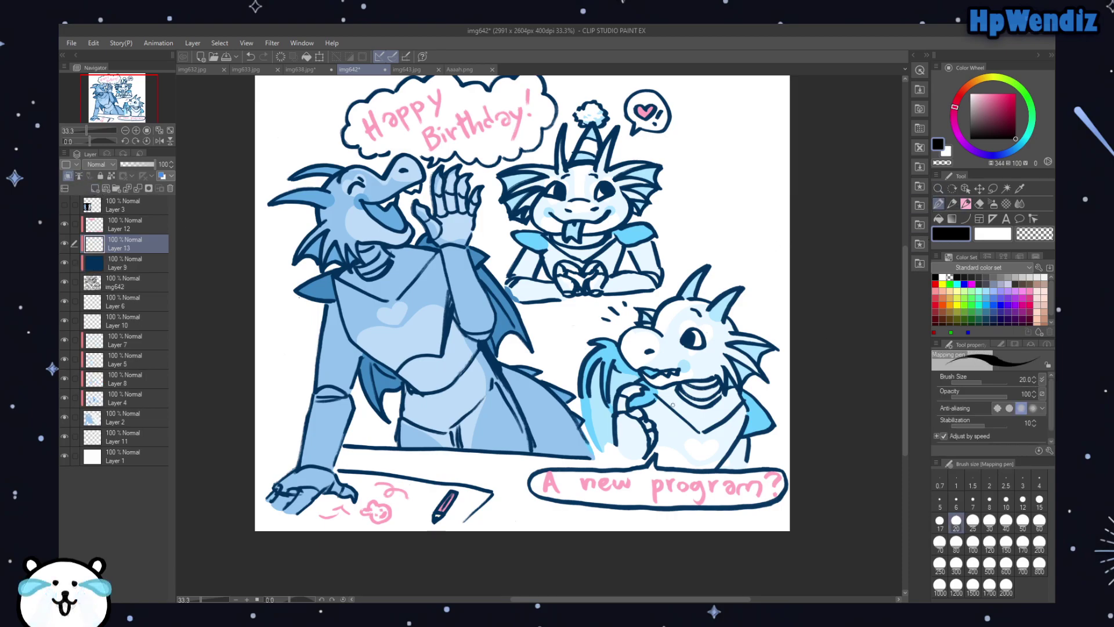
pyautogui.keyDown('alt'); pyautogui.click(601, 354); pyautogui.keyUp('alt')
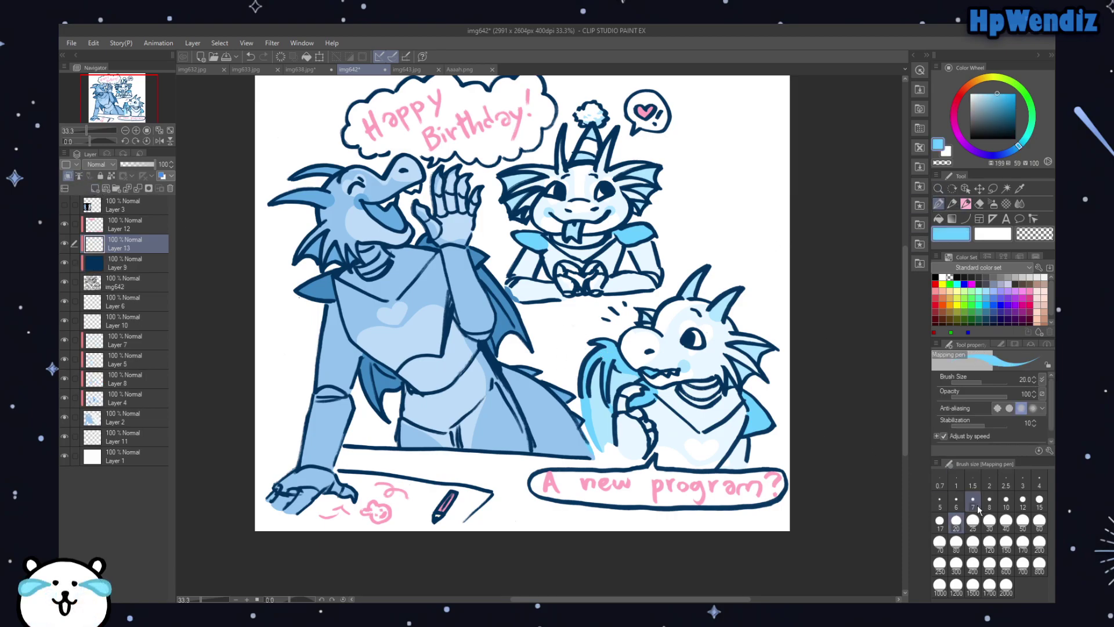
pyautogui.click(956, 564)
pyautogui.moveTo(556, 221)
pyautogui.mouseDown()
pyautogui.moveTo(514, 185)
pyautogui.moveTo(586, 174)
pyautogui.moveTo(577, 145)
pyautogui.moveTo(591, 123)
pyautogui.moveTo(635, 169)
pyautogui.moveTo(620, 174)
pyautogui.moveTo(642, 114)
pyautogui.moveTo(621, 168)
pyautogui.moveTo(623, 244)
pyautogui.moveTo(574, 273)
pyautogui.moveTo(523, 268)
pyautogui.mouseUp()
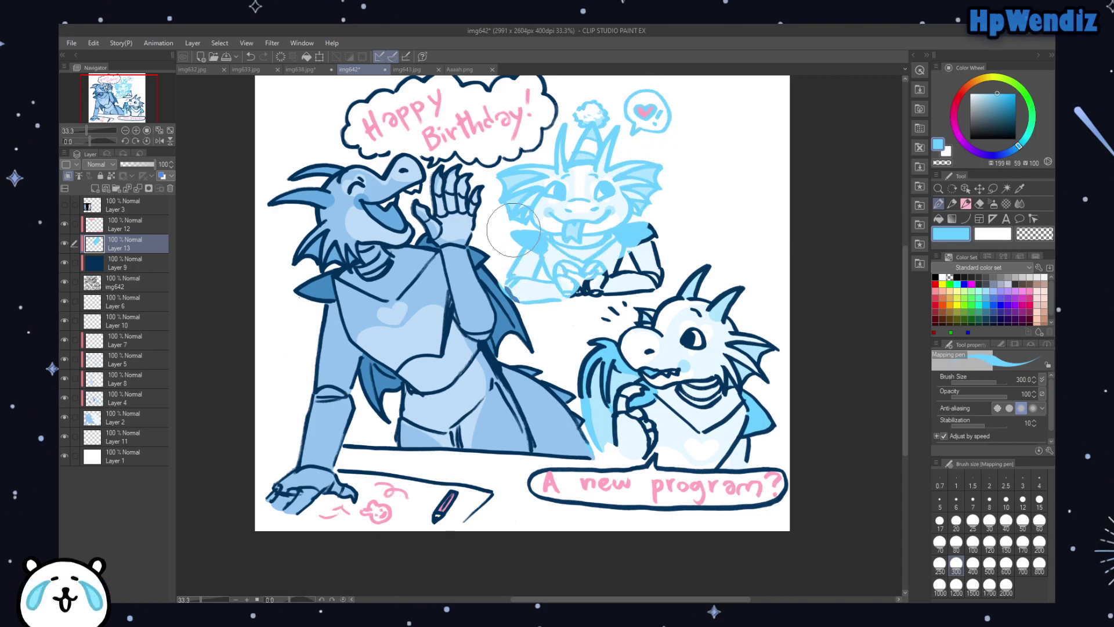
pyautogui.click(250, 56)
pyautogui.moveTo(537, 266)
pyautogui.mouseDown()
pyautogui.moveTo(526, 269)
pyautogui.moveTo(538, 288)
pyautogui.moveTo(522, 244)
pyautogui.moveTo(557, 290)
pyautogui.moveTo(614, 279)
pyautogui.moveTo(606, 271)
pyautogui.moveTo(649, 278)
pyautogui.moveTo(655, 261)
pyautogui.moveTo(626, 220)
pyautogui.moveTo(645, 206)
pyautogui.moveTo(633, 174)
pyautogui.moveTo(610, 151)
pyautogui.moveTo(592, 163)
pyautogui.moveTo(636, 112)
pyautogui.moveTo(656, 151)
pyautogui.mouseUp()
pyautogui.moveTo(603, 343)
pyautogui.mouseDown()
pyautogui.moveTo(619, 370)
pyautogui.moveTo(596, 361)
pyautogui.moveTo(601, 382)
pyautogui.moveTo(622, 378)
pyautogui.moveTo(636, 343)
pyautogui.moveTo(608, 337)
pyautogui.moveTo(680, 322)
pyautogui.moveTo(695, 284)
pyautogui.moveTo(710, 284)
pyautogui.moveTo(732, 318)
pyautogui.moveTo(728, 397)
pyautogui.moveTo(696, 404)
pyautogui.moveTo(666, 383)
pyautogui.moveTo(634, 404)
pyautogui.moveTo(627, 435)
pyautogui.moveTo(642, 455)
pyautogui.moveTo(631, 490)
pyautogui.moveTo(555, 490)
pyautogui.moveTo(701, 501)
pyautogui.moveTo(743, 490)
pyautogui.moveTo(733, 494)
pyautogui.moveTo(773, 463)
pyautogui.mouseUp()
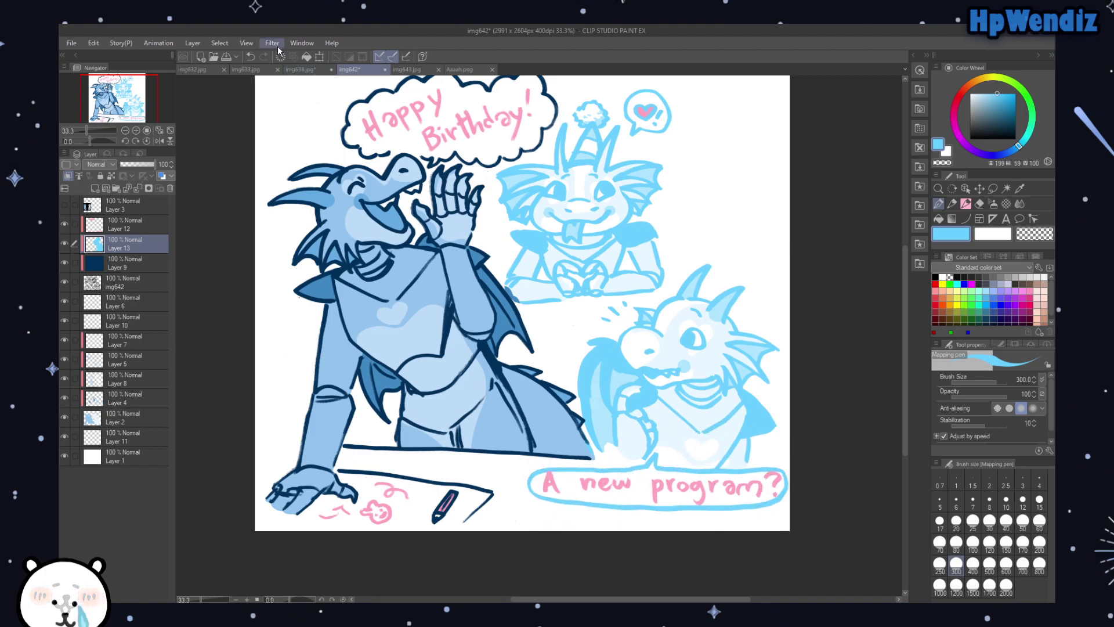
# Step: Check the layers by toggling visibility, then ready the Mapping pen on Layer 4 with the blue dragon's sampled body colour, brush size 80
pyautogui.click(139, 132)
pyautogui.moveTo(132, 110); pyautogui.dragTo(137, 116)
pyautogui.press('e')
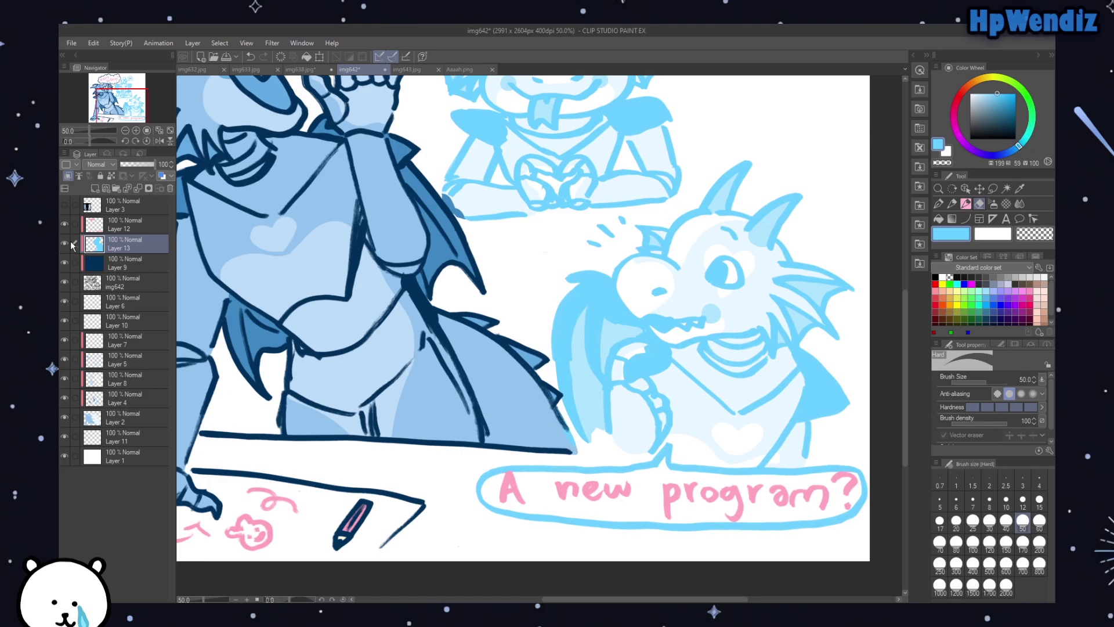
pyautogui.click(66, 245)
pyautogui.click(66, 244)
pyautogui.click(65, 378)
pyautogui.click(65, 378)
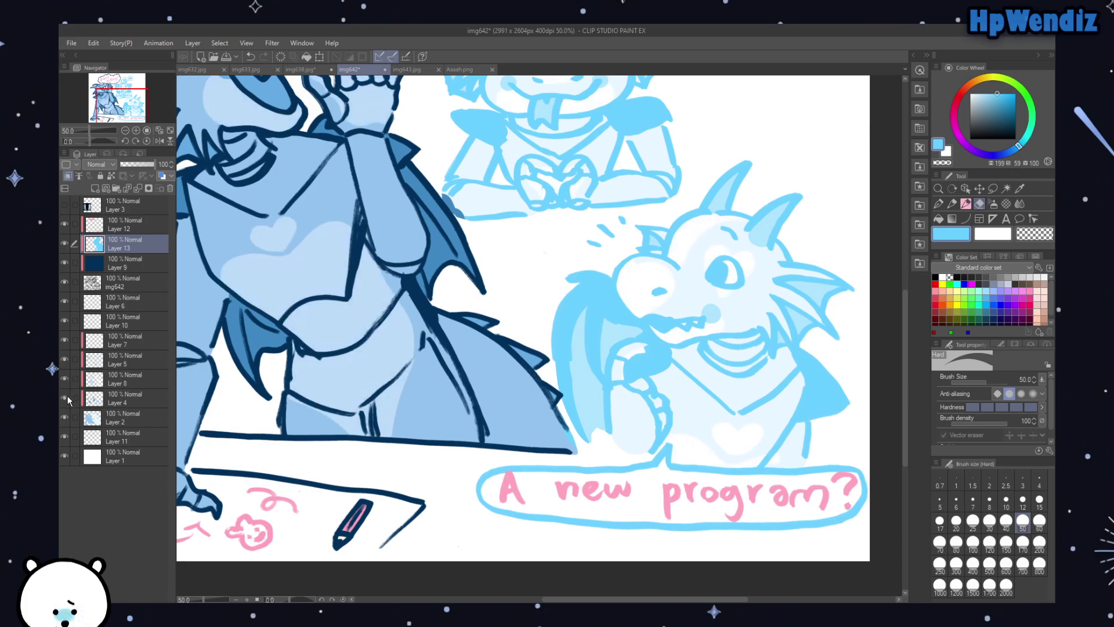
pyautogui.click(65, 398)
pyautogui.click(65, 398)
pyautogui.click(114, 398)
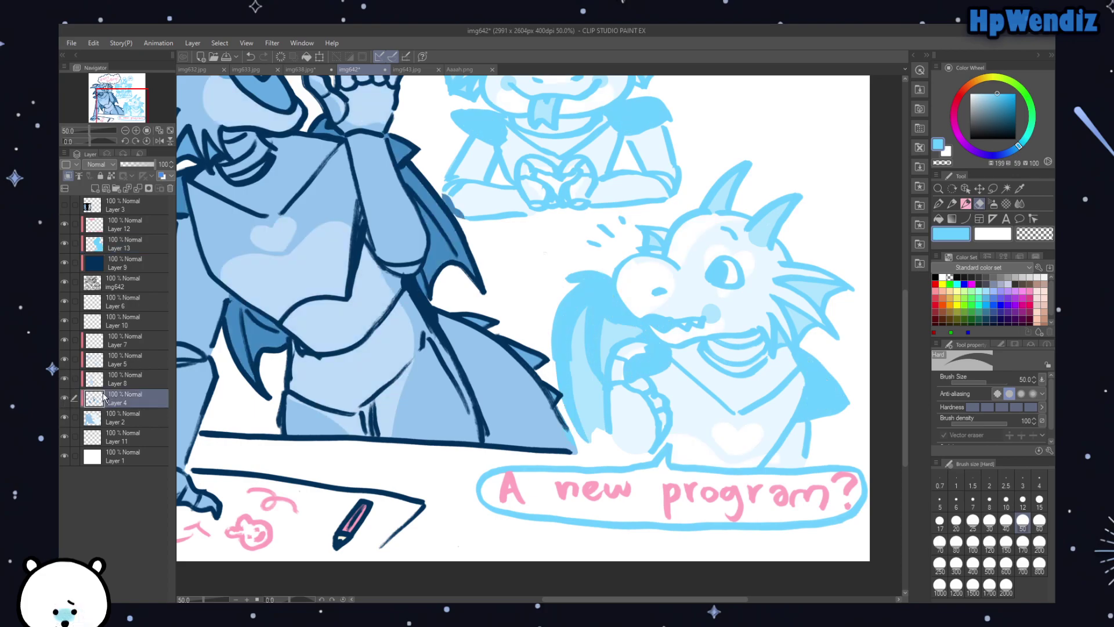
pyautogui.rightClick(518, 410)
pyautogui.click(938, 204)
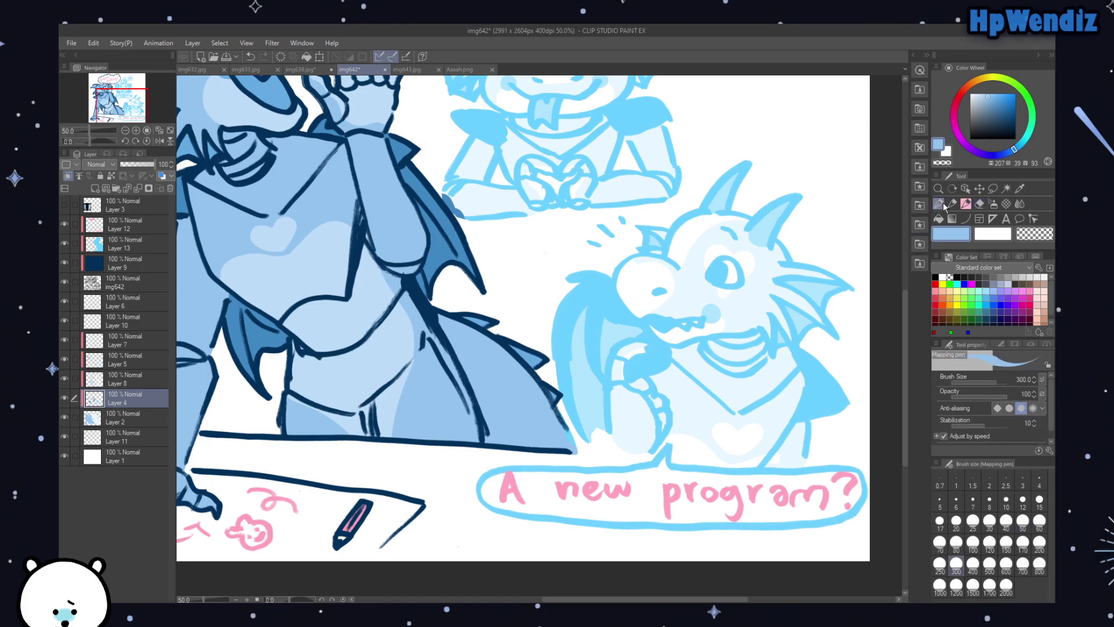
pyautogui.click(956, 541)
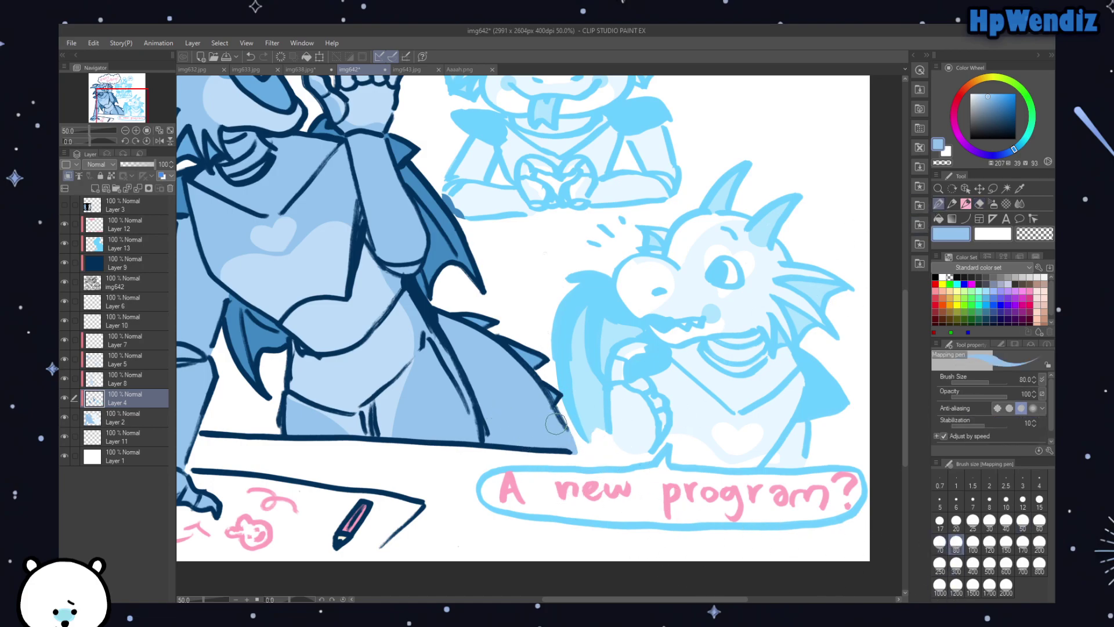
# Step: Set the white dragons' light blue line art layer, Layer 13, to Add (Glow) blending at 38% opacity
pyautogui.moveTo(142, 112); pyautogui.dragTo(140, 103)
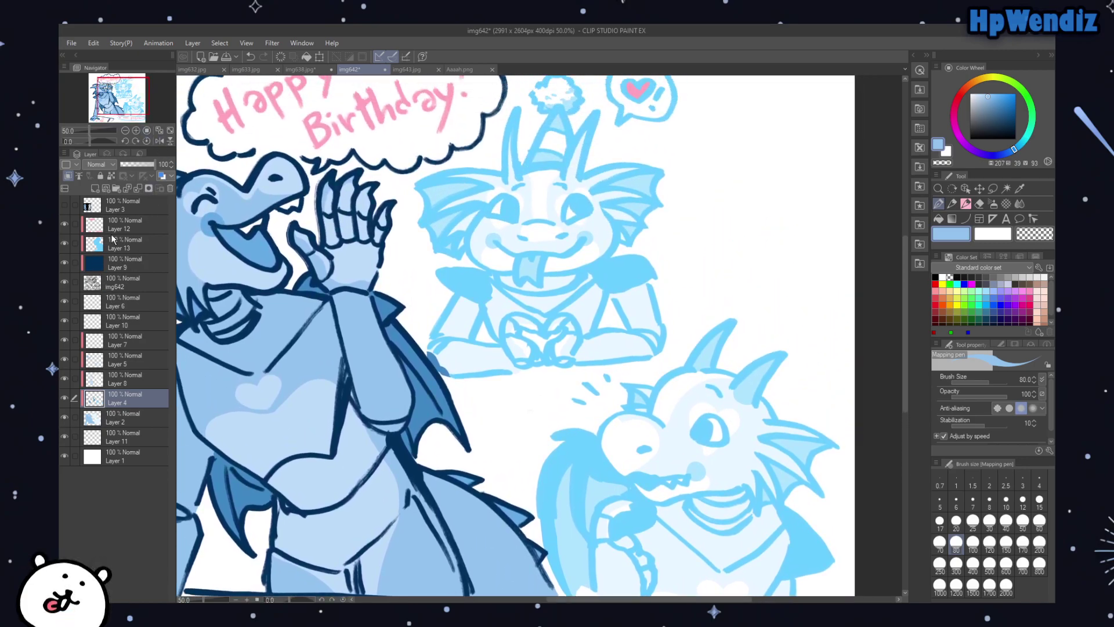
pyautogui.click(121, 245)
pyautogui.moveTo(148, 163); pyautogui.dragTo(144, 164)
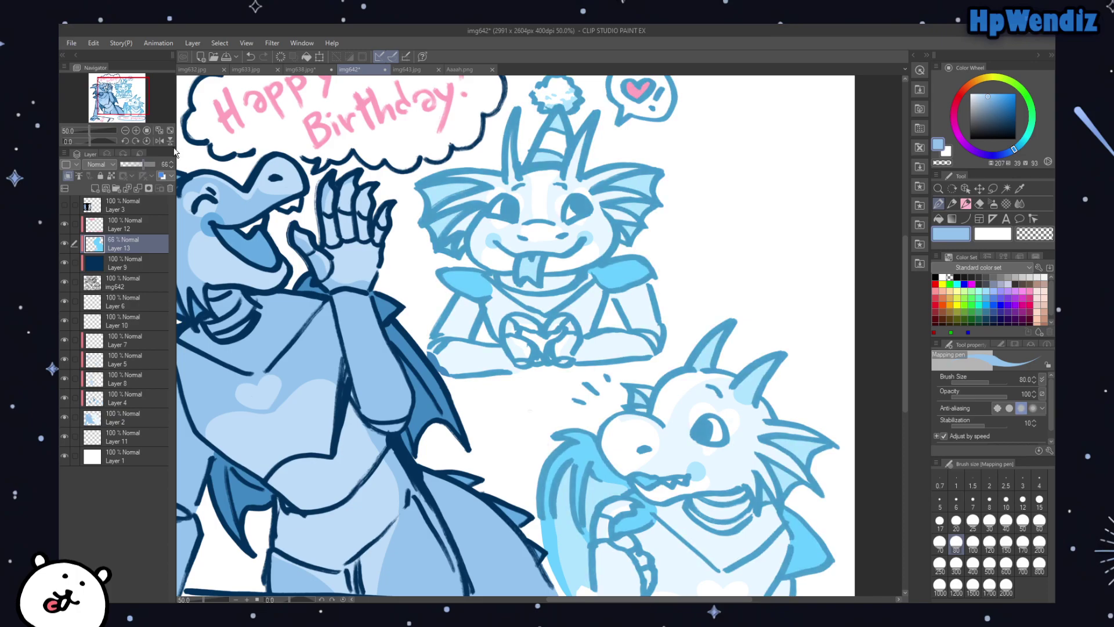
pyautogui.click(170, 131)
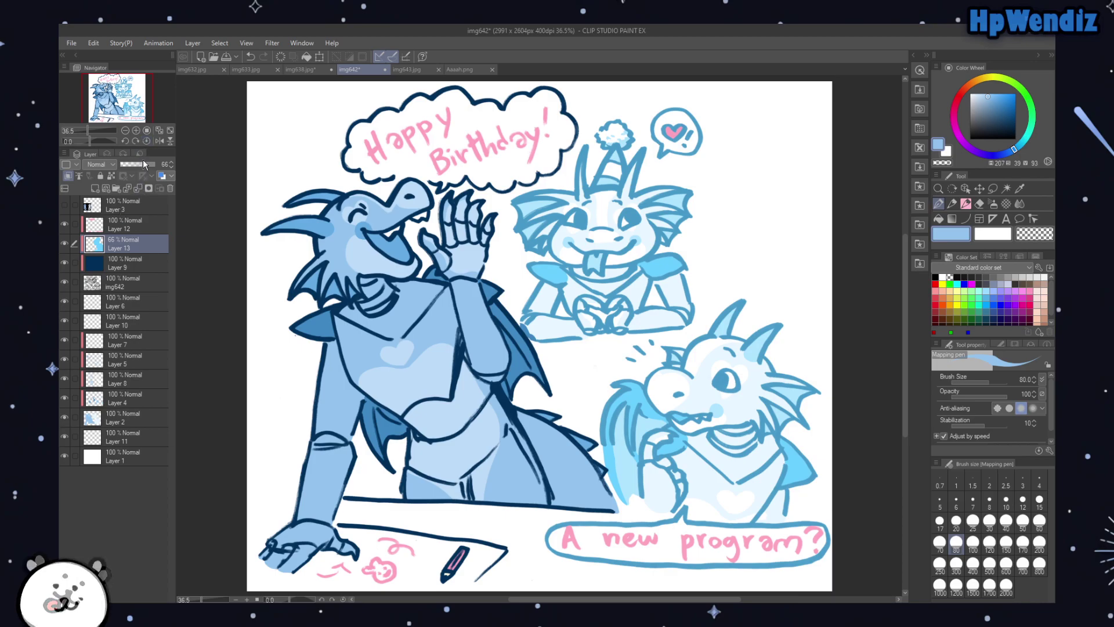
pyautogui.moveTo(145, 162); pyautogui.dragTo(181, 159)
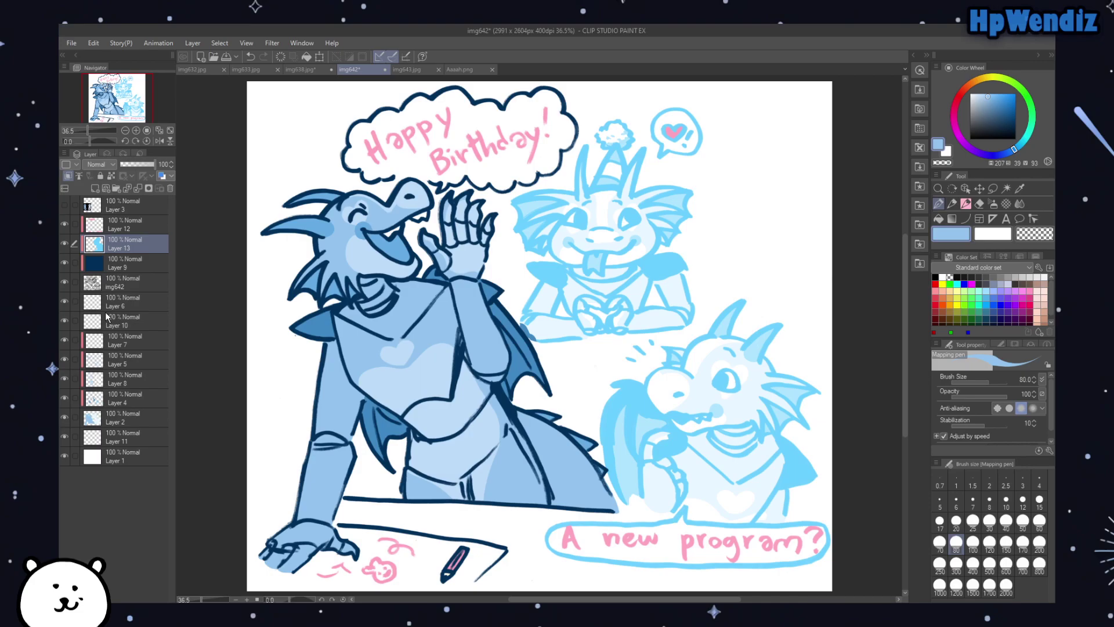
pyautogui.click(99, 292)
pyautogui.moveTo(147, 163); pyautogui.dragTo(131, 166)
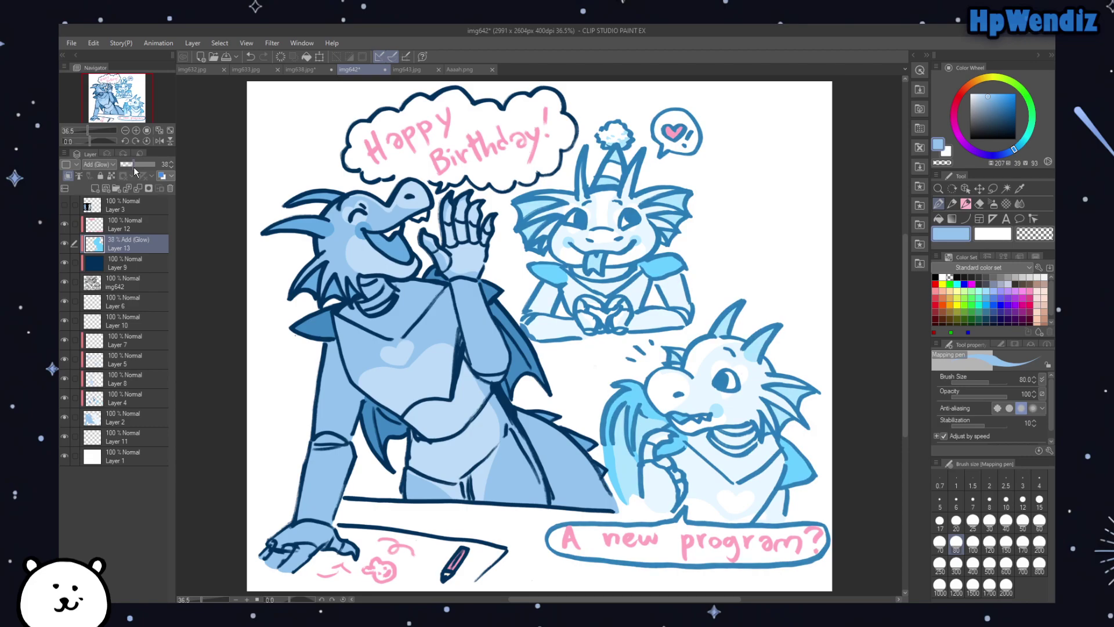
# Step: Fill a new layer directly above Layer 1 with light pink as a full background and hide that layer
pyautogui.click(121, 455)
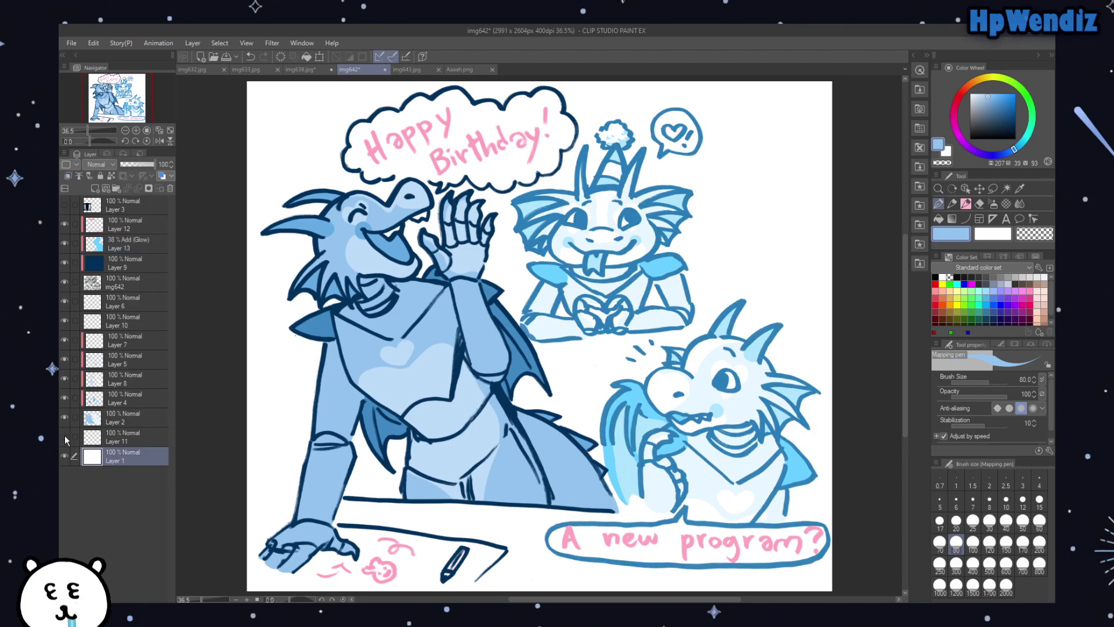
pyautogui.click(64, 435)
pyautogui.click(95, 188)
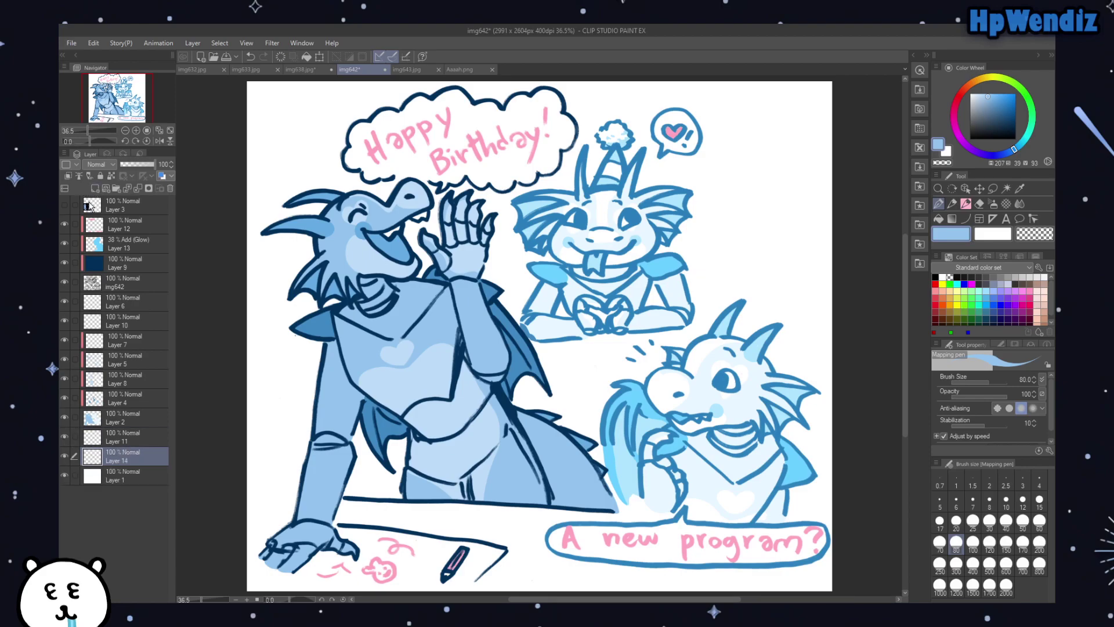
pyautogui.click(939, 220)
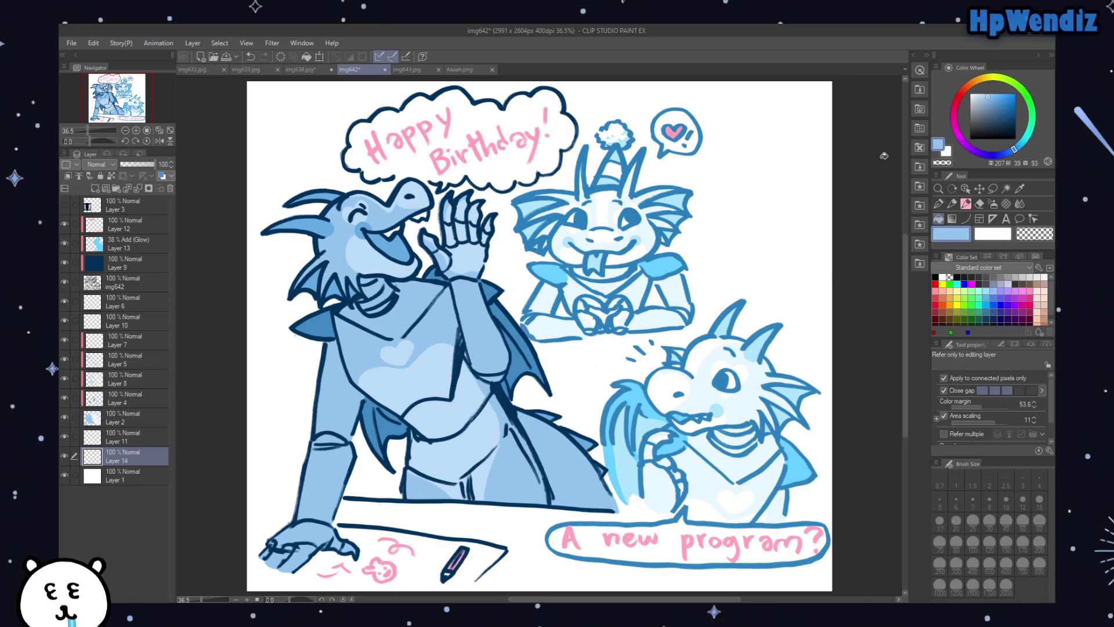
pyautogui.moveTo(972, 155)
pyautogui.mouseDown()
pyautogui.moveTo(954, 118)
pyautogui.moveTo(977, 84)
pyautogui.moveTo(958, 99)
pyautogui.moveTo(983, 86)
pyautogui.mouseUp()
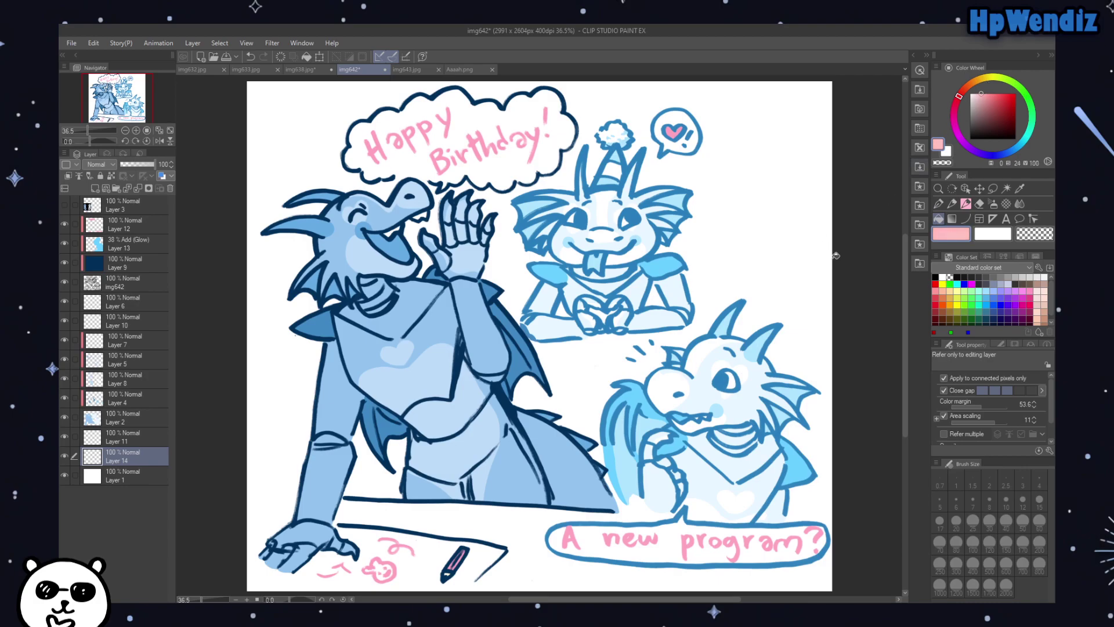
pyautogui.click(846, 268)
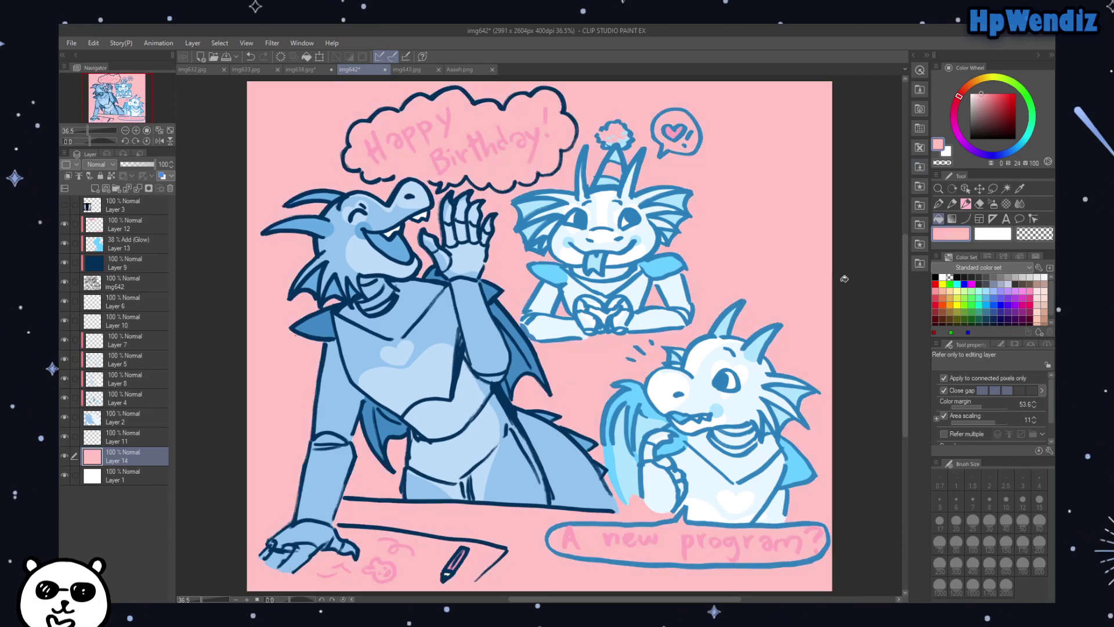
pyautogui.click(65, 456)
# Step: Paint light pink strokes along the tabletop's back edge on a new layer above the hidden pink one, using the Mapping pen
pyautogui.click(94, 188)
pyautogui.click(938, 204)
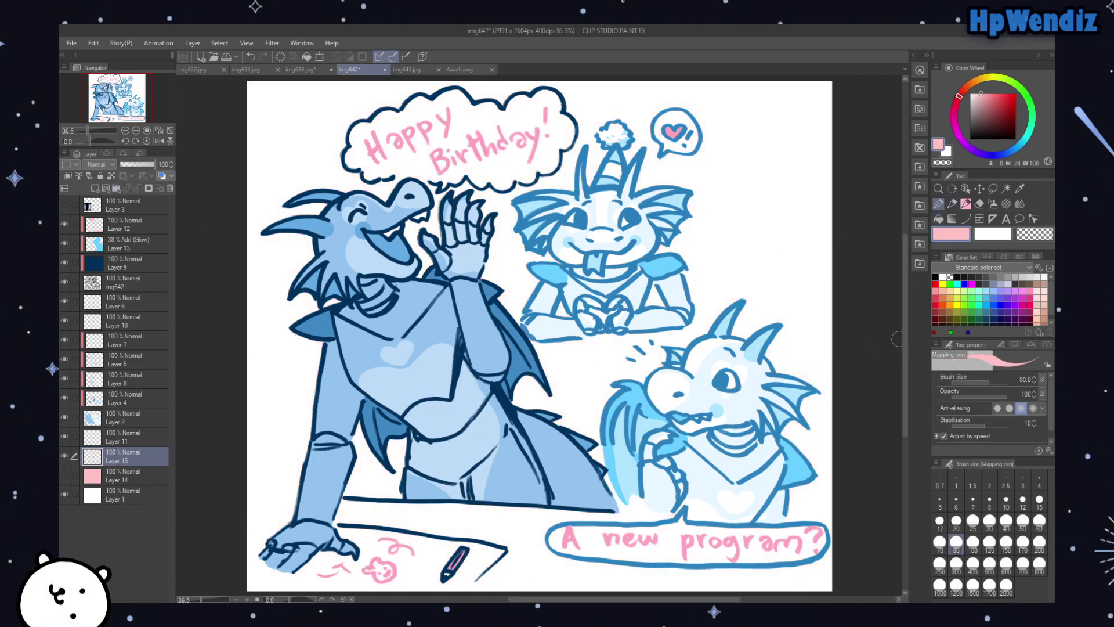
pyautogui.scroll(-2, 896, 339)
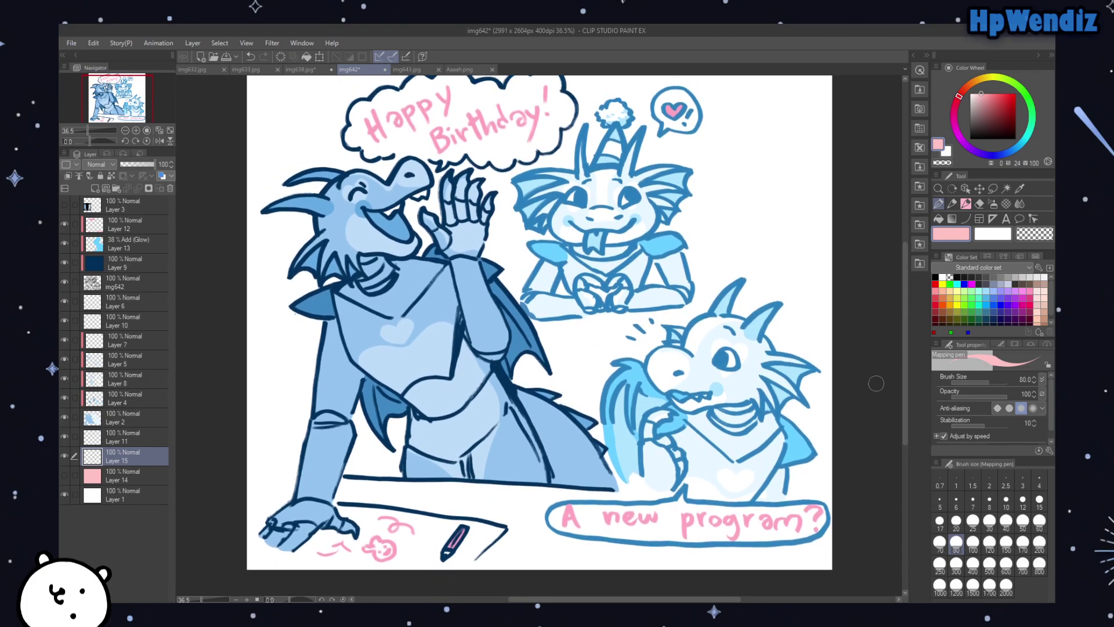
pyautogui.moveTo(258, 471)
pyautogui.mouseDown()
pyautogui.moveTo(328, 483)
pyautogui.moveTo(241, 467)
pyautogui.moveTo(347, 483)
pyautogui.mouseUp()
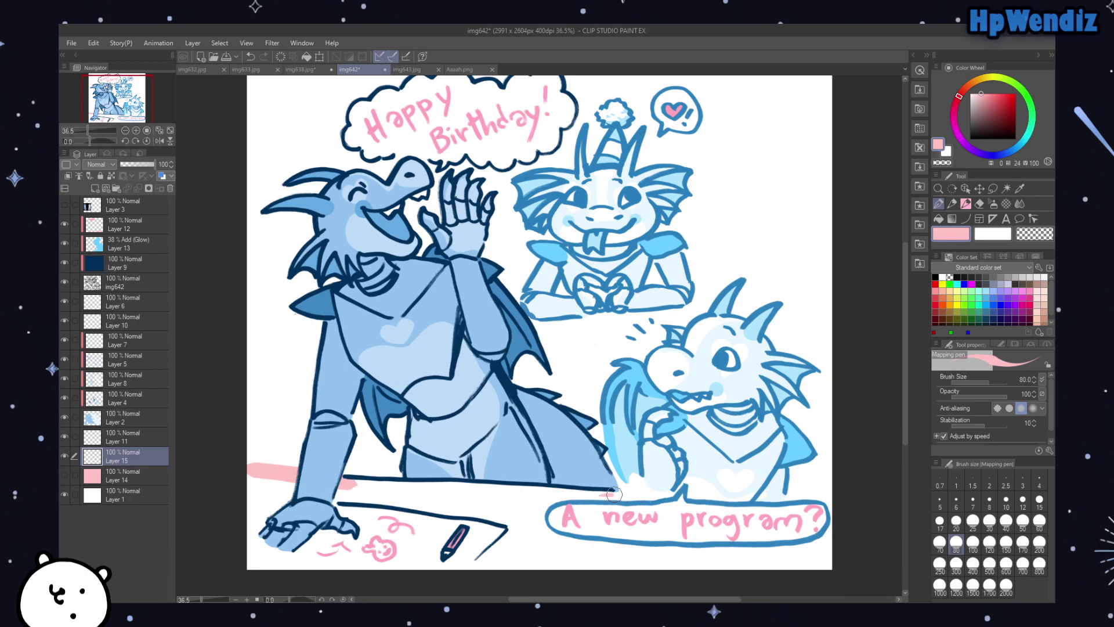
pyautogui.moveTo(608, 494); pyautogui.dragTo(655, 497)
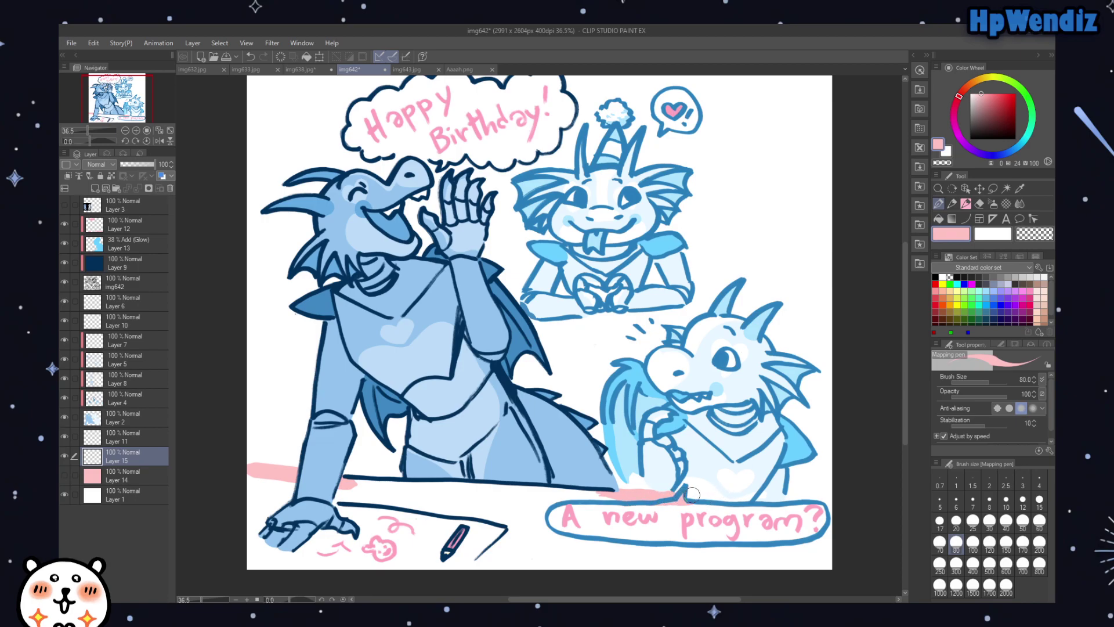
pyautogui.moveTo(731, 502); pyautogui.dragTo(841, 511)
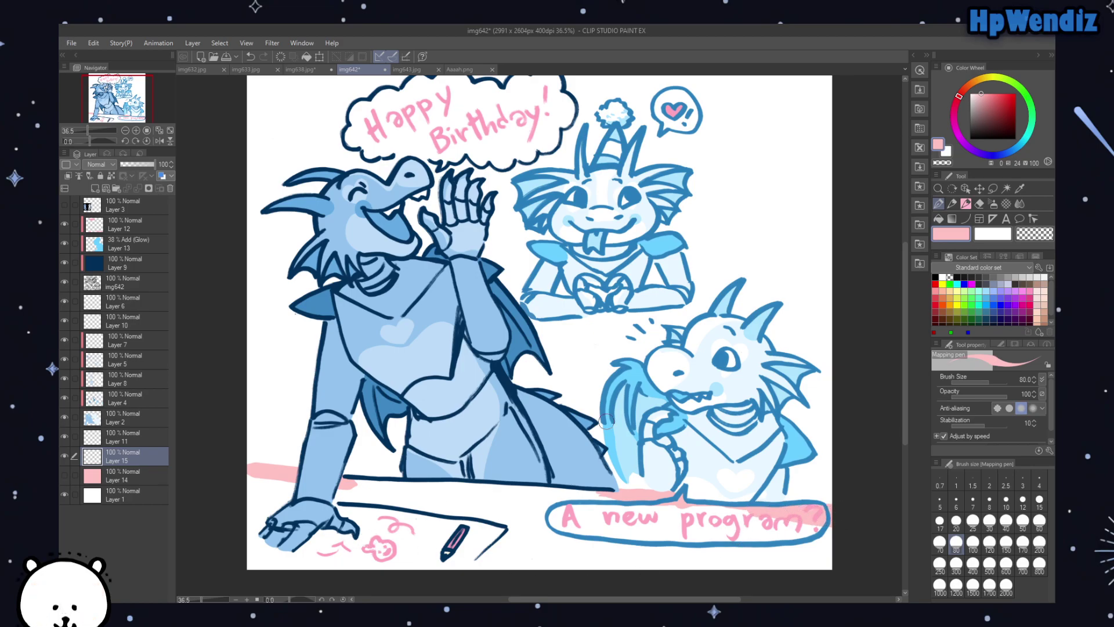
pyautogui.click(1005, 189)
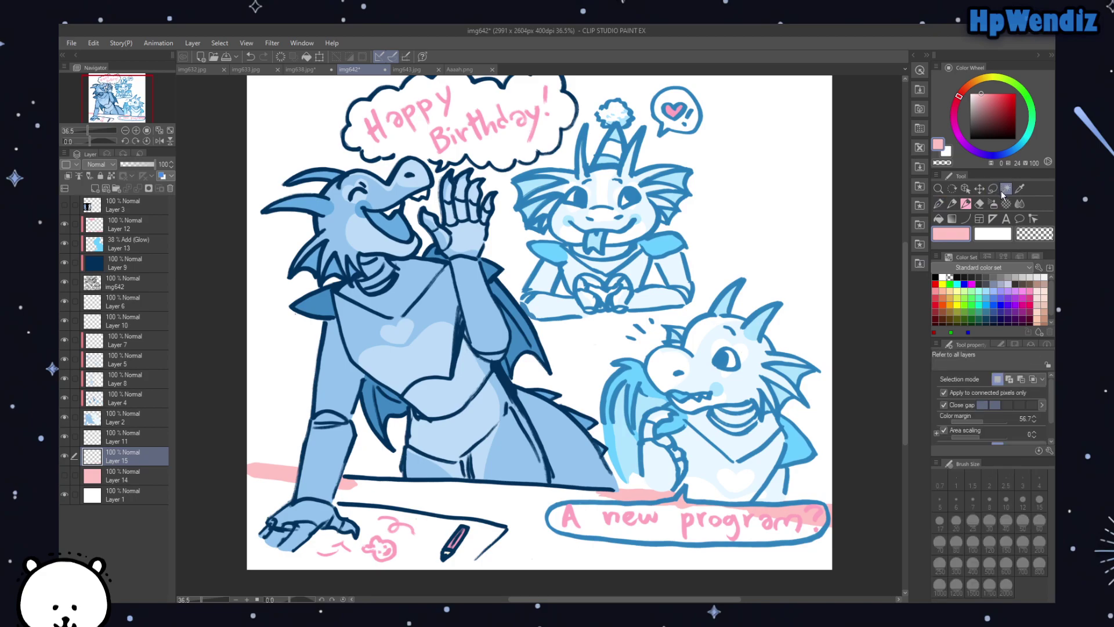
pyautogui.click(540, 560)
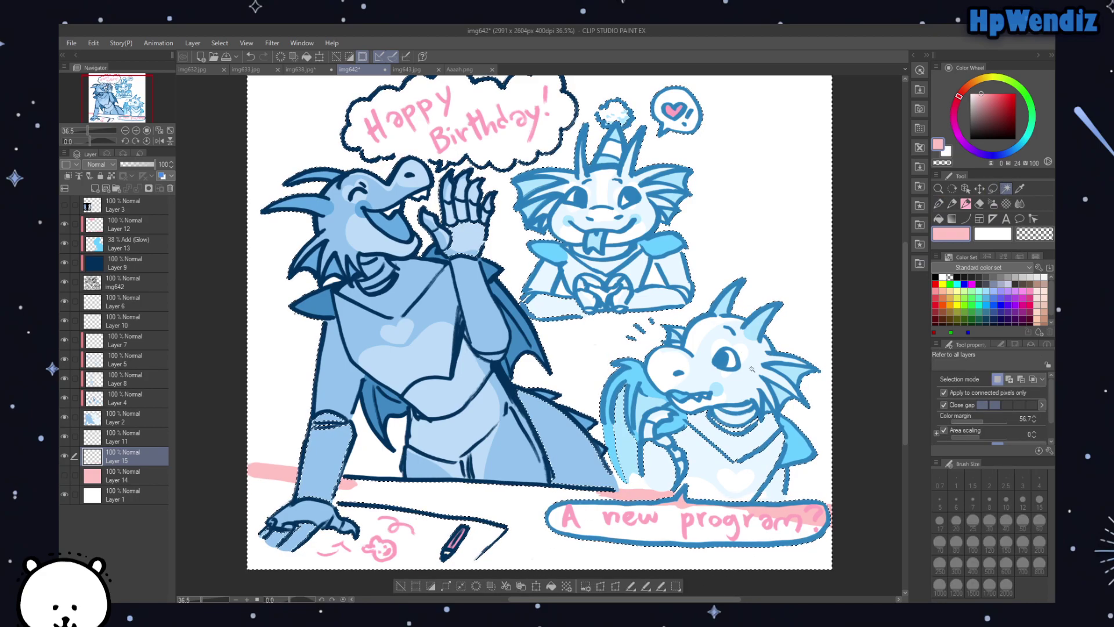
pyautogui.hotkey('ctrl', 'd')
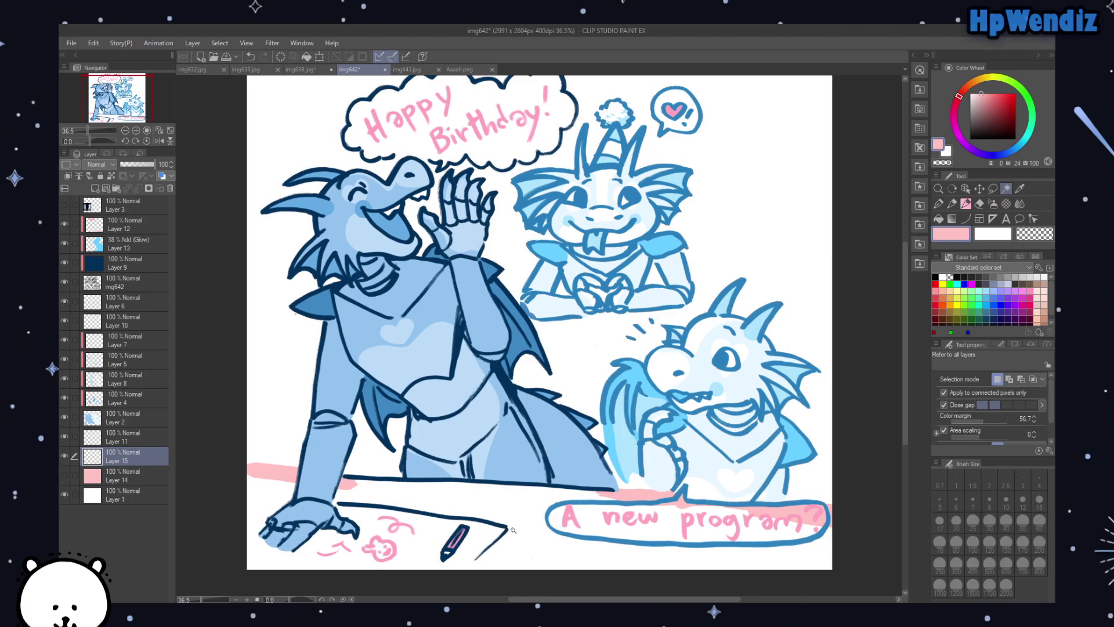
# Step: Lasso the tabletop area below the painted edge, fill it with light pink, and clear the selection
pyautogui.click(992, 189)
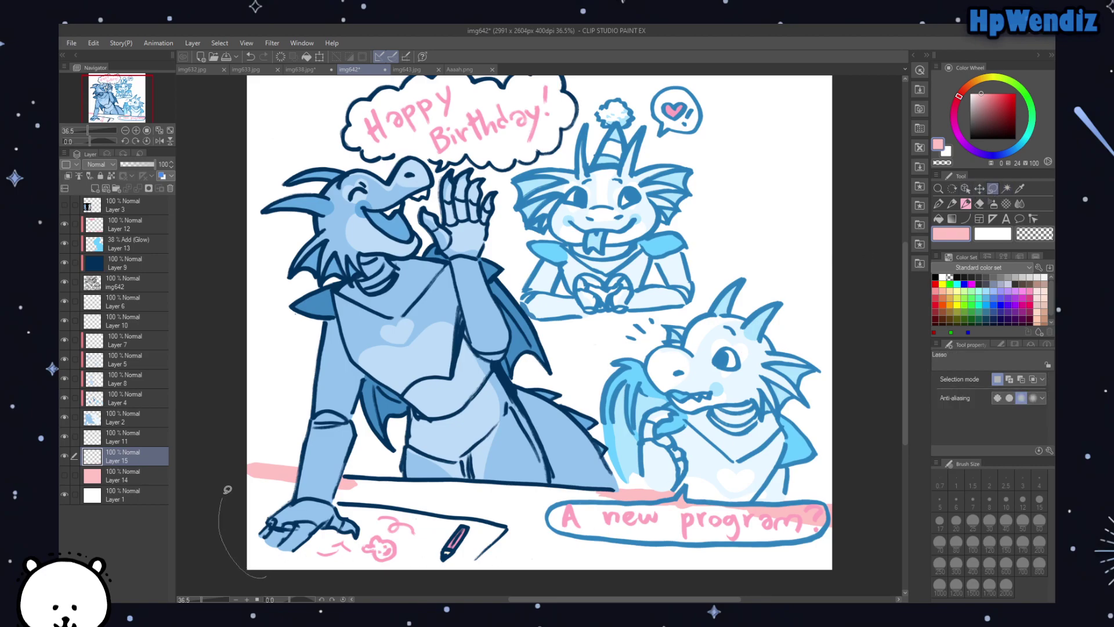
pyautogui.moveTo(352, 475); pyautogui.dragTo(389, 472)
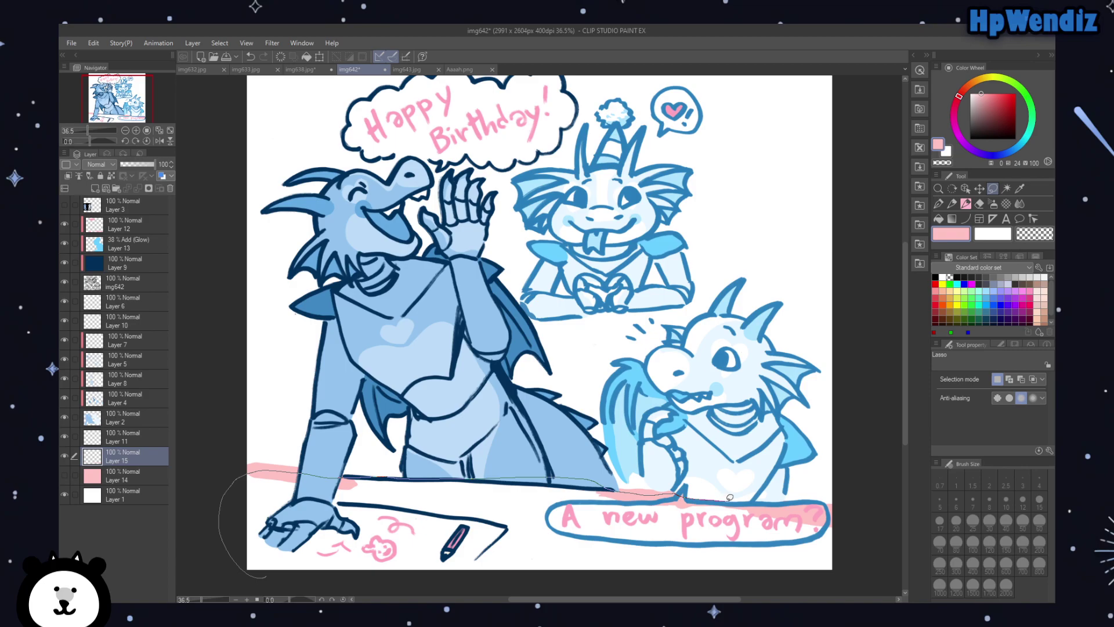
pyautogui.moveTo(840, 496)
pyautogui.mouseDown()
pyautogui.moveTo(866, 556)
pyautogui.moveTo(760, 591)
pyautogui.mouseUp()
pyautogui.scroll(-2, 760, 592)
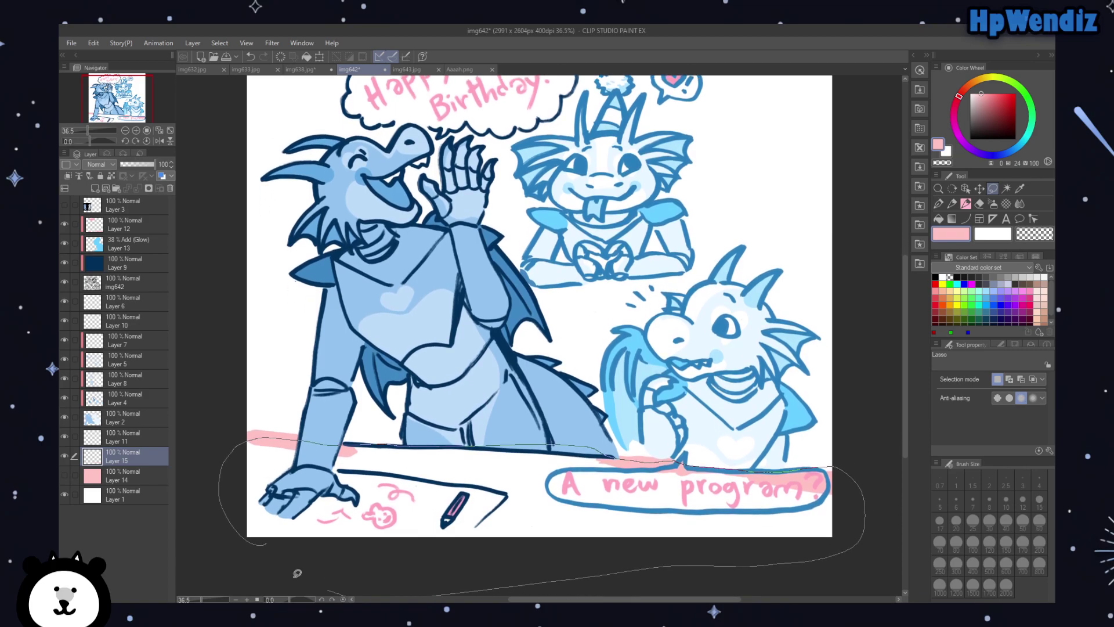
pyautogui.click(938, 219)
pyautogui.click(453, 525)
pyautogui.click(401, 553)
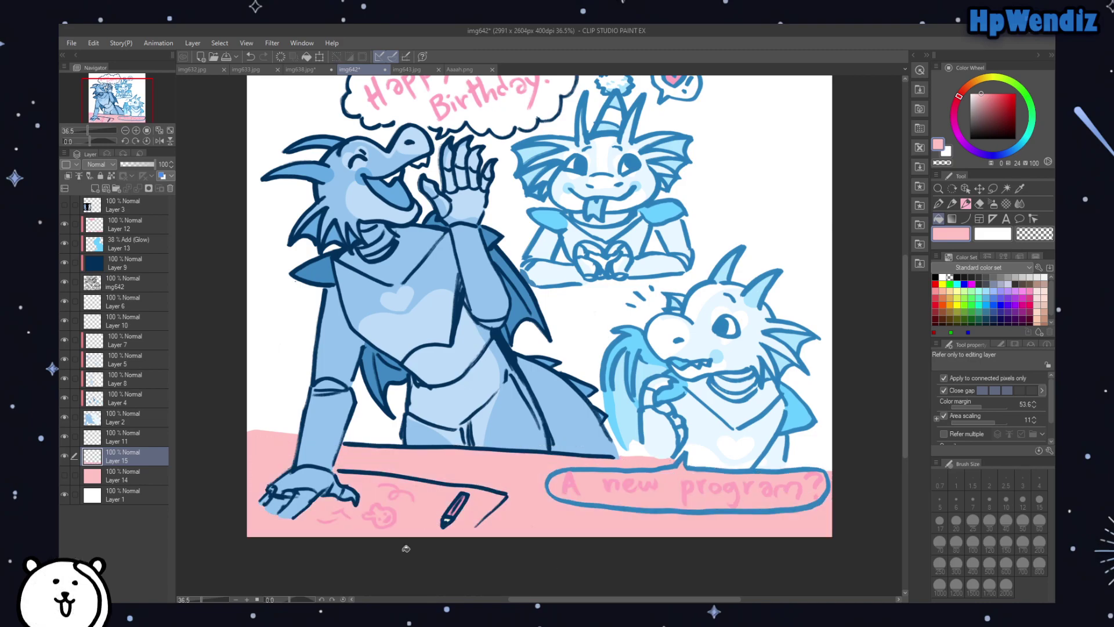
# Step: Paint the sheet of paper on the table white on a new layer above the pink tabletop, with the Mapping pen at size 80
pyautogui.moveTo(904, 329)
pyautogui.mouseDown()
pyautogui.moveTo(902, 304)
pyautogui.moveTo(906, 315)
pyautogui.mouseUp()
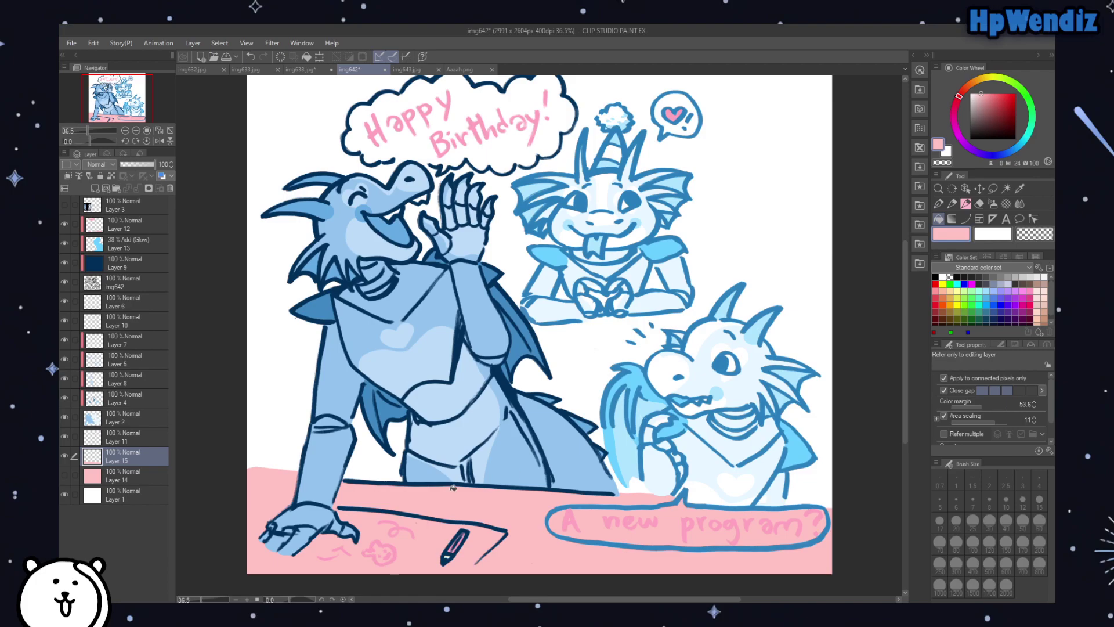
pyautogui.click(95, 188)
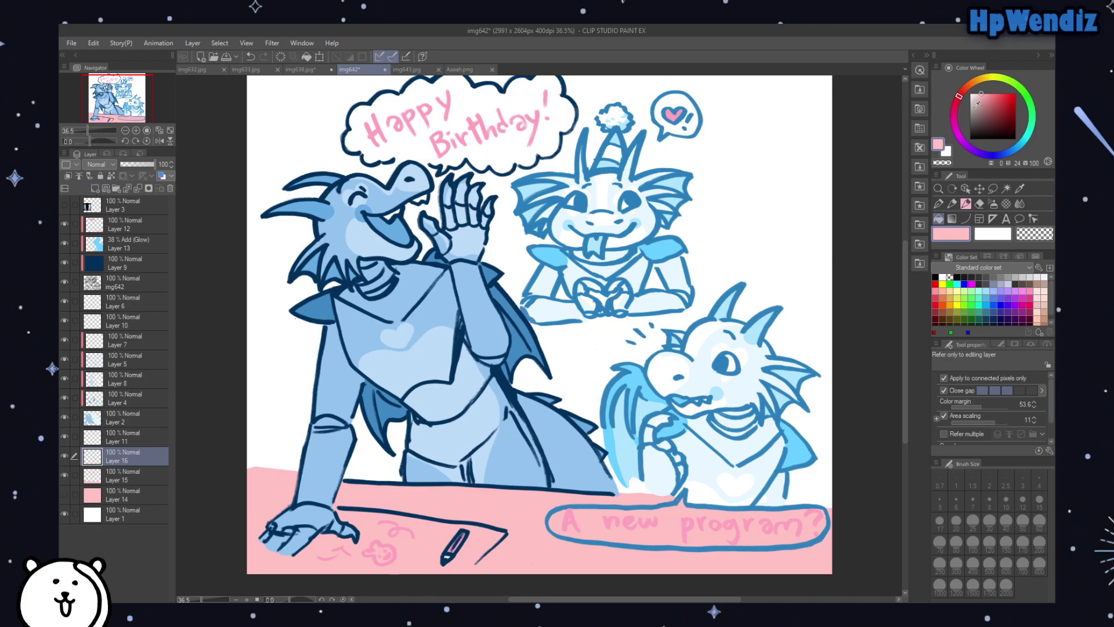
pyautogui.moveTo(994, 105); pyautogui.dragTo(913, 45)
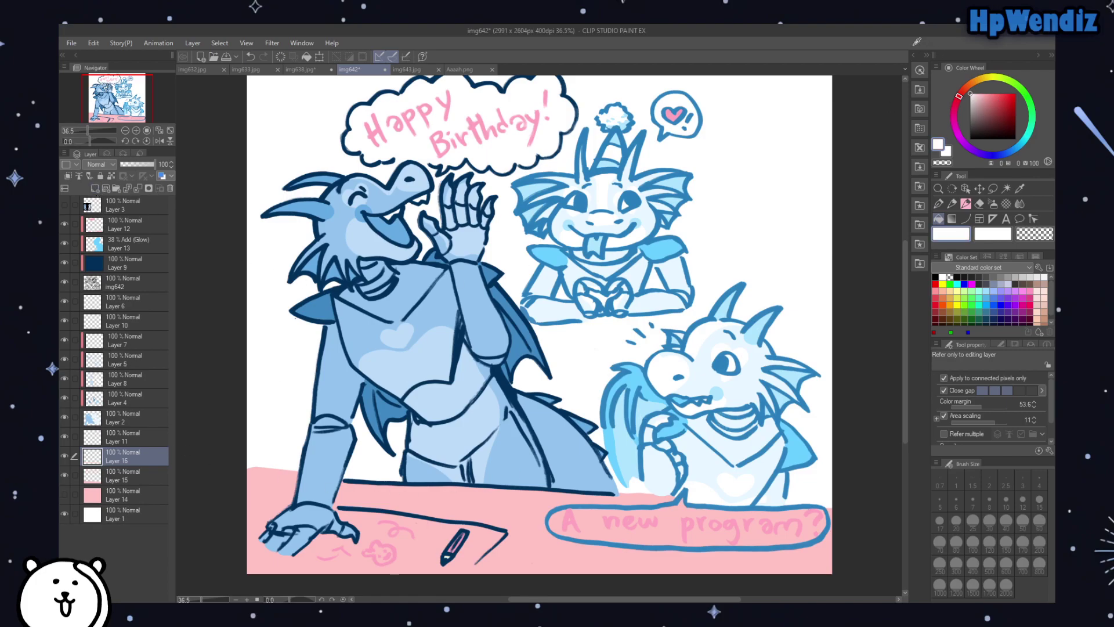
pyautogui.click(135, 131)
pyautogui.moveTo(133, 107)
pyautogui.mouseDown()
pyautogui.moveTo(133, 121)
pyautogui.moveTo(120, 117)
pyautogui.mouseUp()
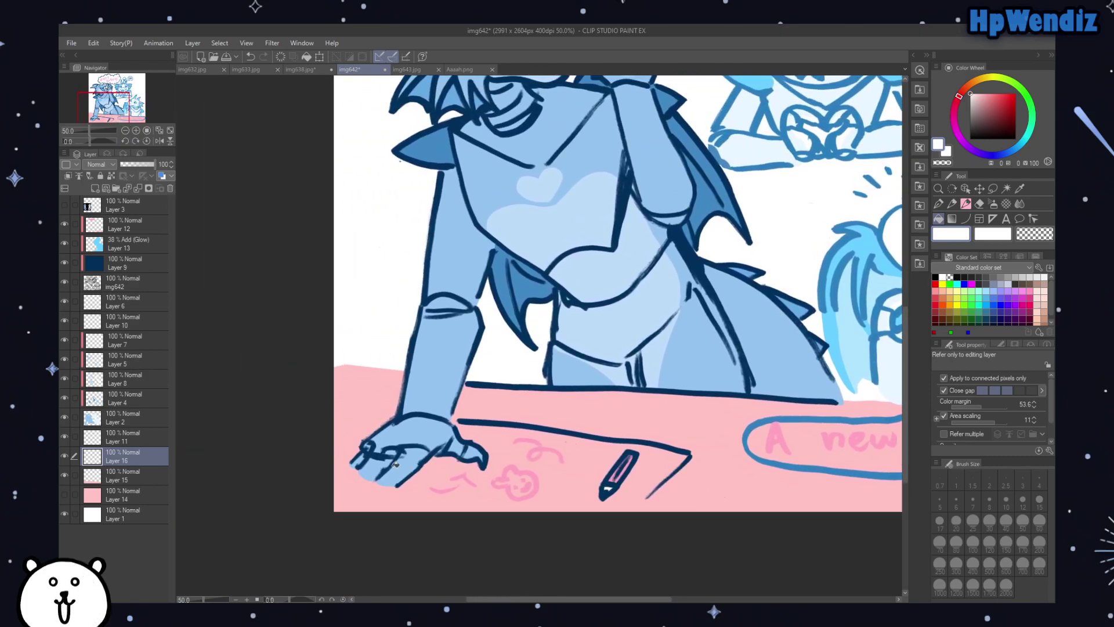
pyautogui.press('p')
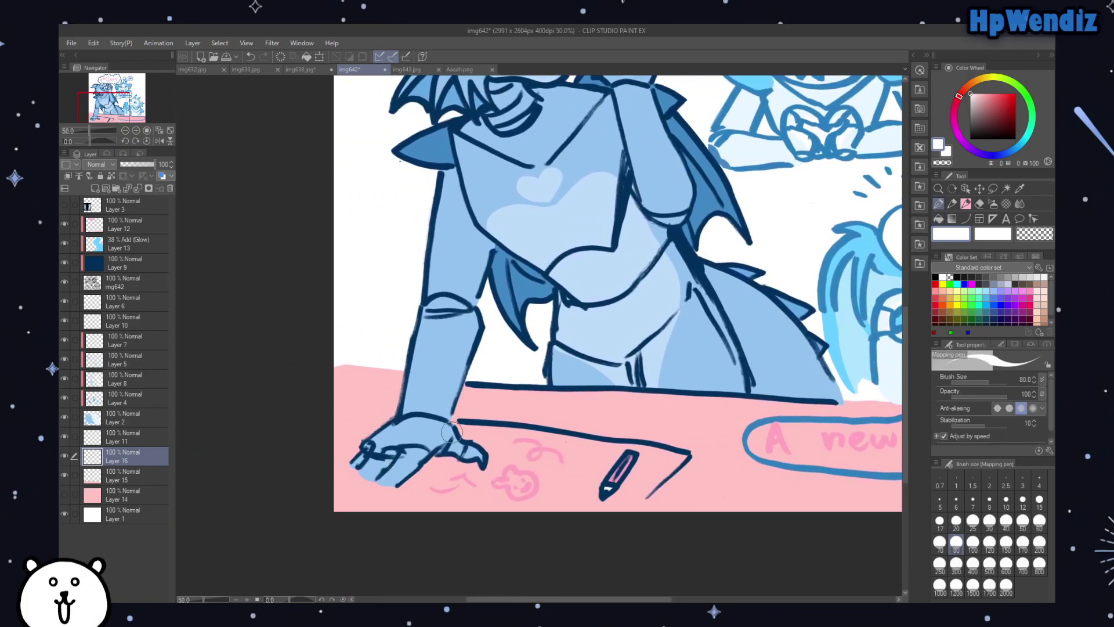
pyautogui.moveTo(467, 432)
pyautogui.mouseDown()
pyautogui.moveTo(604, 458)
pyautogui.moveTo(559, 450)
pyautogui.moveTo(680, 457)
pyautogui.moveTo(649, 484)
pyautogui.moveTo(639, 481)
pyautogui.moveTo(694, 465)
pyautogui.moveTo(642, 490)
pyautogui.moveTo(671, 462)
pyautogui.moveTo(616, 507)
pyautogui.moveTo(658, 464)
pyautogui.moveTo(609, 520)
pyautogui.moveTo(627, 495)
pyautogui.mouseUp()
pyautogui.moveTo(413, 476)
pyautogui.mouseDown()
pyautogui.moveTo(483, 491)
pyautogui.moveTo(480, 474)
pyautogui.moveTo(429, 453)
pyautogui.moveTo(557, 463)
pyautogui.moveTo(514, 453)
pyautogui.moveTo(612, 484)
pyautogui.moveTo(652, 465)
pyautogui.moveTo(602, 496)
pyautogui.moveTo(500, 501)
pyautogui.moveTo(439, 487)
pyautogui.moveTo(395, 500)
pyautogui.moveTo(368, 463)
pyautogui.moveTo(394, 489)
pyautogui.moveTo(365, 502)
pyautogui.mouseUp()
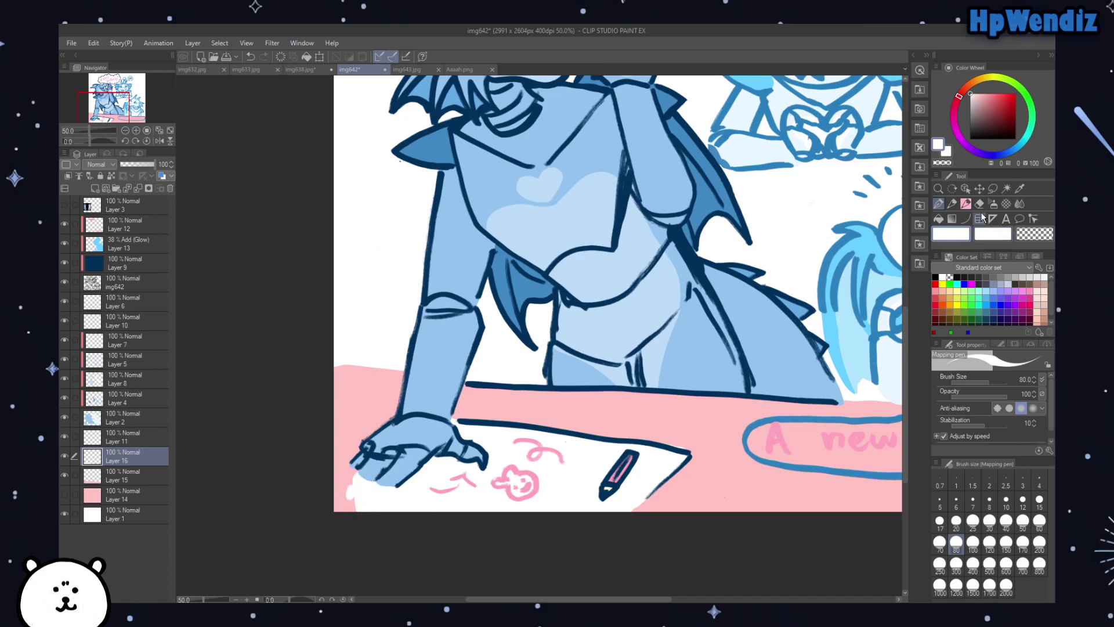
# Step: Paint the inside of the "A new program?" speech bubble white on Layer 16 with the Mapping pen
pyautogui.click(979, 203)
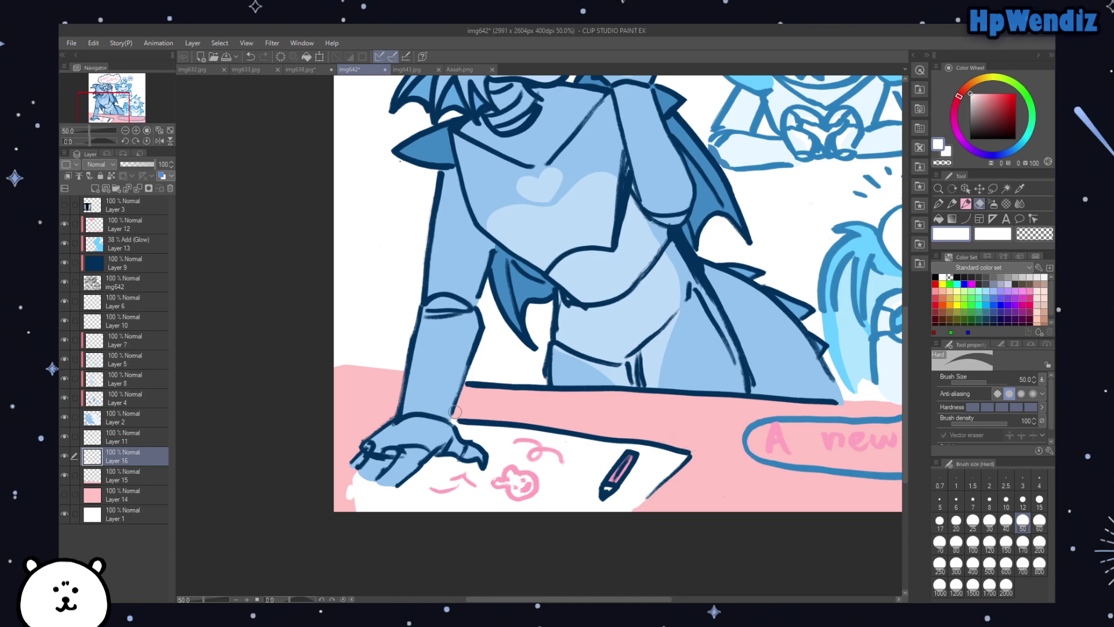
pyautogui.moveTo(123, 110); pyautogui.dragTo(142, 110)
pyautogui.click(938, 203)
pyautogui.moveTo(480, 428)
pyautogui.mouseDown()
pyautogui.moveTo(479, 420)
pyautogui.moveTo(457, 429)
pyautogui.moveTo(468, 434)
pyautogui.moveTo(512, 440)
pyautogui.moveTo(480, 426)
pyautogui.moveTo(523, 420)
pyautogui.moveTo(490, 416)
pyautogui.moveTo(568, 426)
pyautogui.moveTo(537, 415)
pyautogui.moveTo(597, 416)
pyautogui.moveTo(588, 421)
pyautogui.moveTo(629, 397)
pyautogui.moveTo(630, 416)
pyautogui.moveTo(599, 442)
pyautogui.moveTo(620, 446)
pyautogui.moveTo(520, 446)
pyautogui.moveTo(664, 454)
pyautogui.moveTo(635, 450)
pyautogui.moveTo(670, 448)
pyautogui.moveTo(628, 425)
pyautogui.moveTo(710, 417)
pyautogui.moveTo(682, 418)
pyautogui.moveTo(680, 439)
pyautogui.moveTo(714, 441)
pyautogui.moveTo(683, 449)
pyautogui.moveTo(761, 445)
pyautogui.moveTo(712, 429)
pyautogui.moveTo(746, 418)
pyautogui.moveTo(718, 420)
pyautogui.moveTo(784, 433)
pyautogui.moveTo(757, 425)
pyautogui.moveTo(787, 424)
pyautogui.moveTo(774, 418)
pyautogui.moveTo(750, 420)
pyautogui.moveTo(812, 415)
pyautogui.moveTo(812, 442)
pyautogui.moveTo(811, 433)
pyautogui.moveTo(740, 448)
pyautogui.moveTo(666, 444)
pyautogui.mouseUp()
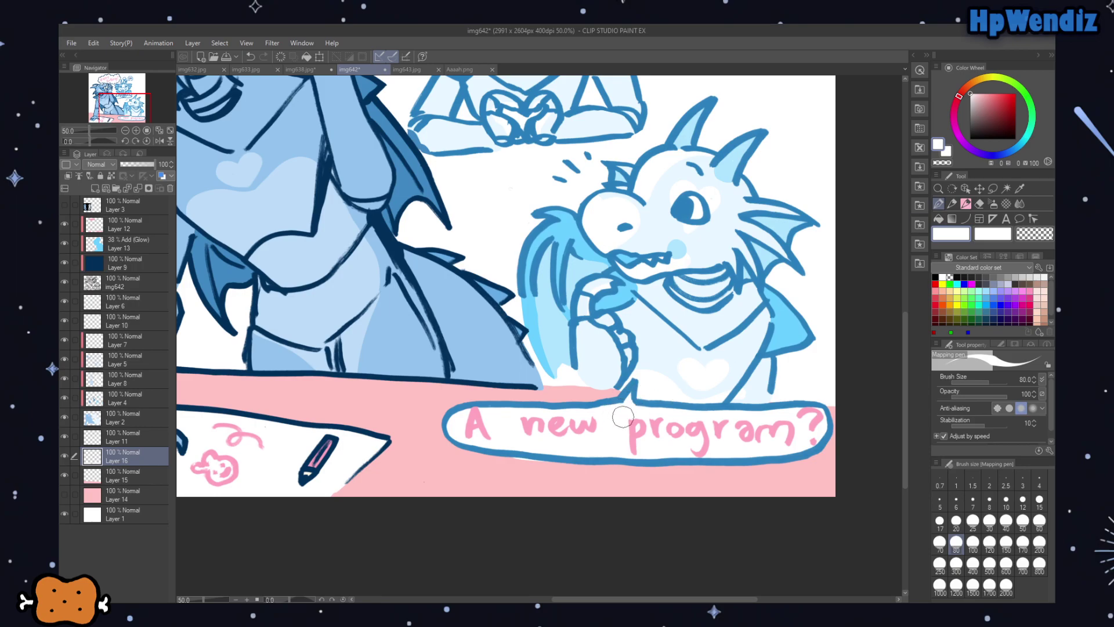
# Step: Recolour the "Happy Birthday!" bubble's outline lighter by painting light blue over it on the Add (Glow) Layer 13 with the Mapping pen
pyautogui.click(979, 204)
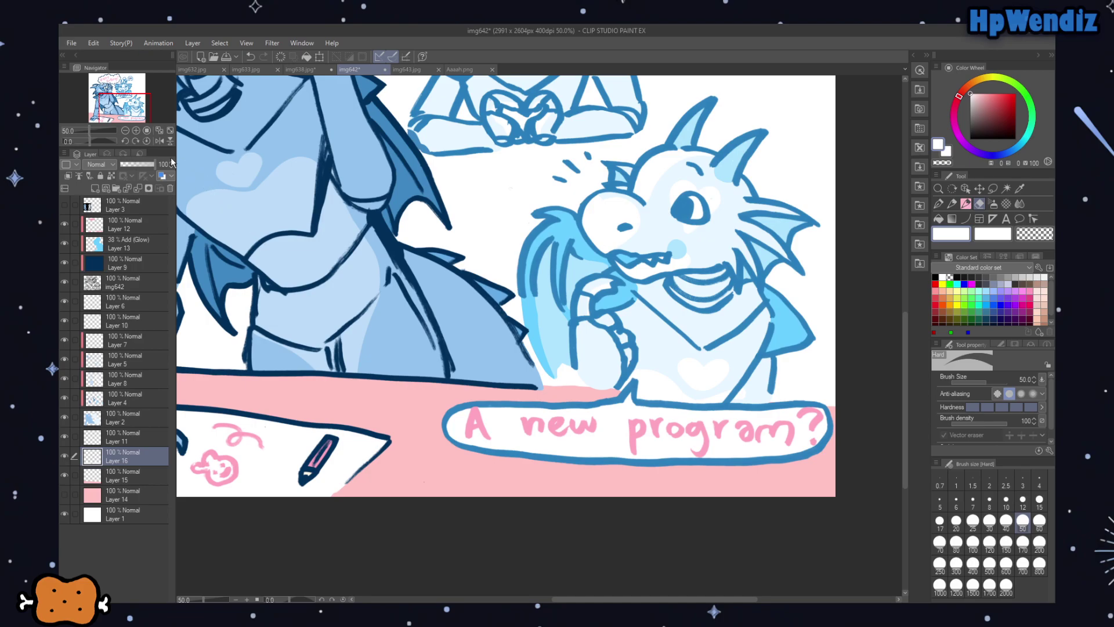
pyautogui.moveTo(138, 105); pyautogui.dragTo(124, 85)
pyautogui.click(130, 243)
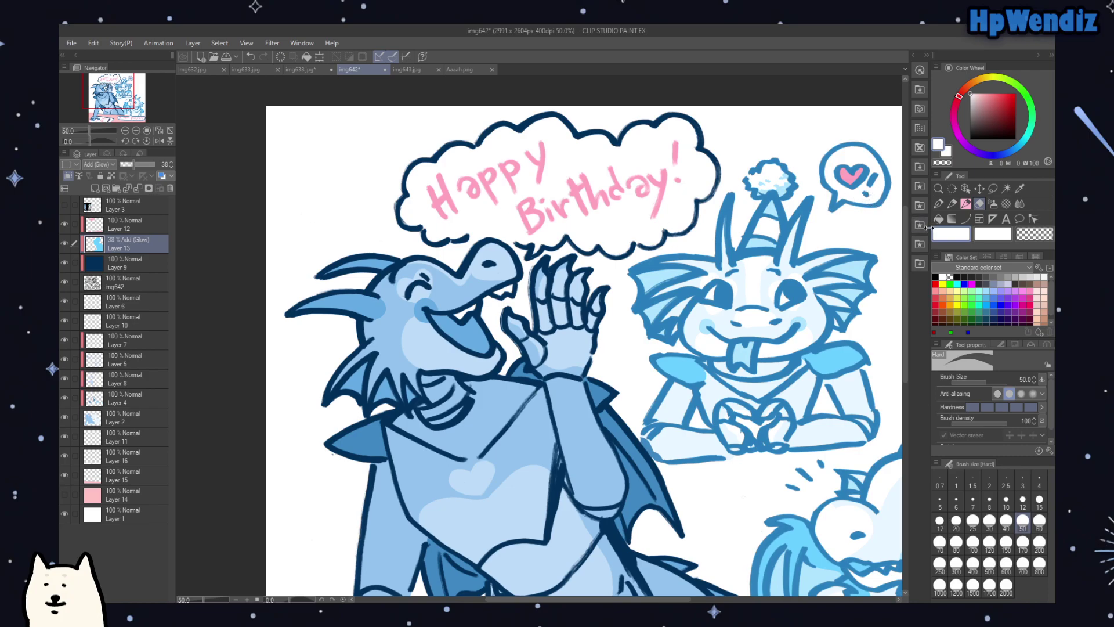
pyautogui.keyDown('alt'); pyautogui.click(842, 362); pyautogui.keyUp('alt')
pyautogui.click(939, 204)
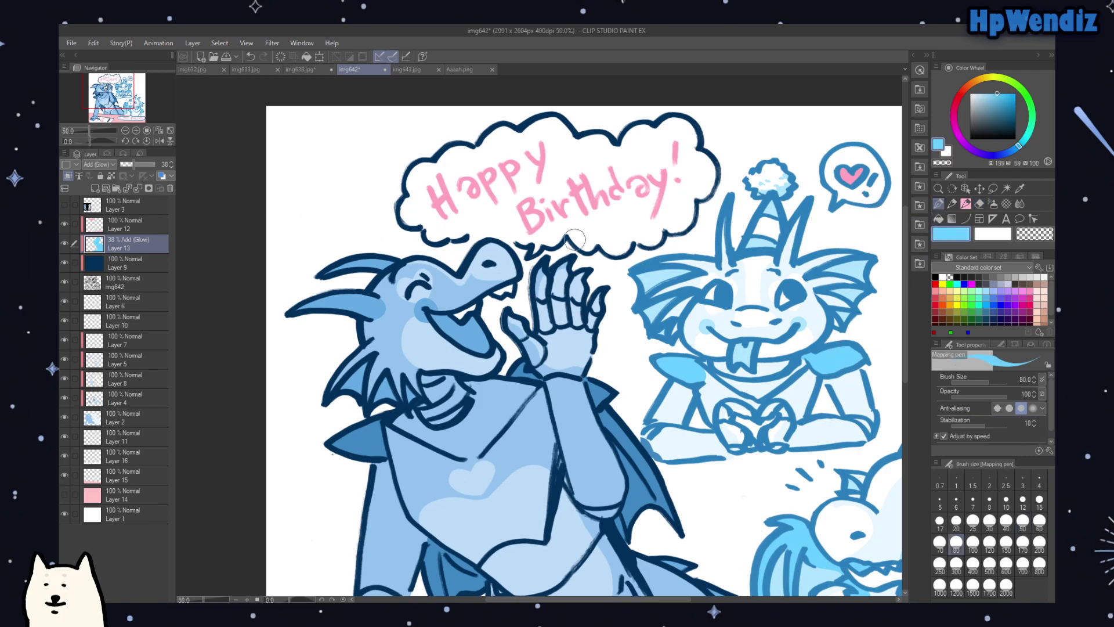
pyautogui.moveTo(468, 236)
pyautogui.mouseDown()
pyautogui.moveTo(433, 244)
pyautogui.moveTo(413, 220)
pyautogui.moveTo(400, 184)
pyautogui.moveTo(422, 161)
pyautogui.moveTo(553, 120)
pyautogui.moveTo(583, 140)
pyautogui.moveTo(635, 145)
pyautogui.moveTo(691, 123)
pyautogui.moveTo(674, 120)
pyautogui.moveTo(693, 122)
pyautogui.moveTo(706, 168)
pyautogui.moveTo(668, 236)
pyautogui.moveTo(622, 252)
pyautogui.moveTo(533, 250)
pyautogui.mouseUp()
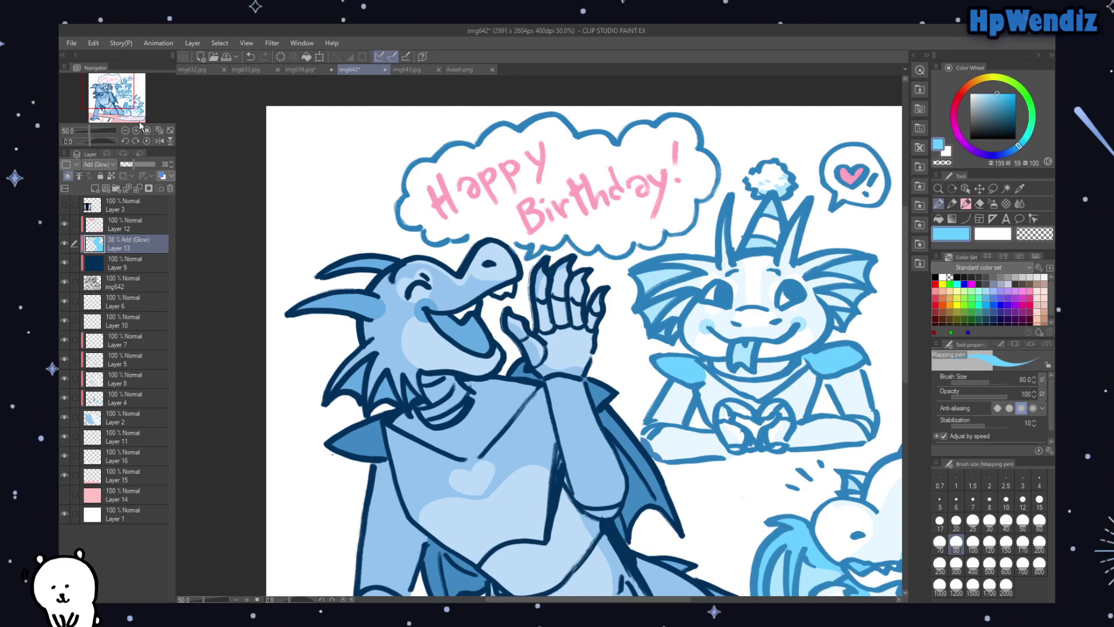
pyautogui.click(171, 131)
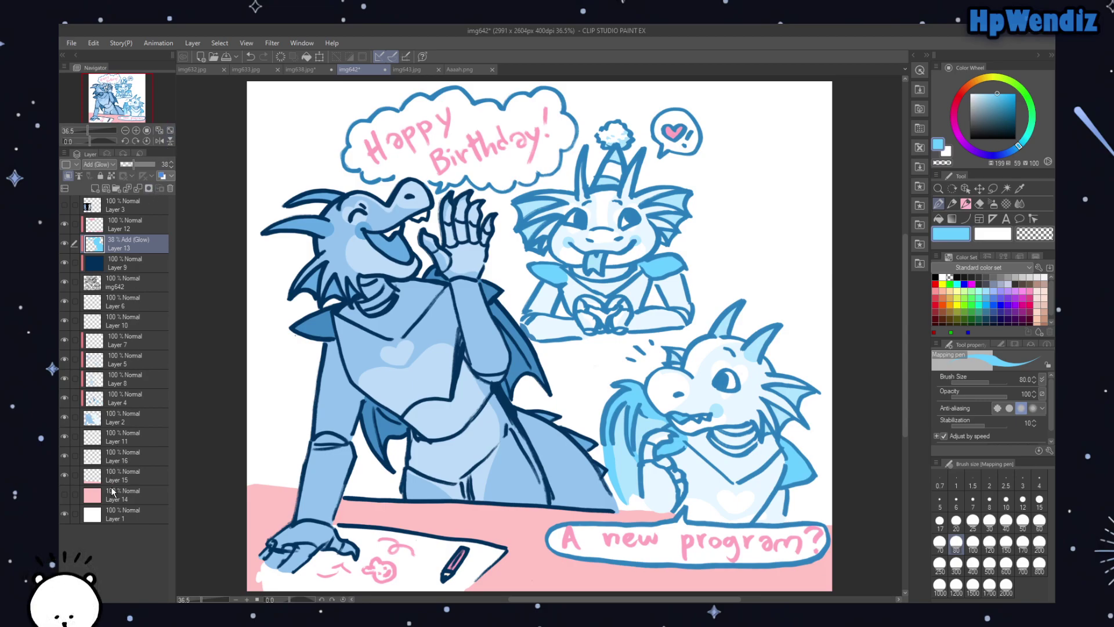
# Step: Show Layer 14 and shift its hue to pale mint for the background
pyautogui.click(65, 495)
pyautogui.click(121, 494)
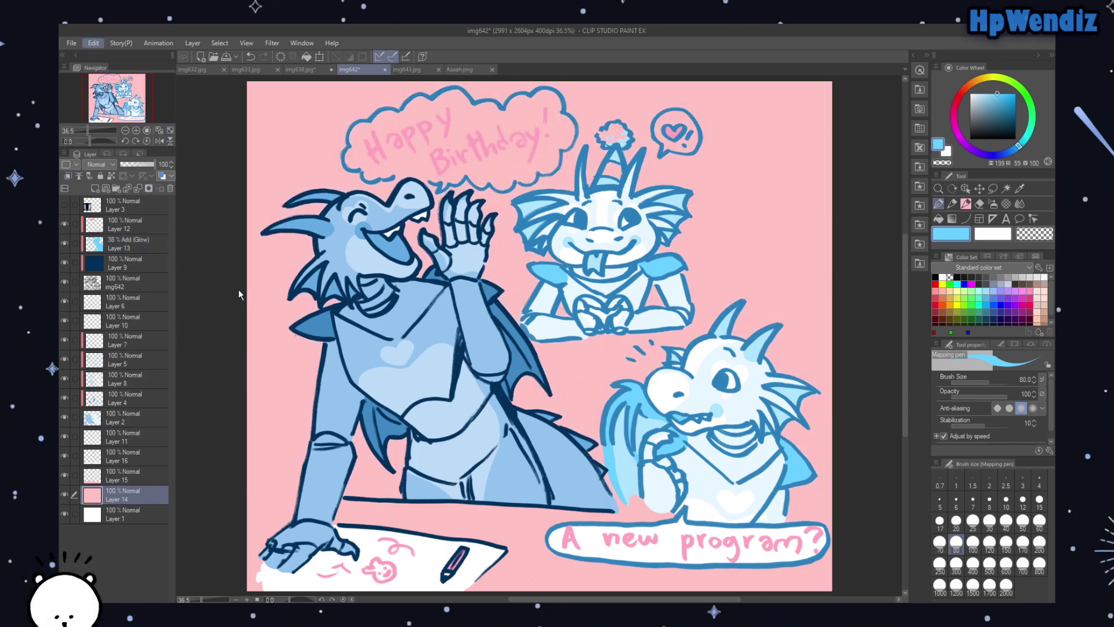
pyautogui.click(289, 326)
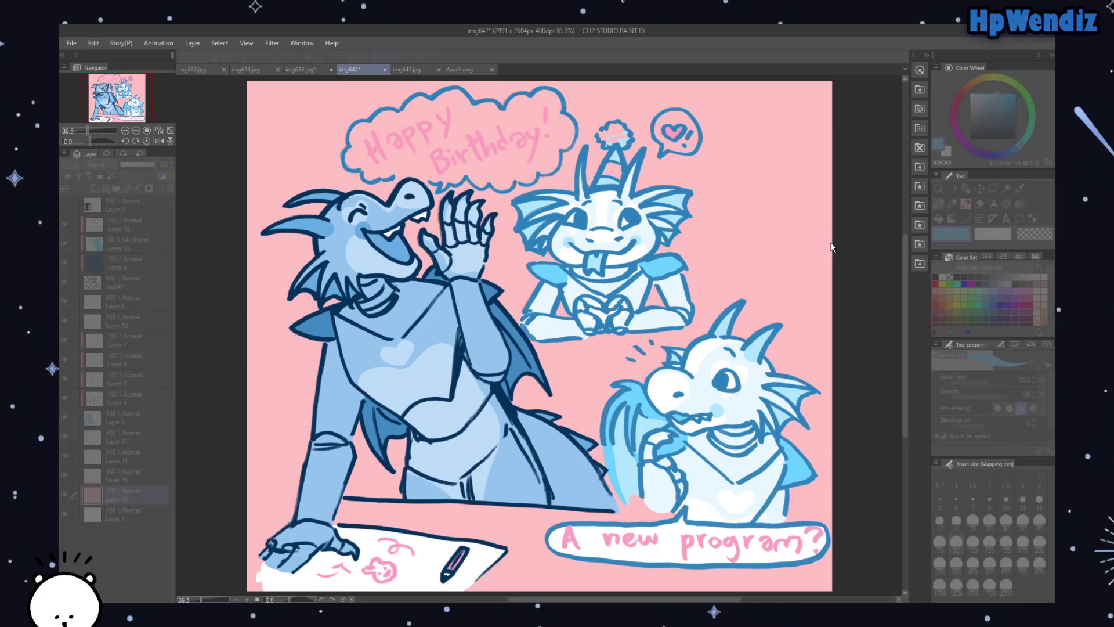
pyautogui.moveTo(802, 245); pyautogui.dragTo(878, 245)
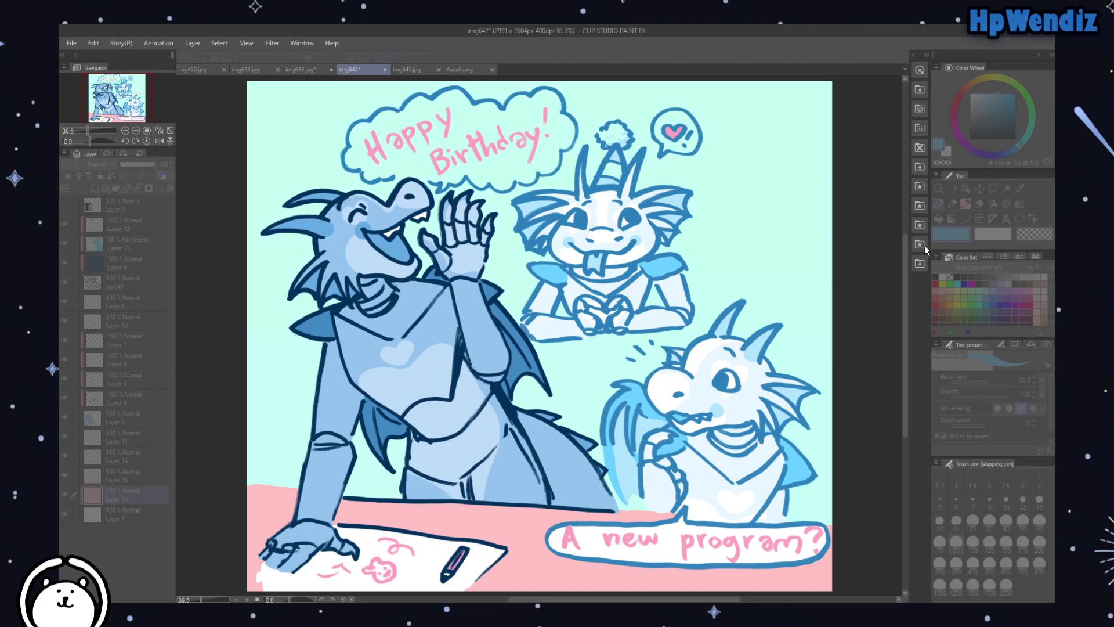
pyautogui.click(948, 226)
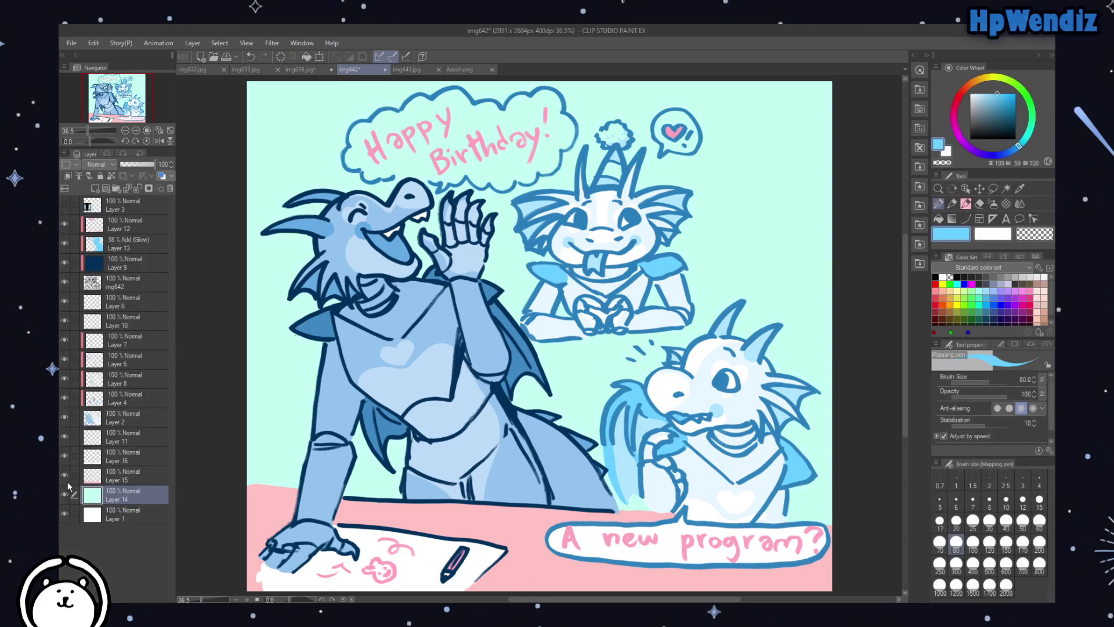
# Step: Paint white along the lower inside edge of the "Happy Birthday!" bubble on Layer 16 with the Mapping pen at size 80
pyautogui.click(64, 474)
pyautogui.click(65, 474)
pyautogui.click(65, 455)
pyautogui.click(65, 456)
pyautogui.click(65, 457)
pyautogui.click(65, 458)
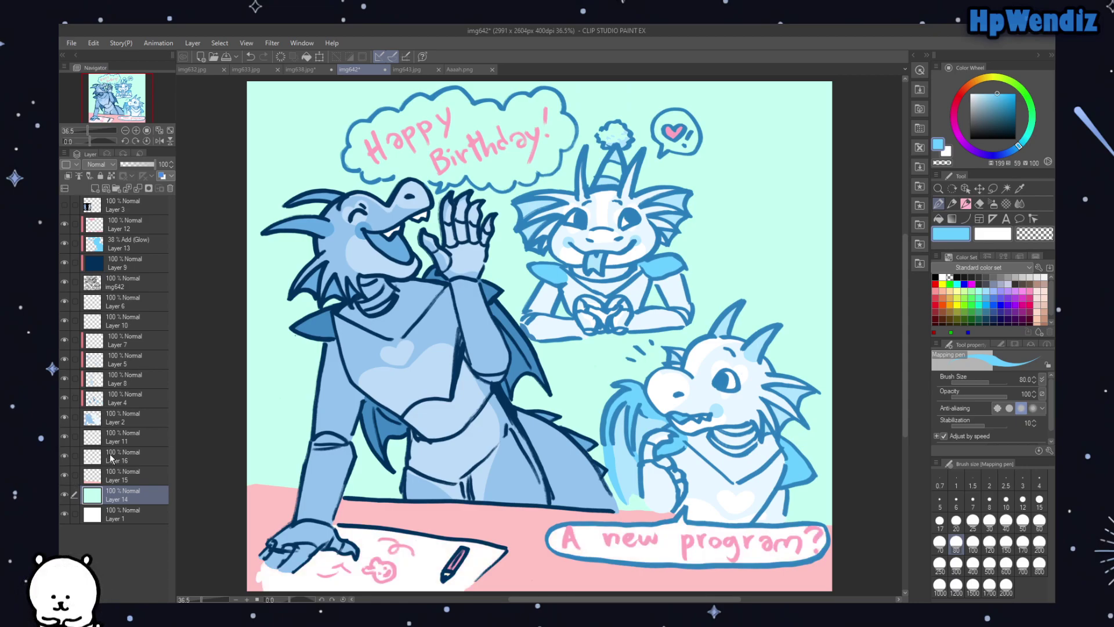
pyautogui.click(109, 456)
pyautogui.click(135, 131)
pyautogui.moveTo(132, 107); pyautogui.dragTo(131, 103)
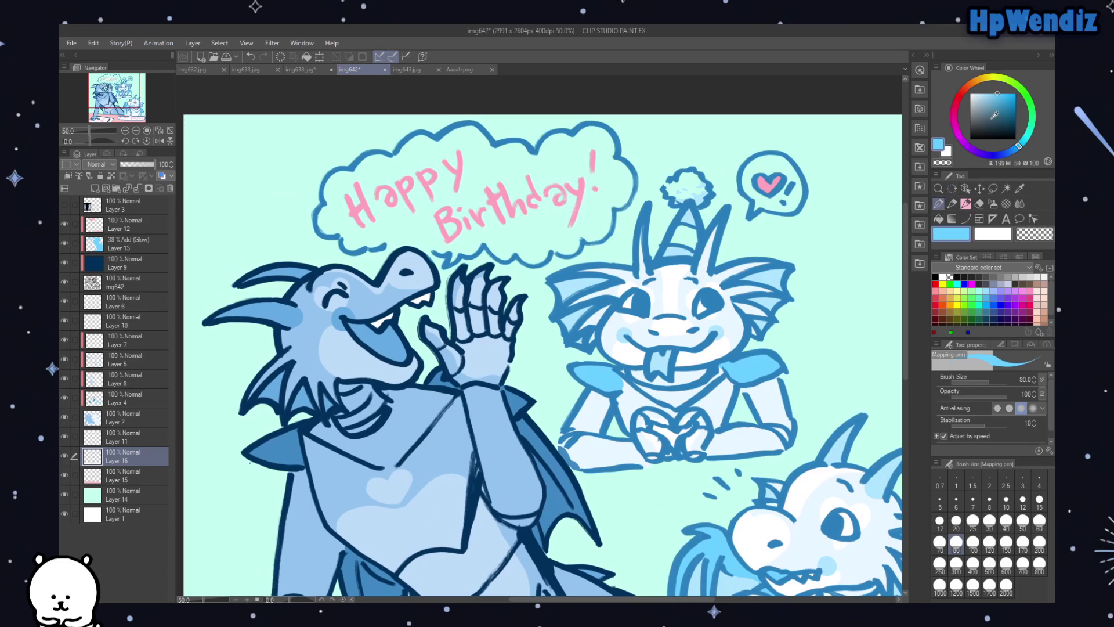
pyautogui.moveTo(991, 119); pyautogui.dragTo(934, 62)
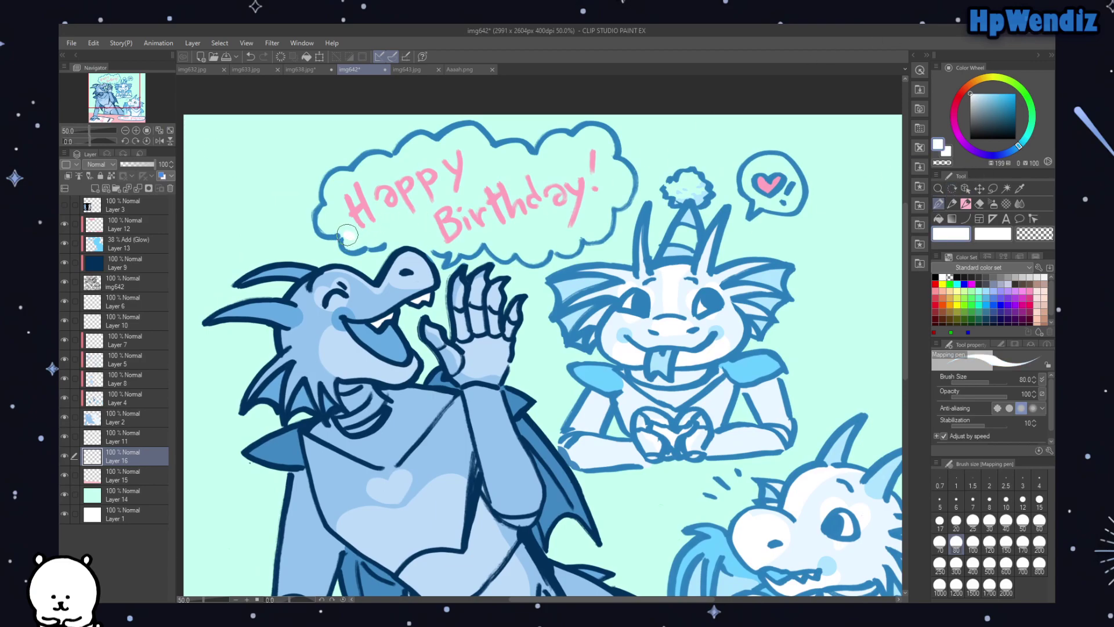
pyautogui.moveTo(344, 235); pyautogui.dragTo(437, 244)
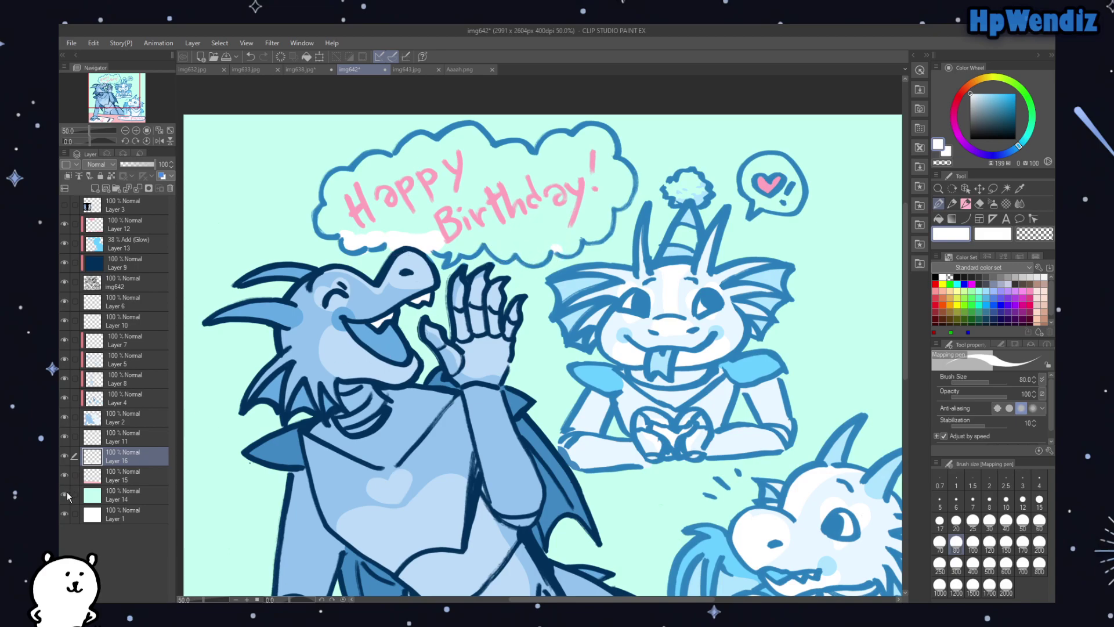
pyautogui.click(64, 494)
pyautogui.click(1006, 189)
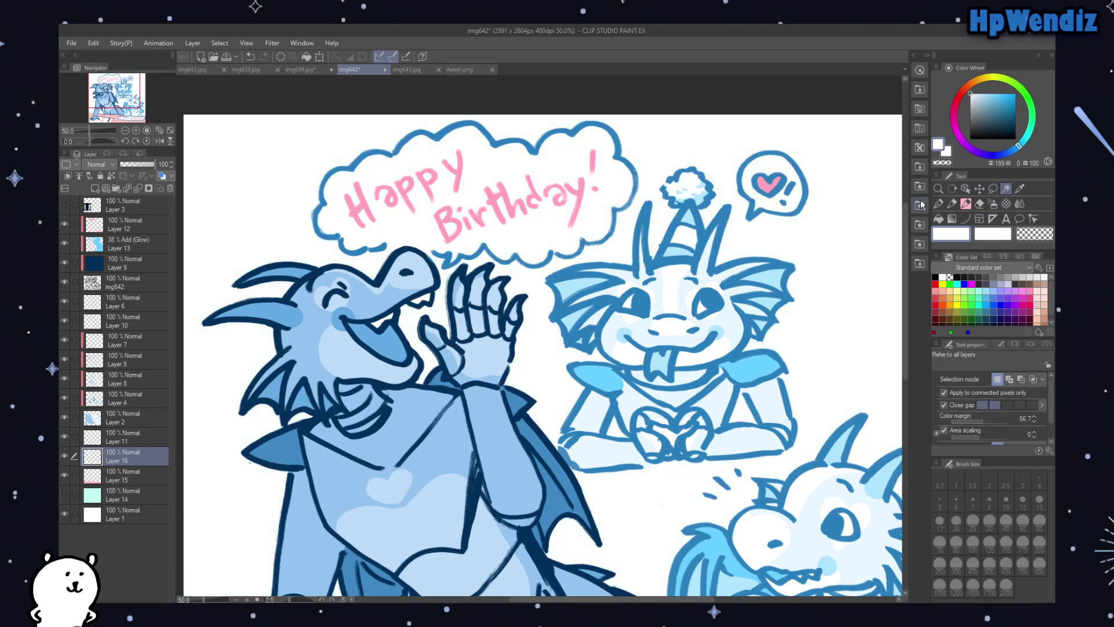
pyautogui.click(527, 231)
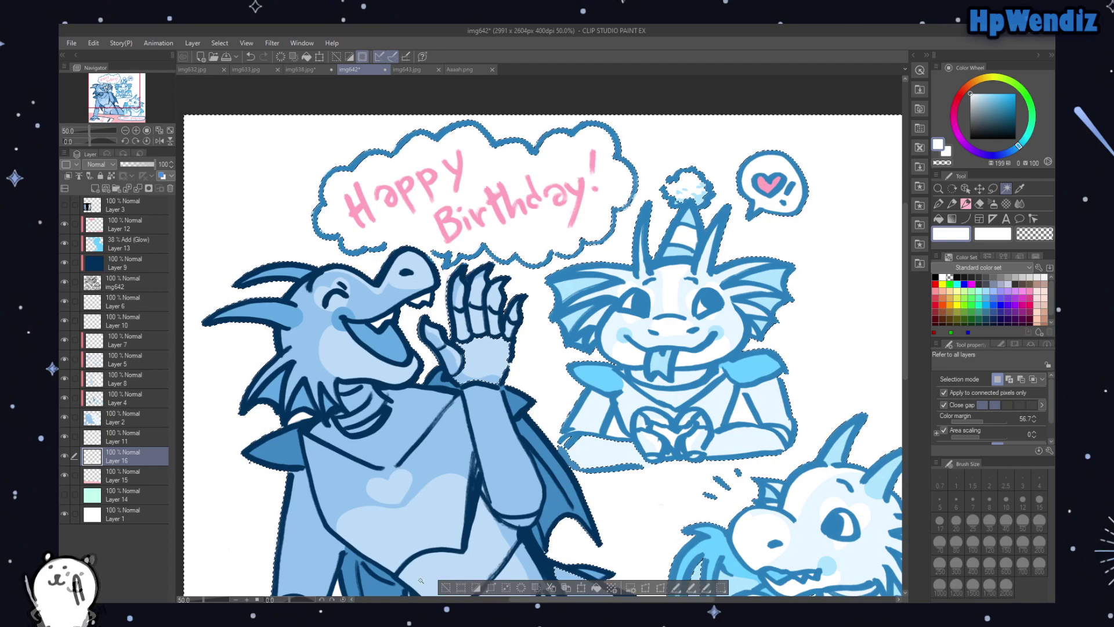
pyautogui.click(447, 587)
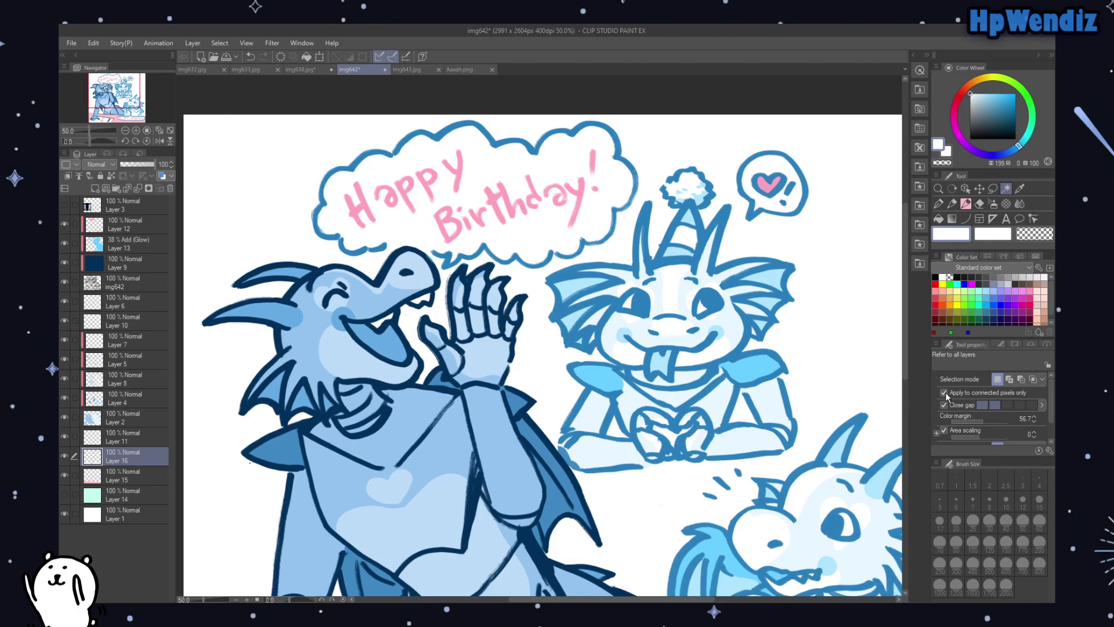
pyautogui.click(956, 420)
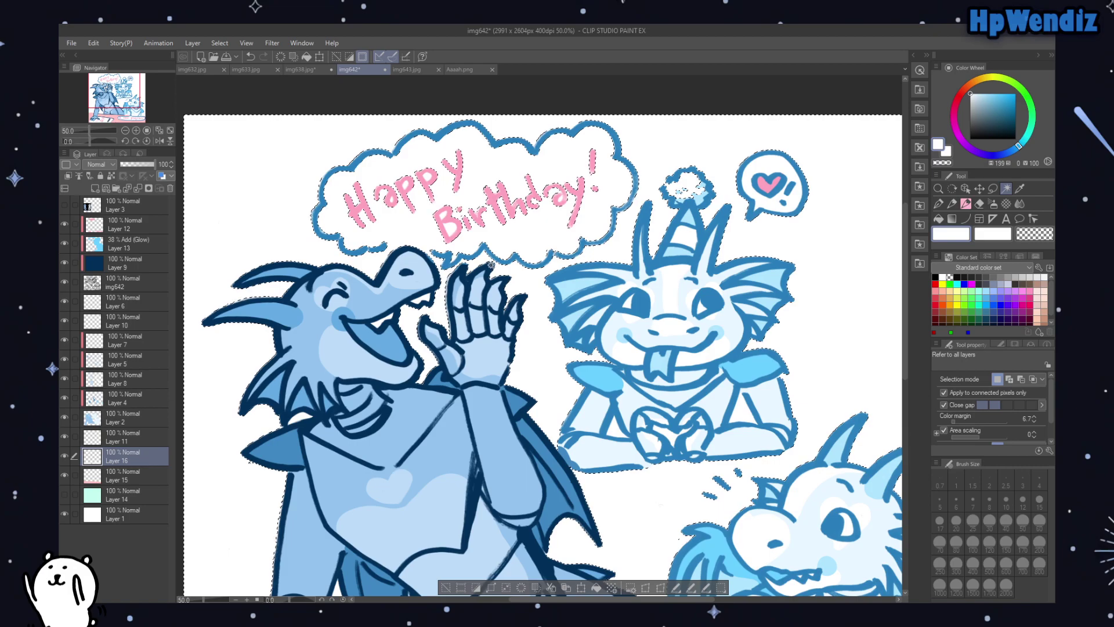
pyautogui.click(64, 494)
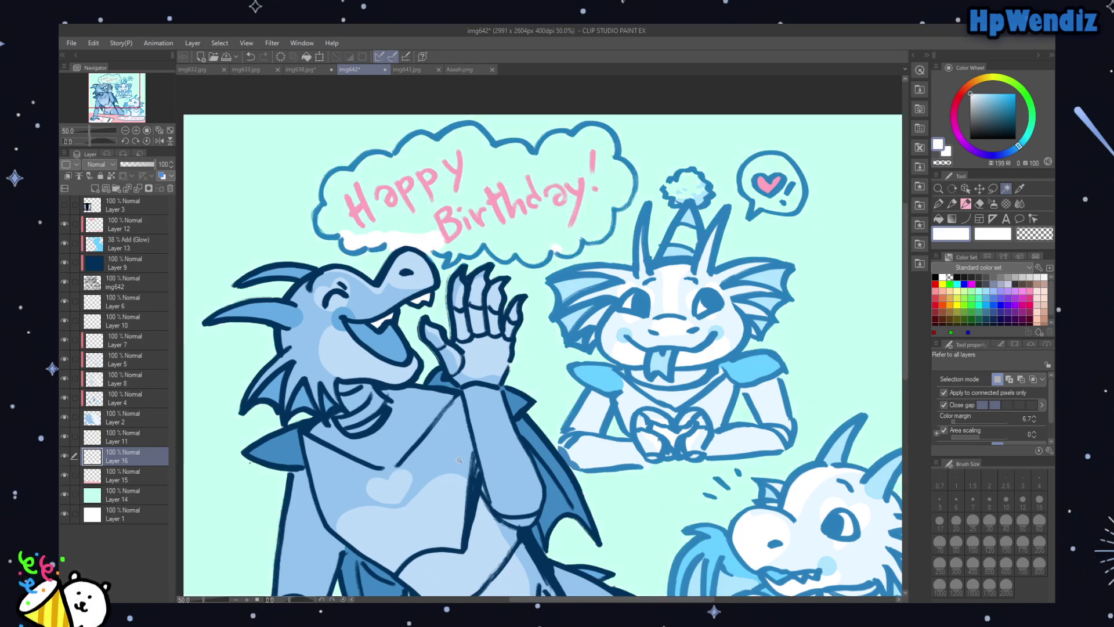
# Step: Paint a white rim inside the "Happy Birthday!" bubble with the Mapping pen at size 30, and fill its remaining interior with white
pyautogui.click(938, 203)
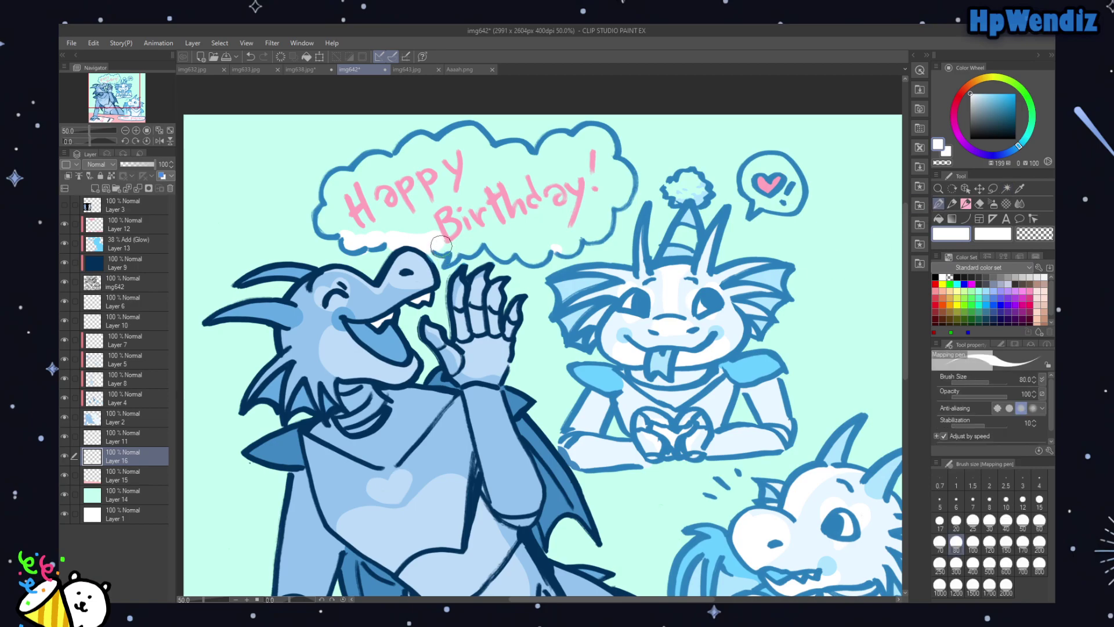
pyautogui.click(972, 523)
pyautogui.click(989, 523)
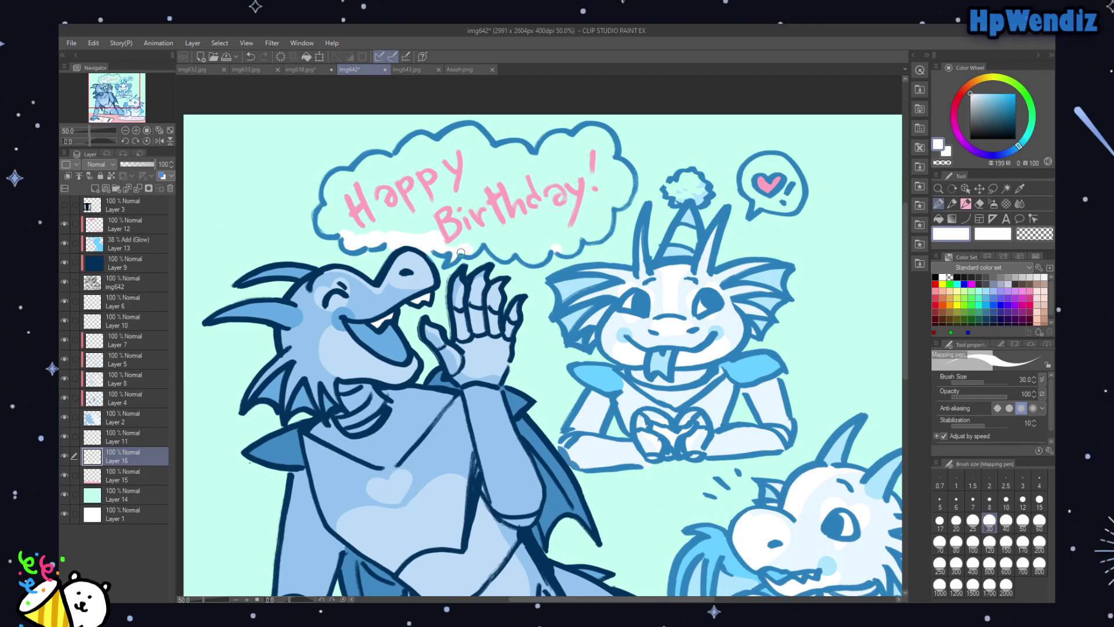
pyautogui.doubleClick(135, 130)
pyautogui.moveTo(115, 90); pyautogui.dragTo(109, 83)
pyautogui.click(125, 131)
pyautogui.click(125, 130)
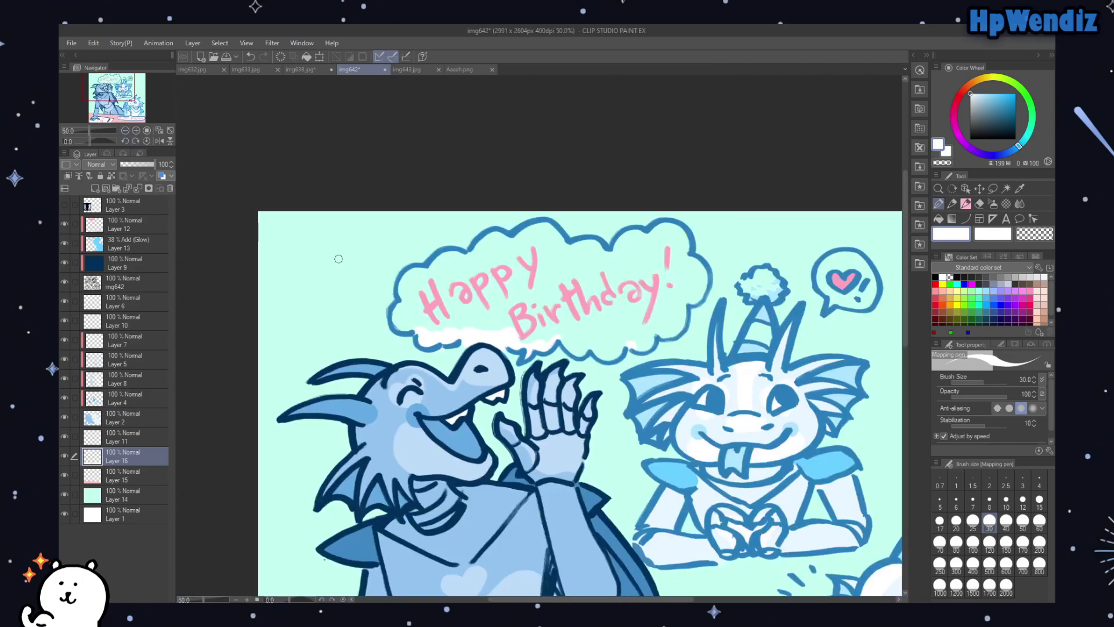
pyautogui.click(135, 130)
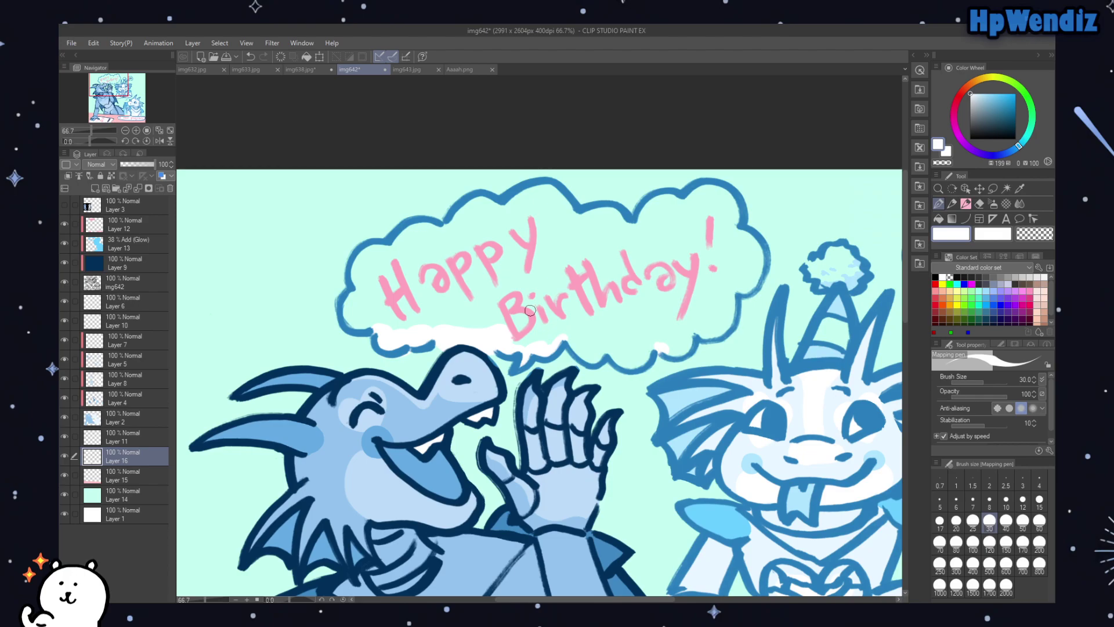
pyautogui.moveTo(563, 355)
pyautogui.mouseDown()
pyautogui.moveTo(732, 299)
pyautogui.moveTo(758, 267)
pyautogui.moveTo(749, 287)
pyautogui.mouseUp()
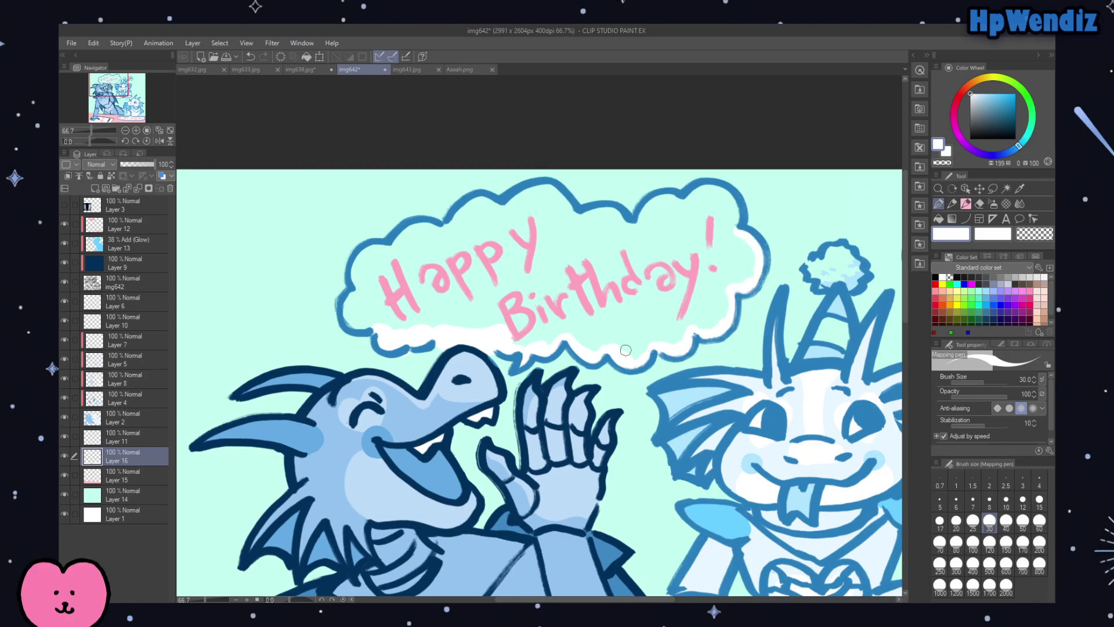
pyautogui.moveTo(363, 322)
pyautogui.mouseDown()
pyautogui.moveTo(349, 300)
pyautogui.moveTo(374, 253)
pyautogui.moveTo(359, 267)
pyautogui.moveTo(388, 245)
pyautogui.moveTo(391, 256)
pyautogui.moveTo(368, 251)
pyautogui.moveTo(455, 225)
pyautogui.moveTo(473, 203)
pyautogui.moveTo(466, 209)
pyautogui.moveTo(492, 202)
pyautogui.moveTo(473, 204)
pyautogui.moveTo(502, 227)
pyautogui.moveTo(499, 209)
pyautogui.moveTo(558, 193)
pyautogui.moveTo(543, 187)
pyautogui.moveTo(572, 213)
pyautogui.moveTo(561, 198)
pyautogui.moveTo(577, 214)
pyautogui.moveTo(646, 226)
pyautogui.moveTo(630, 222)
pyautogui.moveTo(660, 200)
pyautogui.moveTo(644, 212)
pyautogui.moveTo(734, 207)
pyautogui.mouseUp()
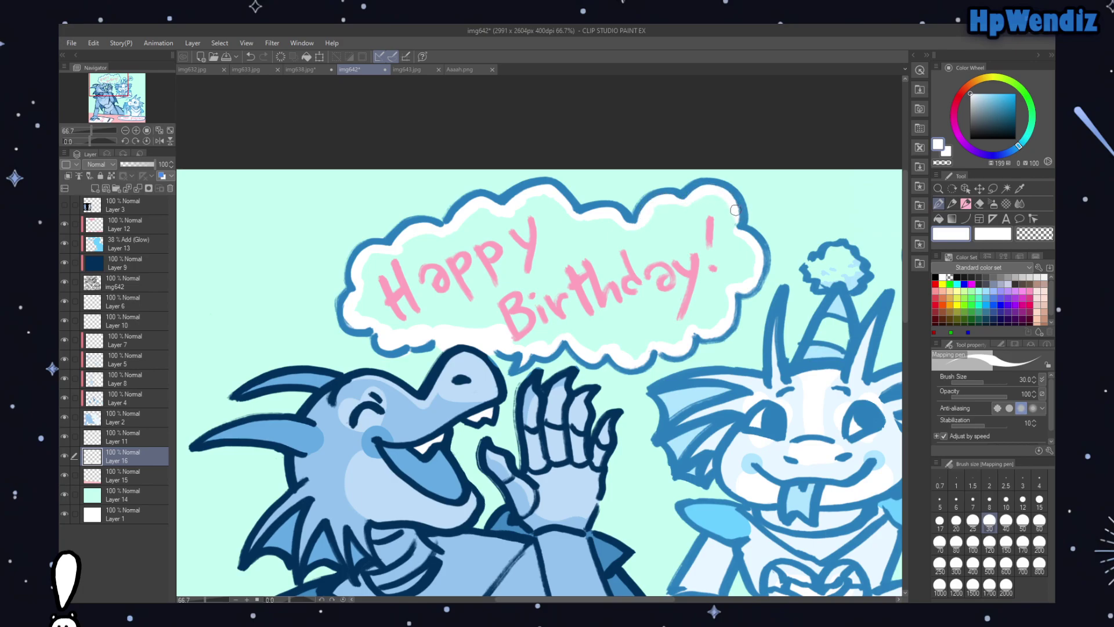
pyautogui.click(938, 218)
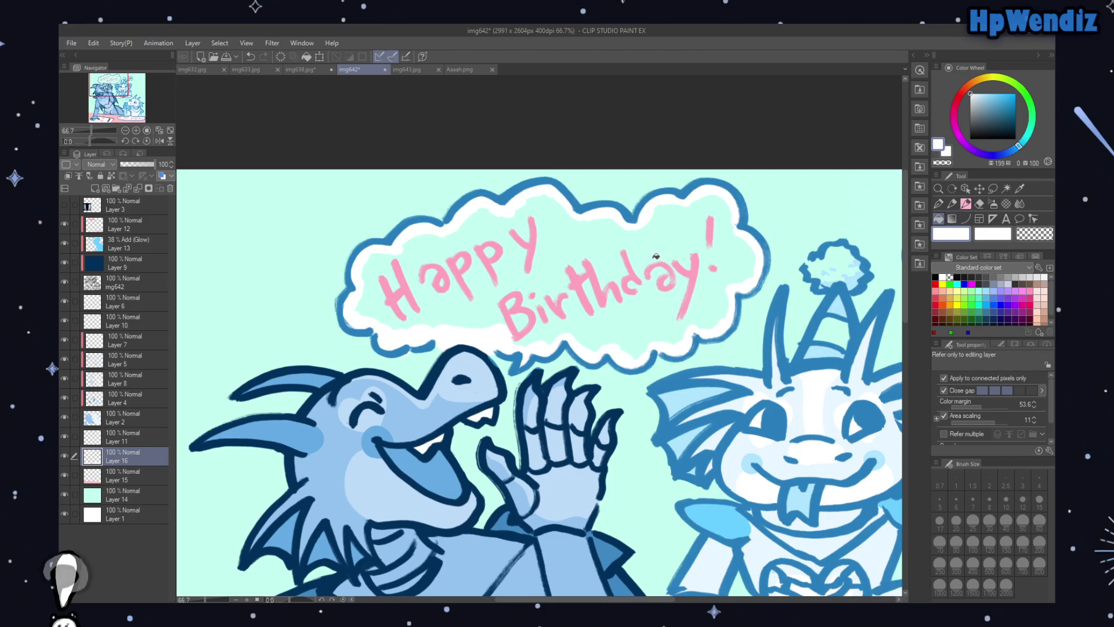
pyautogui.click(653, 259)
# Step: Paint the pompom on the front-facing dragon's party hat white with the Mapping pen at size 30
pyautogui.moveTo(600, 598); pyautogui.dragTo(653, 599)
pyautogui.click(938, 203)
pyautogui.moveTo(631, 323)
pyautogui.mouseDown()
pyautogui.moveTo(622, 348)
pyautogui.moveTo(638, 321)
pyautogui.mouseUp()
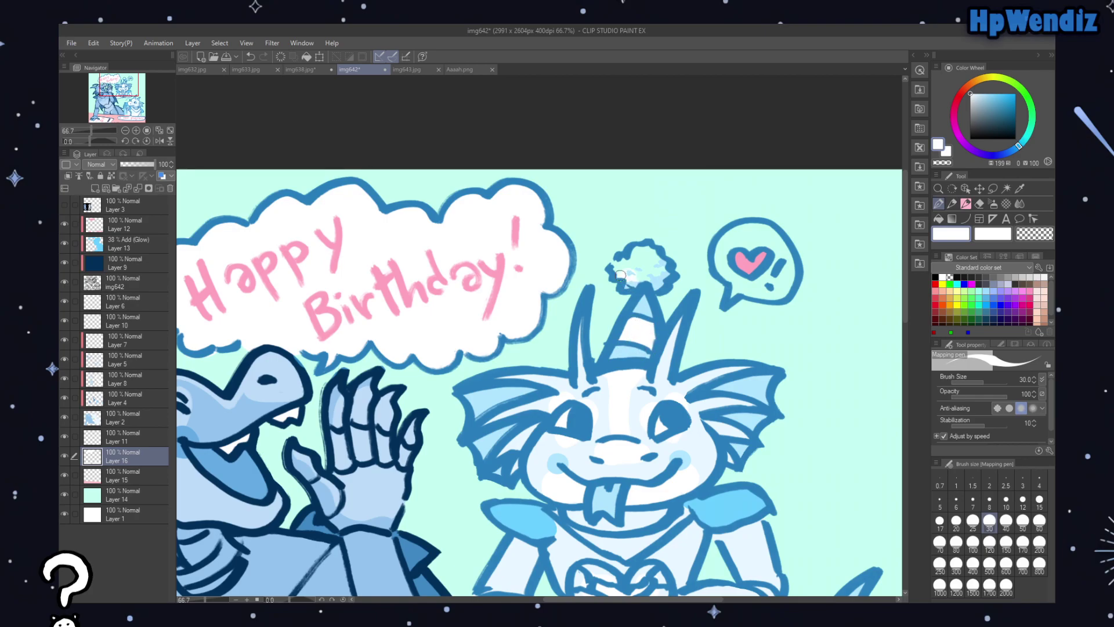
pyautogui.moveTo(619, 263)
pyautogui.mouseDown()
pyautogui.moveTo(650, 252)
pyautogui.moveTo(662, 279)
pyautogui.mouseUp()
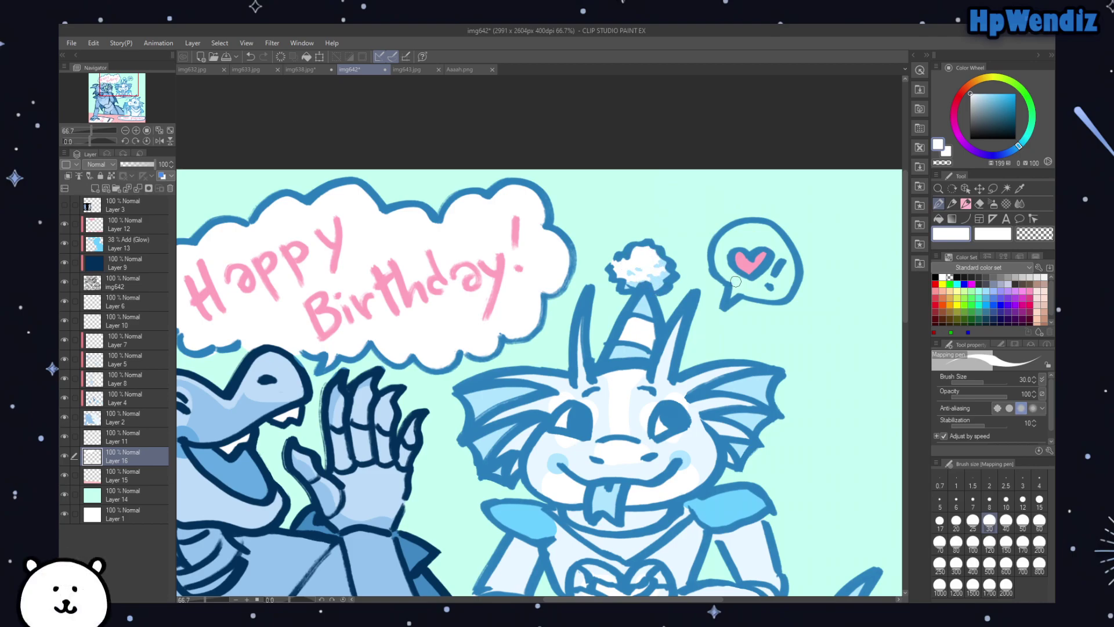
# Step: Outline the inside of the heart speech bubble in white and fill the rest of it white
pyautogui.moveTo(718, 254)
pyautogui.mouseDown()
pyautogui.moveTo(734, 229)
pyautogui.moveTo(773, 233)
pyautogui.moveTo(758, 226)
pyautogui.moveTo(786, 249)
pyautogui.moveTo(772, 234)
pyautogui.moveTo(787, 289)
pyautogui.moveTo(747, 288)
pyautogui.mouseUp()
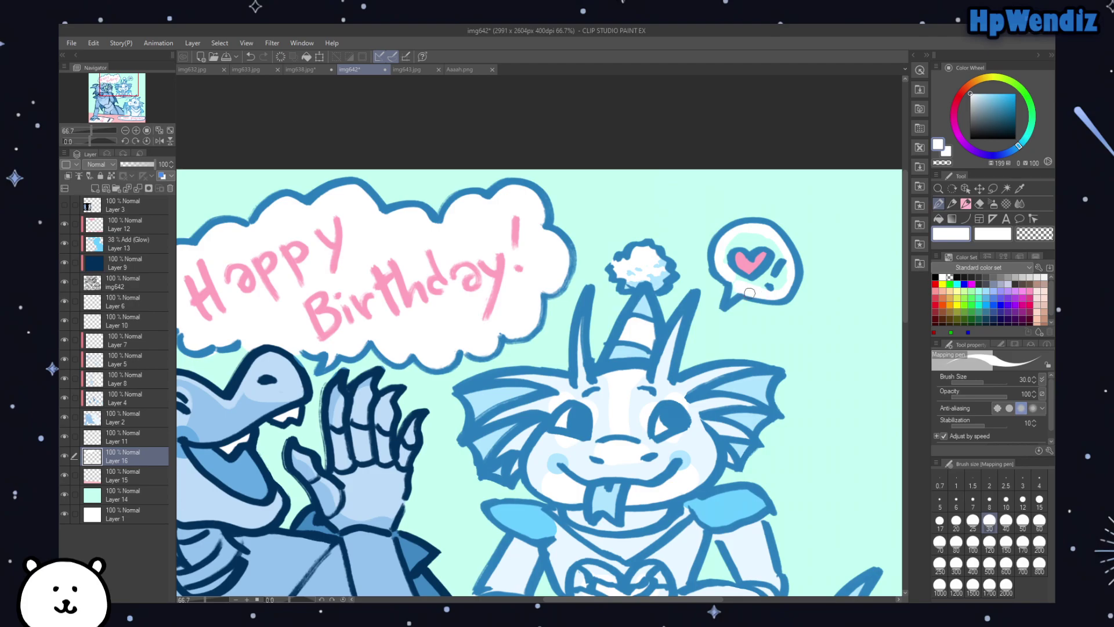
pyautogui.click(940, 217)
pyautogui.click(762, 279)
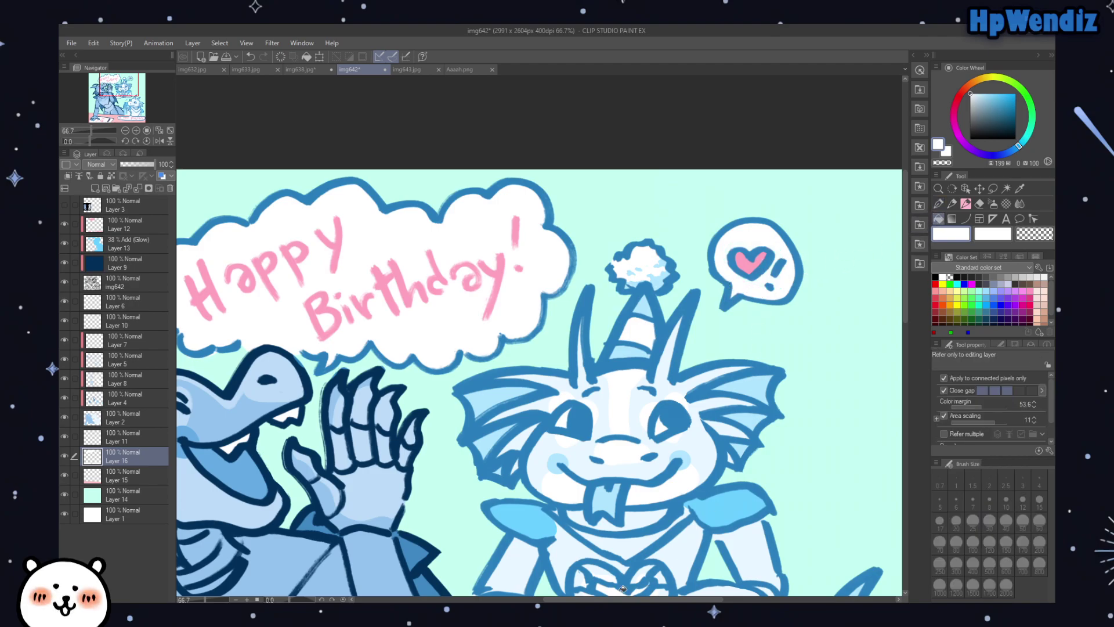
pyautogui.moveTo(647, 601)
pyautogui.mouseDown()
pyautogui.moveTo(600, 600)
pyautogui.moveTo(626, 601)
pyautogui.mouseUp()
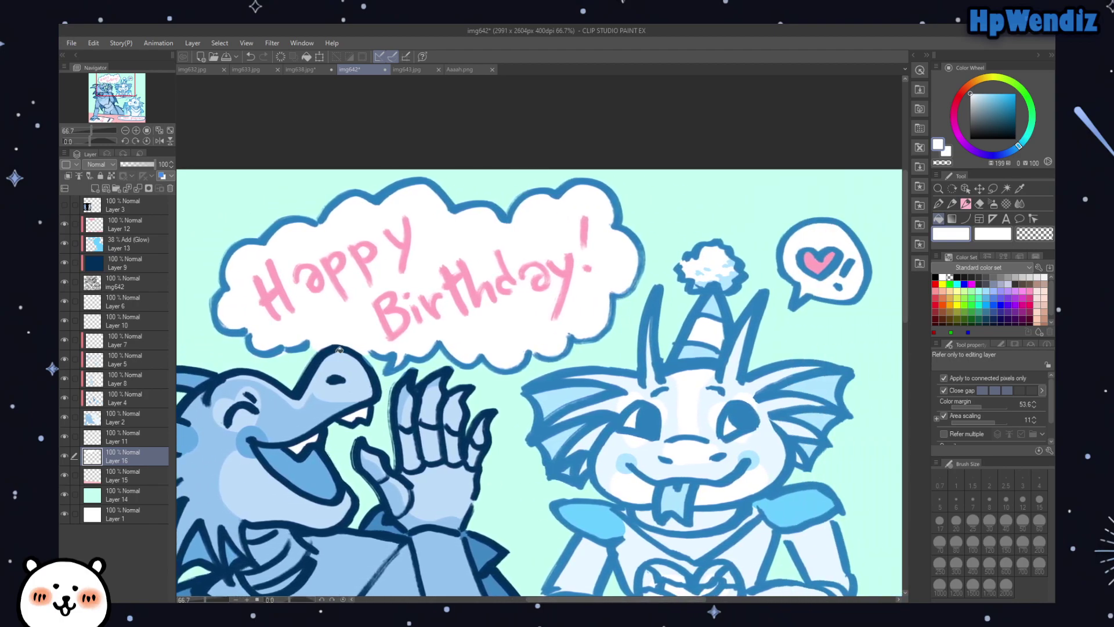
# Step: Add a layer above Layer 7 and shade the laughing dragon's neck dark blue with the SU-Cream Pencil at size 80
pyautogui.click(170, 141)
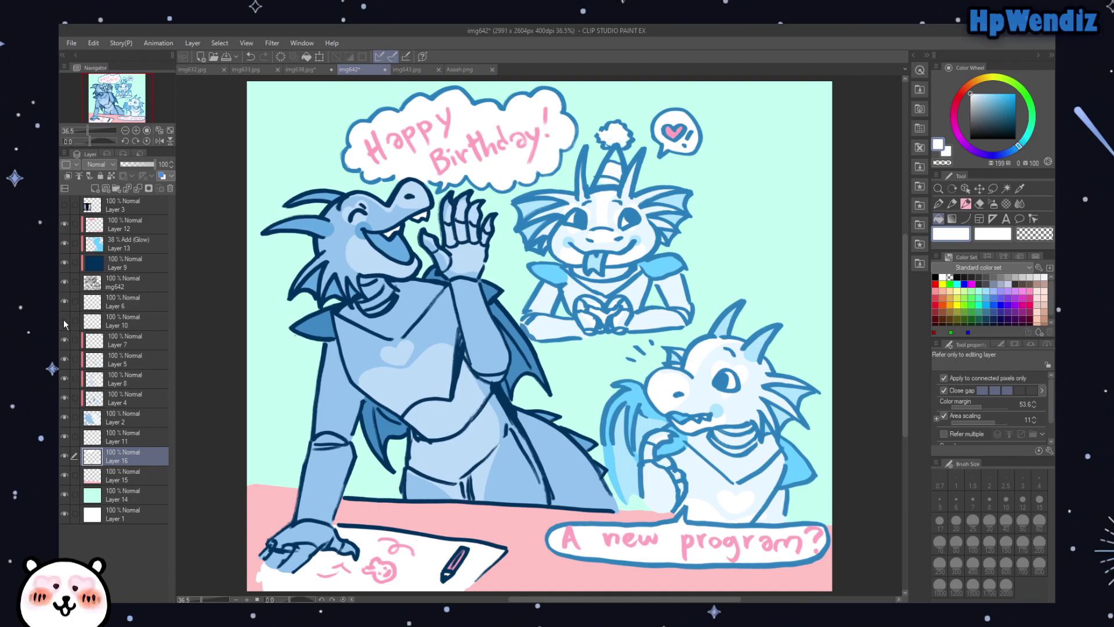
pyautogui.click(111, 347)
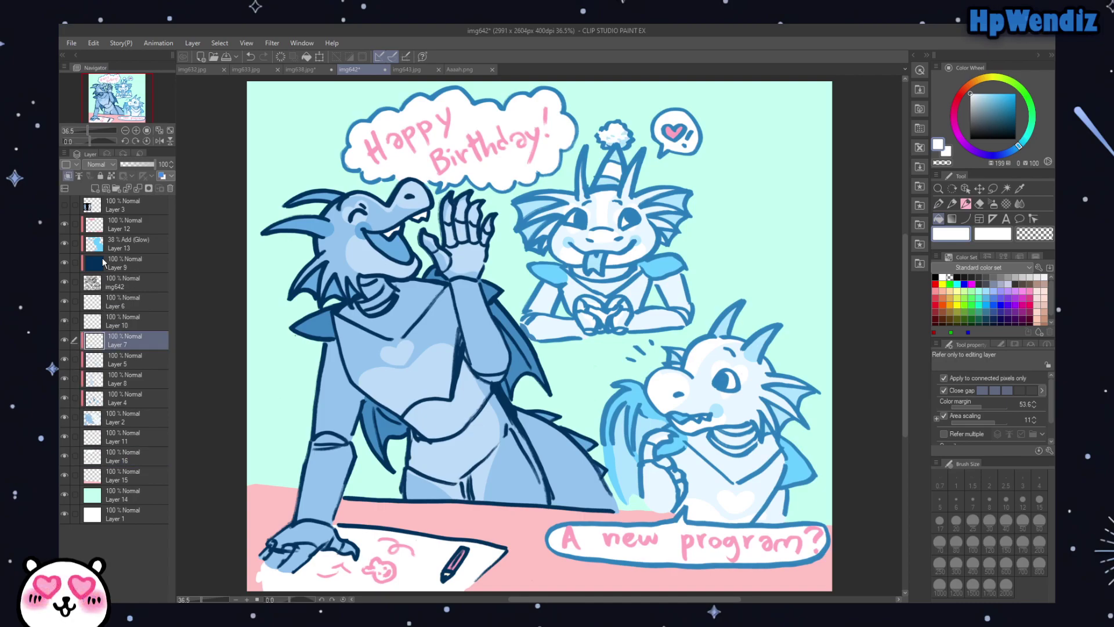
pyautogui.click(95, 189)
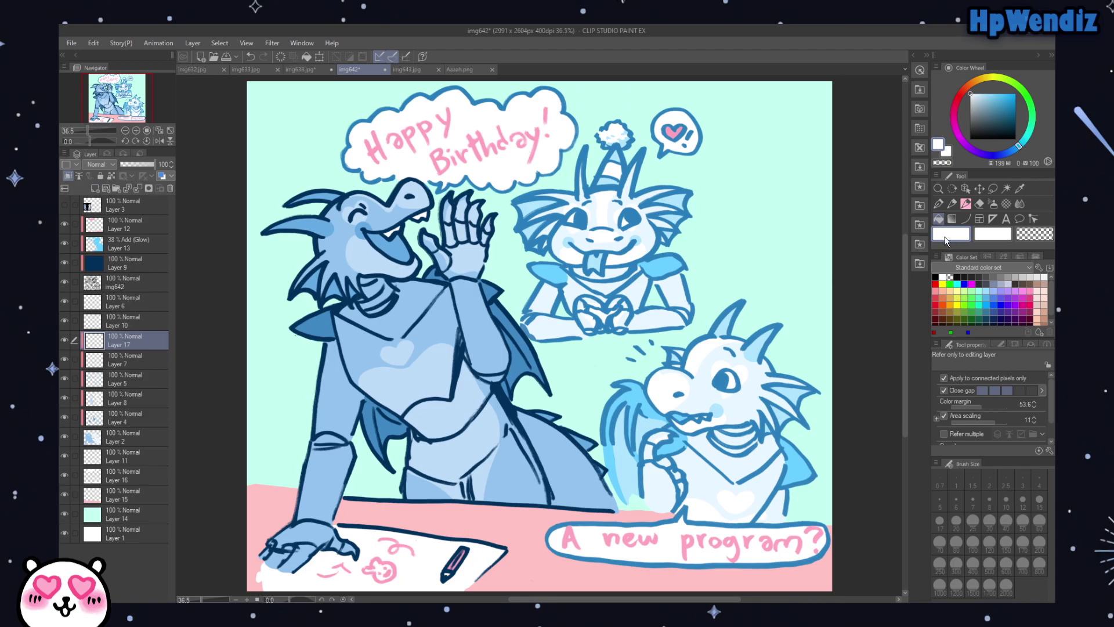
pyautogui.click(967, 205)
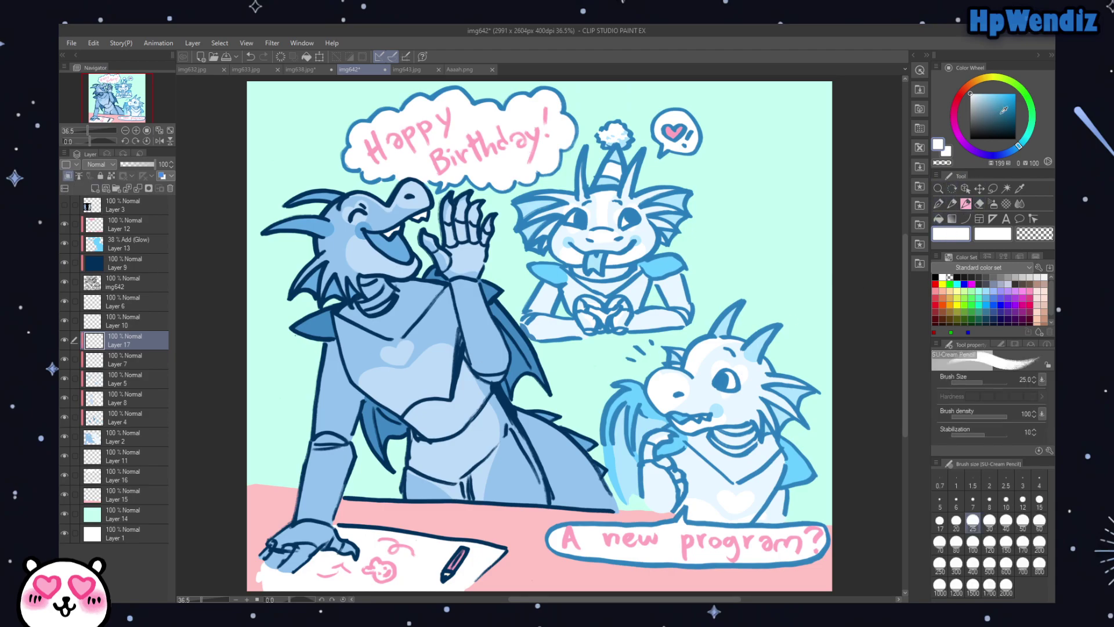
pyautogui.click(1009, 116)
pyautogui.click(1004, 154)
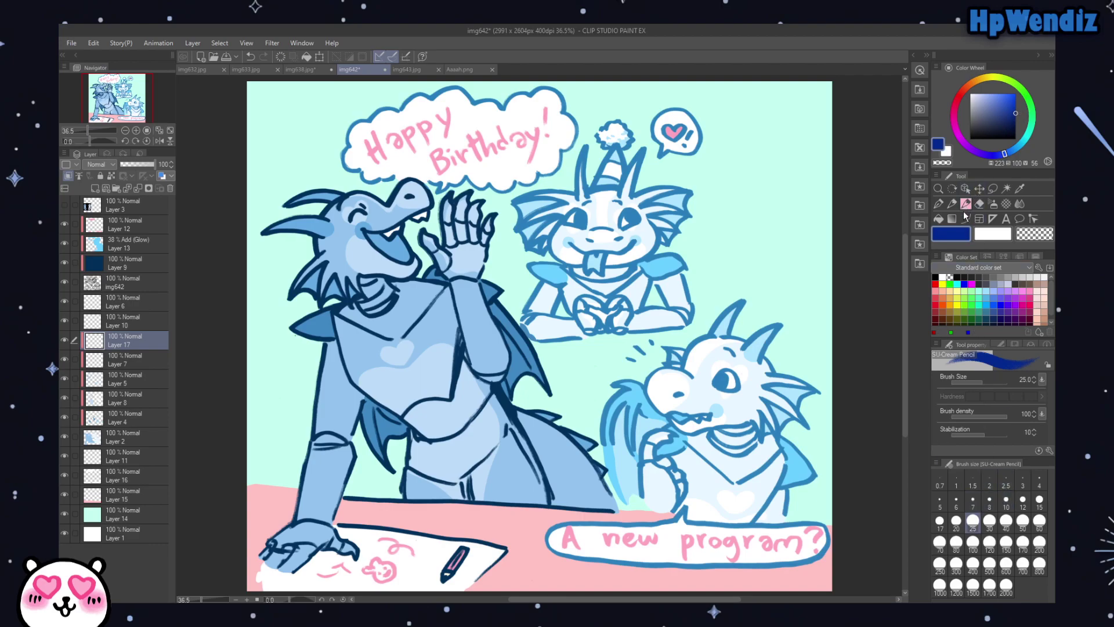
pyautogui.click(956, 542)
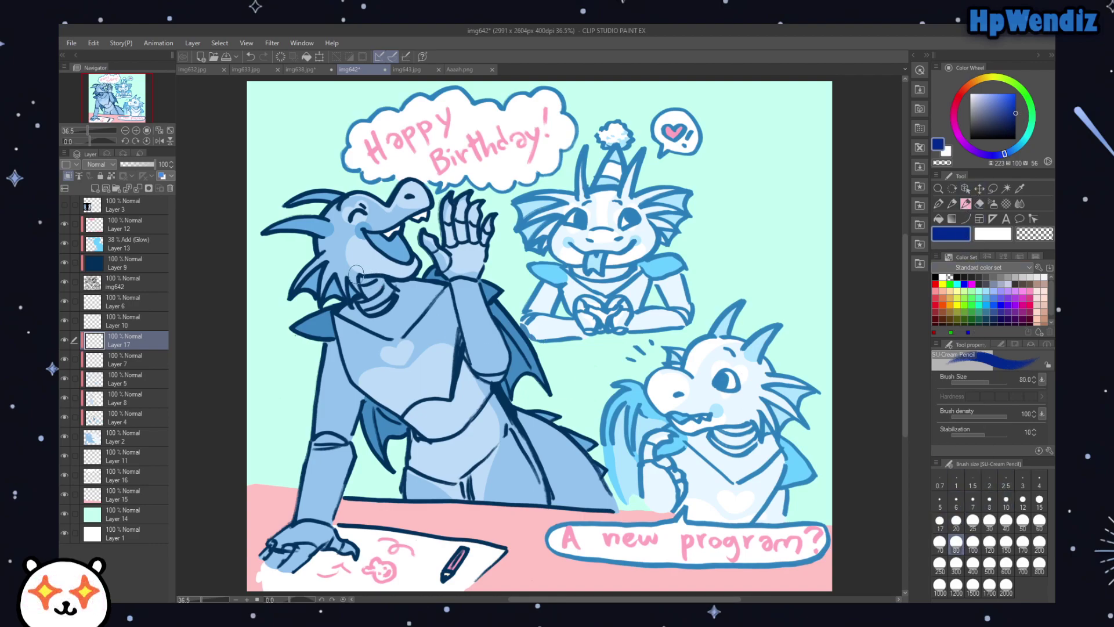
pyautogui.moveTo(362, 283)
pyautogui.mouseDown()
pyautogui.moveTo(387, 289)
pyautogui.moveTo(325, 313)
pyautogui.moveTo(381, 321)
pyautogui.moveTo(374, 313)
pyautogui.moveTo(413, 286)
pyautogui.moveTo(391, 285)
pyautogui.moveTo(435, 287)
pyautogui.mouseUp()
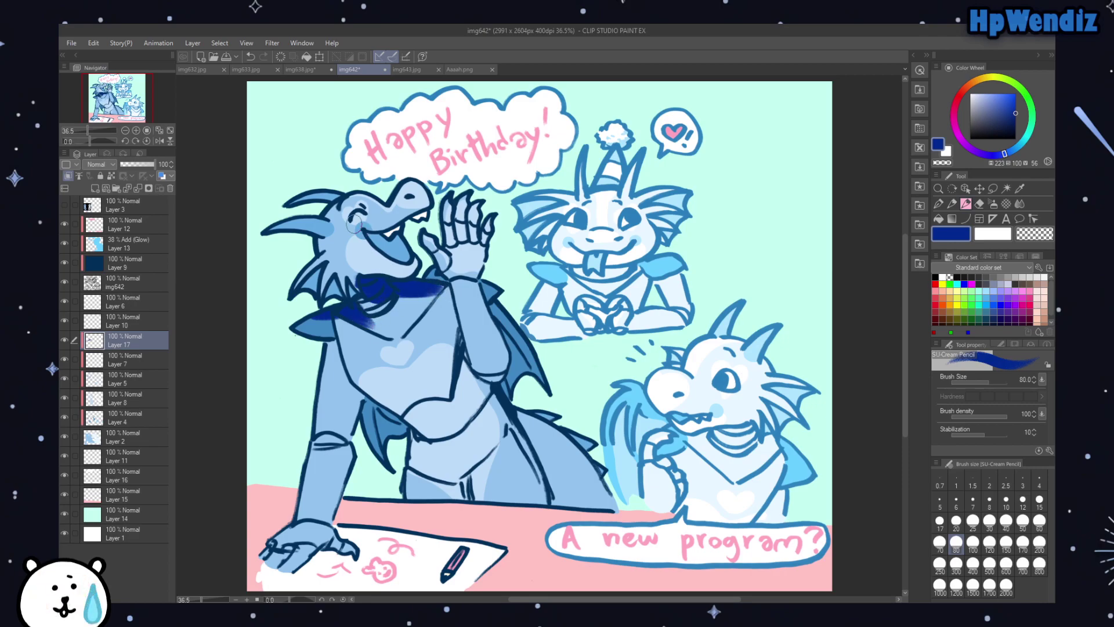
# Step: Paint dark blue shadows around the laughing dragon's eye, the back of its head, its jaw and its cheek frills
pyautogui.moveTo(354, 210); pyautogui.dragTo(360, 203)
pyautogui.moveTo(318, 243); pyautogui.dragTo(319, 238)
pyautogui.moveTo(320, 248)
pyautogui.mouseDown()
pyautogui.moveTo(378, 291)
pyautogui.moveTo(336, 311)
pyautogui.moveTo(359, 300)
pyautogui.moveTo(334, 282)
pyautogui.moveTo(329, 301)
pyautogui.moveTo(318, 271)
pyautogui.moveTo(305, 298)
pyautogui.mouseUp()
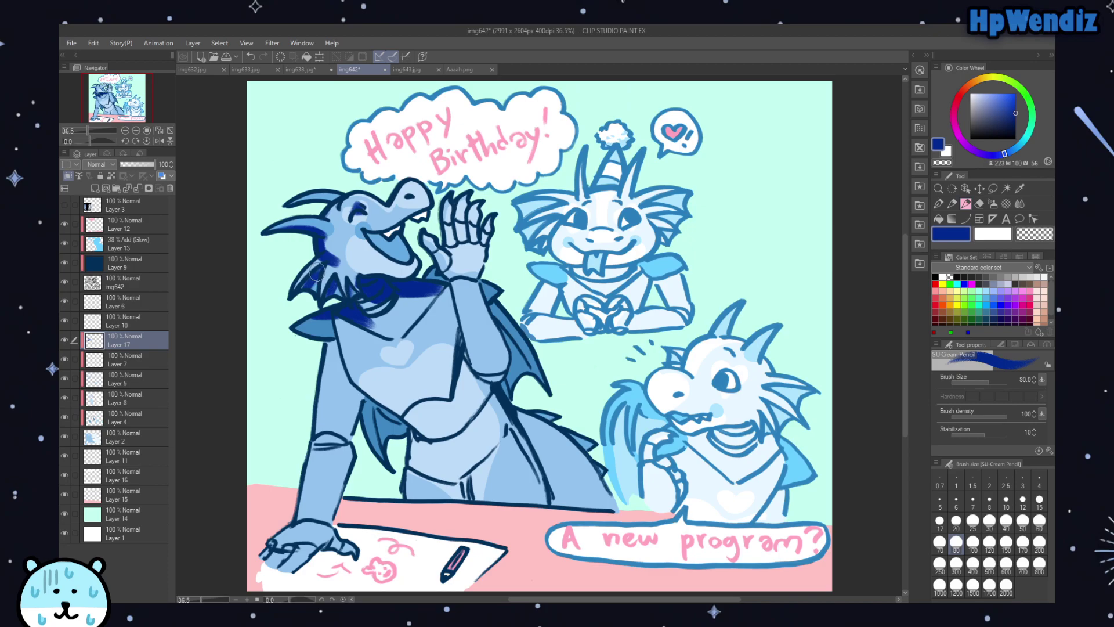
pyautogui.moveTo(319, 267)
pyautogui.mouseDown()
pyautogui.moveTo(395, 295)
pyautogui.moveTo(413, 283)
pyautogui.moveTo(363, 251)
pyautogui.moveTo(326, 255)
pyautogui.moveTo(321, 239)
pyautogui.moveTo(366, 271)
pyautogui.moveTo(333, 262)
pyautogui.moveTo(401, 276)
pyautogui.moveTo(382, 279)
pyautogui.moveTo(409, 279)
pyautogui.moveTo(423, 262)
pyautogui.moveTo(420, 284)
pyautogui.mouseUp()
# Step: Paint dark blue shadows along the laughing dragon's torso edge, supporting arm, planted hand and hips
pyautogui.moveTo(316, 356)
pyautogui.mouseDown()
pyautogui.moveTo(341, 364)
pyautogui.moveTo(324, 353)
pyautogui.moveTo(355, 420)
pyautogui.moveTo(349, 390)
pyautogui.moveTo(367, 406)
pyautogui.mouseUp()
pyautogui.moveTo(339, 327)
pyautogui.mouseDown()
pyautogui.moveTo(356, 377)
pyautogui.moveTo(340, 326)
pyautogui.moveTo(413, 420)
pyautogui.moveTo(392, 408)
pyautogui.moveTo(417, 438)
pyautogui.moveTo(425, 523)
pyautogui.moveTo(413, 476)
pyautogui.moveTo(411, 498)
pyautogui.moveTo(412, 442)
pyautogui.moveTo(411, 460)
pyautogui.moveTo(367, 394)
pyautogui.moveTo(399, 450)
pyautogui.moveTo(324, 375)
pyautogui.moveTo(352, 386)
pyautogui.moveTo(344, 424)
pyautogui.moveTo(356, 403)
pyautogui.moveTo(348, 434)
pyautogui.moveTo(318, 439)
pyautogui.moveTo(339, 439)
pyautogui.moveTo(344, 475)
pyautogui.moveTo(345, 439)
pyautogui.moveTo(335, 520)
pyautogui.moveTo(351, 485)
pyautogui.mouseUp()
pyautogui.moveTo(295, 525); pyautogui.dragTo(336, 505)
pyautogui.moveTo(336, 460)
pyautogui.mouseDown()
pyautogui.moveTo(311, 450)
pyautogui.moveTo(324, 439)
pyautogui.moveTo(318, 447)
pyautogui.moveTo(343, 446)
pyautogui.moveTo(317, 417)
pyautogui.moveTo(323, 439)
pyautogui.moveTo(316, 408)
pyautogui.mouseUp()
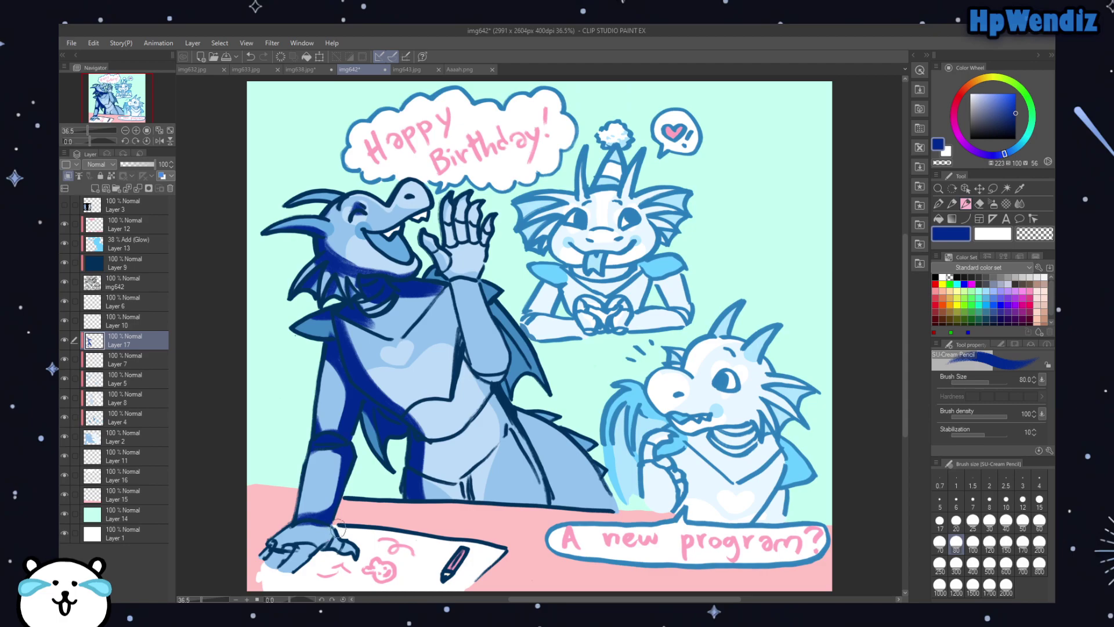
pyautogui.moveTo(337, 545)
pyautogui.mouseDown()
pyautogui.moveTo(282, 573)
pyautogui.moveTo(290, 545)
pyautogui.moveTo(273, 567)
pyautogui.moveTo(289, 548)
pyautogui.mouseUp()
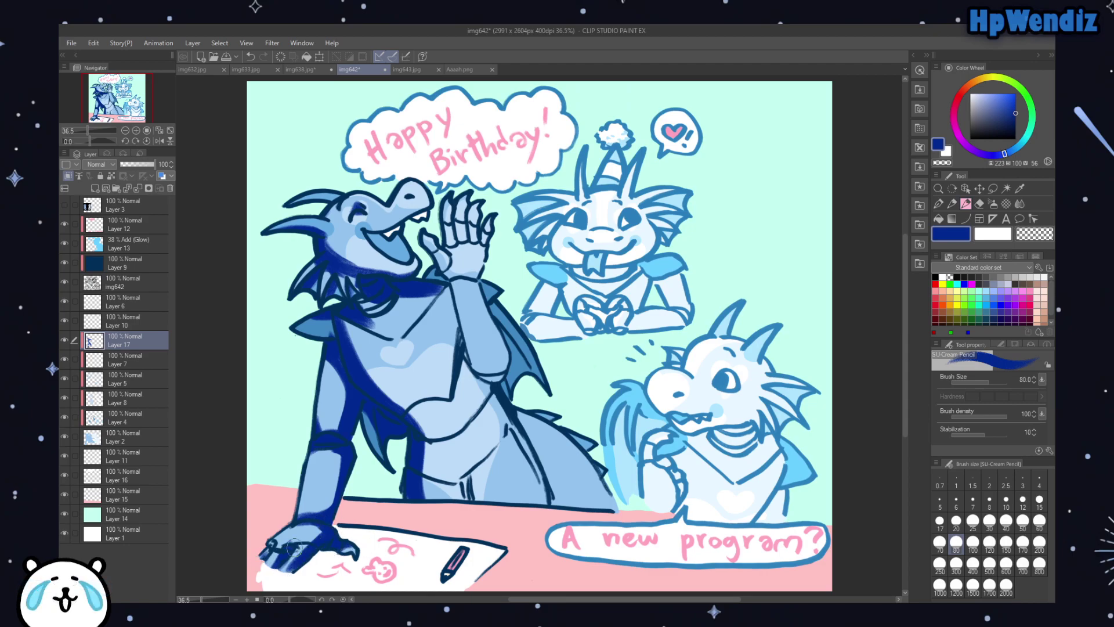
pyautogui.moveTo(482, 474)
pyautogui.mouseDown()
pyautogui.moveTo(465, 488)
pyautogui.moveTo(445, 482)
pyautogui.moveTo(481, 473)
pyautogui.mouseUp()
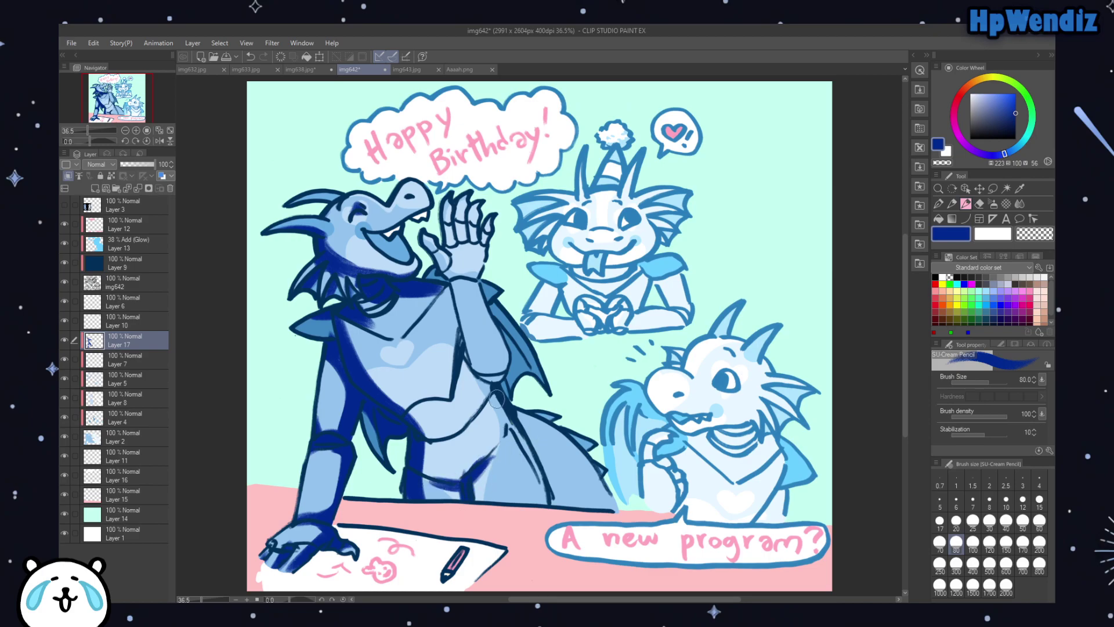
# Step: Shade the laughing dragon's raised arm and hand, wing, side and tail in dark blue
pyautogui.moveTo(462, 365)
pyautogui.mouseDown()
pyautogui.moveTo(458, 342)
pyautogui.moveTo(476, 374)
pyautogui.moveTo(463, 355)
pyautogui.moveTo(506, 360)
pyautogui.moveTo(477, 369)
pyautogui.moveTo(463, 339)
pyautogui.moveTo(470, 355)
pyautogui.moveTo(504, 337)
pyautogui.moveTo(473, 352)
pyautogui.moveTo(451, 278)
pyautogui.mouseUp()
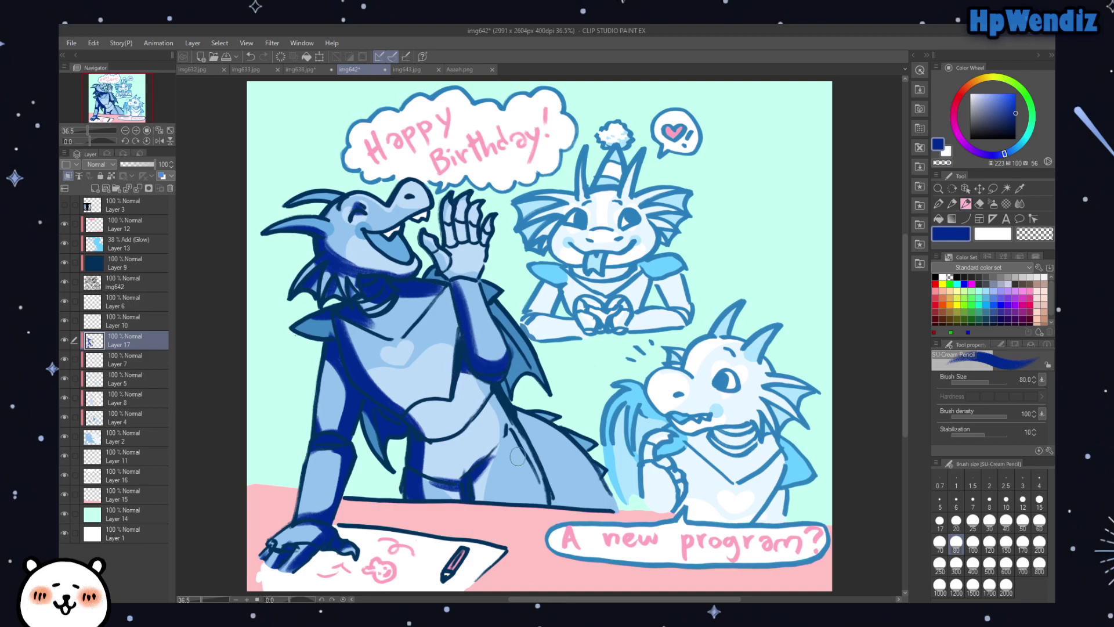
pyautogui.moveTo(495, 400); pyautogui.dragTo(546, 493)
pyautogui.moveTo(528, 419)
pyautogui.mouseDown()
pyautogui.moveTo(545, 470)
pyautogui.moveTo(541, 436)
pyautogui.moveTo(580, 440)
pyautogui.moveTo(504, 388)
pyautogui.moveTo(518, 347)
pyautogui.moveTo(502, 332)
pyautogui.moveTo(528, 375)
pyautogui.moveTo(508, 346)
pyautogui.moveTo(510, 403)
pyautogui.moveTo(512, 336)
pyautogui.moveTo(491, 309)
pyautogui.moveTo(499, 296)
pyautogui.moveTo(426, 277)
pyautogui.moveTo(467, 311)
pyautogui.moveTo(463, 339)
pyautogui.moveTo(432, 276)
pyautogui.moveTo(446, 279)
pyautogui.moveTo(462, 259)
pyautogui.moveTo(448, 247)
pyautogui.moveTo(481, 243)
pyautogui.moveTo(444, 229)
pyautogui.moveTo(487, 233)
pyautogui.moveTo(448, 277)
pyautogui.moveTo(470, 277)
pyautogui.moveTo(485, 269)
pyautogui.moveTo(456, 276)
pyautogui.moveTo(442, 262)
pyautogui.moveTo(451, 276)
pyautogui.moveTo(439, 256)
pyautogui.mouseUp()
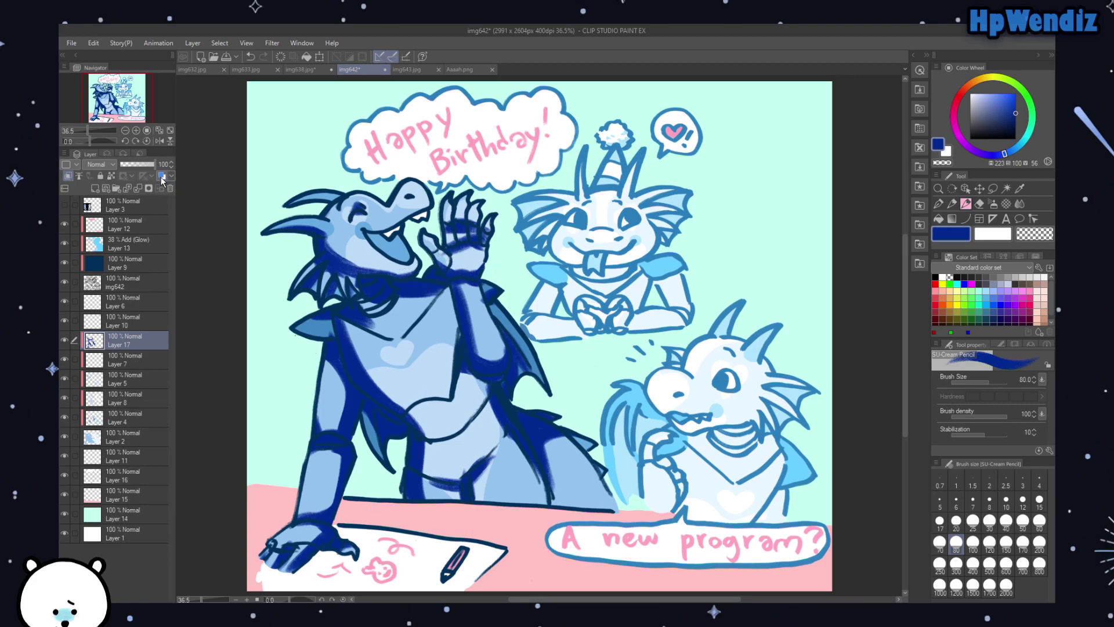
# Step: Lower Layer 17's opacity to 32% and rework the shadow along the laughing dragon's chest with transparent and dark blue strokes
pyautogui.moveTo(148, 168); pyautogui.dragTo(134, 169)
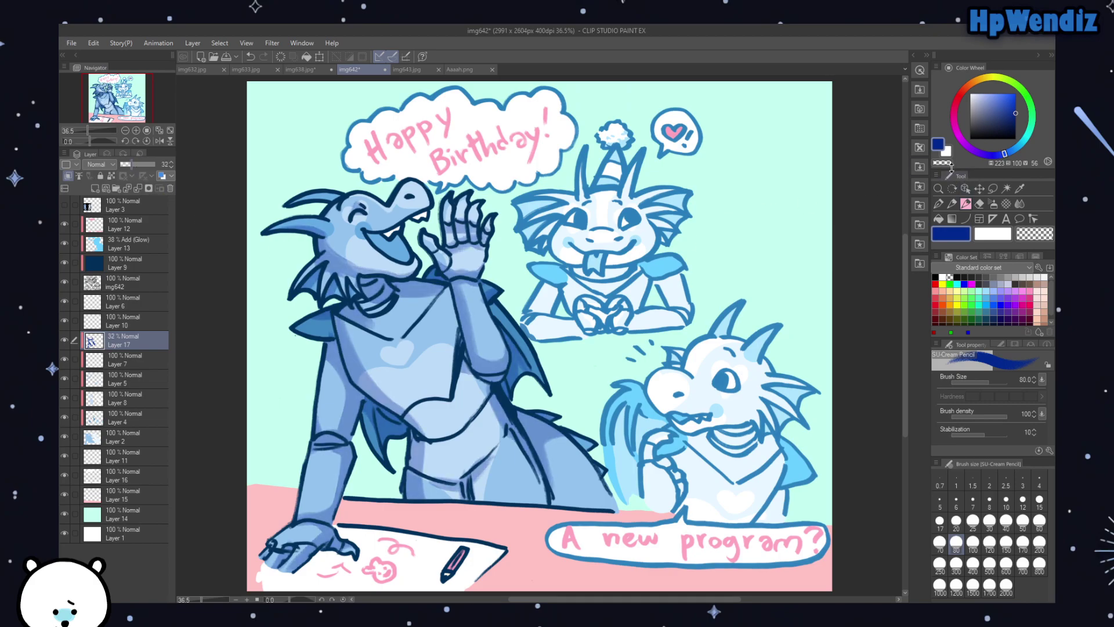
pyautogui.click(942, 162)
pyautogui.moveTo(351, 329); pyautogui.dragTo(373, 387)
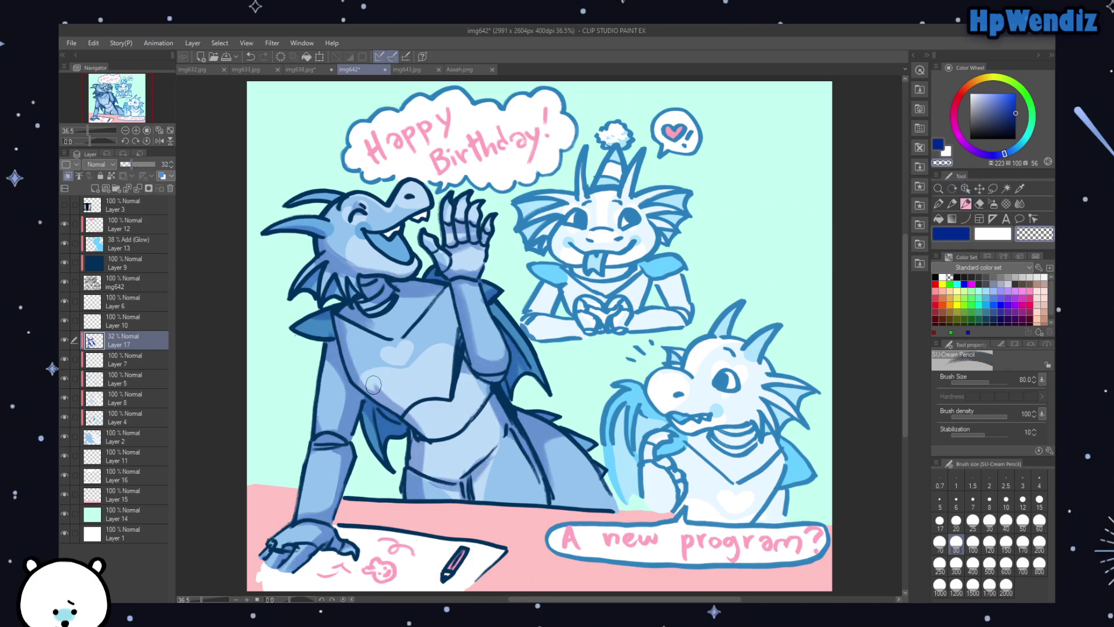
pyautogui.moveTo(347, 326); pyautogui.dragTo(378, 398)
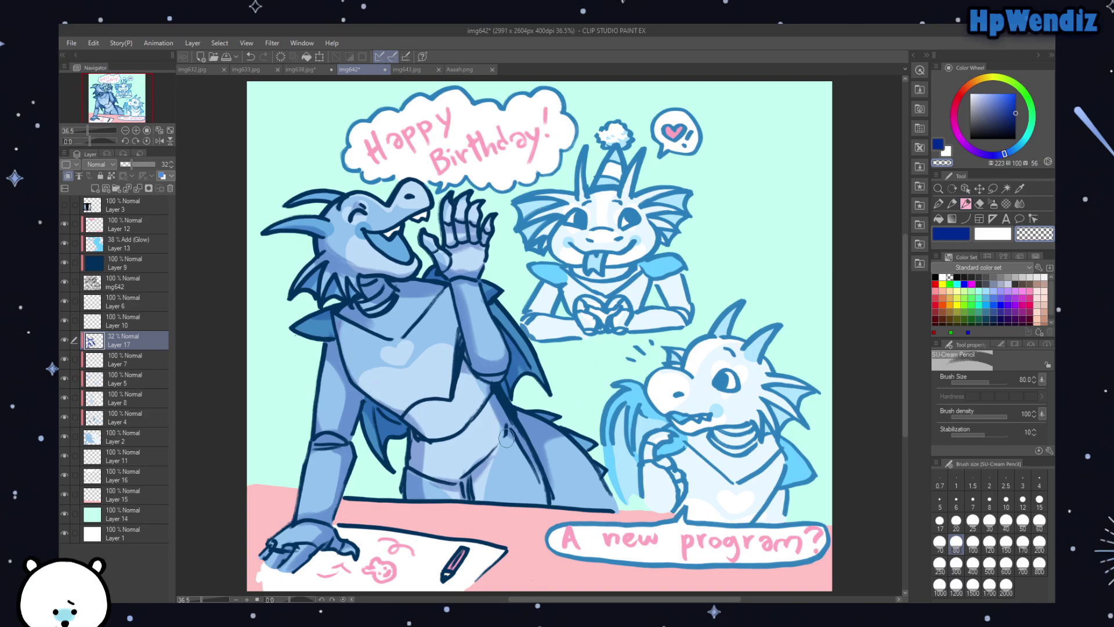
pyautogui.click(959, 235)
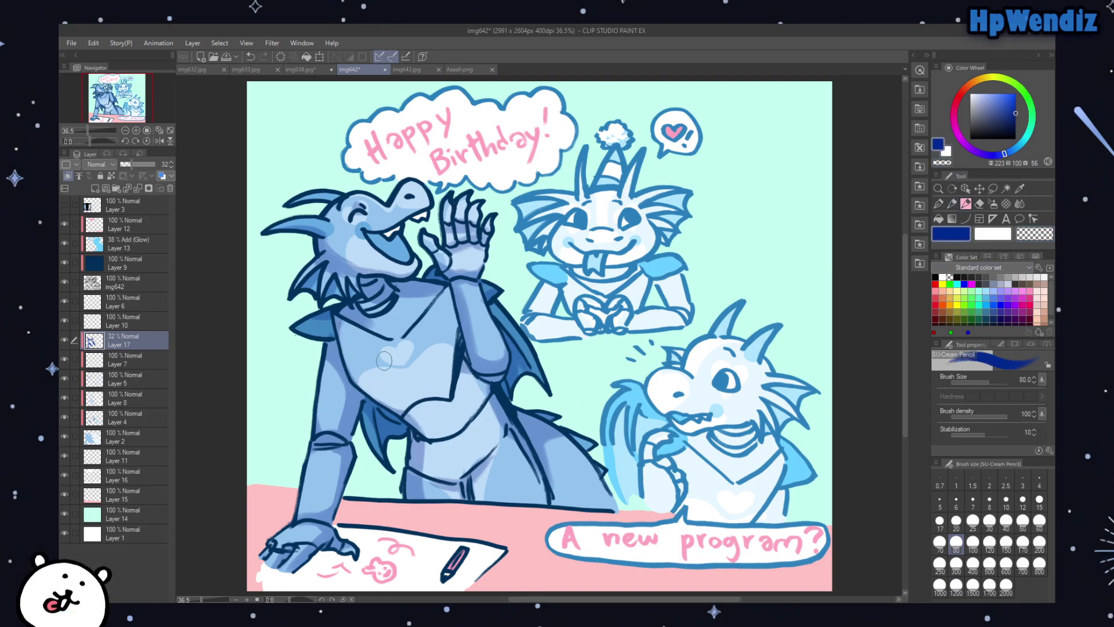
pyautogui.moveTo(339, 322)
pyautogui.mouseDown()
pyautogui.moveTo(348, 375)
pyautogui.moveTo(404, 416)
pyautogui.moveTo(384, 408)
pyautogui.mouseUp()
pyautogui.moveTo(402, 413); pyautogui.dragTo(421, 398)
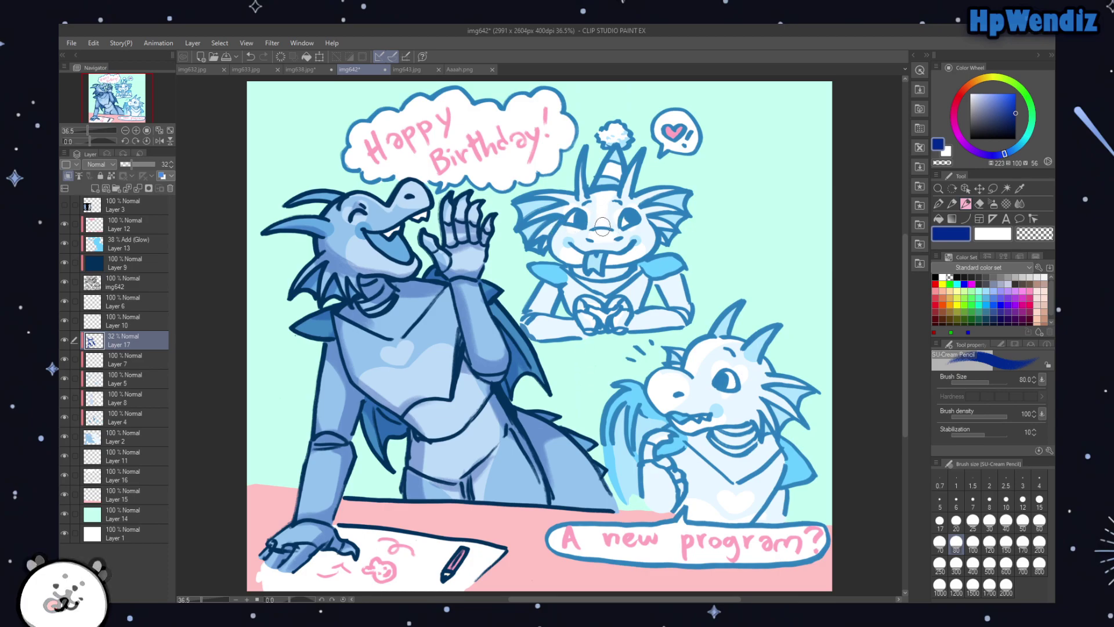
pyautogui.moveTo(525, 204)
pyautogui.mouseDown()
pyautogui.moveTo(555, 201)
pyautogui.moveTo(532, 219)
pyautogui.mouseUp()
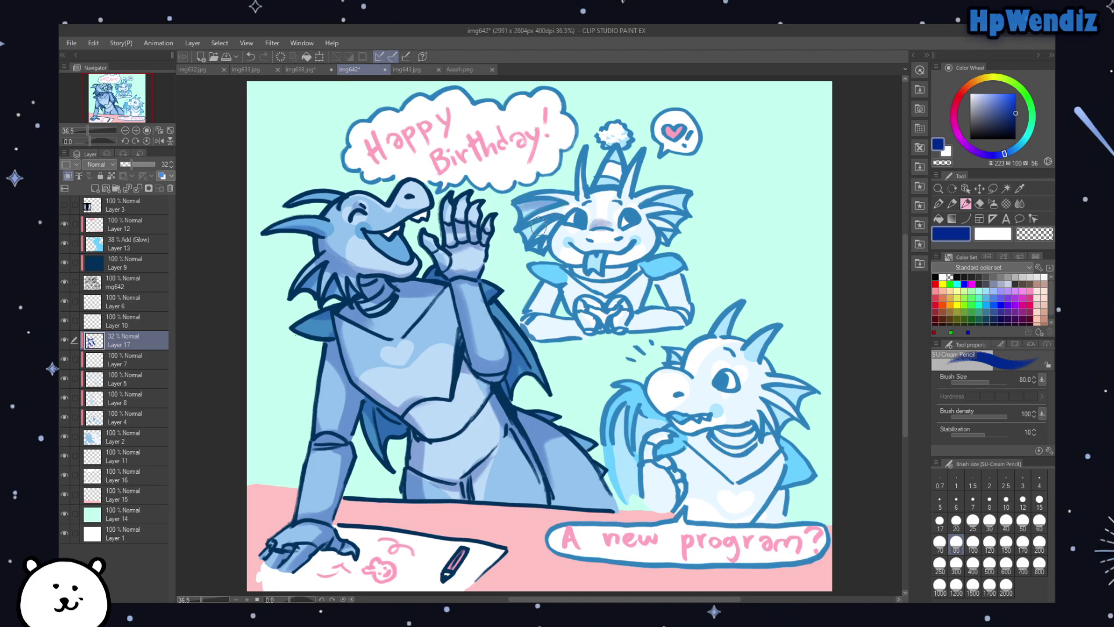
pyautogui.moveTo(659, 202)
pyautogui.mouseDown()
pyautogui.moveTo(687, 201)
pyautogui.moveTo(659, 215)
pyautogui.moveTo(662, 233)
pyautogui.mouseUp()
pyautogui.moveTo(596, 197); pyautogui.dragTo(623, 197)
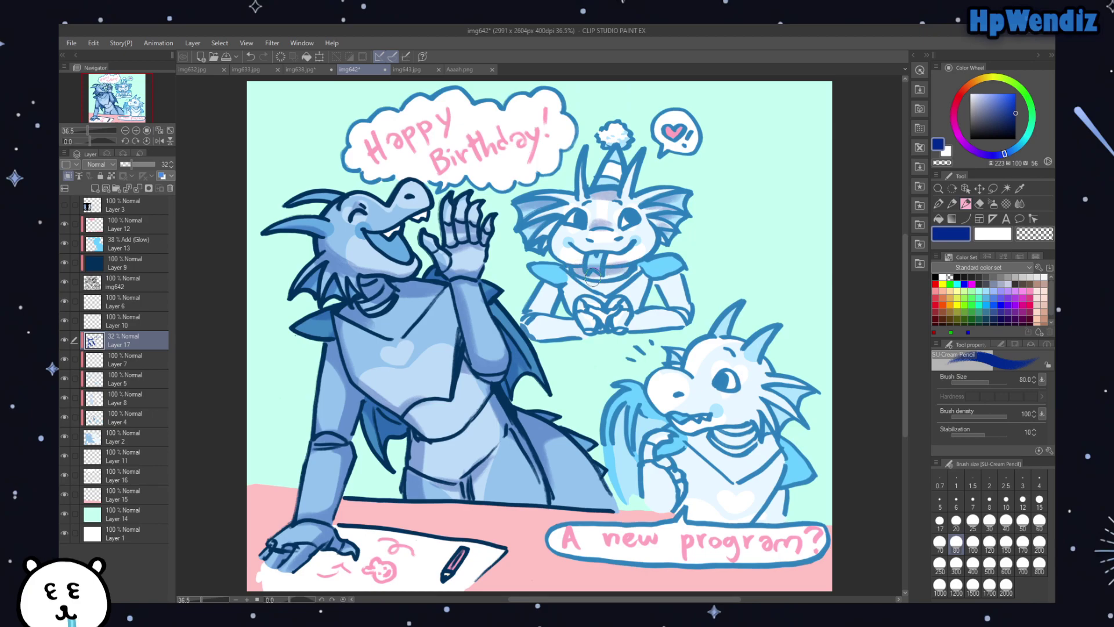
pyautogui.moveTo(573, 273)
pyautogui.mouseDown()
pyautogui.moveTo(604, 285)
pyautogui.moveTo(638, 277)
pyautogui.mouseUp()
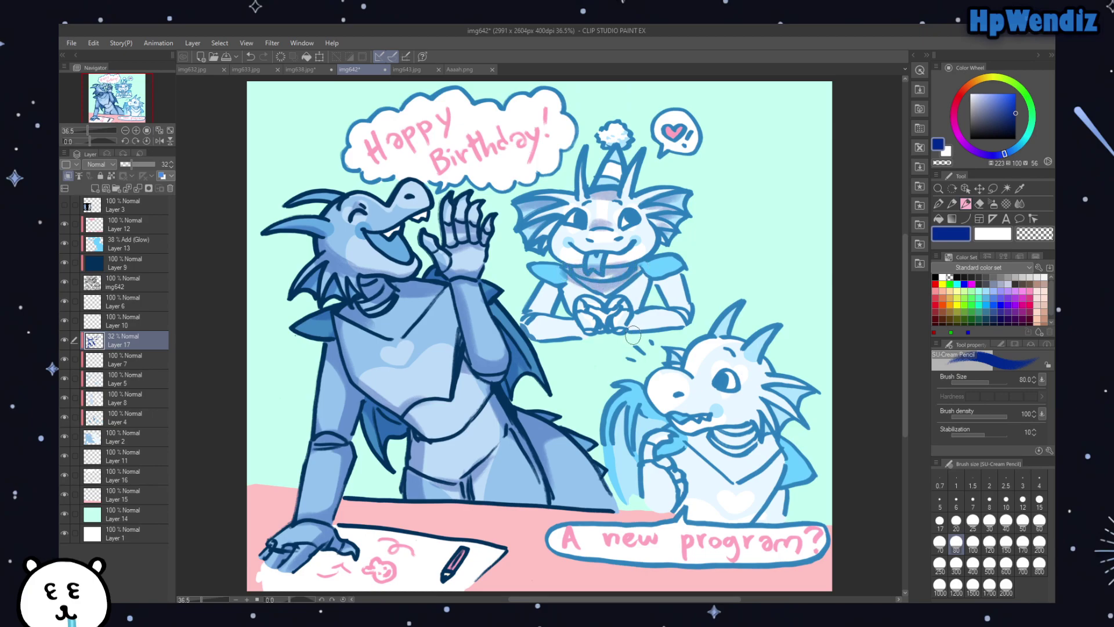
pyautogui.click(250, 57)
pyautogui.click(250, 56)
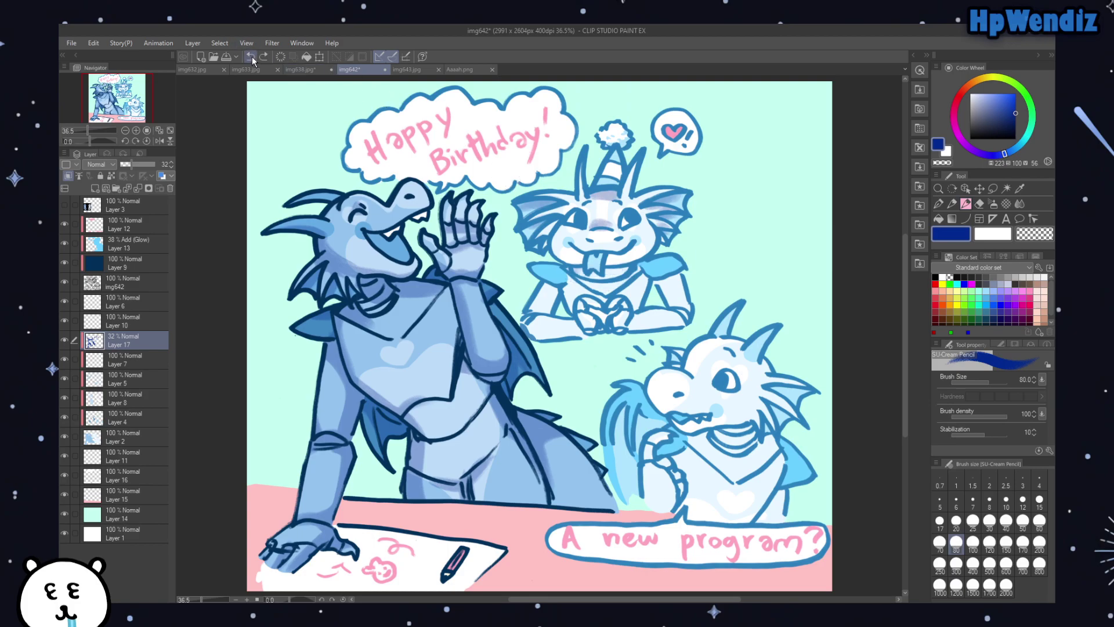
pyautogui.click(263, 56)
pyautogui.click(263, 56)
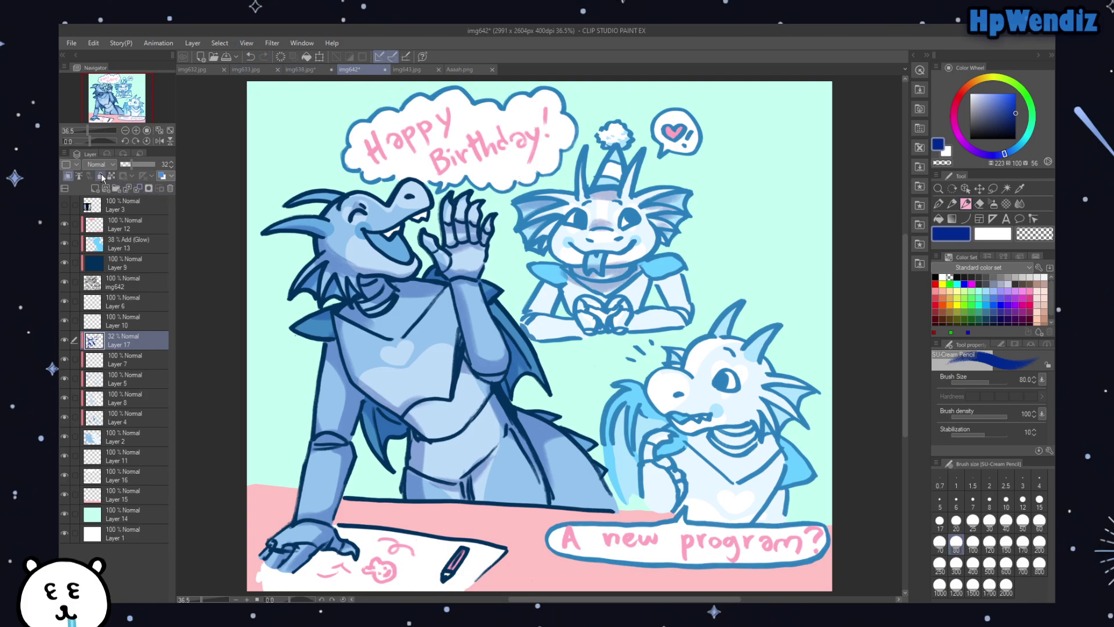
pyautogui.click(112, 315)
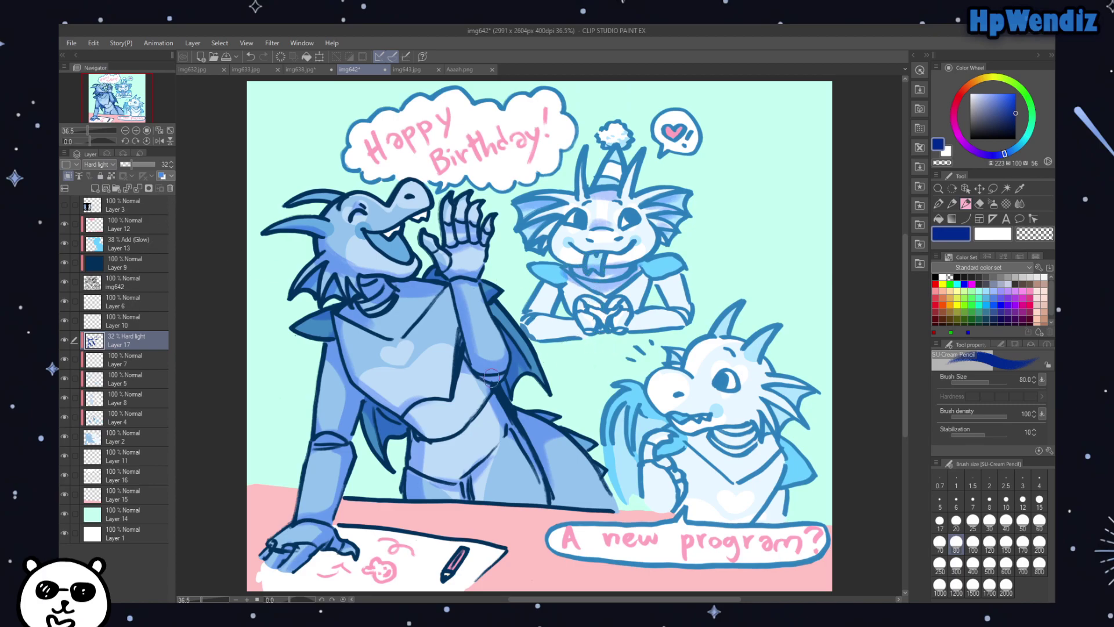
pyautogui.click(250, 56)
pyautogui.click(250, 56)
pyautogui.click(250, 56)
pyautogui.click(250, 56)
pyautogui.click(250, 56)
pyautogui.click(250, 56)
pyautogui.click(250, 56)
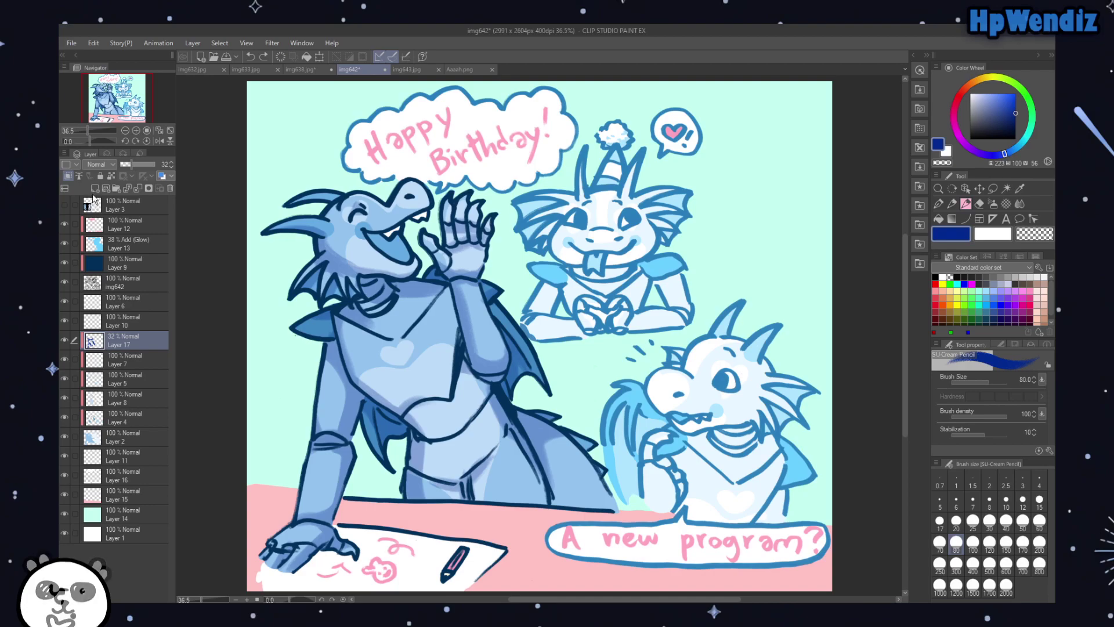
# Step: Add a layer above Layer 17 and shade the front-facing dragon's ear fins, forehead, snout and chin in brighter blue at size 80
pyautogui.click(95, 188)
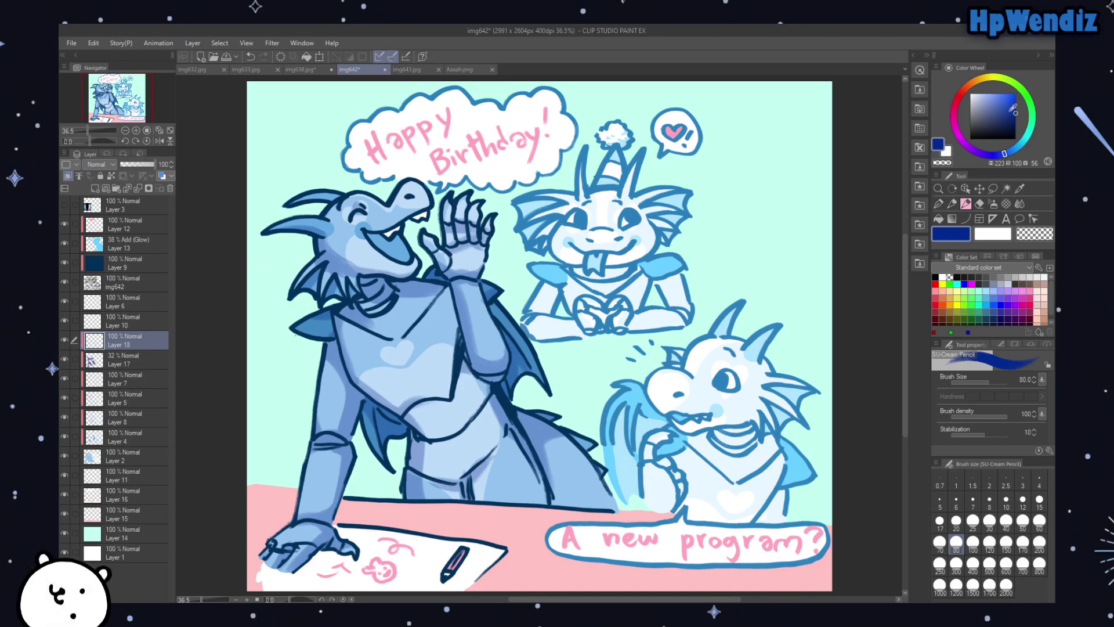
pyautogui.moveTo(1004, 152); pyautogui.dragTo(1012, 154)
pyautogui.moveTo(1019, 104); pyautogui.dragTo(1024, 97)
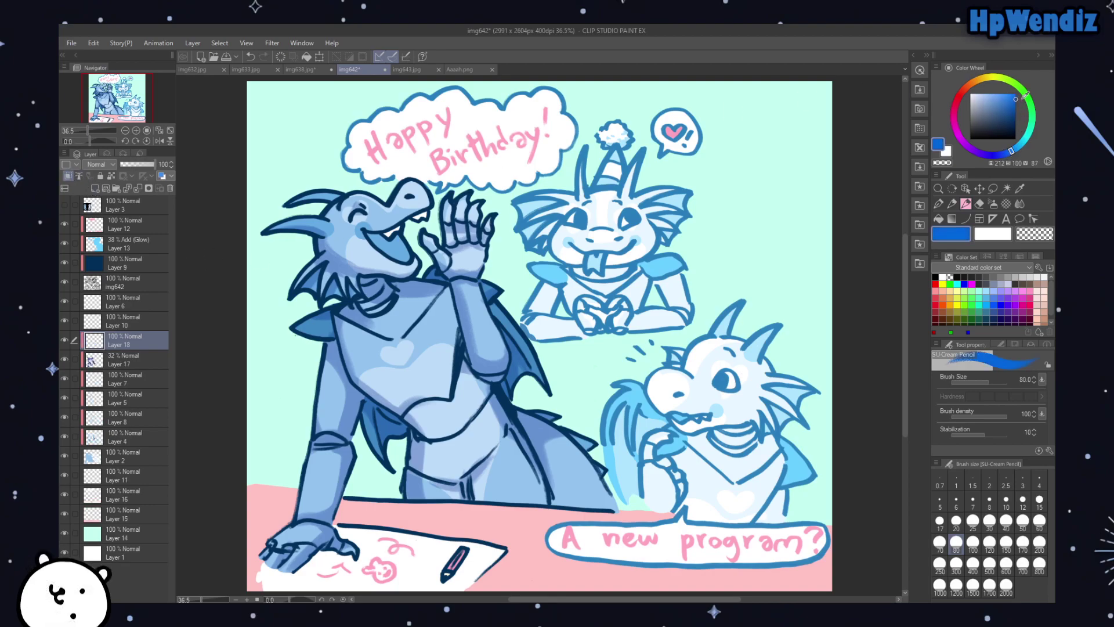
pyautogui.moveTo(581, 268)
pyautogui.mouseDown()
pyautogui.moveTo(623, 265)
pyautogui.moveTo(578, 271)
pyautogui.mouseUp()
pyautogui.click(250, 56)
pyautogui.moveTo(519, 206)
pyautogui.mouseDown()
pyautogui.moveTo(575, 205)
pyautogui.moveTo(543, 220)
pyautogui.mouseUp()
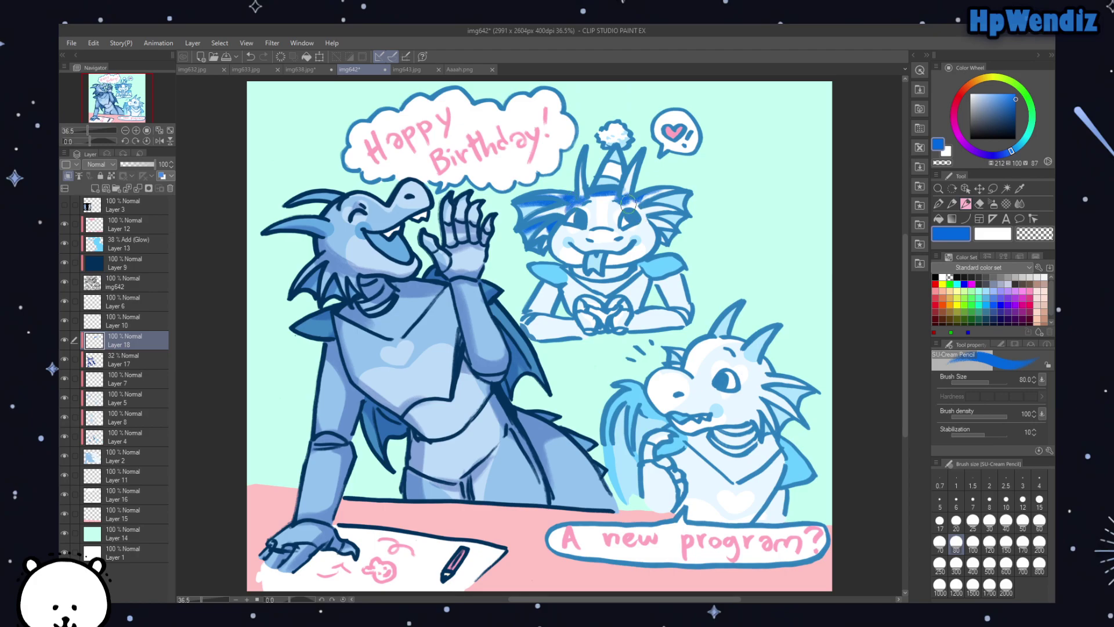
pyautogui.moveTo(593, 227); pyautogui.dragTo(610, 224)
pyautogui.moveTo(615, 270)
pyautogui.mouseDown()
pyautogui.moveTo(646, 263)
pyautogui.moveTo(609, 282)
pyautogui.moveTo(595, 278)
pyautogui.moveTo(600, 250)
pyautogui.mouseUp()
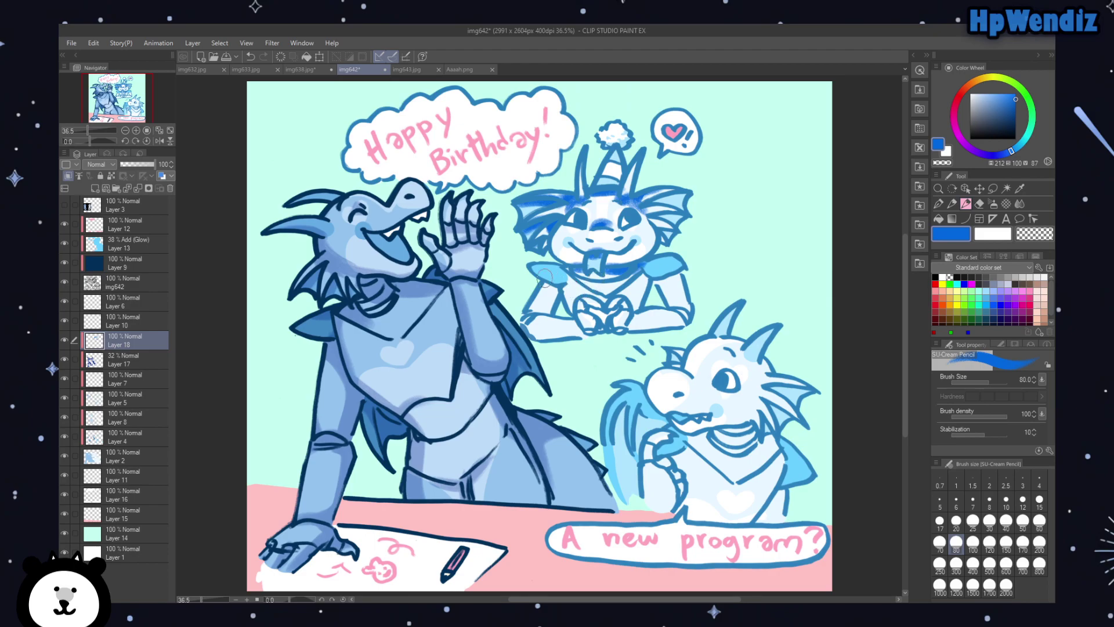
# Step: Shade the front-facing dragon's shoulders, upper arms, hands and the undersides of its forearms in blue
pyautogui.moveTo(532, 272); pyautogui.dragTo(569, 272)
pyautogui.moveTo(649, 267)
pyautogui.mouseDown()
pyautogui.moveTo(689, 264)
pyautogui.moveTo(642, 270)
pyautogui.moveTo(653, 287)
pyautogui.moveTo(635, 270)
pyautogui.moveTo(644, 305)
pyautogui.moveTo(648, 277)
pyautogui.moveTo(655, 296)
pyautogui.moveTo(686, 280)
pyautogui.moveTo(650, 282)
pyautogui.moveTo(655, 296)
pyautogui.moveTo(663, 283)
pyautogui.moveTo(665, 306)
pyautogui.mouseUp()
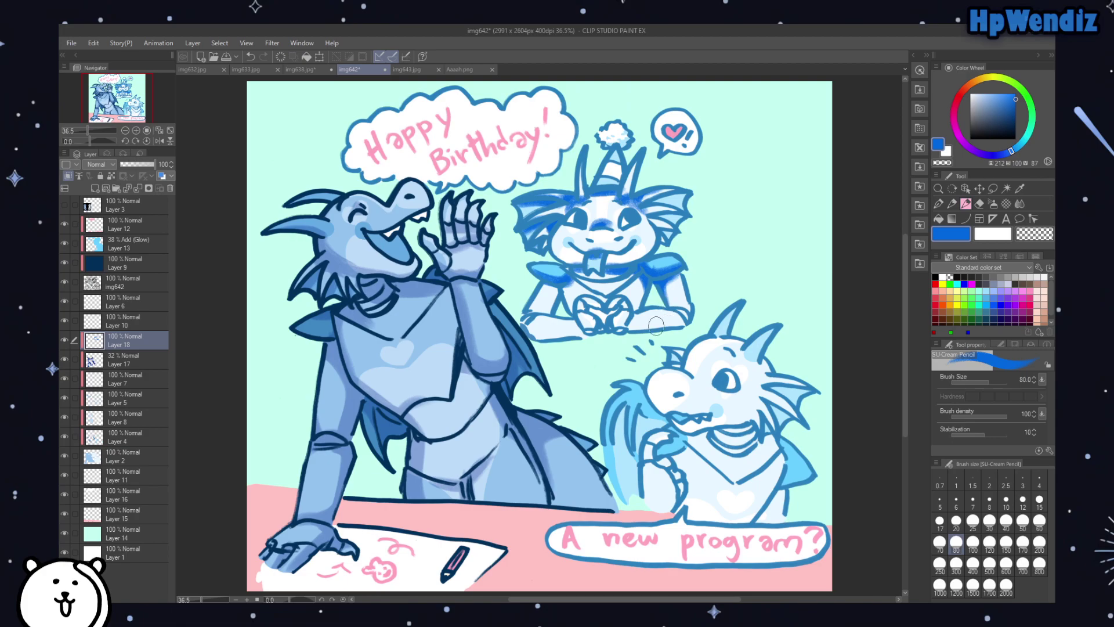
pyautogui.moveTo(547, 282)
pyautogui.mouseDown()
pyautogui.moveTo(577, 296)
pyautogui.moveTo(598, 286)
pyautogui.moveTo(573, 275)
pyautogui.moveTo(605, 289)
pyautogui.moveTo(581, 280)
pyautogui.moveTo(629, 277)
pyautogui.moveTo(584, 277)
pyautogui.moveTo(610, 271)
pyautogui.moveTo(592, 276)
pyautogui.moveTo(629, 299)
pyautogui.moveTo(604, 308)
pyautogui.moveTo(575, 273)
pyautogui.moveTo(563, 289)
pyautogui.moveTo(645, 288)
pyautogui.mouseUp()
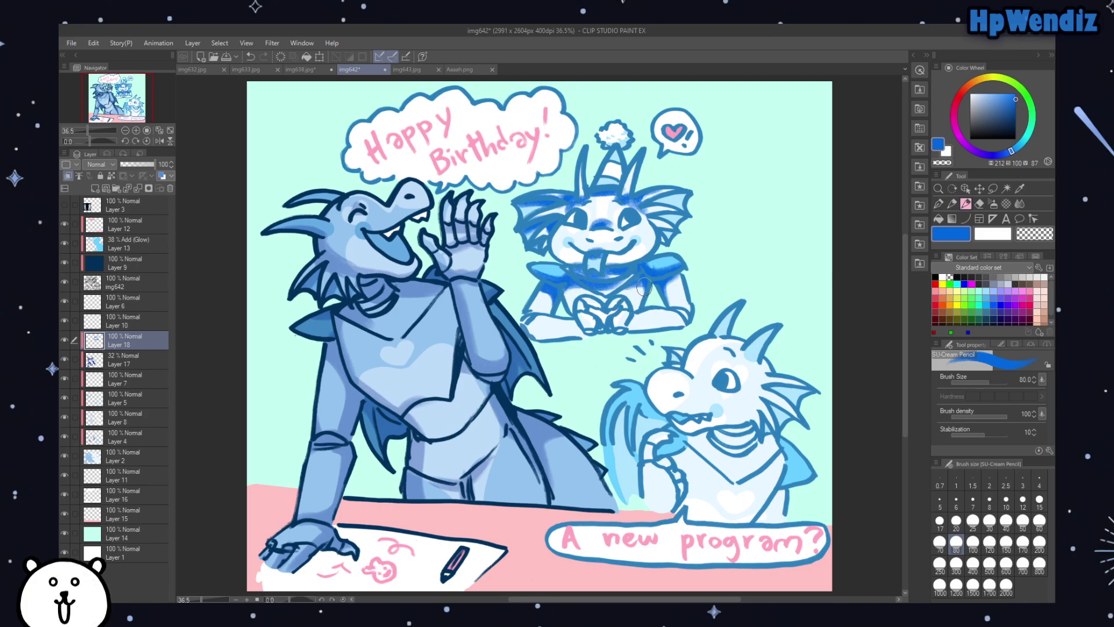
pyautogui.moveTo(583, 328); pyautogui.dragTo(599, 325)
pyautogui.moveTo(529, 335)
pyautogui.mouseDown()
pyautogui.moveTo(589, 327)
pyautogui.moveTo(525, 324)
pyautogui.moveTo(545, 318)
pyautogui.moveTo(637, 332)
pyautogui.moveTo(650, 328)
pyautogui.moveTo(623, 333)
pyautogui.moveTo(691, 323)
pyautogui.moveTo(673, 308)
pyautogui.moveTo(687, 325)
pyautogui.moveTo(691, 308)
pyautogui.moveTo(647, 304)
pyautogui.moveTo(625, 323)
pyautogui.mouseUp()
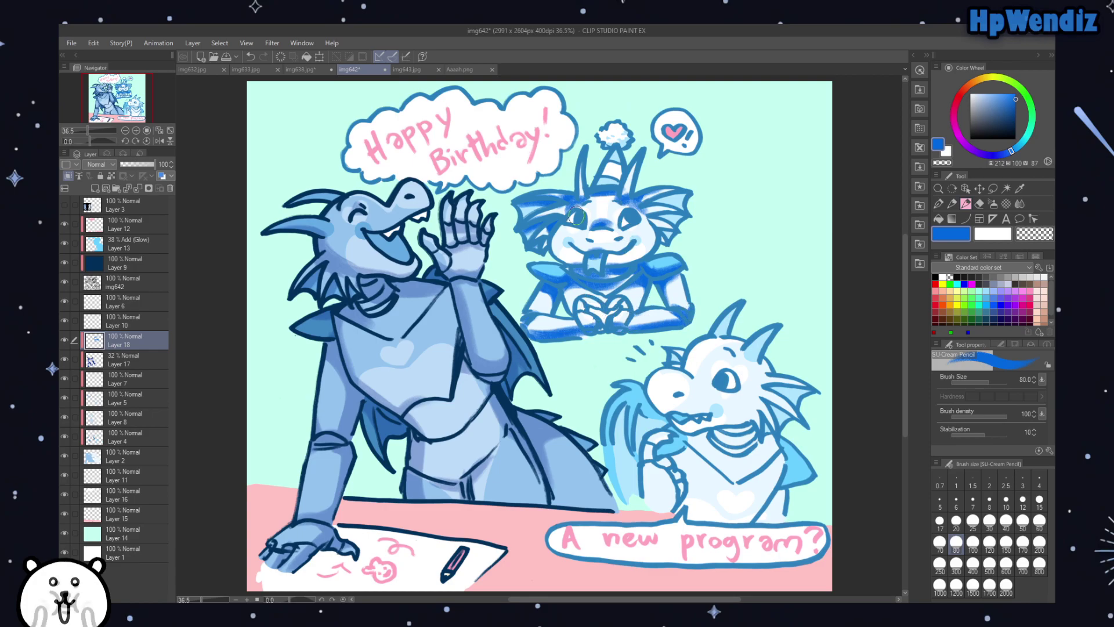
# Step: Add blue shading over the front-facing dragon's eyes and down the side of its chest on Layer 18
pyautogui.click(251, 56)
pyautogui.hotkey('ctrl', 'y')
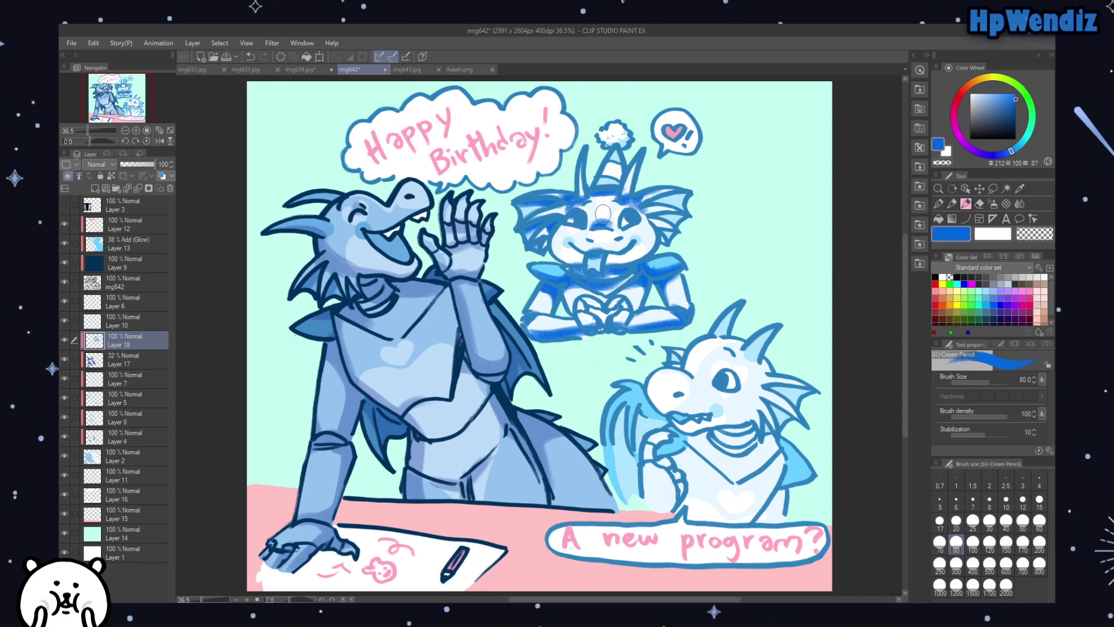
pyautogui.moveTo(620, 221); pyautogui.dragTo(632, 223)
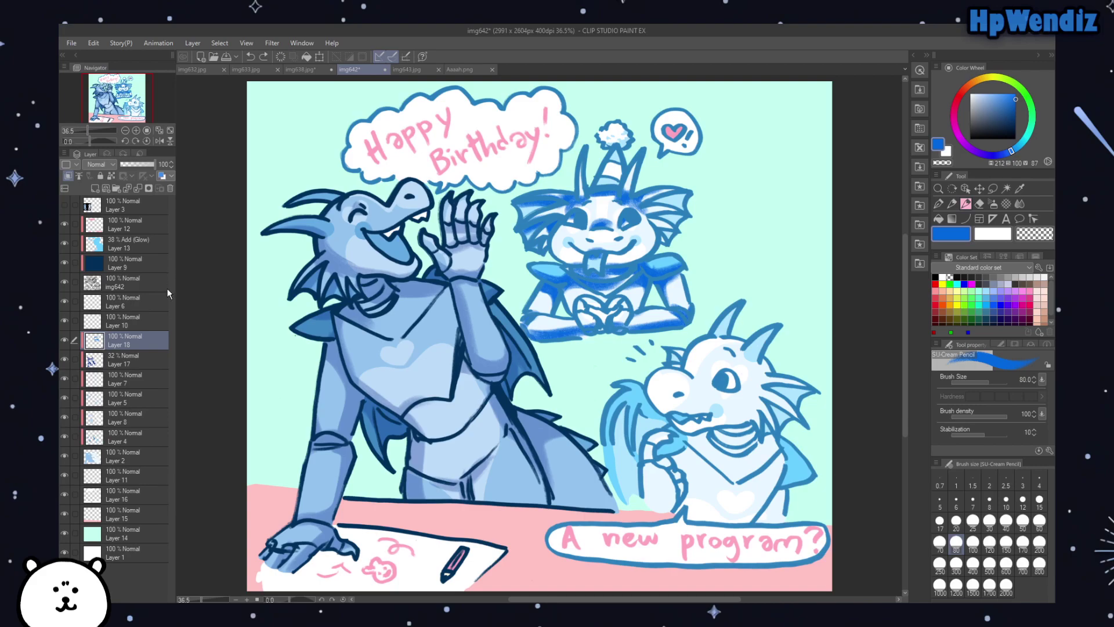
pyautogui.moveTo(568, 284); pyautogui.dragTo(568, 309)
# Step: Shade the snout bridge and forehead of the dragon above the "A new program?" bubble in blue on Layer 18, undoing the stray strokes
pyautogui.moveTo(683, 366)
pyautogui.mouseDown()
pyautogui.moveTo(696, 383)
pyautogui.moveTo(692, 343)
pyautogui.moveTo(689, 377)
pyautogui.mouseUp()
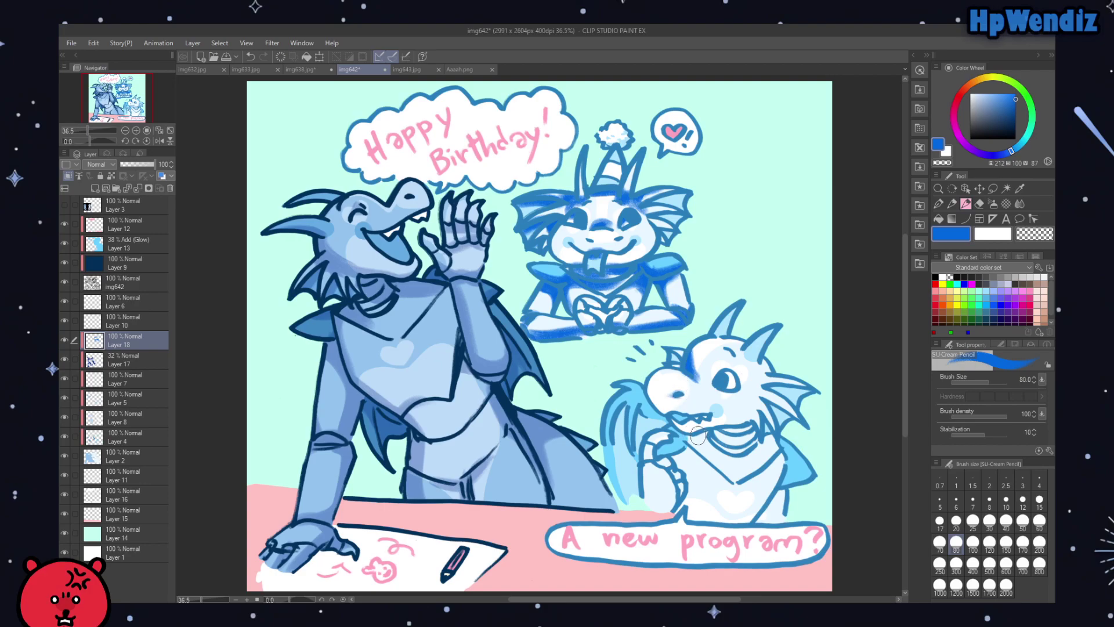
pyautogui.moveTo(761, 372)
pyautogui.mouseDown()
pyautogui.moveTo(788, 326)
pyautogui.moveTo(773, 346)
pyautogui.moveTo(736, 318)
pyautogui.mouseUp()
pyautogui.moveTo(676, 355)
pyautogui.mouseDown()
pyautogui.moveTo(709, 337)
pyautogui.moveTo(691, 356)
pyautogui.moveTo(692, 345)
pyautogui.moveTo(711, 343)
pyautogui.moveTo(687, 358)
pyautogui.moveTo(718, 343)
pyautogui.moveTo(693, 347)
pyautogui.moveTo(735, 348)
pyautogui.mouseUp()
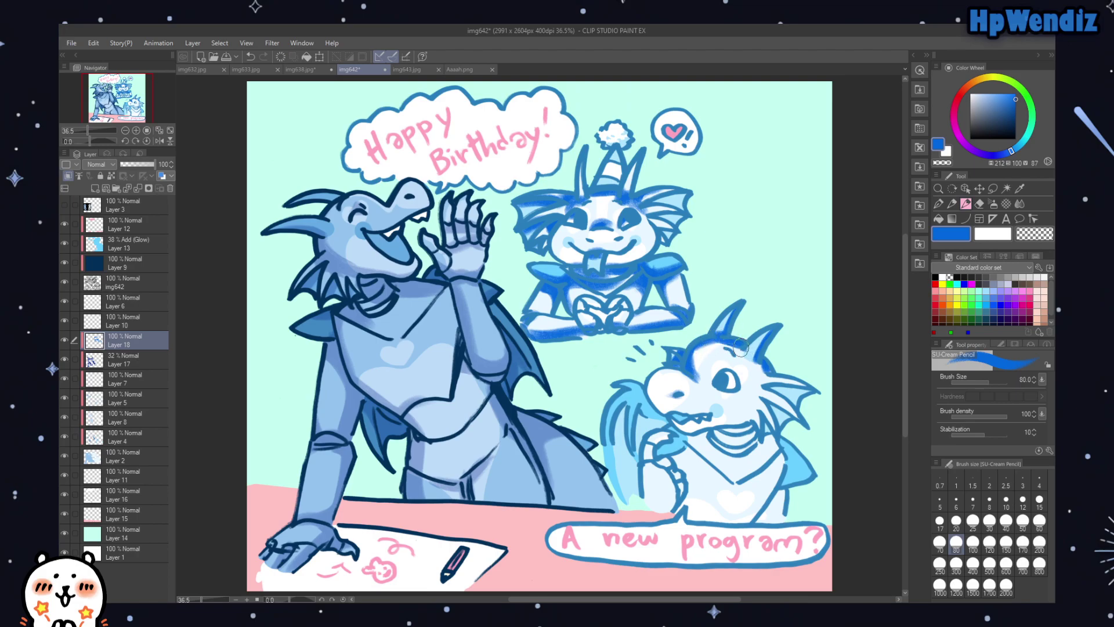
pyautogui.click(252, 56)
pyautogui.click(254, 58)
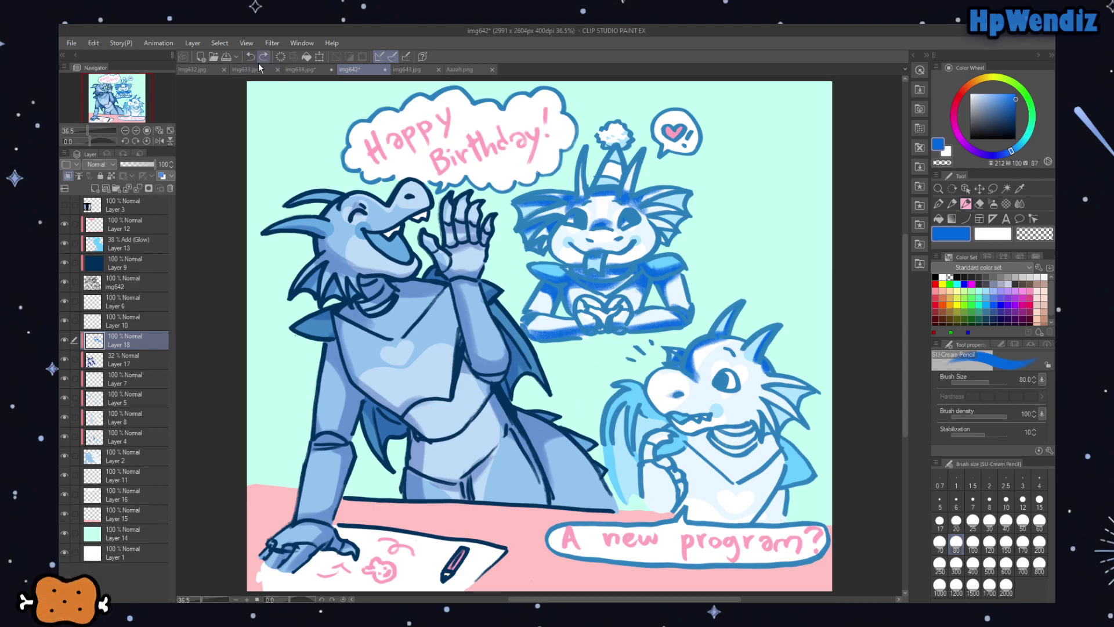
# Step: Shade the same dragon's neck, shoulder, side of the body and raised arm in blue
pyautogui.moveTo(717, 432)
pyautogui.mouseDown()
pyautogui.moveTo(752, 423)
pyautogui.moveTo(742, 430)
pyautogui.mouseUp()
pyautogui.moveTo(688, 439)
pyautogui.mouseDown()
pyautogui.moveTo(769, 446)
pyautogui.moveTo(763, 433)
pyautogui.moveTo(787, 451)
pyautogui.moveTo(769, 436)
pyautogui.moveTo(780, 476)
pyautogui.moveTo(777, 450)
pyautogui.moveTo(781, 475)
pyautogui.moveTo(804, 480)
pyautogui.moveTo(781, 486)
pyautogui.moveTo(819, 469)
pyautogui.moveTo(808, 486)
pyautogui.moveTo(779, 487)
pyautogui.moveTo(784, 533)
pyautogui.mouseUp()
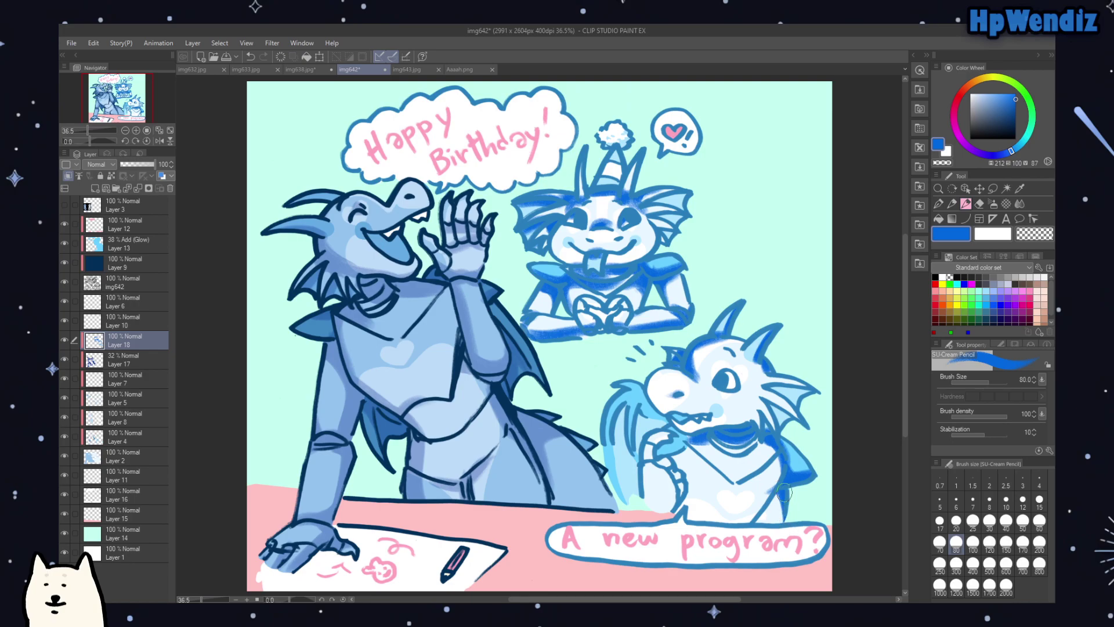
pyautogui.moveTo(778, 481); pyautogui.dragTo(754, 521)
pyautogui.moveTo(651, 450)
pyautogui.mouseDown()
pyautogui.moveTo(645, 467)
pyautogui.moveTo(662, 464)
pyautogui.moveTo(676, 483)
pyautogui.moveTo(670, 506)
pyautogui.mouseUp()
pyautogui.moveTo(658, 468); pyautogui.dragTo(672, 496)
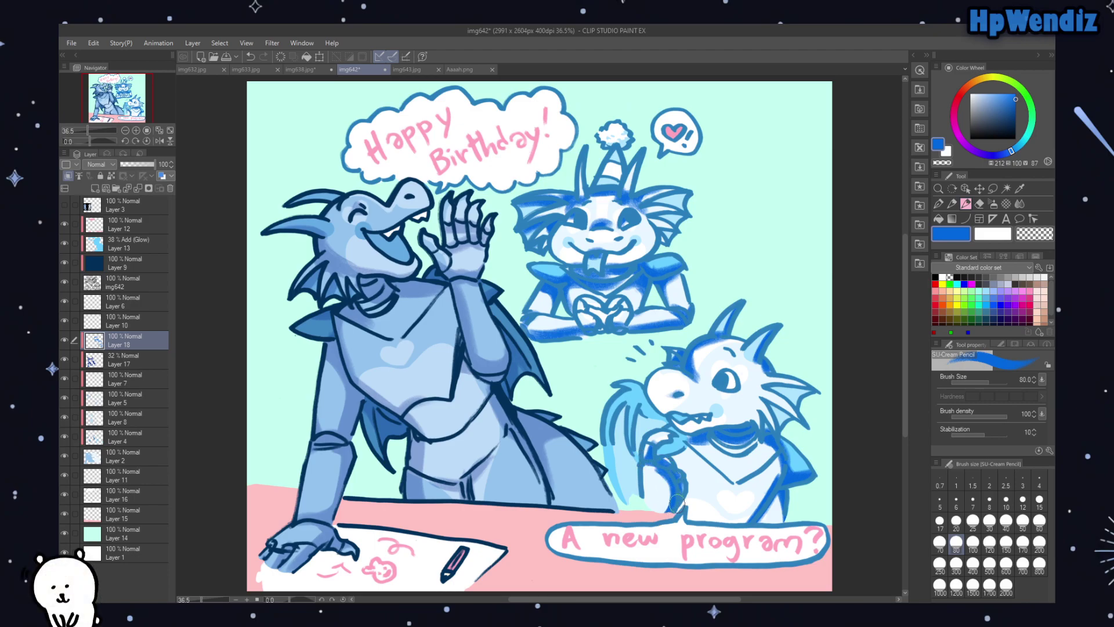
# Step: Shade the wing beside the dragon's raised arm in blue, redoing the first stroke
pyautogui.moveTo(623, 406); pyautogui.dragTo(618, 468)
pyautogui.click(250, 56)
pyautogui.moveTo(621, 415)
pyautogui.mouseDown()
pyautogui.moveTo(607, 462)
pyautogui.moveTo(640, 463)
pyautogui.moveTo(638, 417)
pyautogui.moveTo(662, 427)
pyautogui.moveTo(673, 415)
pyautogui.moveTo(670, 423)
pyautogui.moveTo(645, 399)
pyautogui.moveTo(658, 413)
pyautogui.mouseUp()
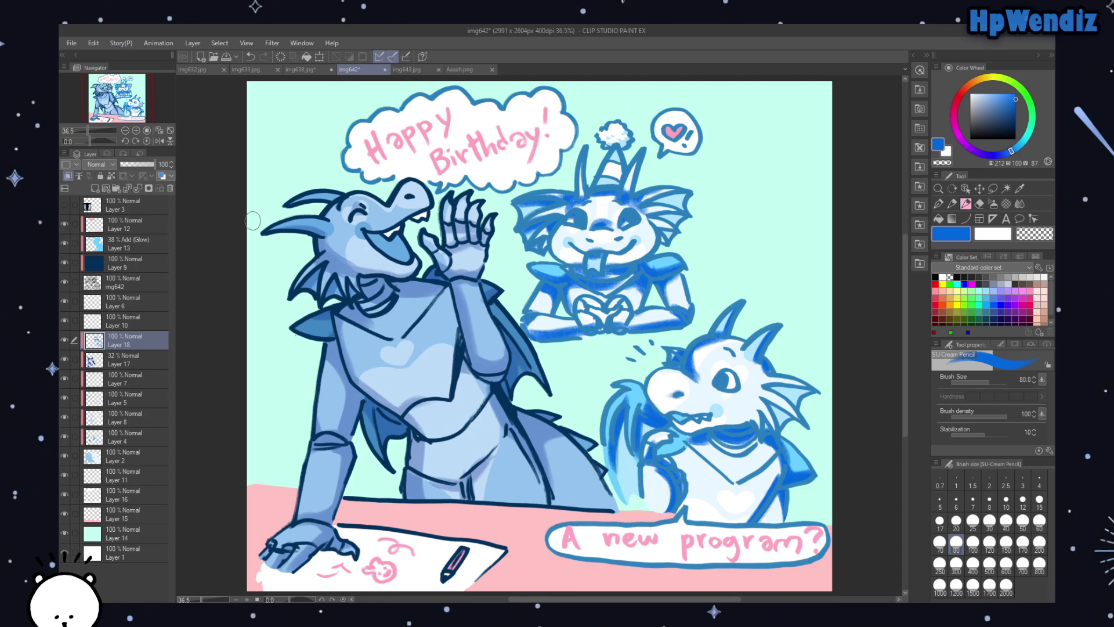
# Step: Lower Layer 18's opacity to 37% and trim the shading on the lower dragon's forehead with the transparent colour
pyautogui.moveTo(130, 162); pyautogui.dragTo(133, 162)
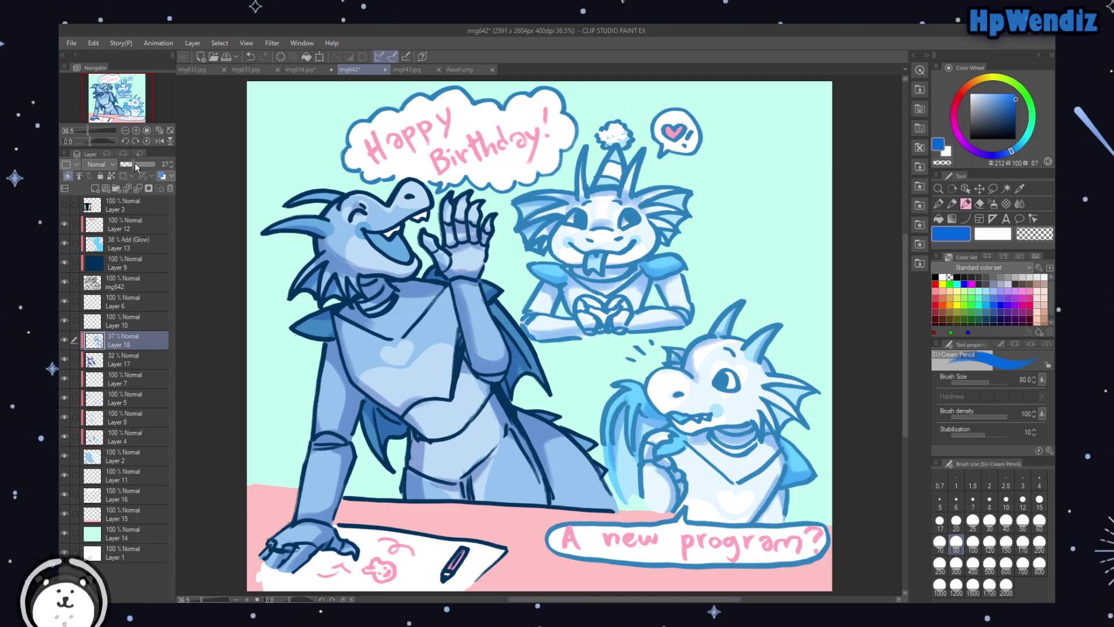
pyautogui.click(946, 163)
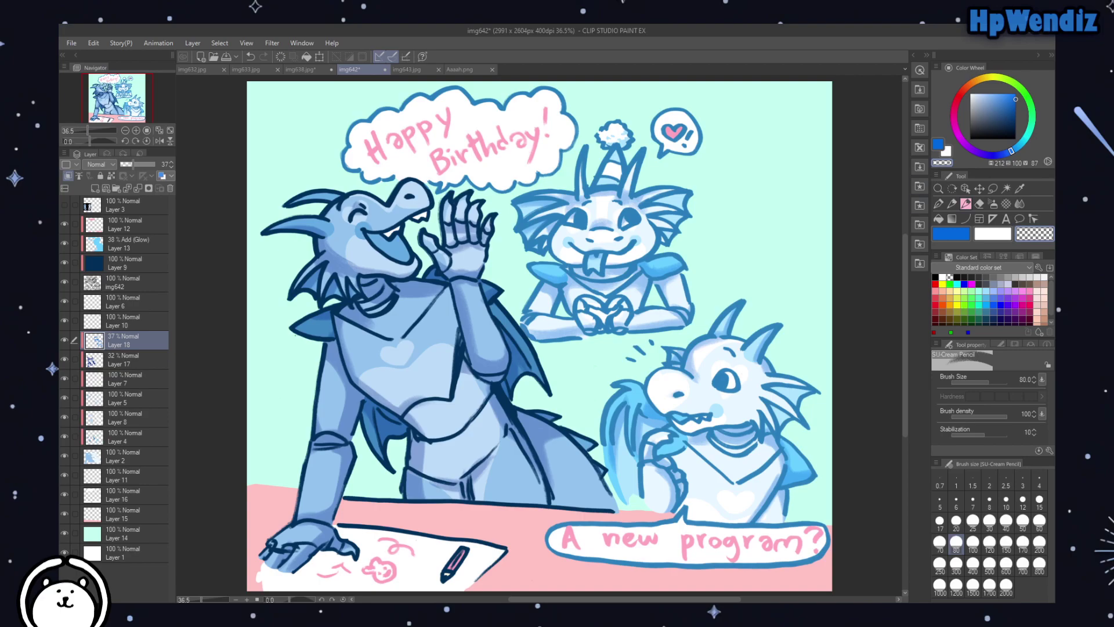
pyautogui.moveTo(703, 373)
pyautogui.mouseDown()
pyautogui.moveTo(712, 347)
pyautogui.moveTo(726, 354)
pyautogui.moveTo(700, 366)
pyautogui.mouseUp()
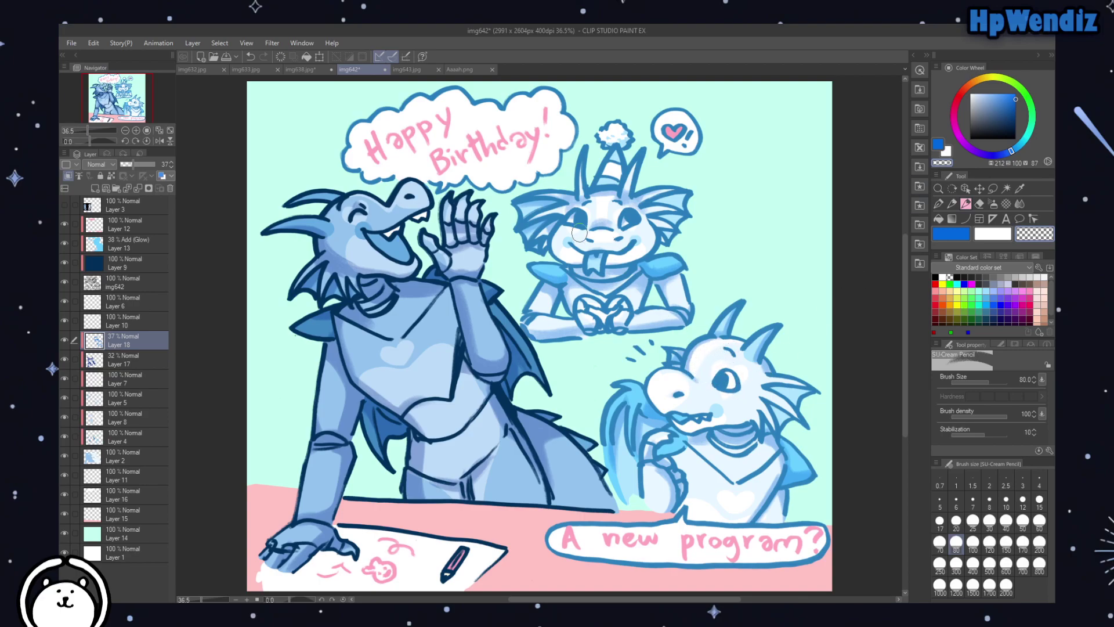
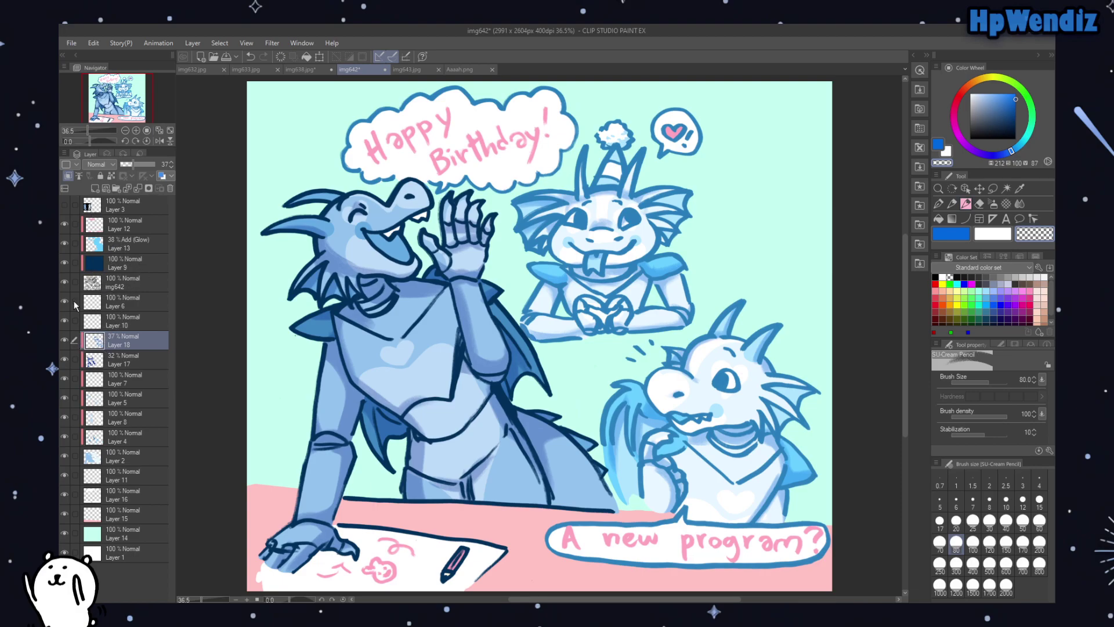
# Step: Add a layer above Layer 18 and highlight the large dragon's two horns in white with a size 20 brush
pyautogui.click(95, 188)
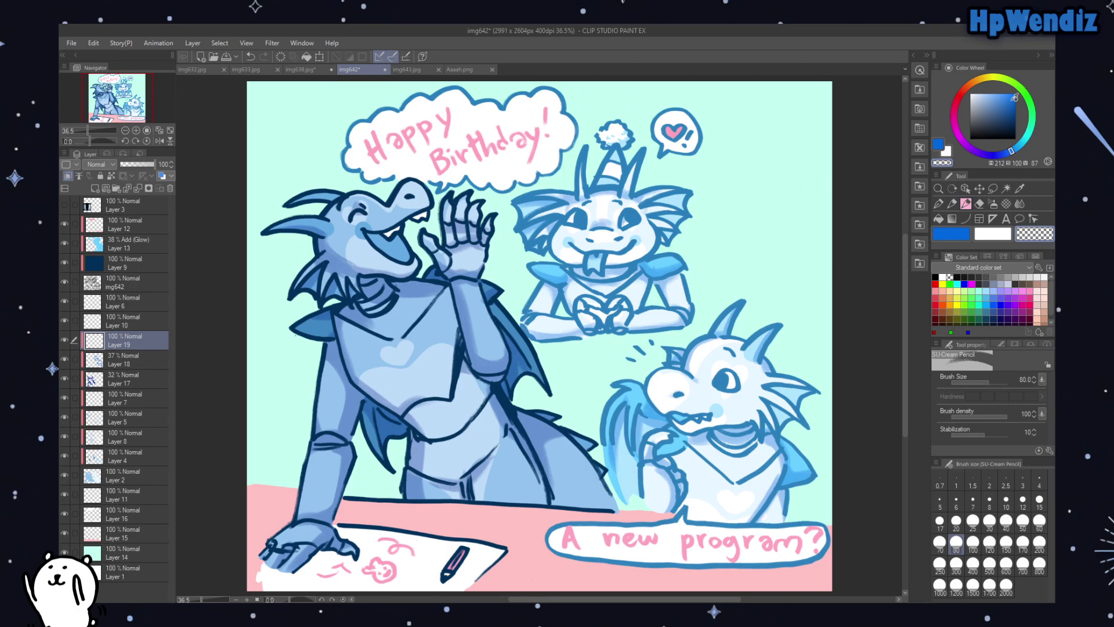
pyautogui.click(970, 93)
pyautogui.click(957, 521)
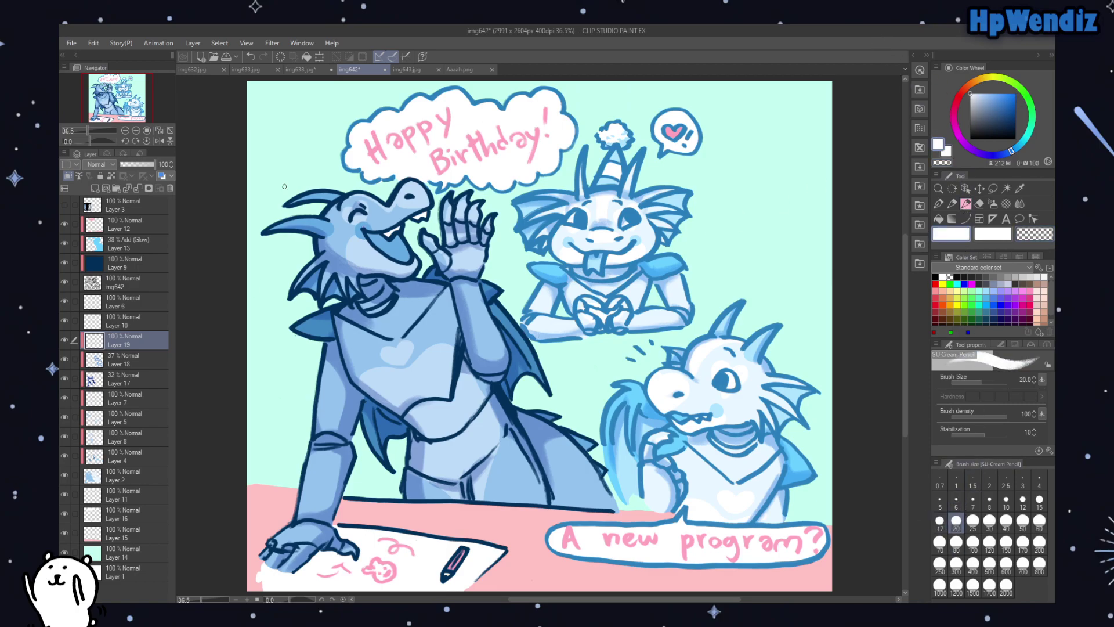
pyautogui.click(136, 130)
pyautogui.moveTo(124, 108); pyautogui.dragTo(117, 102)
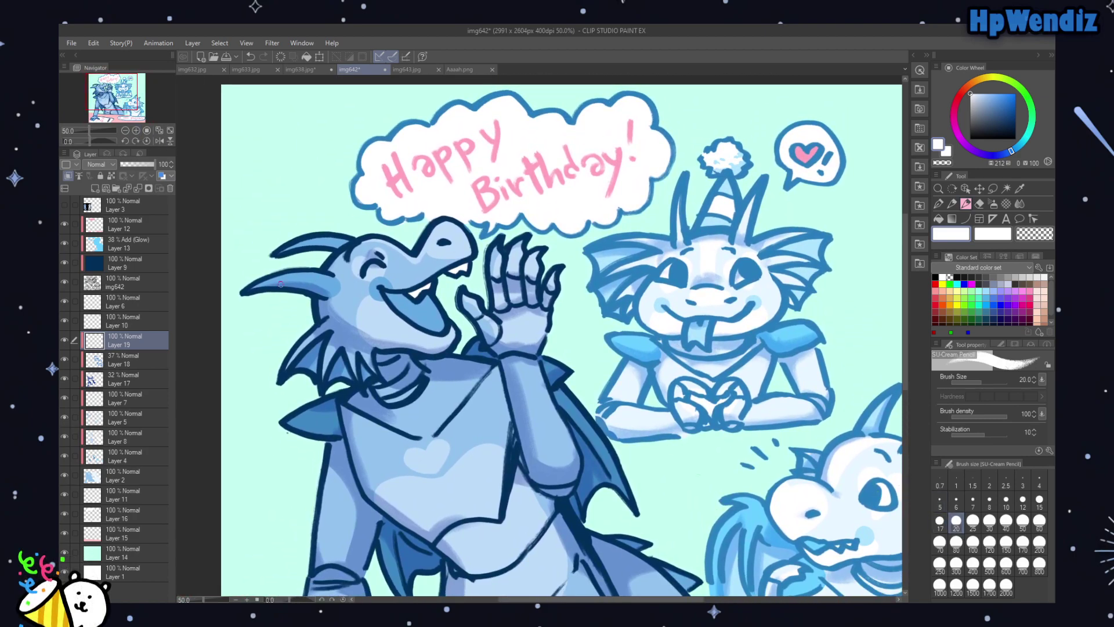
pyautogui.moveTo(256, 286)
pyautogui.mouseDown()
pyautogui.moveTo(334, 277)
pyautogui.moveTo(311, 269)
pyautogui.moveTo(293, 272)
pyautogui.moveTo(335, 281)
pyautogui.mouseUp()
pyautogui.moveTo(281, 250); pyautogui.dragTo(346, 238)
pyautogui.moveTo(282, 251); pyautogui.dragTo(352, 242)
pyautogui.click(251, 56)
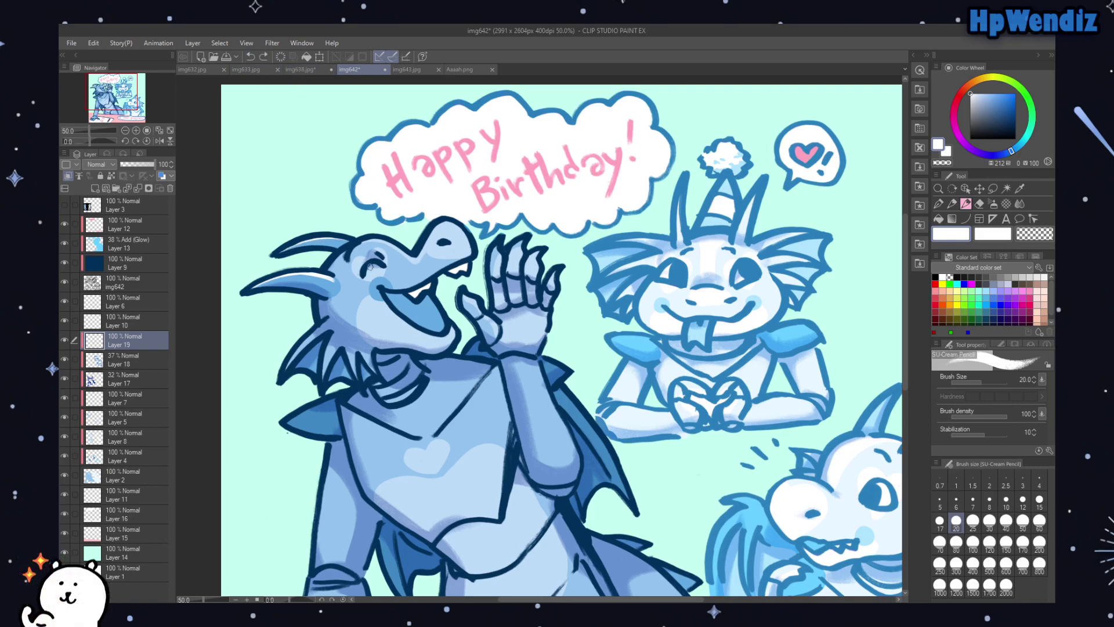
# Step: Highlight the large dragon's forehead, brow and ear fin spikes in white, undoing the stray strokes
pyautogui.moveTo(339, 256); pyautogui.dragTo(401, 249)
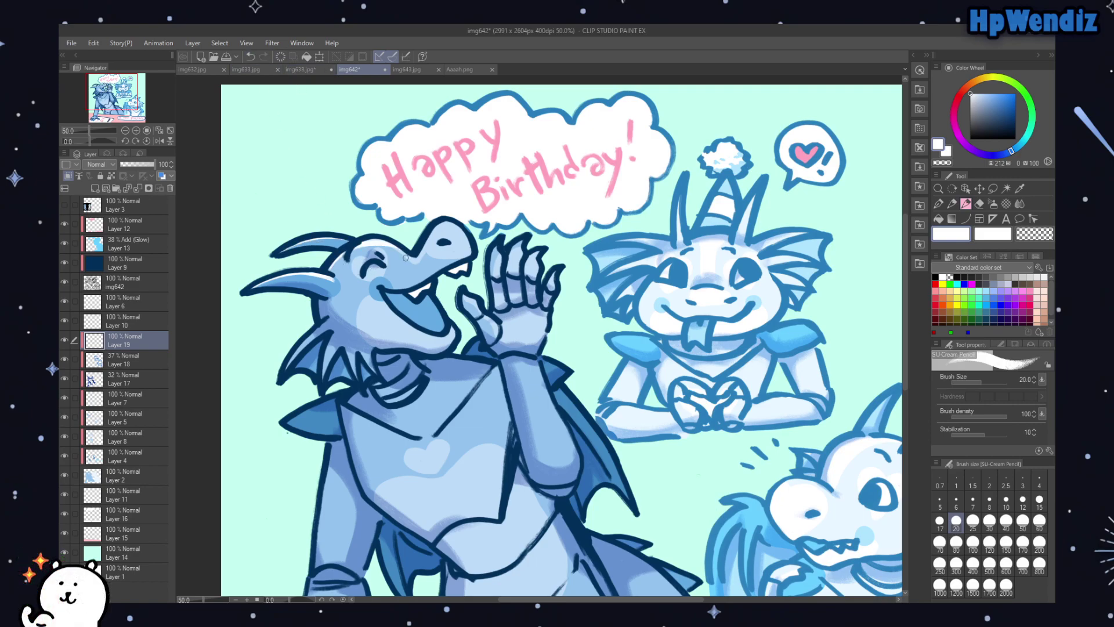
pyautogui.click(250, 56)
pyautogui.moveTo(328, 270)
pyautogui.mouseDown()
pyautogui.moveTo(343, 250)
pyautogui.moveTo(400, 249)
pyautogui.mouseUp()
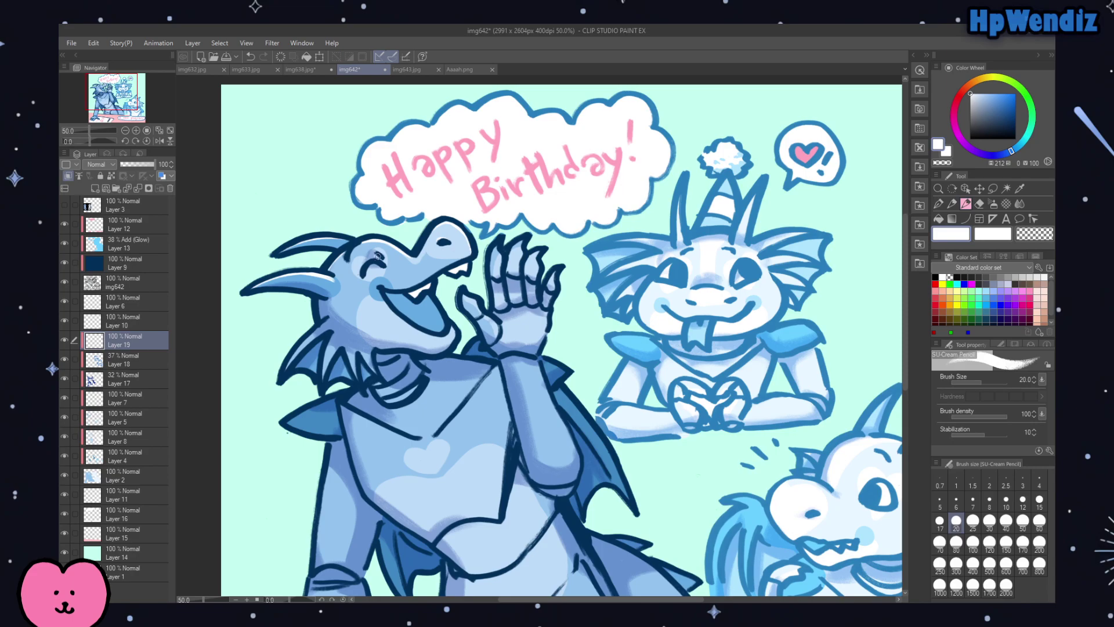
pyautogui.click(250, 56)
pyautogui.moveTo(377, 255); pyautogui.dragTo(384, 264)
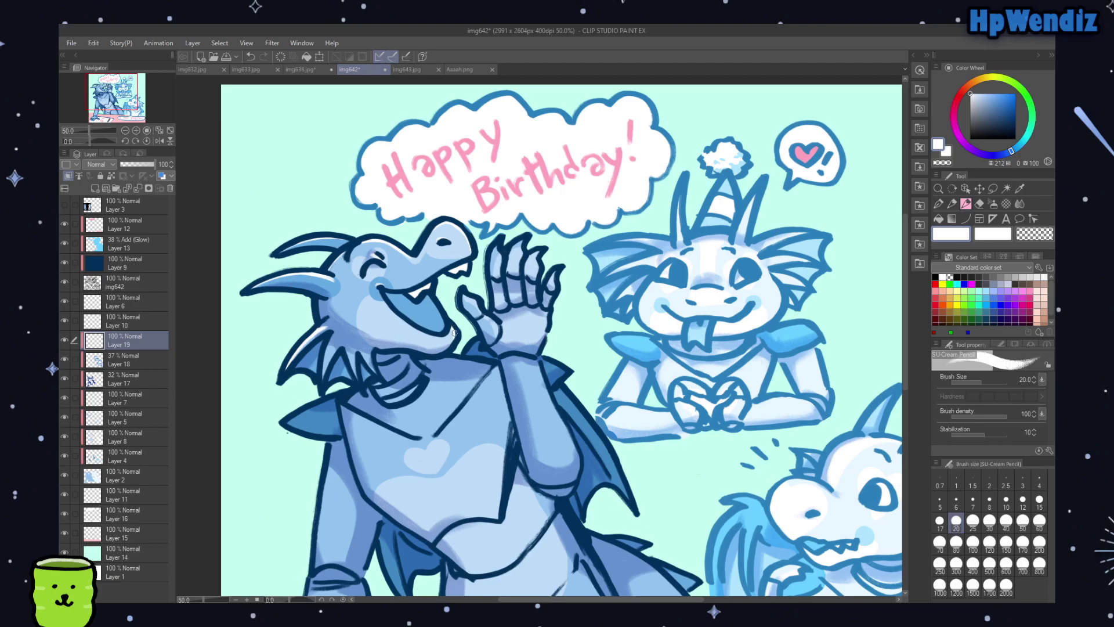
pyautogui.moveTo(323, 378); pyautogui.dragTo(340, 328)
pyautogui.click(246, 56)
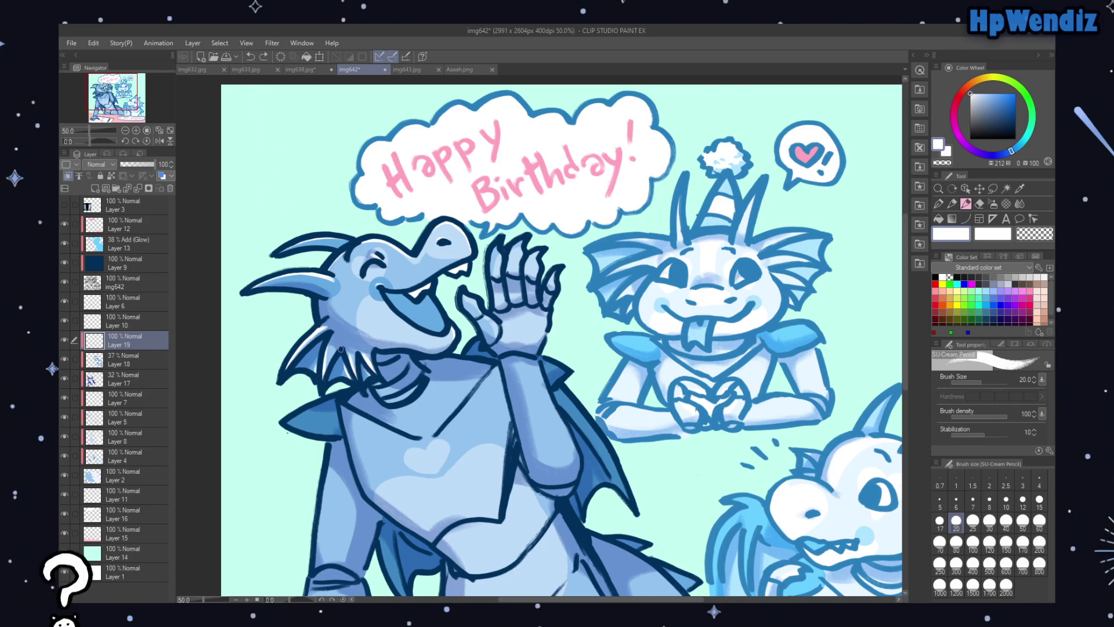
# Step: Highlight the large dragon's neck folds and the edges of its chest plate and belly in white
pyautogui.moveTo(385, 401)
pyautogui.mouseDown()
pyautogui.moveTo(420, 378)
pyautogui.moveTo(408, 357)
pyautogui.moveTo(424, 373)
pyautogui.mouseUp()
pyautogui.click(253, 56)
pyautogui.click(250, 57)
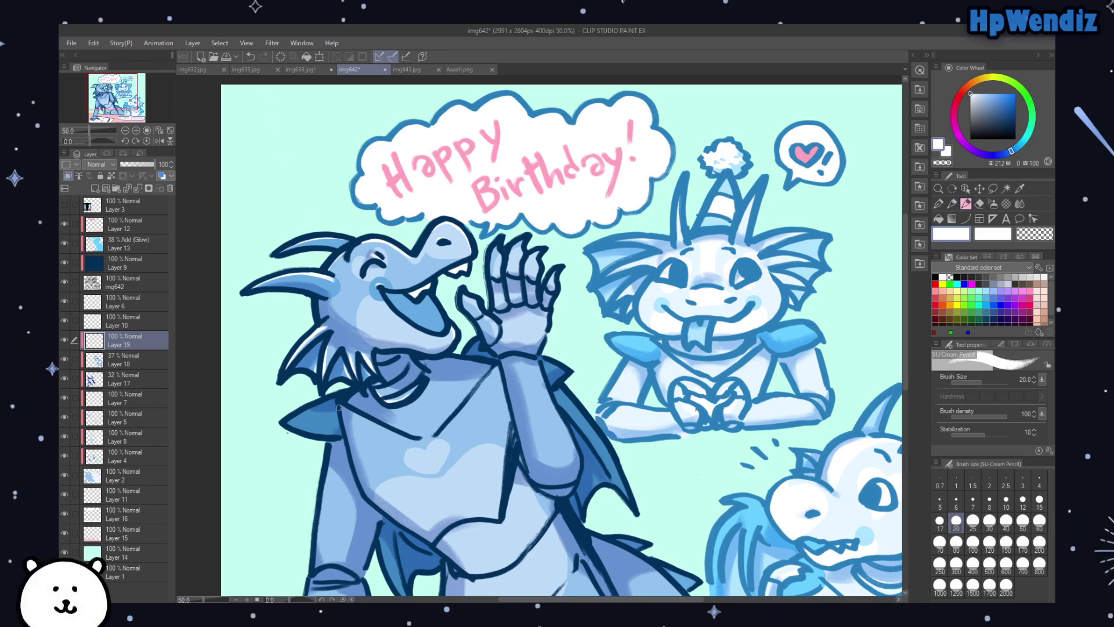
pyautogui.moveTo(340, 406)
pyautogui.mouseDown()
pyautogui.moveTo(415, 441)
pyautogui.moveTo(446, 433)
pyautogui.moveTo(435, 436)
pyautogui.moveTo(498, 370)
pyautogui.mouseUp()
pyautogui.moveTo(343, 408); pyautogui.dragTo(348, 464)
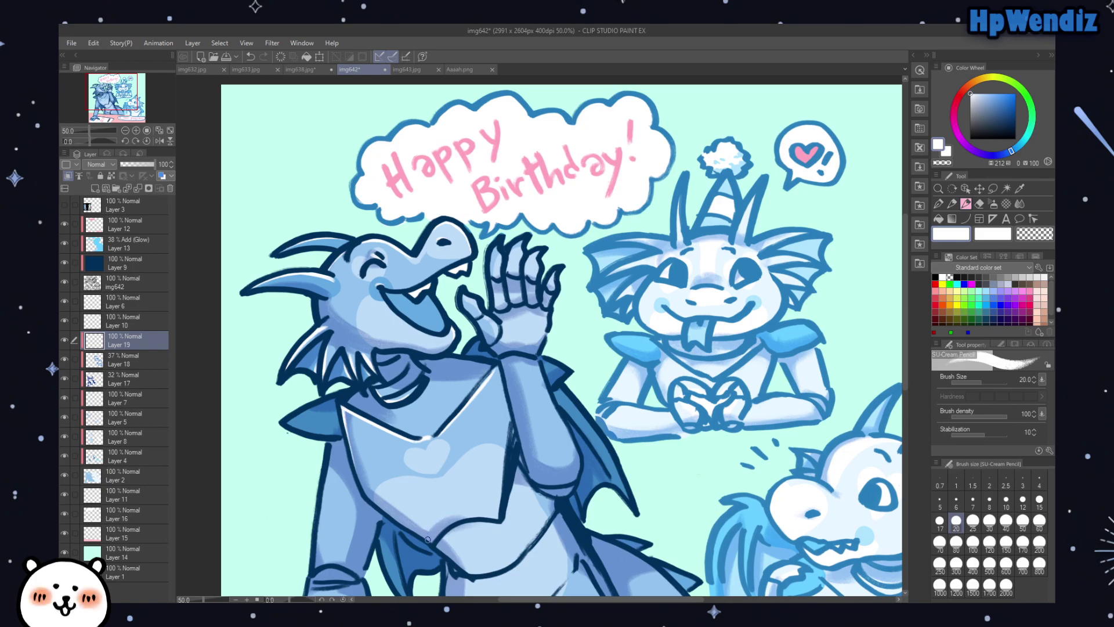
pyautogui.moveTo(433, 540); pyautogui.dragTo(459, 521)
pyautogui.moveTo(452, 559); pyautogui.dragTo(487, 572)
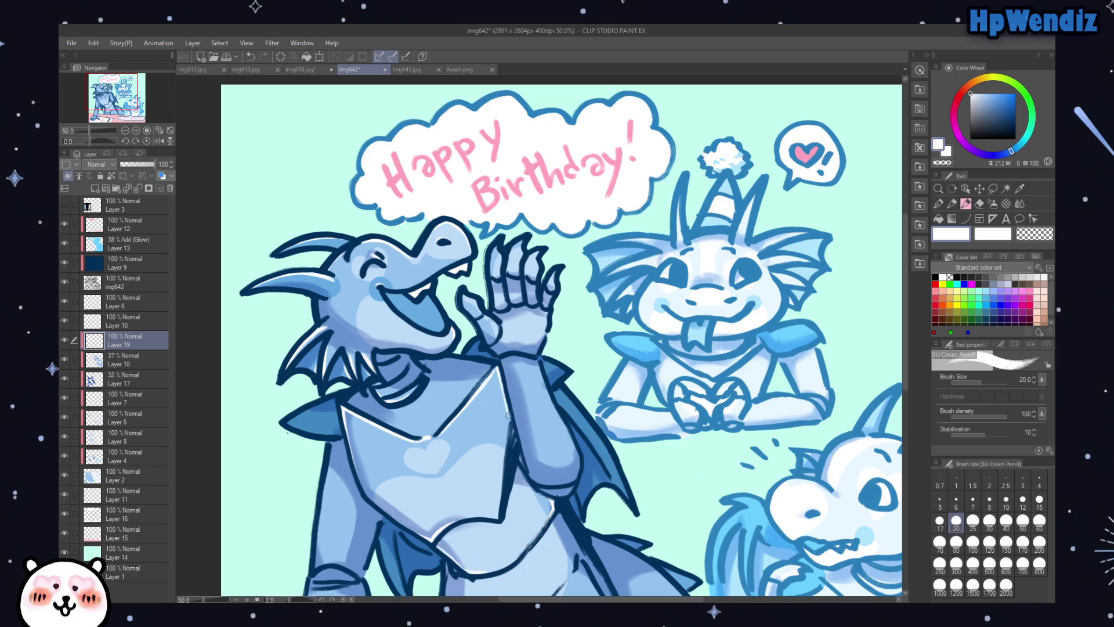
# Step: Highlight the large dragon's shoulders, shoulder spike and raised forearm in white, undoing the stray stroke
pyautogui.moveTo(447, 358); pyautogui.dragTo(488, 369)
pyautogui.moveTo(293, 414)
pyautogui.mouseDown()
pyautogui.moveTo(339, 402)
pyautogui.moveTo(314, 433)
pyautogui.mouseUp()
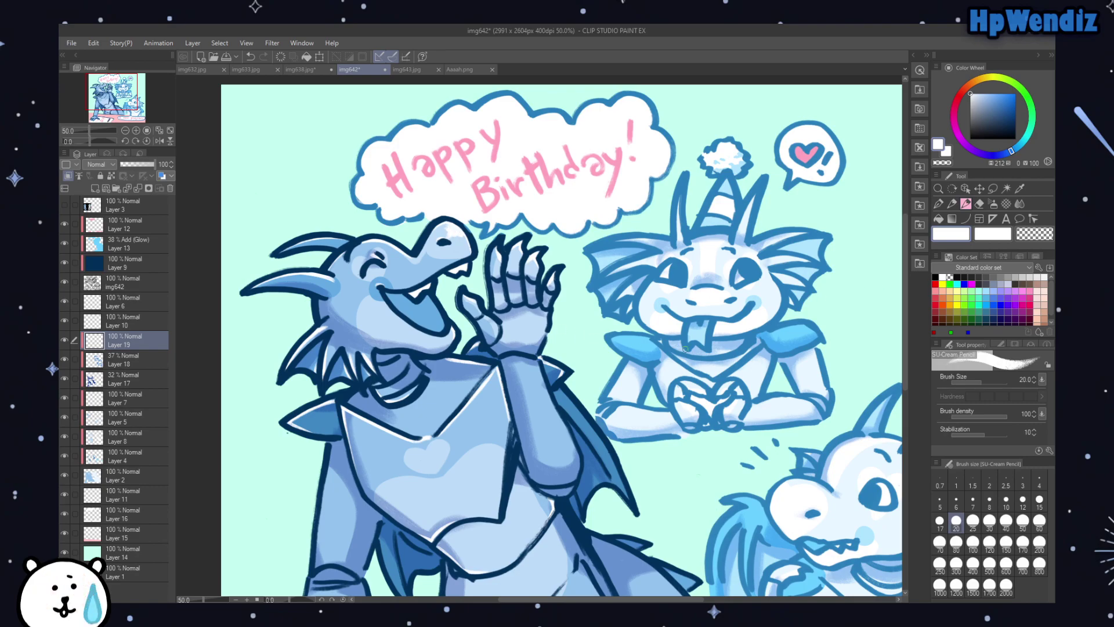
pyautogui.moveTo(907, 298)
pyautogui.mouseDown()
pyautogui.moveTo(913, 361)
pyautogui.moveTo(898, 341)
pyautogui.mouseUp()
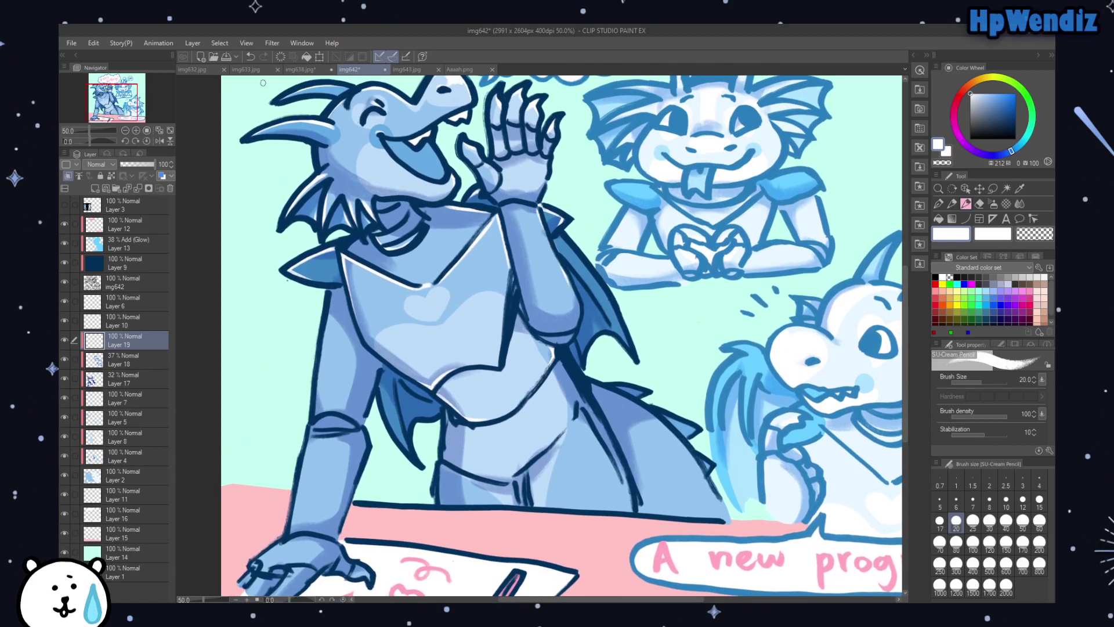
pyautogui.click(250, 57)
pyautogui.moveTo(539, 210); pyautogui.dragTo(569, 304)
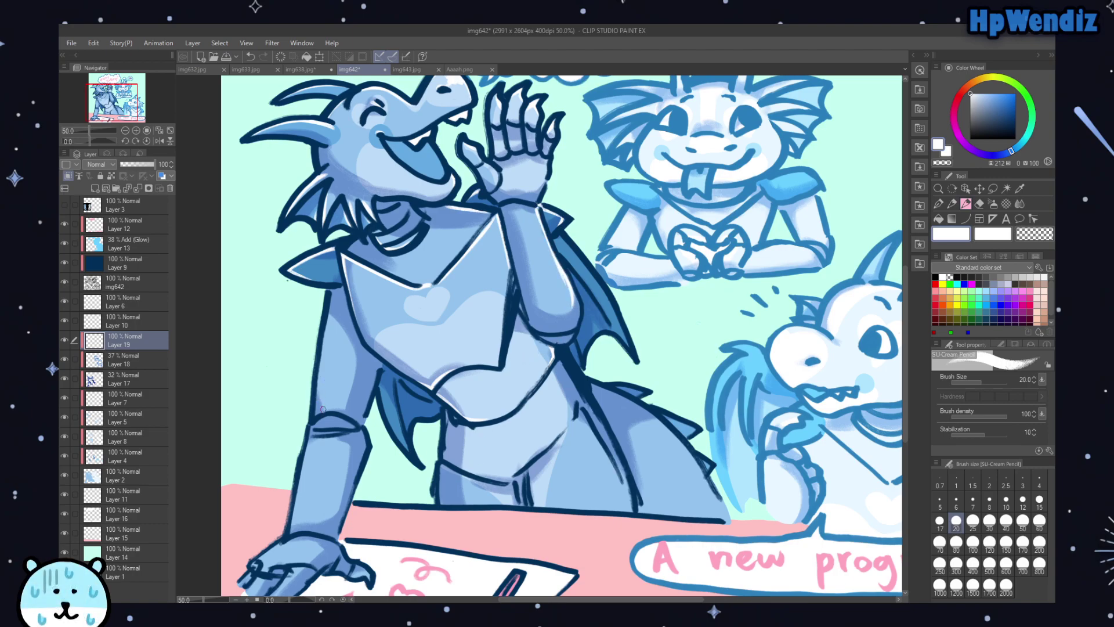
pyautogui.moveTo(322, 408)
pyautogui.mouseDown()
pyautogui.moveTo(323, 357)
pyautogui.moveTo(322, 407)
pyautogui.moveTo(347, 416)
pyautogui.moveTo(314, 410)
pyautogui.moveTo(327, 322)
pyautogui.mouseUp()
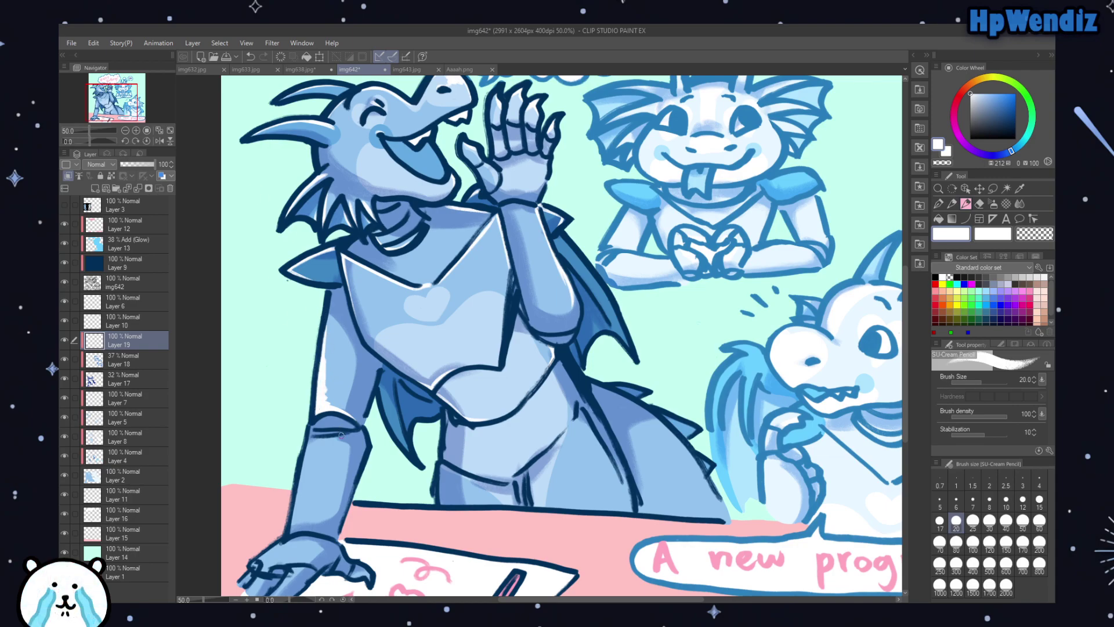
pyautogui.click(250, 57)
pyautogui.click(250, 57)
pyautogui.click(250, 56)
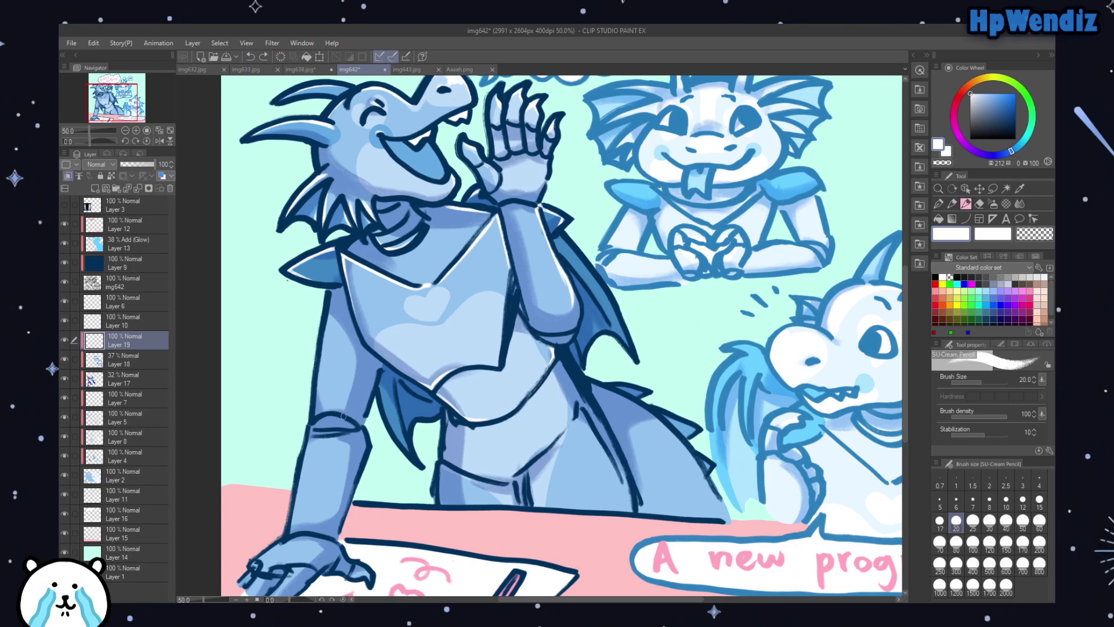
# Step: Highlight the upper arm, forearm and hand of the arm the large dragon leans on the table with in white
pyautogui.moveTo(321, 412); pyautogui.dragTo(329, 335)
pyautogui.moveTo(322, 411)
pyautogui.mouseDown()
pyautogui.moveTo(352, 419)
pyautogui.moveTo(361, 449)
pyautogui.moveTo(374, 384)
pyautogui.mouseUp()
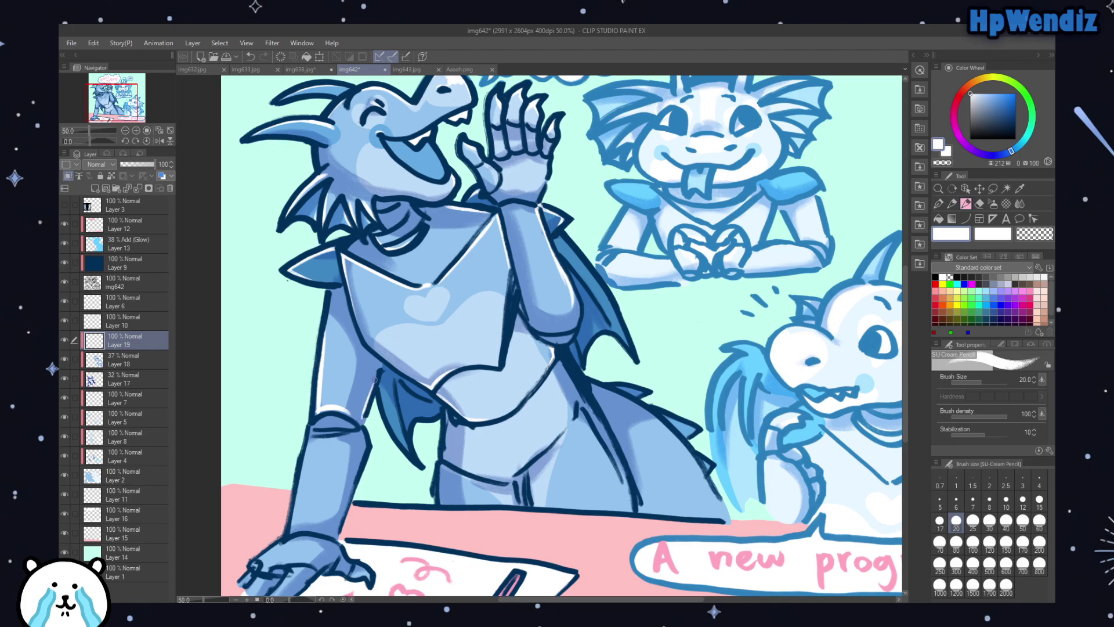
pyautogui.moveTo(314, 435)
pyautogui.mouseDown()
pyautogui.moveTo(351, 434)
pyautogui.moveTo(293, 534)
pyautogui.mouseUp()
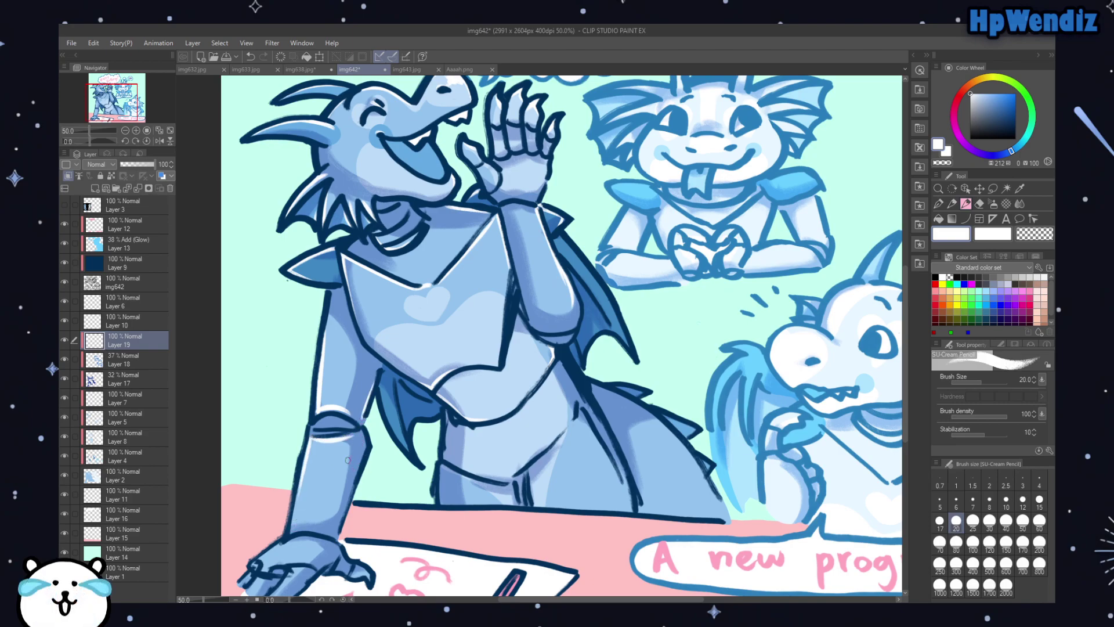
pyautogui.moveTo(355, 437); pyautogui.dragTo(336, 548)
pyautogui.click(418, 598)
pyautogui.moveTo(529, 599); pyautogui.dragTo(688, 599)
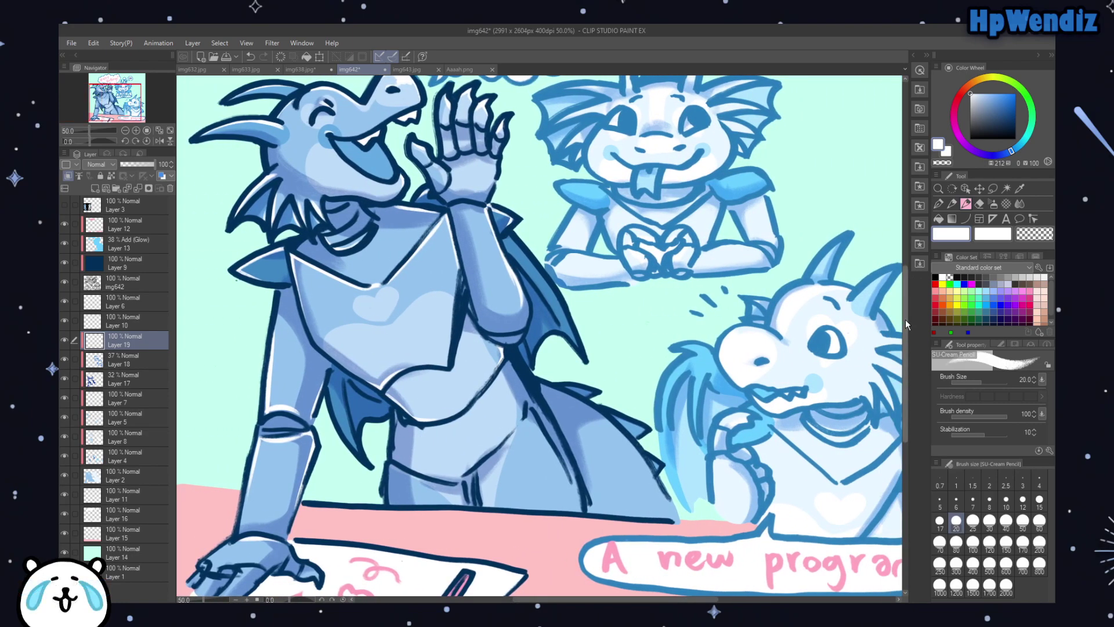
pyautogui.moveTo(906, 324); pyautogui.dragTo(907, 358)
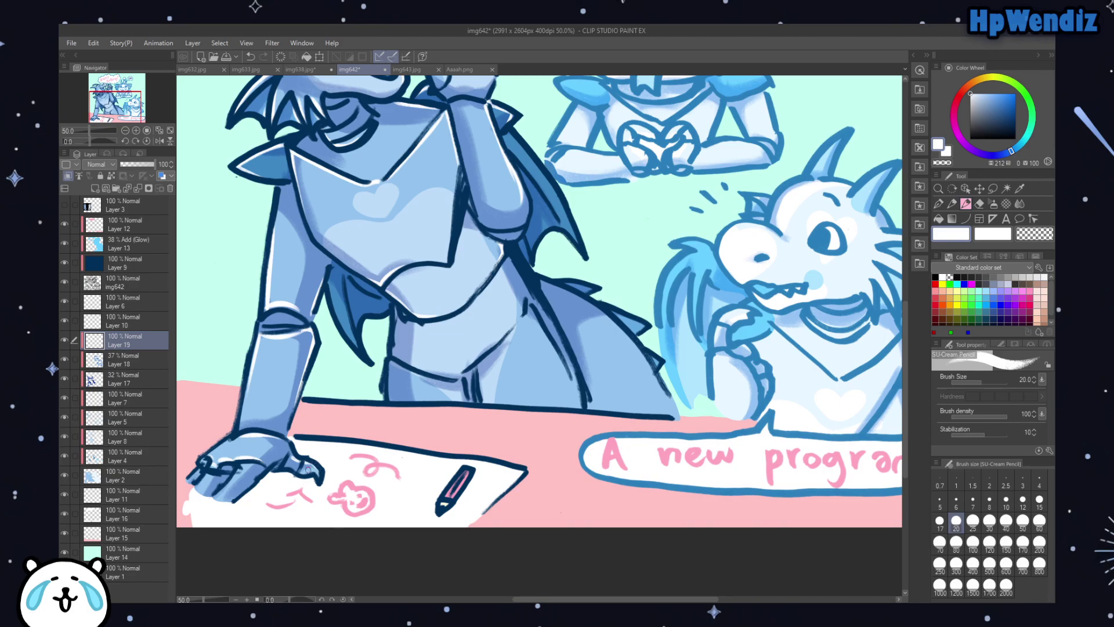
pyautogui.moveTo(232, 500); pyautogui.dragTo(273, 471)
# Step: Highlight the large dragon's hip, tail edge, tail spines and the wing behind the raised arm in white, redoing the first tail stroke
pyautogui.moveTo(114, 115); pyautogui.dragTo(122, 99)
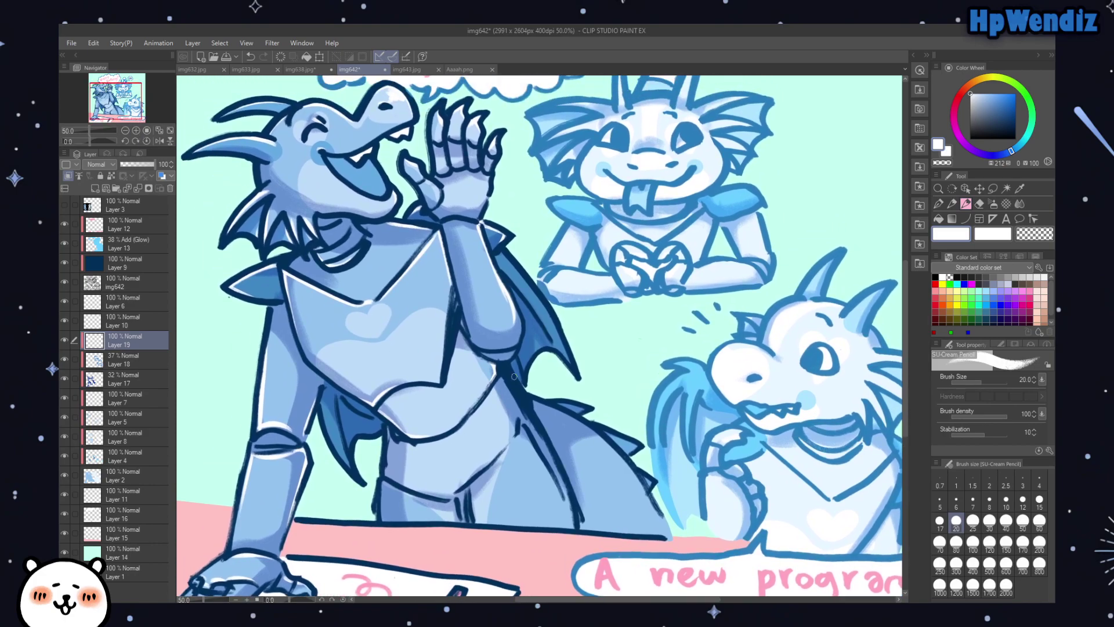
pyautogui.moveTo(500, 376); pyautogui.dragTo(571, 520)
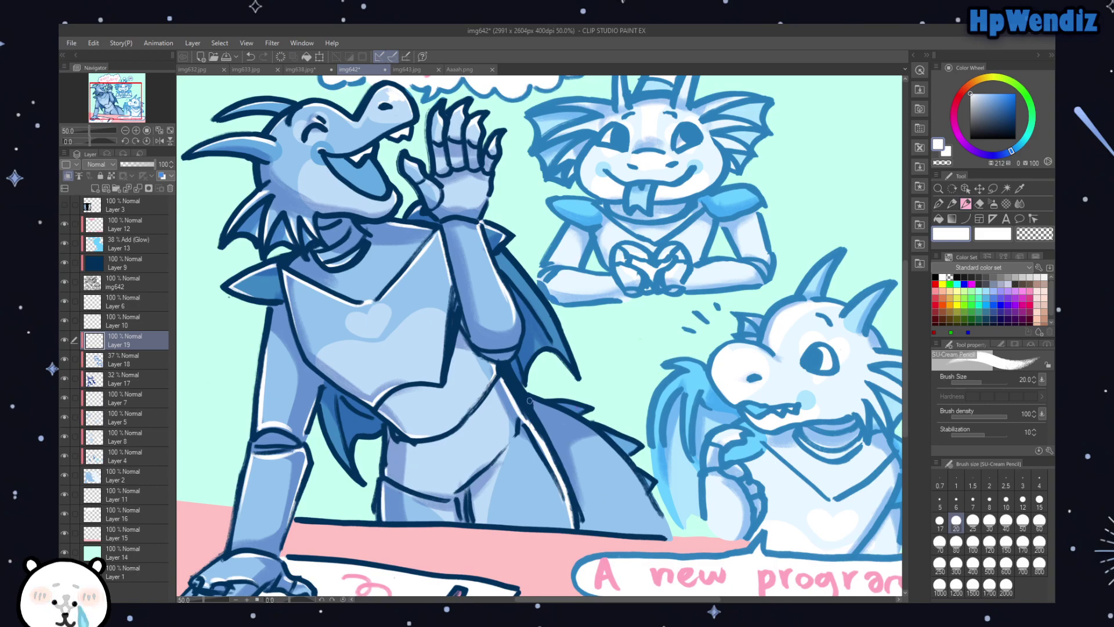
pyautogui.moveTo(530, 399); pyautogui.dragTo(629, 477)
pyautogui.hotkey('ctrl', 'z')
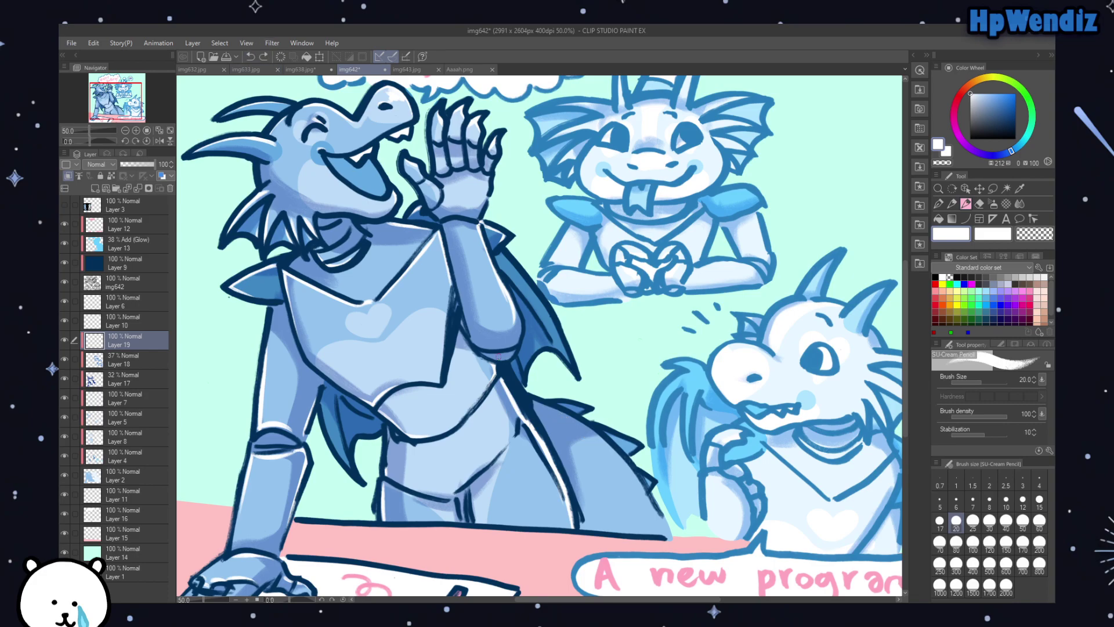
pyautogui.moveTo(527, 398)
pyautogui.mouseDown()
pyautogui.moveTo(625, 463)
pyautogui.moveTo(641, 490)
pyautogui.mouseUp()
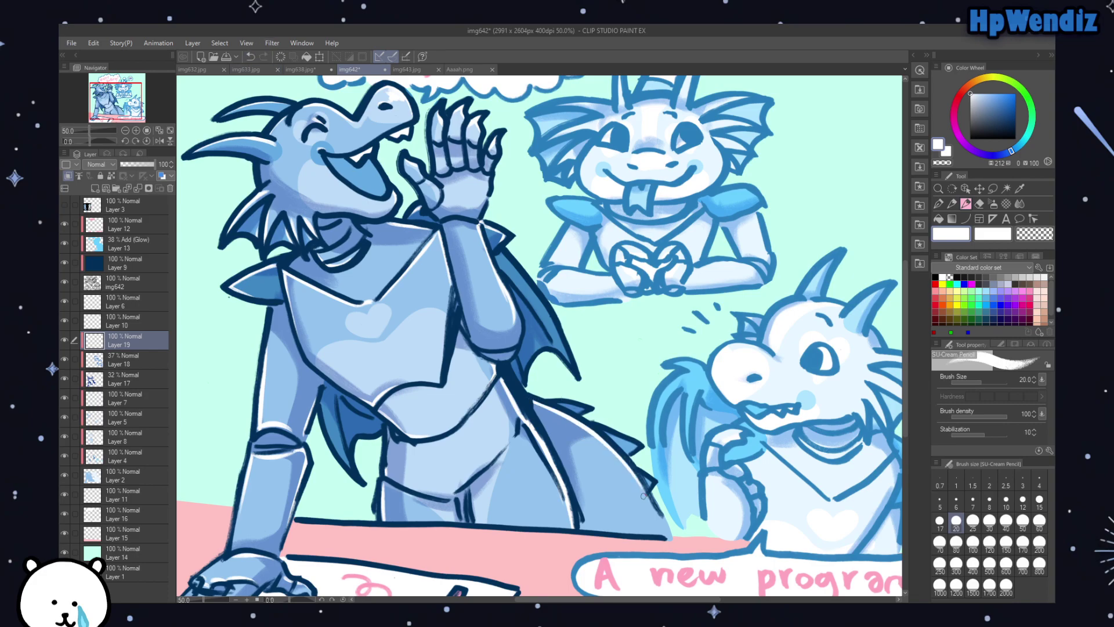
pyautogui.moveTo(556, 400); pyautogui.dragTo(589, 413)
pyautogui.moveTo(502, 253); pyautogui.dragTo(550, 315)
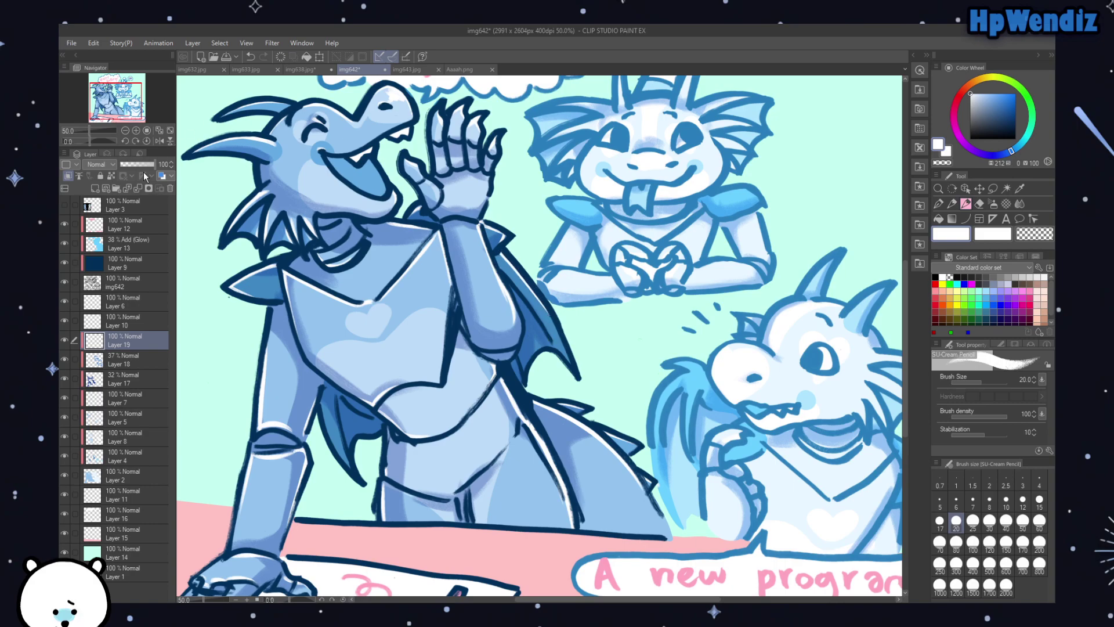
# Step: Highlight the shoulder pads and ear fins of the dragon in the party hat in white, undoing the last stray stroke
pyautogui.moveTo(129, 112); pyautogui.dragTo(139, 108)
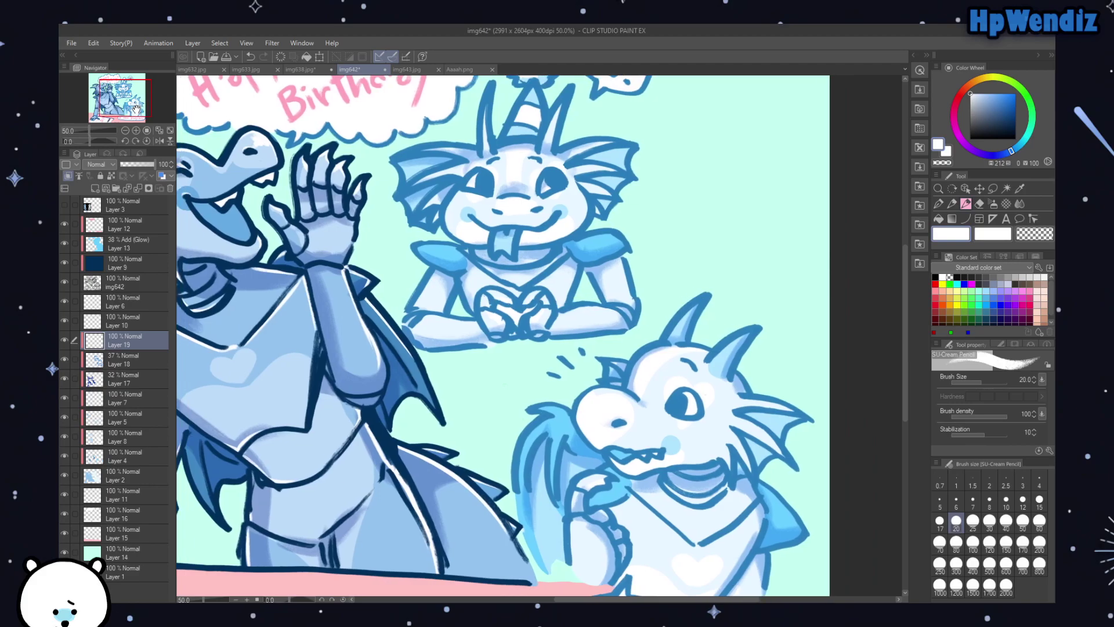
pyautogui.moveTo(420, 248); pyautogui.dragTo(460, 255)
pyautogui.moveTo(576, 244); pyautogui.dragTo(623, 247)
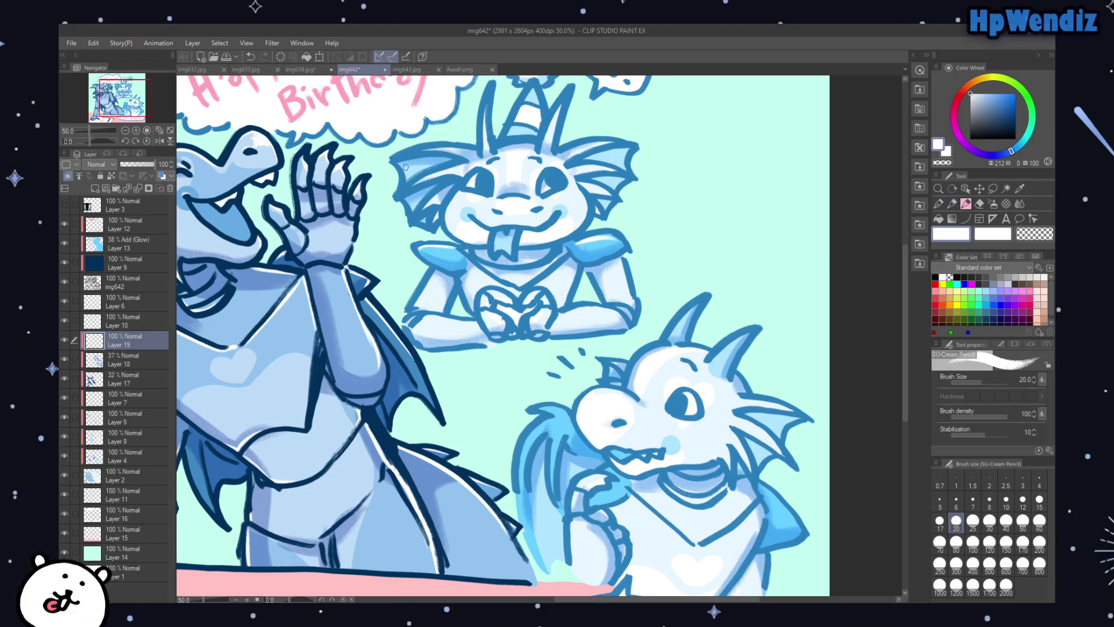
pyautogui.moveTo(406, 180); pyautogui.dragTo(475, 151)
pyautogui.moveTo(560, 153); pyautogui.dragTo(594, 144)
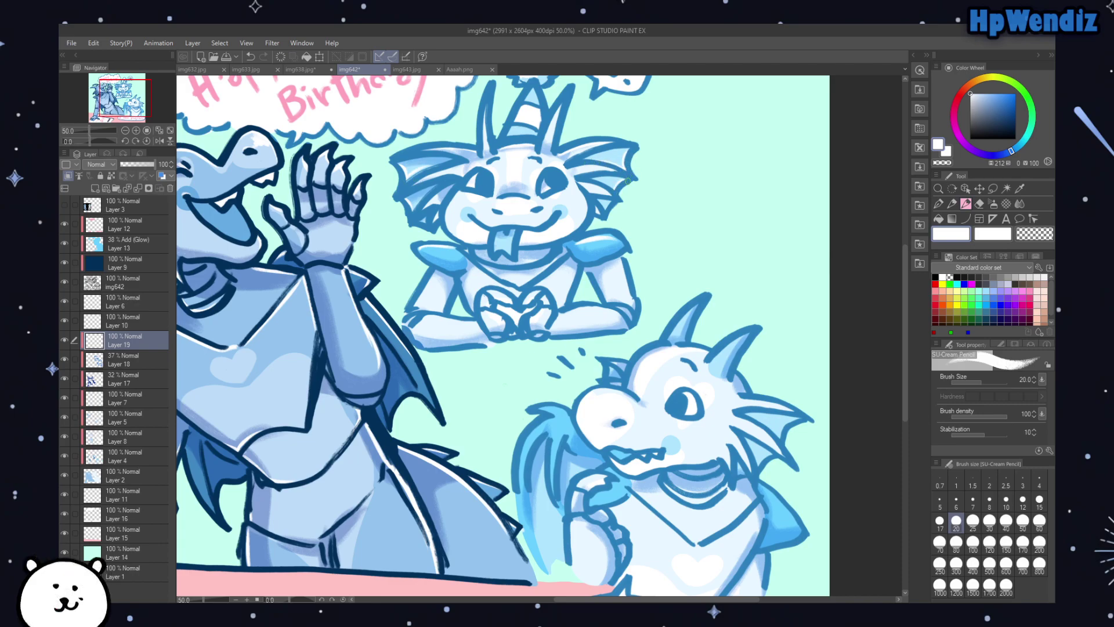
pyautogui.moveTo(610, 202); pyautogui.dragTo(605, 212)
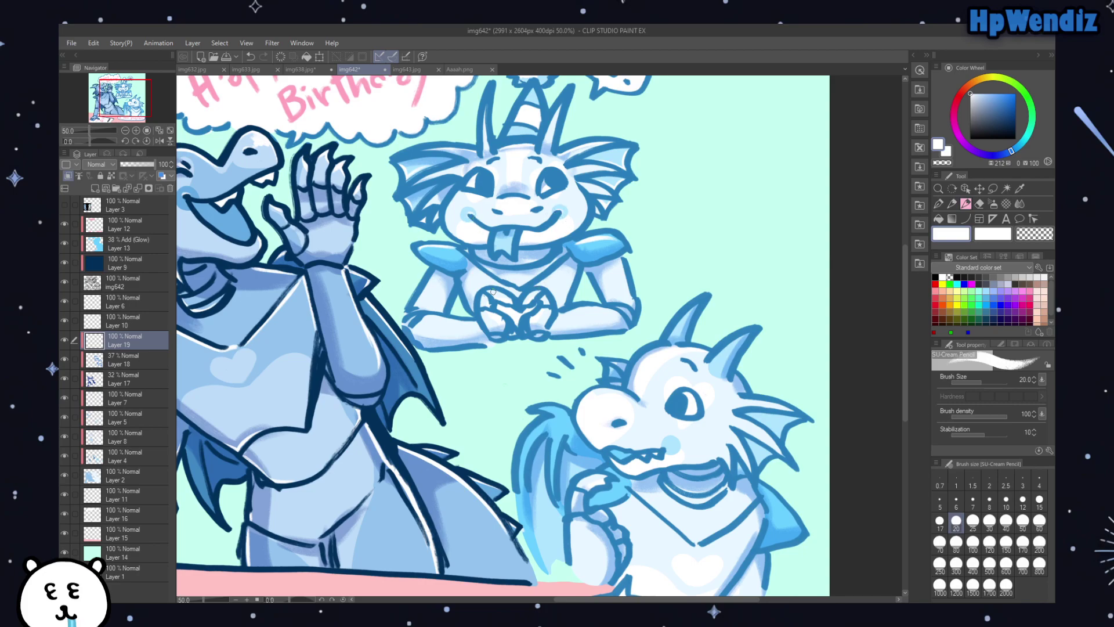
pyautogui.click(251, 59)
# Step: Highlight the wing and both horns of the dragon above the "A new program?" bubble in white, undoing the stray ear fin stroke
pyautogui.moveTo(523, 447); pyautogui.dragTo(567, 413)
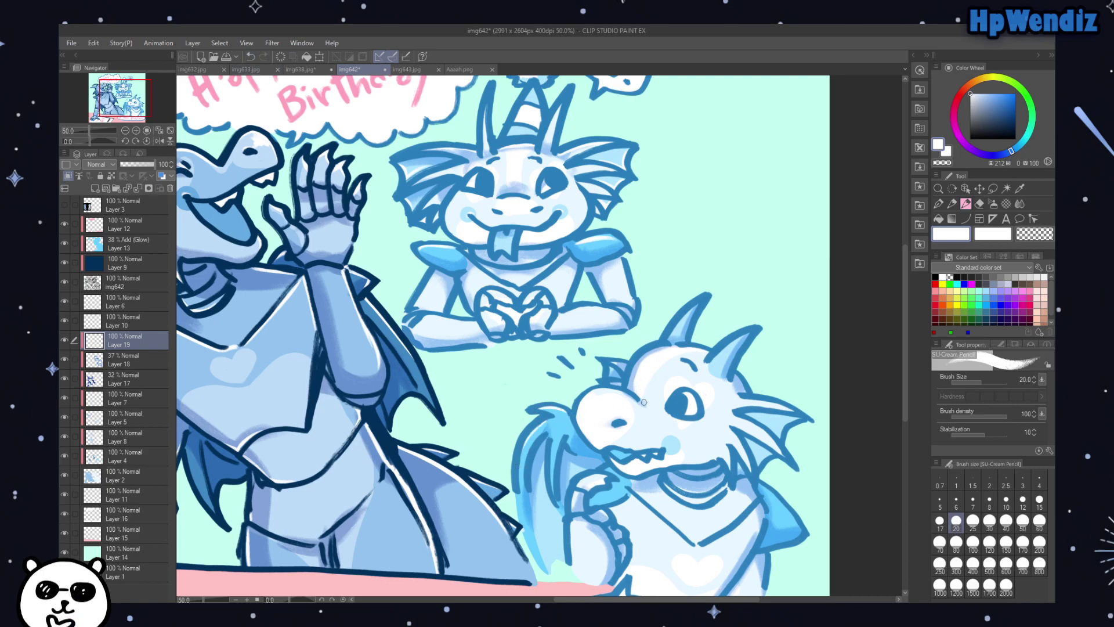
pyautogui.moveTo(713, 360); pyautogui.dragTo(758, 334)
pyautogui.moveTo(681, 340)
pyautogui.mouseDown()
pyautogui.moveTo(674, 332)
pyautogui.moveTo(698, 305)
pyautogui.mouseUp()
pyautogui.moveTo(752, 415); pyautogui.dragTo(798, 421)
pyautogui.click(250, 57)
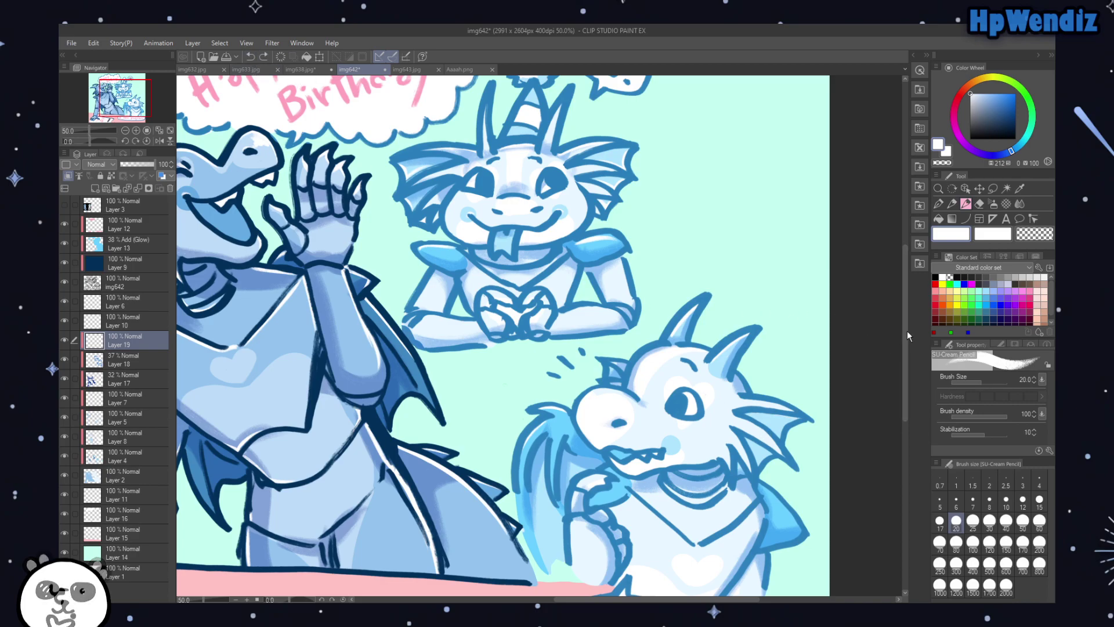
# Step: Highlight the ear fins and the shoulder fin behind the same dragon's back in white, comparing strokes with undo and redo
pyautogui.moveTo(906, 335); pyautogui.dragTo(922, 377)
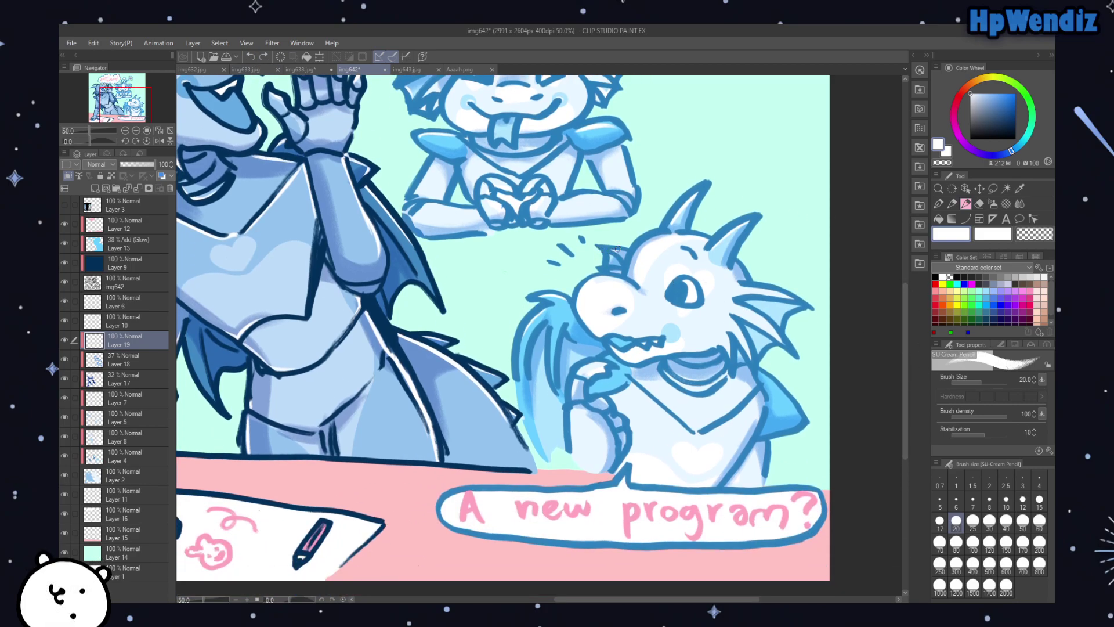
pyautogui.moveTo(615, 249); pyautogui.dragTo(622, 252)
pyautogui.click(251, 54)
pyautogui.click(253, 57)
pyautogui.click(263, 56)
pyautogui.click(250, 56)
pyautogui.click(264, 56)
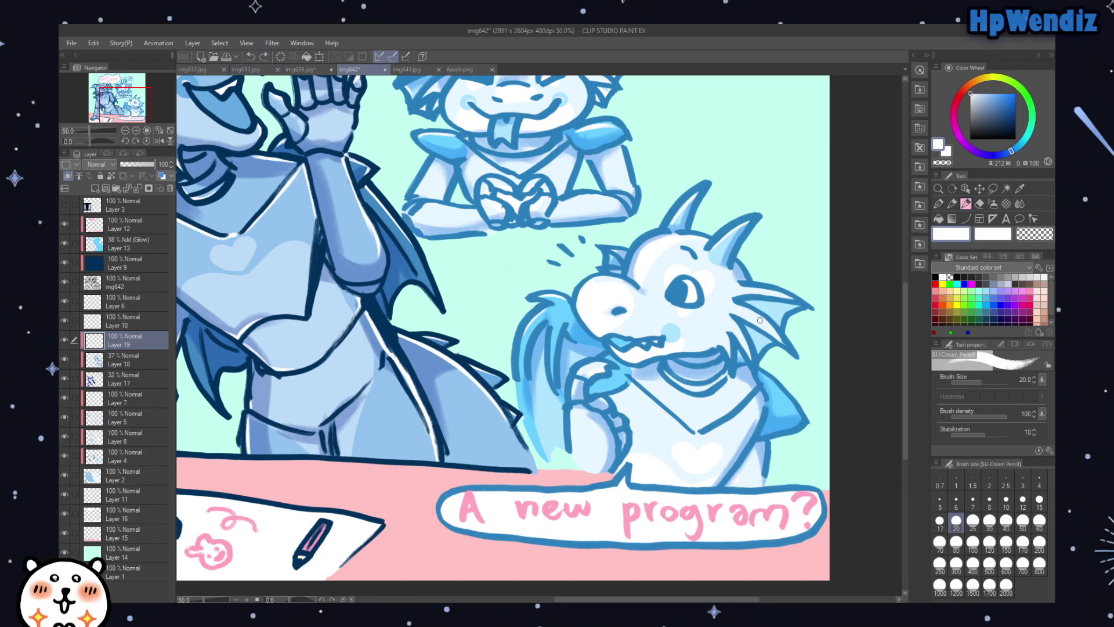
pyautogui.moveTo(746, 328)
pyautogui.mouseDown()
pyautogui.moveTo(769, 344)
pyautogui.moveTo(774, 308)
pyautogui.moveTo(748, 300)
pyautogui.moveTo(804, 309)
pyautogui.mouseUp()
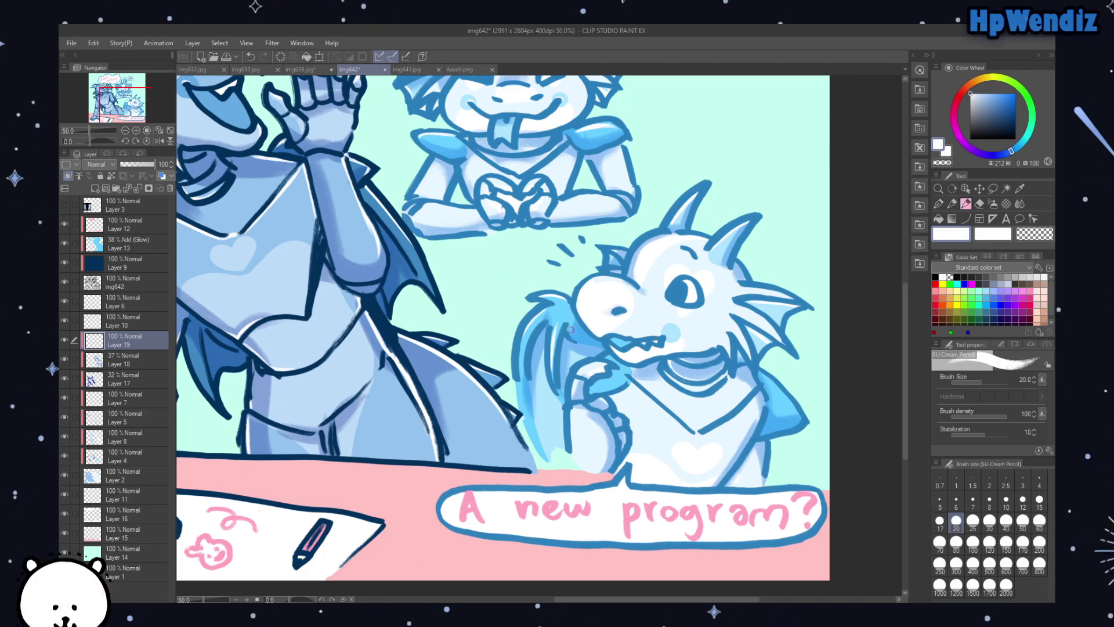
pyautogui.moveTo(767, 377); pyautogui.dragTo(803, 418)
# Step: Set the white highlight layer to Add (Glow) at 29% opacity and add a new layer above it
pyautogui.click(129, 95)
pyautogui.moveTo(130, 94); pyautogui.dragTo(123, 86)
pyautogui.click(169, 132)
pyautogui.click(106, 164)
pyautogui.click(106, 283)
pyautogui.moveTo(153, 165); pyautogui.dragTo(134, 169)
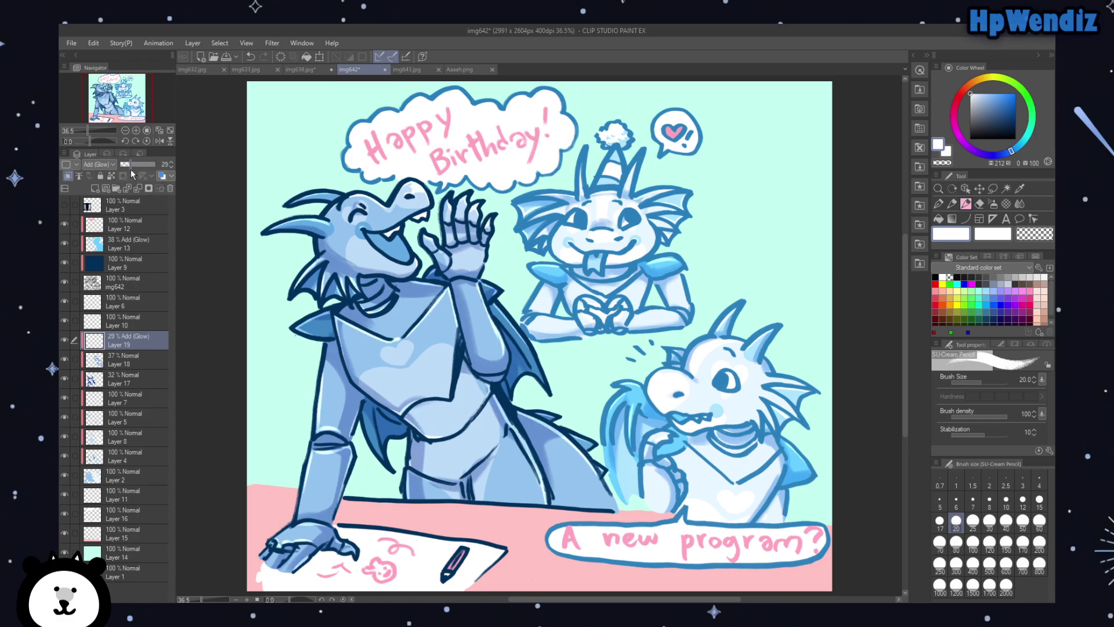
pyautogui.click(95, 188)
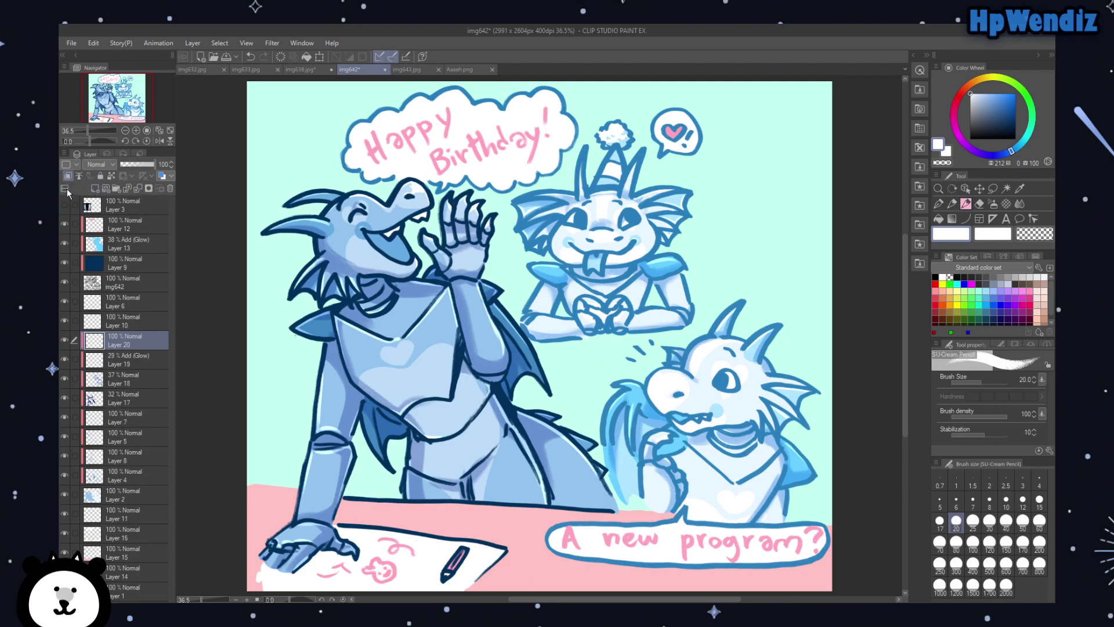
# Step: Airbrush soft white glow over the large waving dragon's head, arms and body on Layer 20 with the Soft airbrush at size 600
pyautogui.click(993, 203)
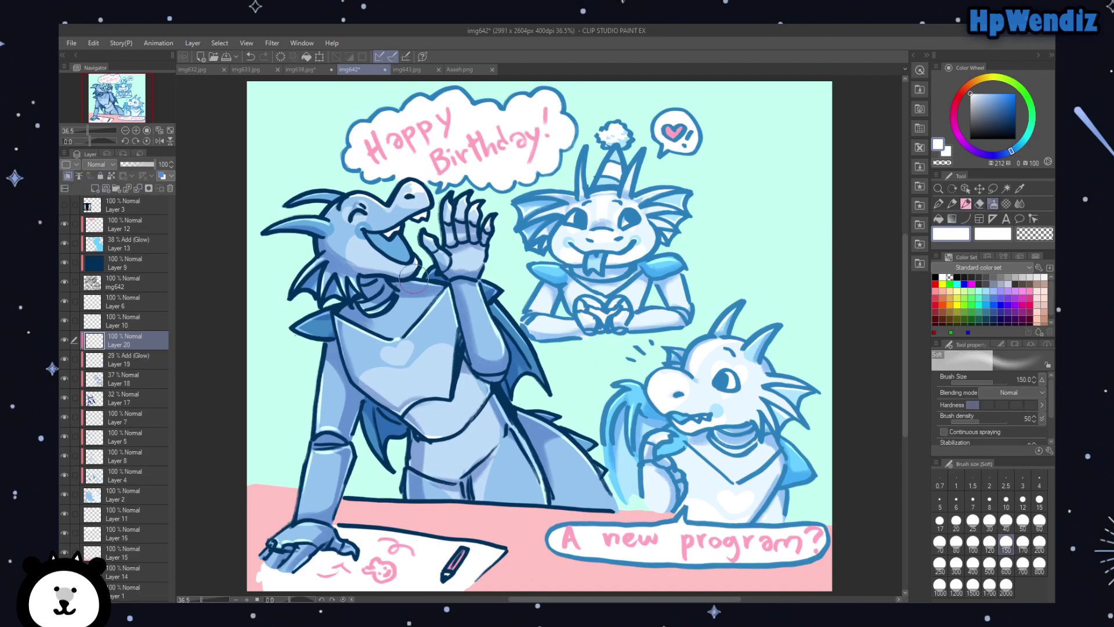
pyautogui.click(956, 563)
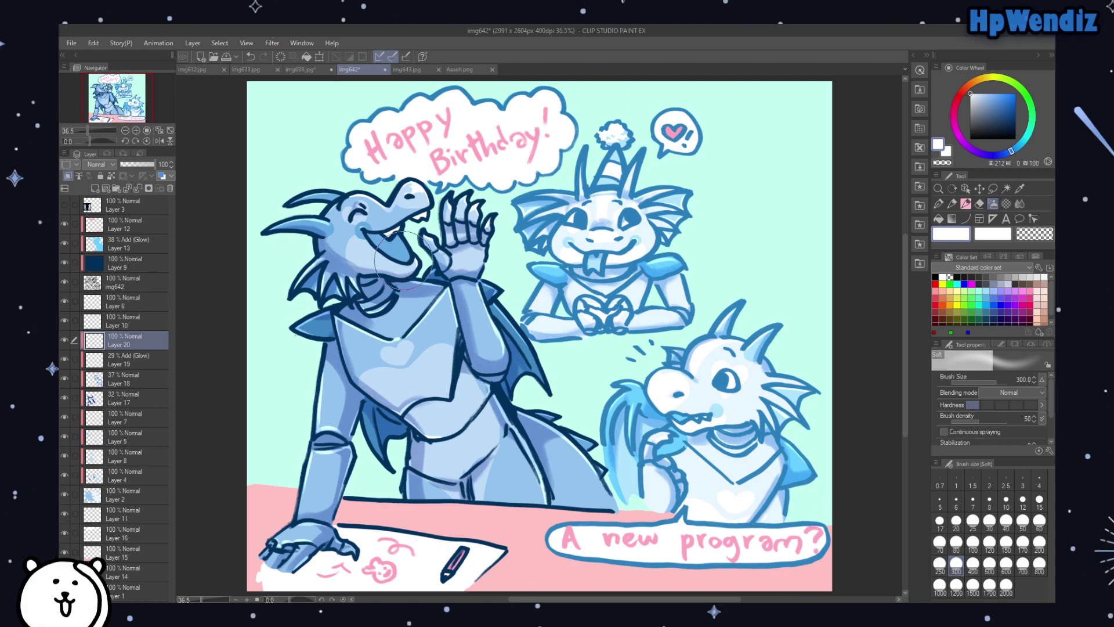
pyautogui.click(1006, 562)
pyautogui.moveTo(442, 224)
pyautogui.mouseDown()
pyautogui.moveTo(383, 226)
pyautogui.moveTo(440, 234)
pyautogui.moveTo(428, 211)
pyautogui.moveTo(499, 354)
pyautogui.moveTo(451, 376)
pyautogui.moveTo(447, 345)
pyautogui.moveTo(415, 376)
pyautogui.moveTo(377, 482)
pyautogui.moveTo(337, 498)
pyautogui.moveTo(336, 425)
pyautogui.moveTo(335, 524)
pyautogui.moveTo(349, 457)
pyautogui.moveTo(319, 452)
pyautogui.mouseUp()
pyautogui.moveTo(566, 451)
pyautogui.mouseDown()
pyautogui.moveTo(598, 505)
pyautogui.moveTo(531, 503)
pyautogui.moveTo(499, 539)
pyautogui.mouseUp()
pyautogui.moveTo(390, 358)
pyautogui.mouseDown()
pyautogui.moveTo(412, 412)
pyautogui.moveTo(487, 261)
pyautogui.moveTo(452, 331)
pyautogui.moveTo(486, 321)
pyautogui.mouseUp()
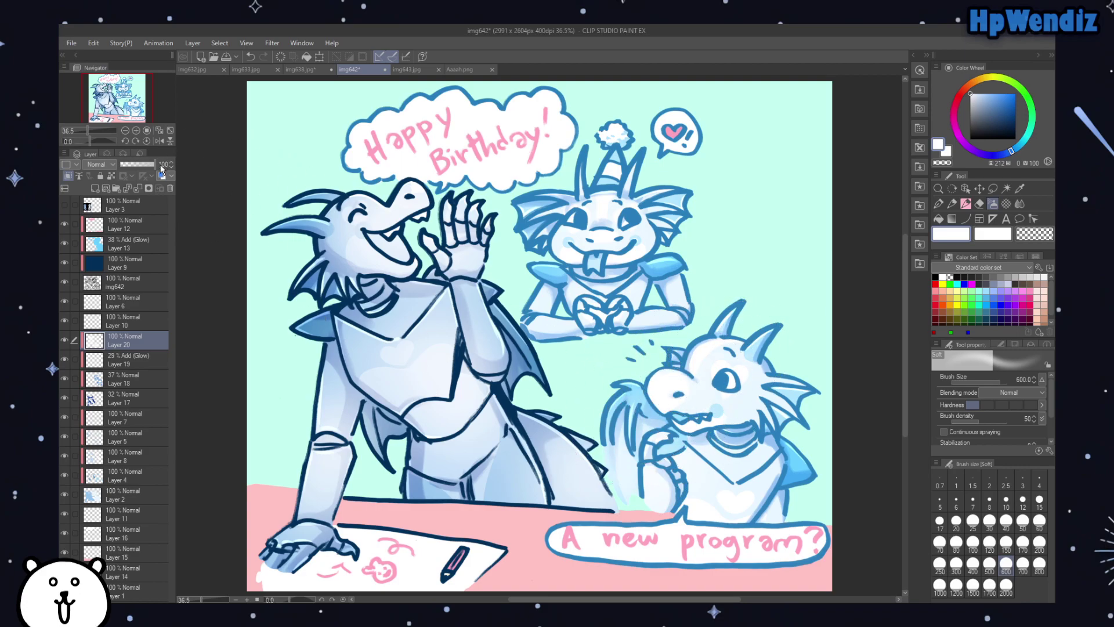
# Step: Set the airbrushed glow layer to Add (Glow) at 14% opacity, compare the art with and without it, and leave it hidden
pyautogui.click(103, 291)
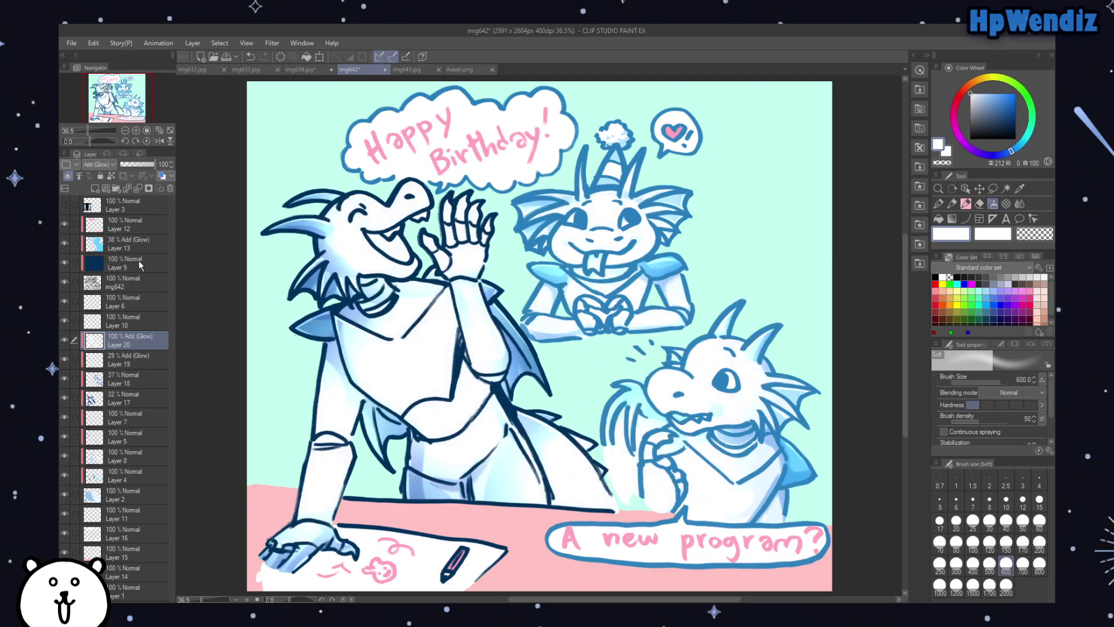
pyautogui.moveTo(129, 168)
pyautogui.mouseDown()
pyautogui.moveTo(110, 173)
pyautogui.moveTo(126, 173)
pyautogui.mouseUp()
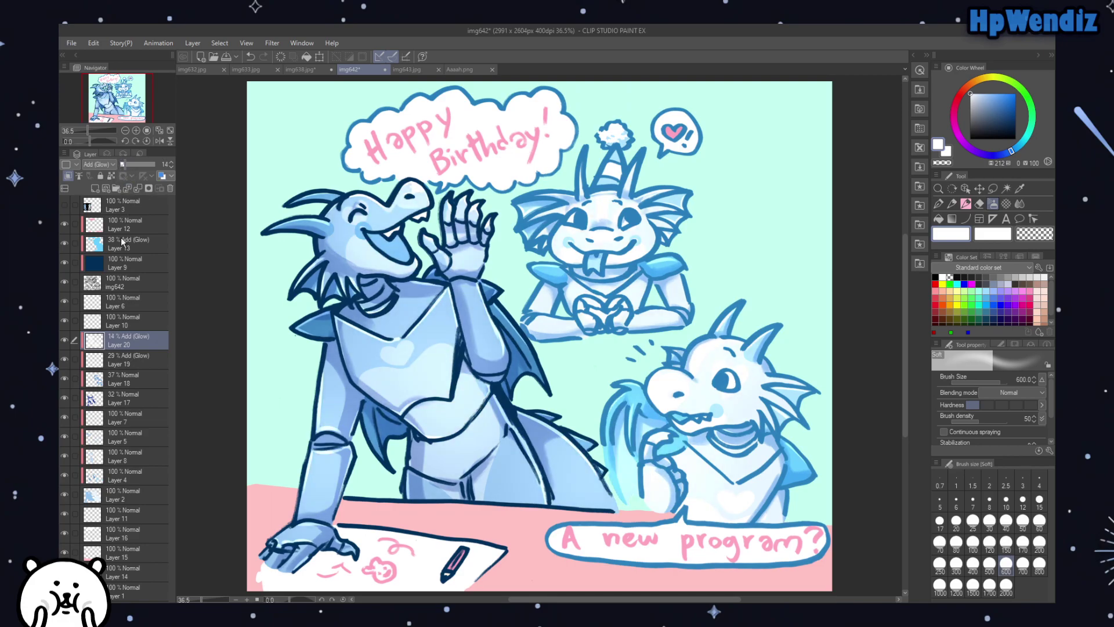
pyautogui.click(65, 339)
pyautogui.click(64, 339)
pyautogui.click(65, 340)
pyautogui.click(65, 340)
pyautogui.click(67, 340)
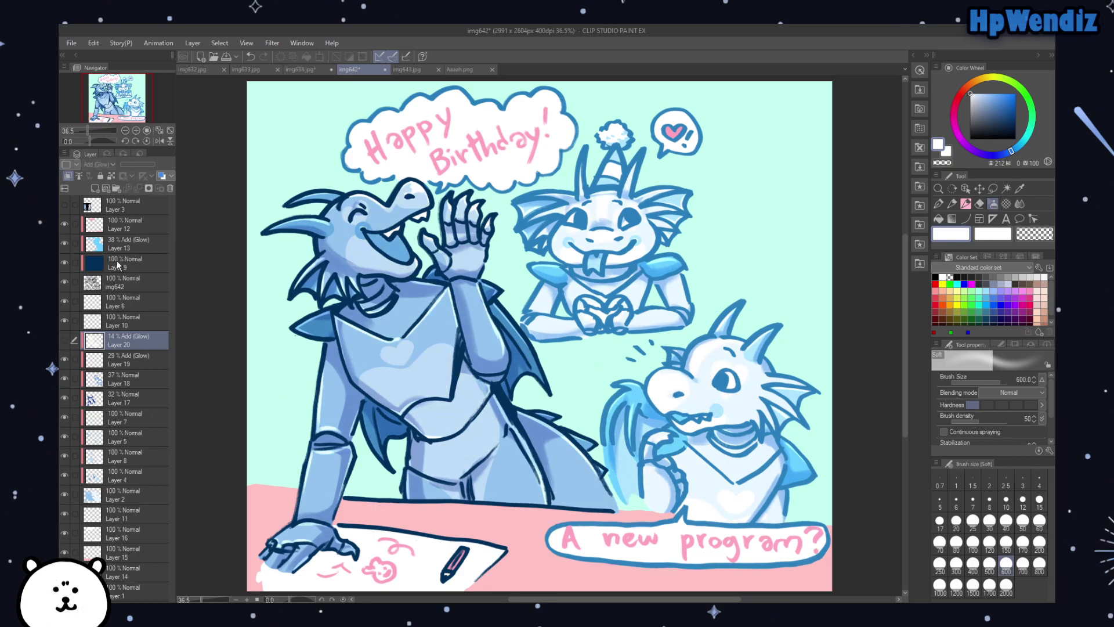
# Step: Check the line art without the dark blue colour of Layer 9, select that layer and save the drawing
pyautogui.click(67, 263)
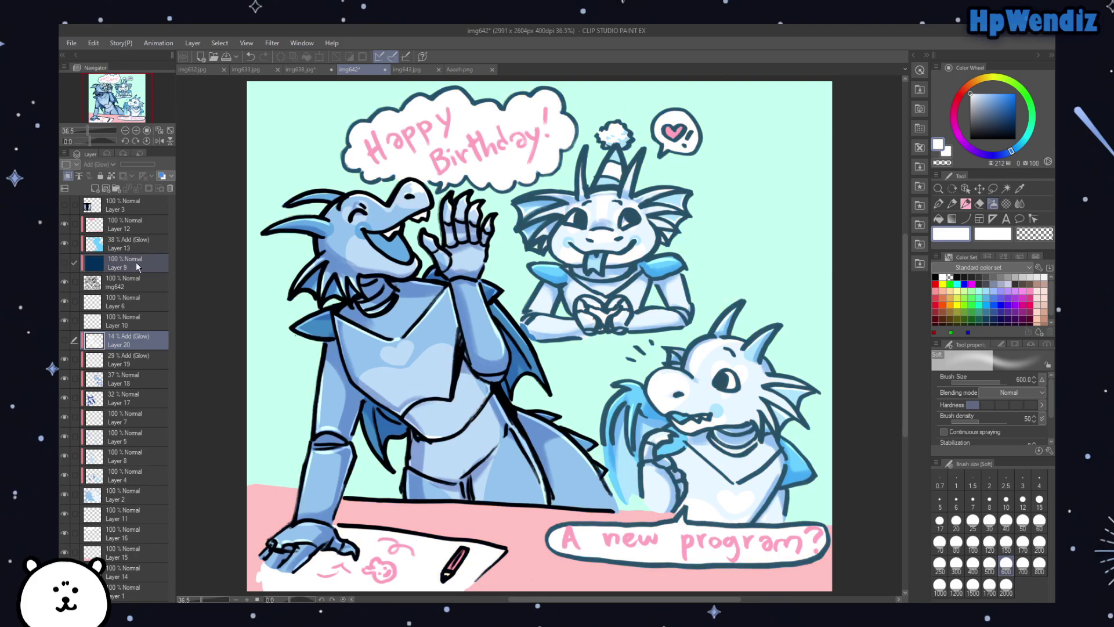
pyautogui.click(65, 264)
pyautogui.click(119, 269)
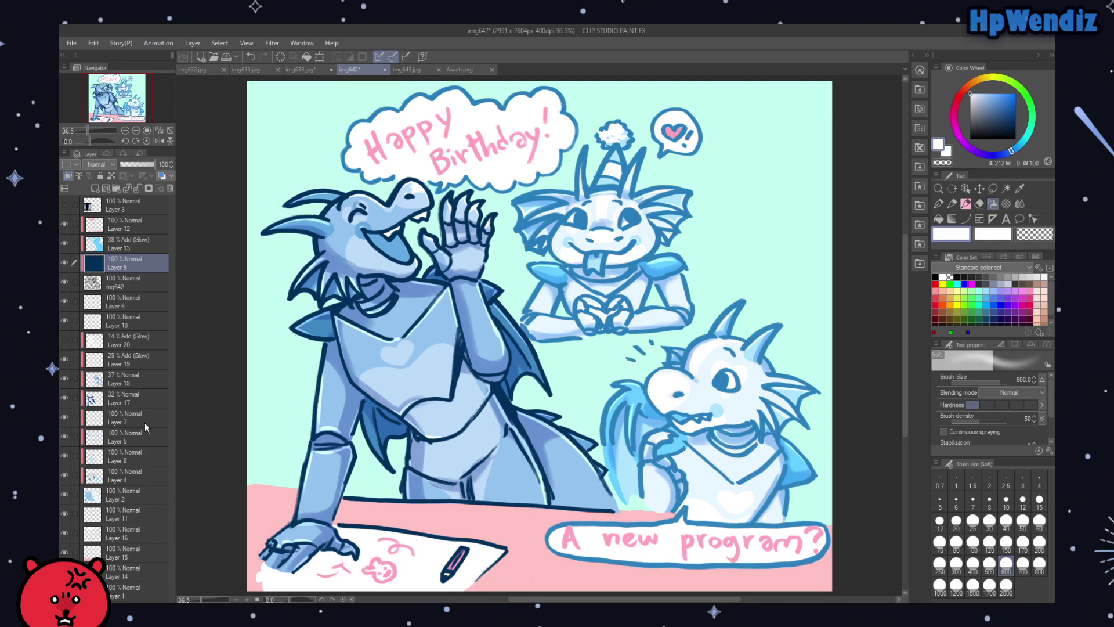
pyautogui.press('alt')
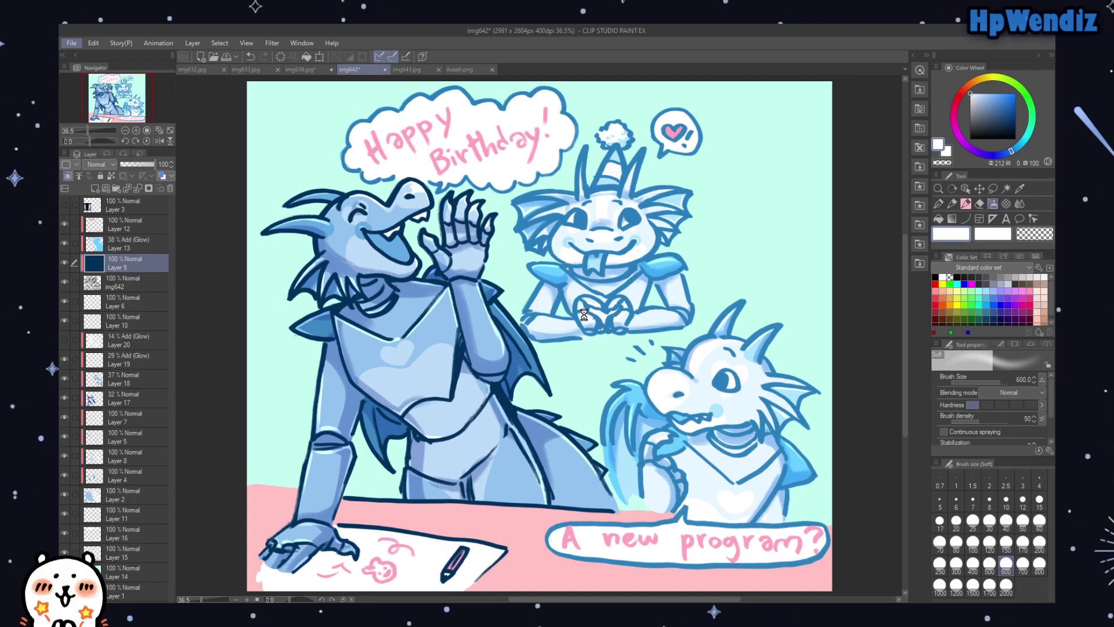
# Step: Inspect img642 up close, look at Aaaah.png and img638.jpg for comparison, and return to img642
pyautogui.scroll(3, 530, 273)
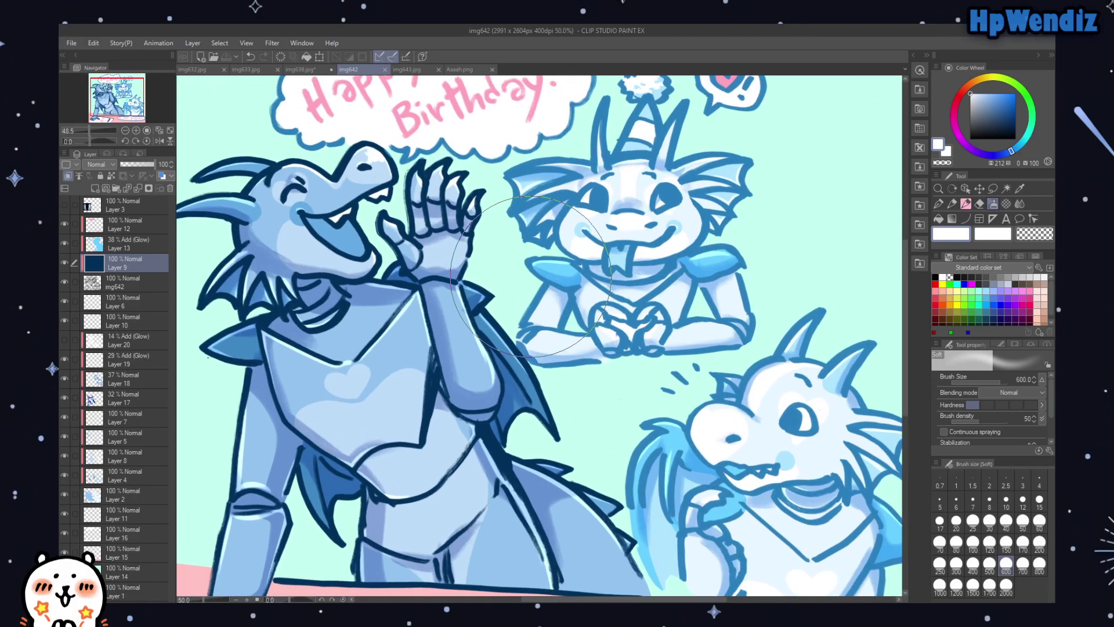
pyautogui.scroll(-1, 530, 276)
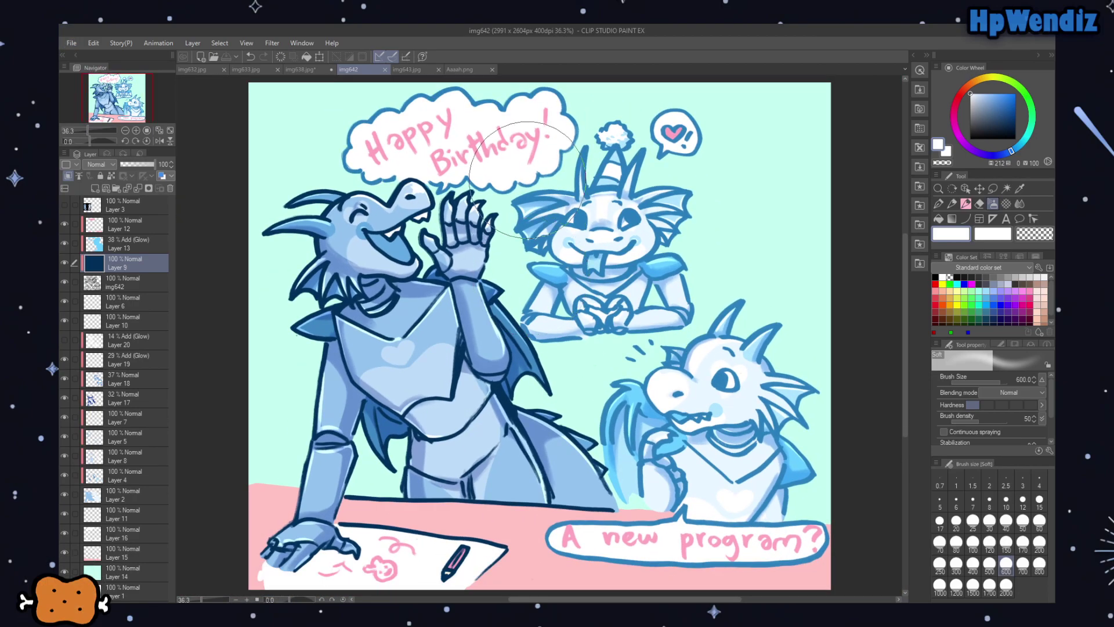
pyautogui.click(460, 70)
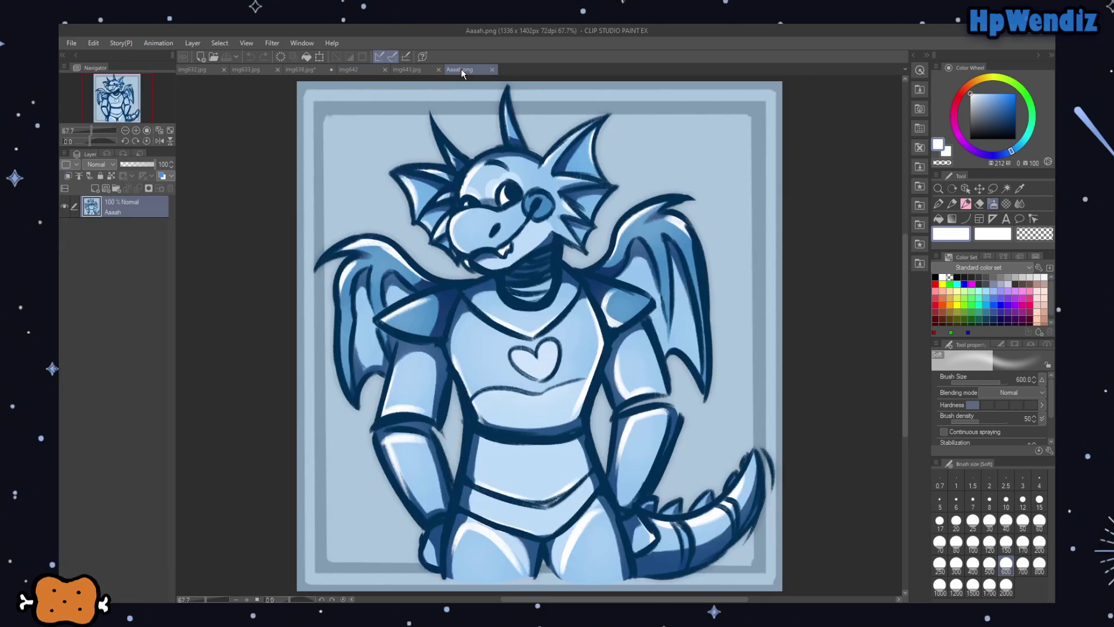
pyautogui.click(311, 70)
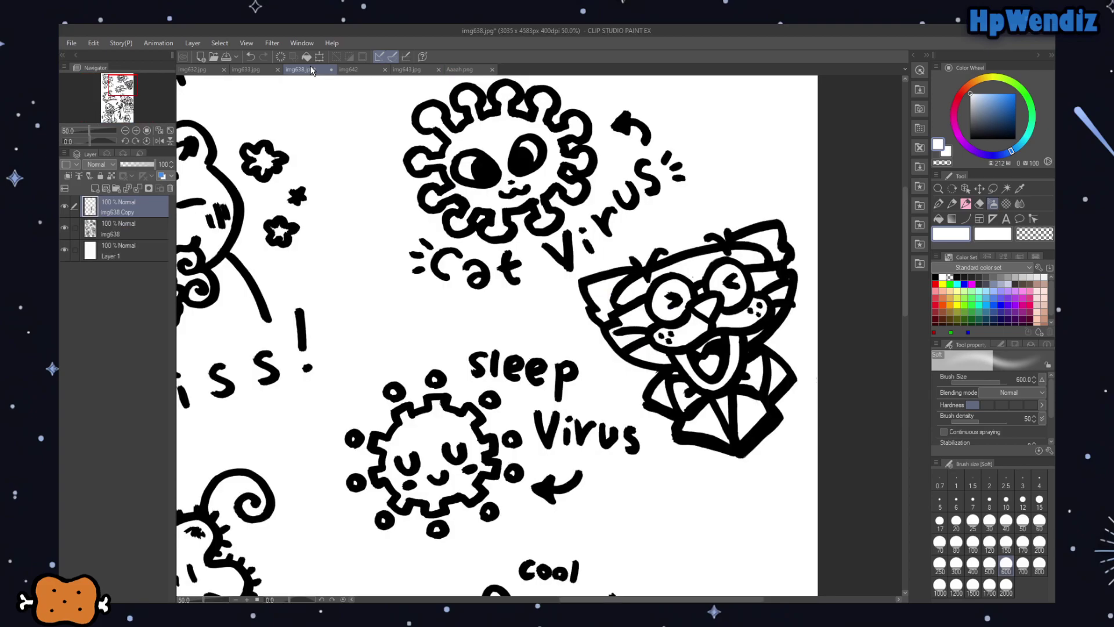
pyautogui.click(349, 68)
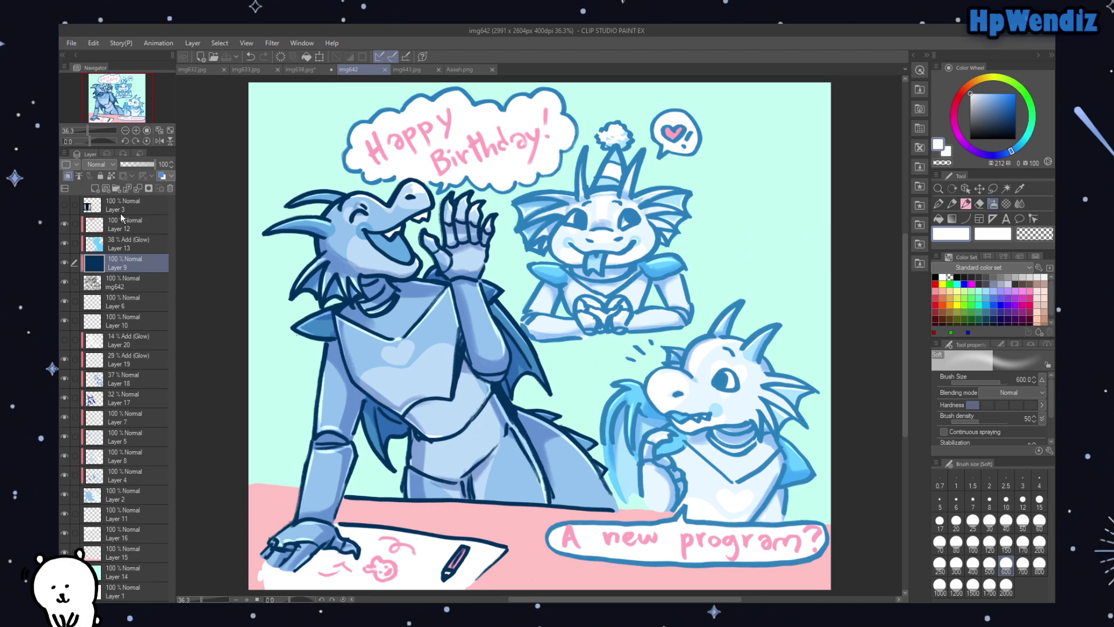
pyautogui.click(58, 98)
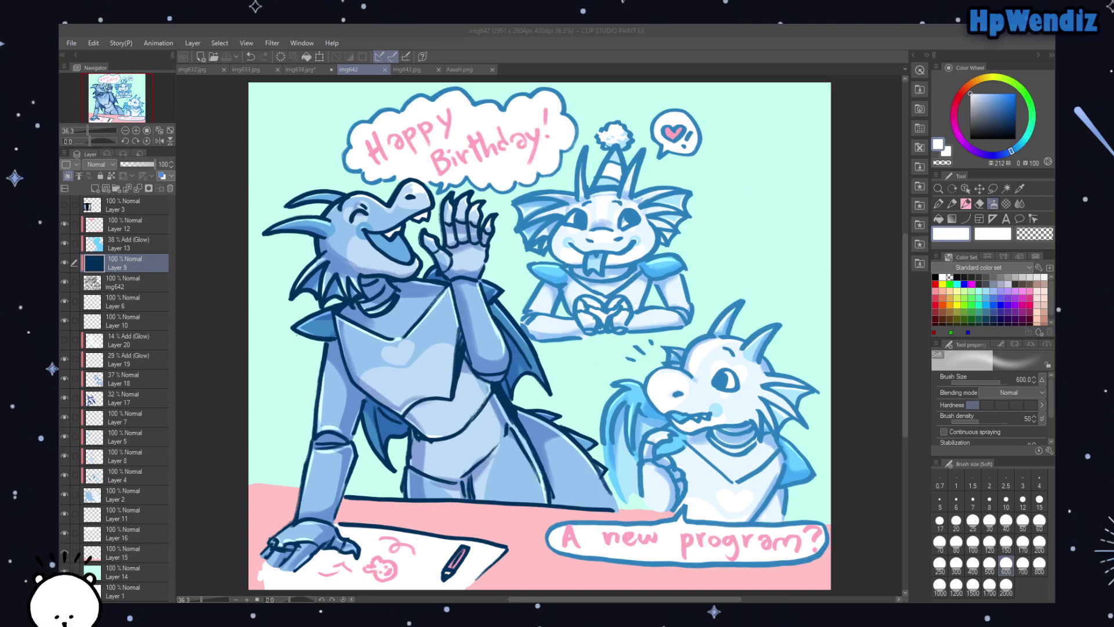
pyautogui.hotkey('alt', 'Tab')
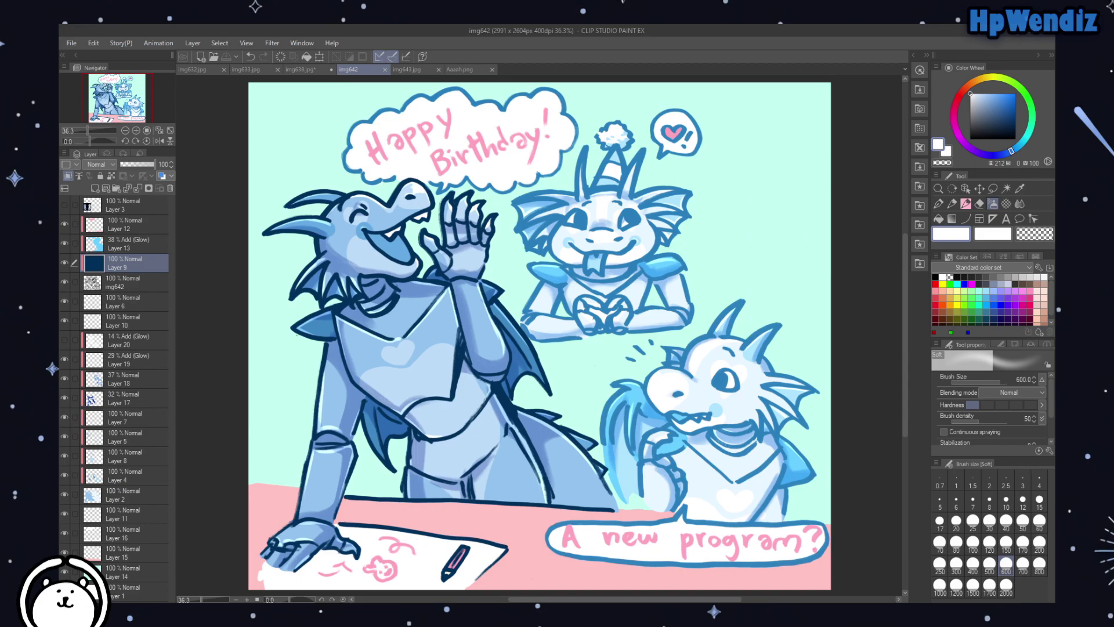
# Step: Compare the dragons with and without each highlight and shadow layer, from Layer 20 down to Layer 17
pyautogui.click(127, 299)
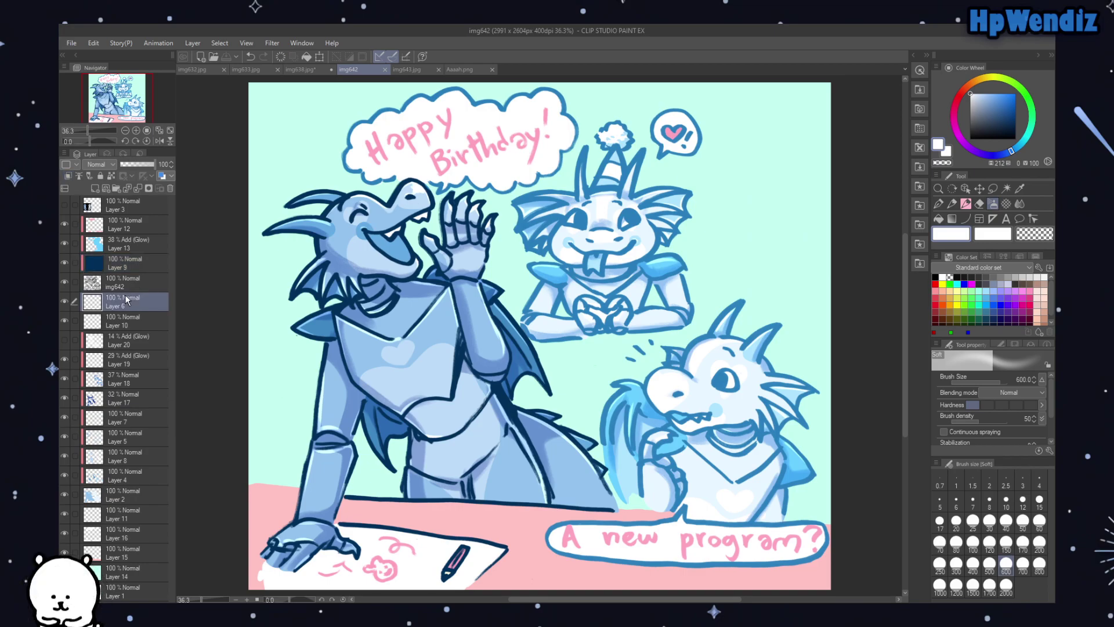
pyautogui.click(65, 360)
pyautogui.click(65, 360)
pyautogui.click(66, 339)
pyautogui.click(66, 340)
pyautogui.click(66, 381)
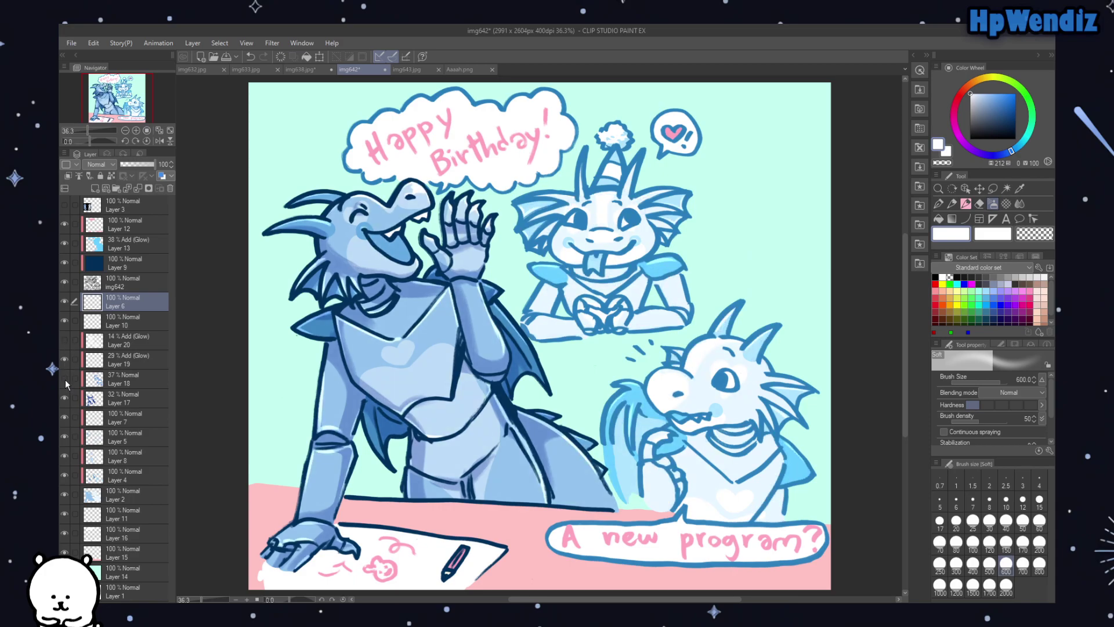
pyautogui.click(65, 380)
pyautogui.click(64, 396)
pyautogui.click(64, 396)
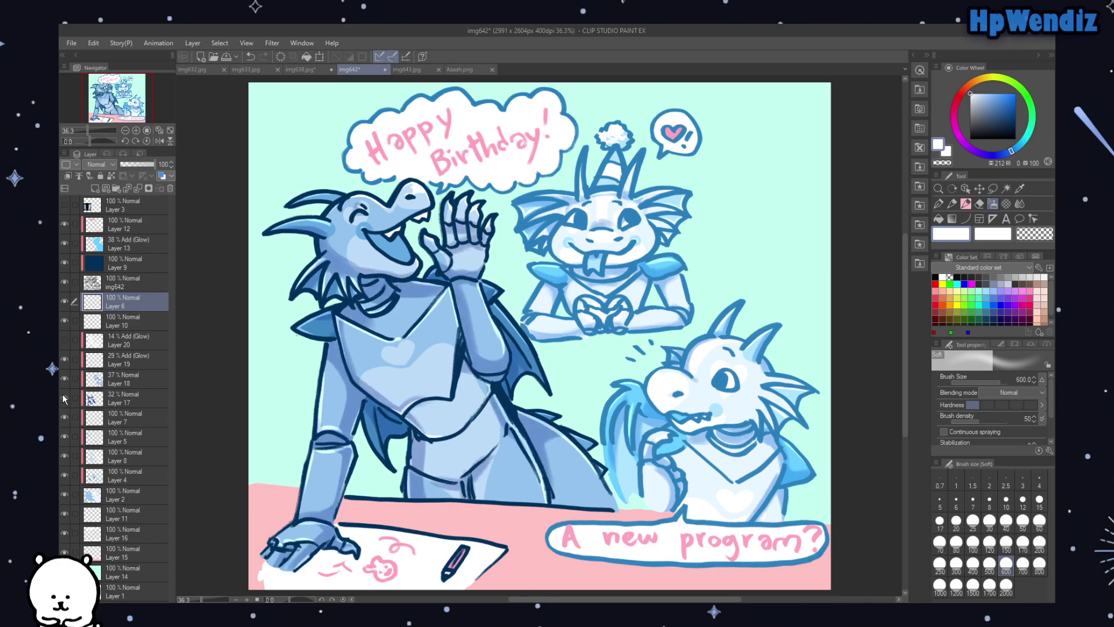
# Step: Raise shadow Layer 17 to full opacity, sample its dark blue as the drawing colour, and undo the opacity change
pyautogui.click(116, 399)
pyautogui.click(155, 164)
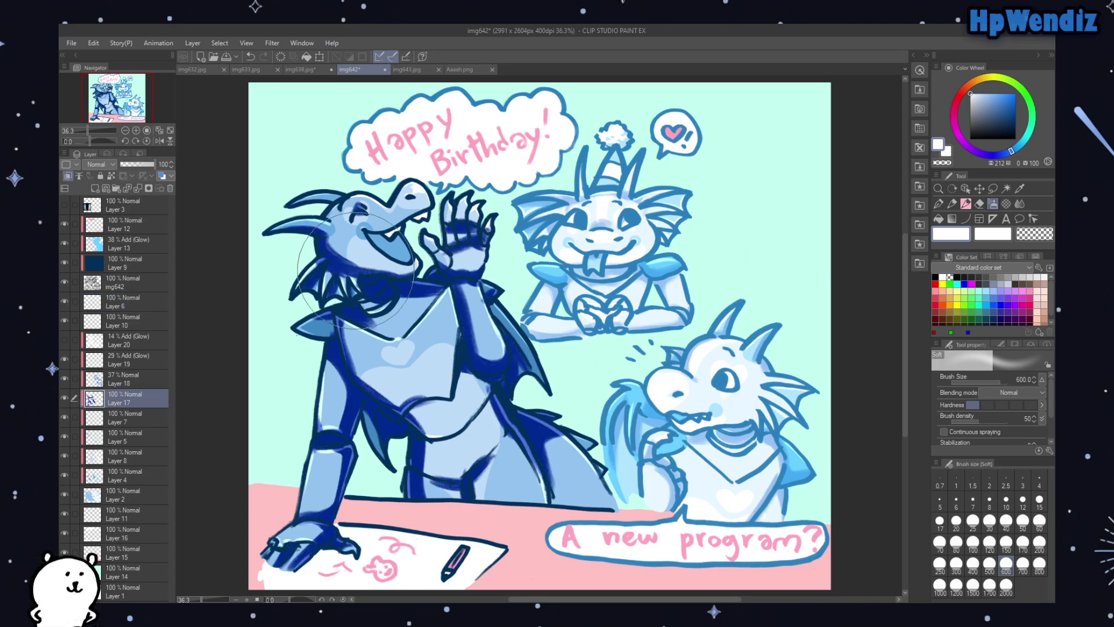
pyautogui.keyDown('alt'); pyautogui.click(384, 286); pyautogui.keyUp('alt')
pyautogui.hotkey('ctrl', 'z')
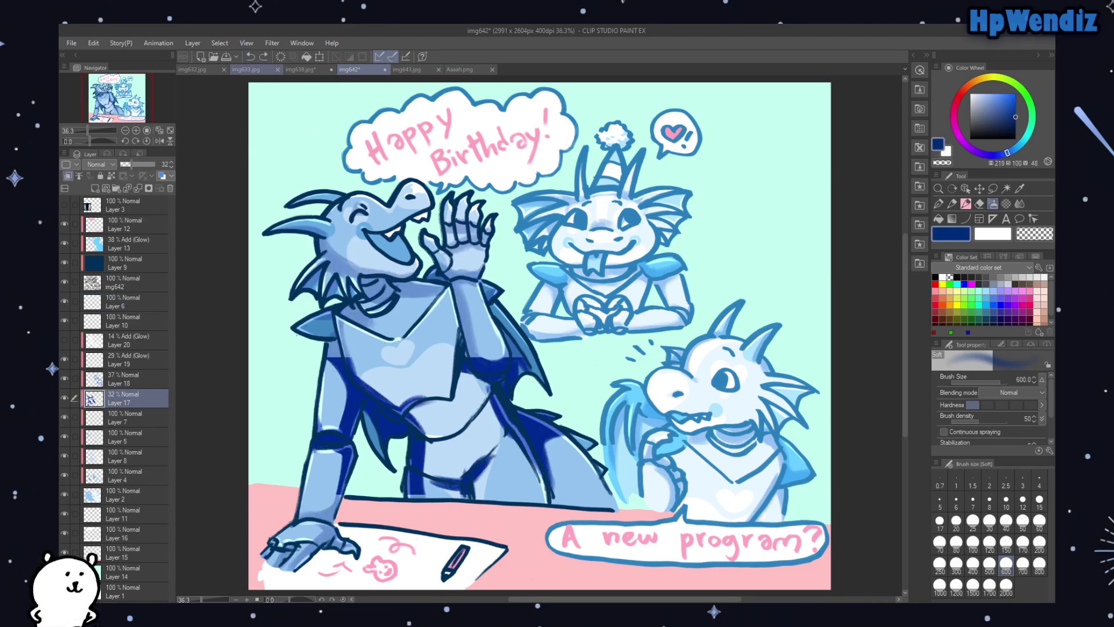
# Step: Test the Cream Pencil at the large dragon's front teeth and toggle Layers 10 and 6 to find the one holding the teeth
pyautogui.click(964, 204)
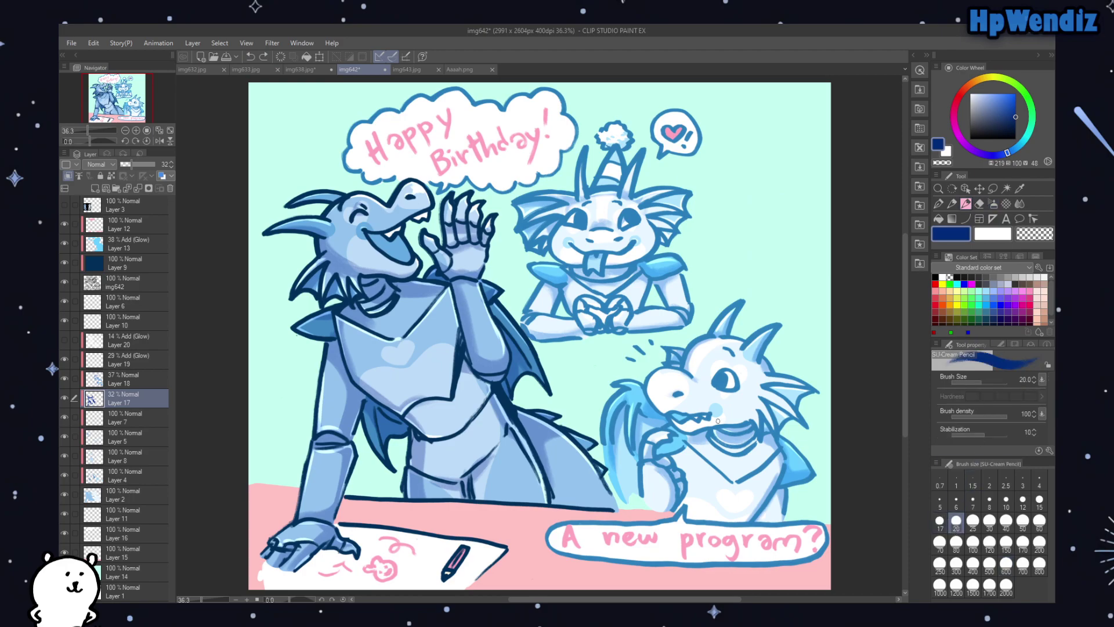
pyautogui.click(425, 214)
pyautogui.click(65, 320)
pyautogui.click(65, 320)
pyautogui.click(64, 302)
pyautogui.click(65, 301)
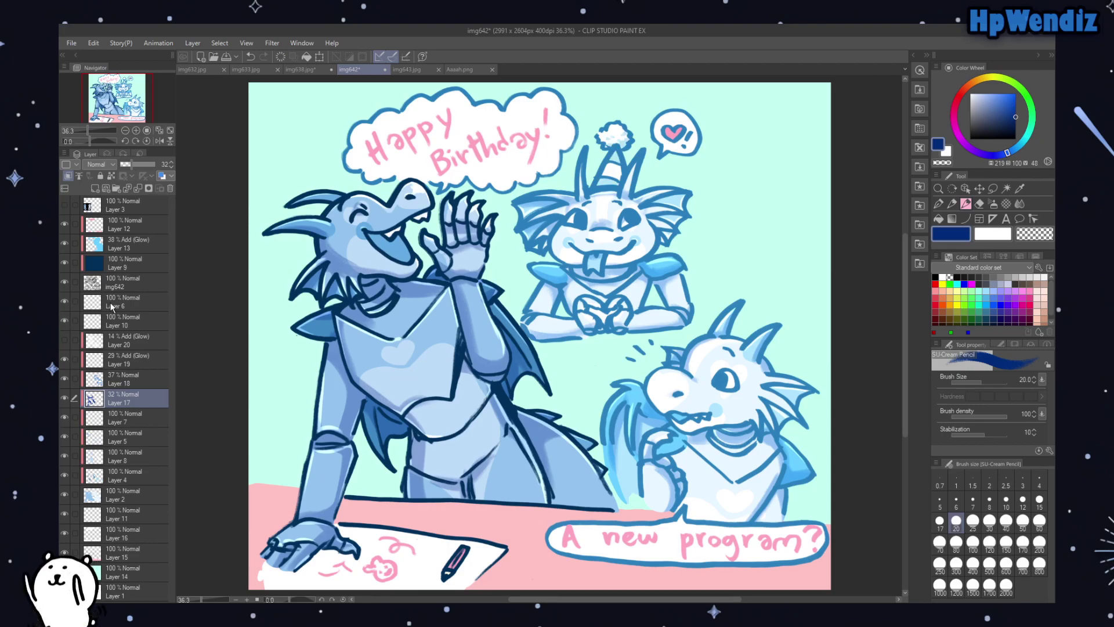
# Step: Add a layer above Layer 6, shade the large dragon's front tooth in dark blue and set the layer to 34% opacity
pyautogui.click(95, 188)
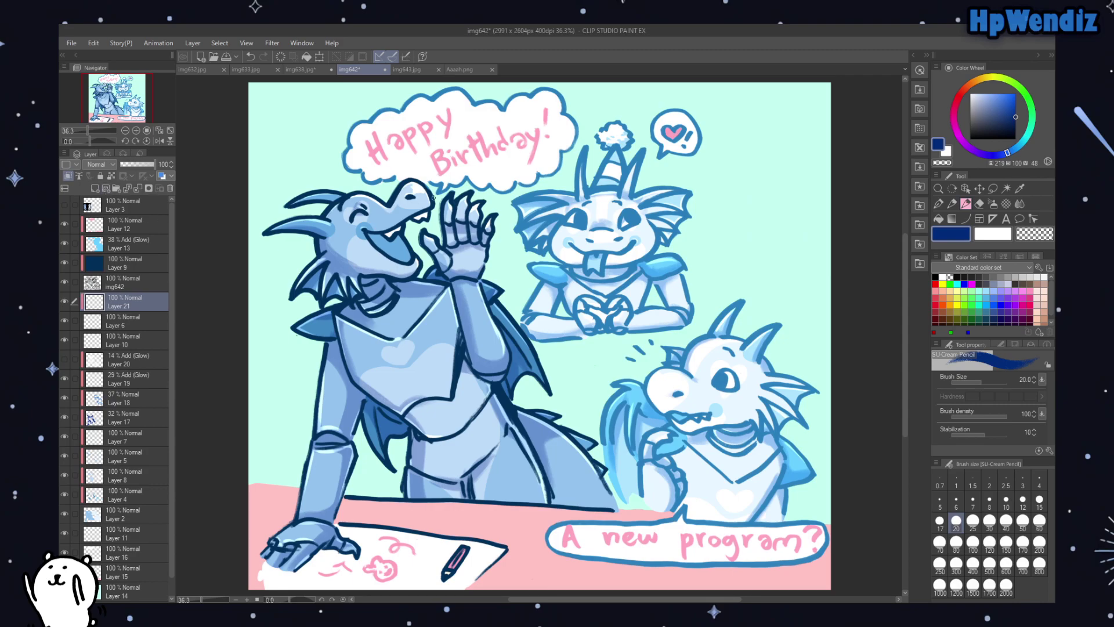
pyautogui.moveTo(417, 216); pyautogui.dragTo(421, 218)
pyautogui.moveTo(154, 164); pyautogui.dragTo(196, 161)
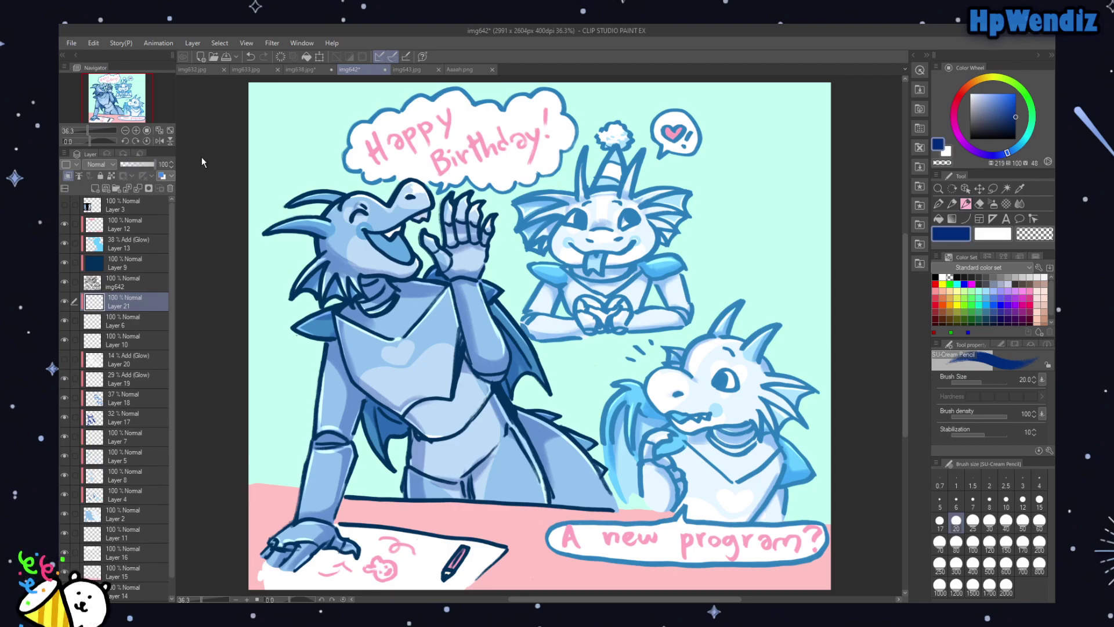
pyautogui.click(280, 59)
pyautogui.moveTo(152, 164); pyautogui.dragTo(133, 166)
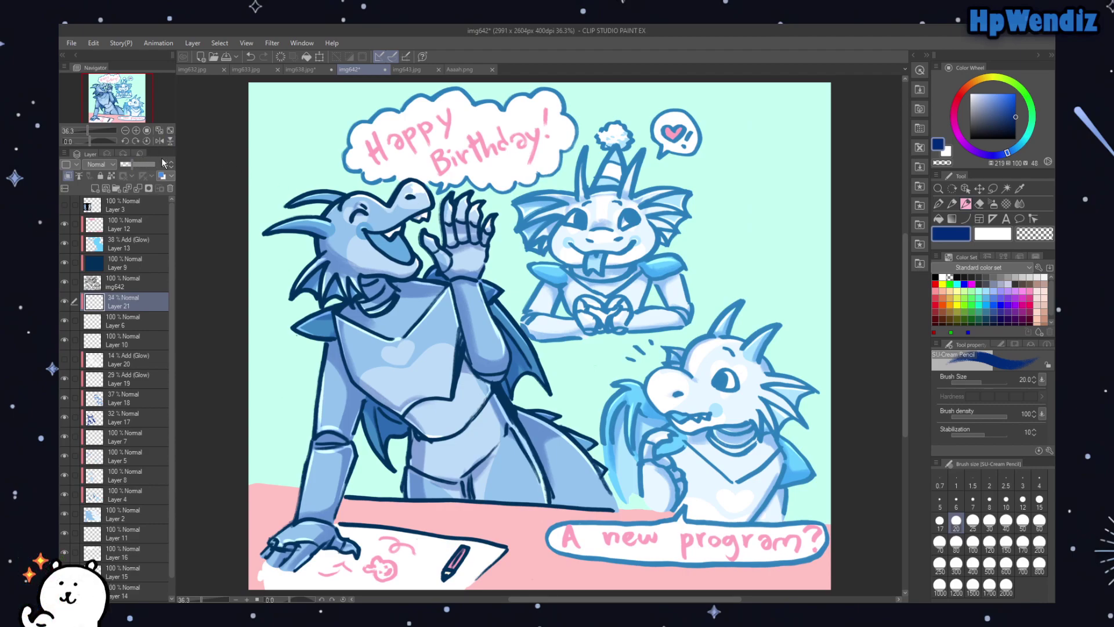